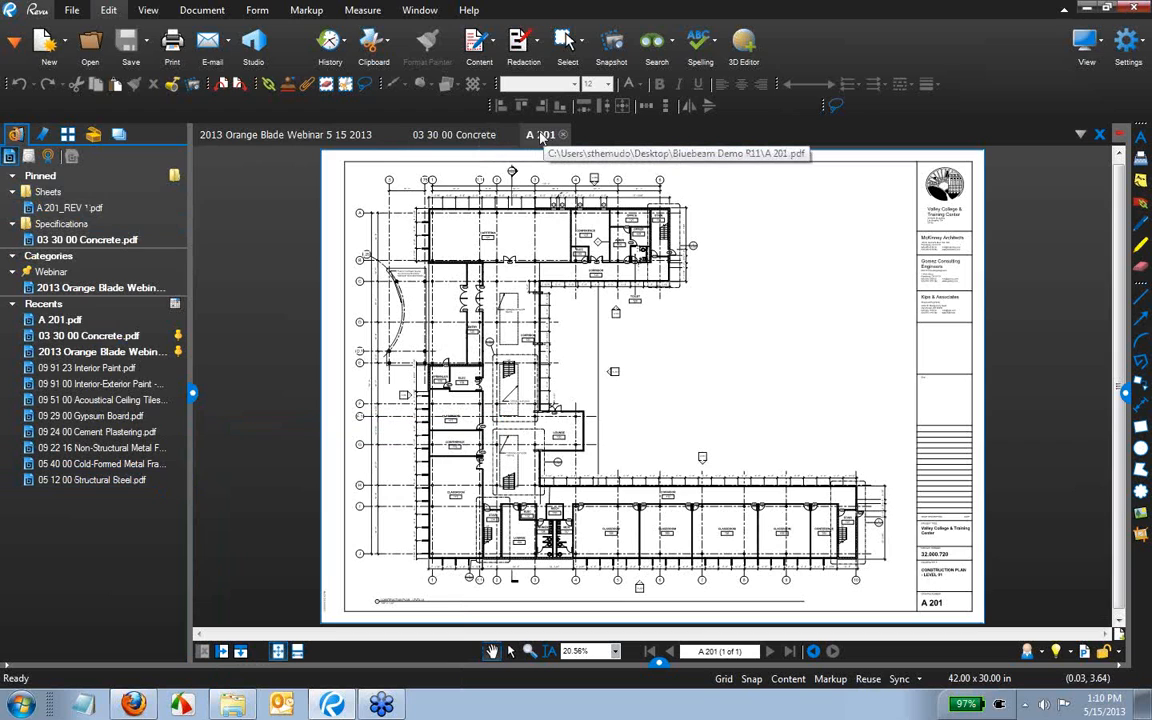
Open the pinned sheet A 201_REV 1 and collapse the side panel to enlarge the workspace.
left_click(93, 208)
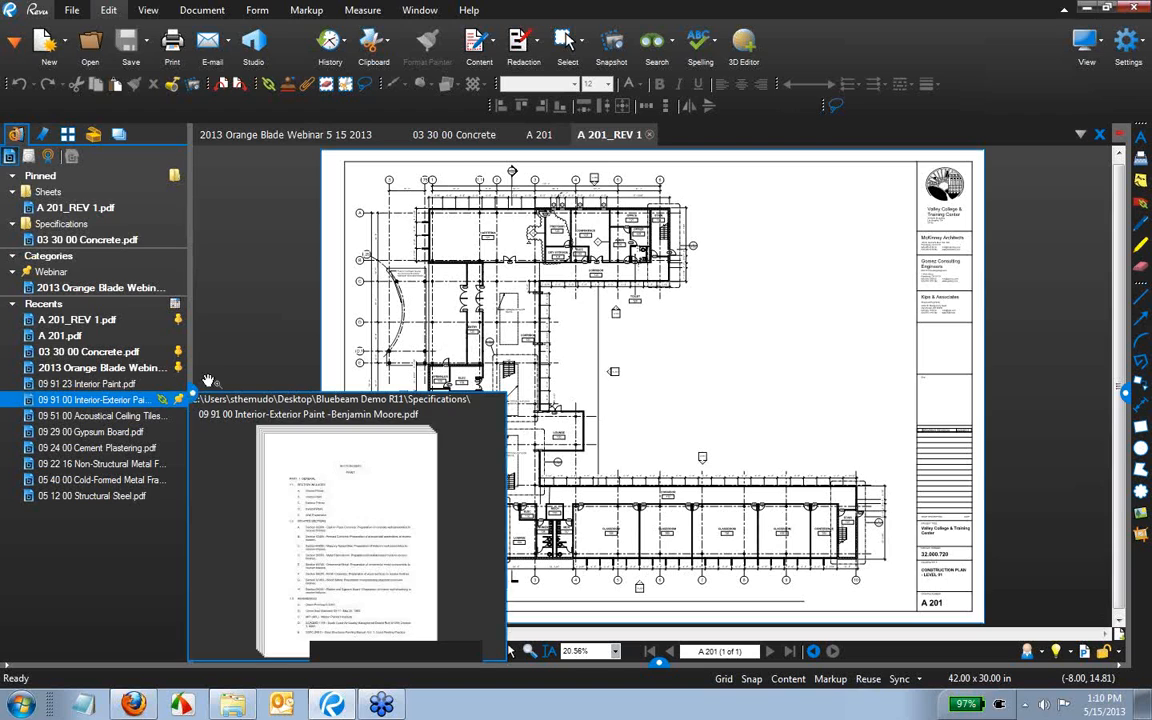
left_click(195, 391)
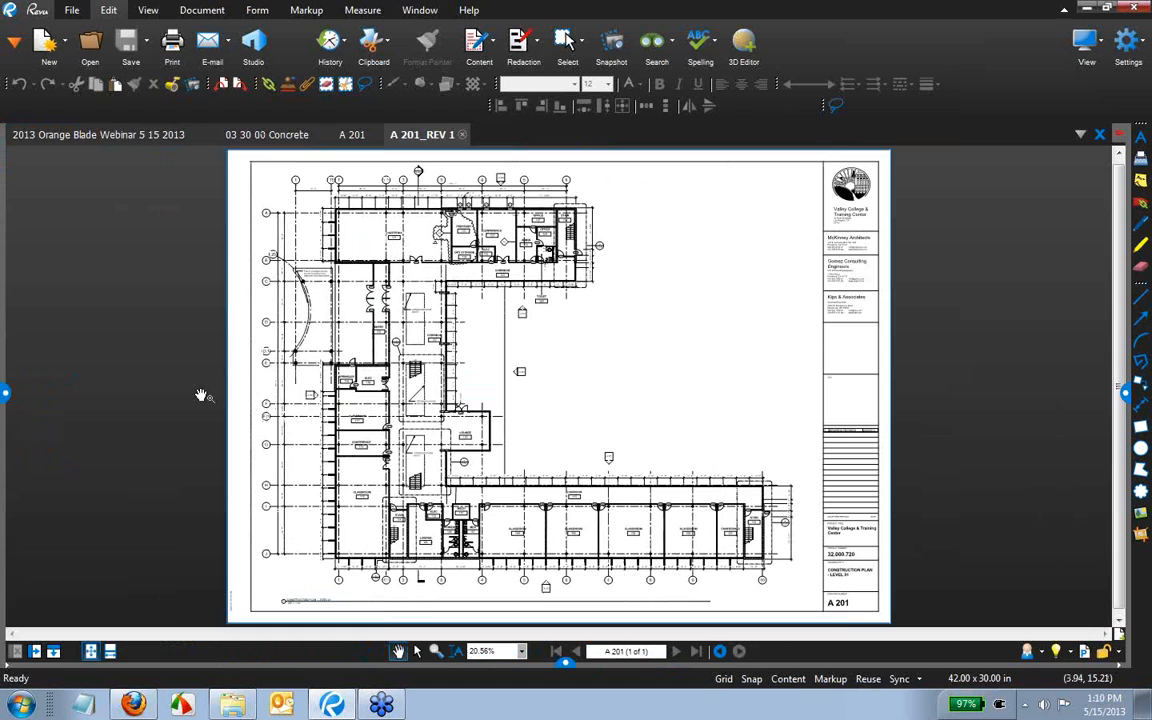
Switch to sheet A 201 and the 03 30 00 Concrete specification, and show the list of open documents.
left_click(355, 134)
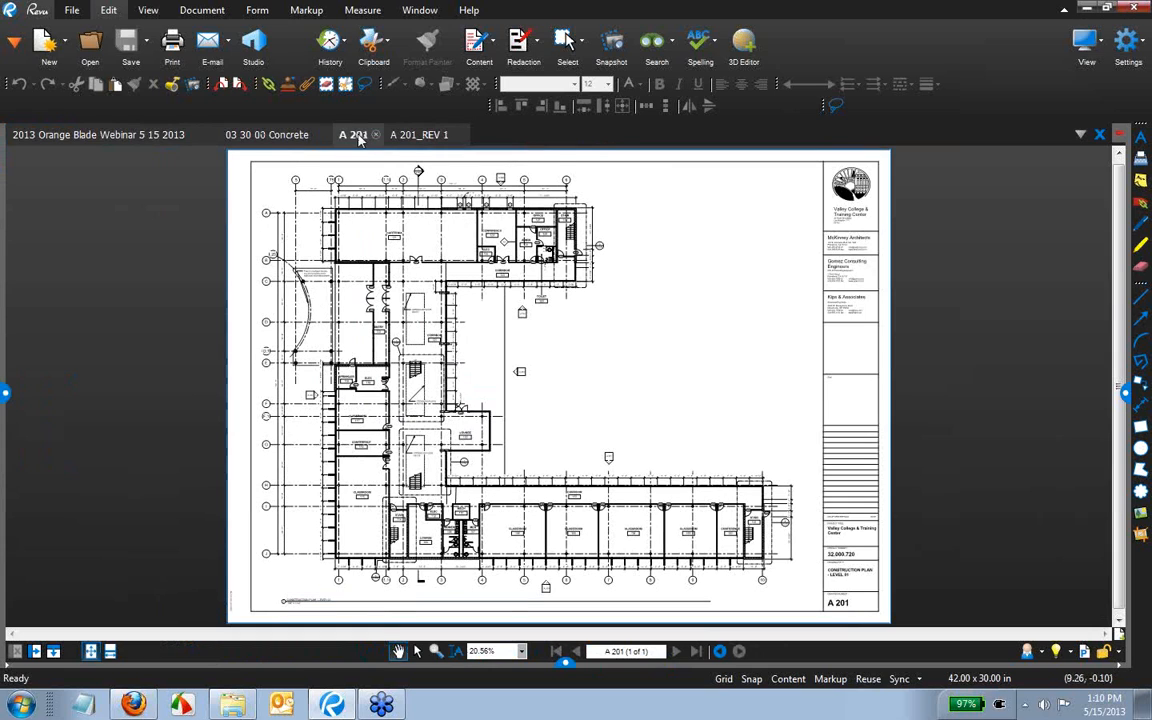
left_click(293, 134)
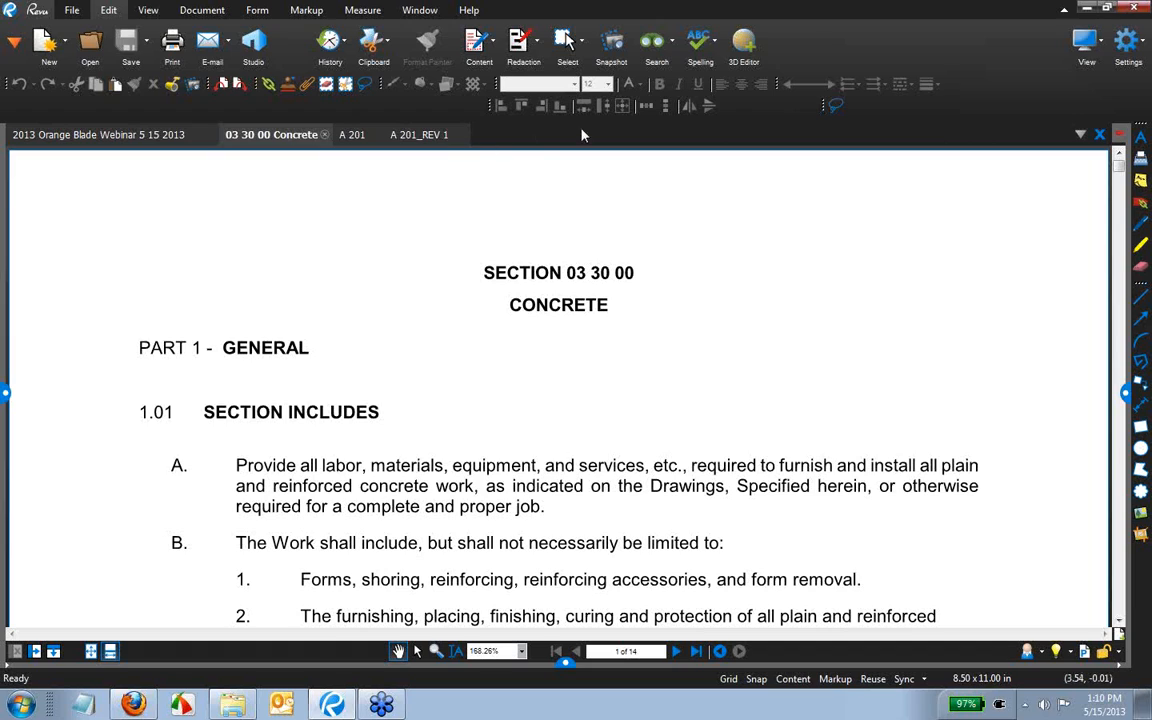
left_click(1081, 136)
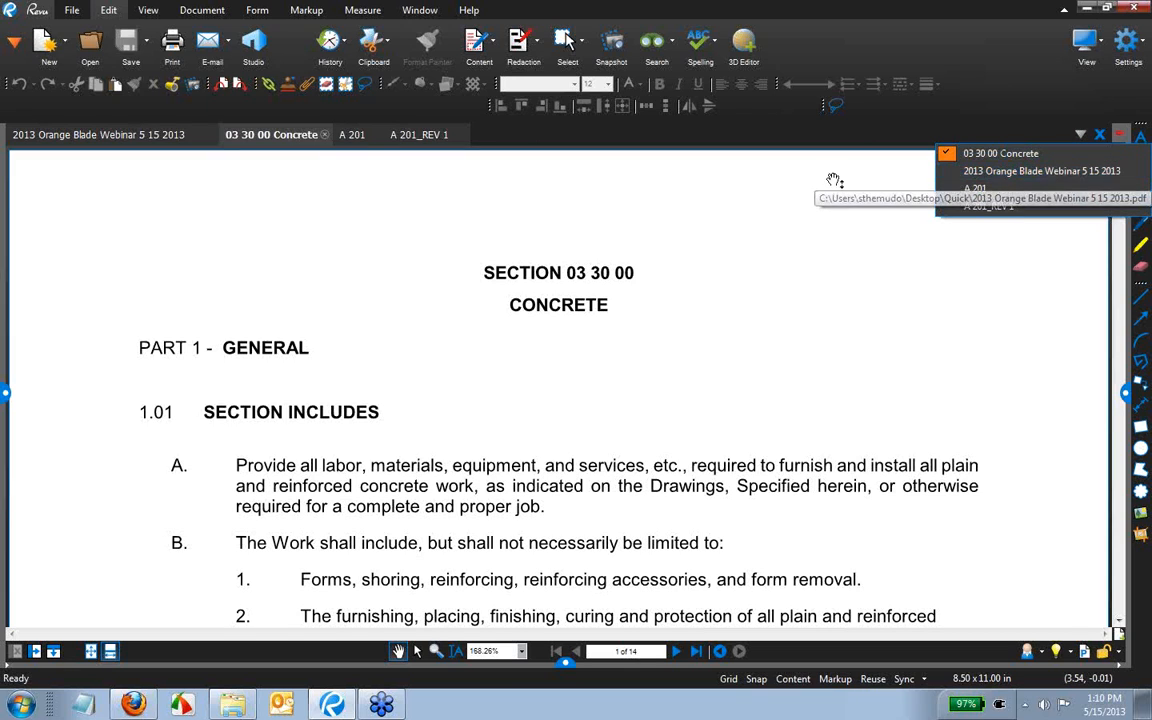
Examine the floor plan on sheet A 201 from stair 101 along the classrooms to the entry and corridor 131.
left_click(357, 140)
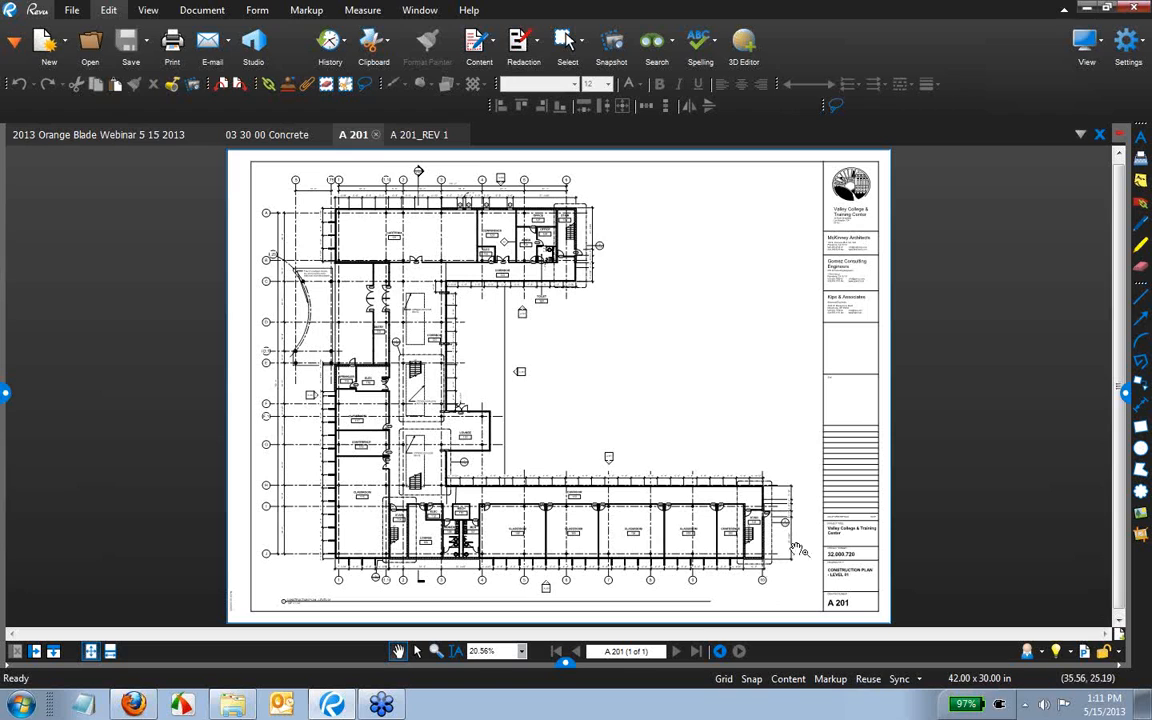
scroll(760, 543, "up", 4)
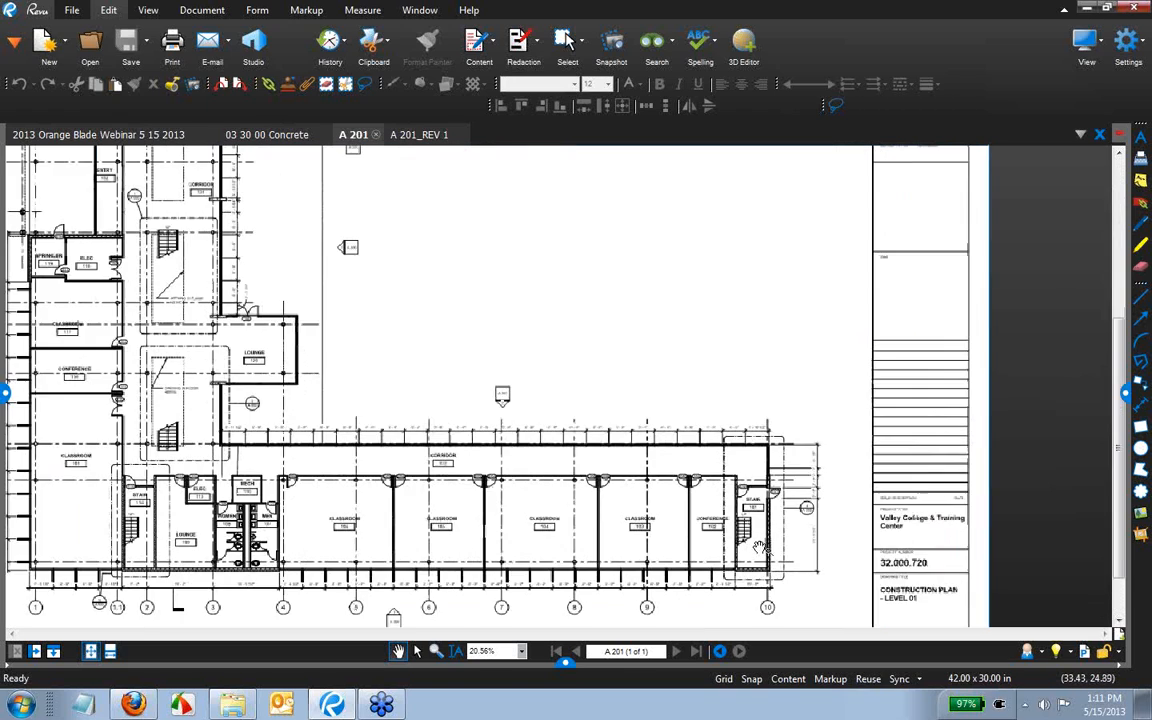
scroll(760, 567, "up", 5)
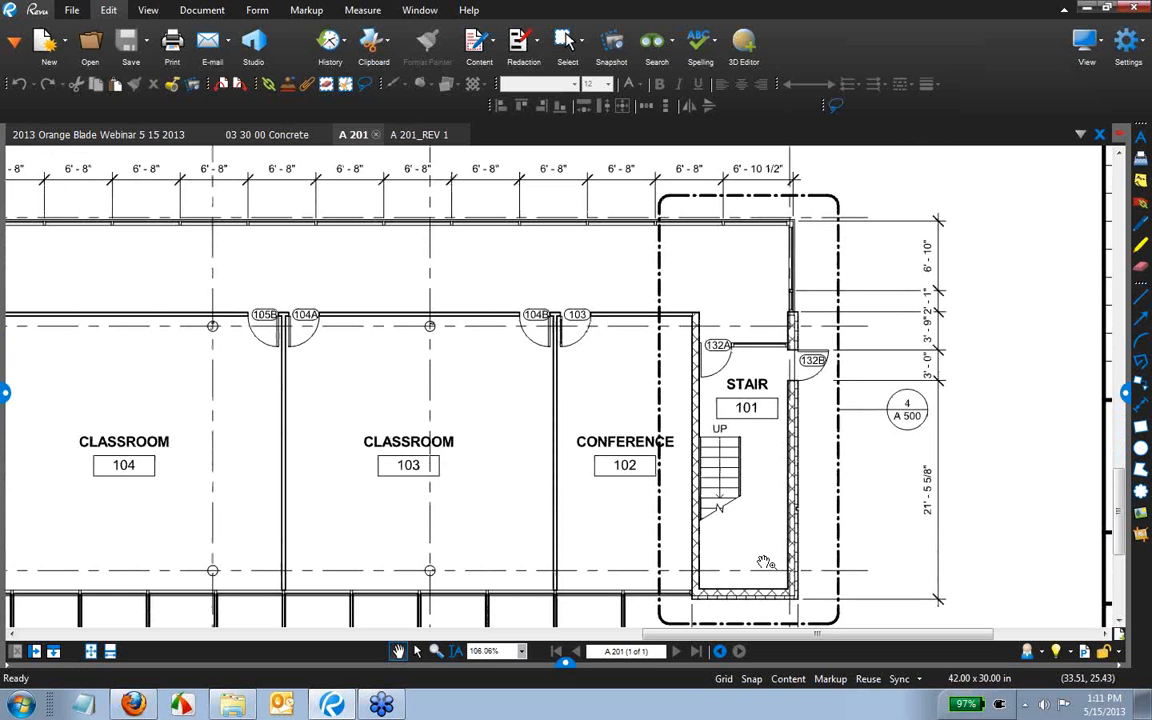
scroll(764, 562, "down", 3)
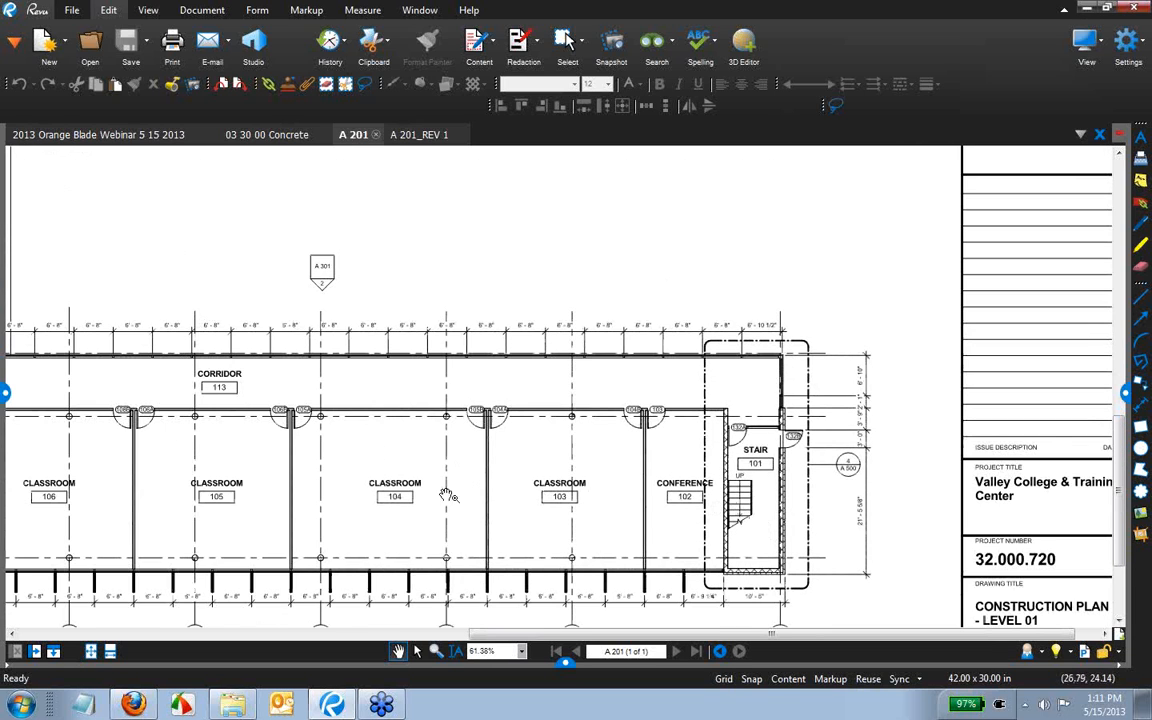
left_click_drag(363, 499, 812, 538)
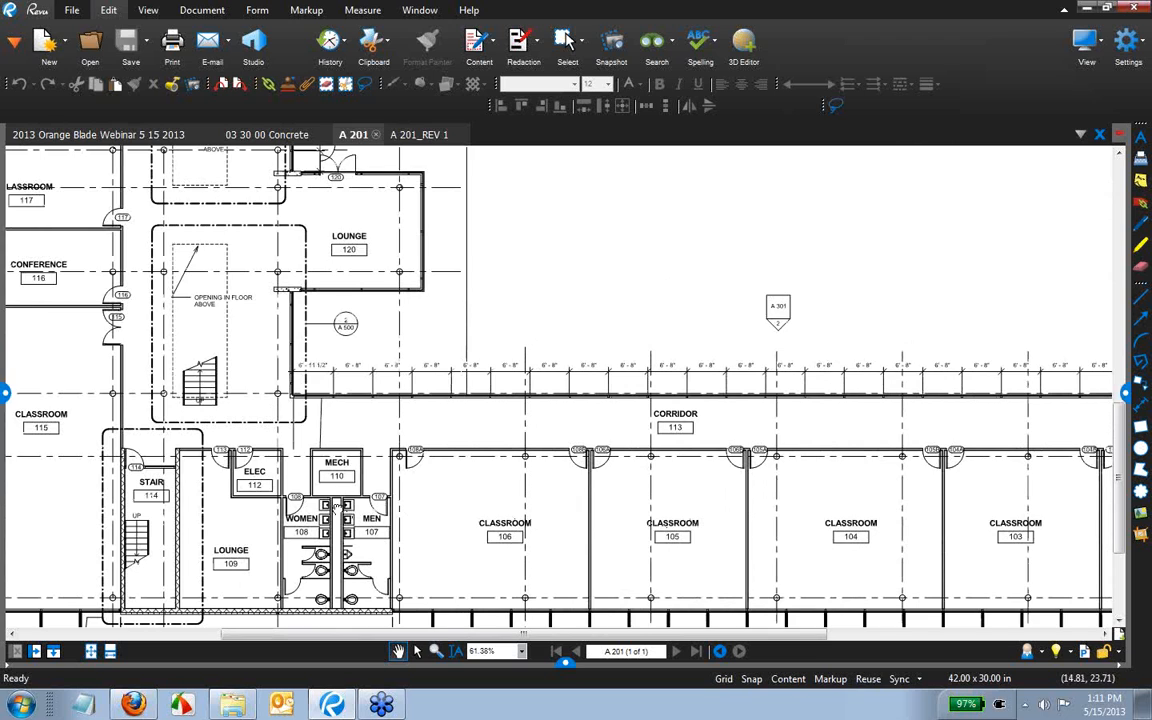
left_click_drag(360, 506, 847, 550)
left_click_drag(695, 150, 645, 395)
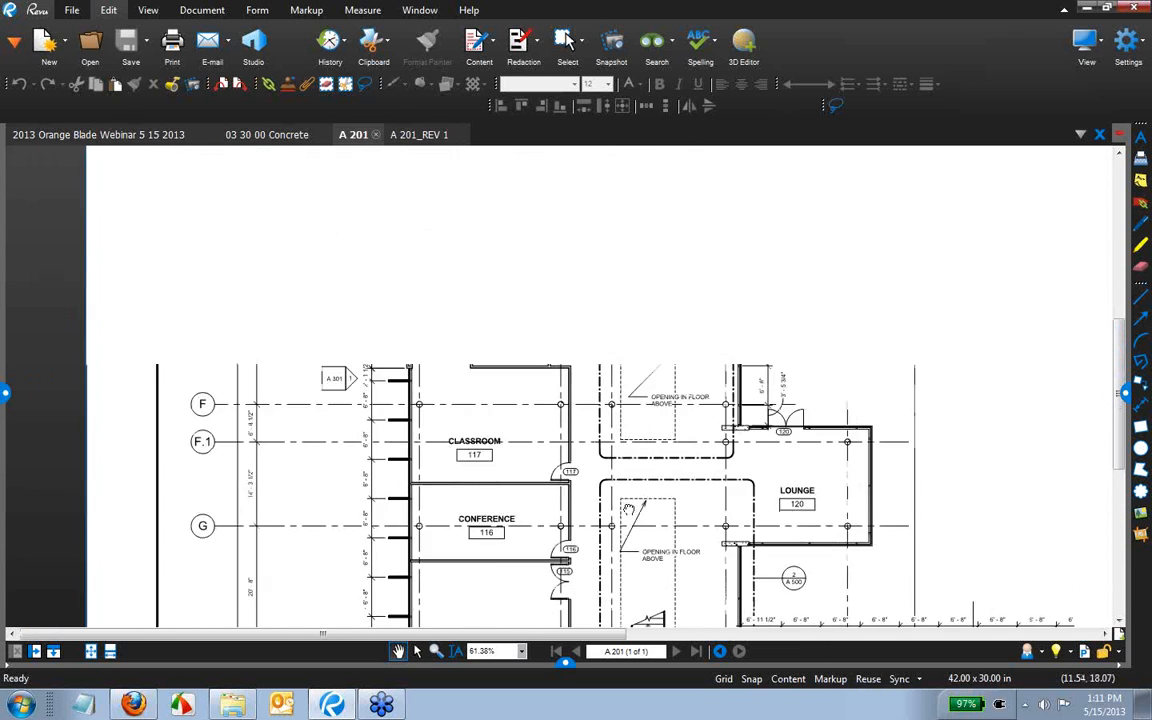
left_click_drag(645, 335, 600, 478)
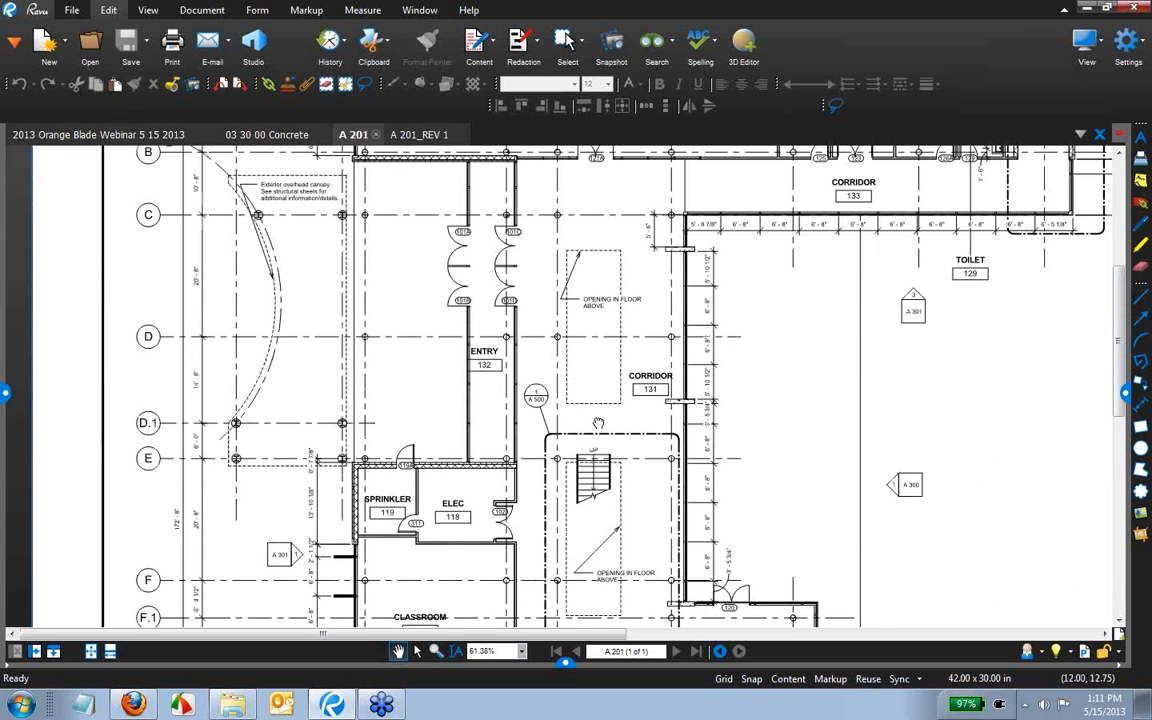
scroll(604, 428, "down", 6)
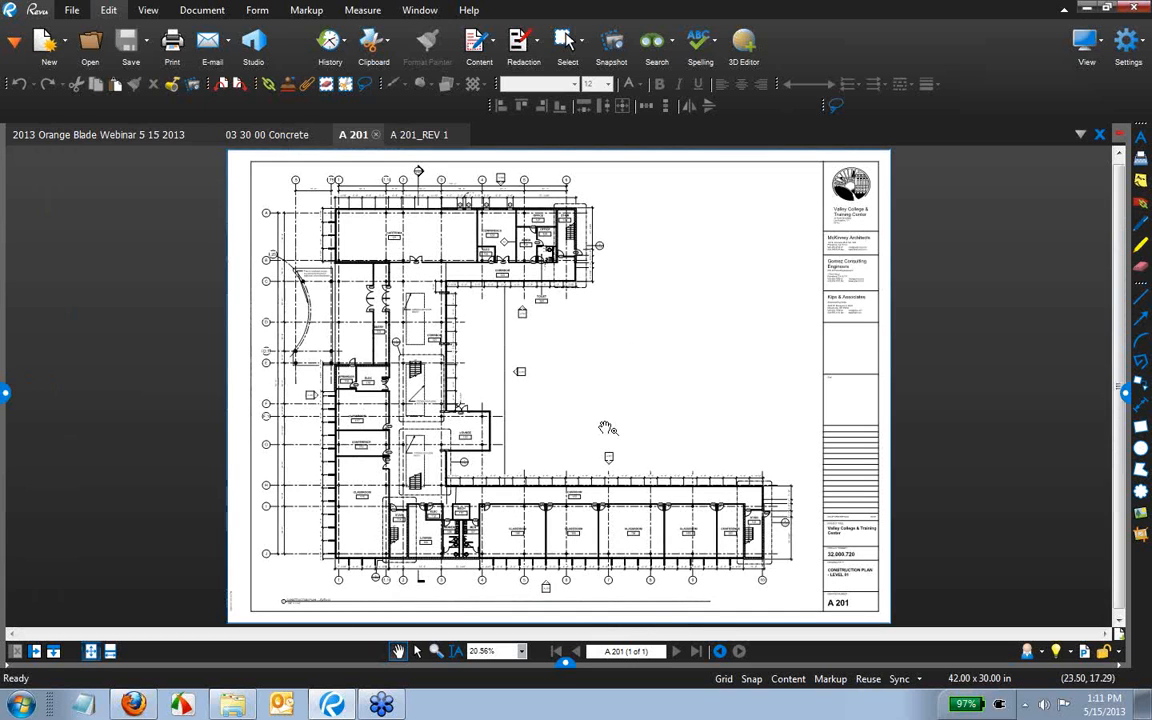
Bring up the 03 30 00 Concrete specification and check its page size.
left_click(270, 134)
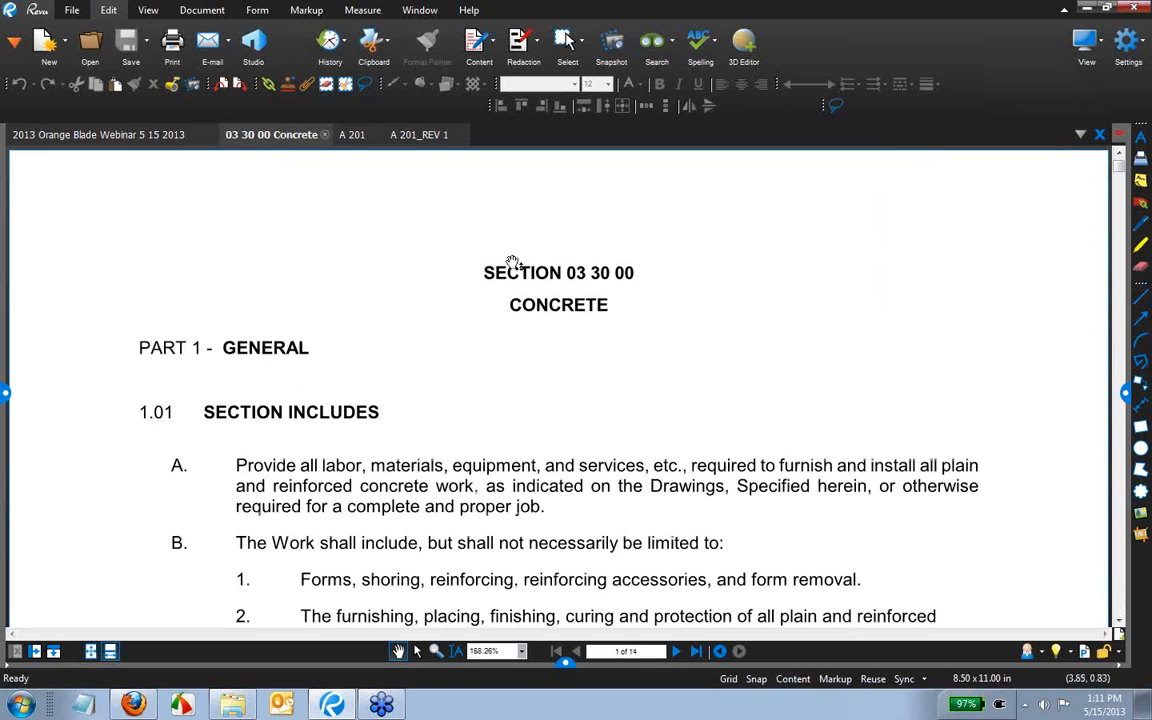
key("ctrl")
key("ctrl")
key("ctrl")
key("ctrl")
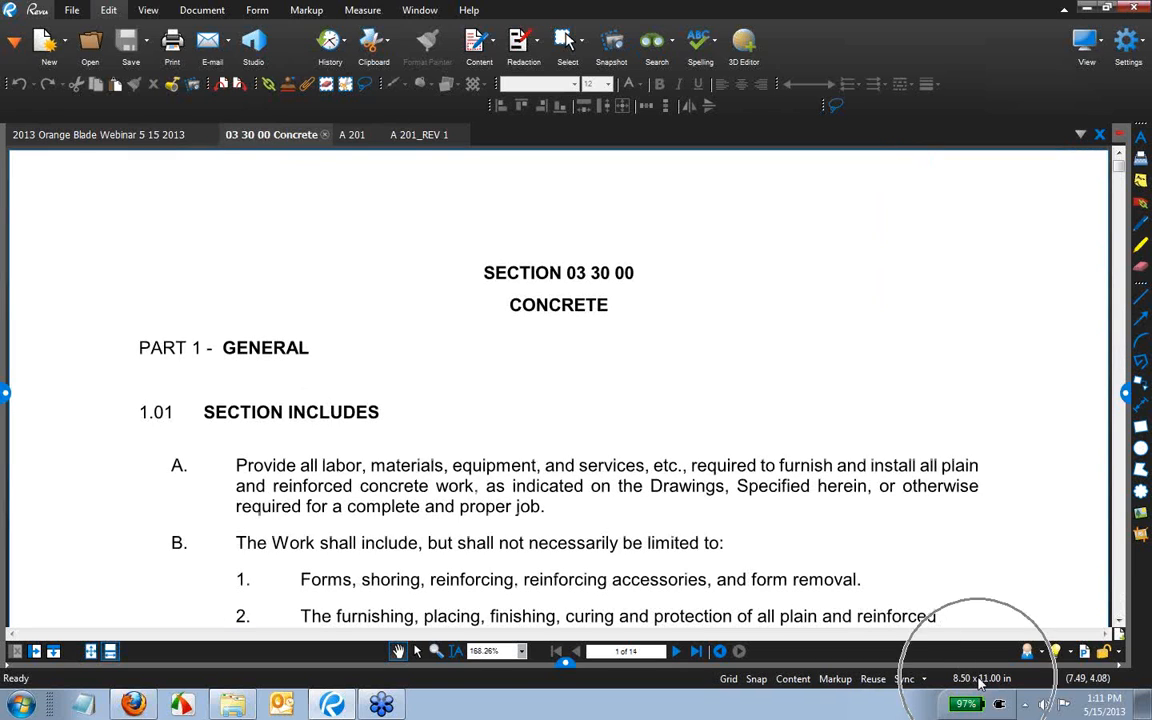
key("ctrl")
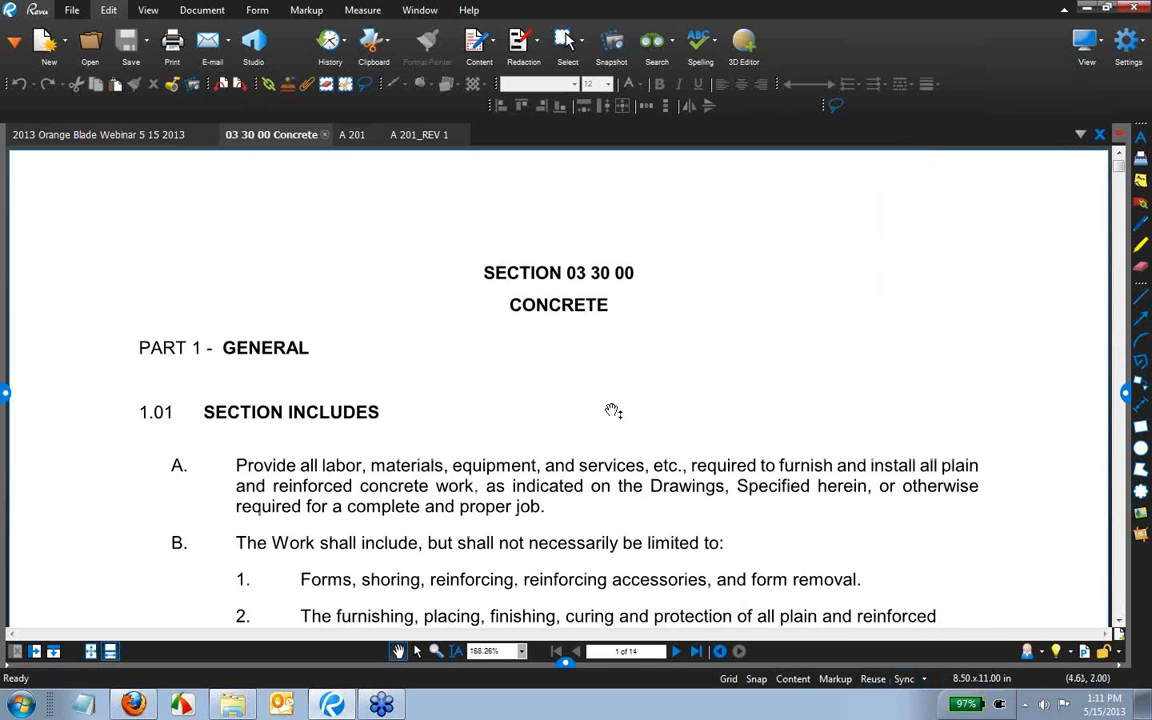
Read the concrete specification from 1.01 Section Includes through 1.04 Testing on the second page.
scroll(610, 386, "down", 2)
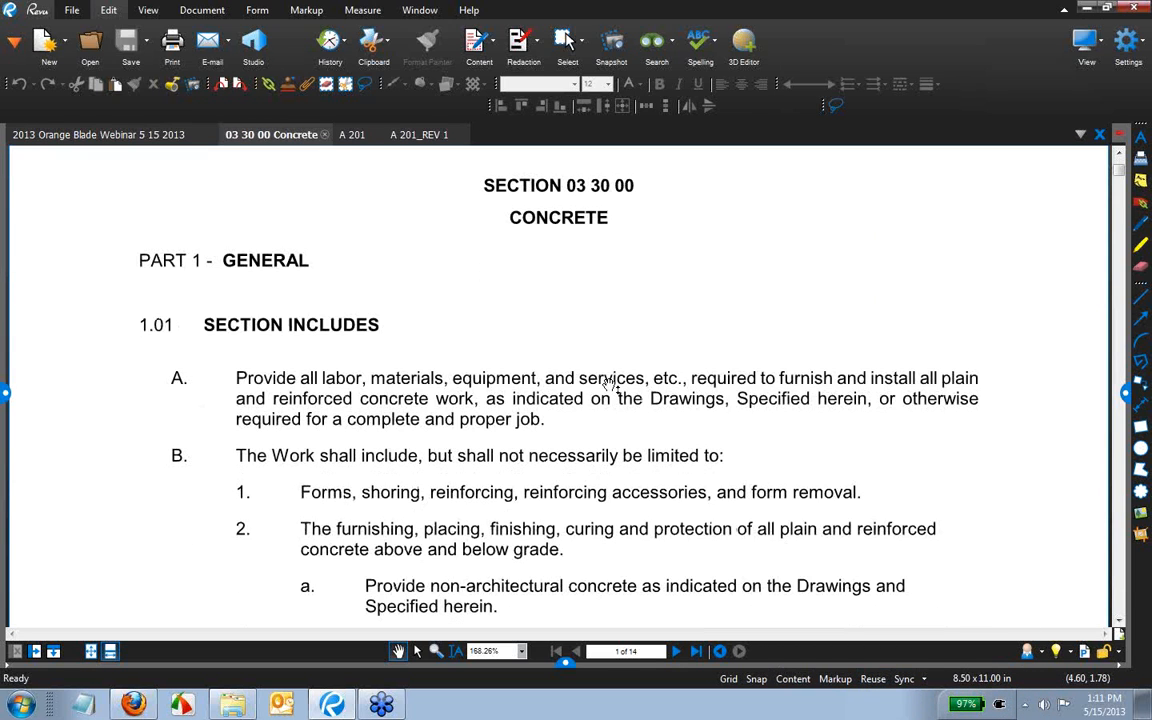
scroll(610, 386, "down", 4)
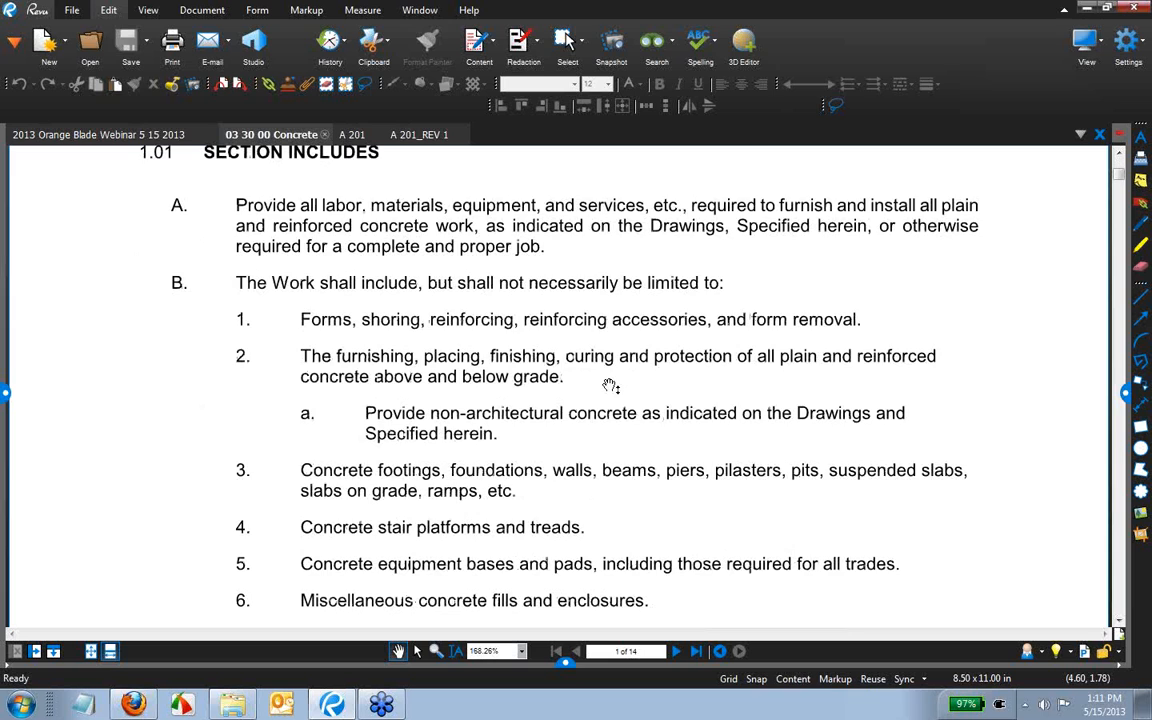
scroll(610, 386, "down", 2)
scroll(610, 386, "down", 4)
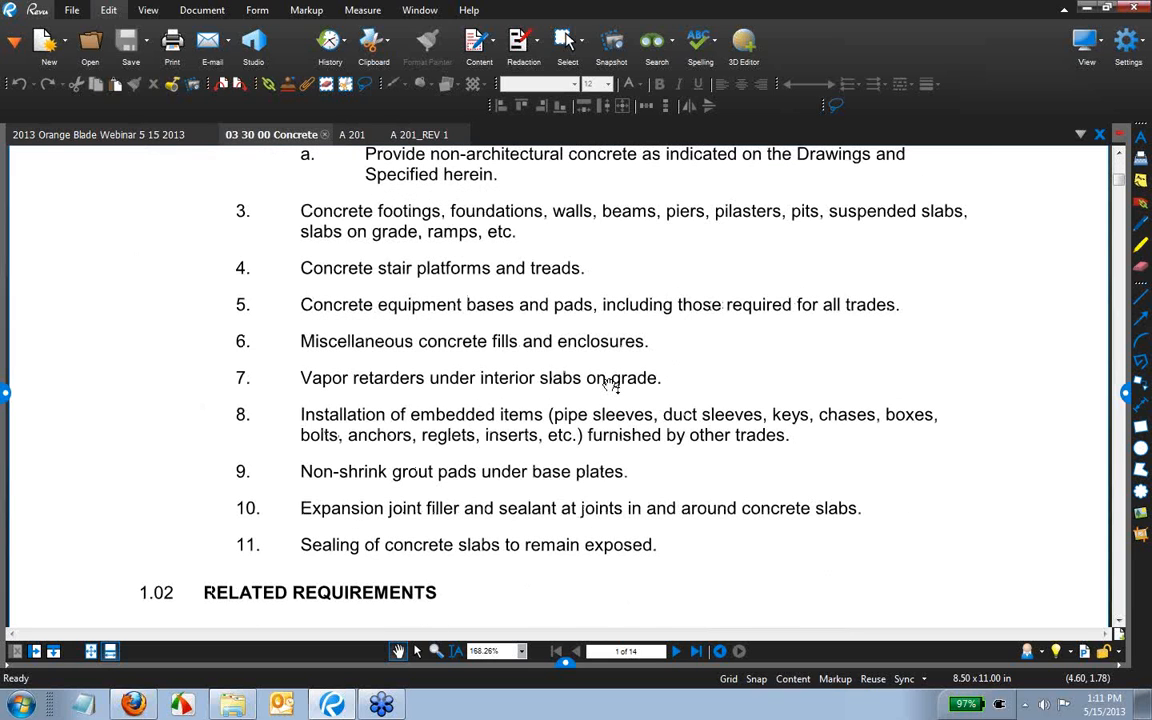
scroll(612, 386, "down", 2)
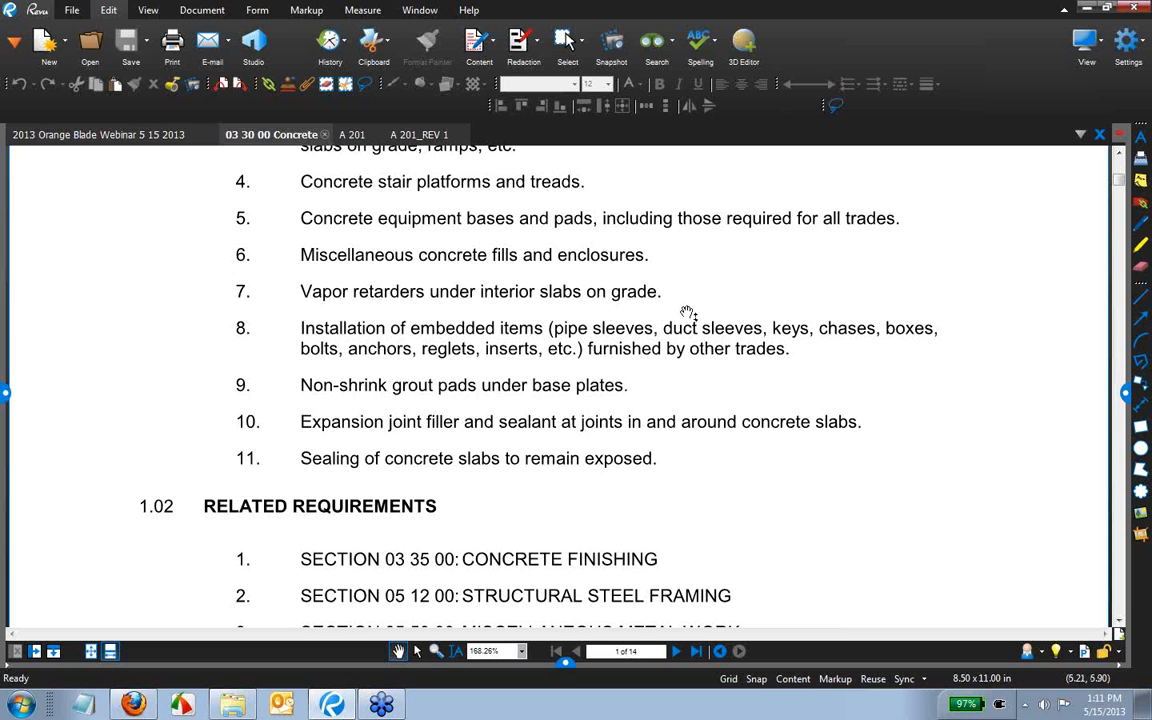
scroll(622, 388, "down", 2)
scroll(624, 388, "down", 14)
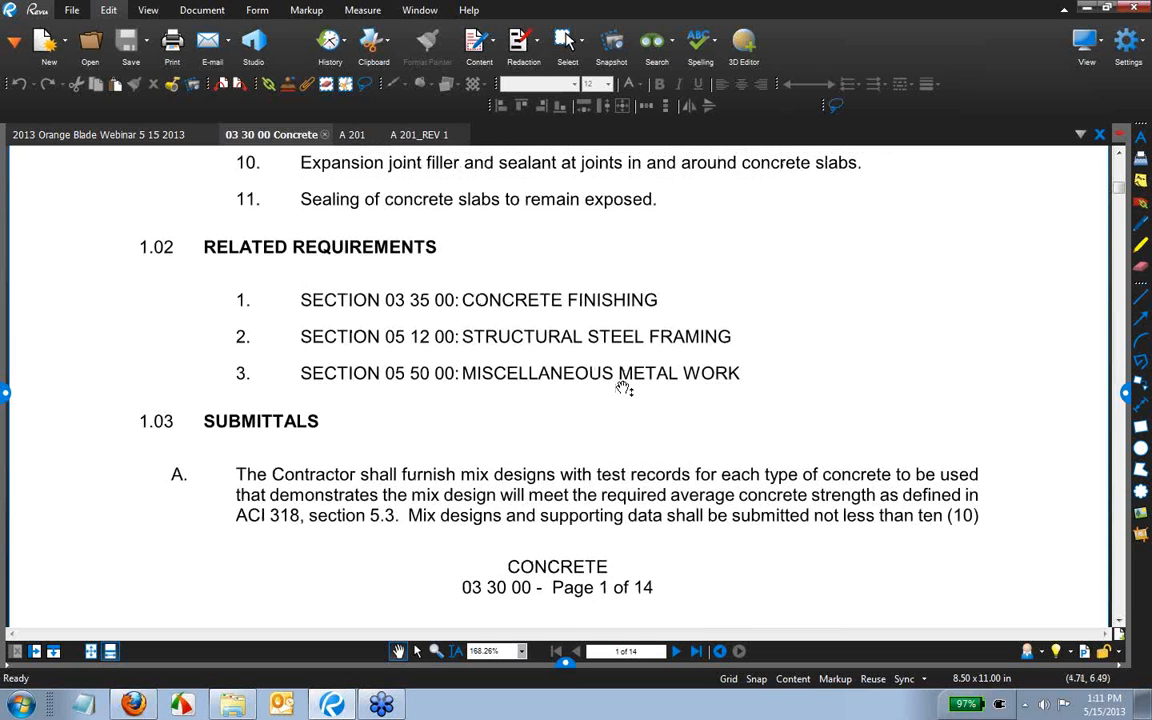
scroll(624, 388, "down", 6)
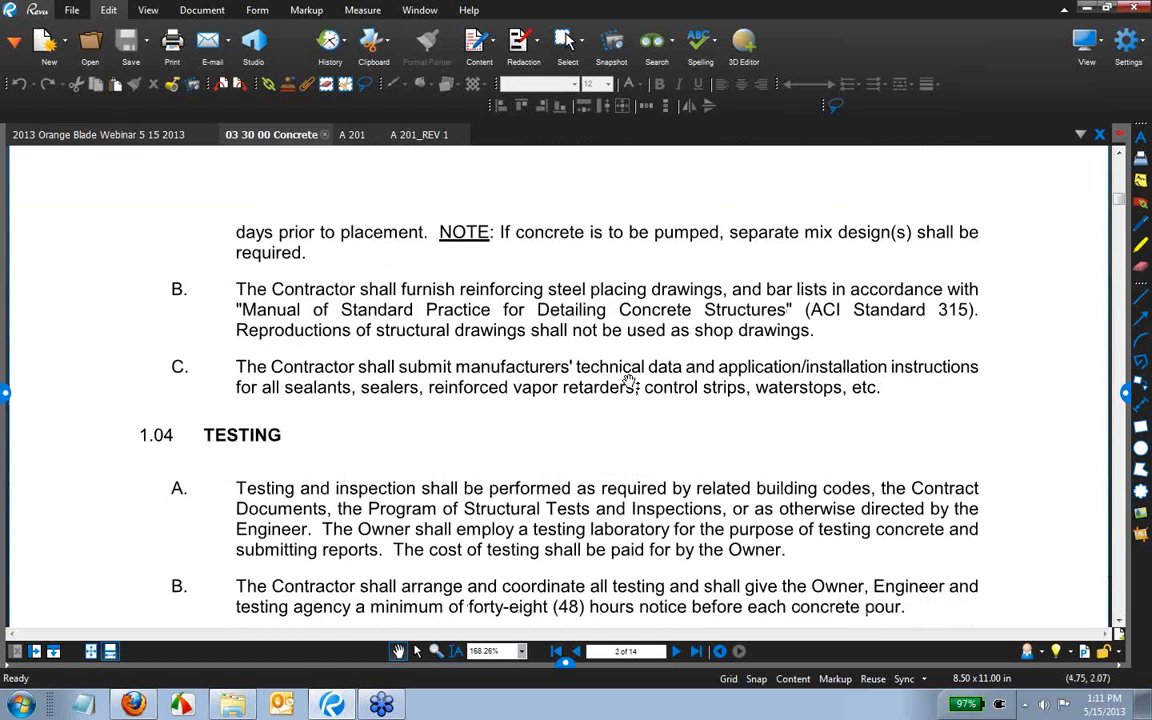
Return to sheet A 201, examine the offices around stair 130, and fit the whole page in view.
left_click(355, 136)
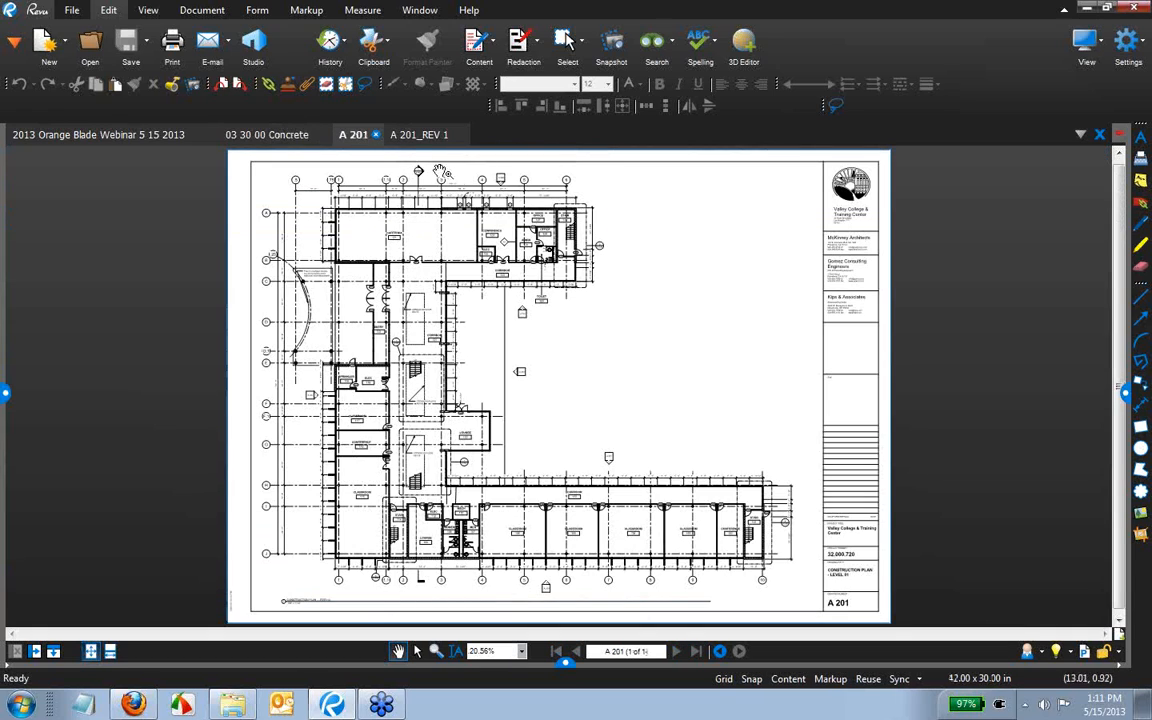
scroll(550, 213, "up", 4)
scroll(550, 213, "up", 5)
scroll(550, 213, "down", 2)
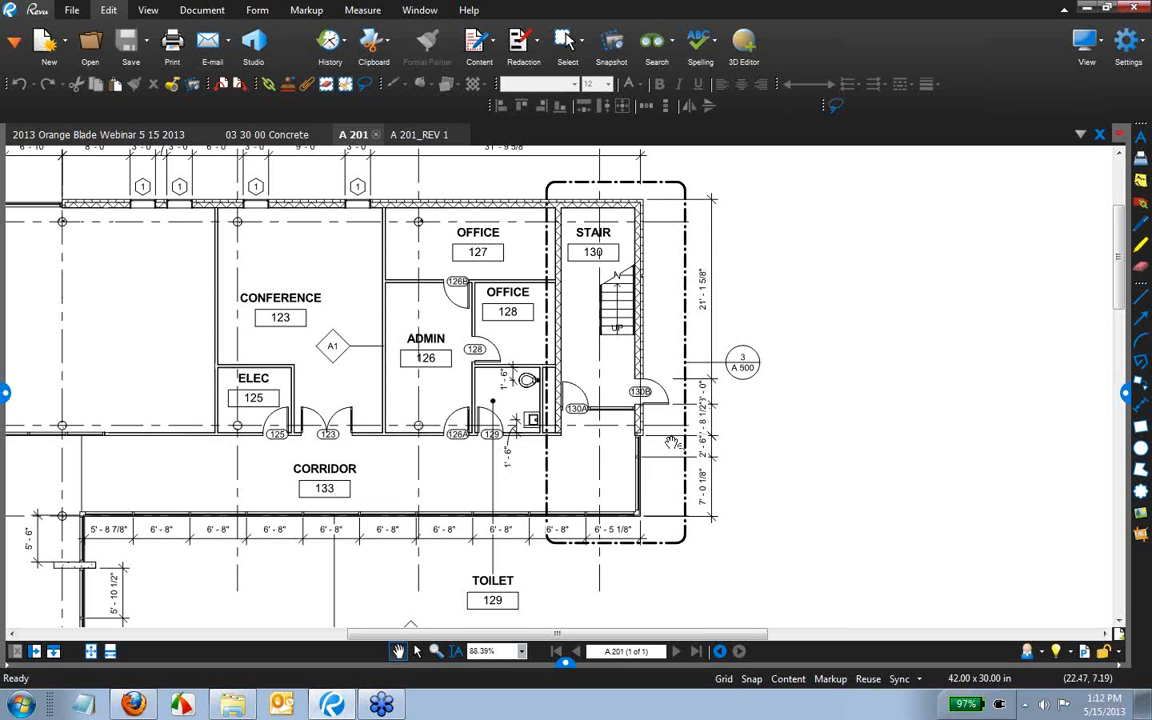
left_click(92, 653)
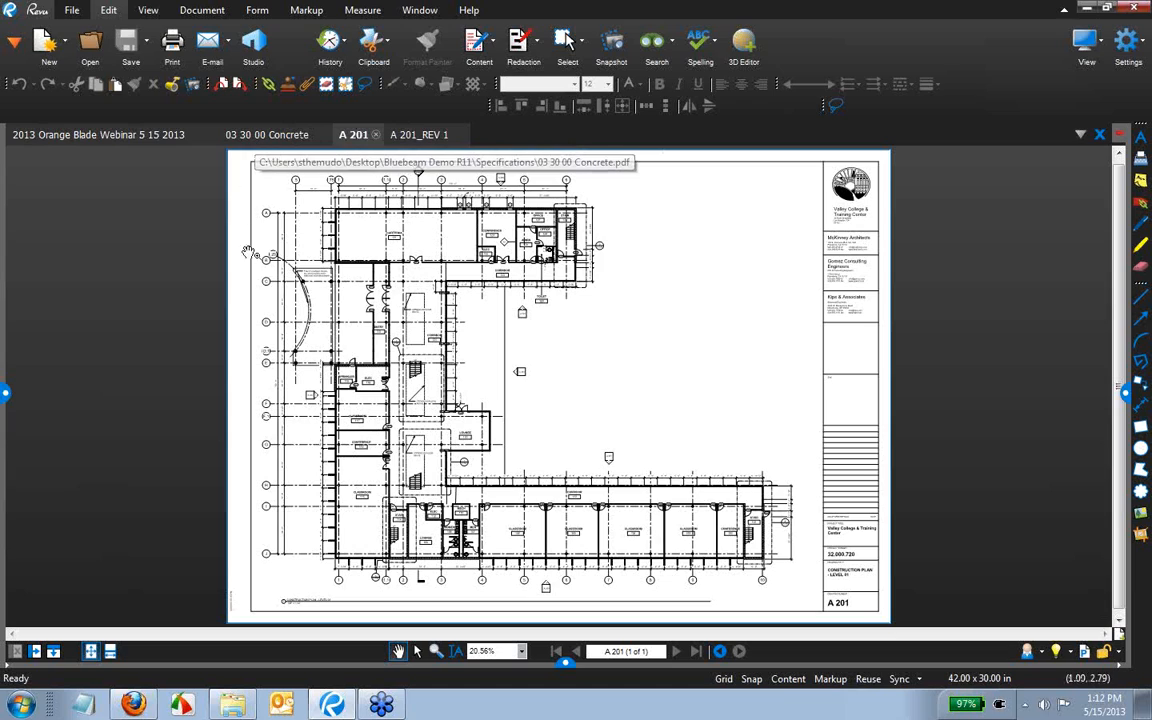
Split the workspace into two side-by-side views and display the 03 30 00 Concrete specification beside sheet A 201.
left_click(35, 651)
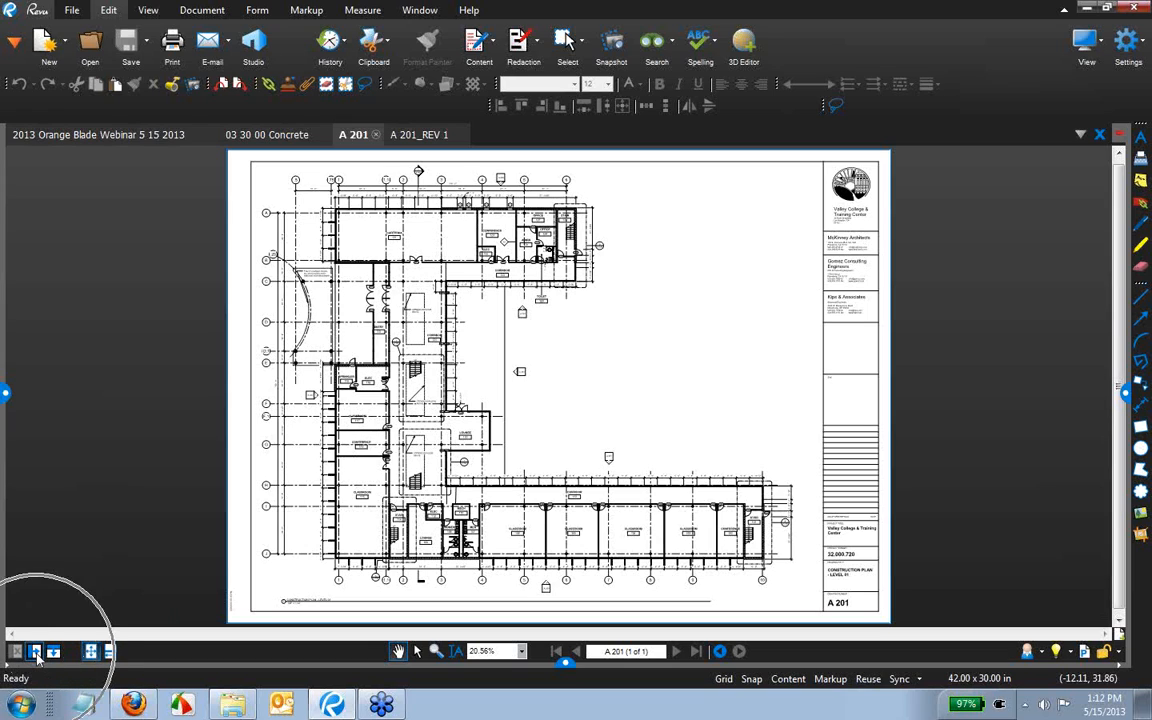
left_click(36, 653)
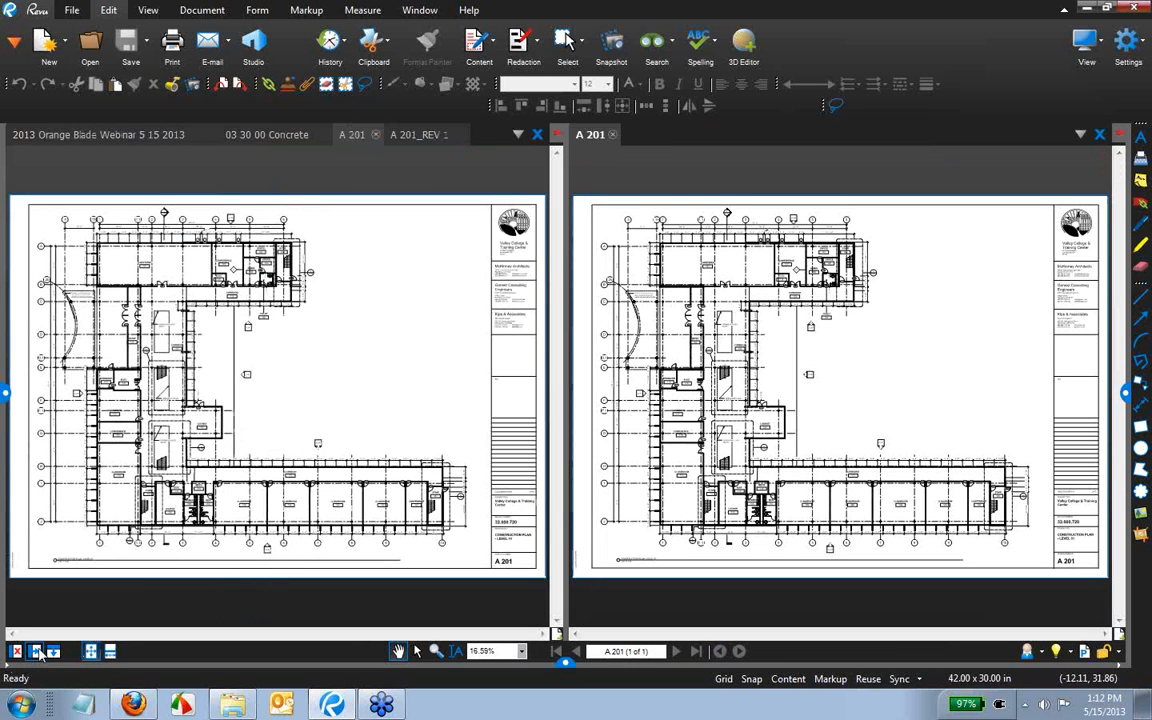
left_click(262, 136)
scroll(313, 465, "up", 3)
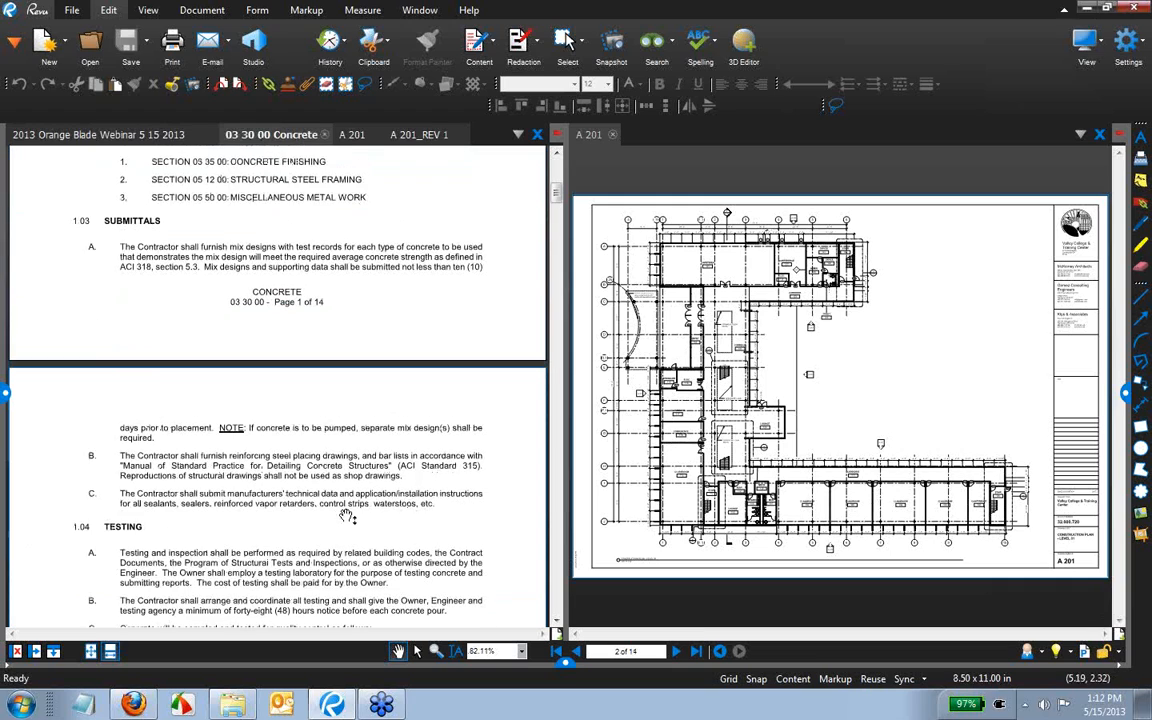
Examine the cafeteria on sheet A 201 alongside the Testing section of the concrete specification.
left_click(650, 288)
scroll(650, 289, "up", 9)
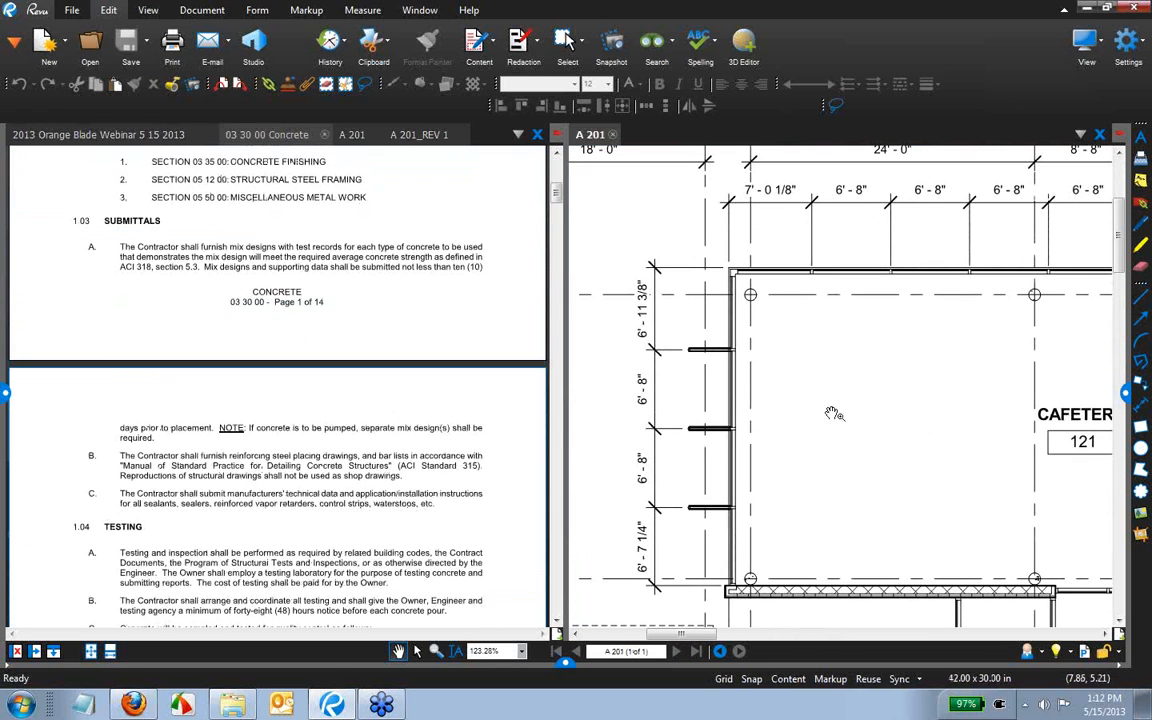
left_click(361, 420)
scroll(361, 420, "down", 3)
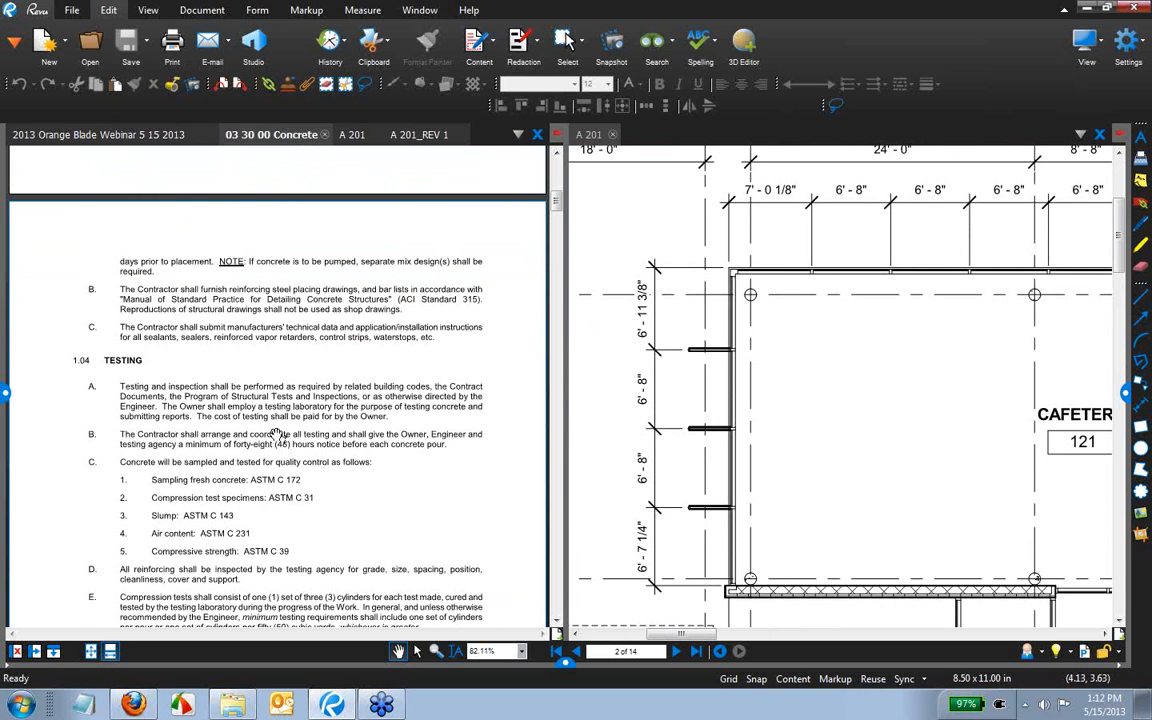
left_click_drag(898, 438, 891, 417)
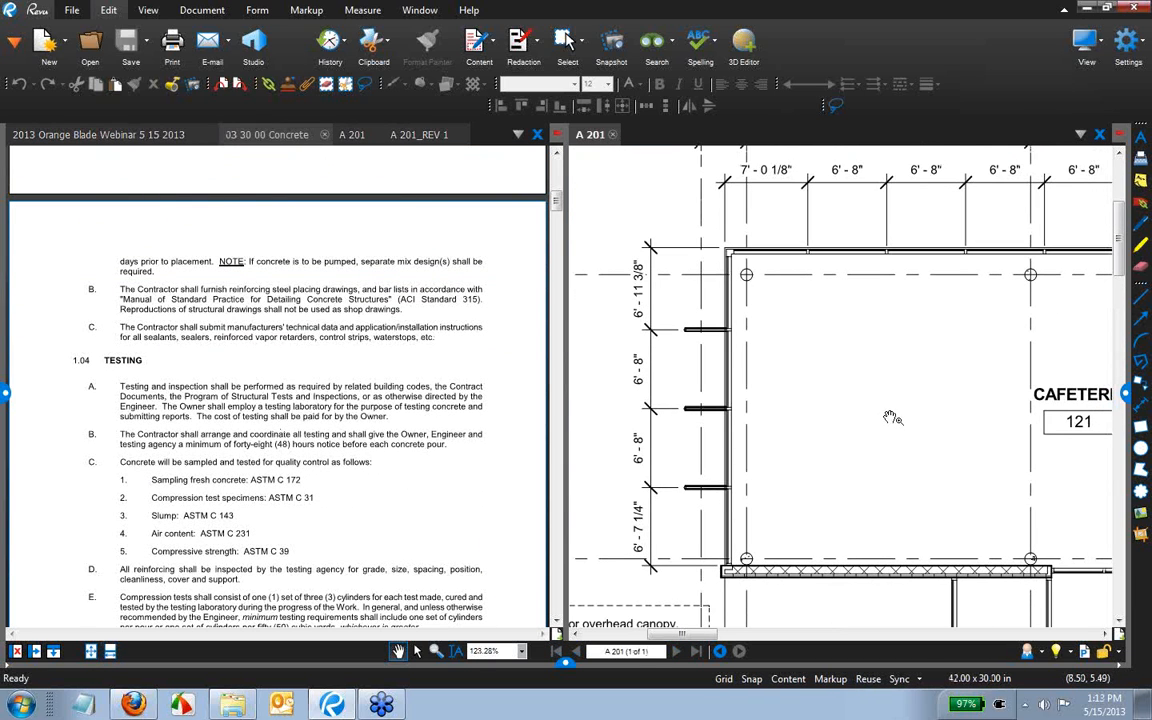
Display sheet A 201_REV 1 in place of the specification and examine A 201's conference and office area beside it.
left_click(432, 140)
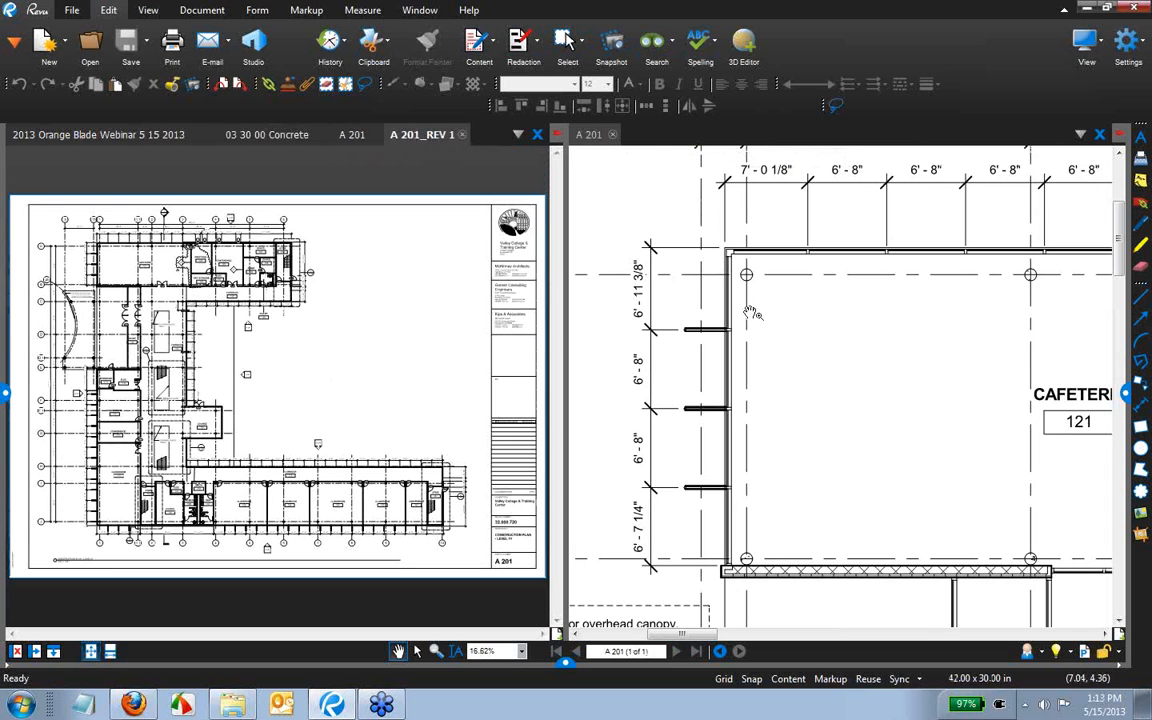
scroll(752, 313, "down", 10)
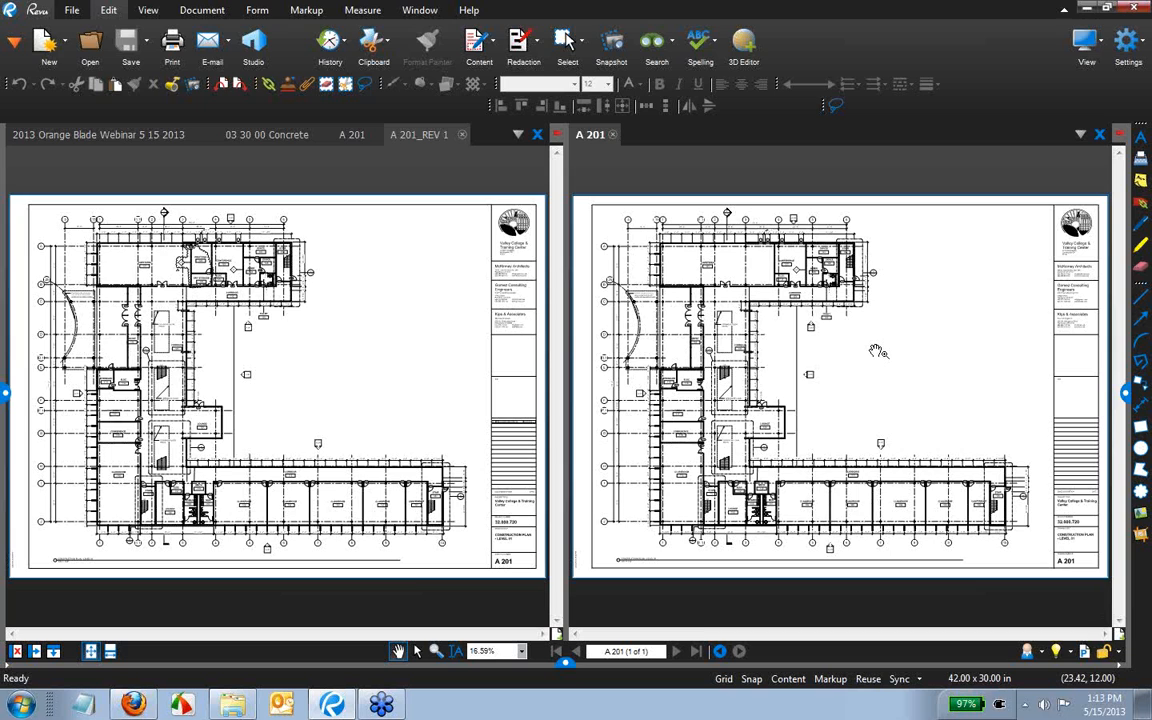
scroll(876, 351, "up", 6)
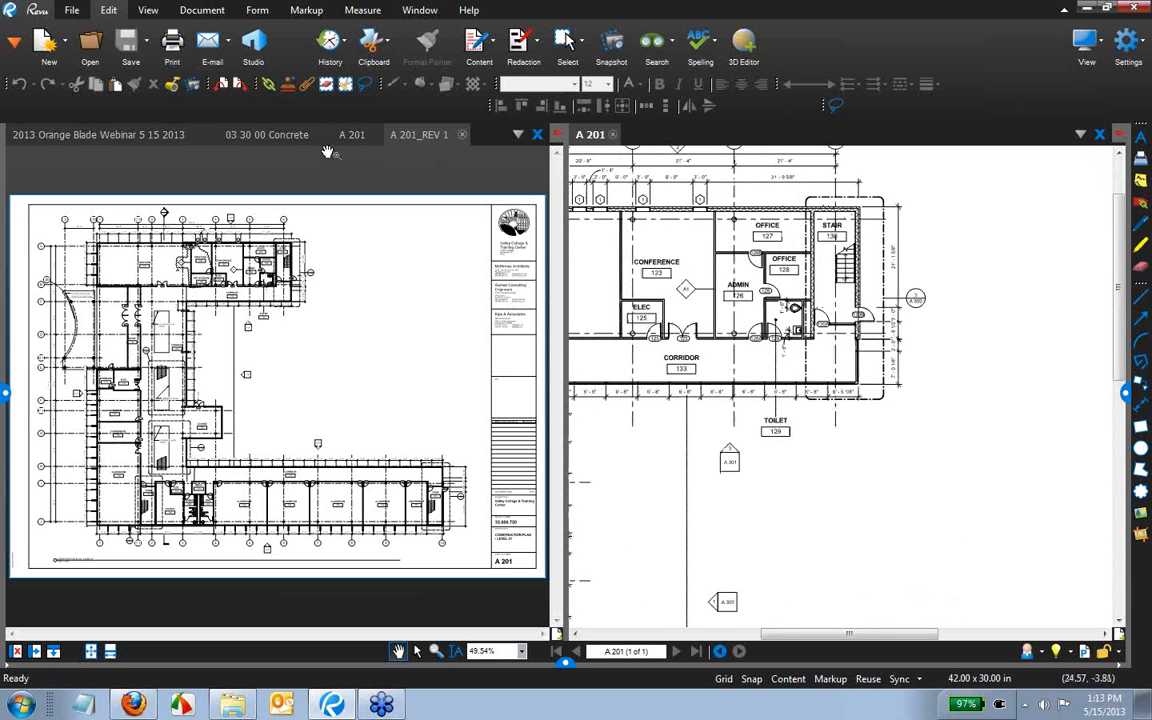
left_click(268, 243)
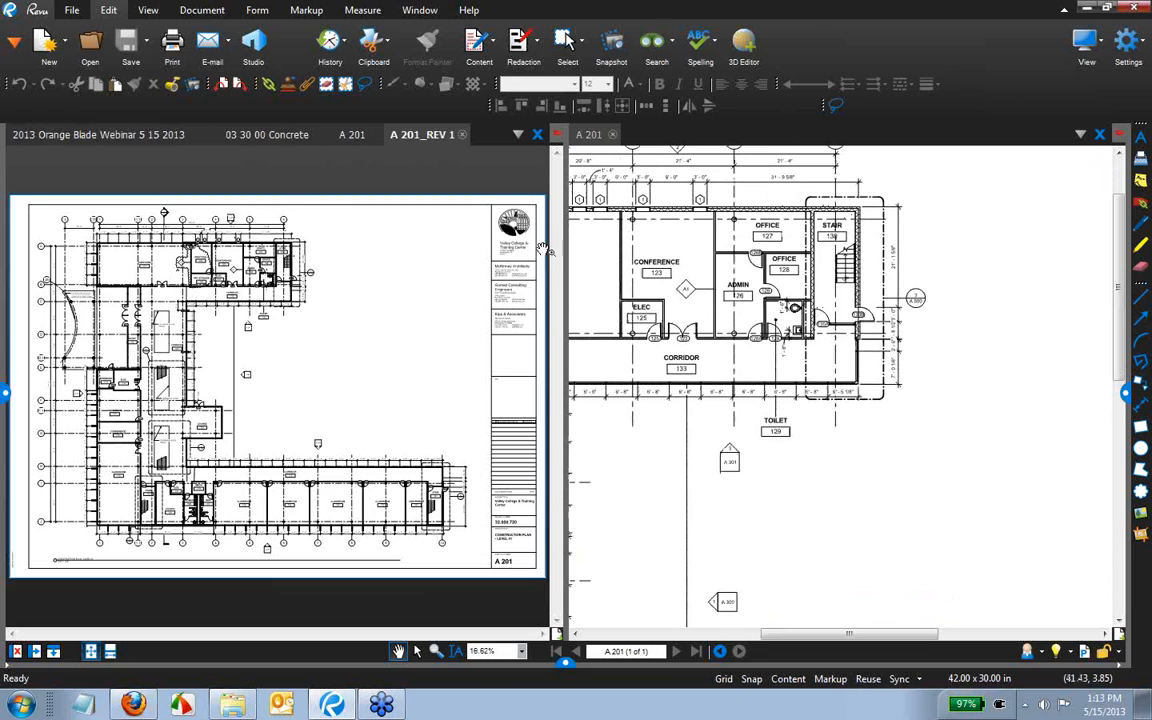
Synchronize the two views and compare A 201_REV 1 with A 201 from stair 130 past the cafeteria to corridor 131.
left_click(900, 680)
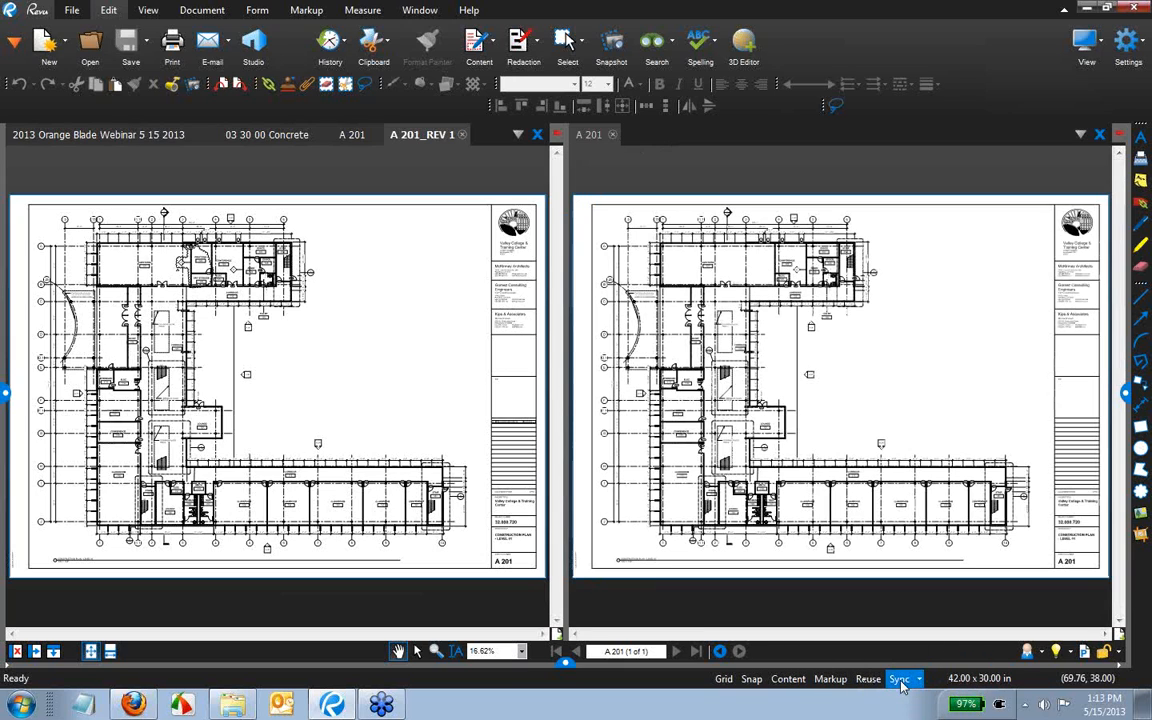
scroll(846, 260, "up", 5)
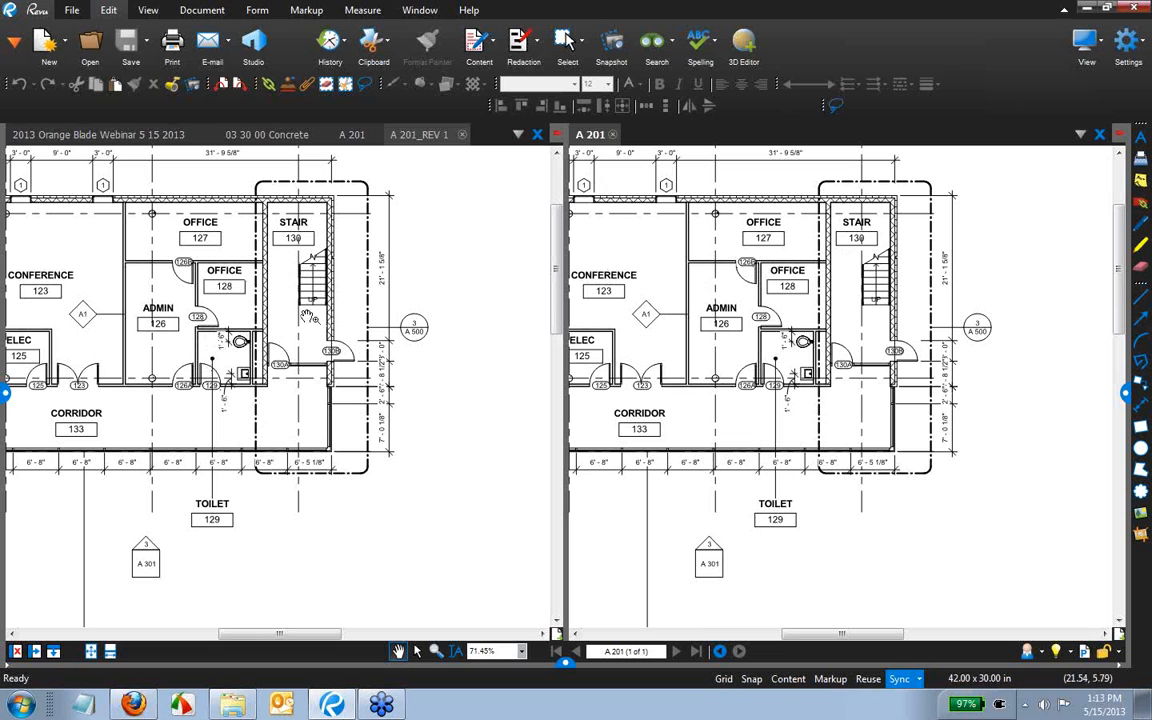
left_click_drag(595, 467, 813, 470)
mouse_move(756, 438)
left_mouse_down()
mouse_move(838, 433)
mouse_move(891, 449)
left_mouse_up()
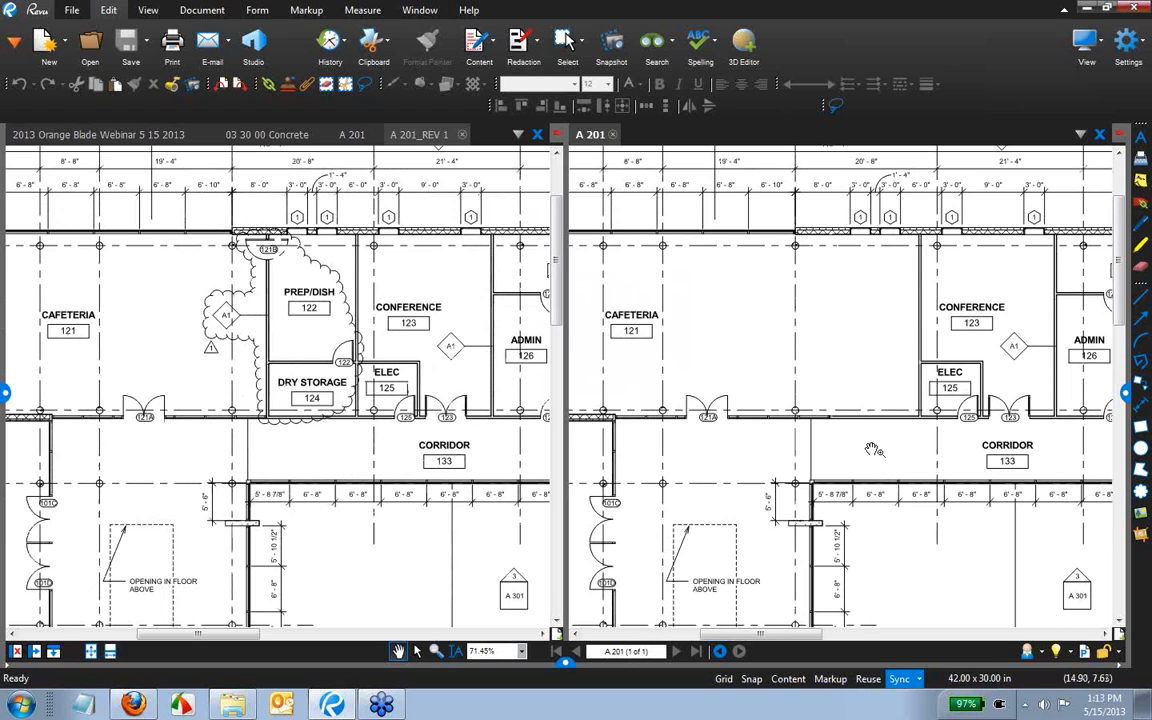
left_click_drag(780, 415, 845, 437)
mouse_move(794, 527)
left_mouse_down()
mouse_move(877, 483)
mouse_move(830, 414)
mouse_move(830, 386)
left_mouse_up()
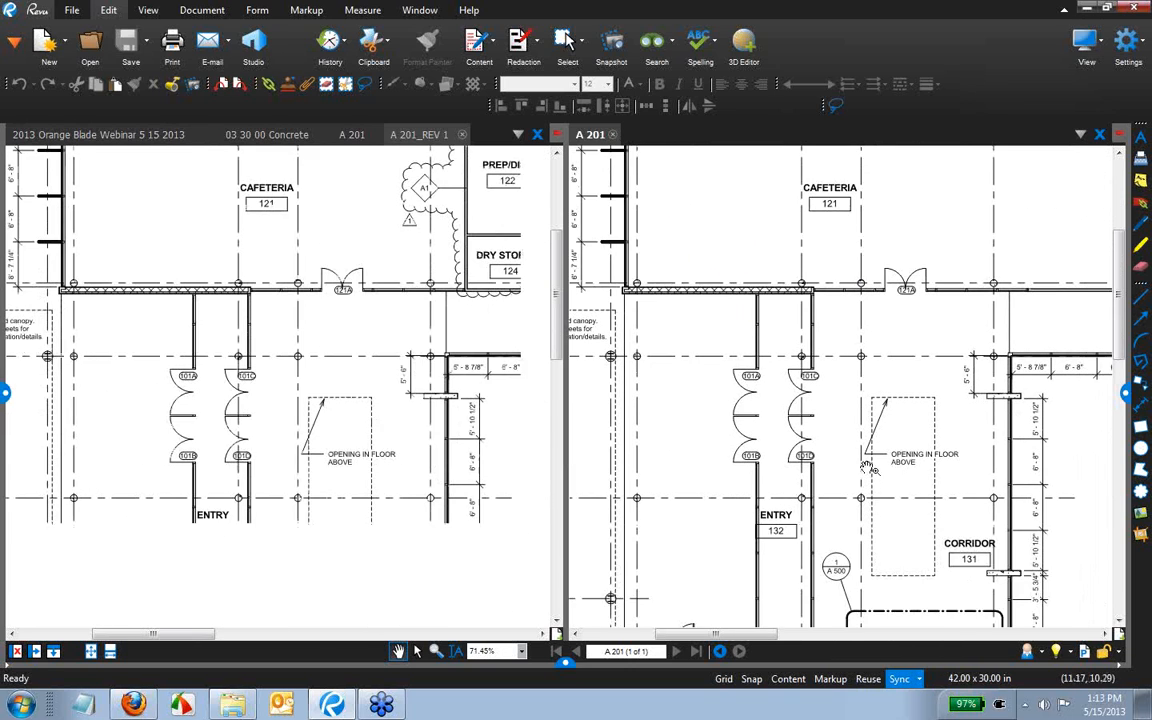
left_click_drag(868, 466, 825, 329)
mouse_move(906, 601)
left_mouse_down()
mouse_move(911, 519)
mouse_move(960, 505)
left_mouse_up()
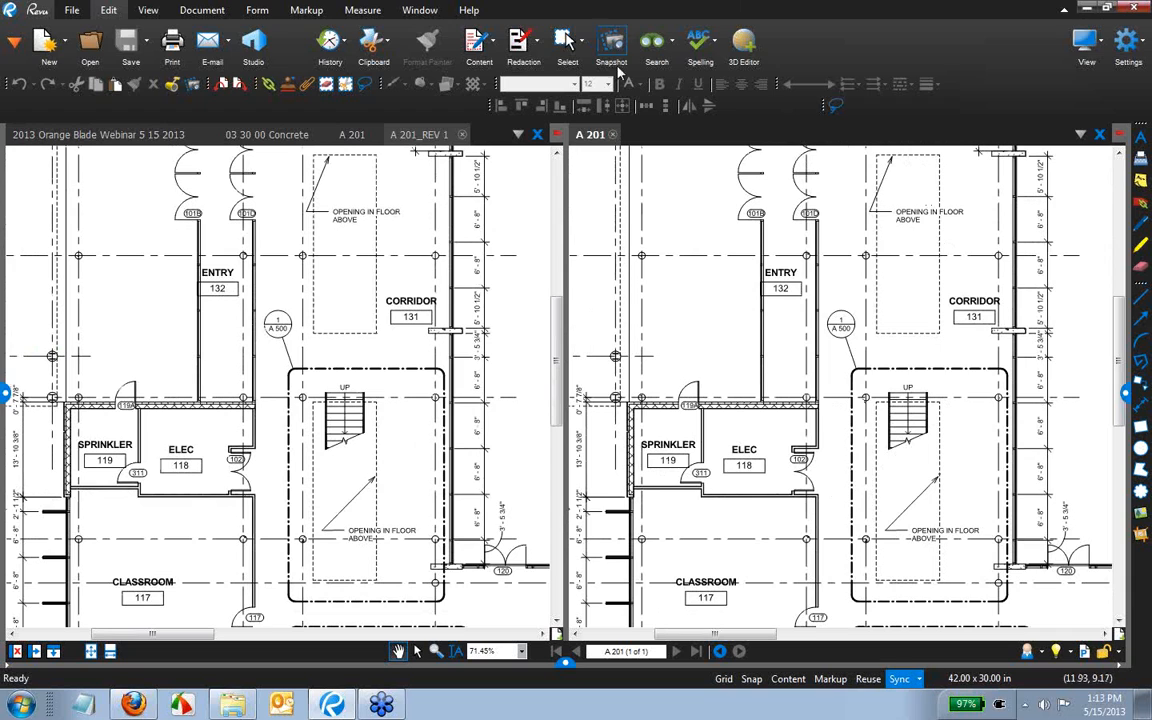
left_click_drag(738, 227, 747, 225)
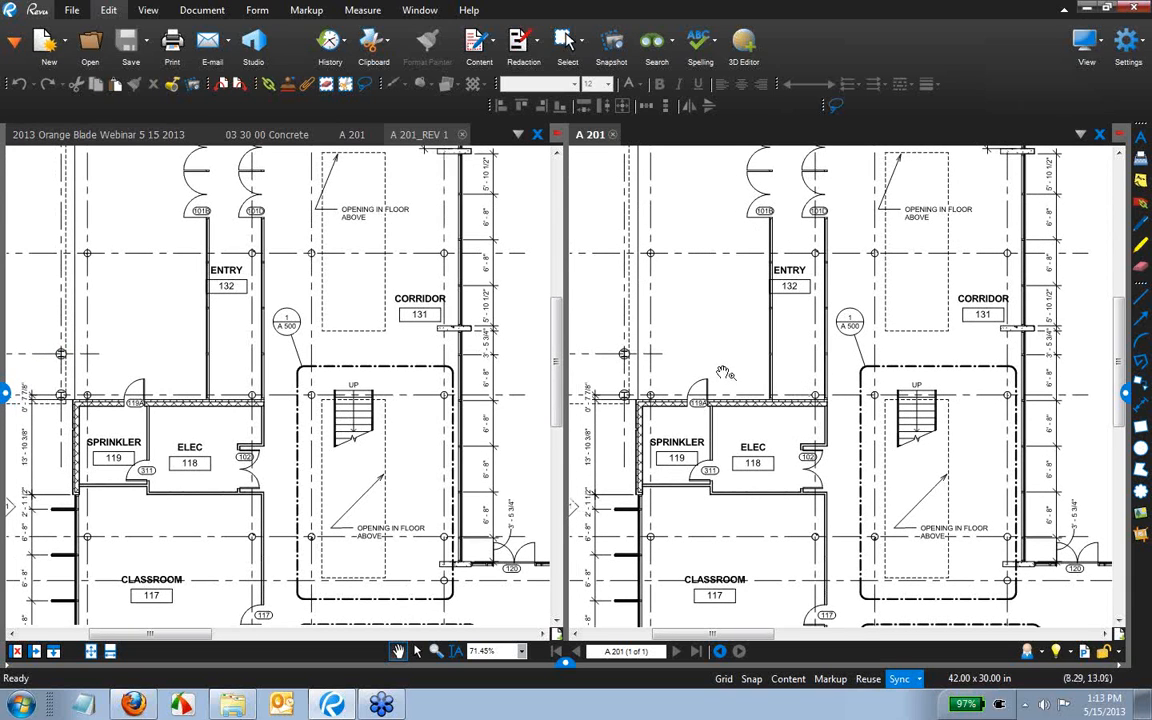
Split the A 201 view into upper and lower panes and open a WebTab in the lower one.
left_click(54, 654)
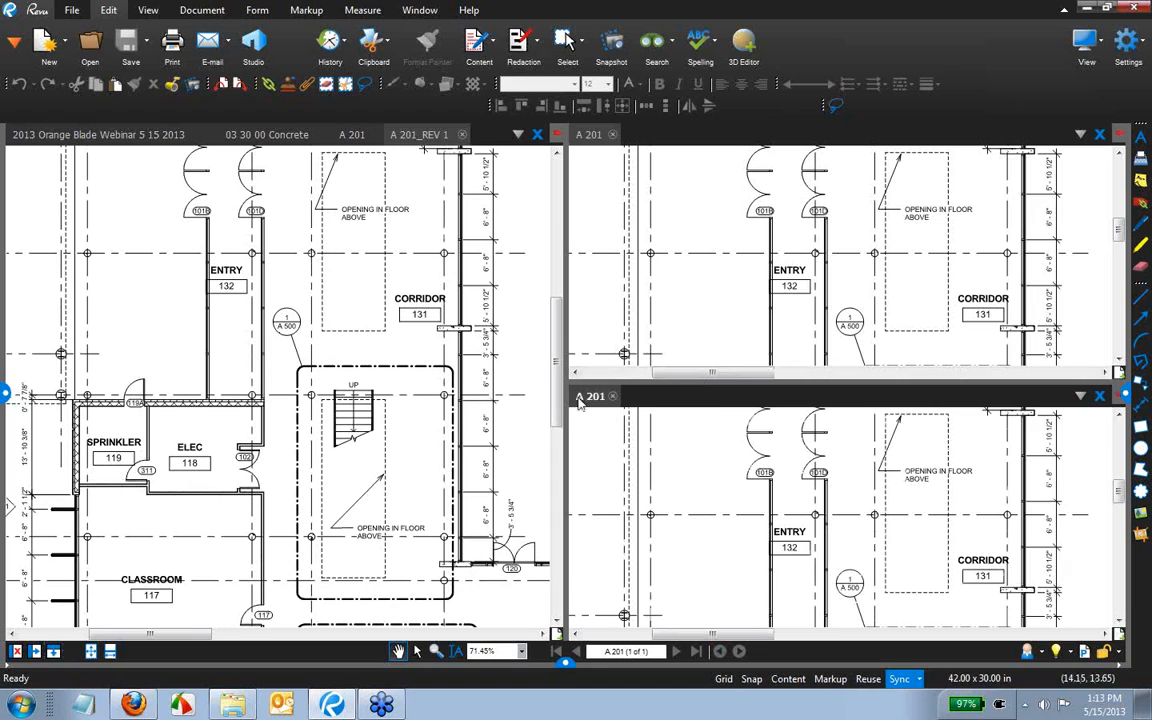
right_click(653, 398)
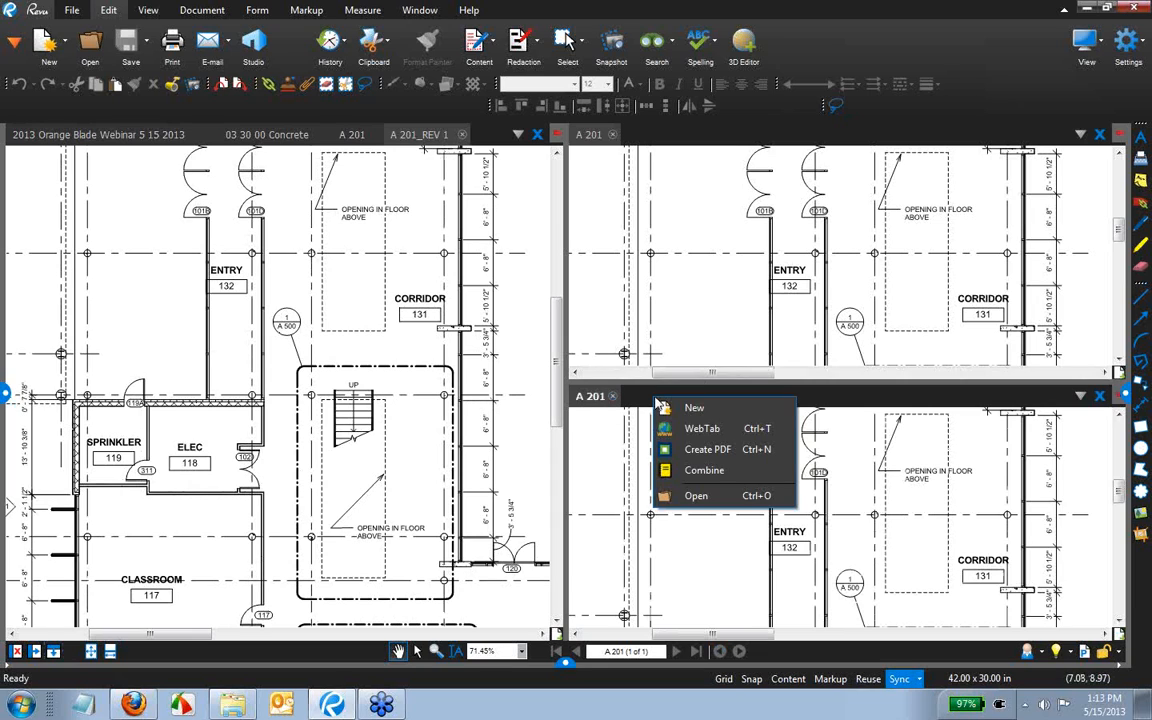
left_click(702, 428)
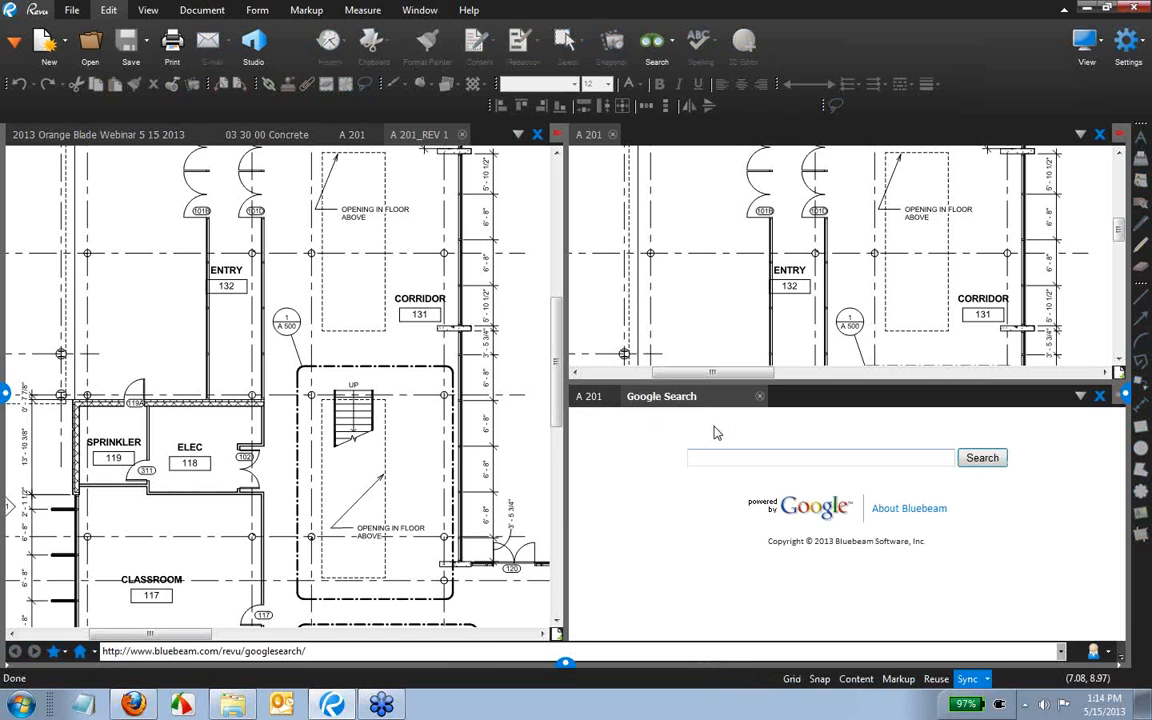
Load the McMaster-Carr favorite in the web tab and look through its product categories.
left_click(94, 652)
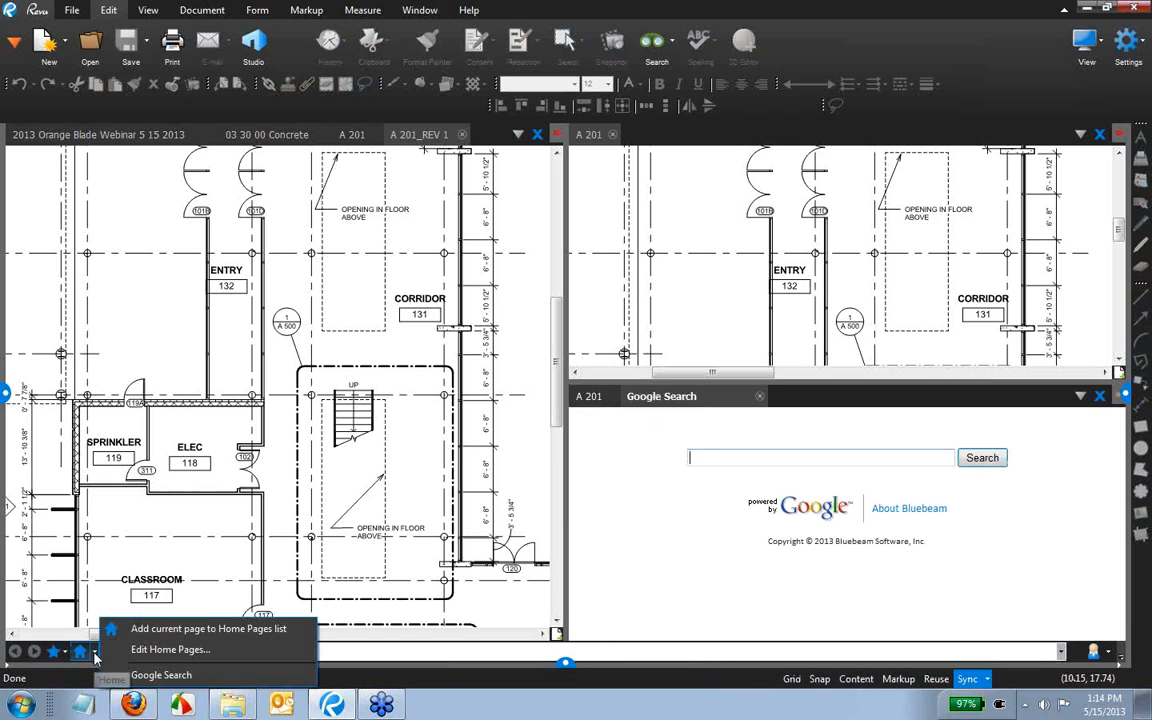
left_click(67, 653)
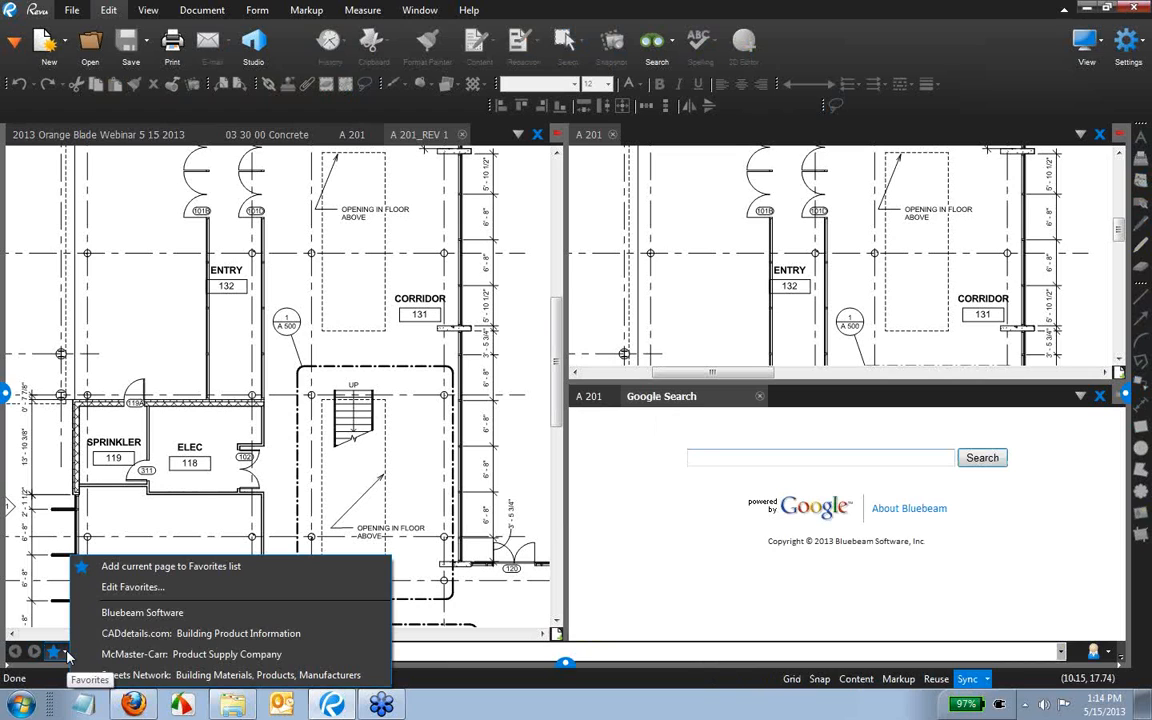
left_click(270, 654)
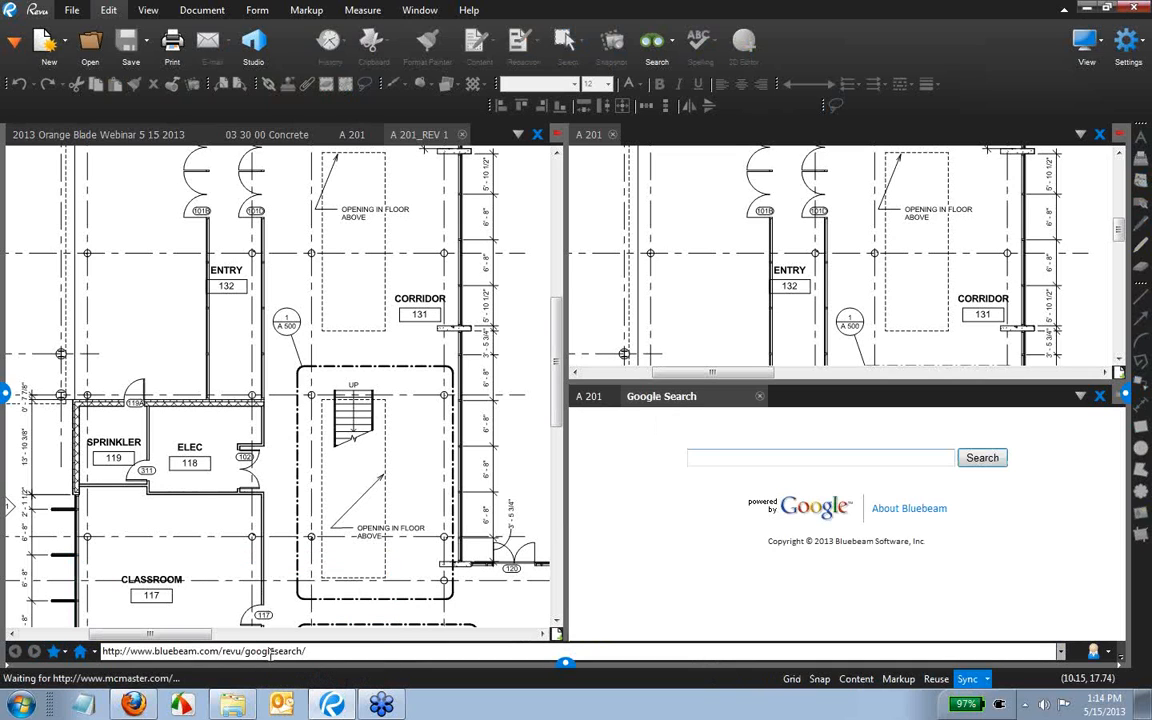
key("XF86AudioMute")
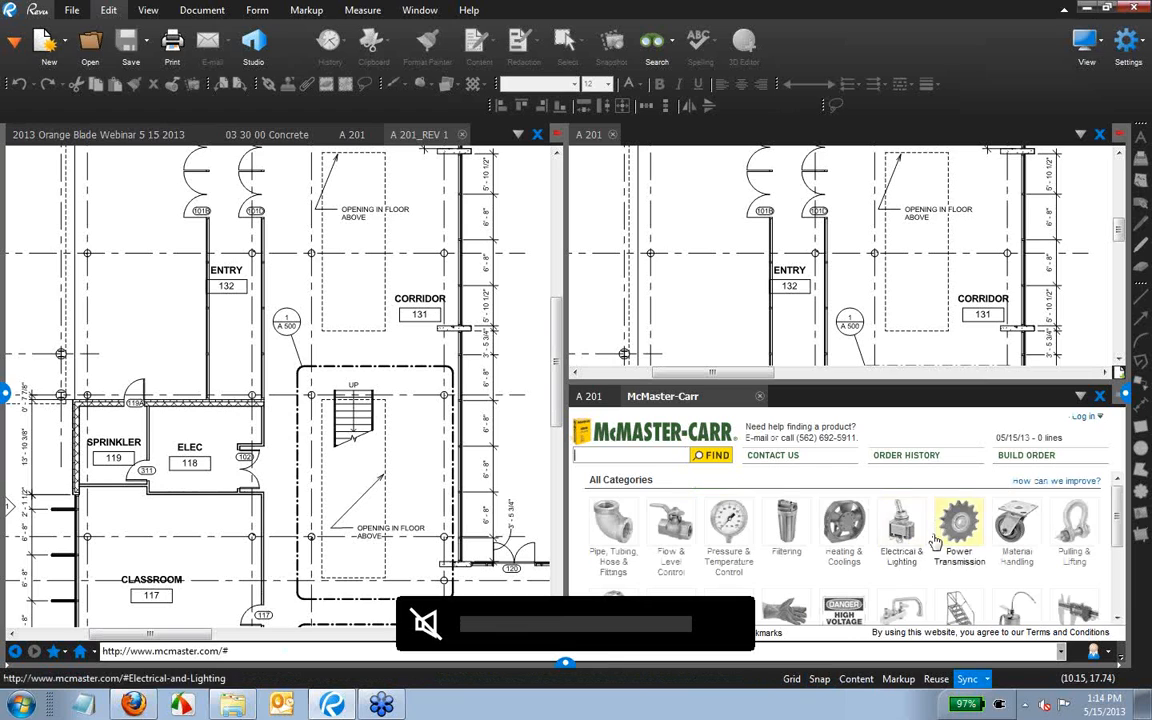
scroll(950, 537, "down", 2)
scroll(930, 560, "down", 3)
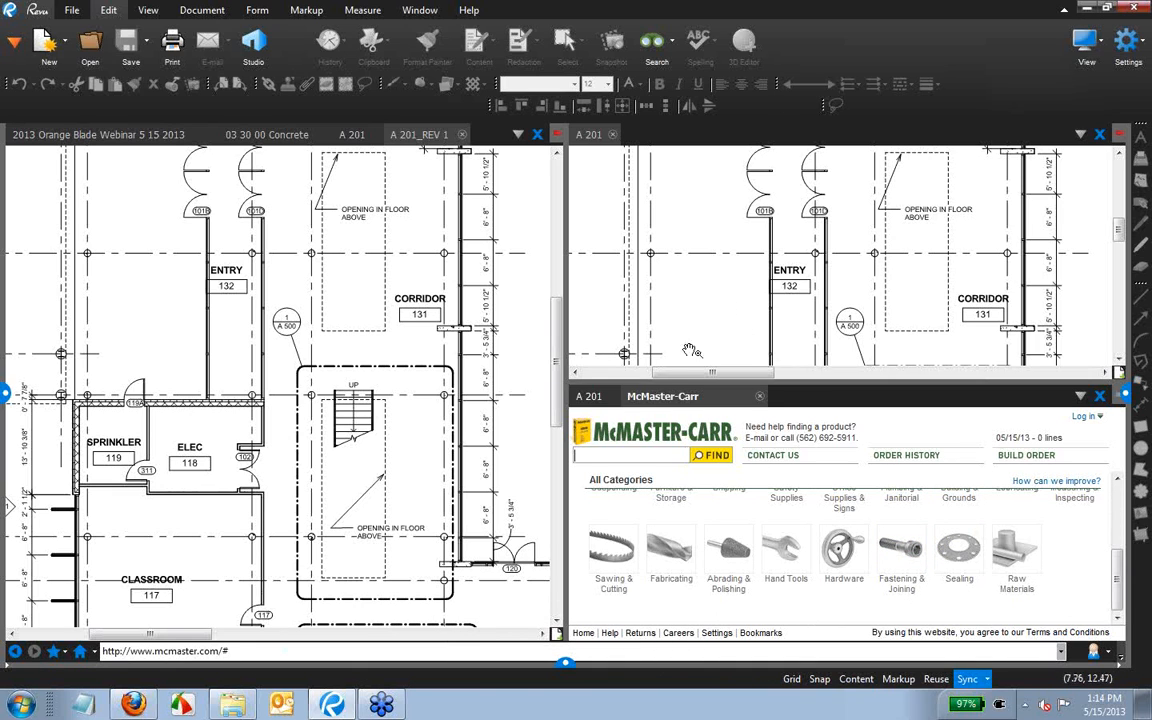
Close the McMaster-Carr web tab, and detach the lower A 201 view into a floating window and close it.
left_click(760, 396)
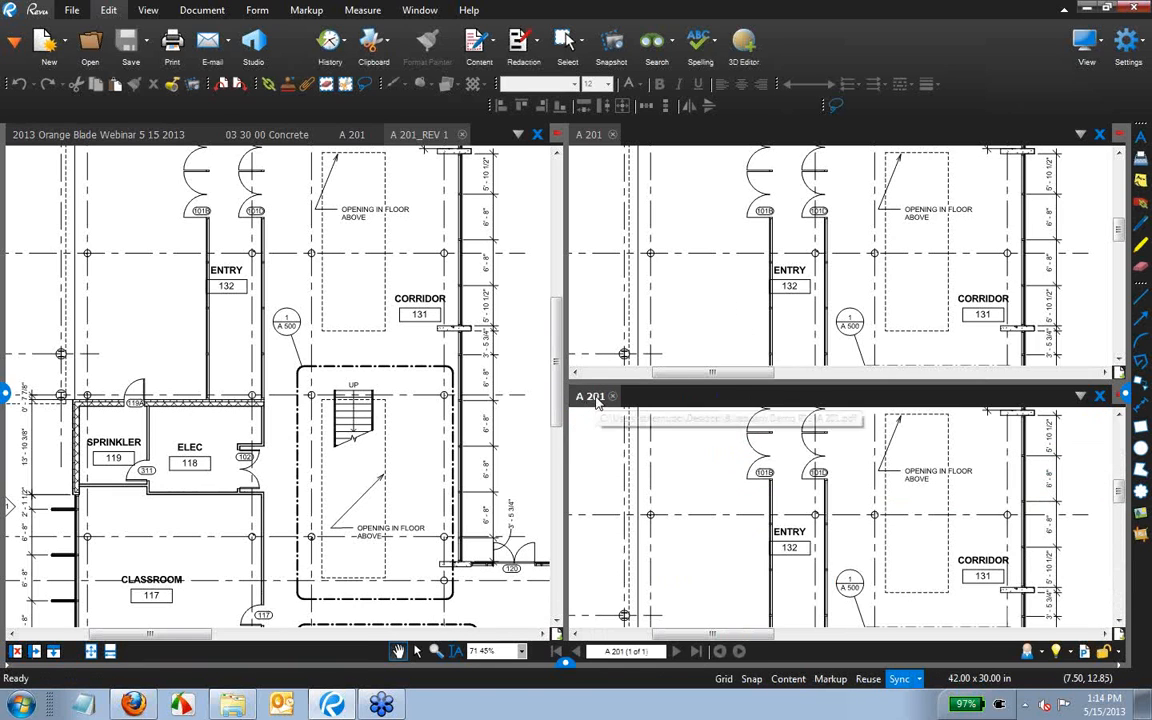
left_click_drag(588, 397, 601, 533)
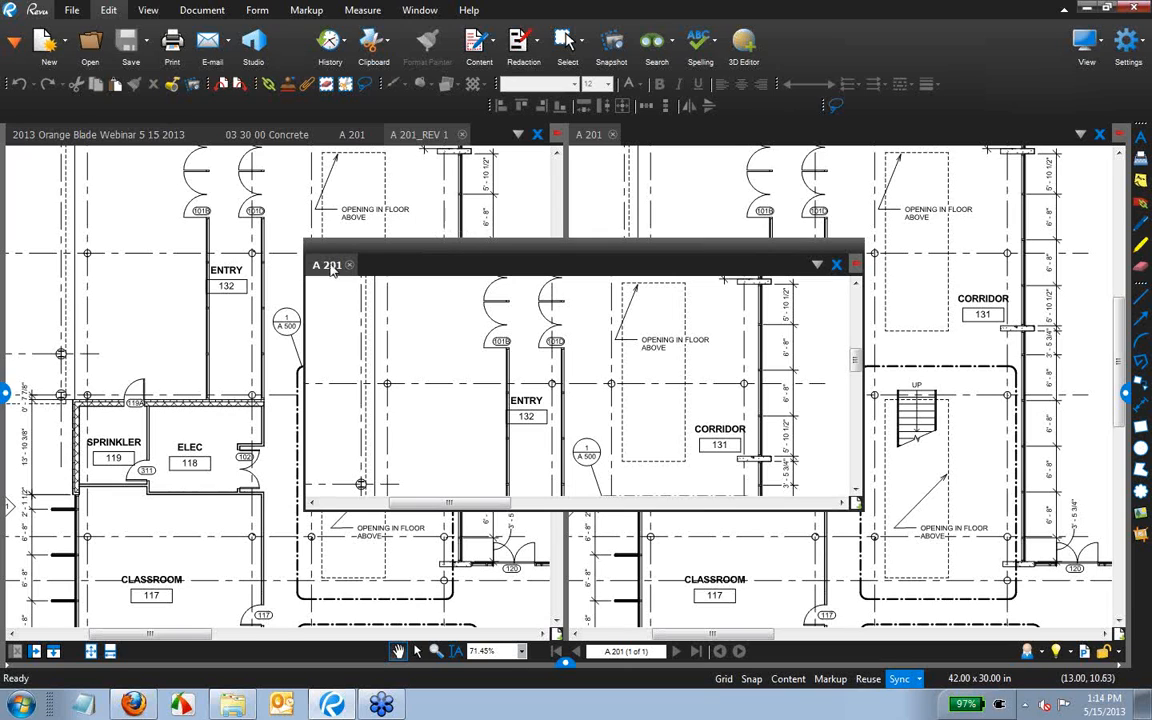
left_click(837, 265)
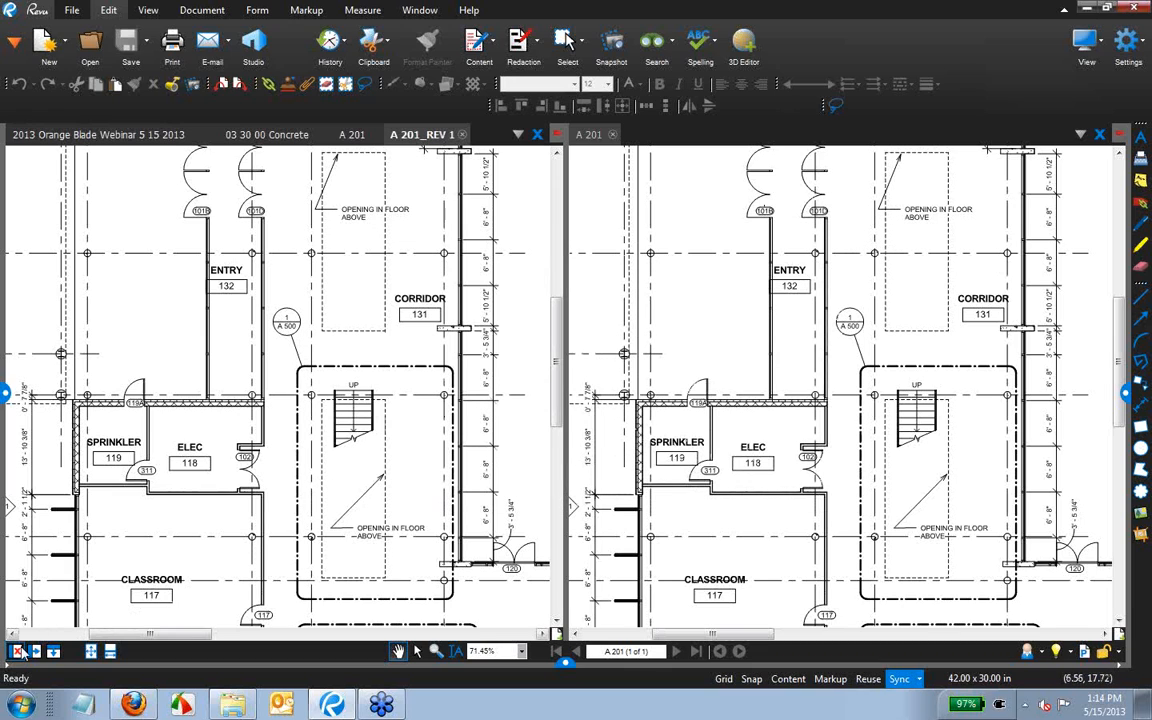
Unsplit the workspace and place the A 201 tab after A 201_REV 1, with both sheets fitted to the whole page.
left_click(20, 652)
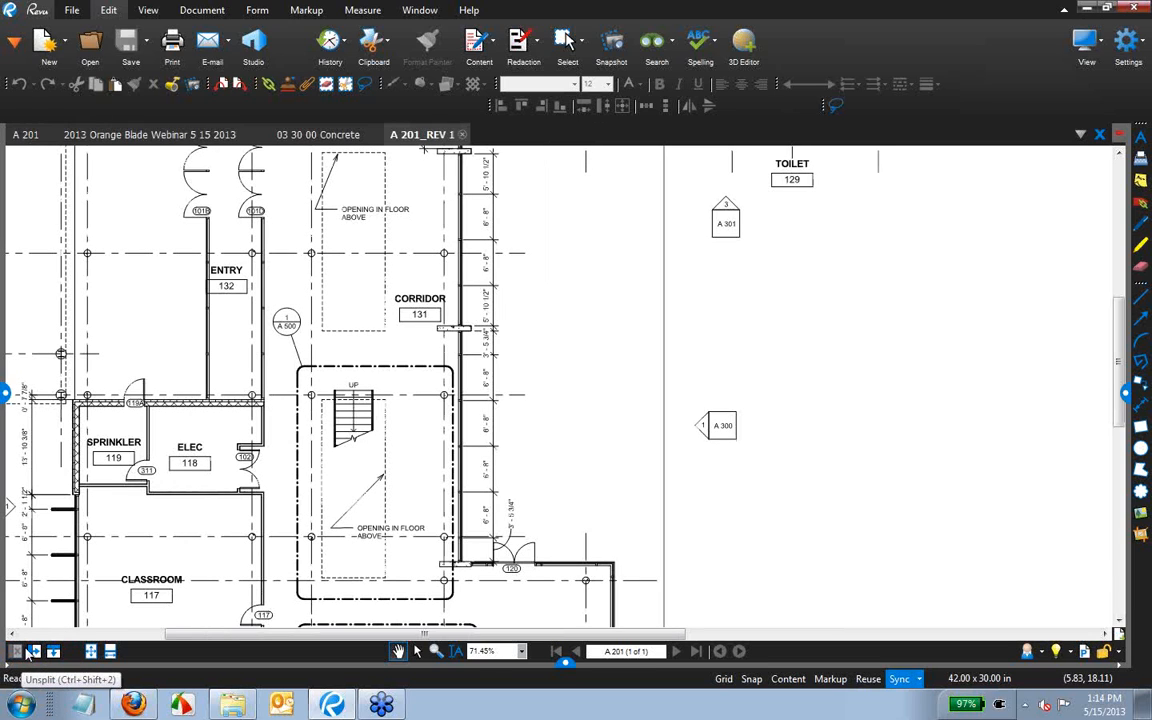
key("ctrl+0")
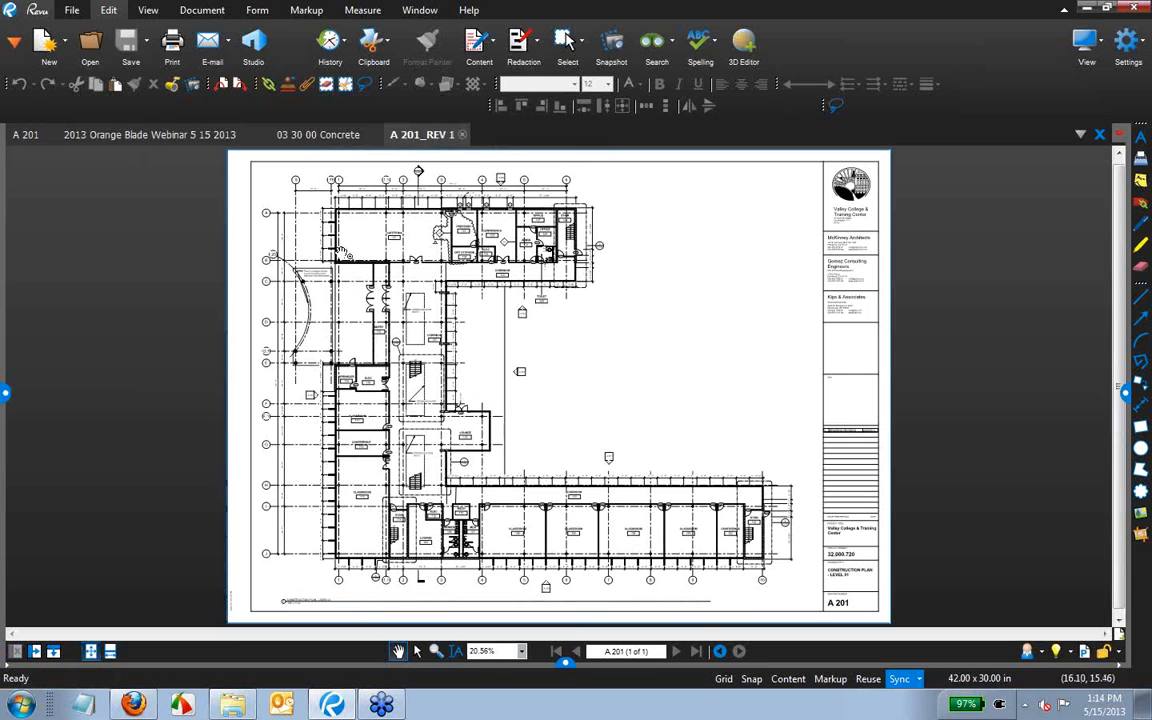
left_click(28, 135)
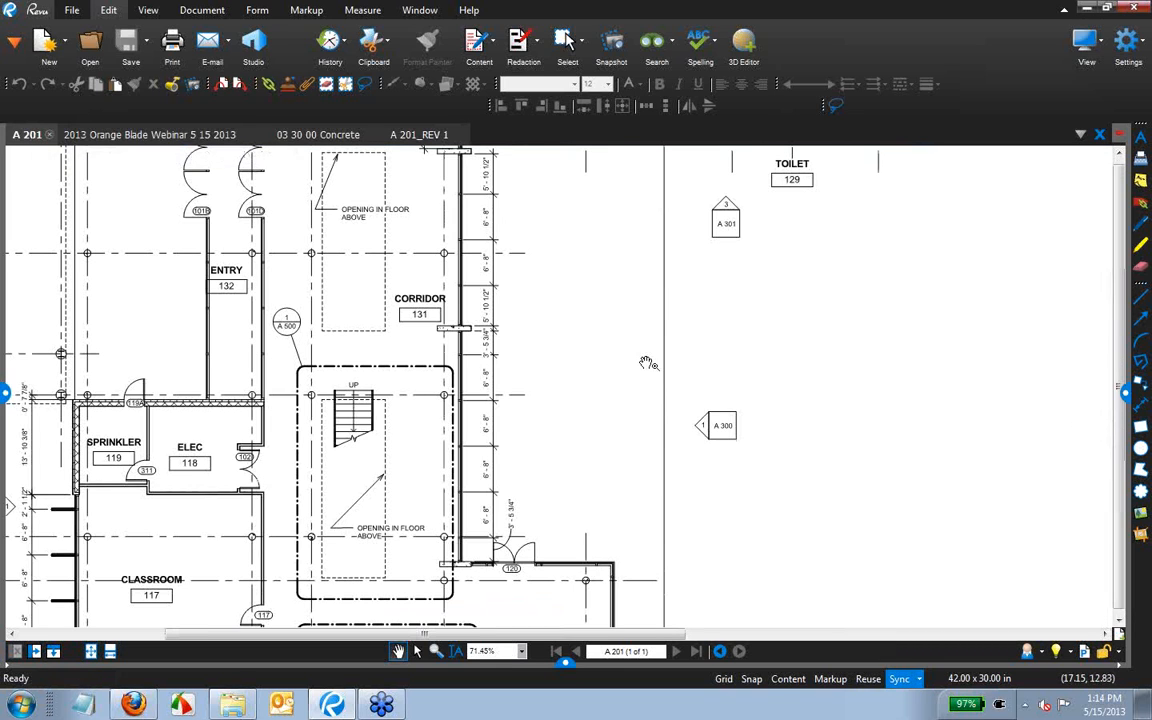
key("ctrl+0")
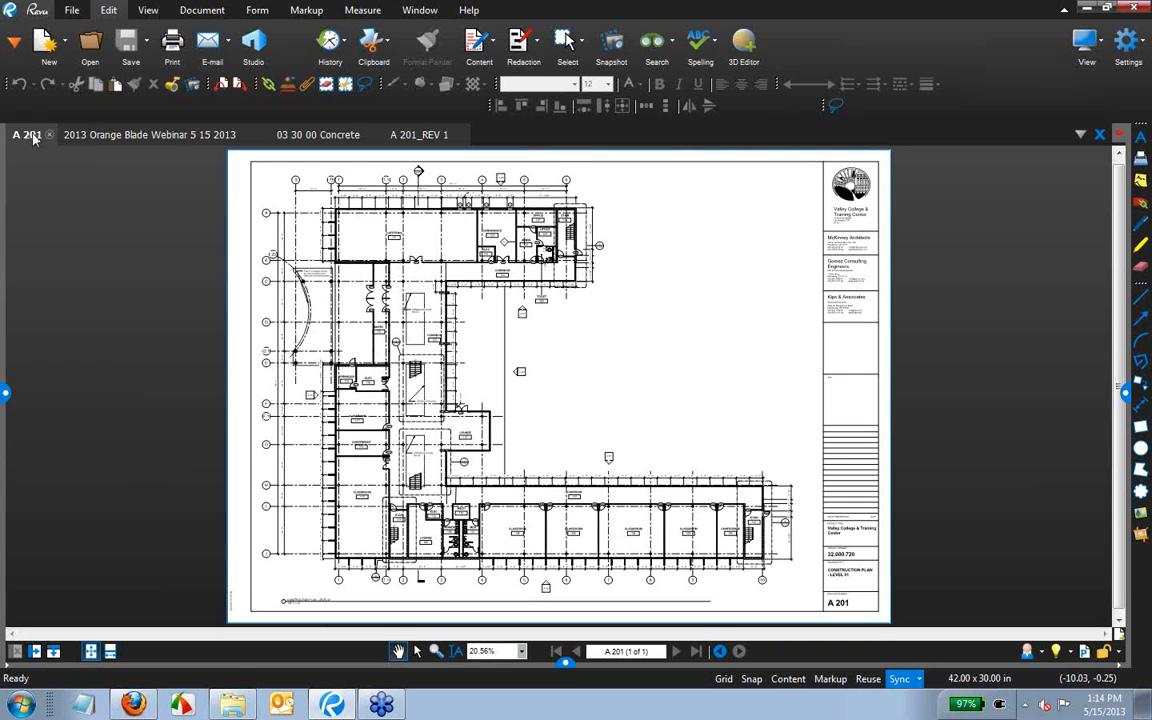
left_click_drag(311, 143, 450, 137)
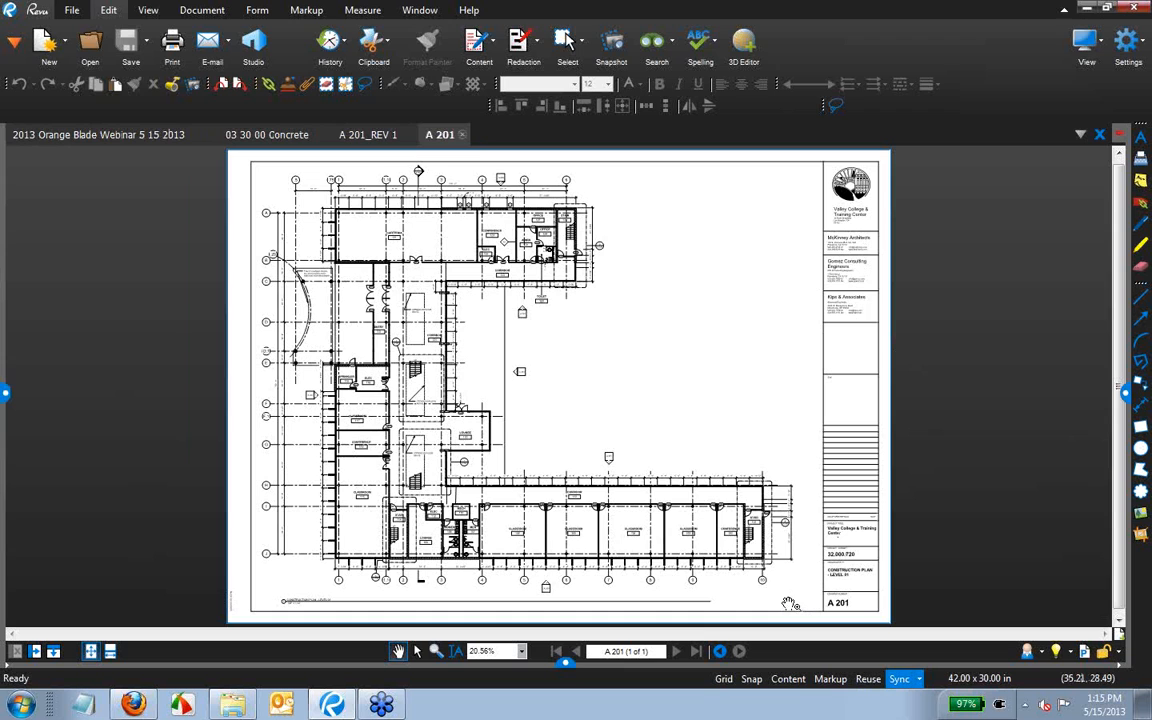
Draw a cloud markup on sheet A 201 around the corridor's outer wall above doors 104B and 103.
scroll(717, 554, "up", 3)
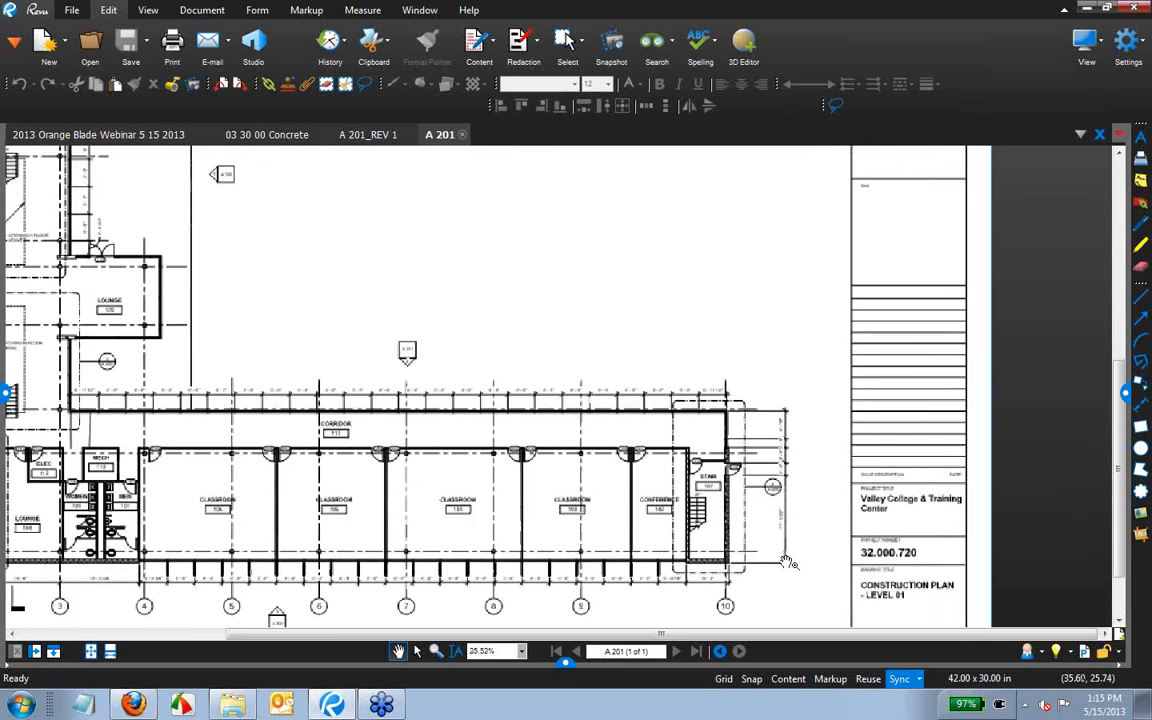
scroll(789, 563, "up", 4)
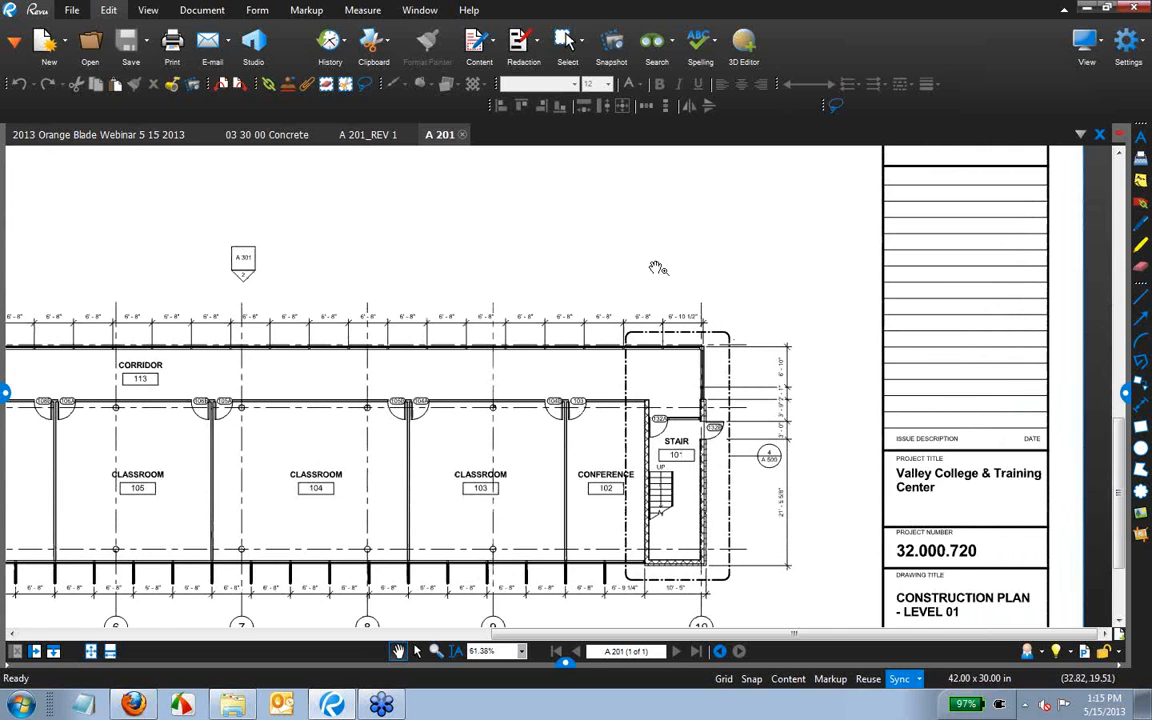
scroll(650, 322, "up", 3)
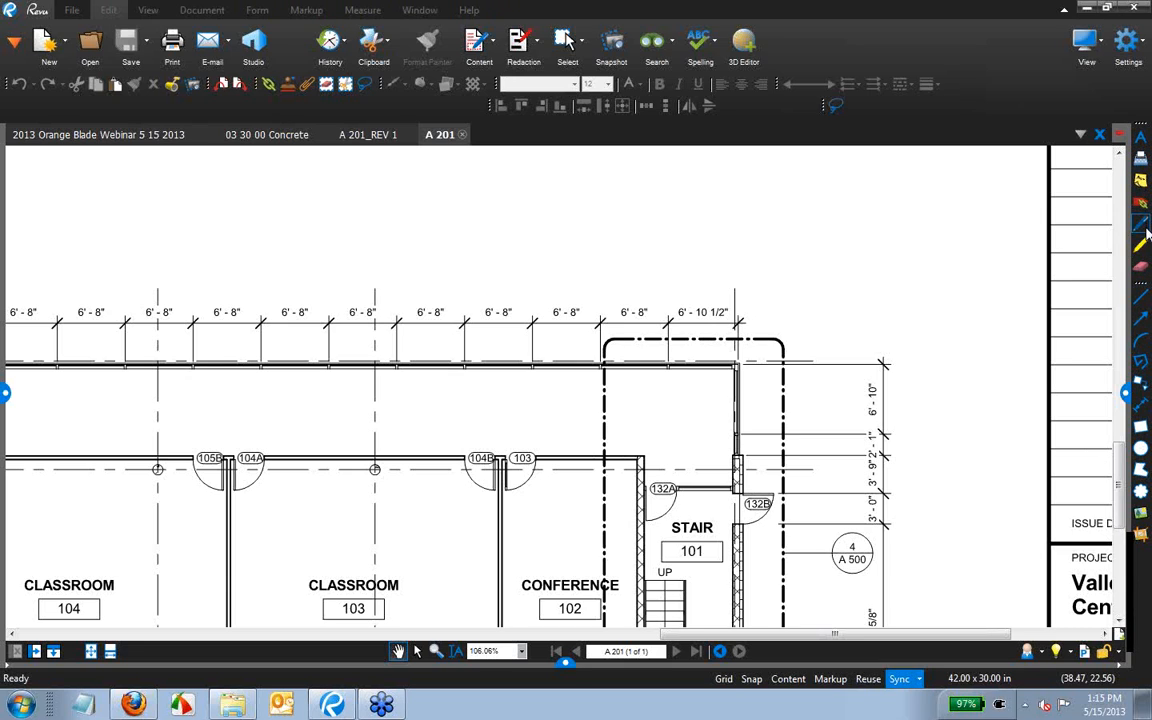
left_click(1140, 490)
mouse_move(431, 336)
left_mouse_down()
mouse_move(497, 383)
mouse_move(555, 392)
left_mouse_up()
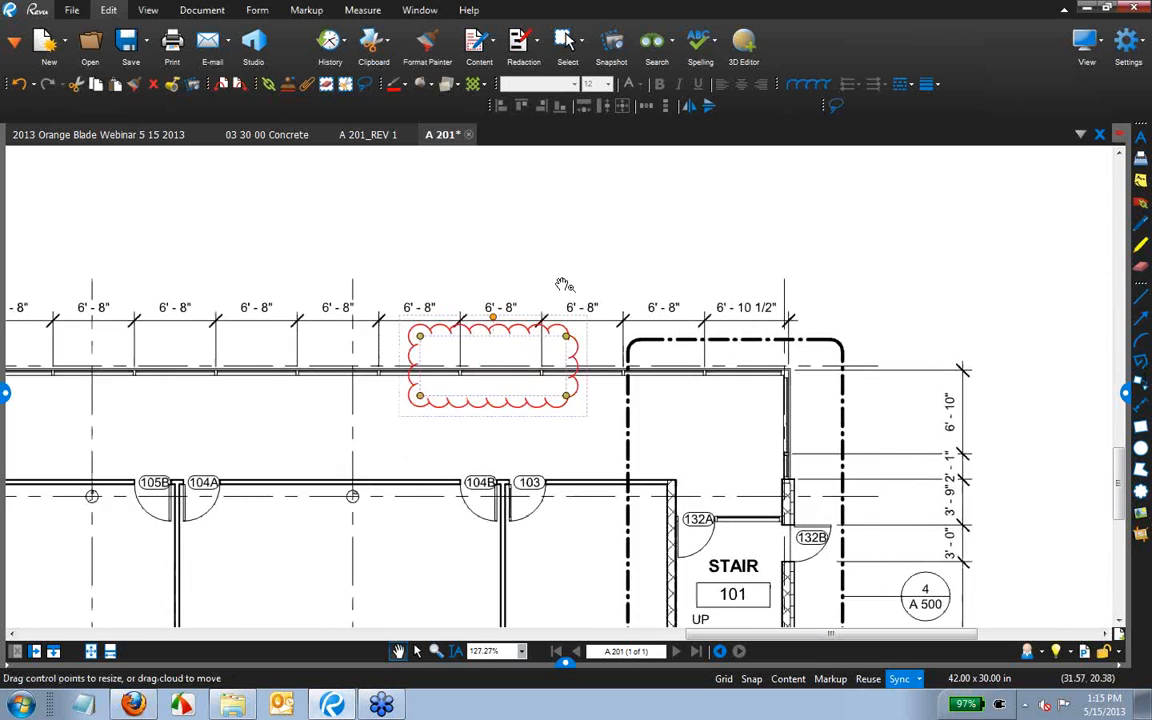
left_click(561, 285)
Add a callout reading "Change mullion design" above the corridor wall, with its arrow pointing to the mullion inside the cloud.
scroll(530, 330, "up", 3)
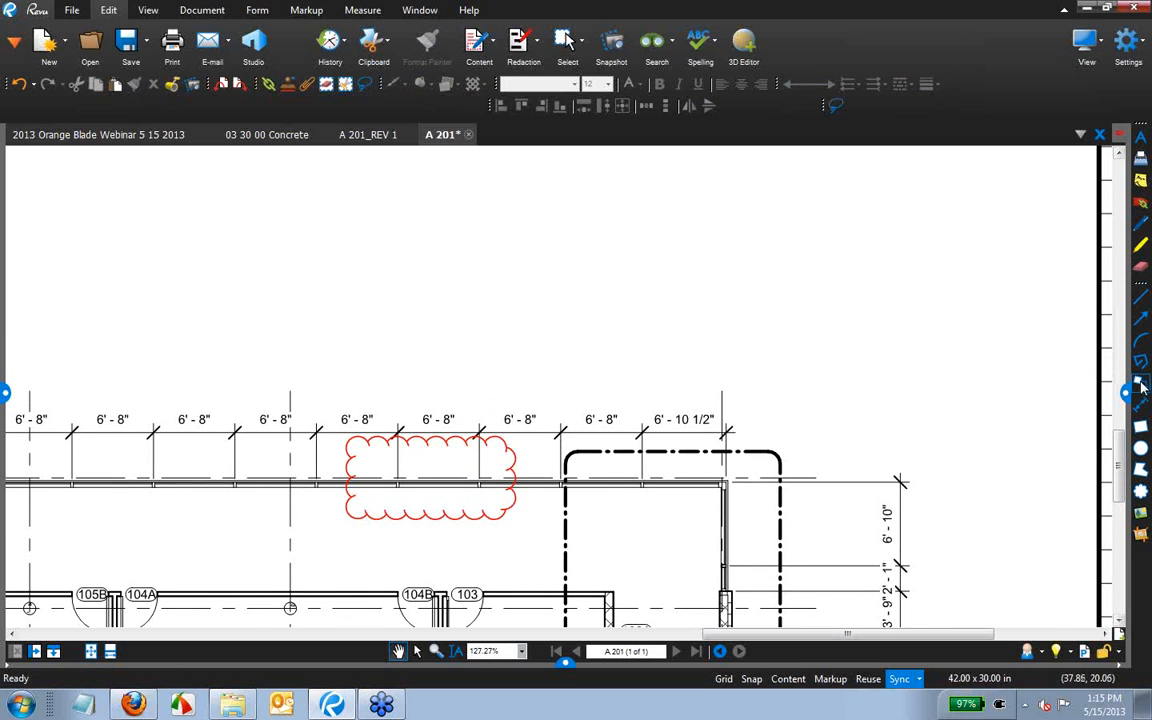
key("q")
left_click(400, 470)
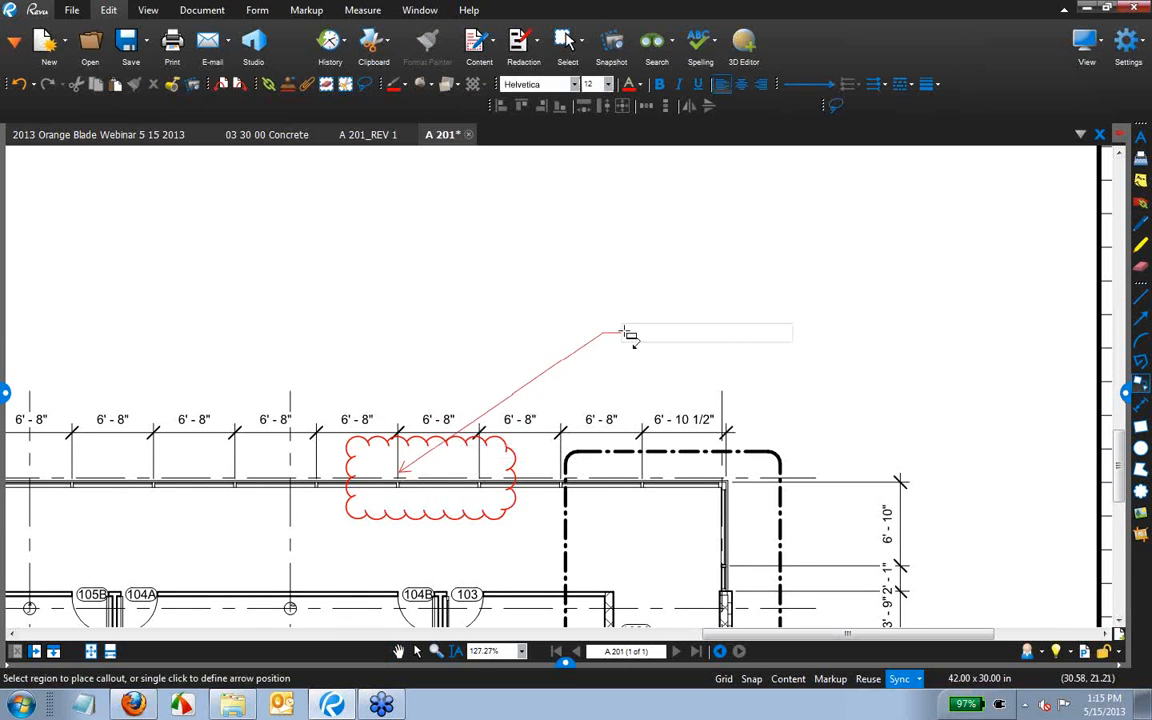
left_click(607, 296)
type("Change ")
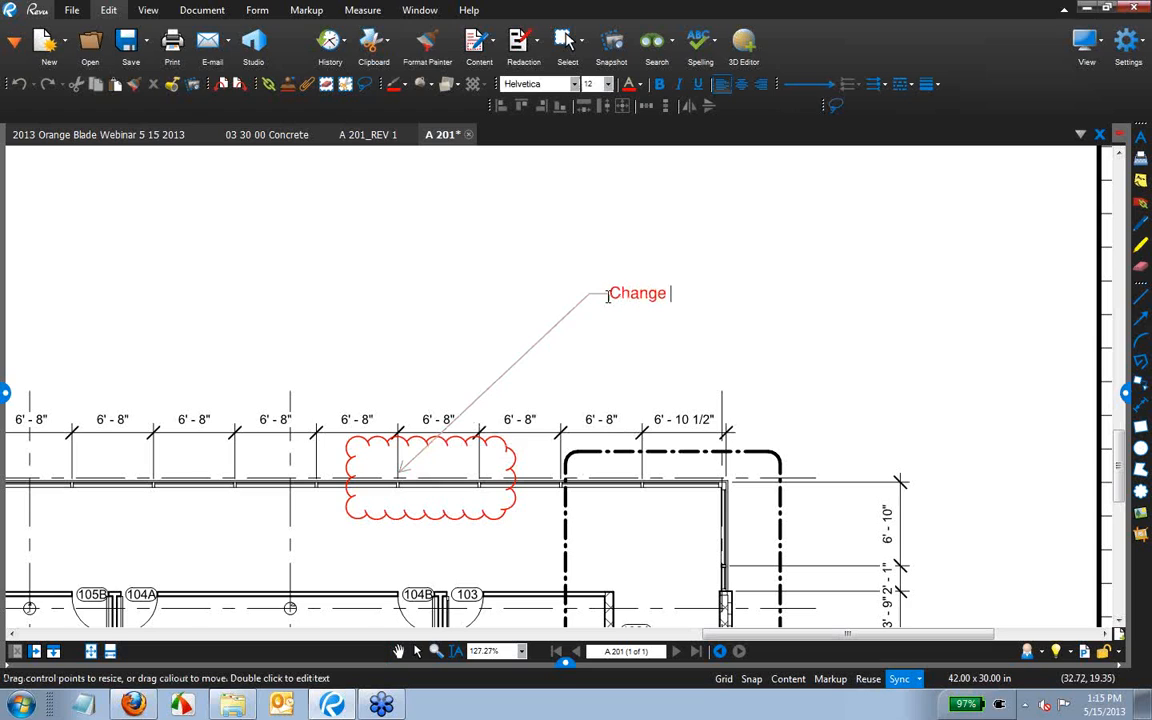
type("mullion design")
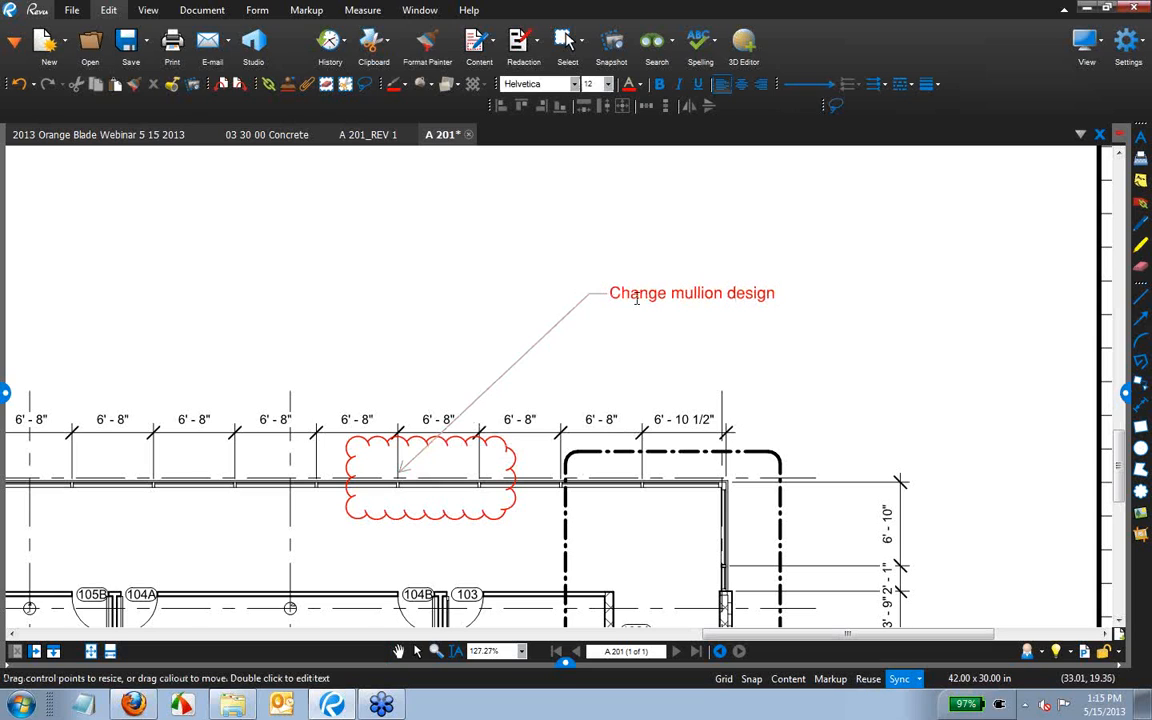
left_click(869, 342)
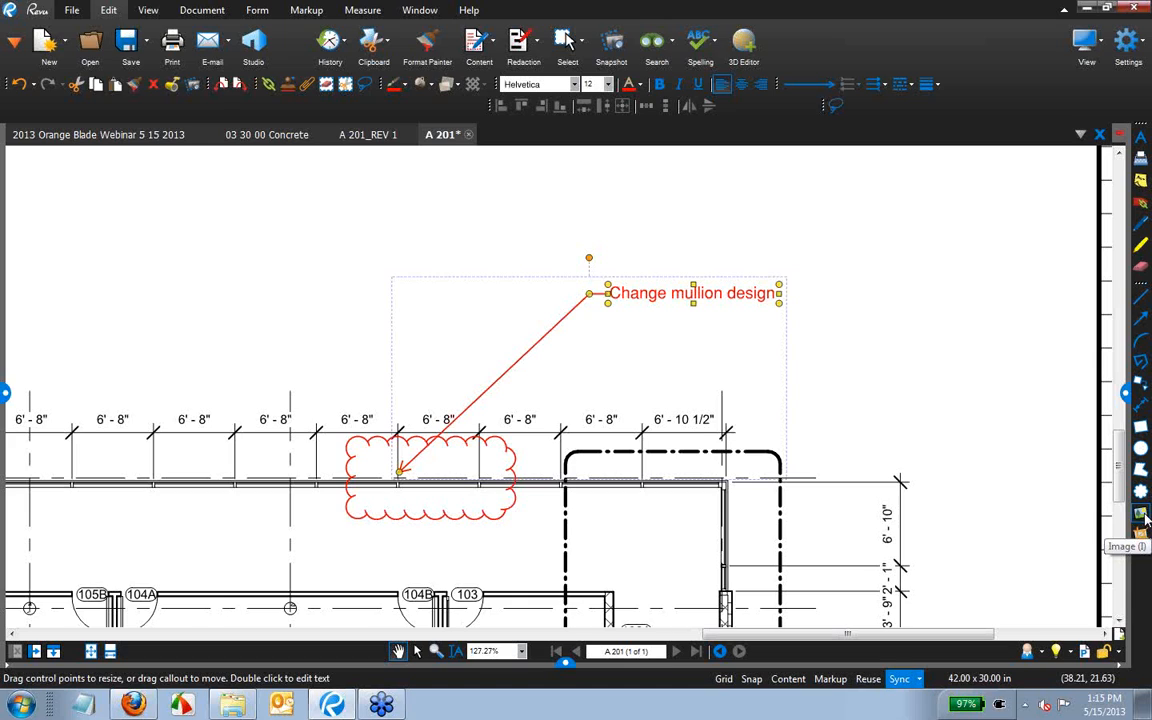
key("ctrl")
key("ctrl")
Insert the image Curtain wall_axon.jpg from the Bluebeam Demo R11 Images folder and place it above the cloud beside the callout.
left_click(1145, 515)
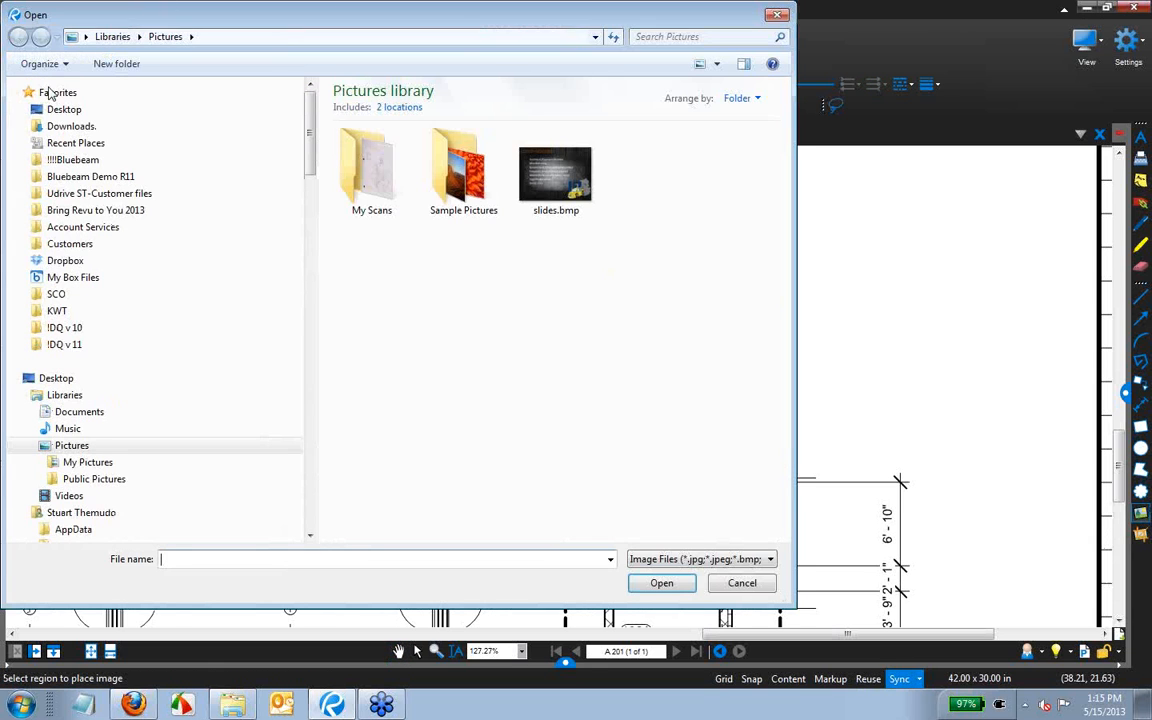
left_click(90, 176)
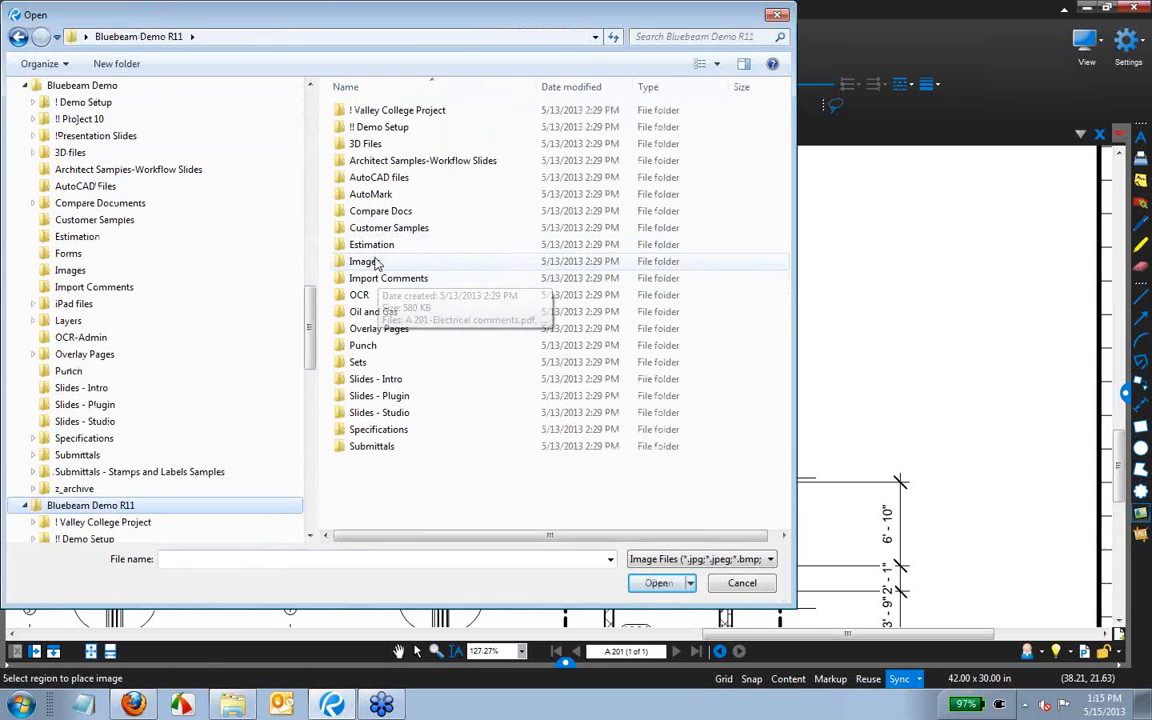
double_click(376, 263)
left_click(470, 124)
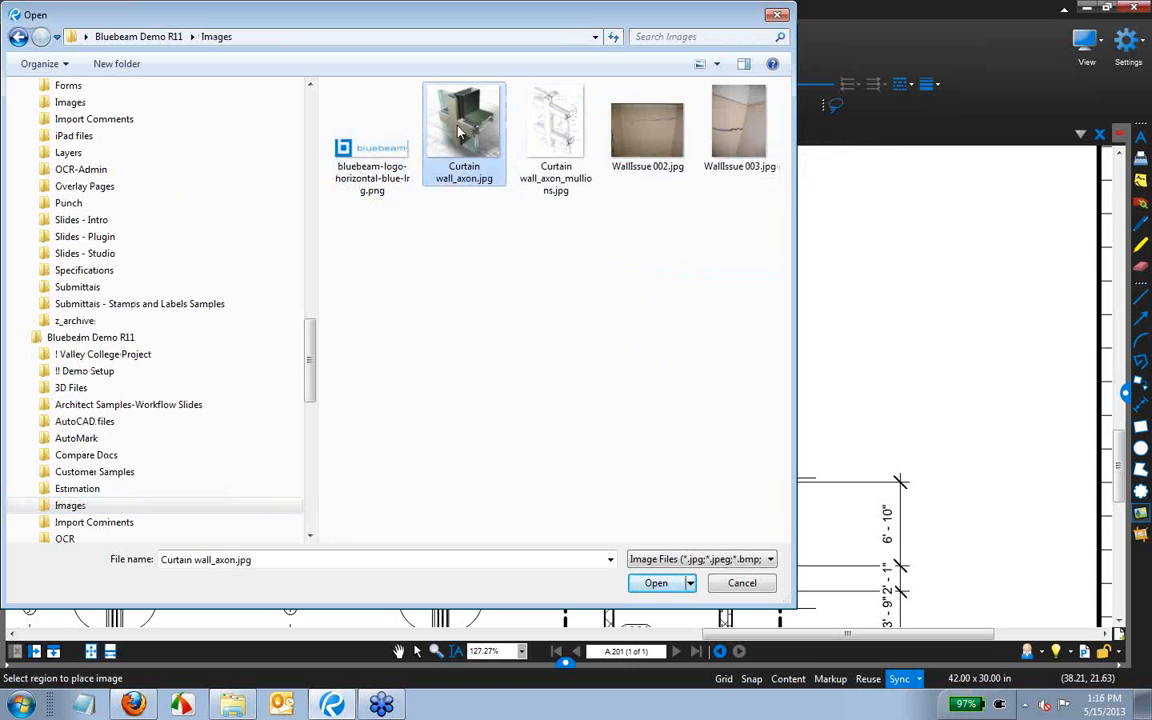
left_click(655, 585)
left_click_drag(286, 209, 532, 334)
left_click_drag(408, 330, 411, 308)
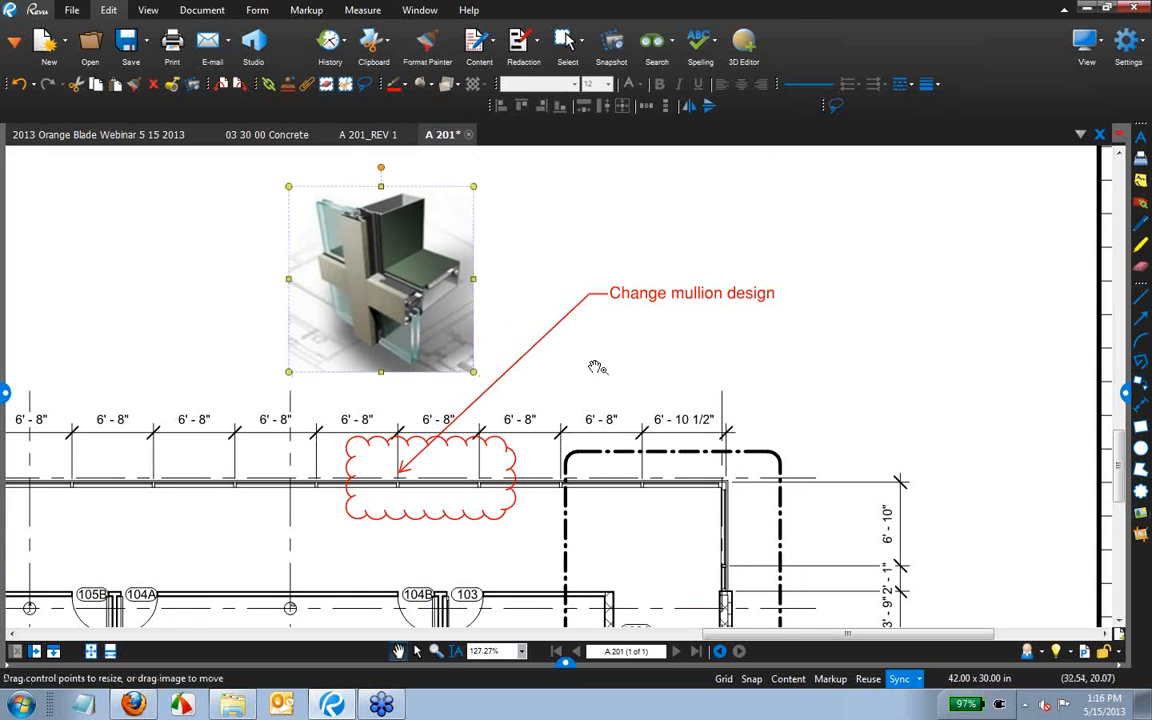
Change the line colour of the cloud around the mullion on sheet A 201 to blue.
left_click(684, 386)
left_click_drag(673, 410, 850, 421)
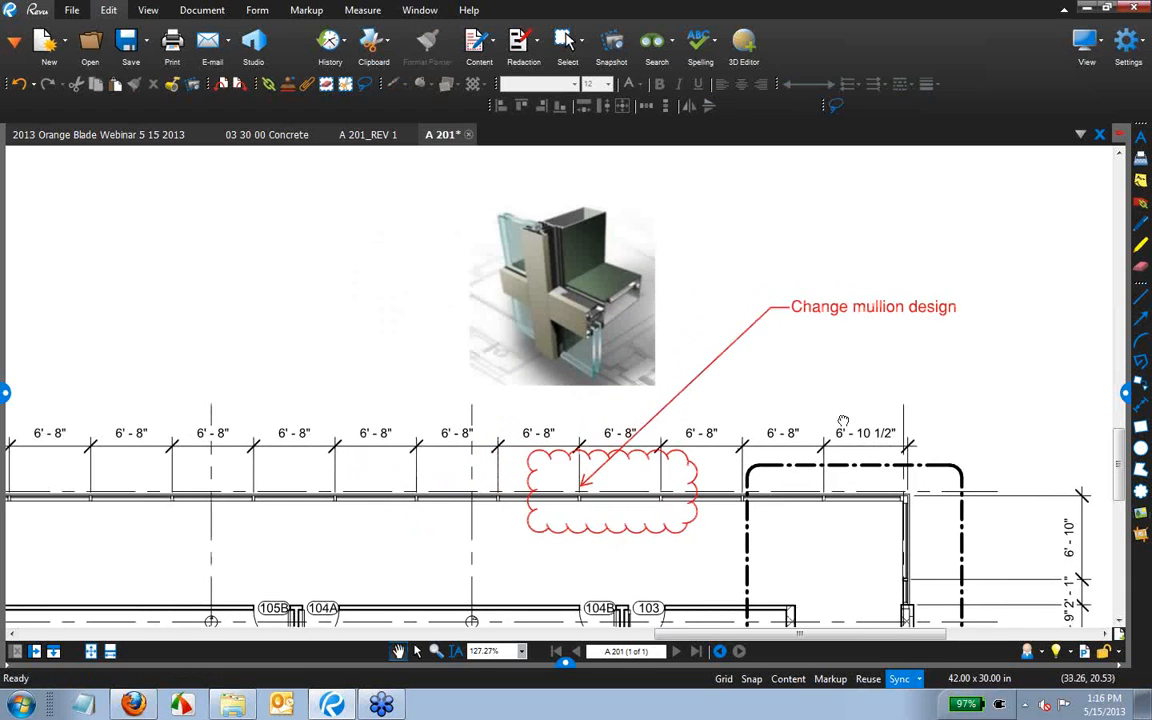
right_click(848, 420)
left_click(830, 390)
left_click(694, 470)
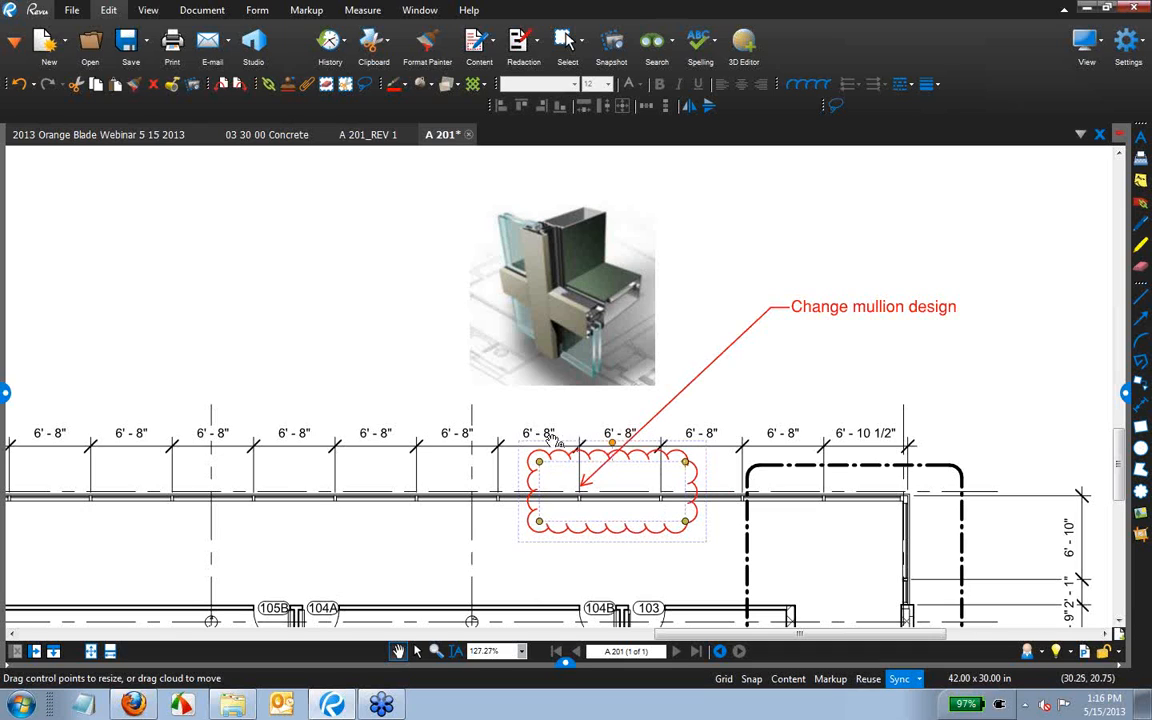
left_click(404, 86)
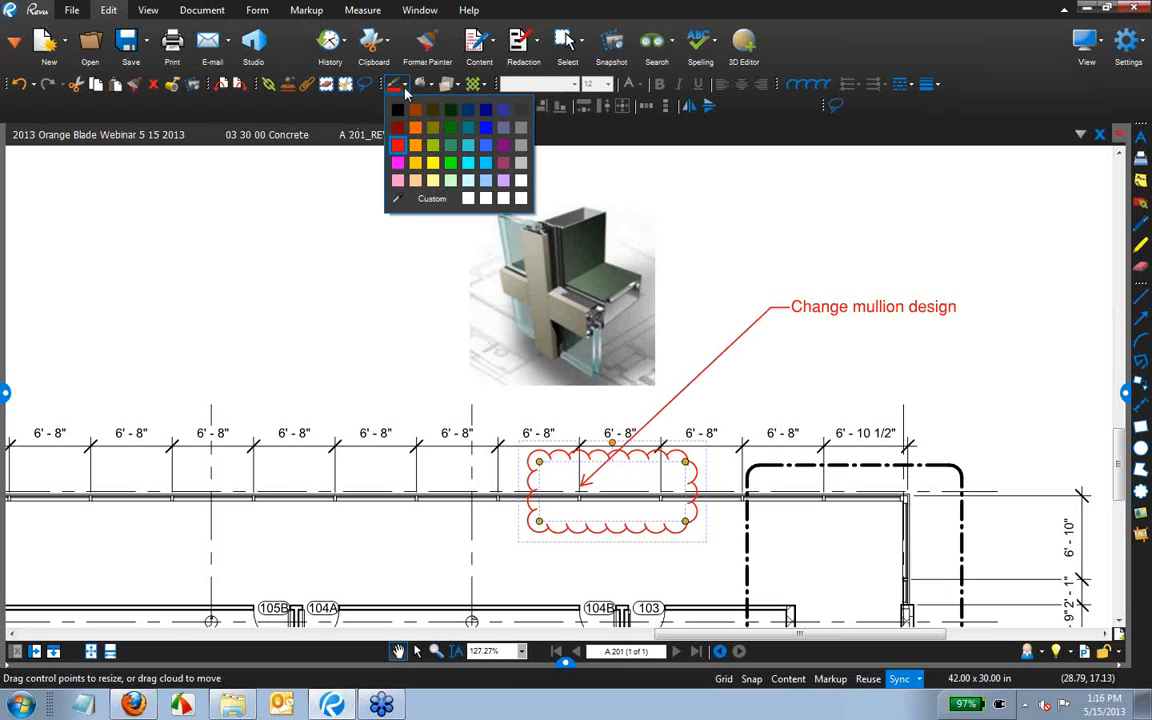
left_click(485, 127)
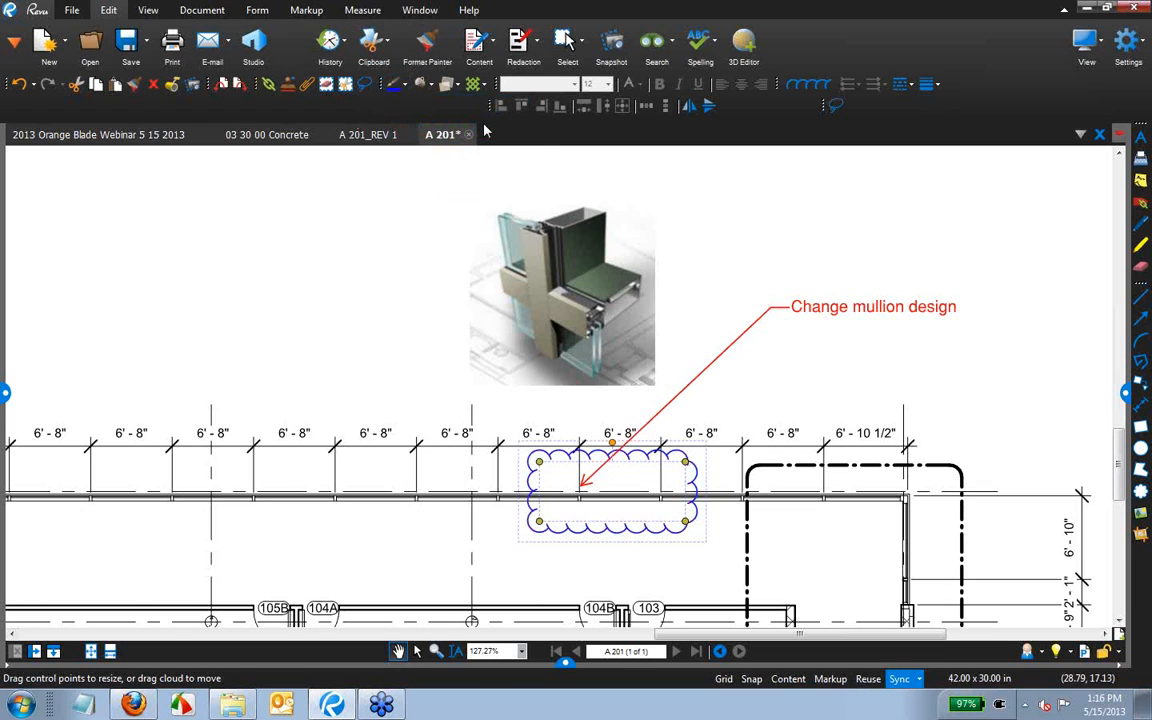
Give the selected cloud a pale cyan fill and set its fill opacity to 50%.
left_click(430, 87)
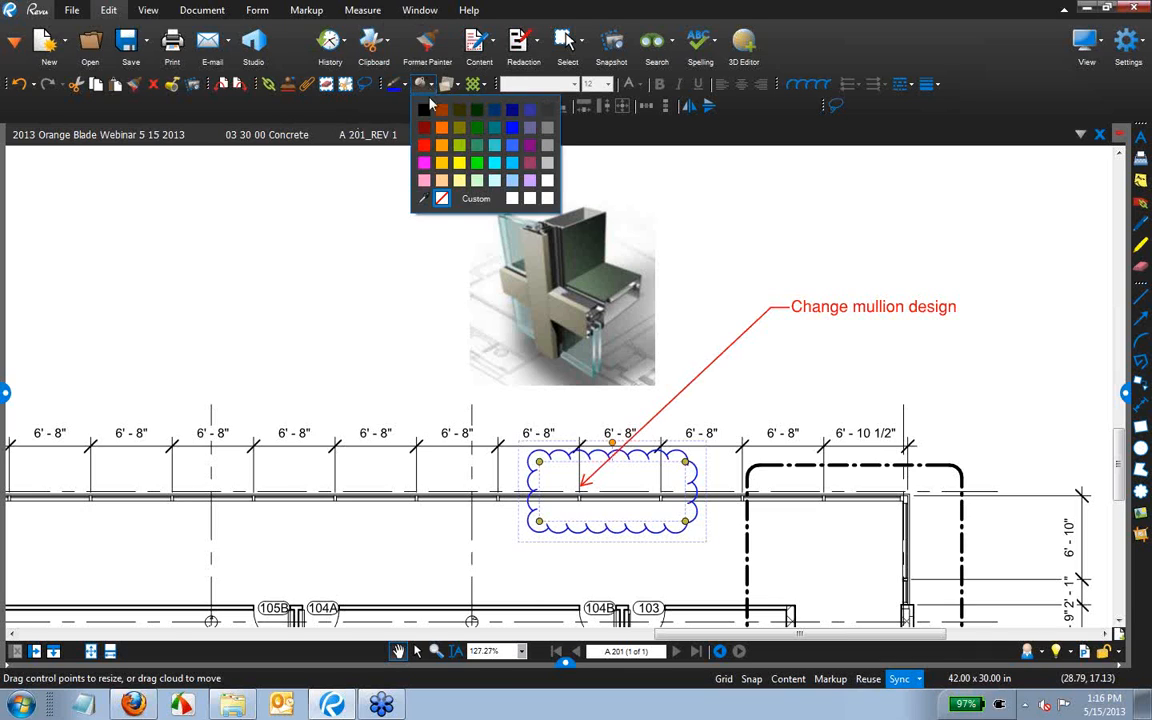
left_click(494, 180)
left_click(449, 87)
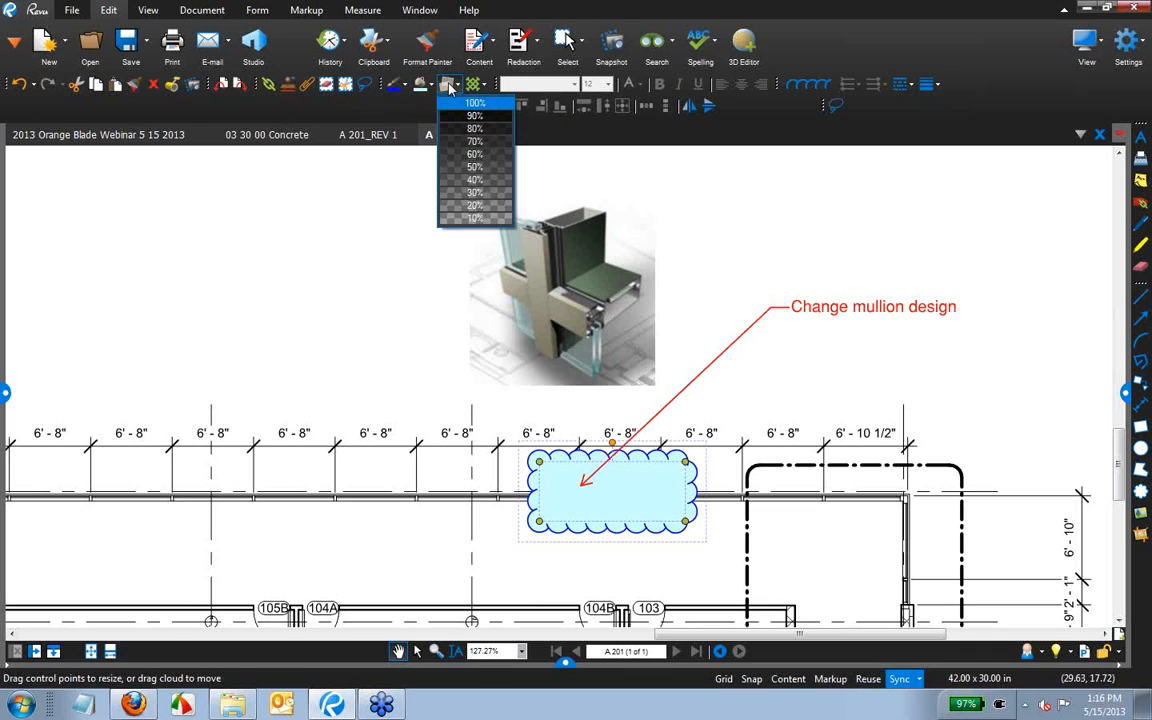
left_click(481, 155)
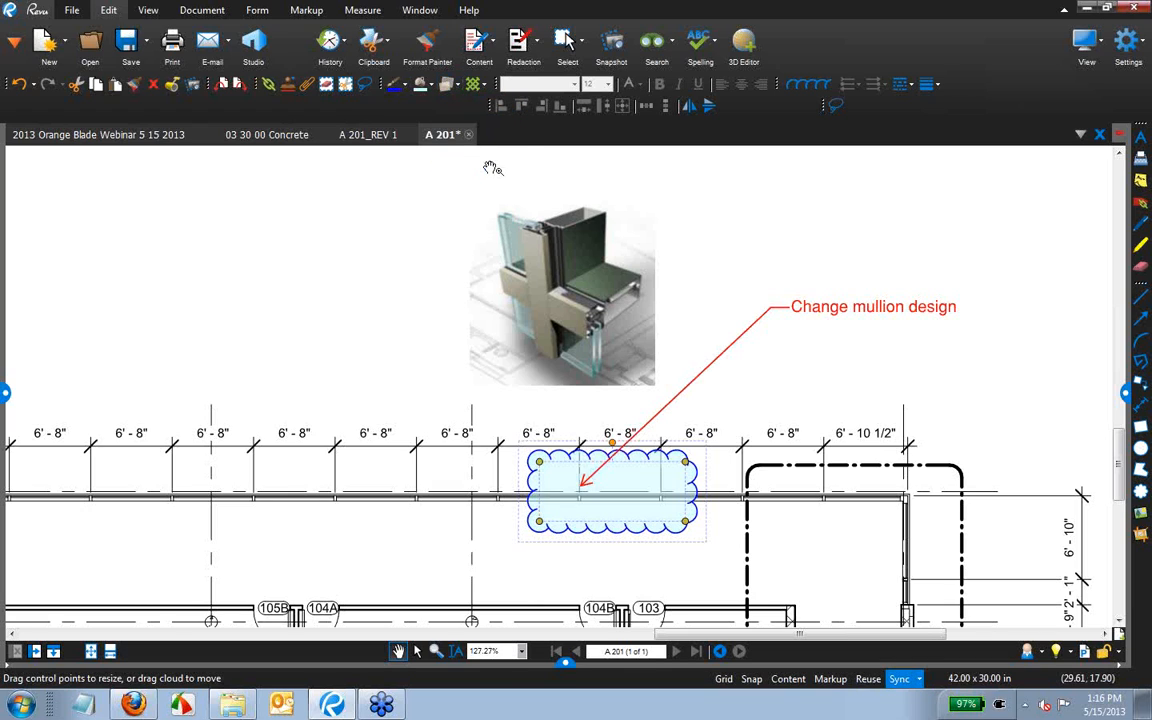
Try the Vertical hatch pattern on the cloud and set its hatch back to None.
left_click(480, 86)
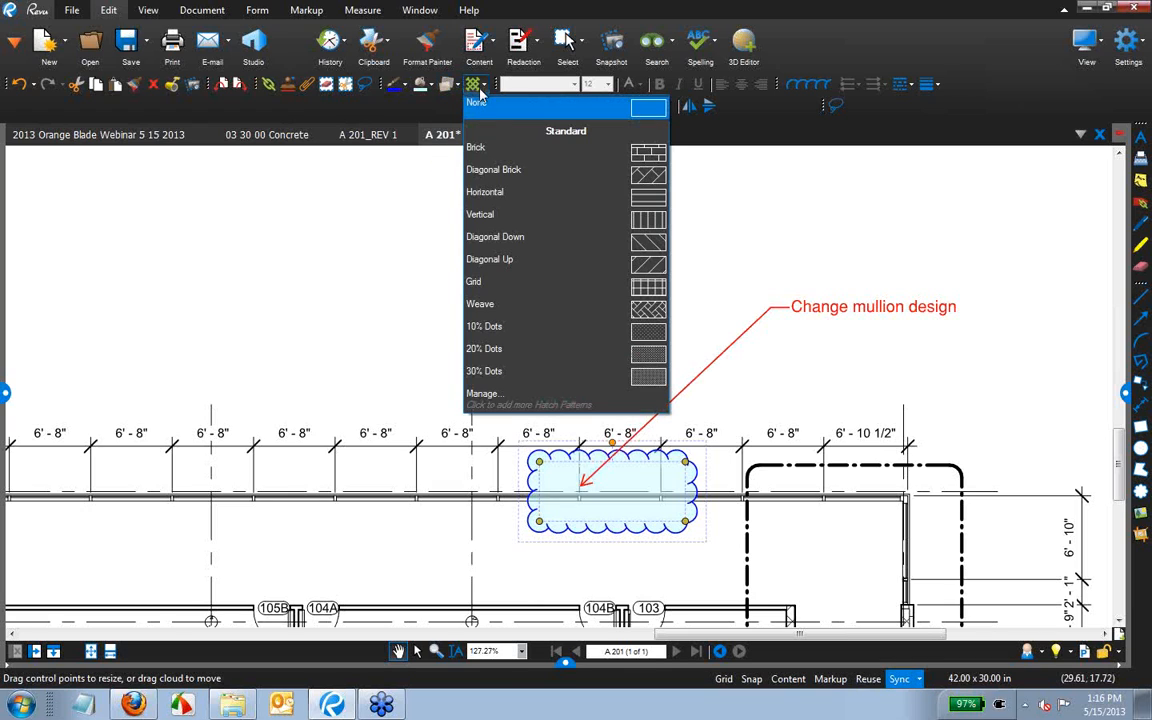
left_click(490, 214)
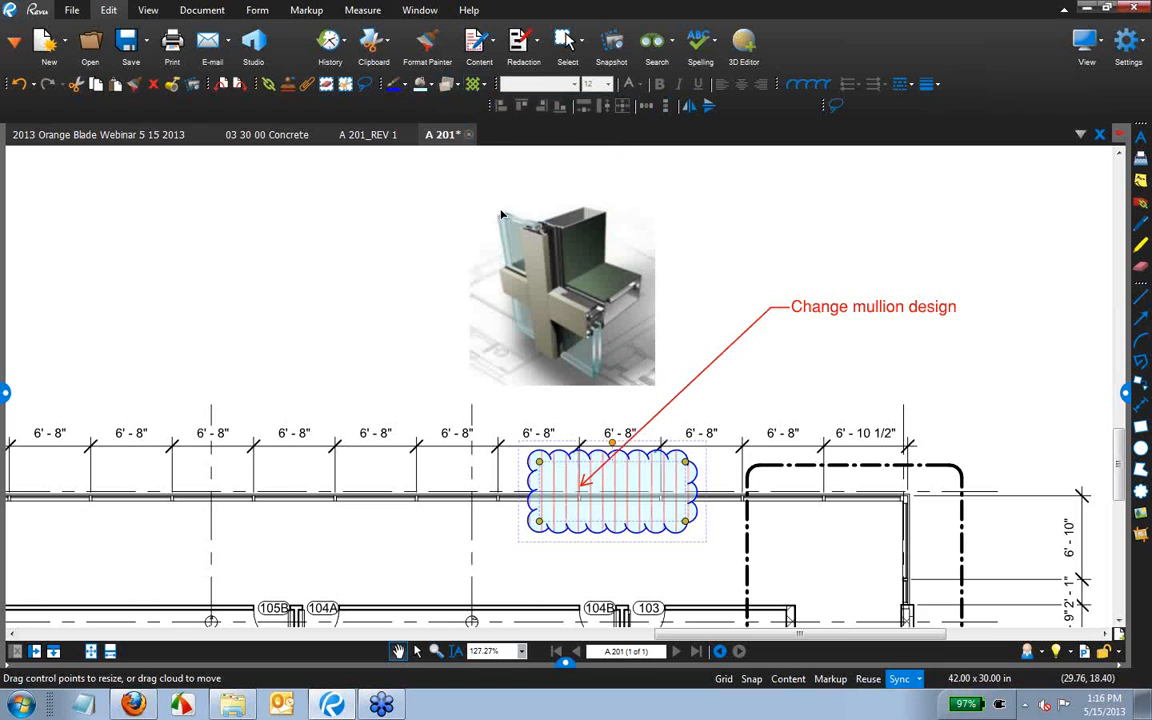
left_click(484, 87)
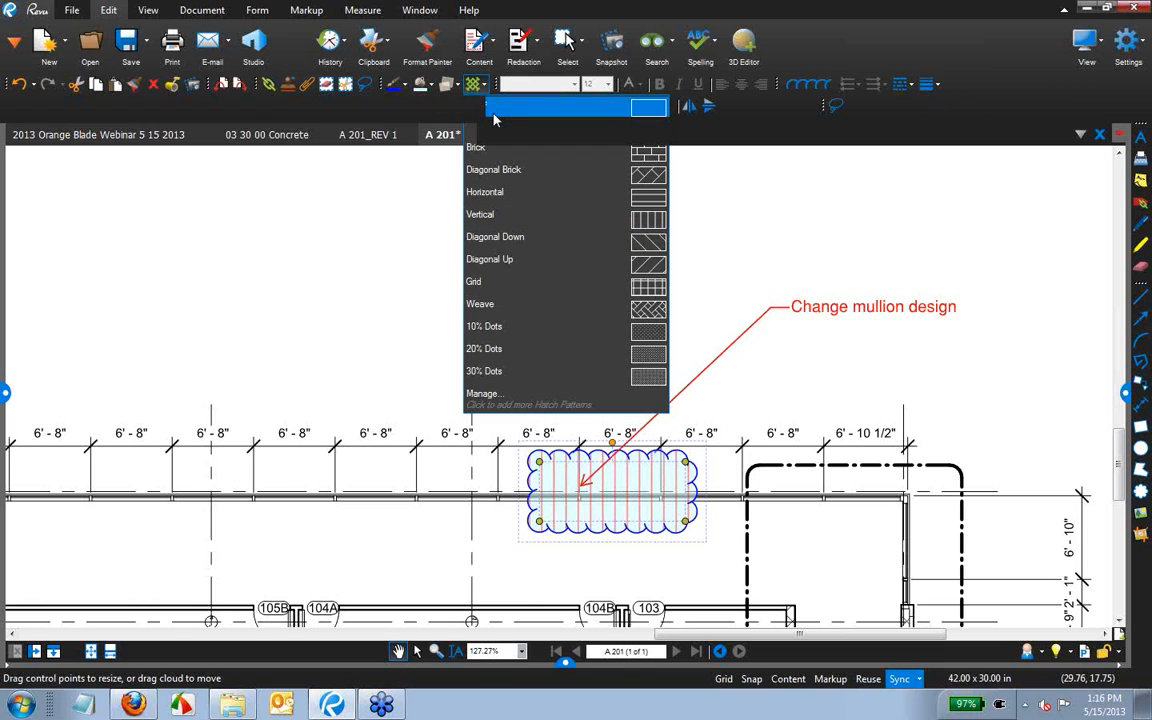
left_click(493, 119)
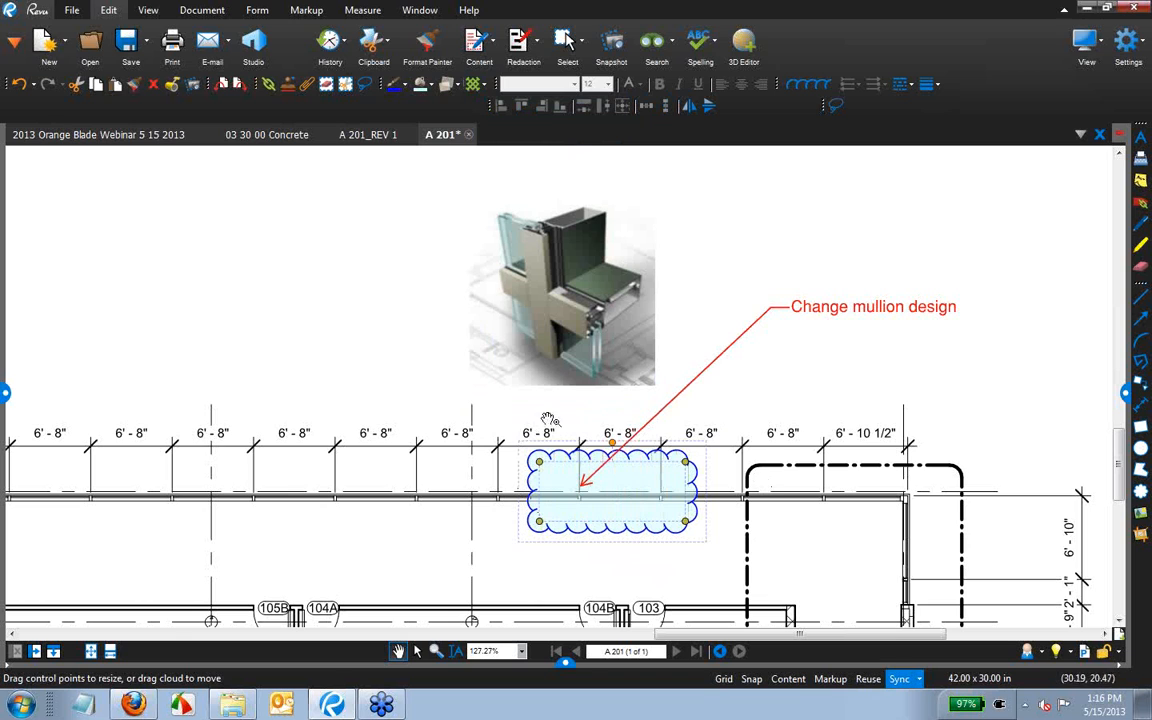
left_click(427, 404)
Draw two small clouds on the corridor's outer wall, one below section marker A 301 and one above room MECH 110.
scroll(430, 404, "down", 4)
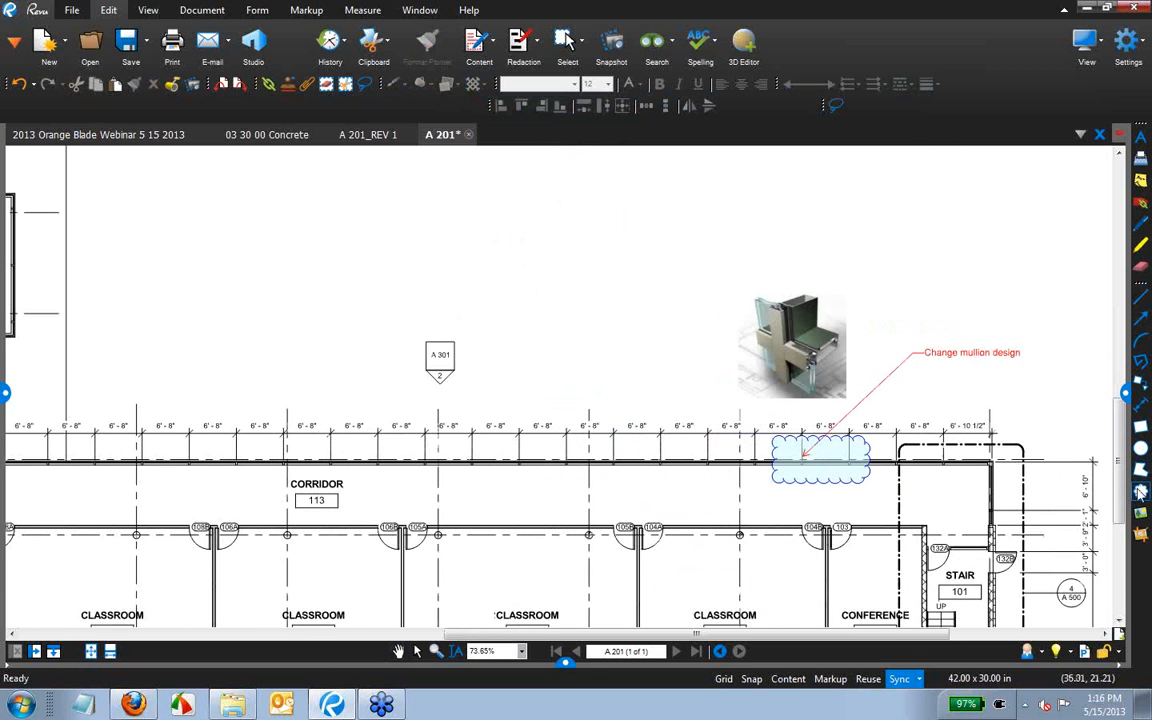
key("c")
left_click_drag(410, 449, 462, 481)
mouse_move(257, 450)
left_mouse_down()
mouse_move(422, 501)
mouse_move(522, 482)
left_mouse_up()
key("c")
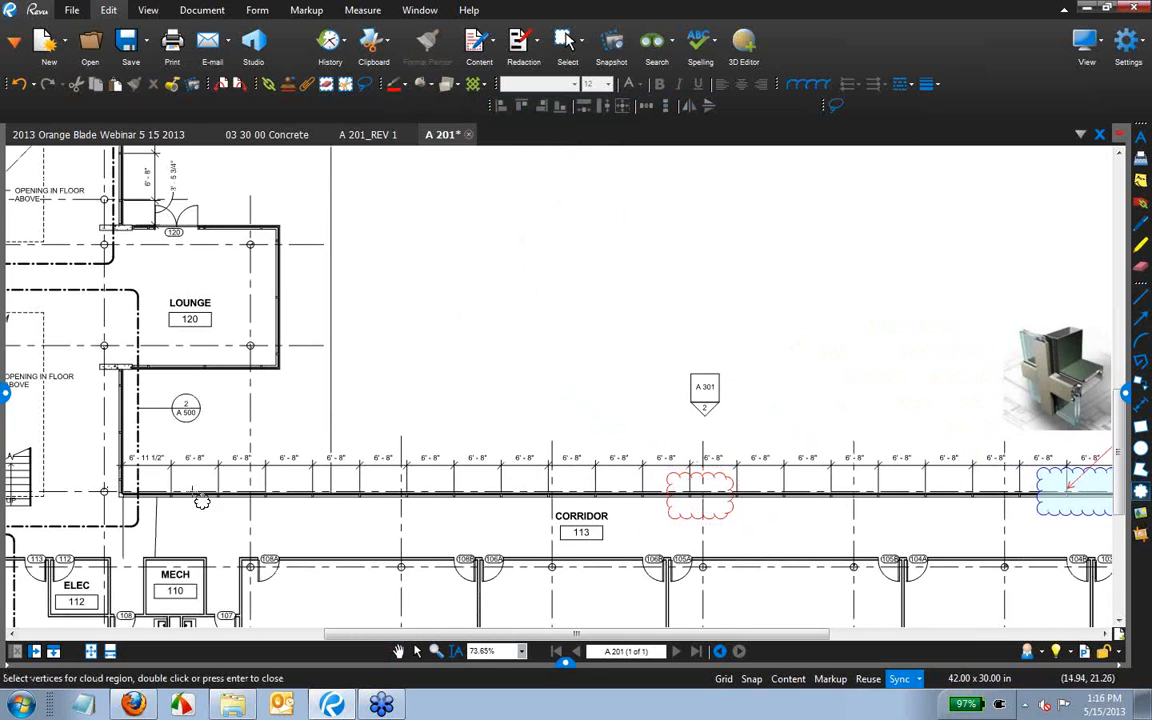
left_click_drag(188, 478, 245, 519)
Draw an L-shaped polygon cloud around the outer wall corner of LOUNGE 120, beside door 120.
key("c")
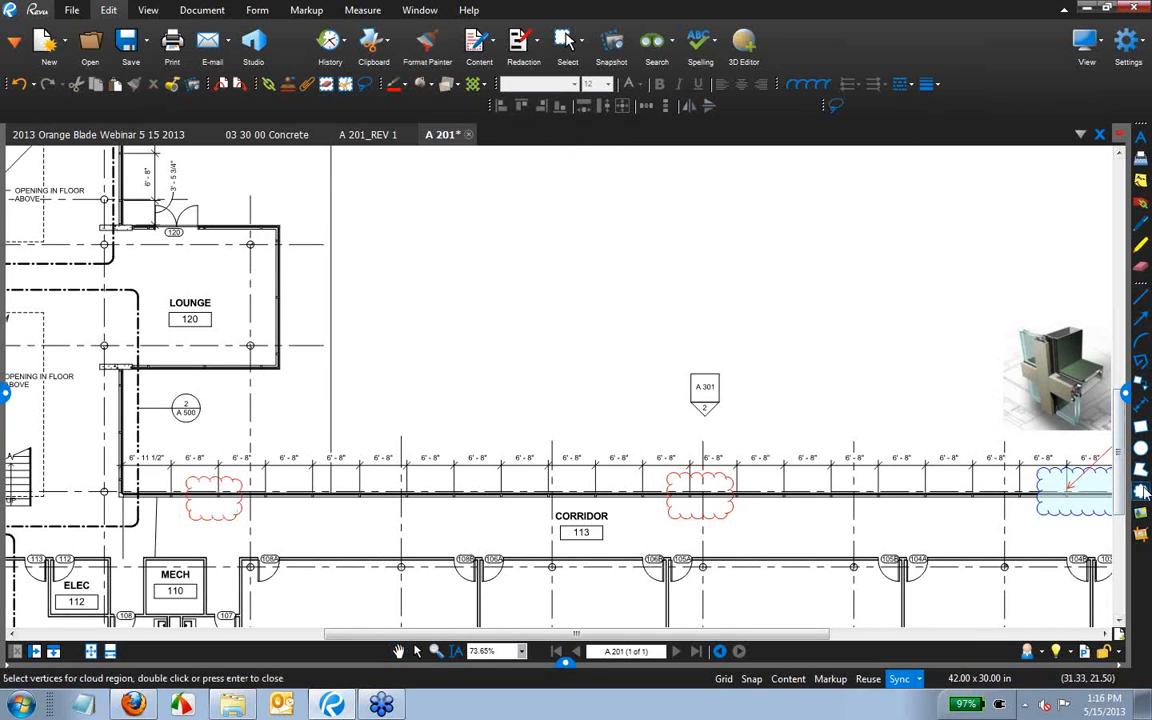
left_click(201, 213)
left_click(201, 237)
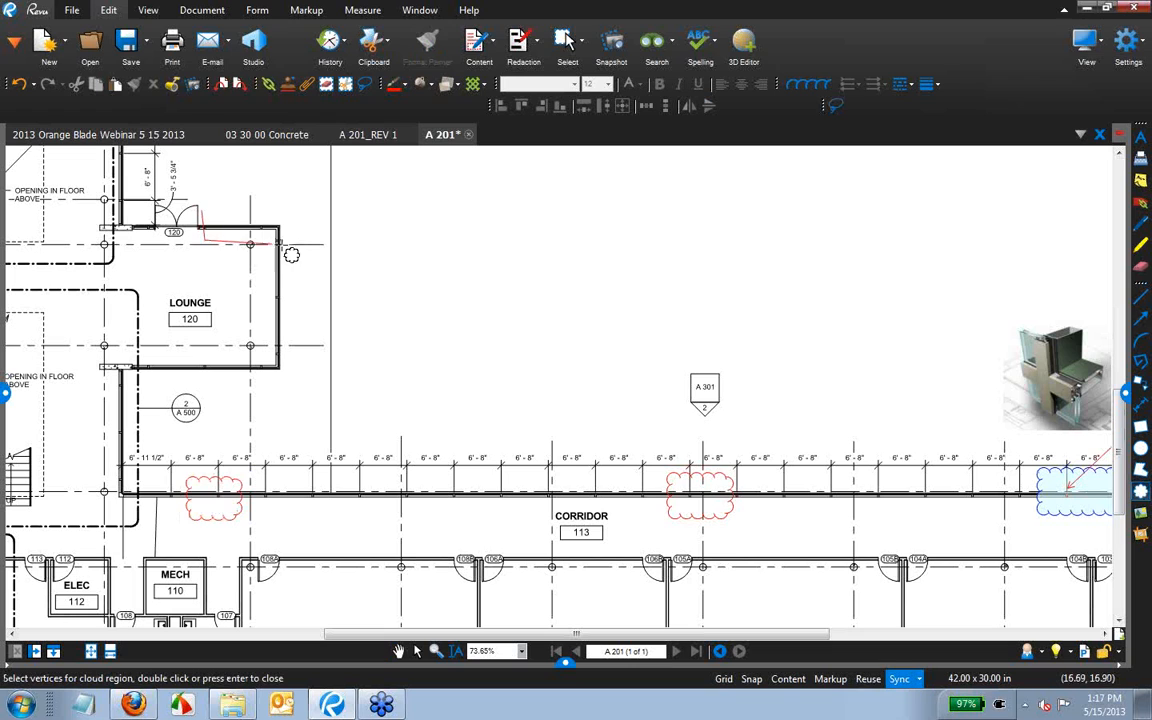
left_click(268, 240)
left_click(269, 320)
left_click(290, 320)
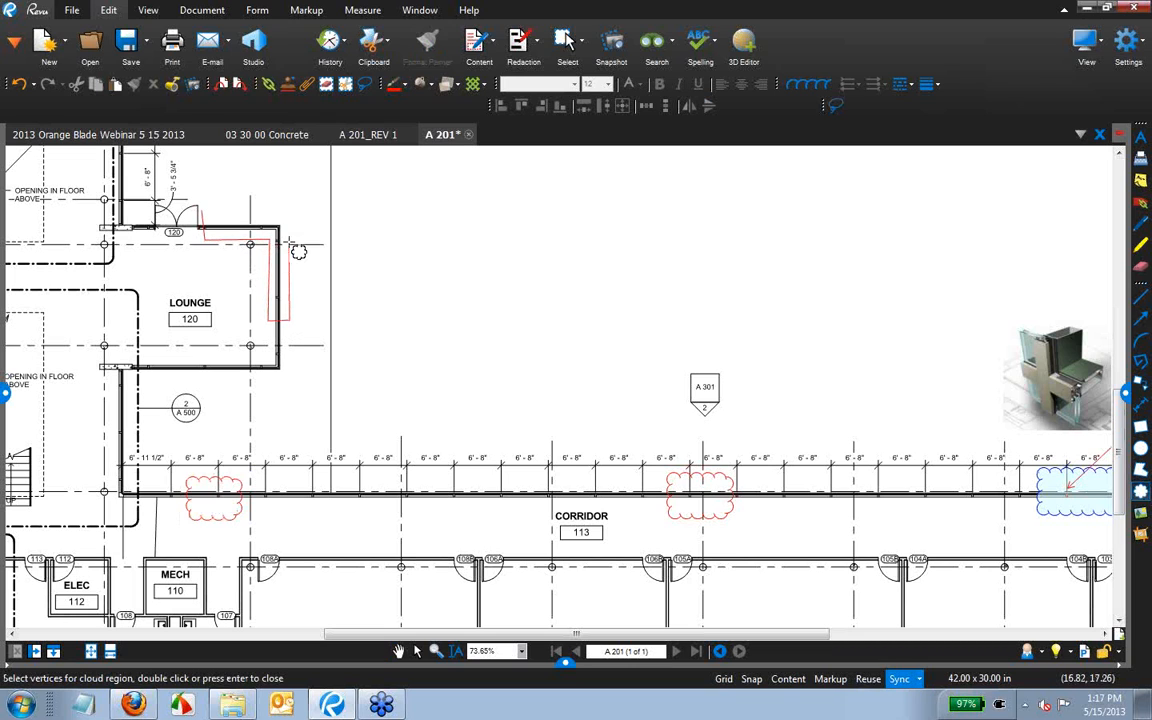
left_click(290, 216)
left_click(205, 219)
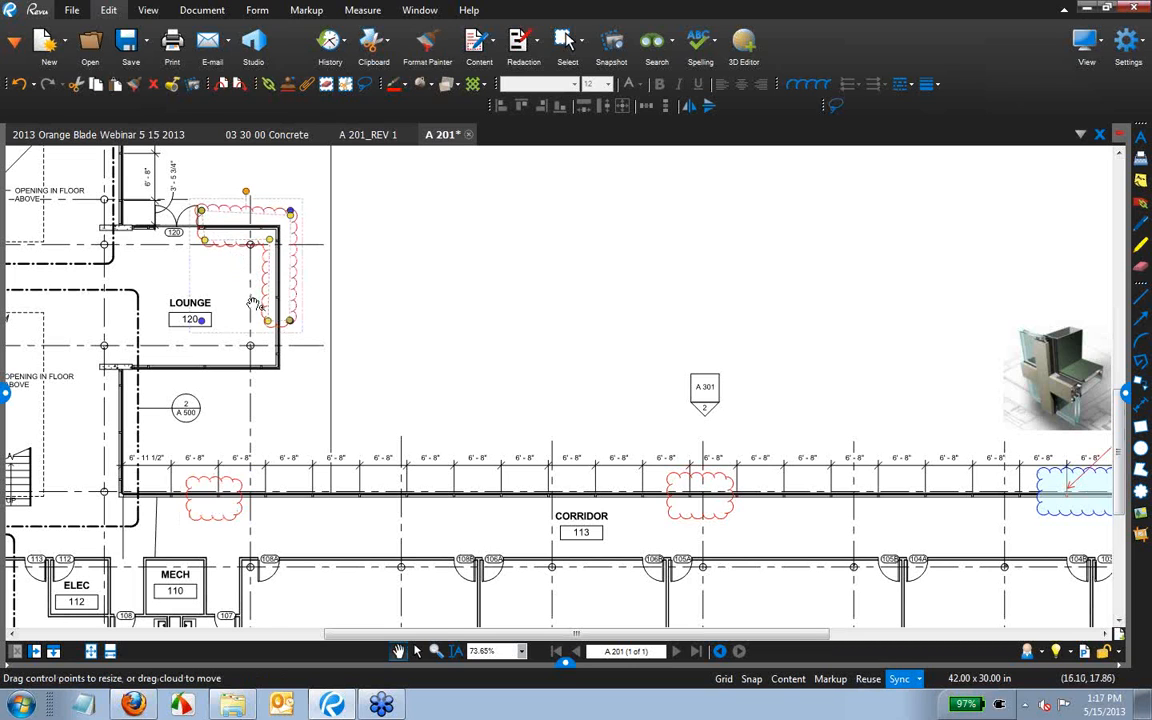
Copy the blue filled cloud's formatting to the two corridor clouds and the L-shaped lounge cloud with Format Painter.
scroll(280, 305, "down", 1)
left_click(971, 469)
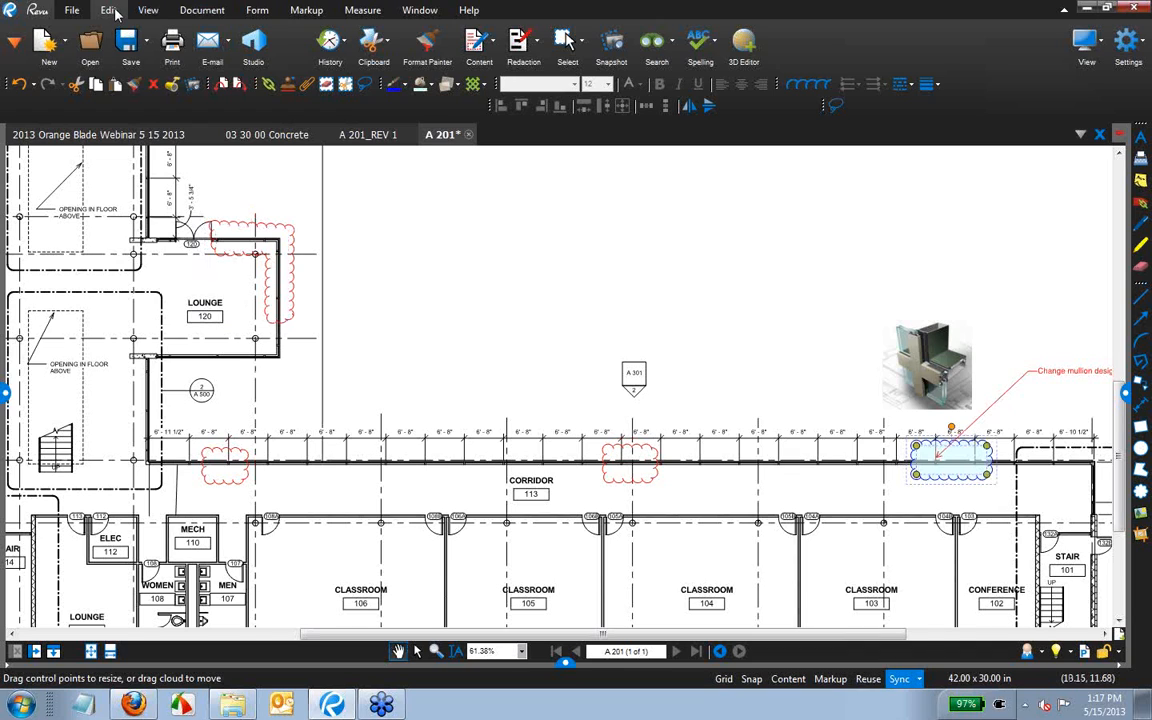
left_click(416, 56)
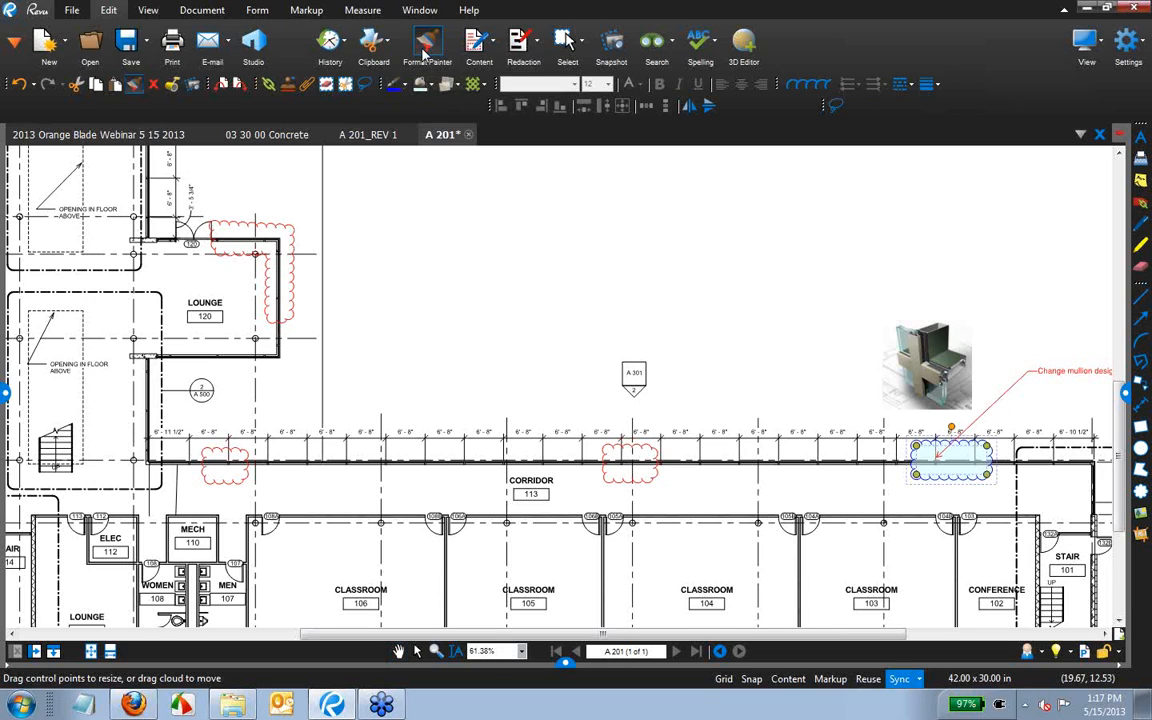
left_click(630, 458)
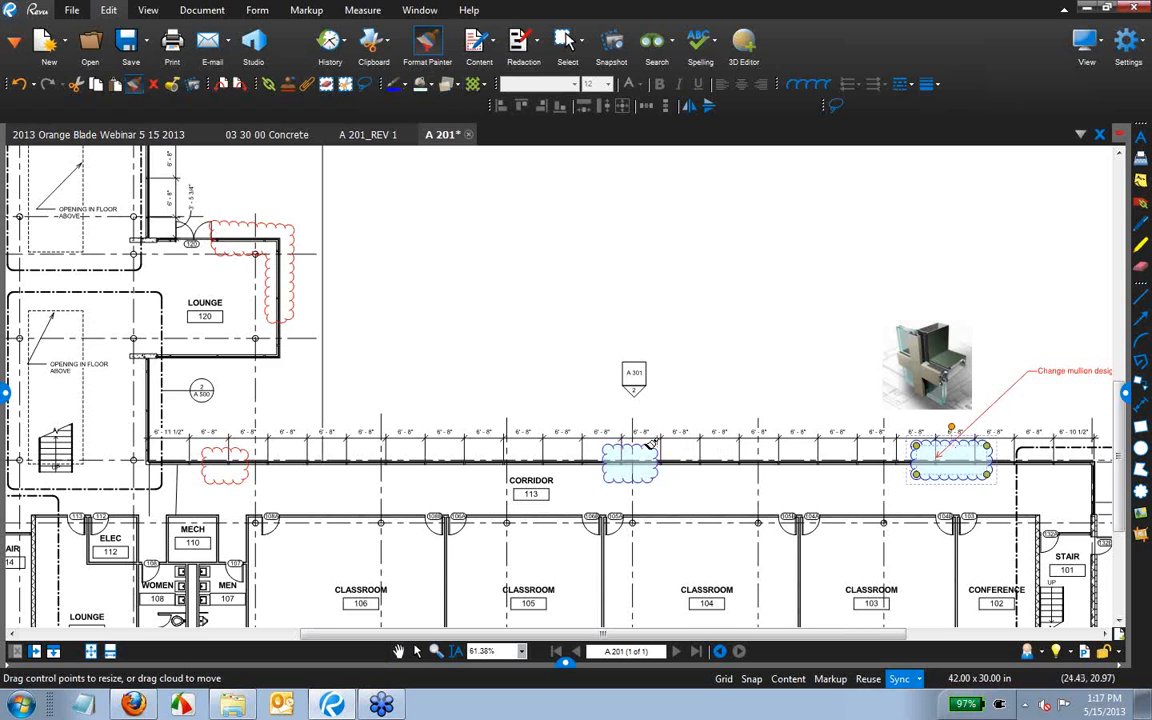
left_click(226, 458)
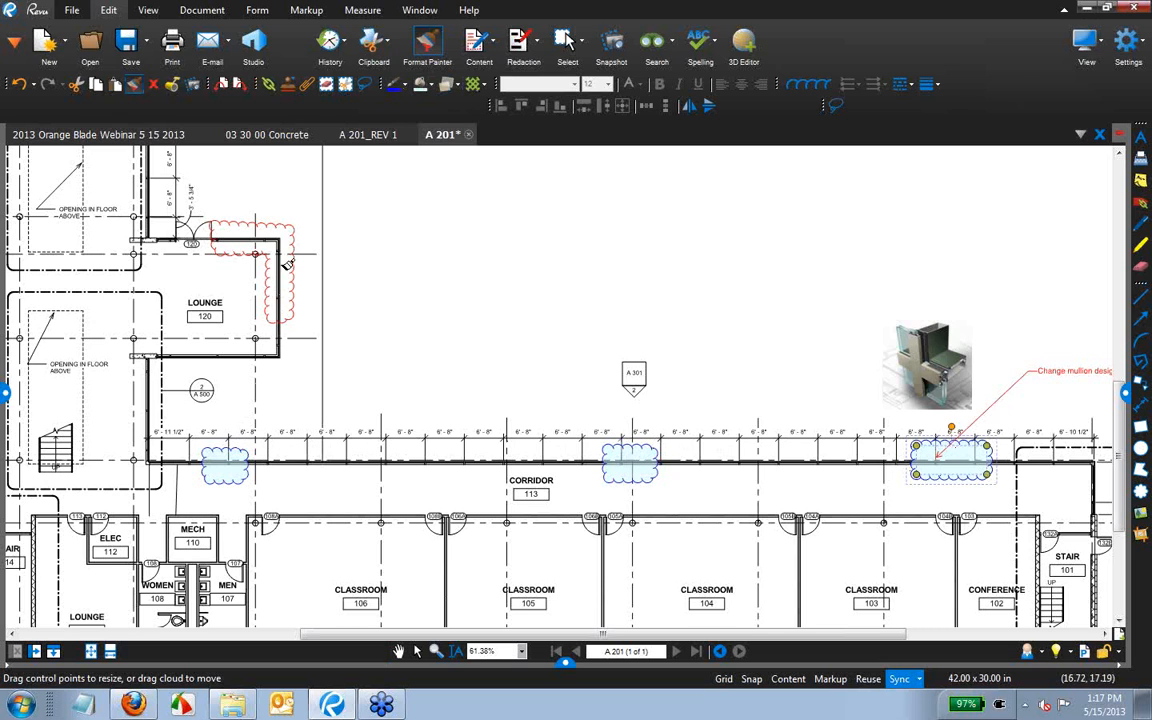
left_click(259, 237)
key("Escape")
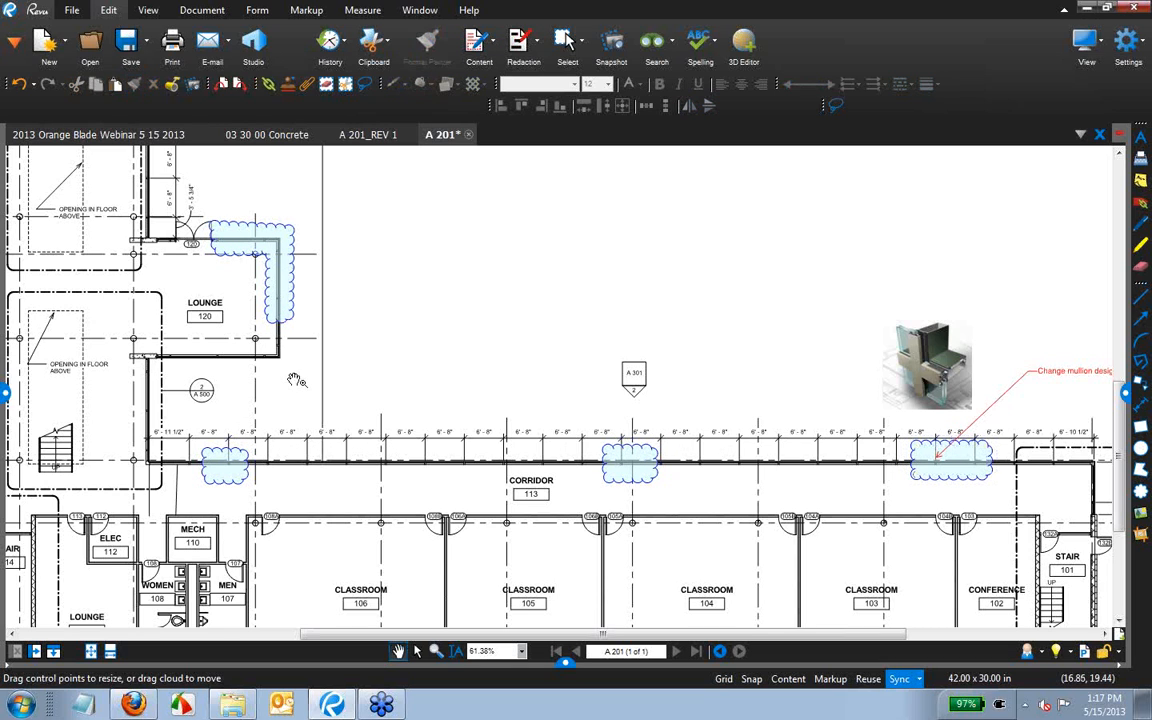
Show the properties of the "Change mullion design" callout and set its line colour to blue.
left_click_drag(764, 427, 455, 413)
scroll(700, 390, "up", 4)
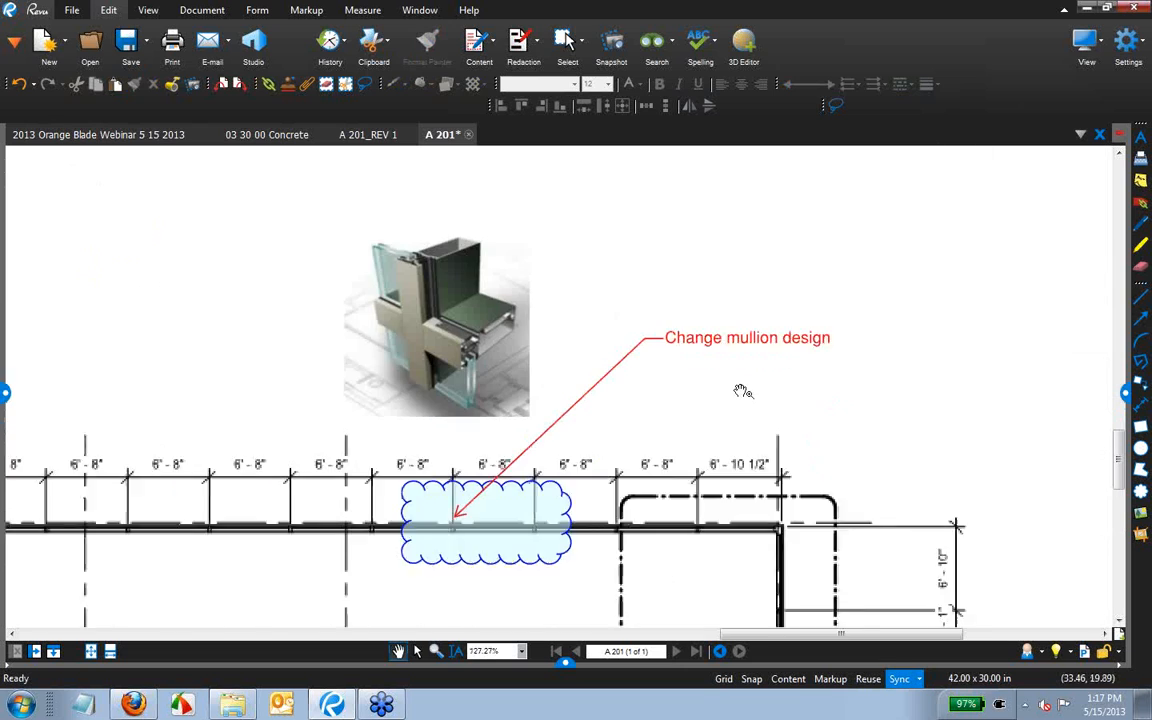
left_click(693, 335)
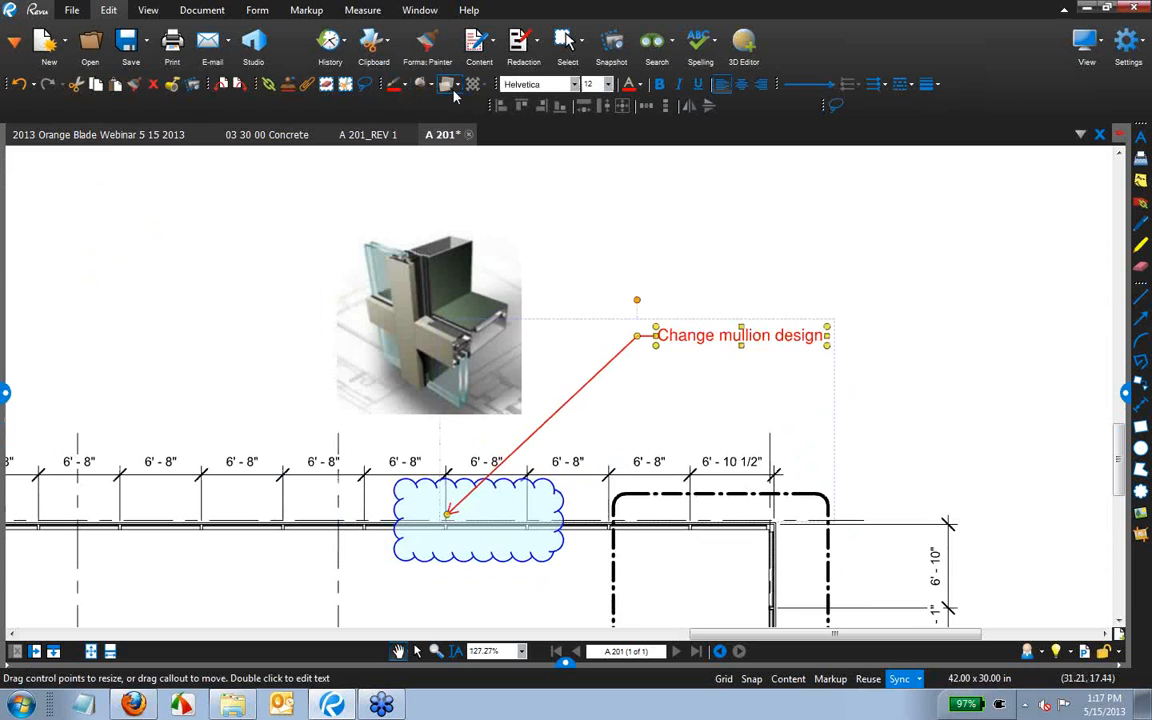
left_click(6, 40)
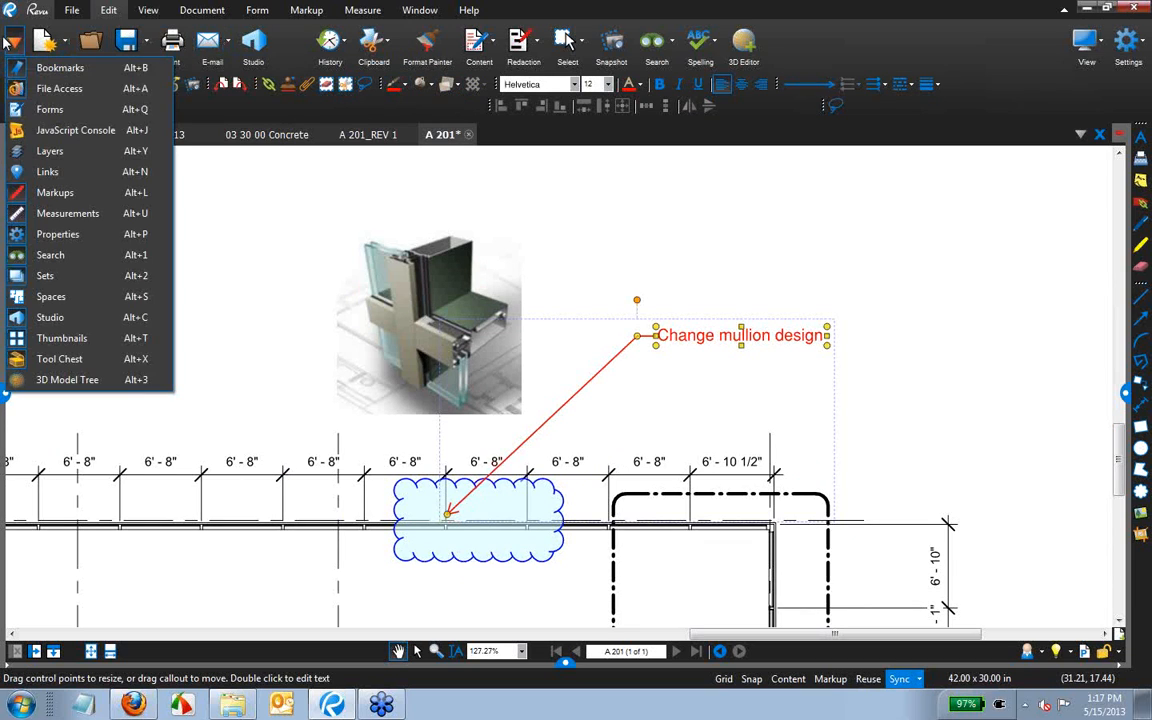
left_click(80, 236)
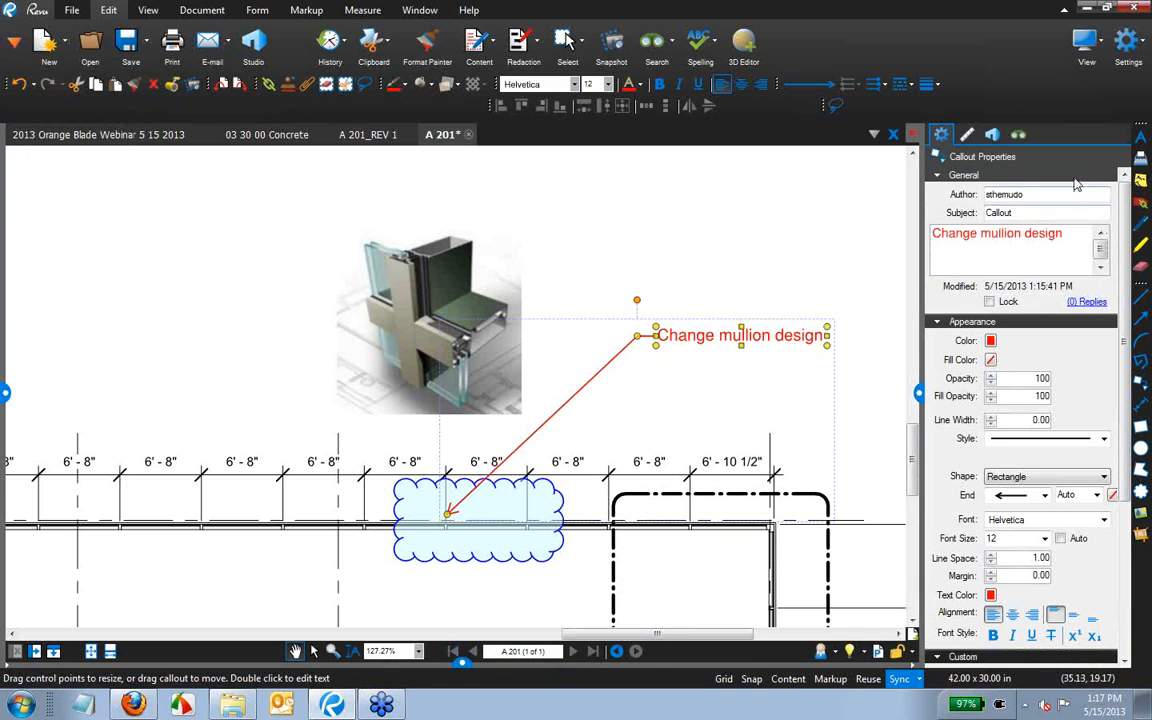
left_click(990, 341)
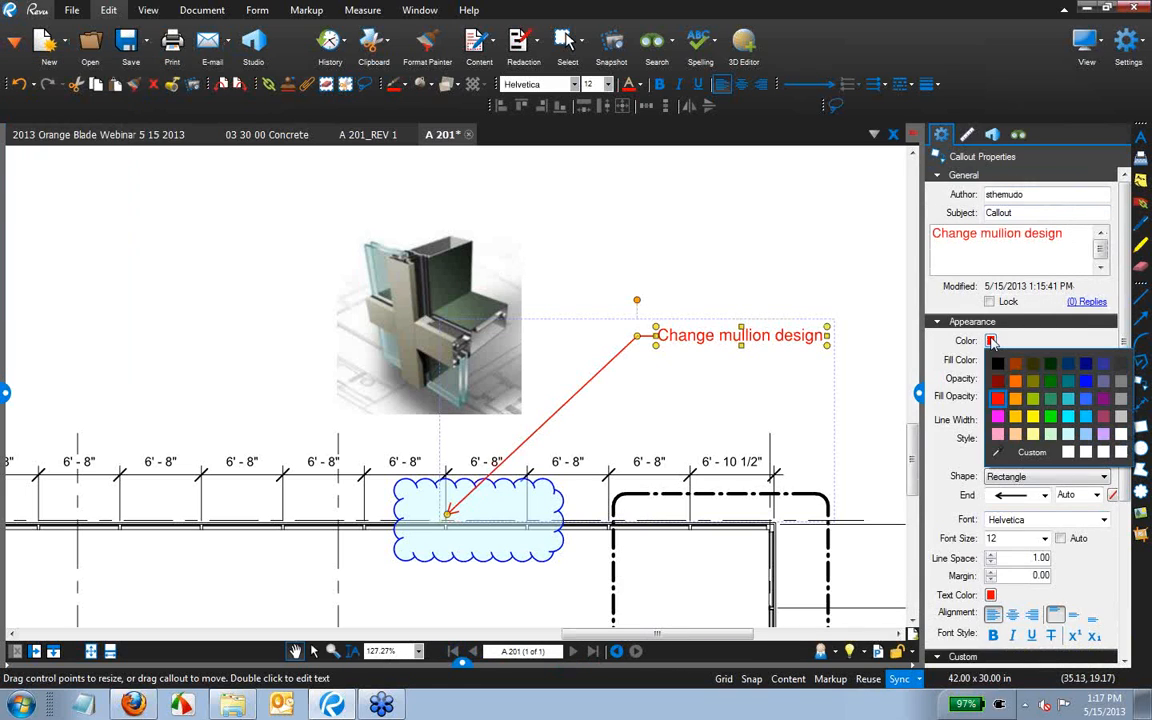
left_click(1085, 381)
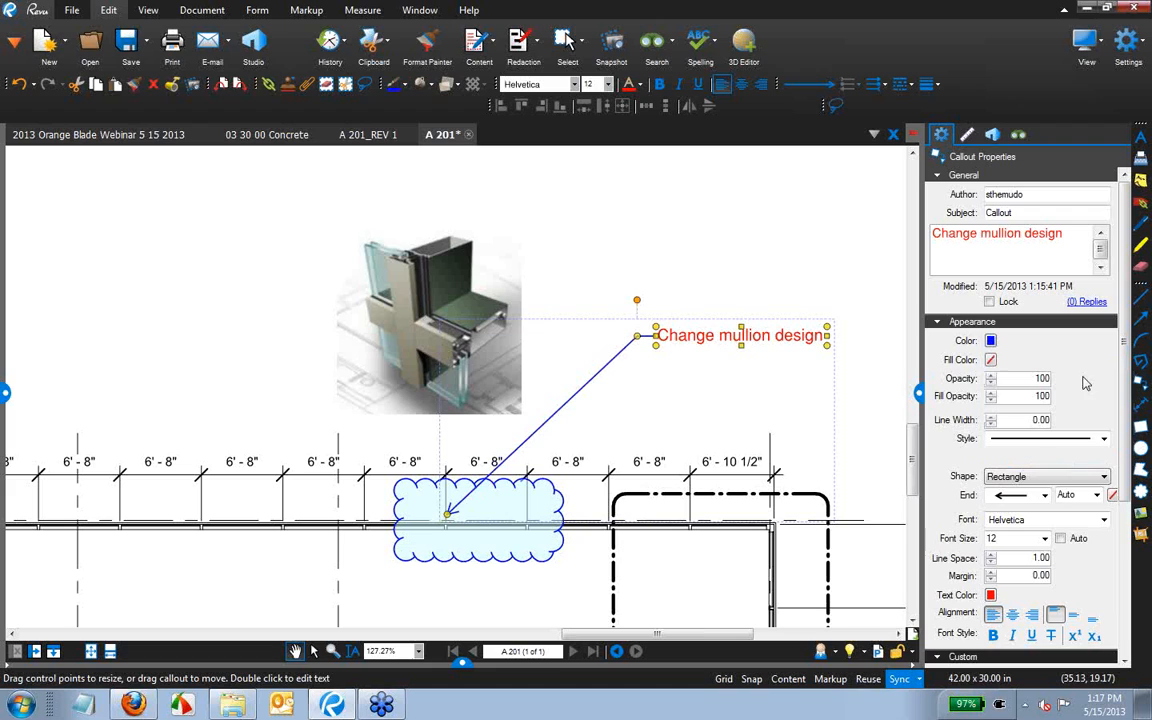
Give the callout a light blue fill, black text and a fill opacity of 50.
left_click(990, 360)
left_click(1103, 456)
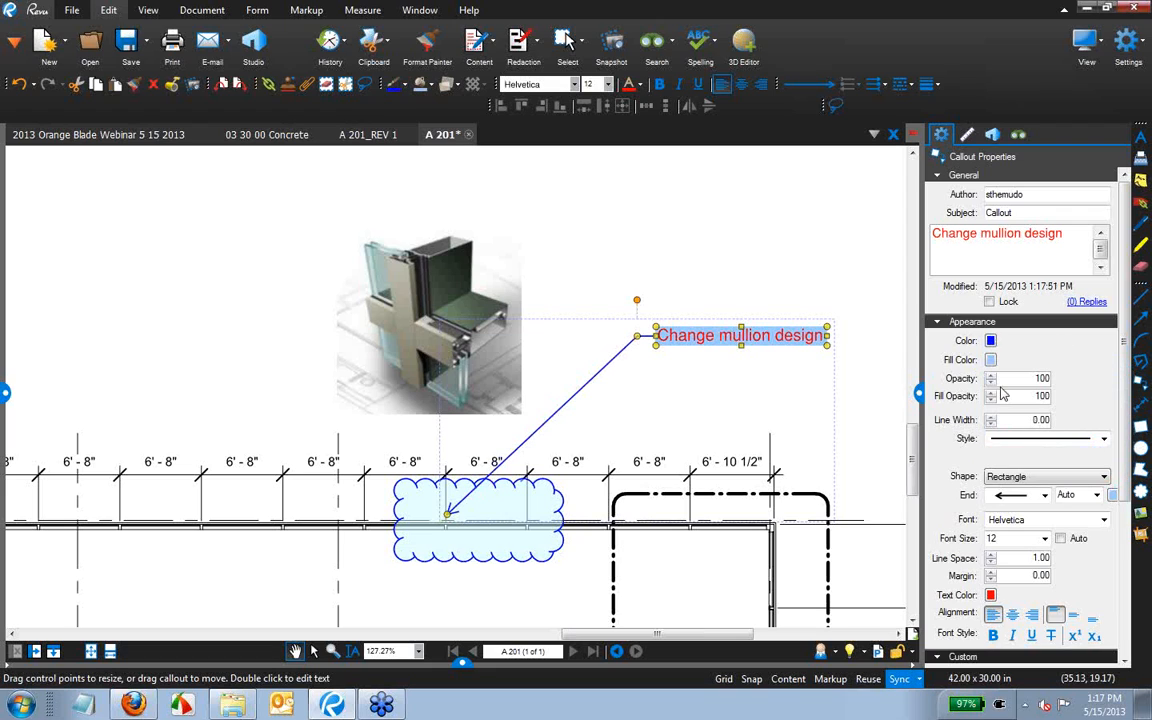
left_click(990, 595)
left_click(996, 590)
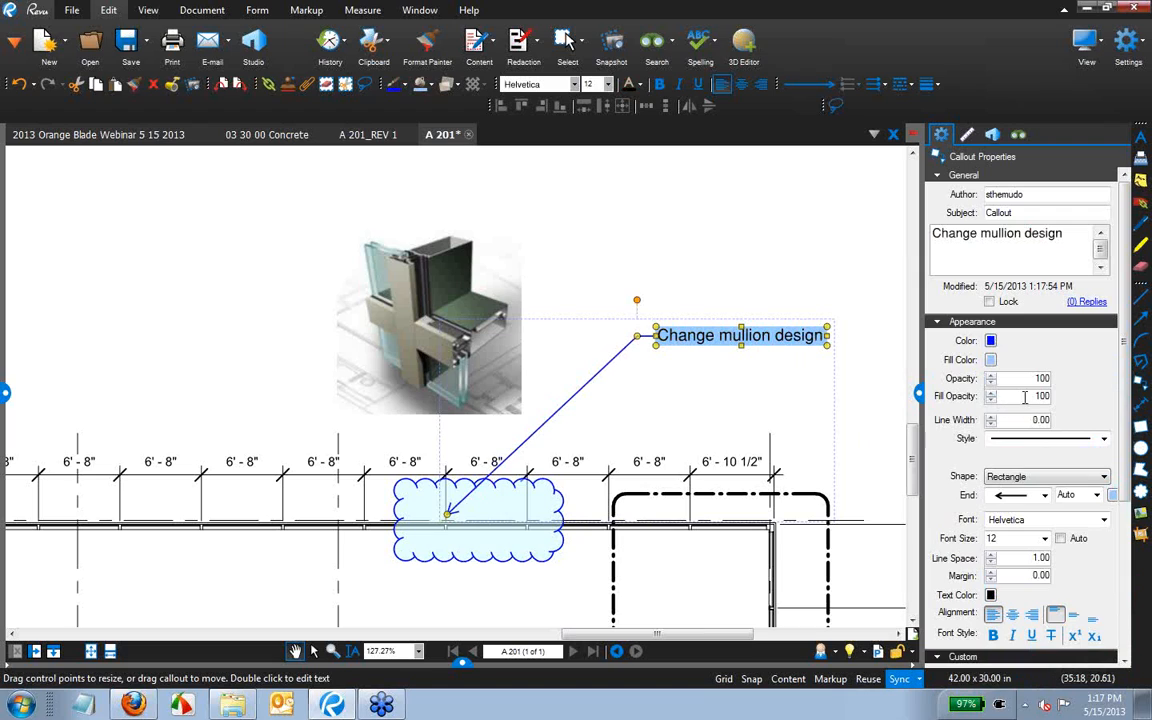
left_click_drag(1028, 398, 1071, 399)
type("50")
key("Return")
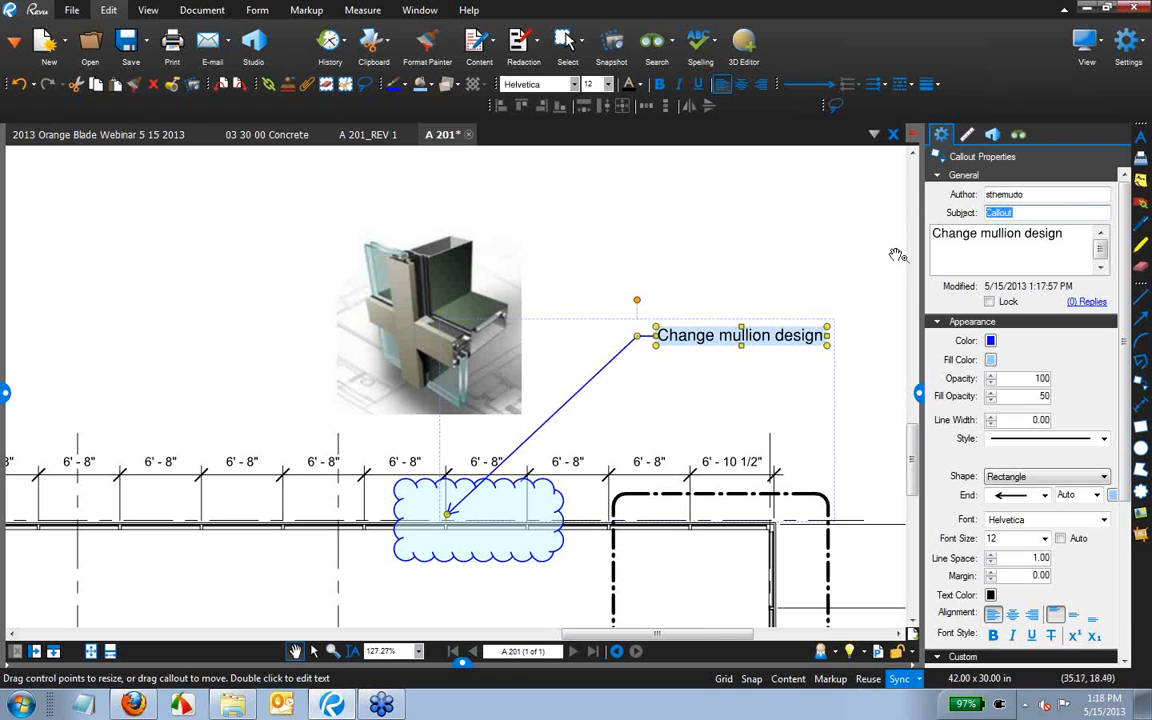
Select the mullion cloud and the curtain wall image in turn to examine each markup's properties.
left_click(856, 262)
left_click(462, 512)
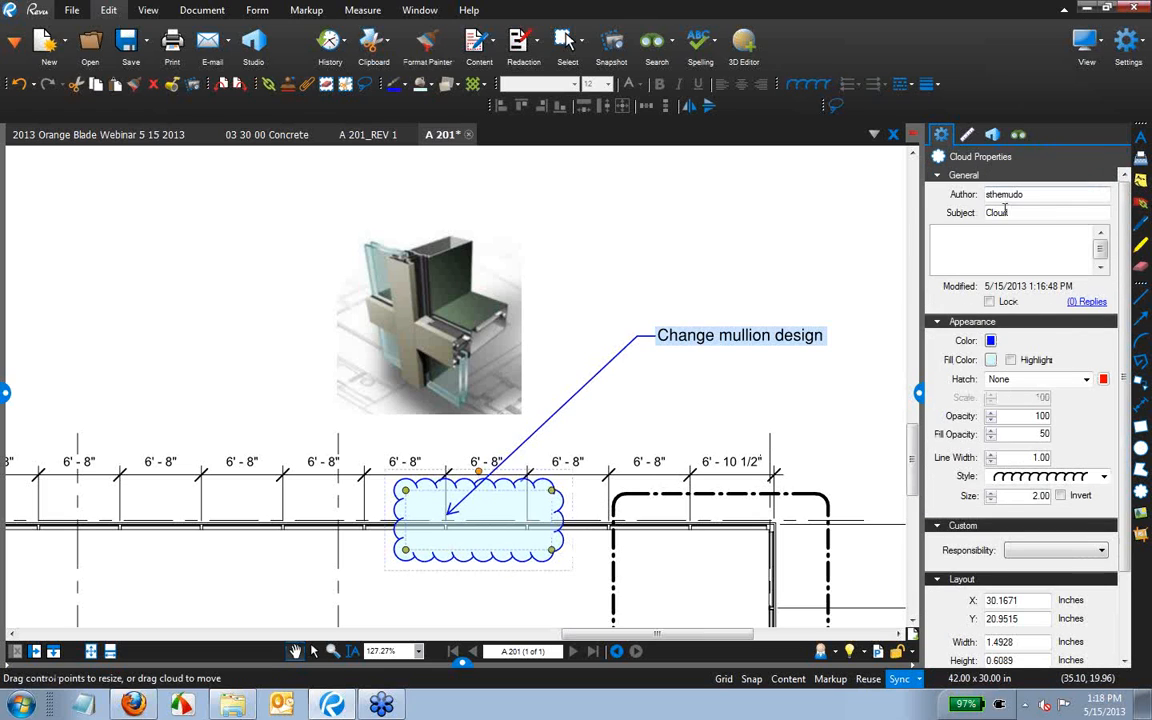
left_click(358, 288)
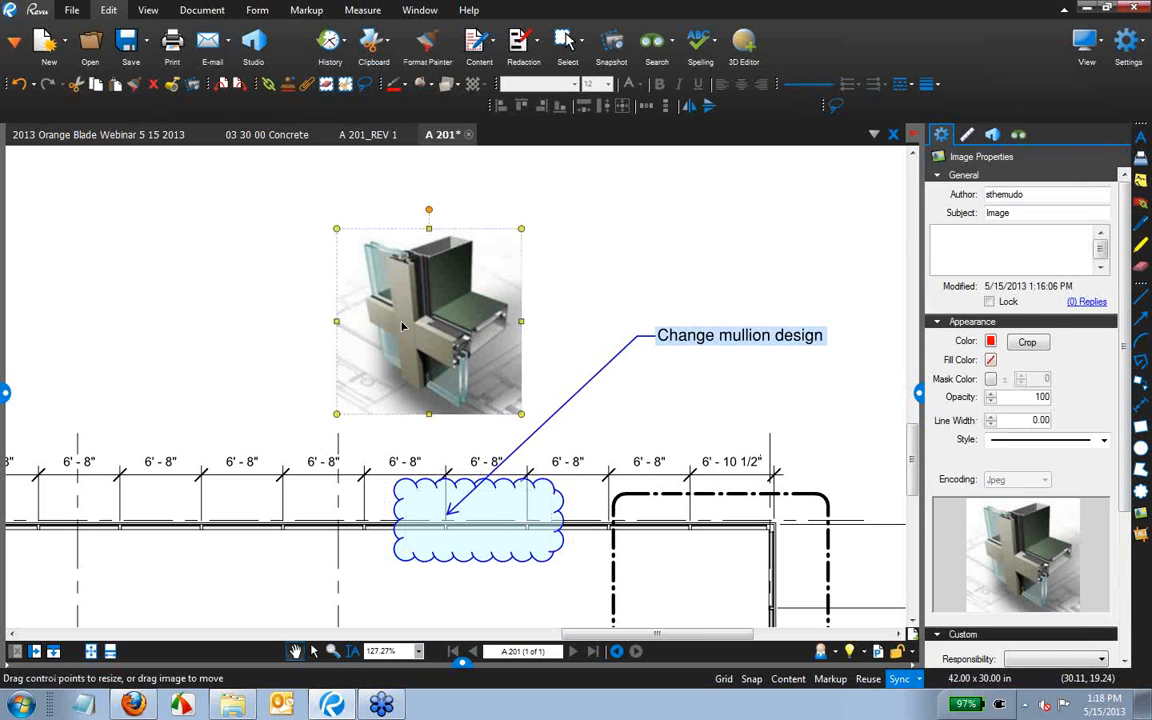
scroll(681, 288, "down", 6)
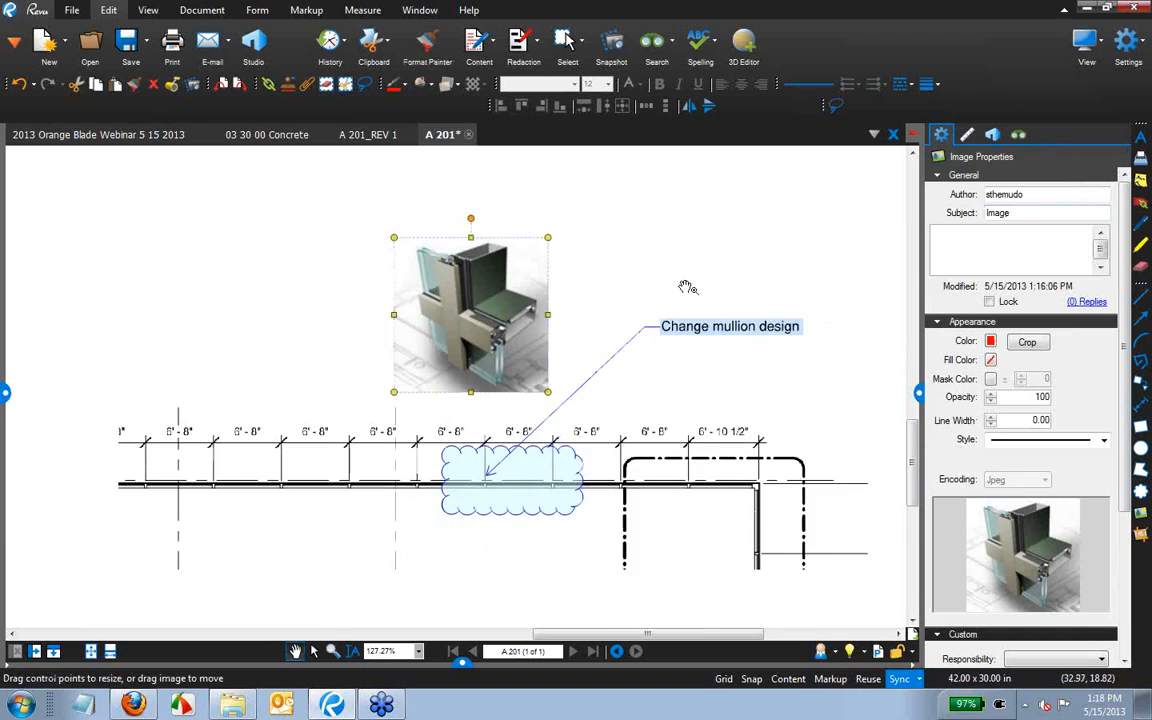
left_click_drag(686, 288, 720, 406)
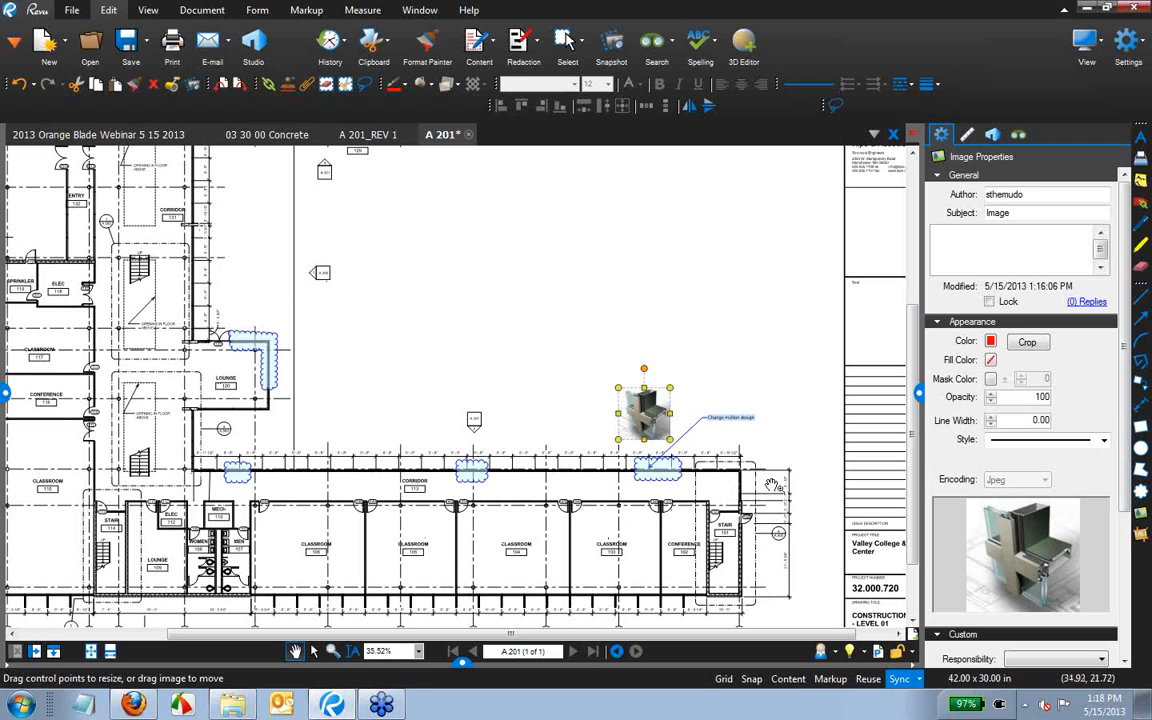
Lasso all the clouds, the callout and the image, set their subject to Architectural, and check the image's properties.
left_click(694, 362)
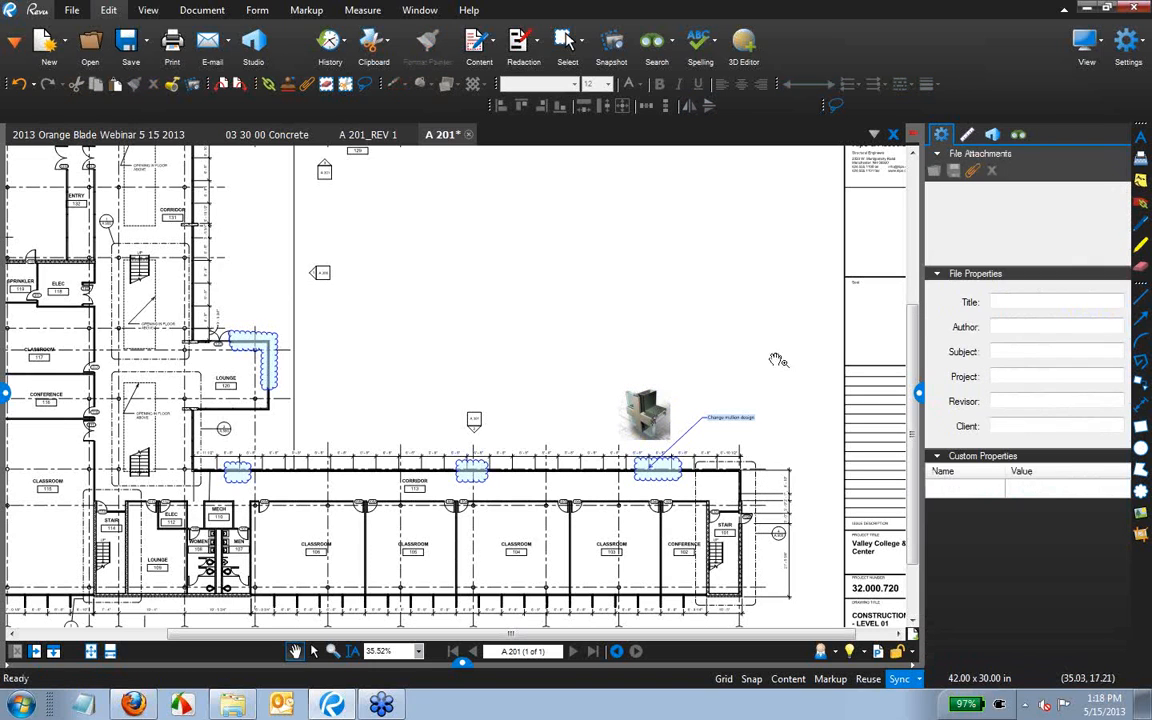
left_click(835, 108)
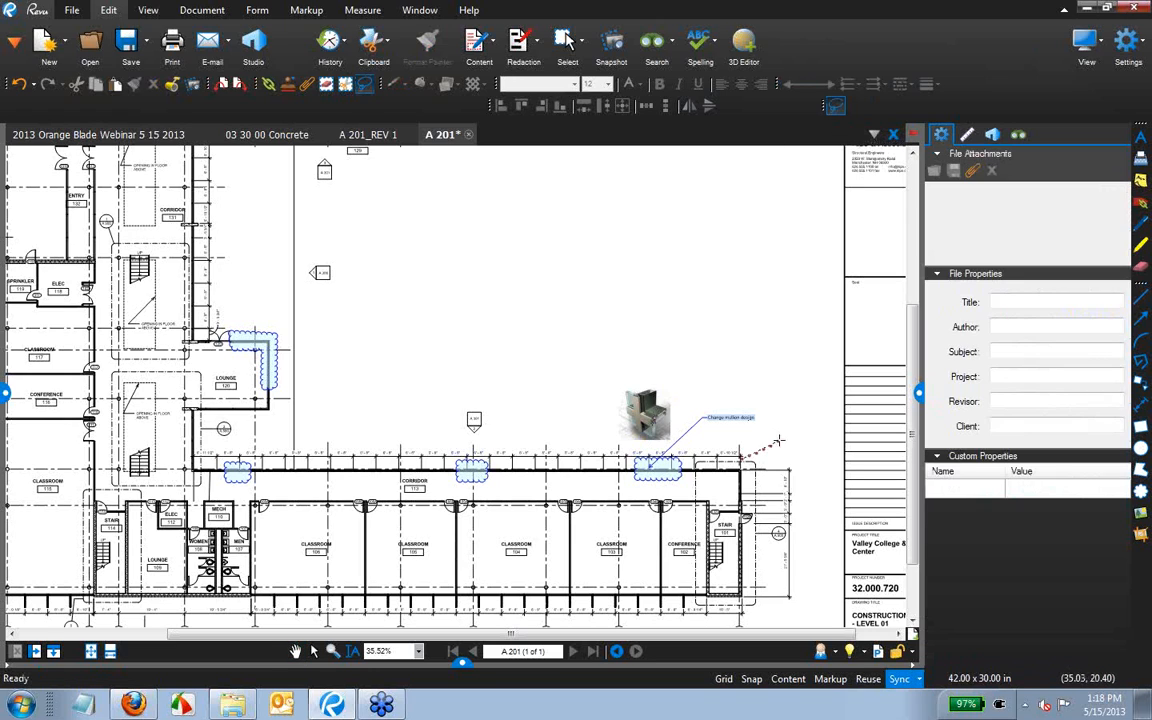
mouse_move(778, 441)
left_mouse_down()
mouse_move(515, 372)
mouse_move(185, 330)
mouse_move(440, 508)
mouse_move(752, 572)
mouse_move(818, 522)
left_mouse_up()
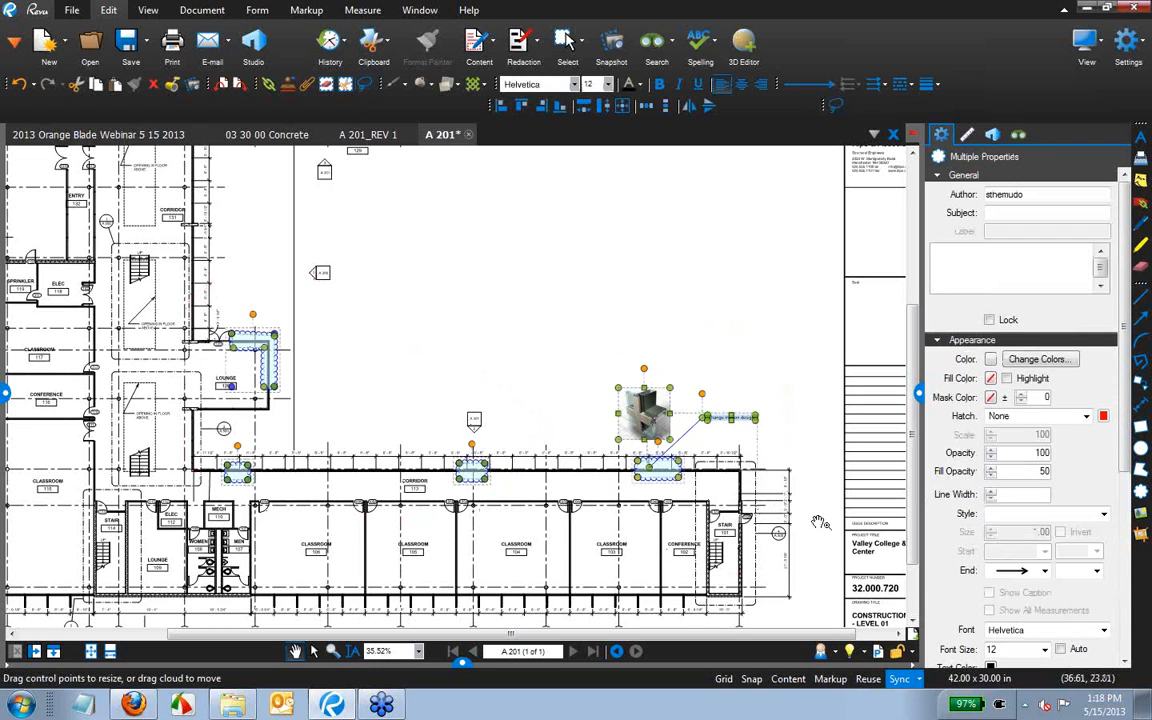
left_click(1012, 212)
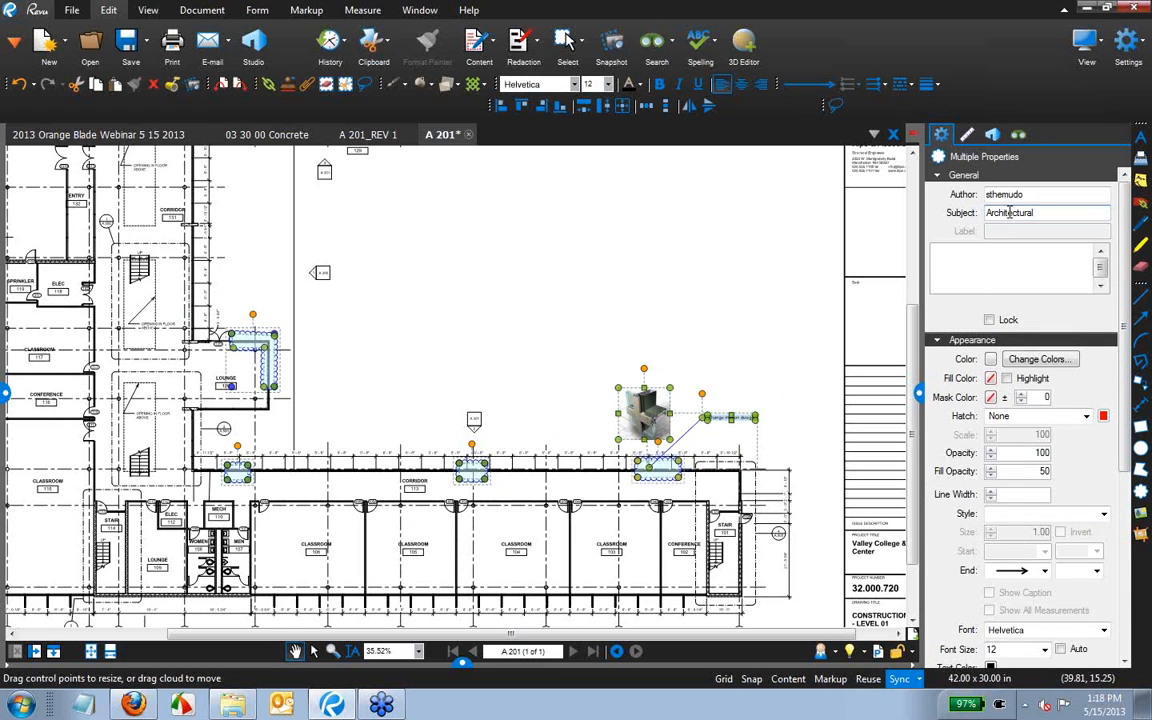
left_click(645, 265)
left_click(640, 420)
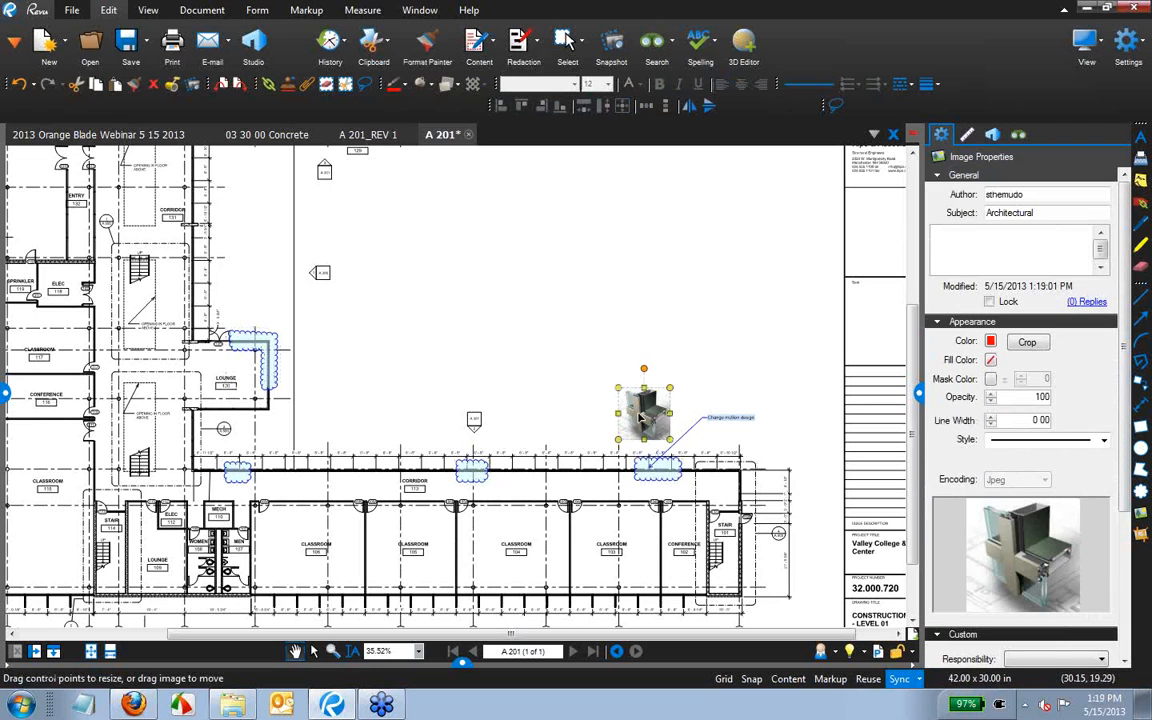
left_click(797, 333)
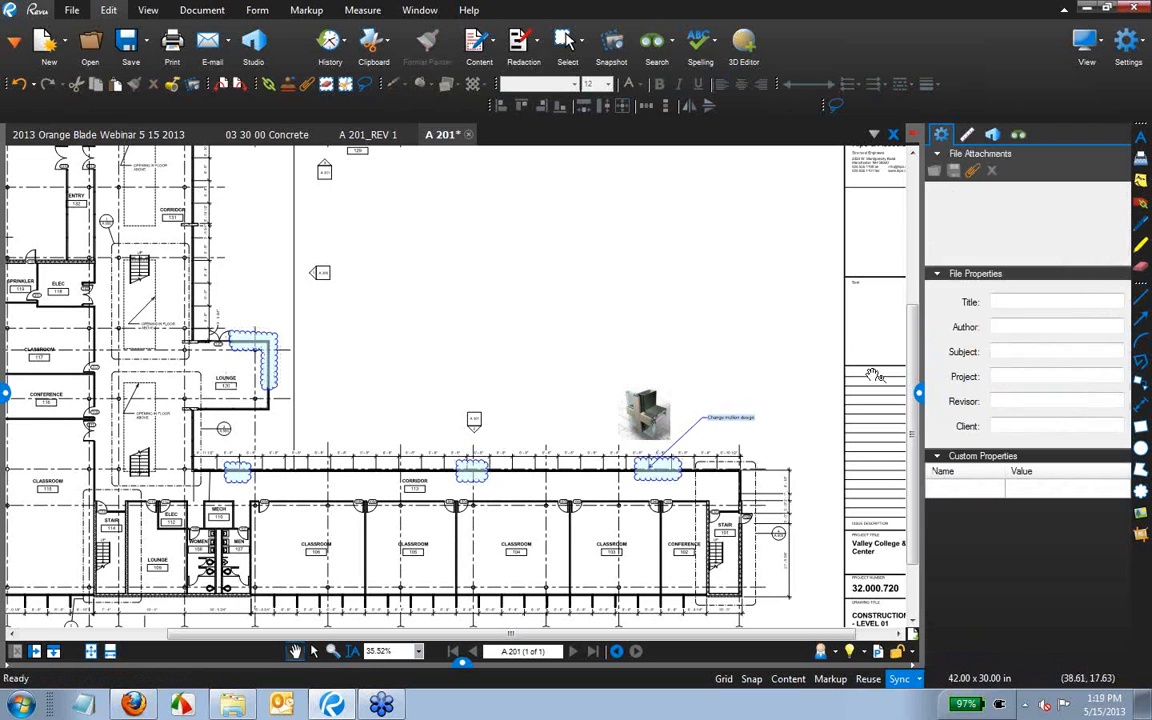
Hide the properties panel, view the A 201_REV 1 sheet and return to the marked-up A 201 sheet.
left_click(918, 389)
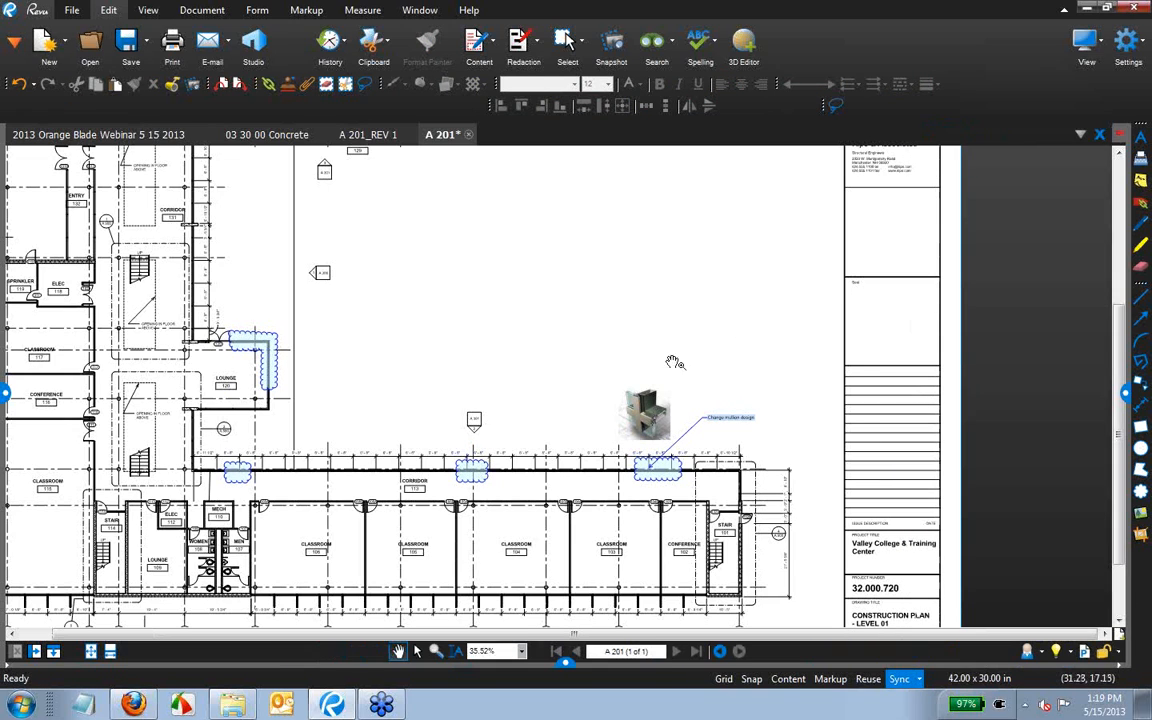
scroll(610, 440, "up", 3)
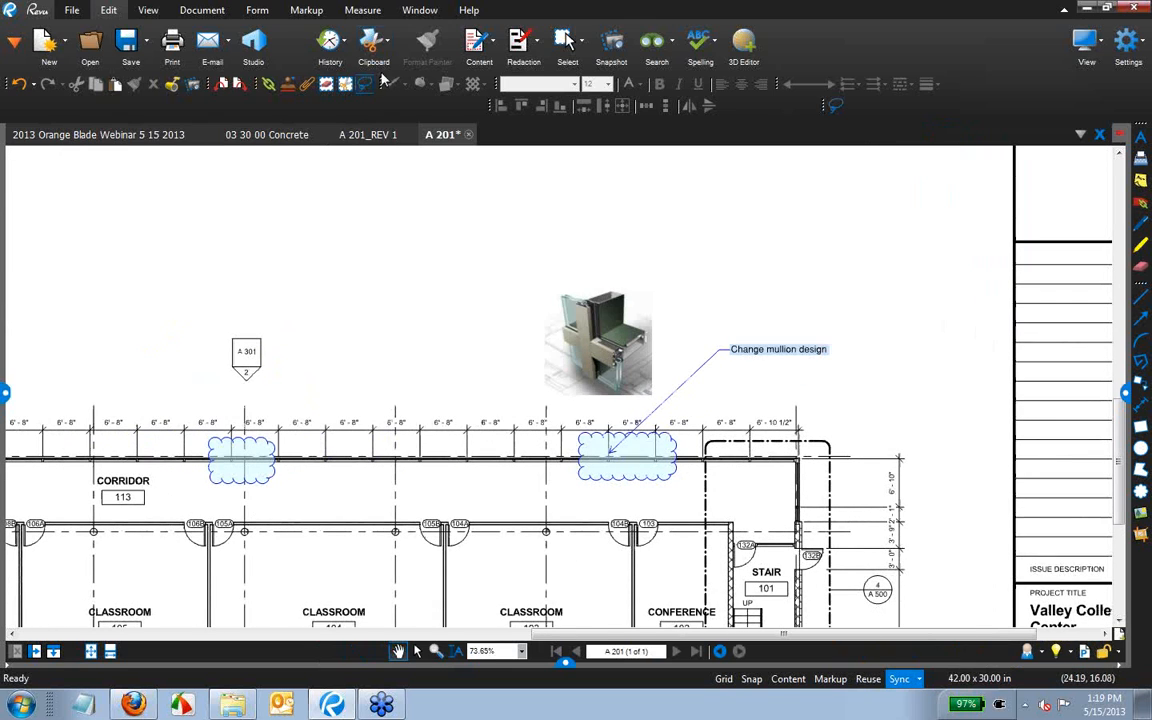
left_click(376, 137)
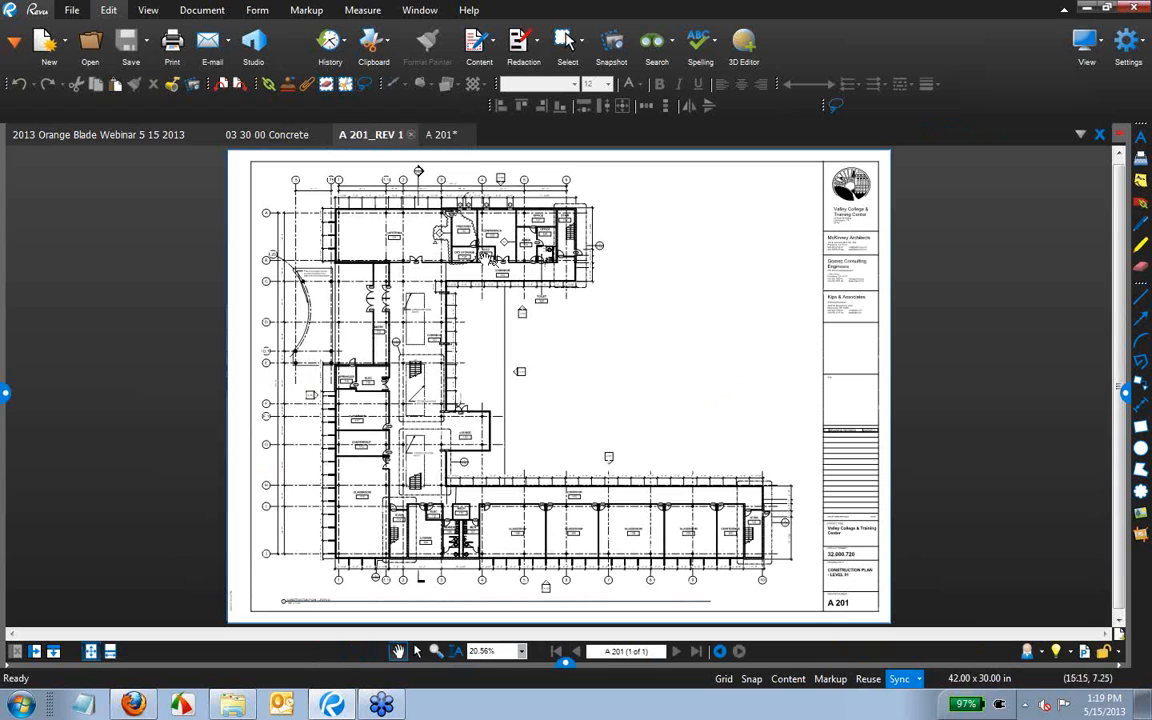
left_click(443, 135)
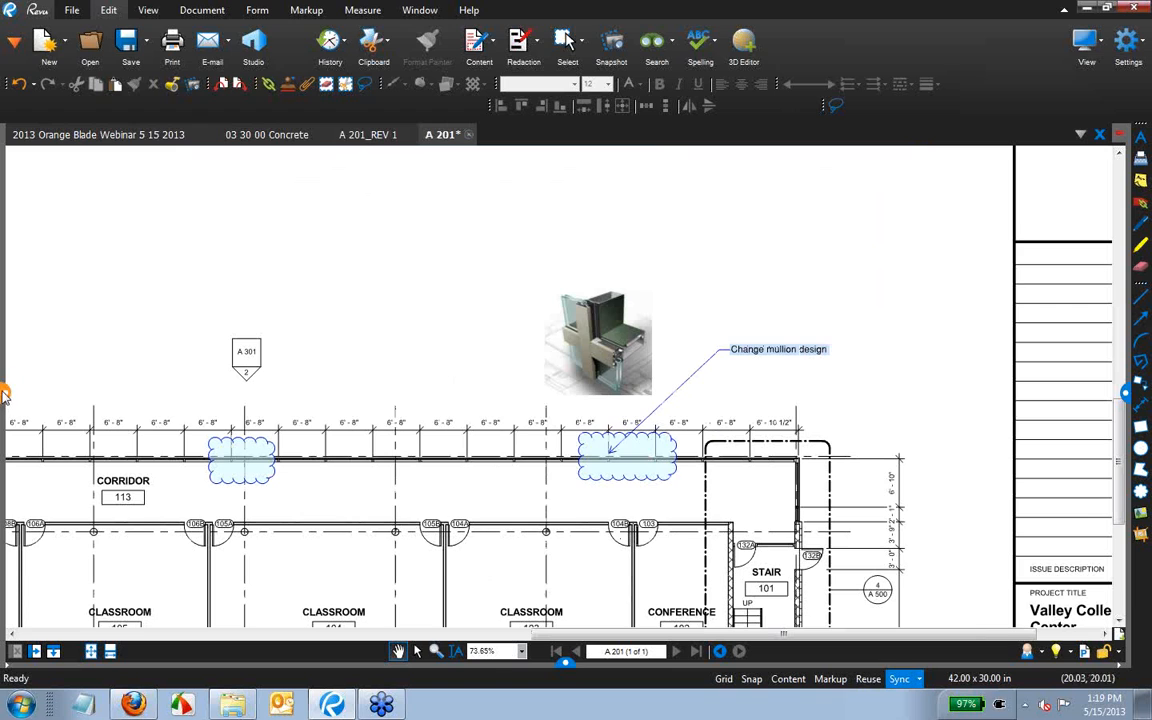
Show the Tool Chest and collapse its RFI tool set.
left_click(16, 46)
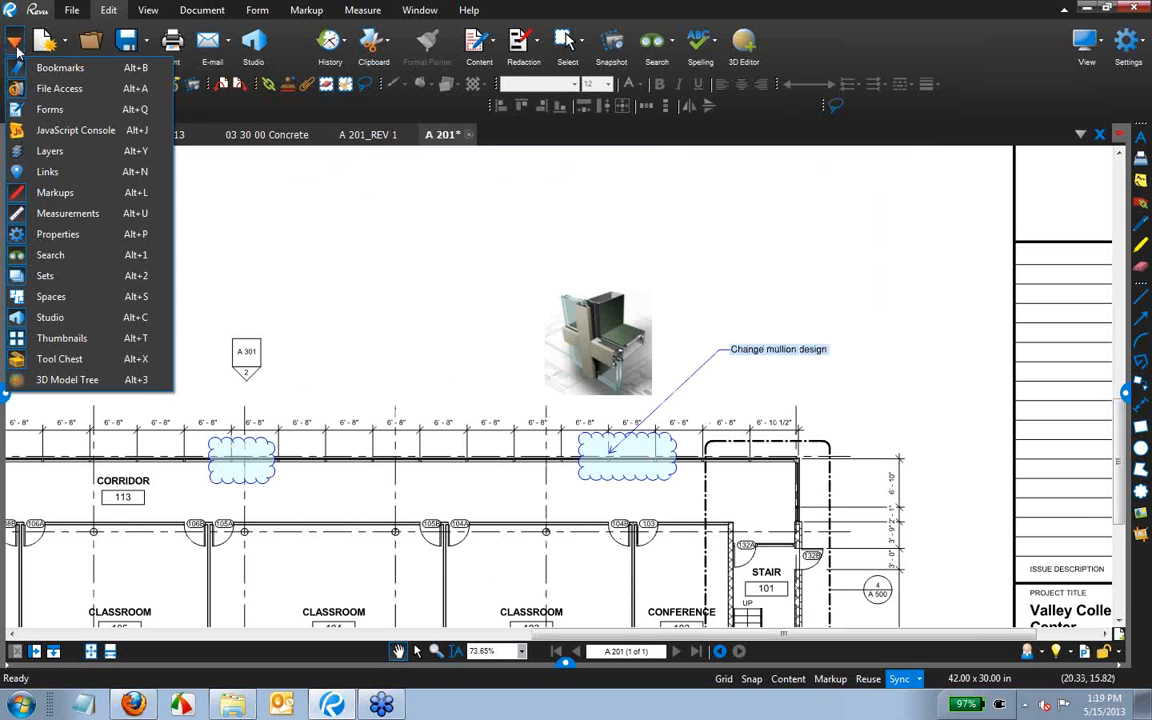
left_click(60, 359)
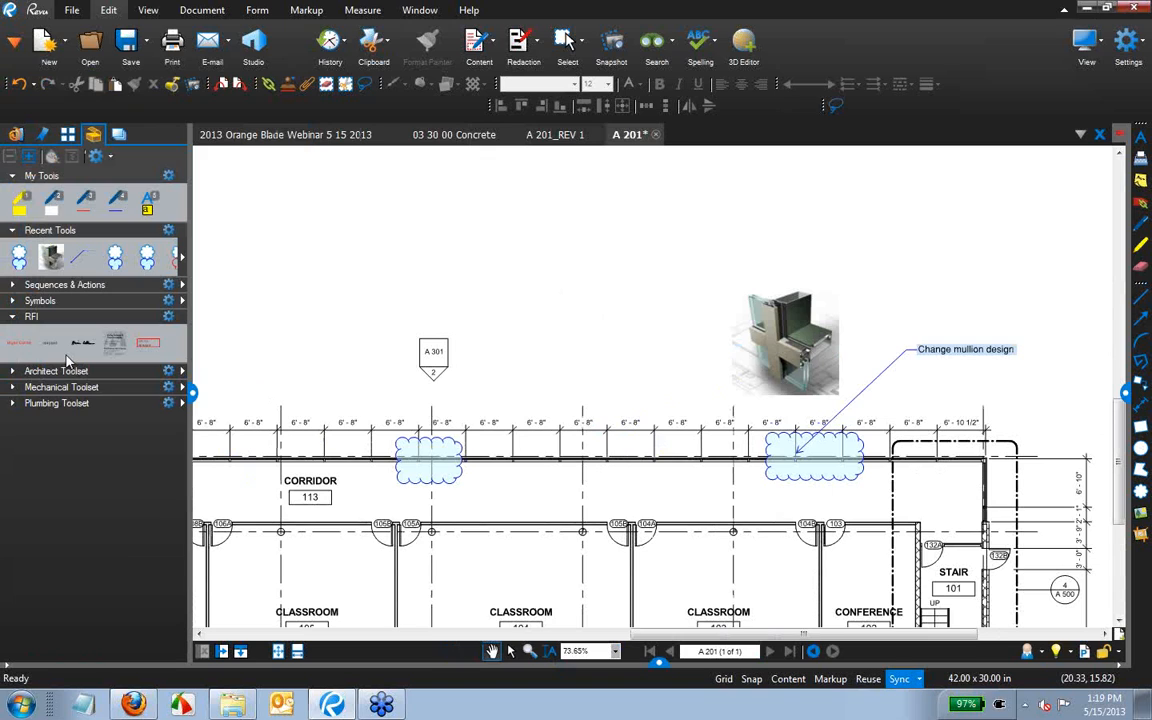
left_click(12, 317)
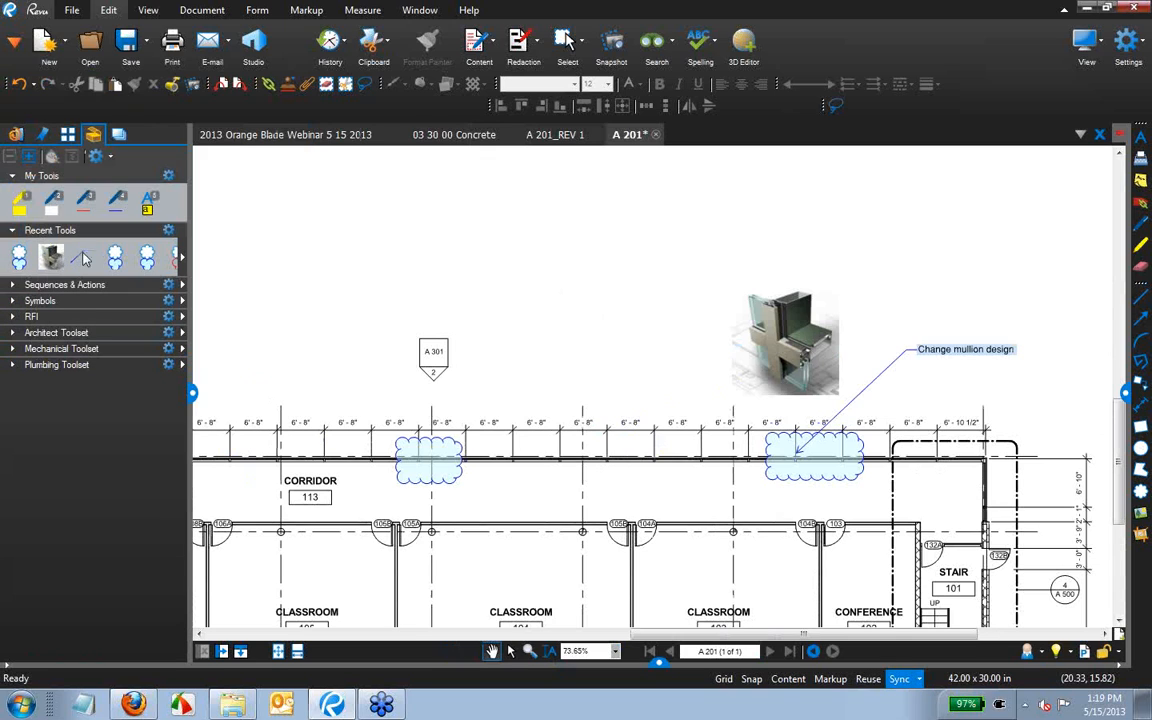
Reuse the recent blue cloud tool to draw a cloud around the upper column on the wall of corridor 131.
mouse_move(324, 237)
left_mouse_down()
mouse_move(445, 332)
mouse_move(648, 332)
left_mouse_up()
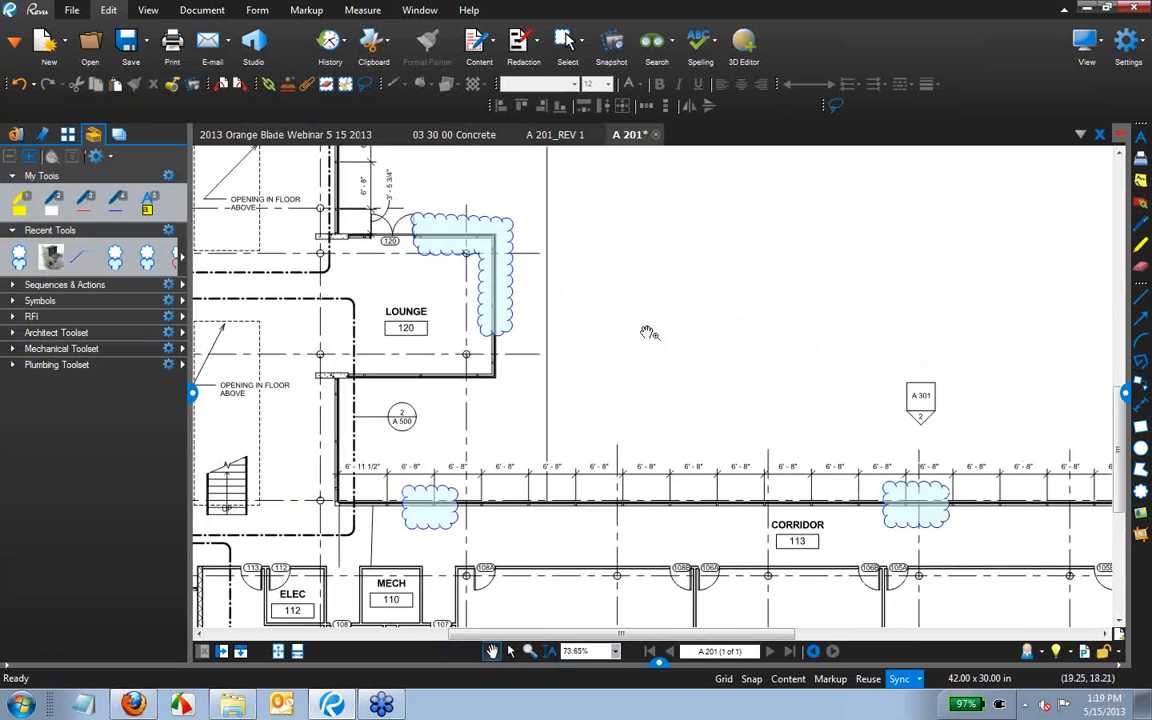
left_click_drag(609, 262, 666, 576)
left_click_drag(333, 266, 397, 400)
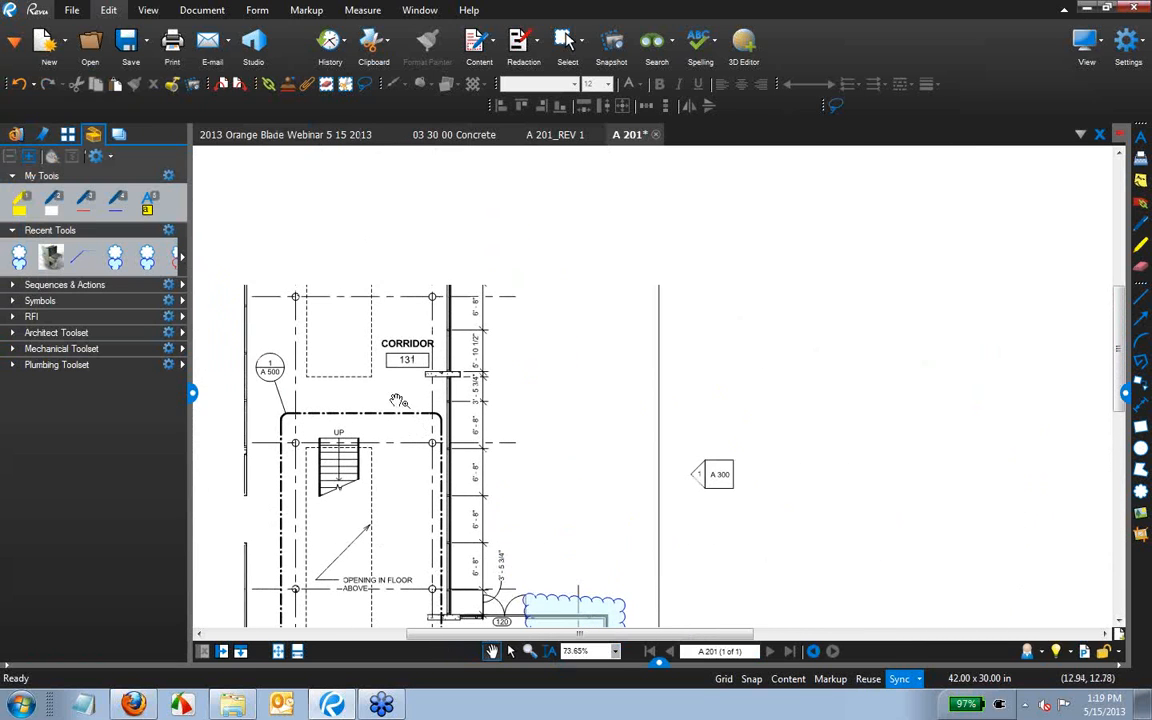
left_click(19, 252)
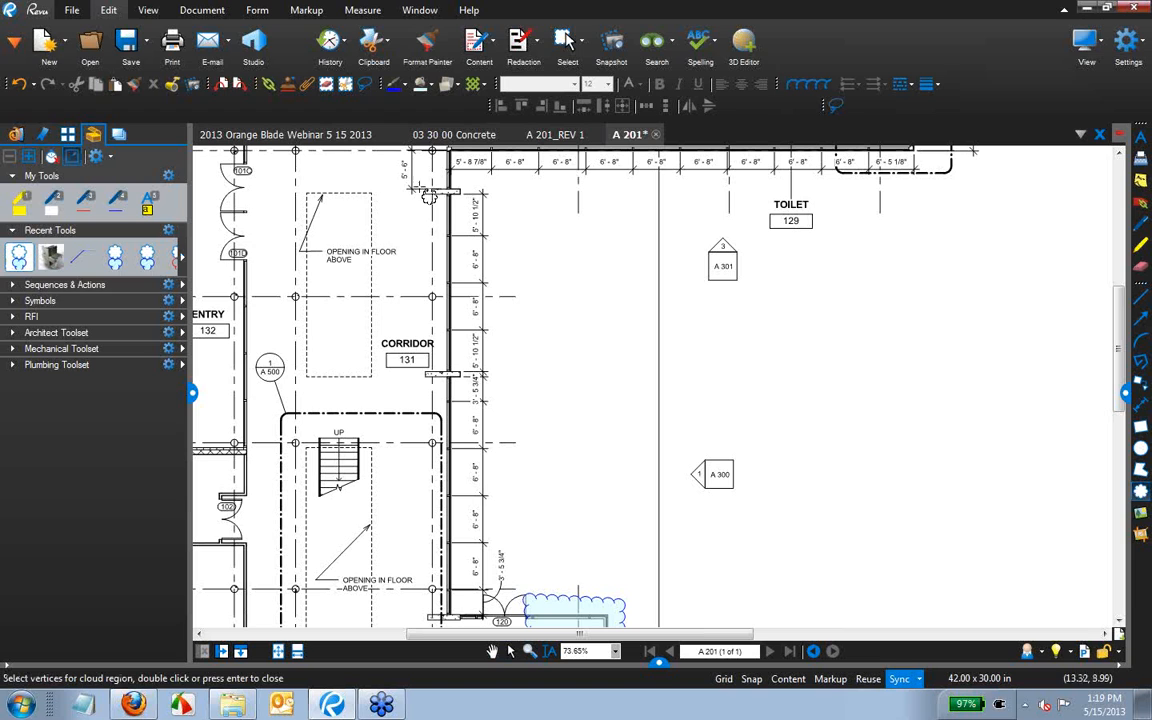
mouse_move(404, 181)
left_mouse_down()
mouse_move(482, 201)
mouse_move(500, 235)
mouse_move(434, 344)
left_mouse_up()
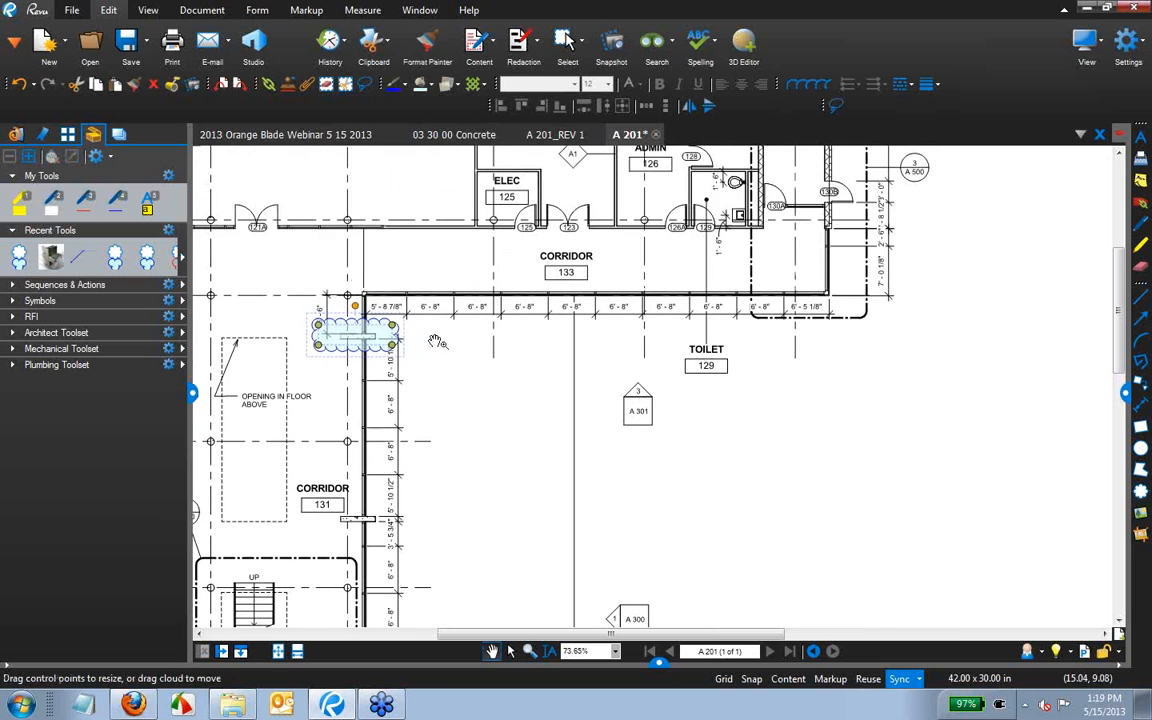
Add a callout to the clouded column, reusing only the recent callout's formatting, with the text "Need deatal for this column".
left_click(84, 259)
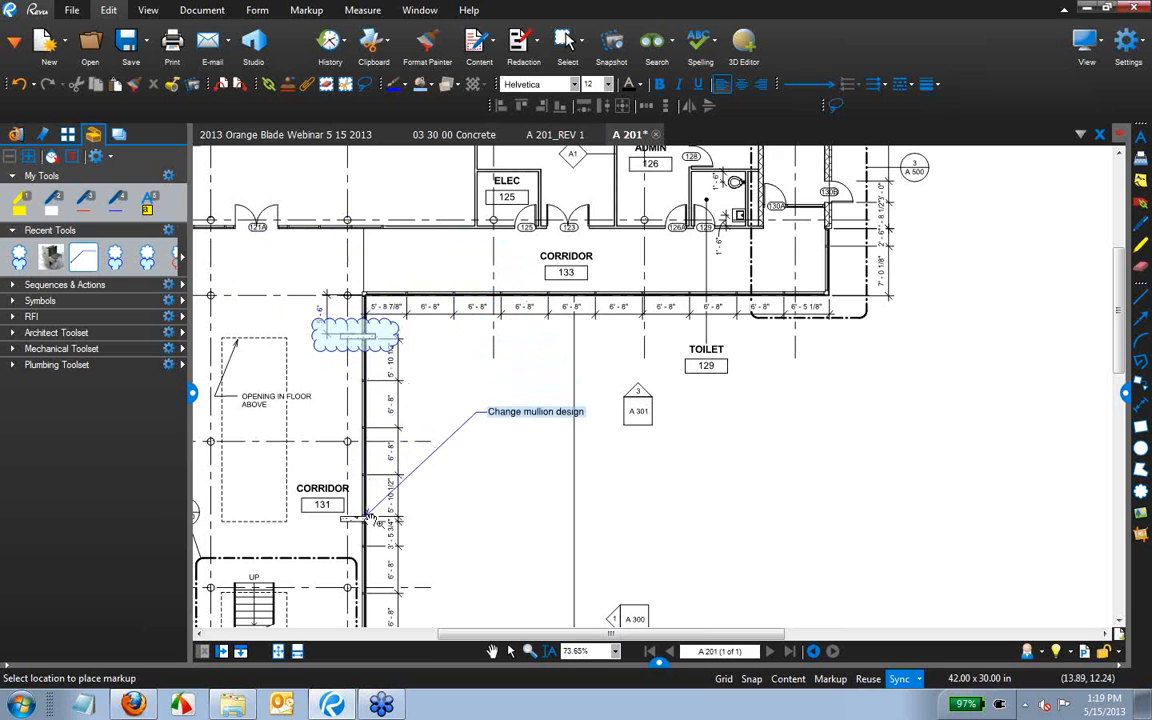
left_click(84, 259)
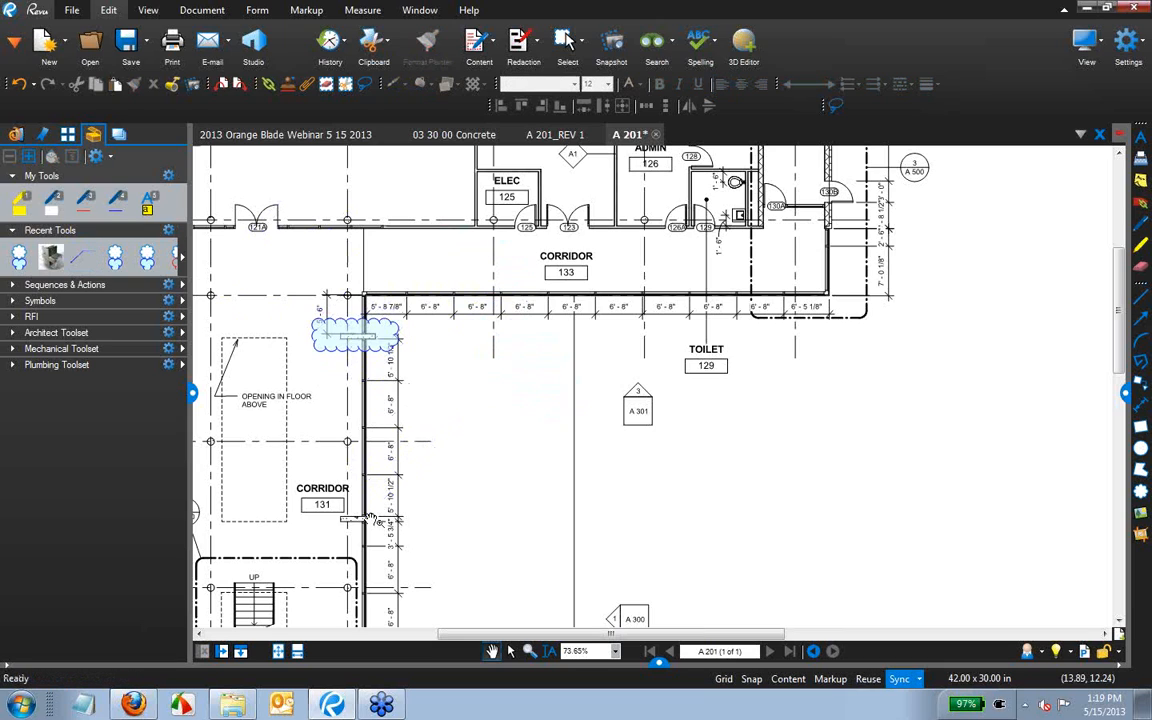
left_click(84, 259)
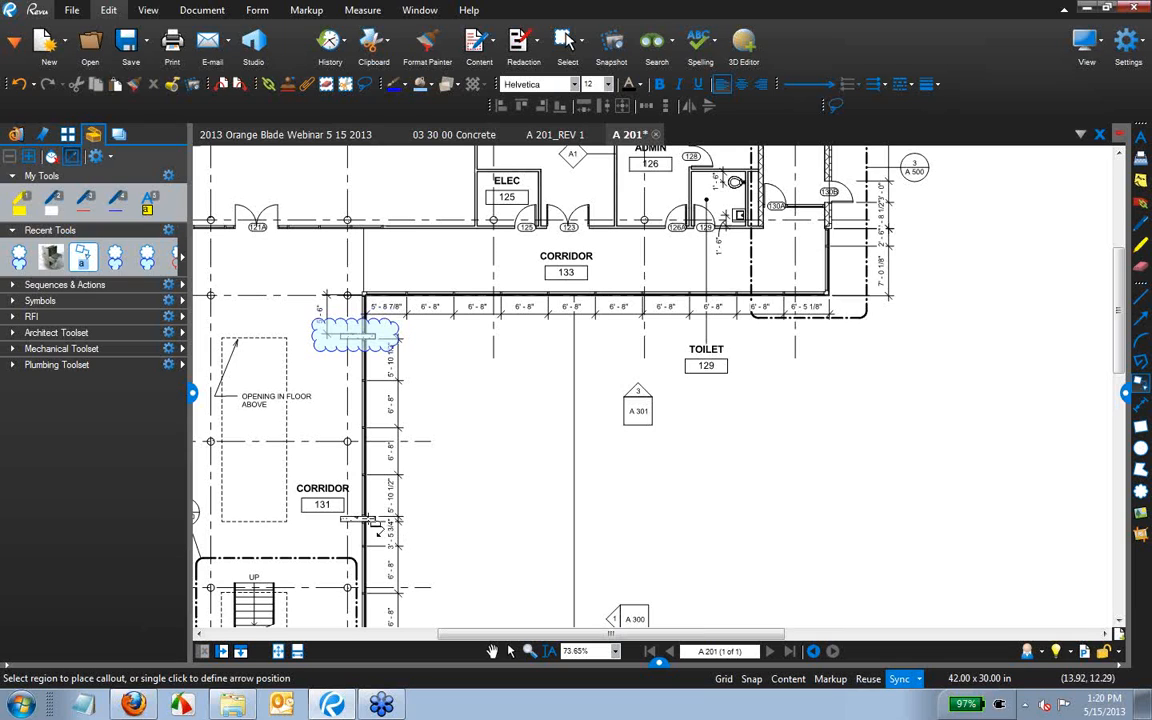
left_click(458, 407)
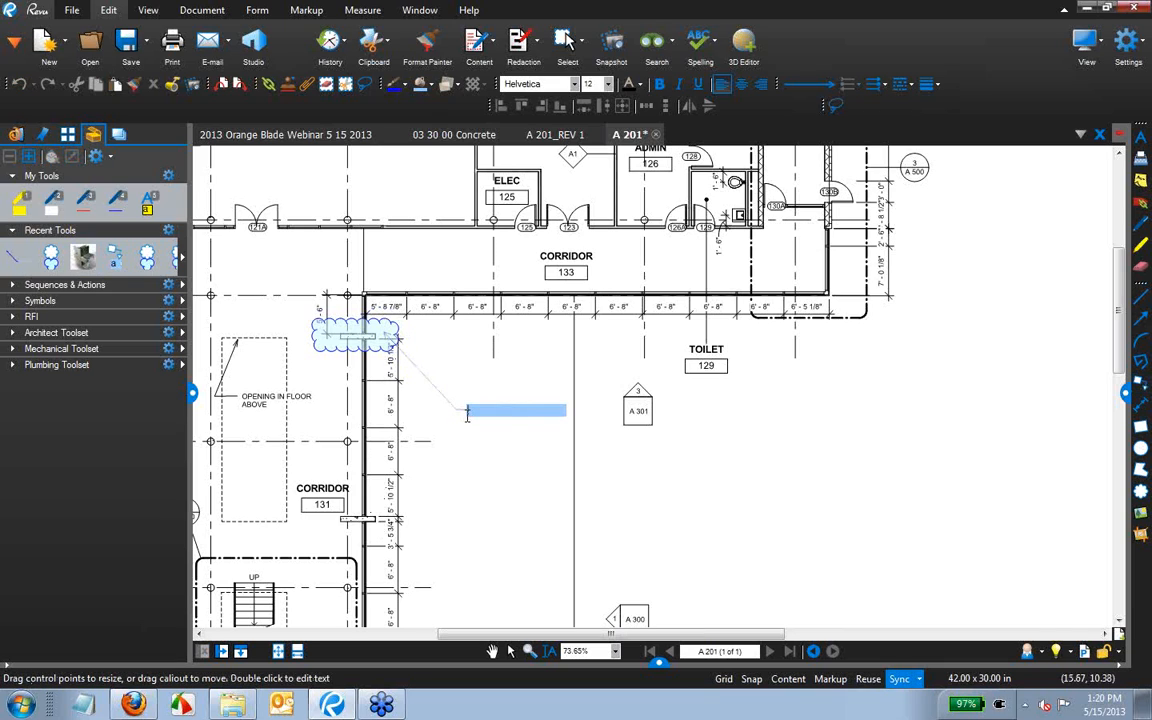
type("S")
key("BackSpace")
type("Need deatal for this")
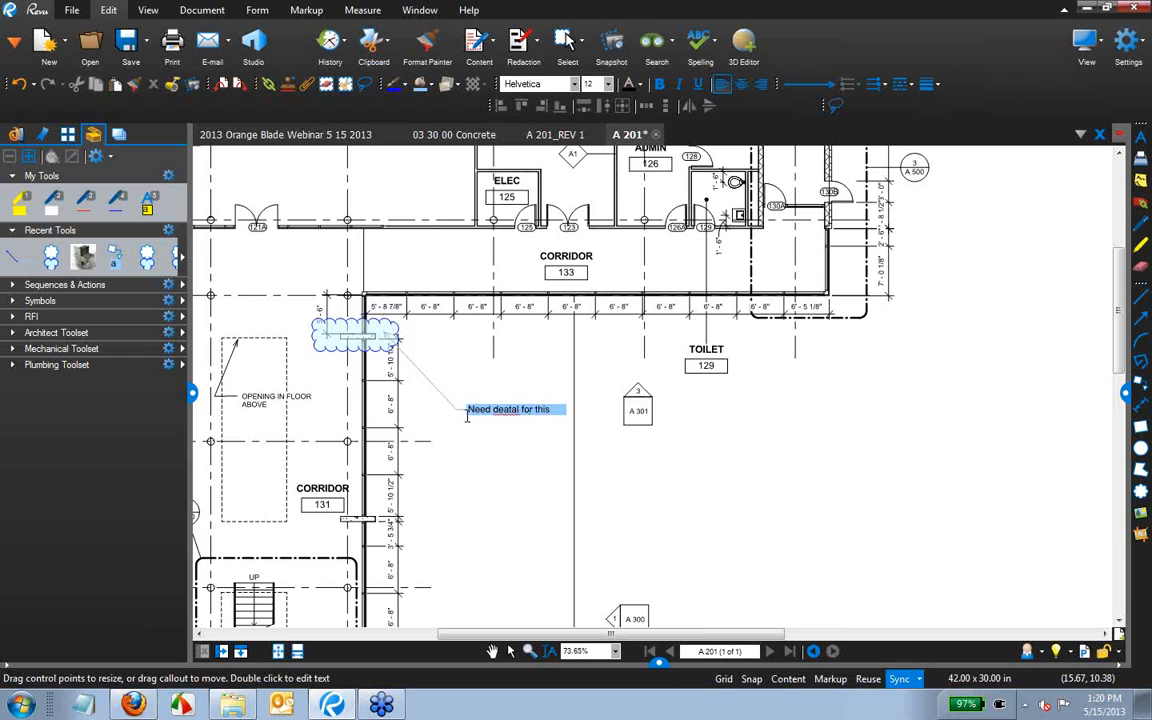
type(" column")
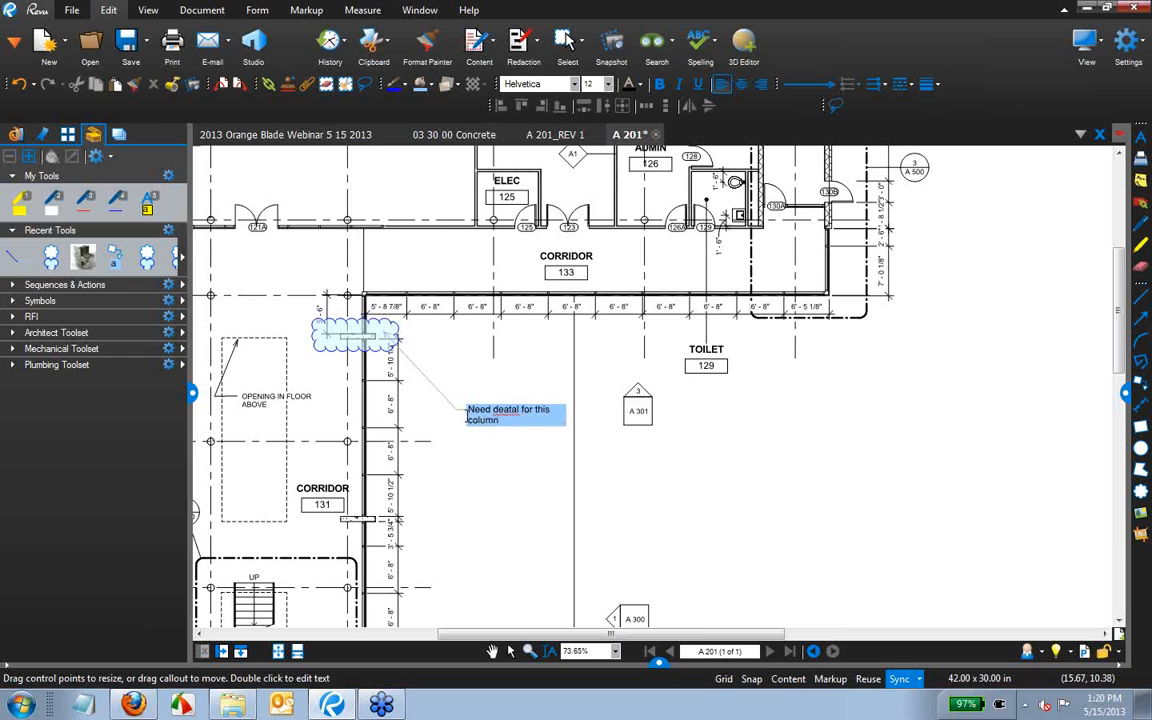
key("Escape")
Correct the misspelled word in the column callout to "detail".
scroll(524, 414, "up", 5)
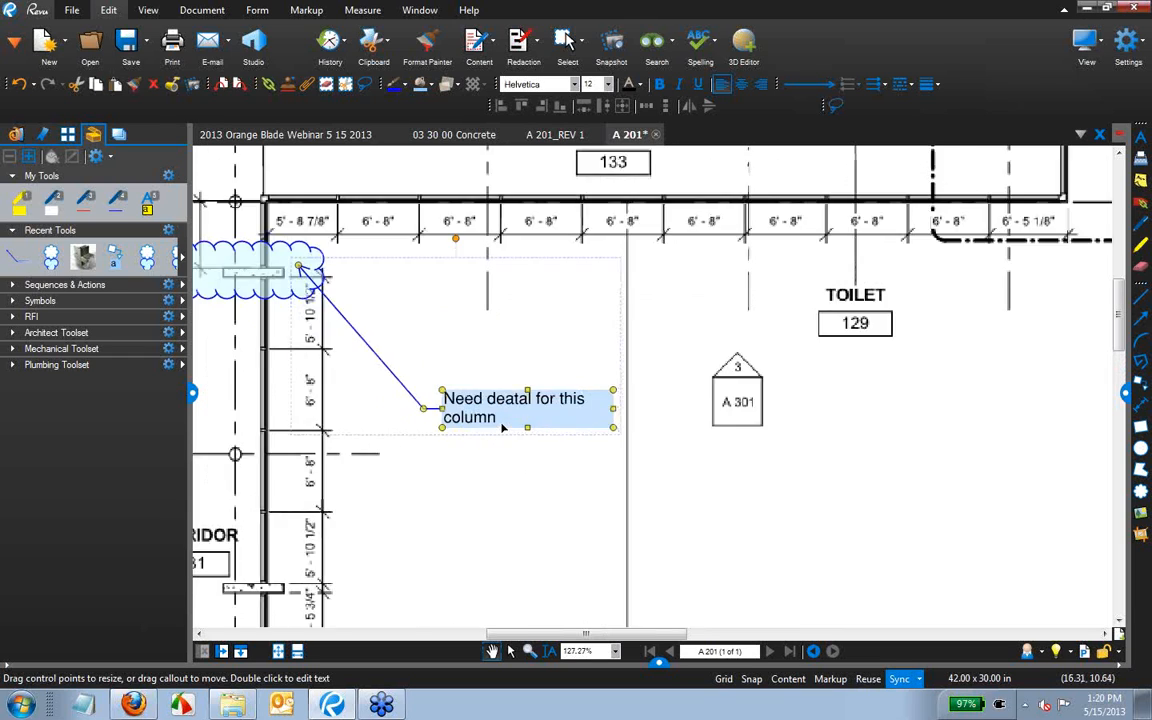
double_click(524, 414)
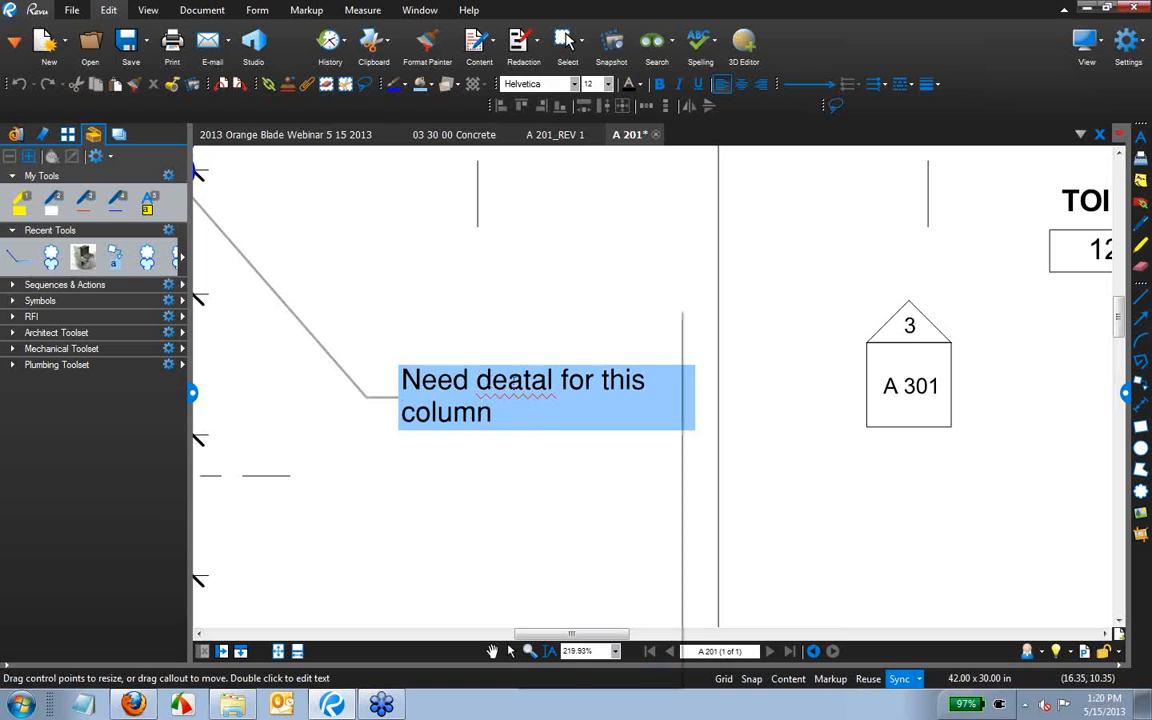
right_click(512, 383)
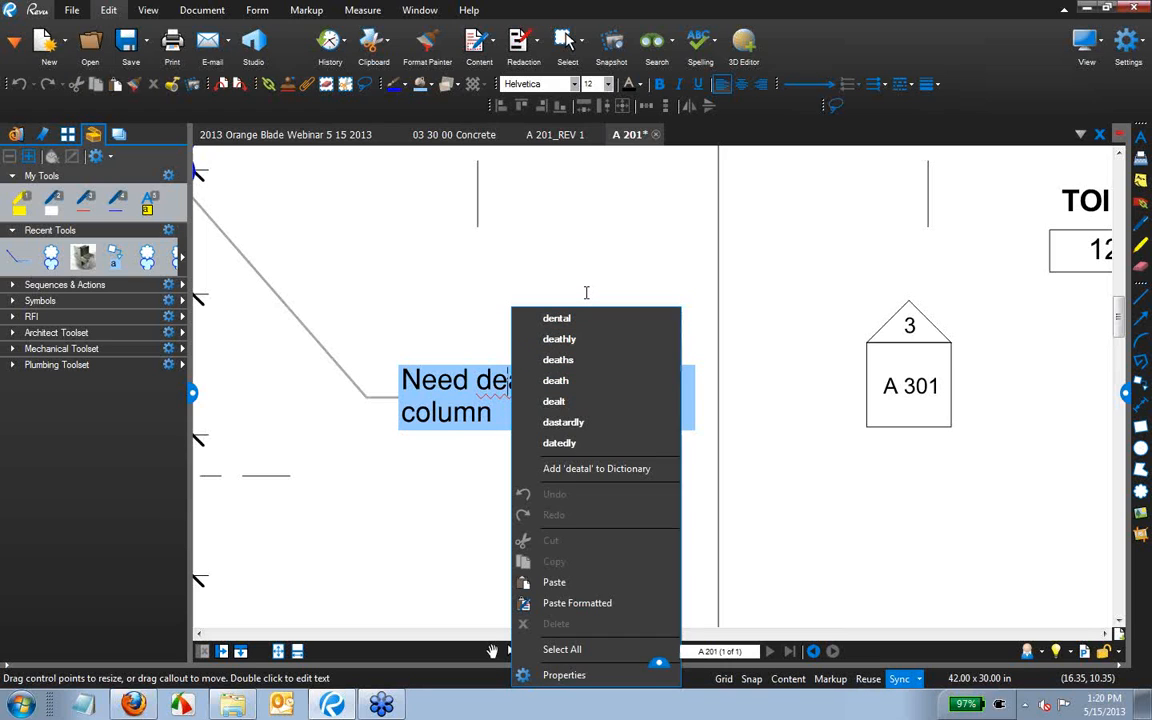
left_click(571, 321)
double_click(512, 380)
left_click(513, 383)
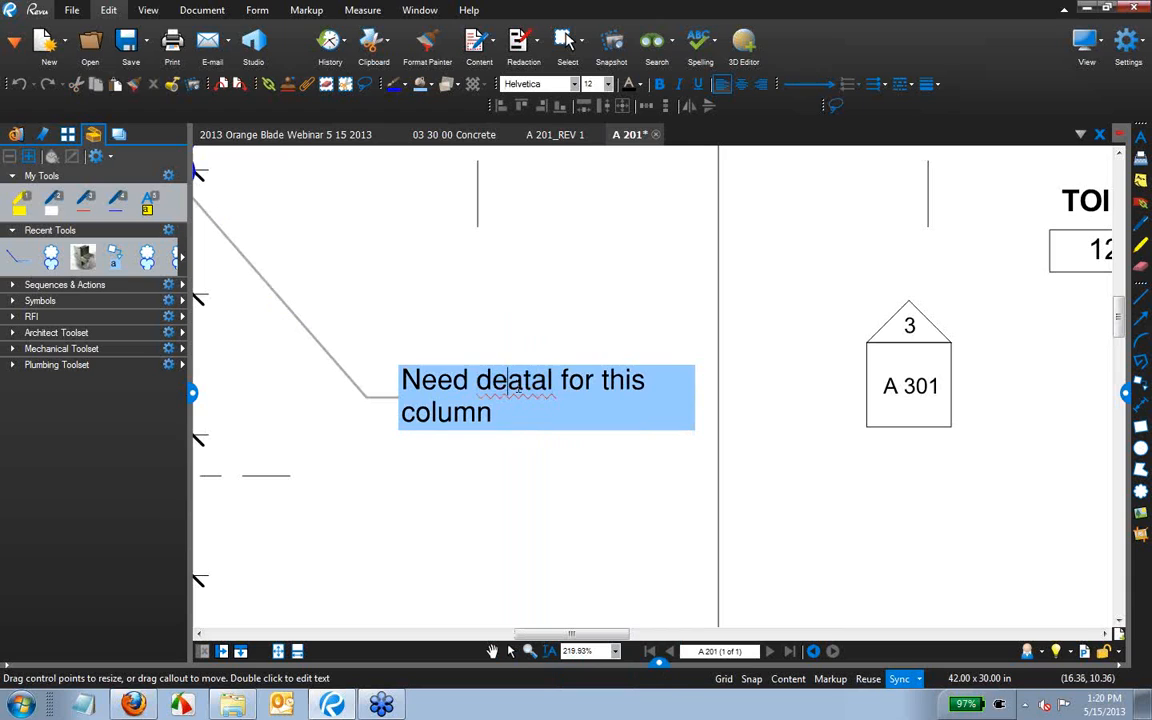
key("BackSpace")
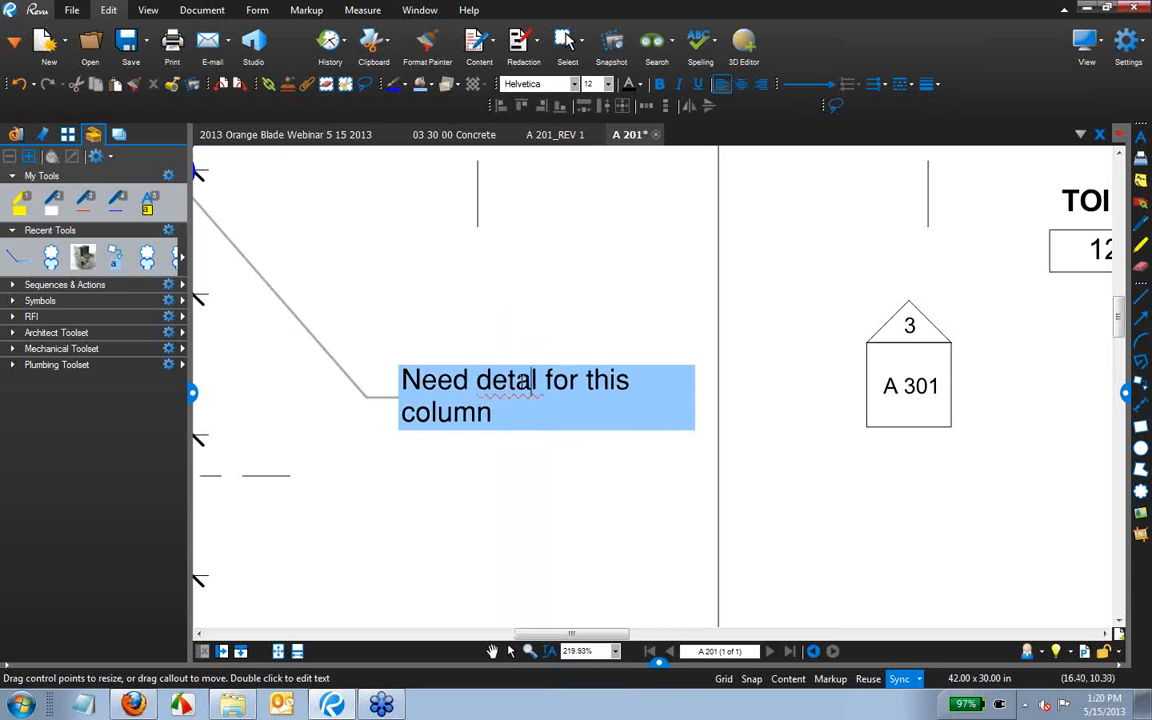
type("i")
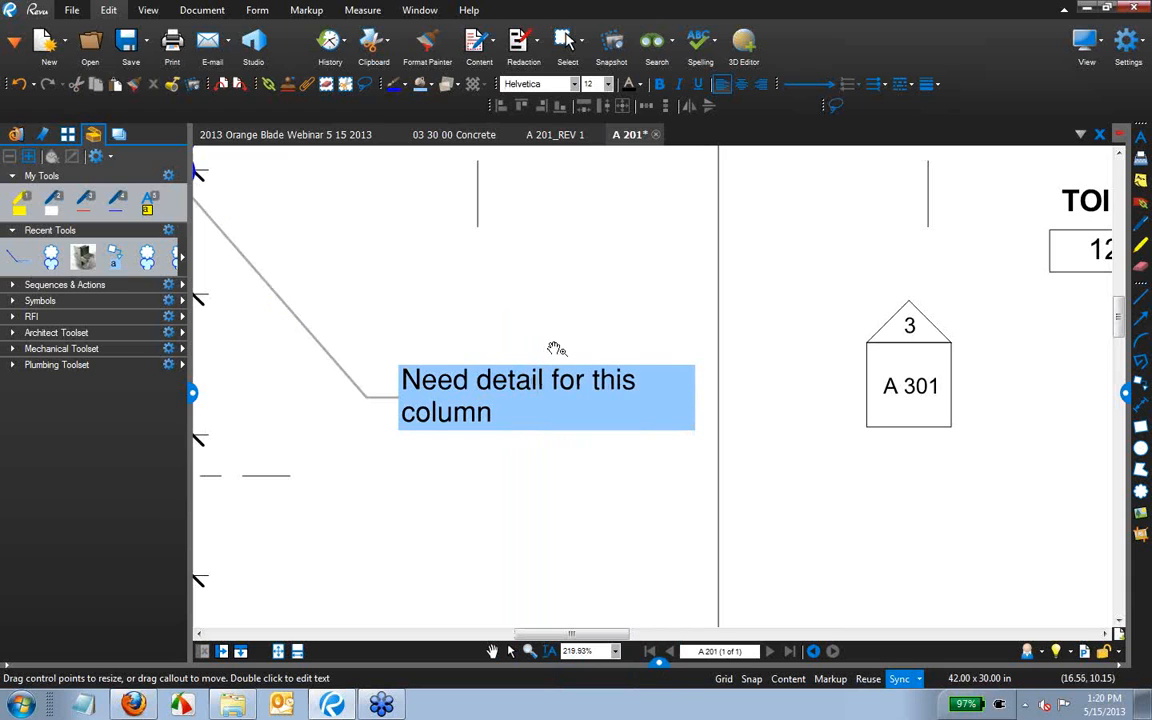
key("Escape")
scroll(555, 348, "down", 5)
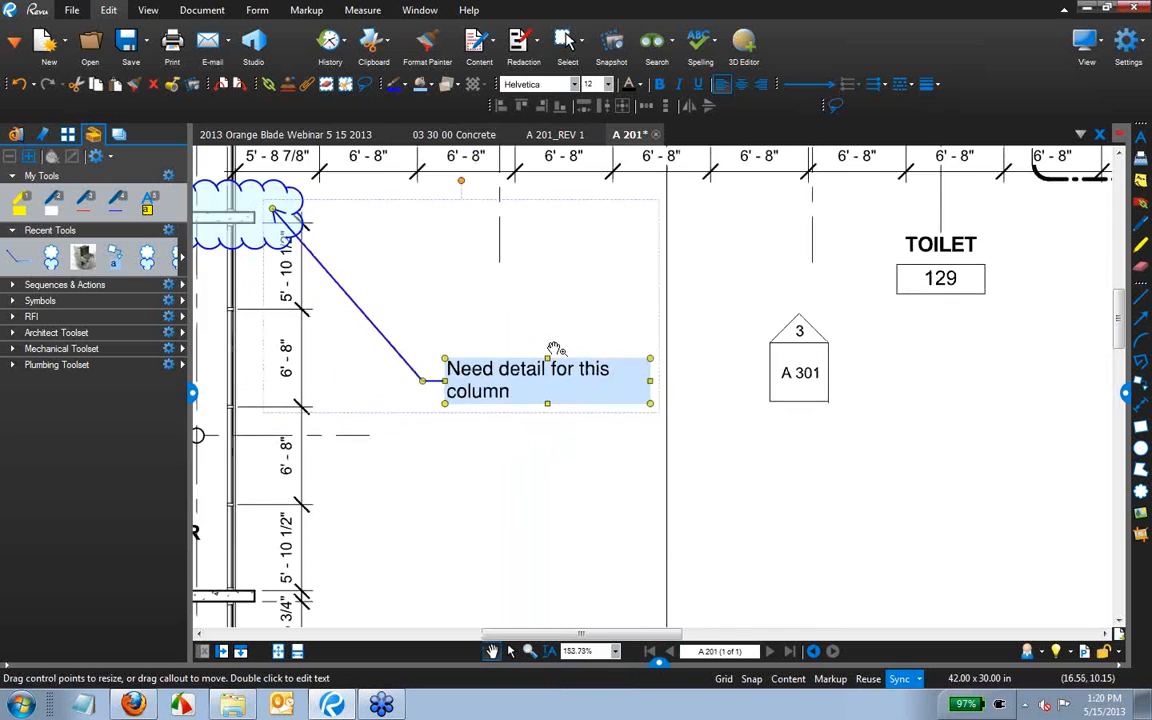
scroll(555, 348, "down", 1)
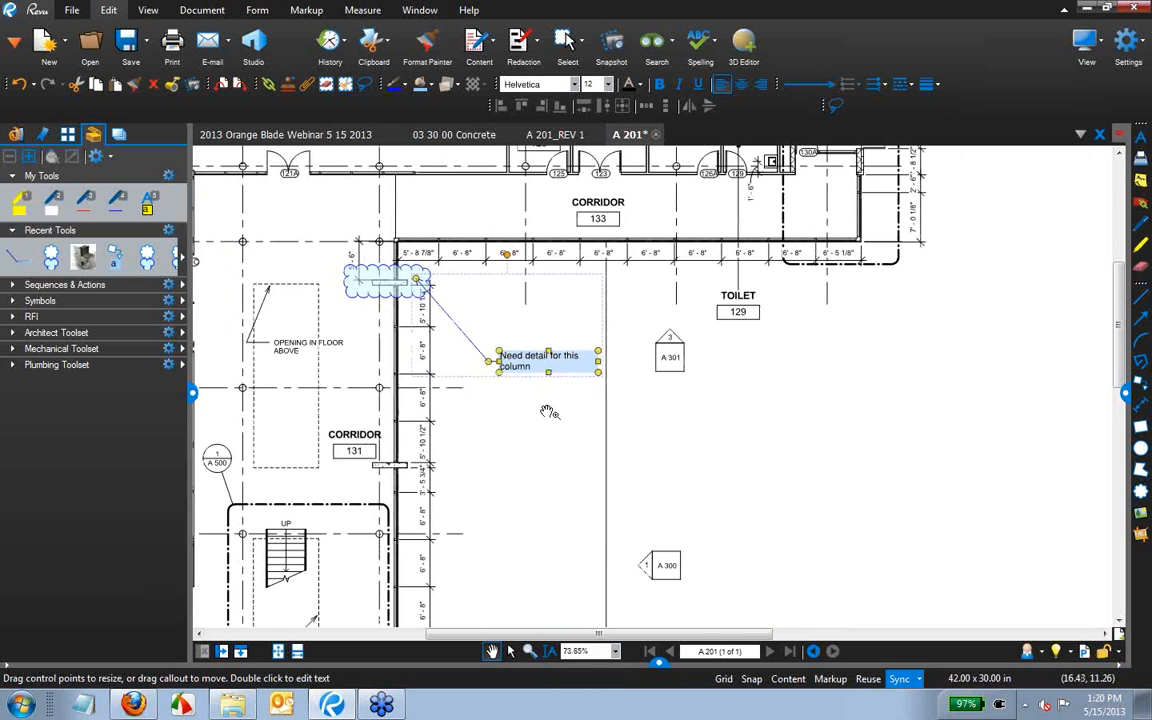
Add the recent blue callout and cloud tools to My Tools and move the callout to the end of the set.
left_click(113, 256)
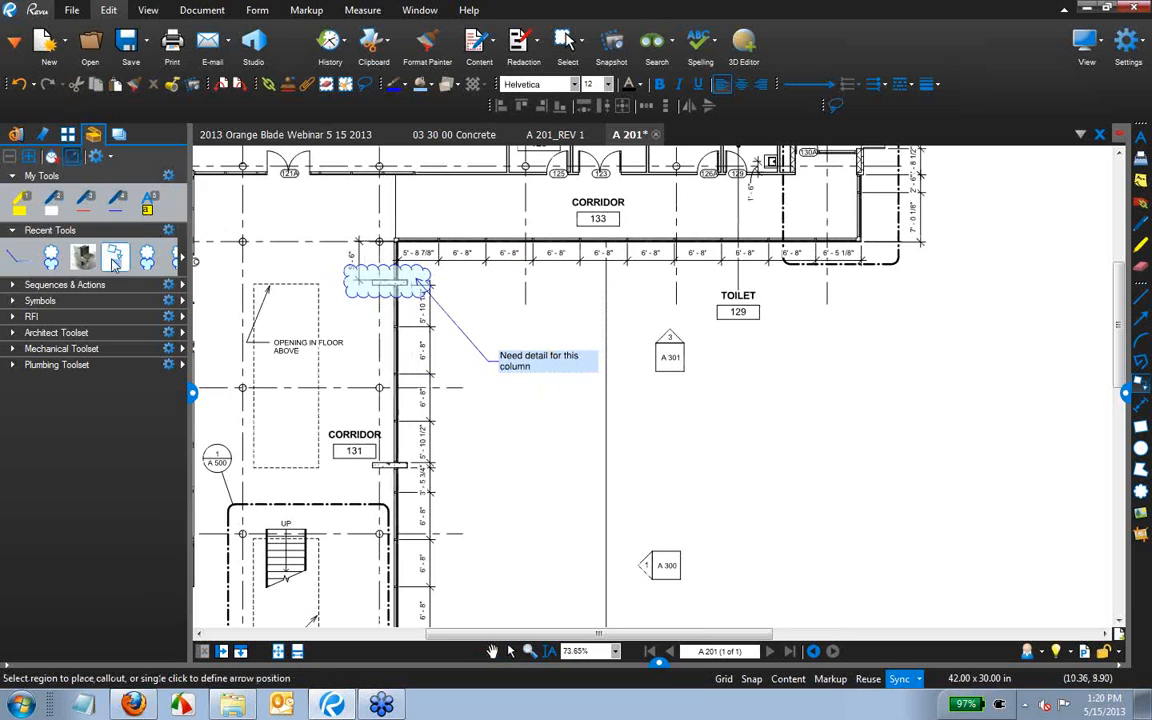
left_click_drag(112, 260, 150, 215)
left_click(51, 290)
left_click_drag(51, 290, 52, 235)
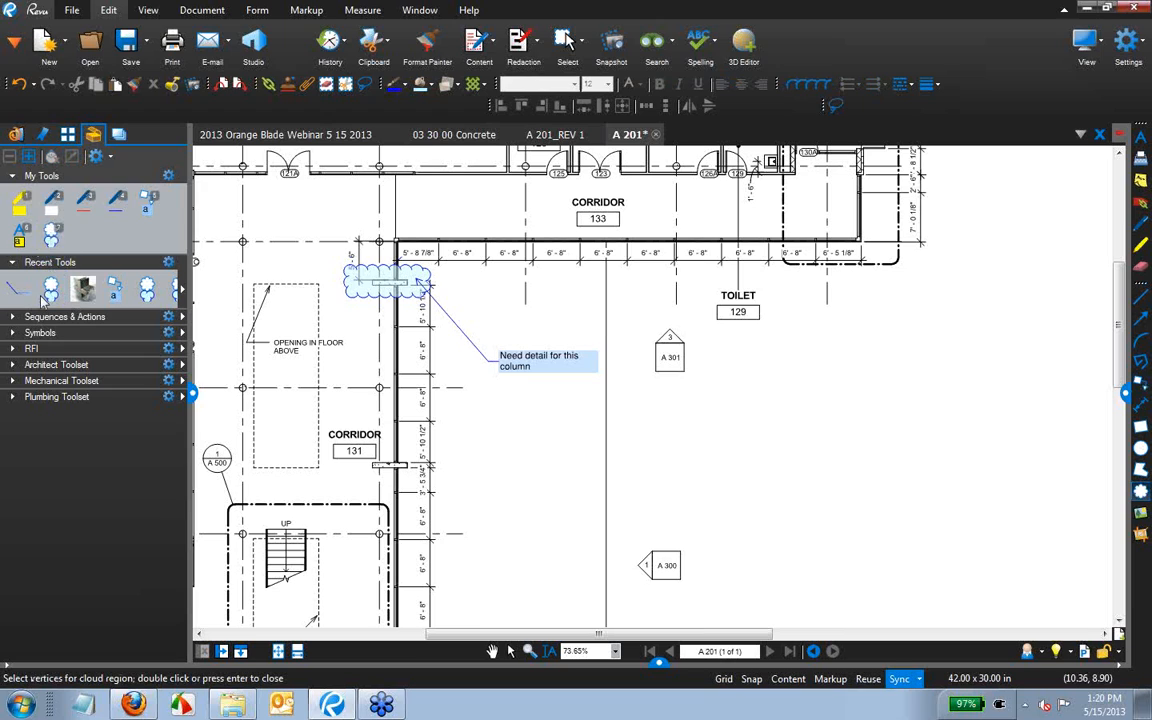
left_click_drag(157, 207, 62, 247)
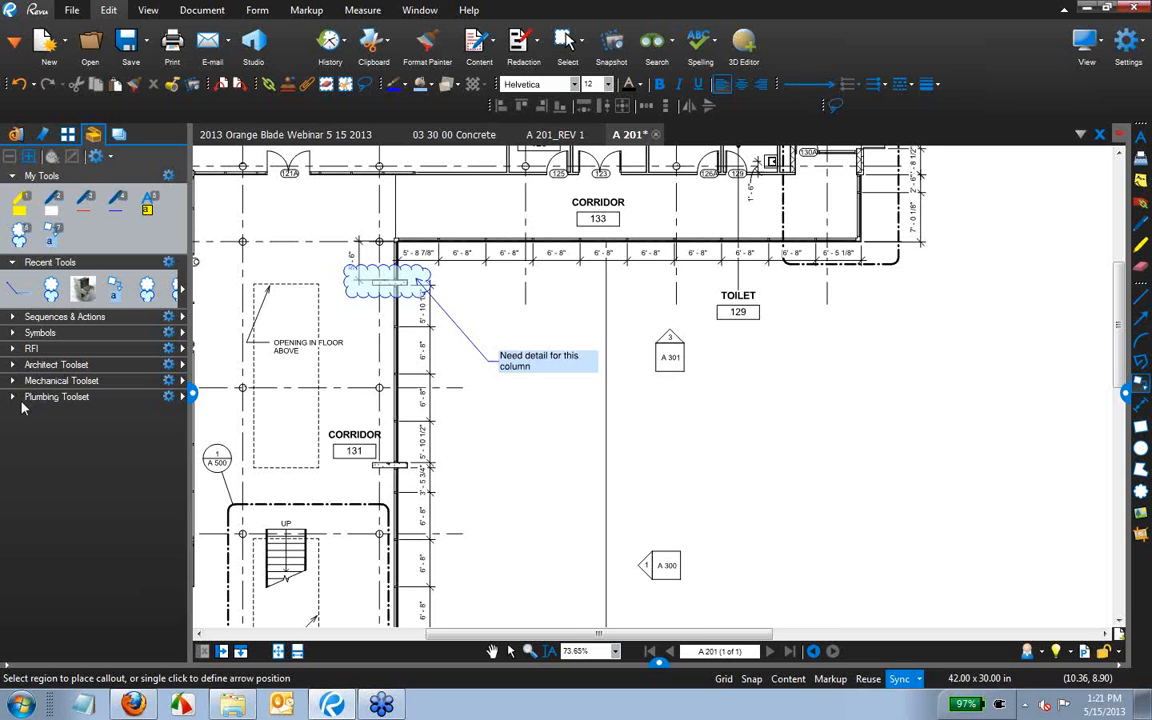
Expand the Plumbing, Mechanical and Architect tool sets in the Tool Chest to show their tools.
left_click(16, 396)
left_click(14, 380)
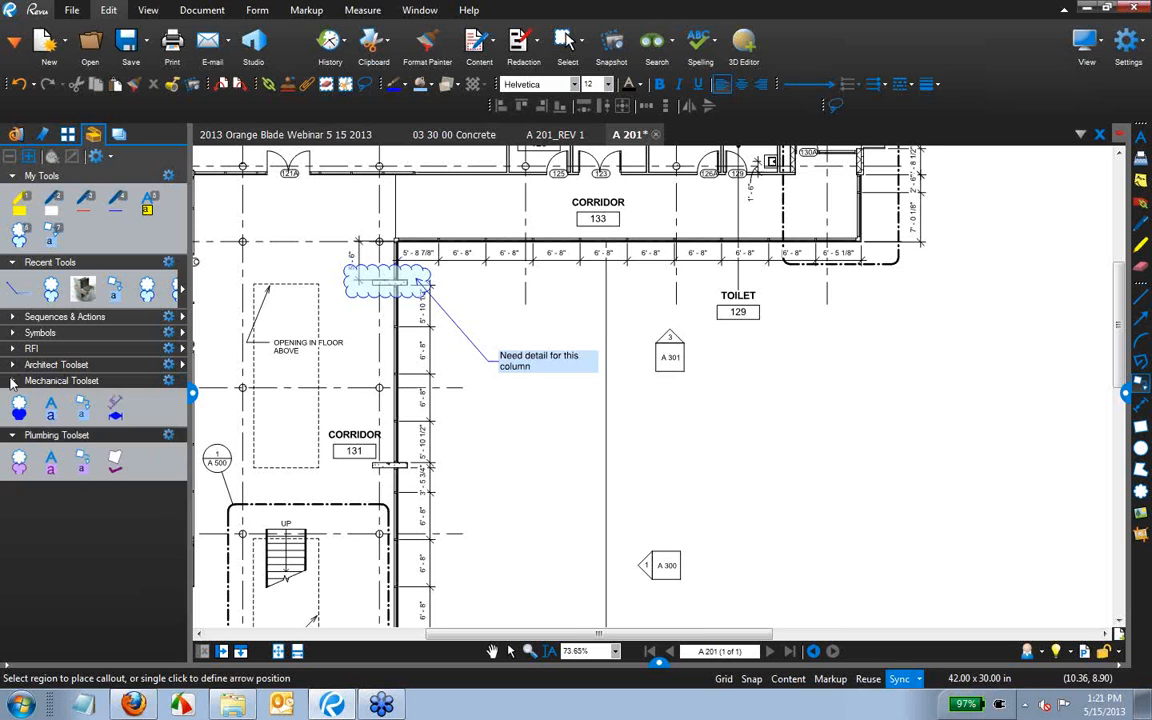
left_click(12, 364)
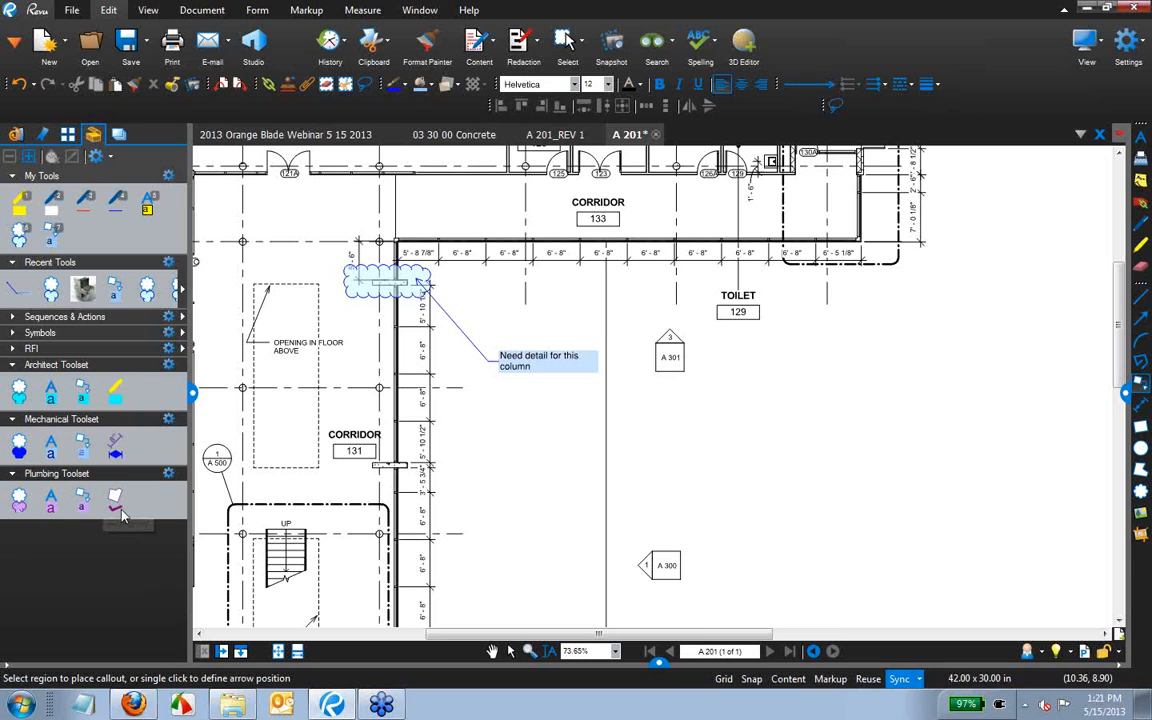
Try to export the Mechanical Toolset as the Bluebeam Tool Set file Mechanical.btx.
left_click(168, 420)
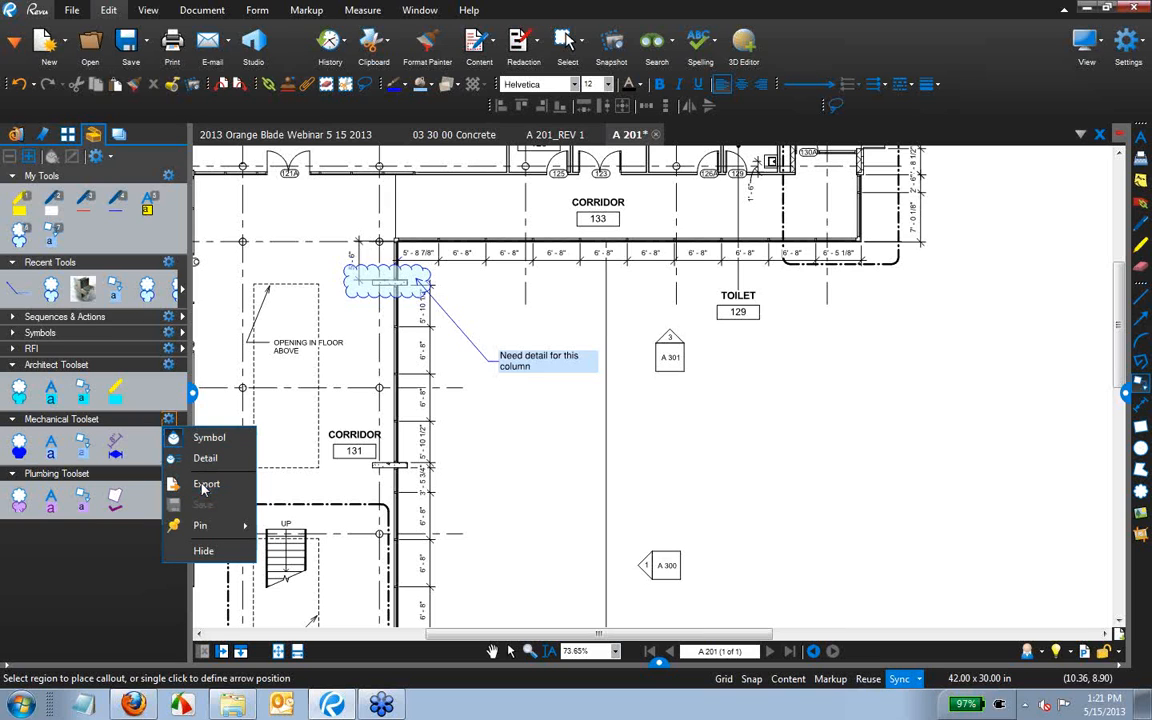
left_click(203, 485)
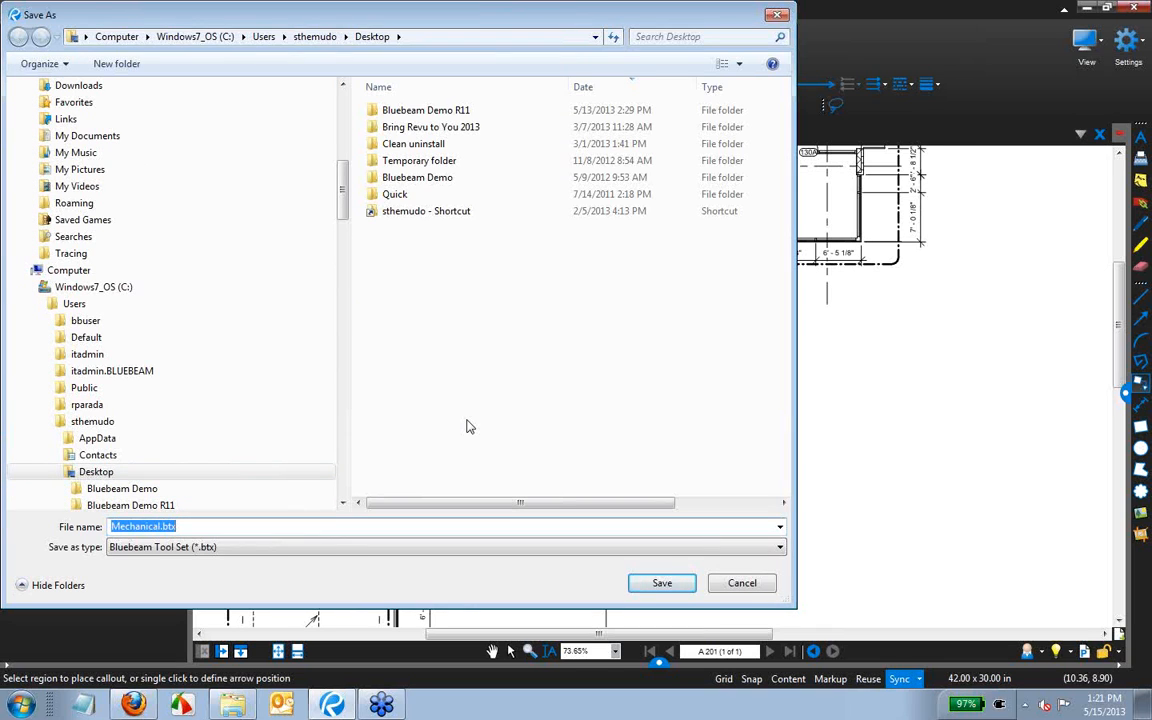
left_click(743, 587)
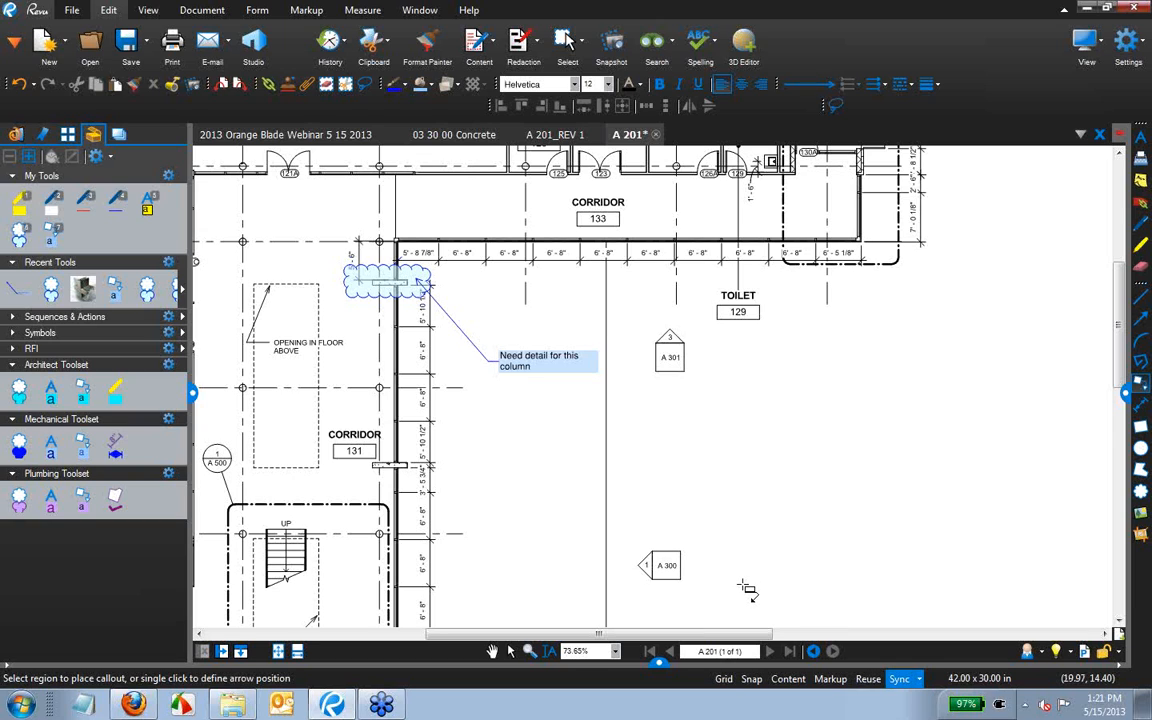
Hide the Tool Chest and open the Markups list beneath the drawing.
left_click(191, 392)
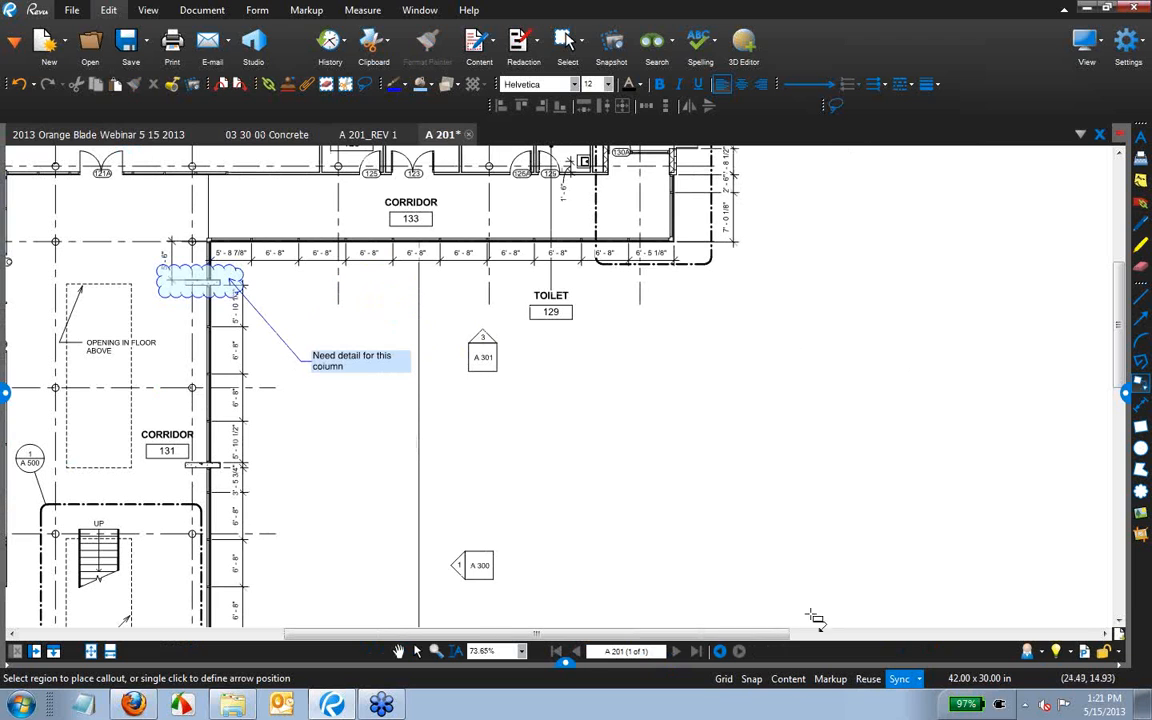
scroll(632, 503, "down", 5)
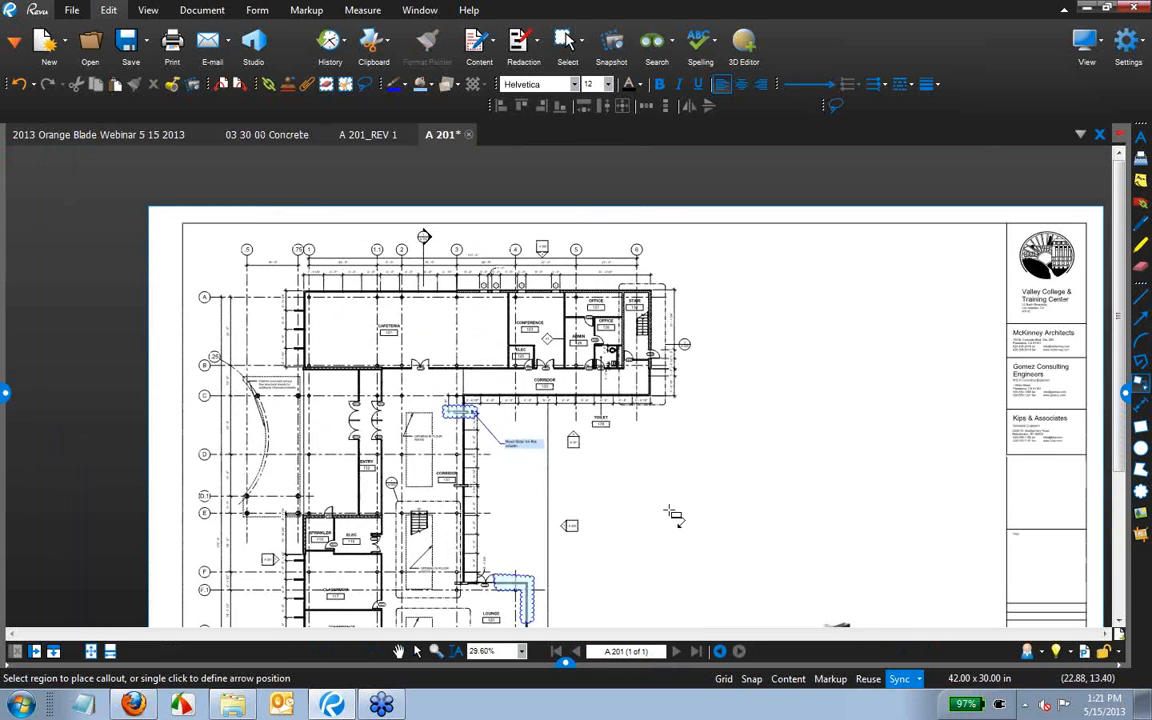
left_click_drag(669, 509, 570, 305)
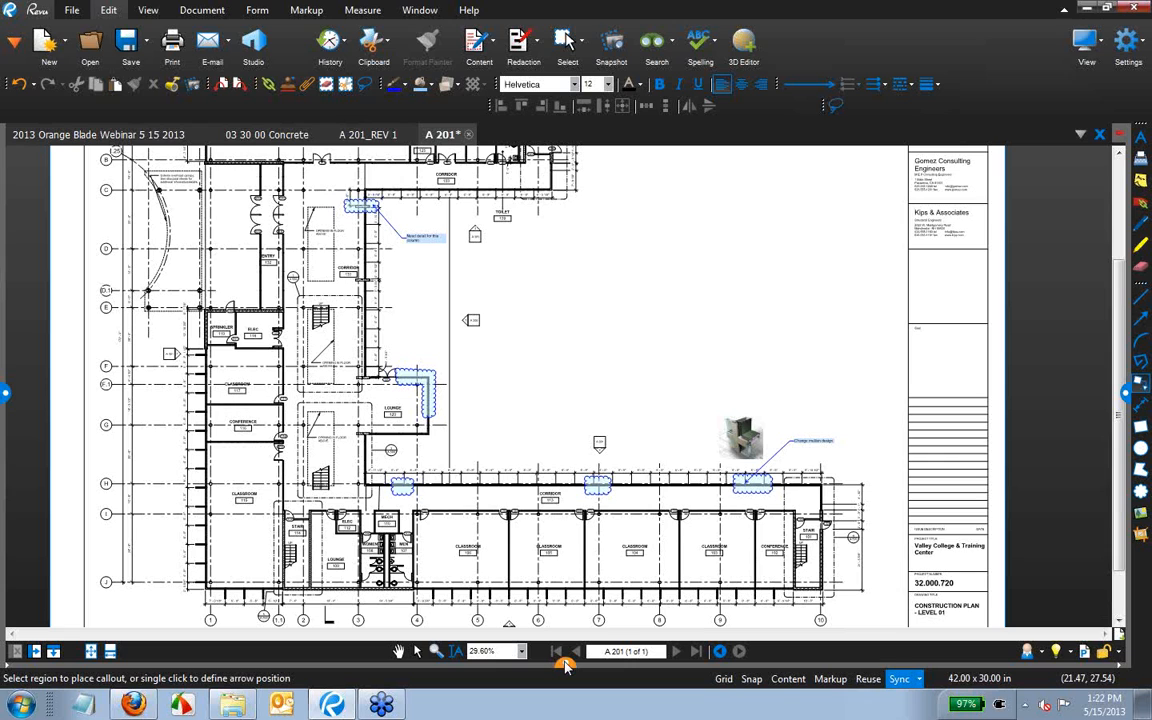
left_click_drag(570, 665, 575, 443)
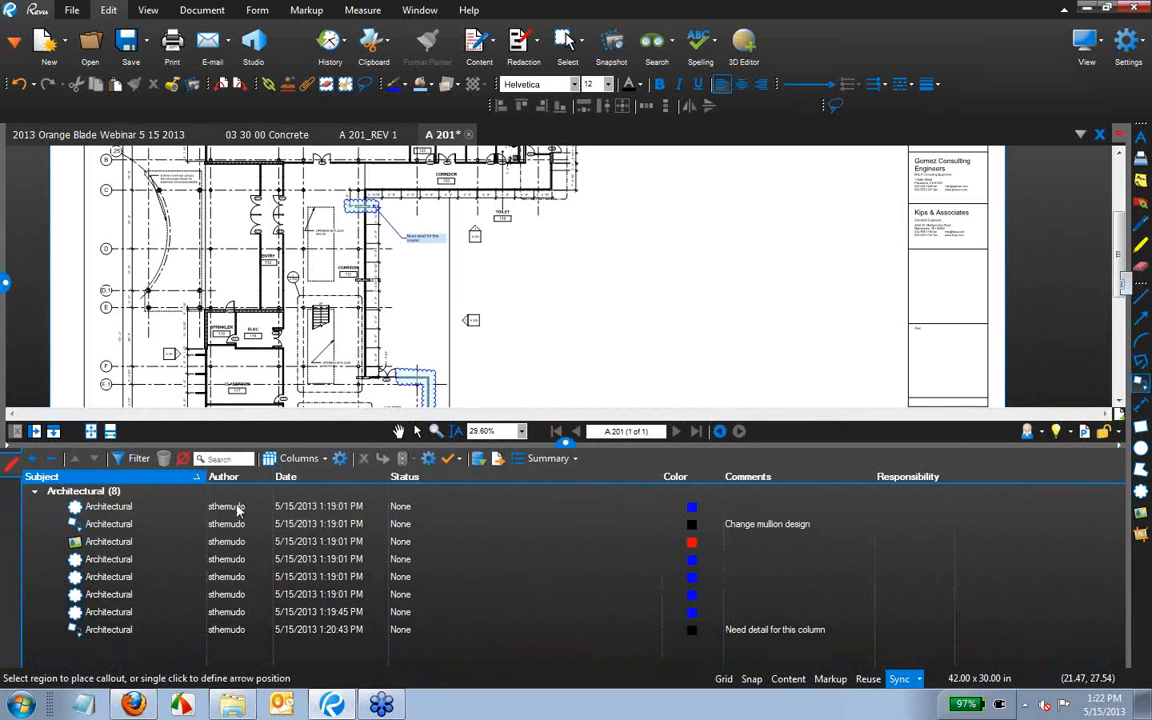
Match markups between sheet and list by selecting the column cloud, mullion image, "Change mullion design" callout and the cloud it points to.
scroll(395, 193, "up", 4)
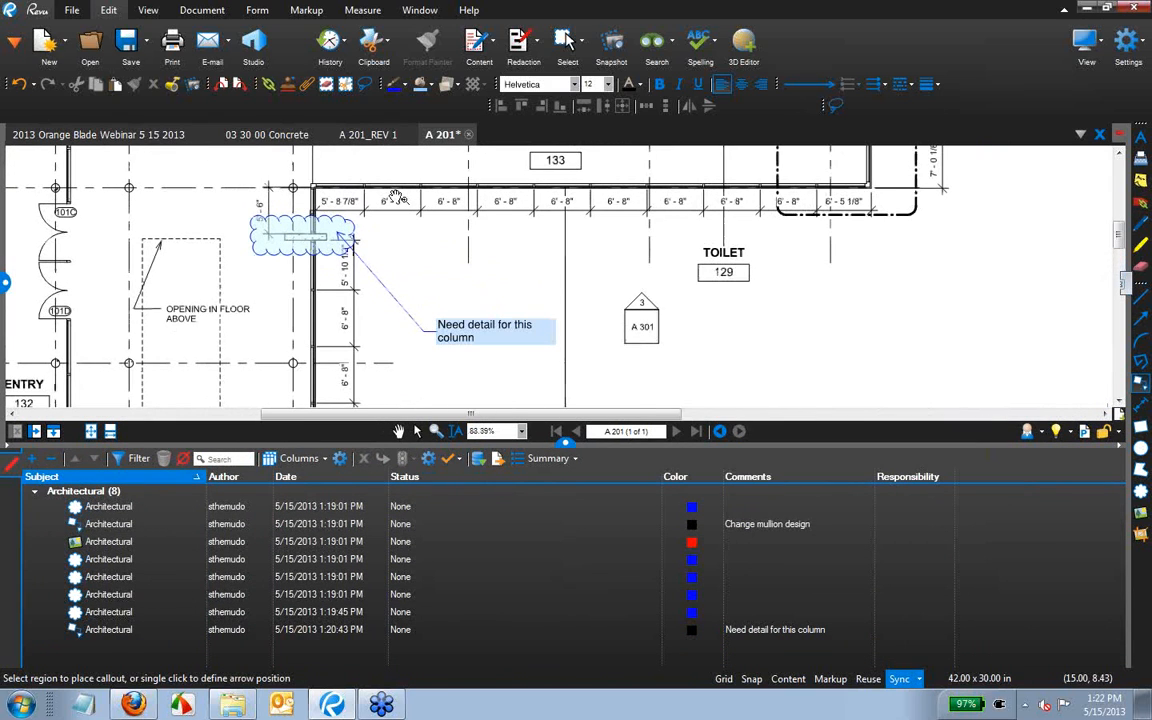
key("Escape")
left_click(295, 230)
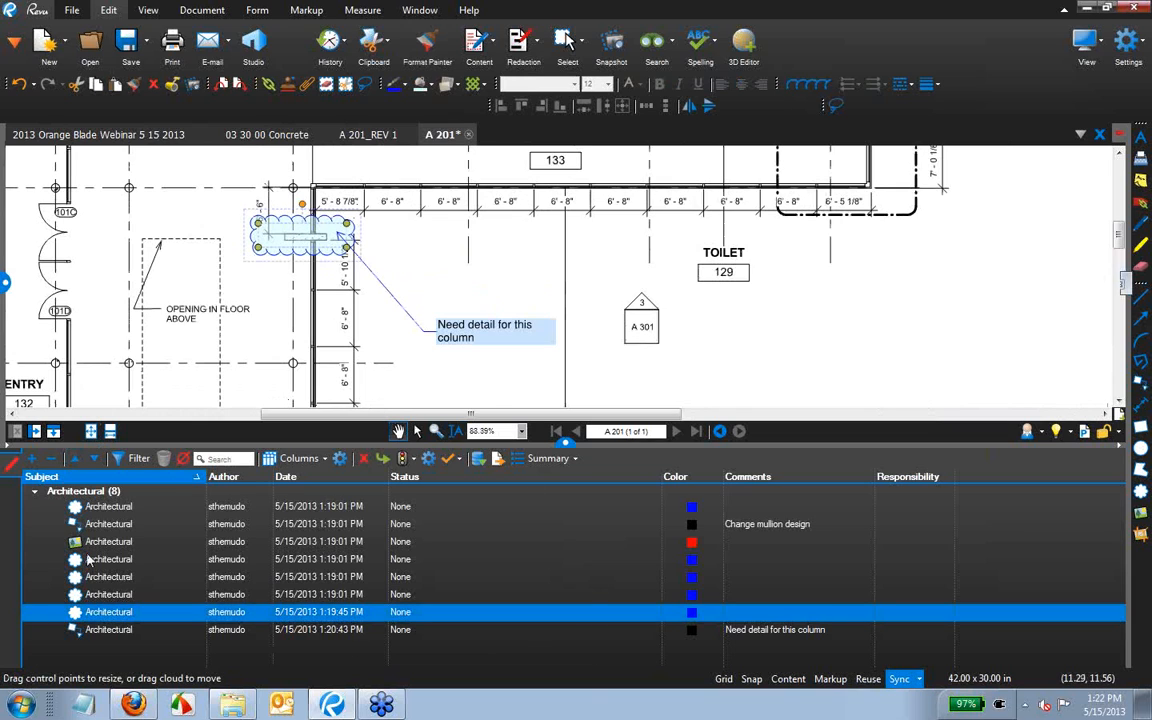
left_click(117, 543)
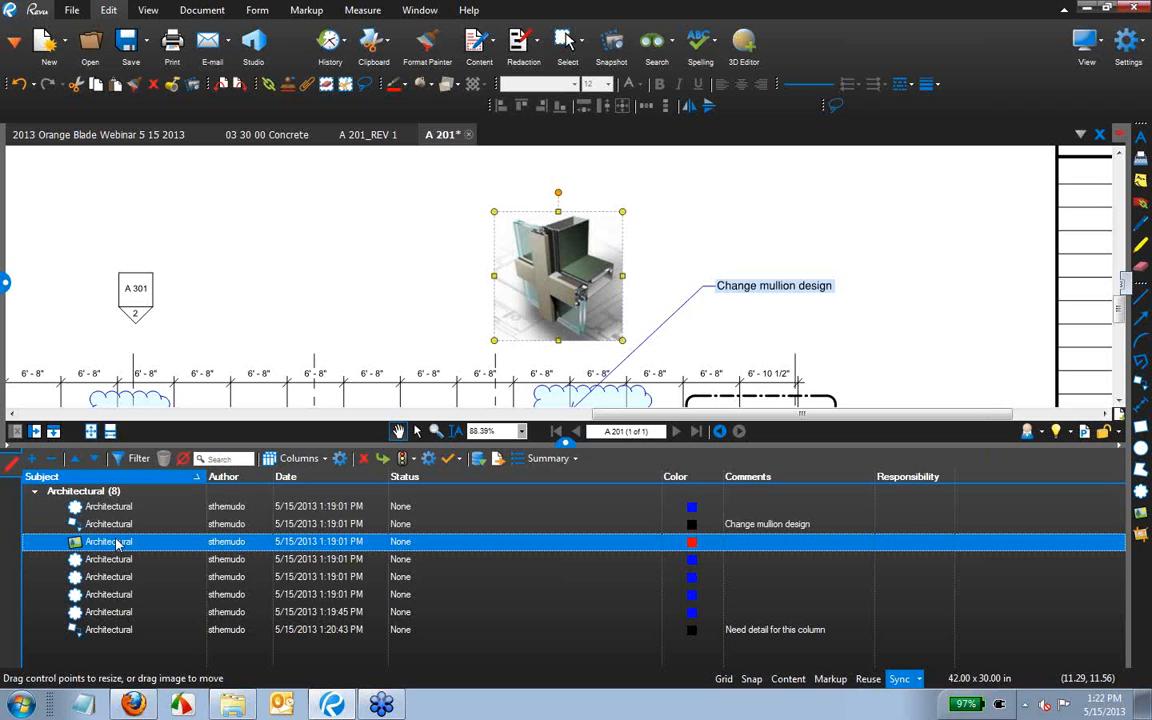
left_click(120, 523)
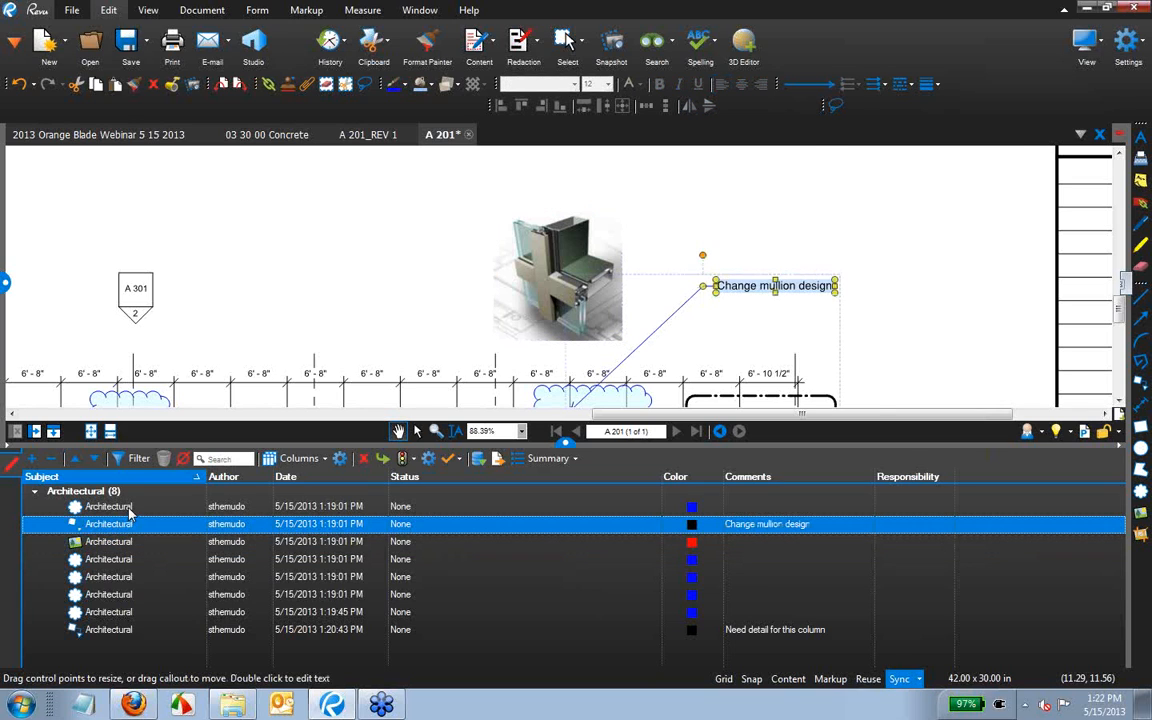
left_click(110, 507)
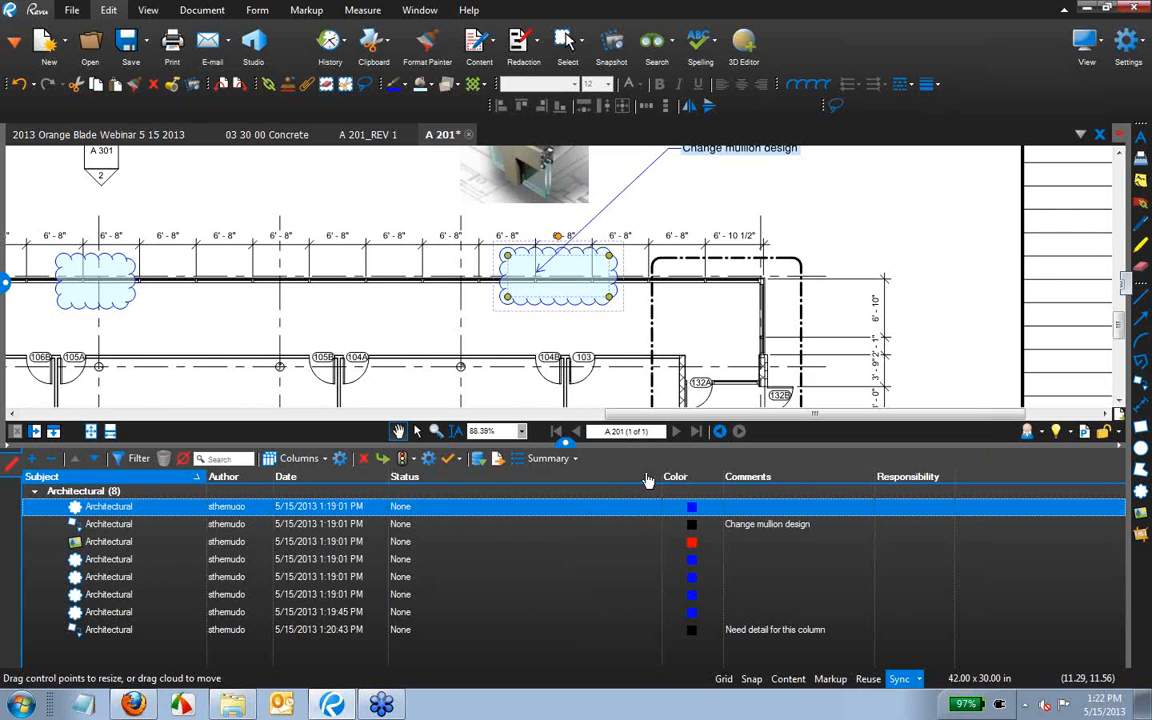
Move the Color column directly after Author in the Markups list, check the available columns, and narrow the Subject column.
left_click_drag(648, 481, 284, 483)
left_click(323, 459)
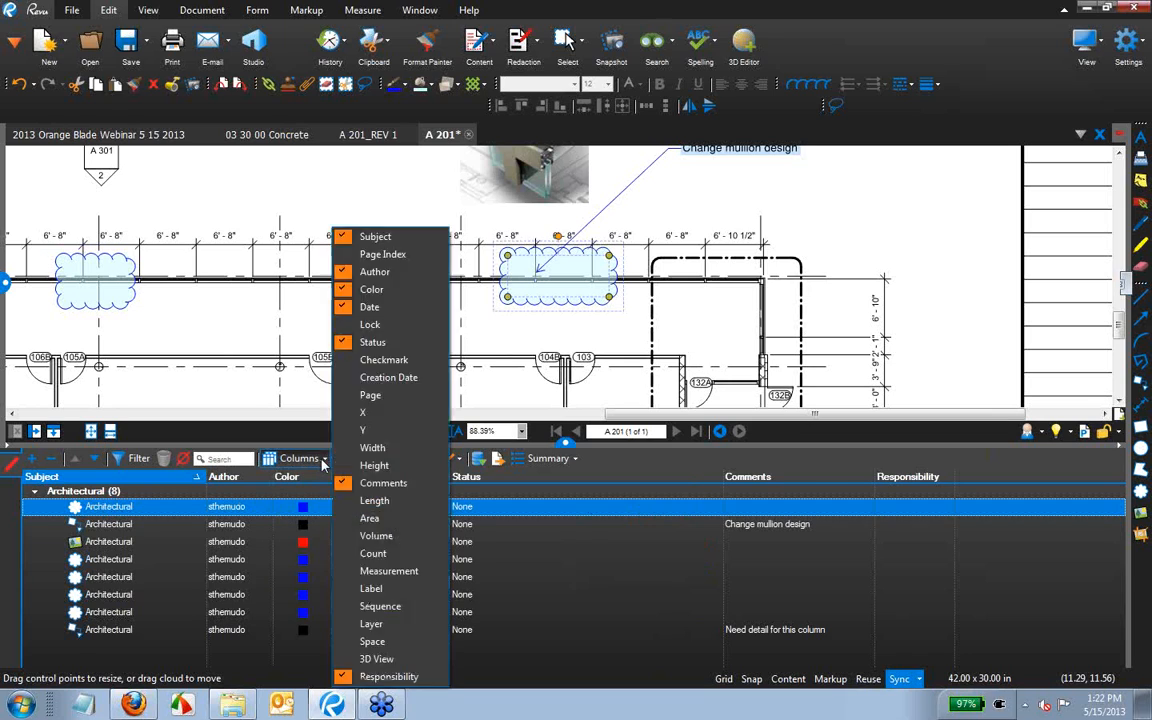
left_click(323, 460)
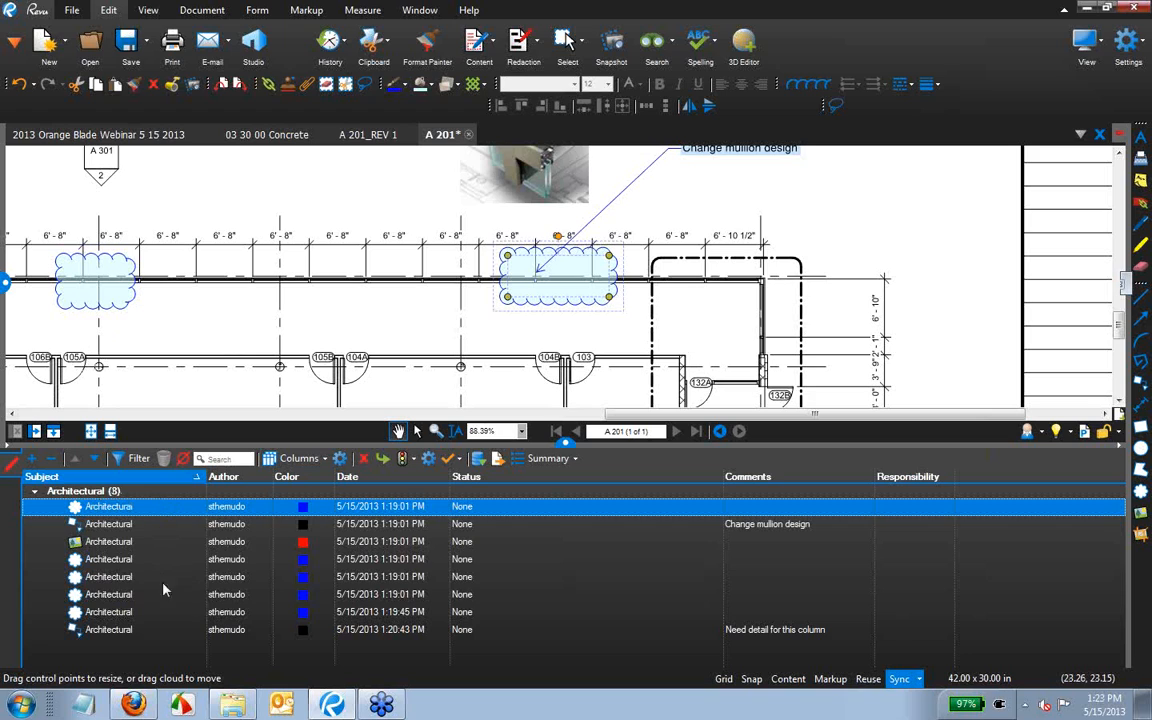
left_click_drag(205, 476, 155, 476)
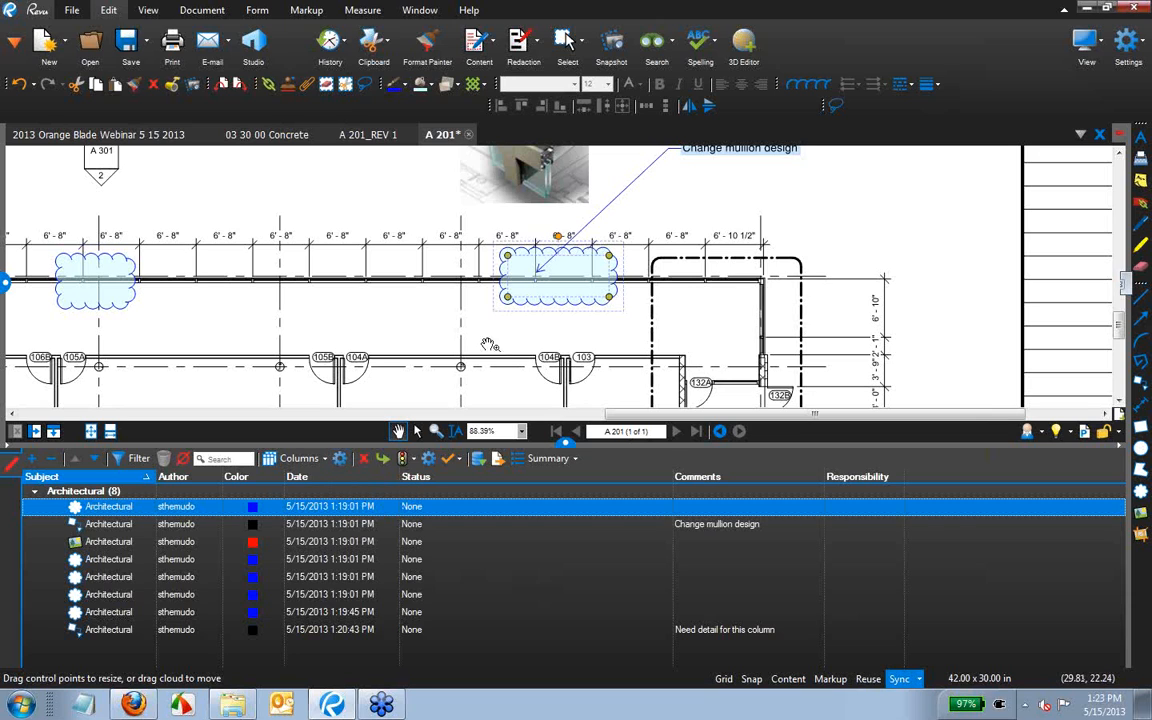
Import the markups from the A 201 Electrical, Mechanical and Plumbing comments PDFs in the Import Comments folder.
scroll(442, 326, "down", 10)
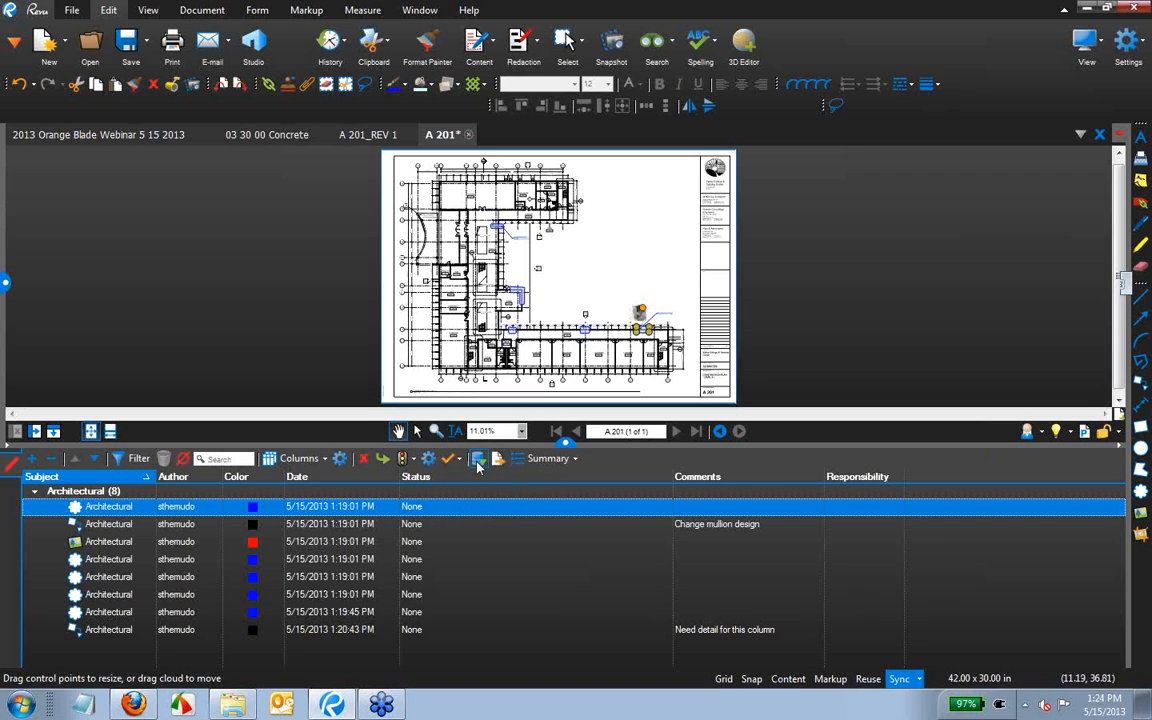
left_click(478, 463)
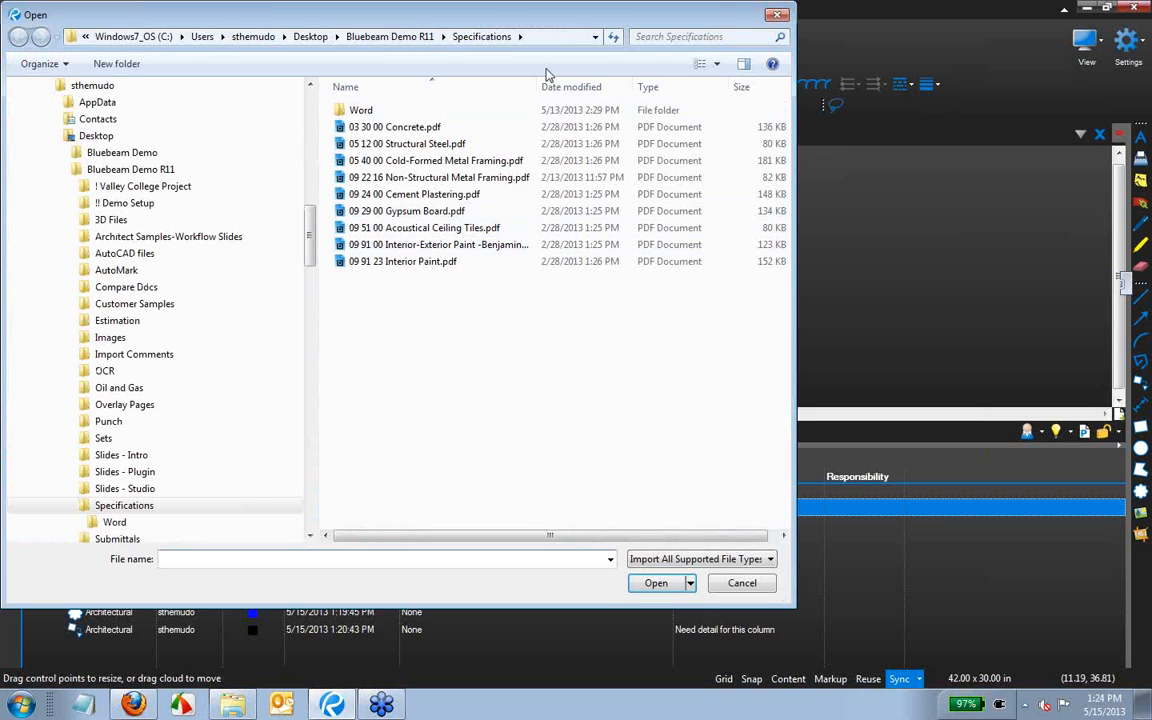
left_click(418, 38)
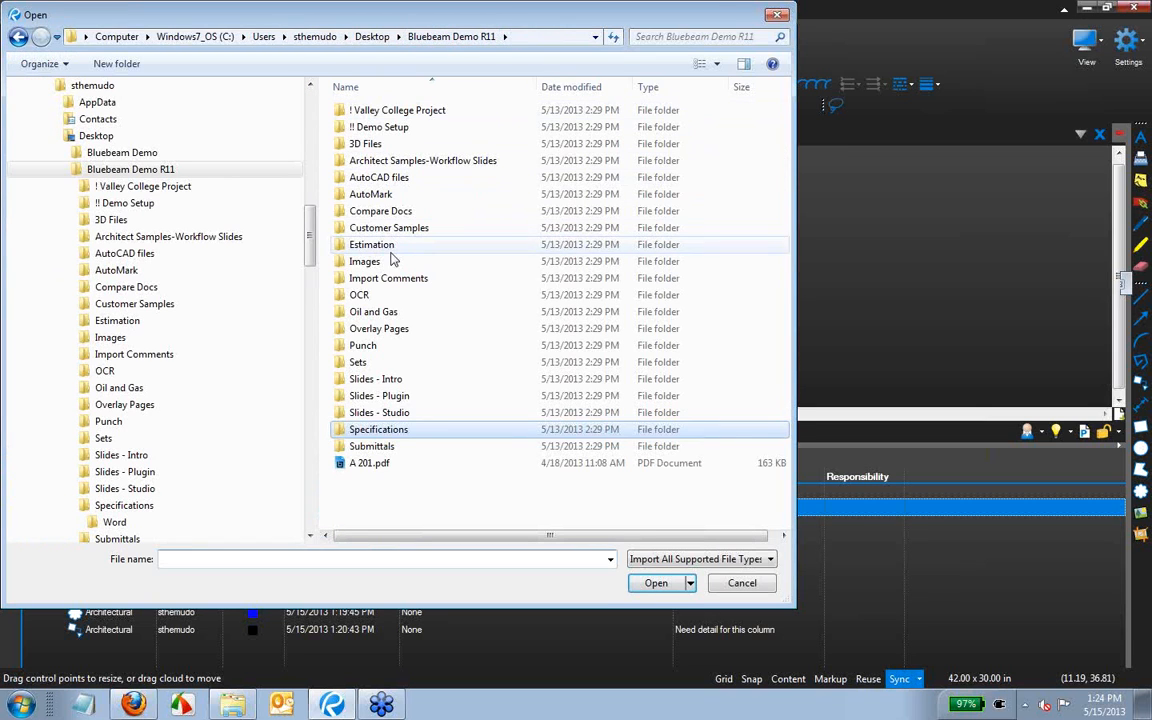
double_click(391, 278)
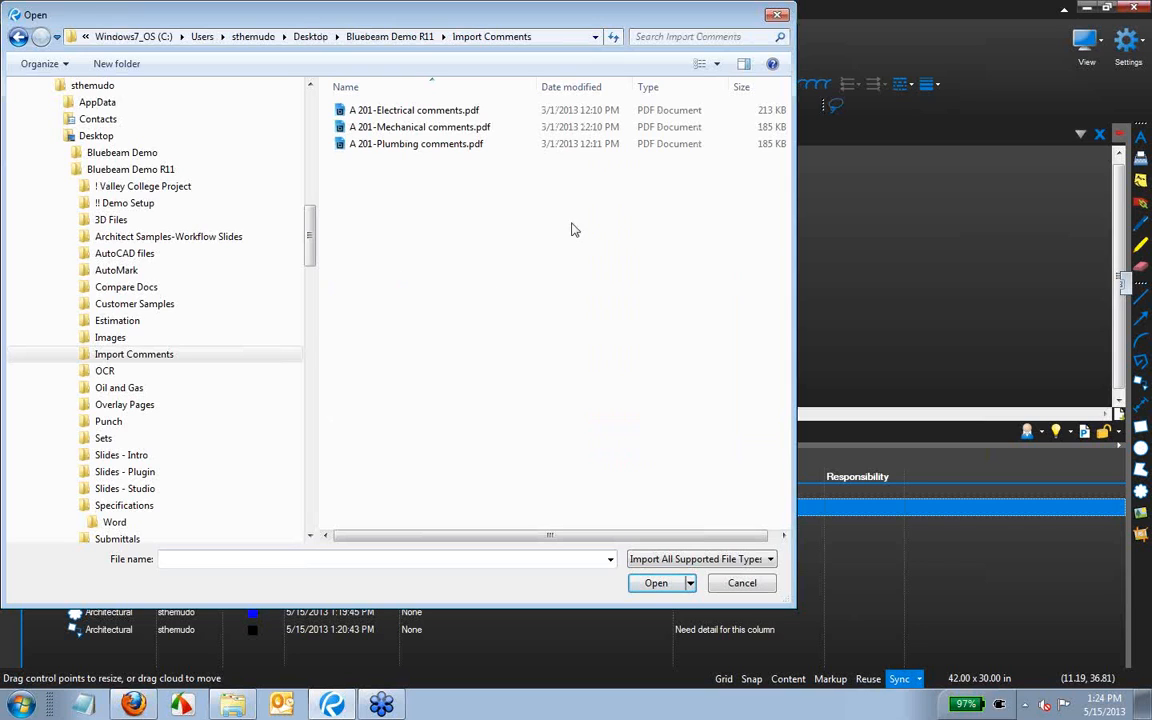
left_click_drag(425, 193, 345, 102)
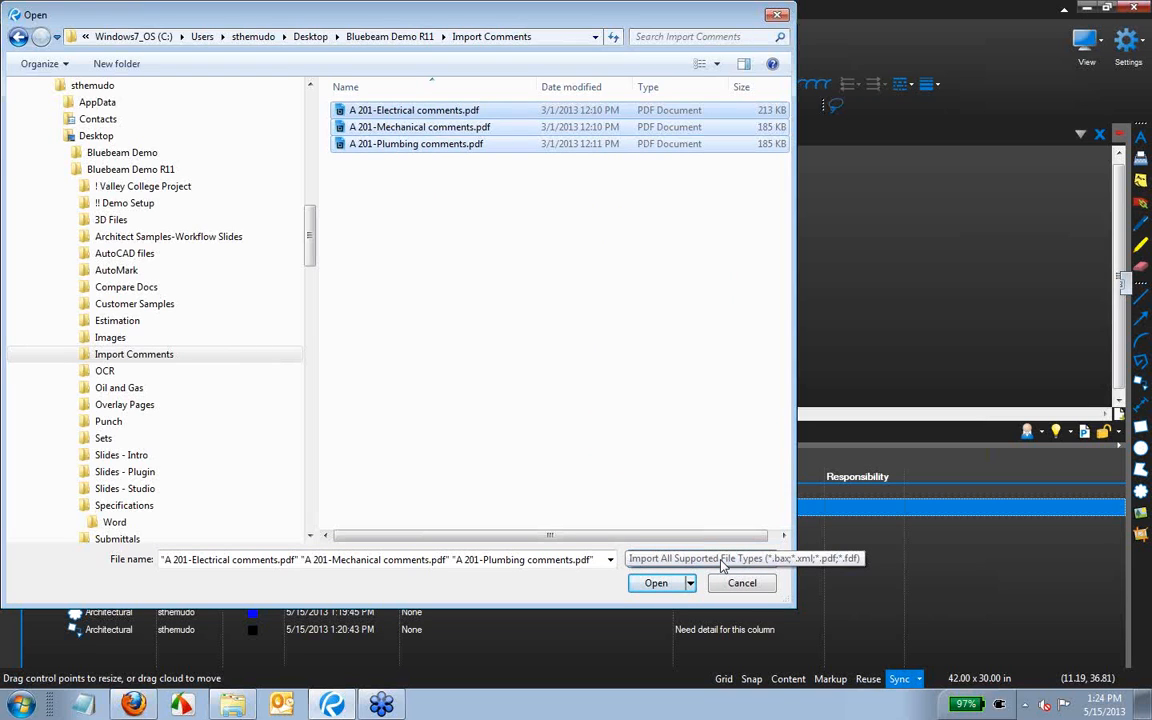
left_click(656, 584)
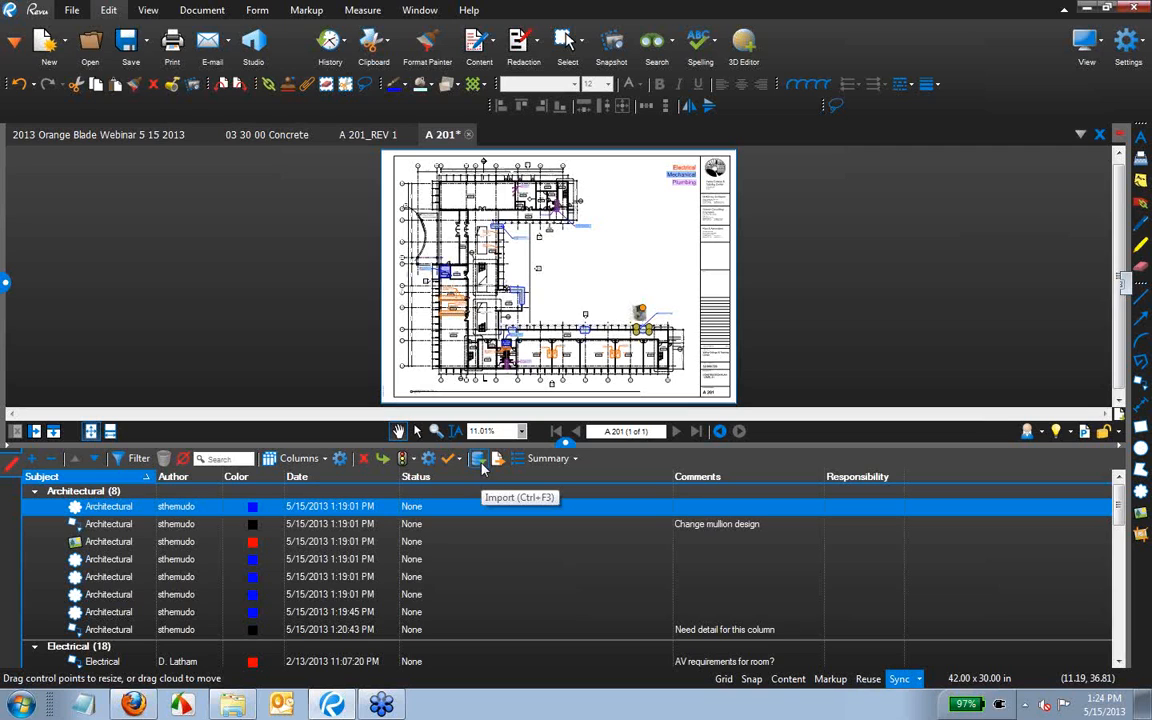
Locate the imported Electrical callout "AV requirements for room?" on the sheet from the Markups list.
scroll(476, 566, "down", 2)
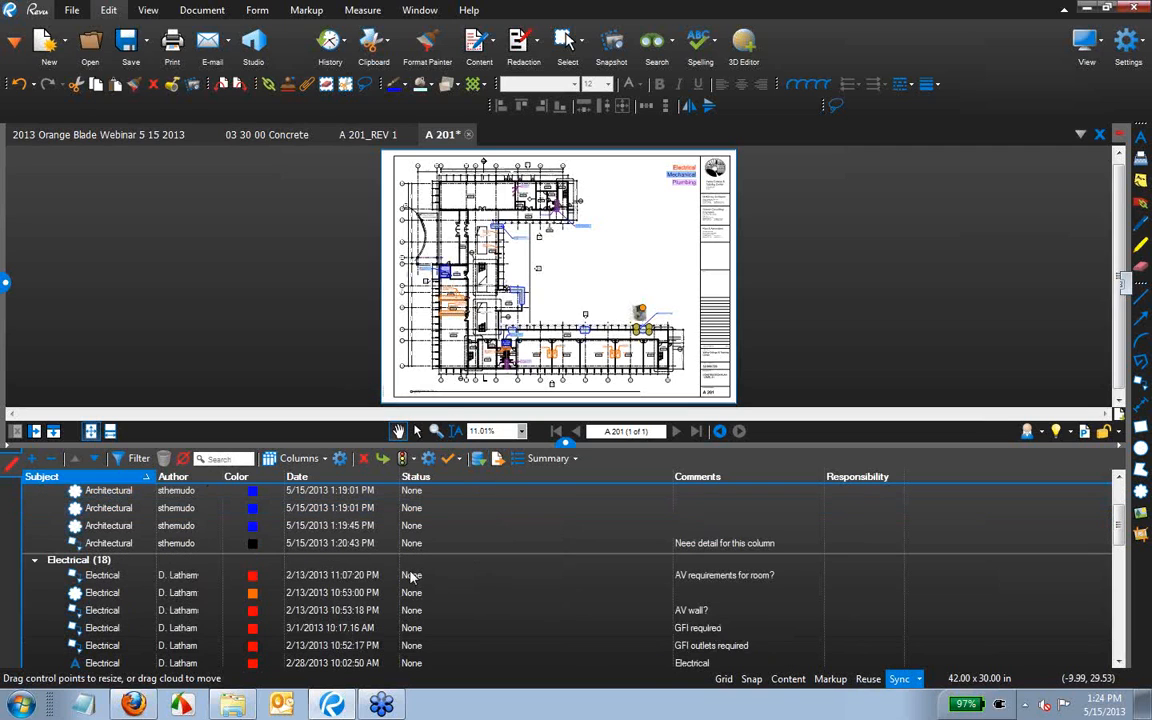
left_click(102, 576)
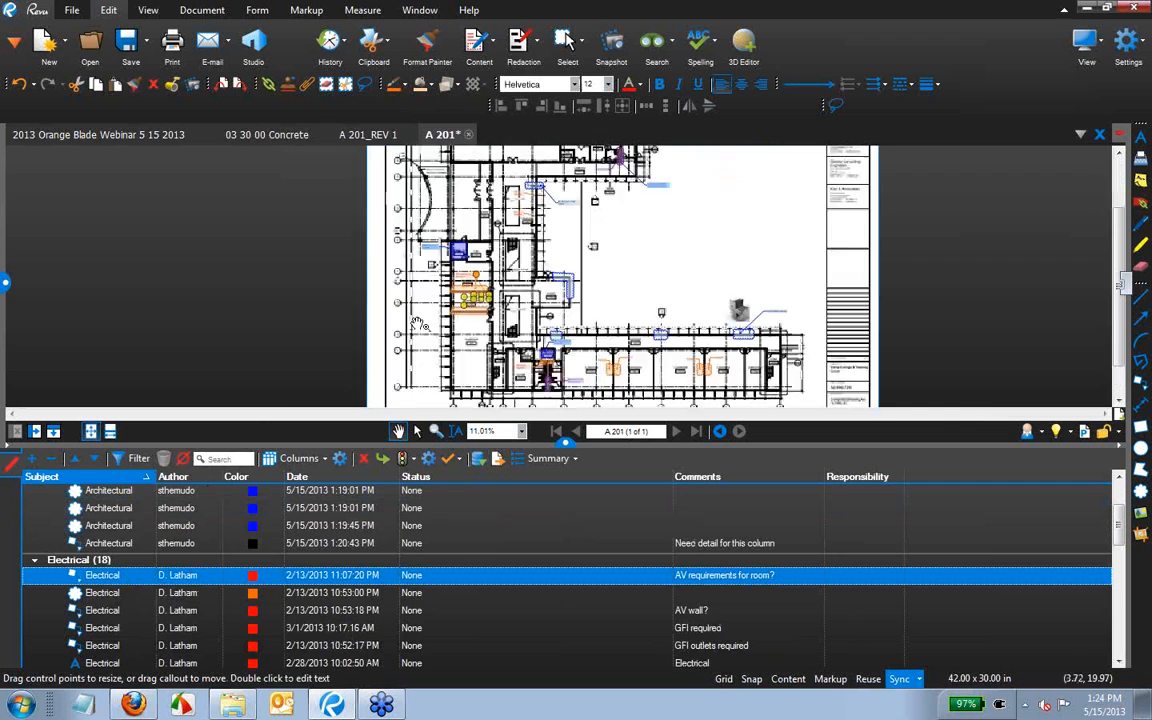
scroll(510, 310, "up", 4)
left_click_drag(445, 269, 262, 328)
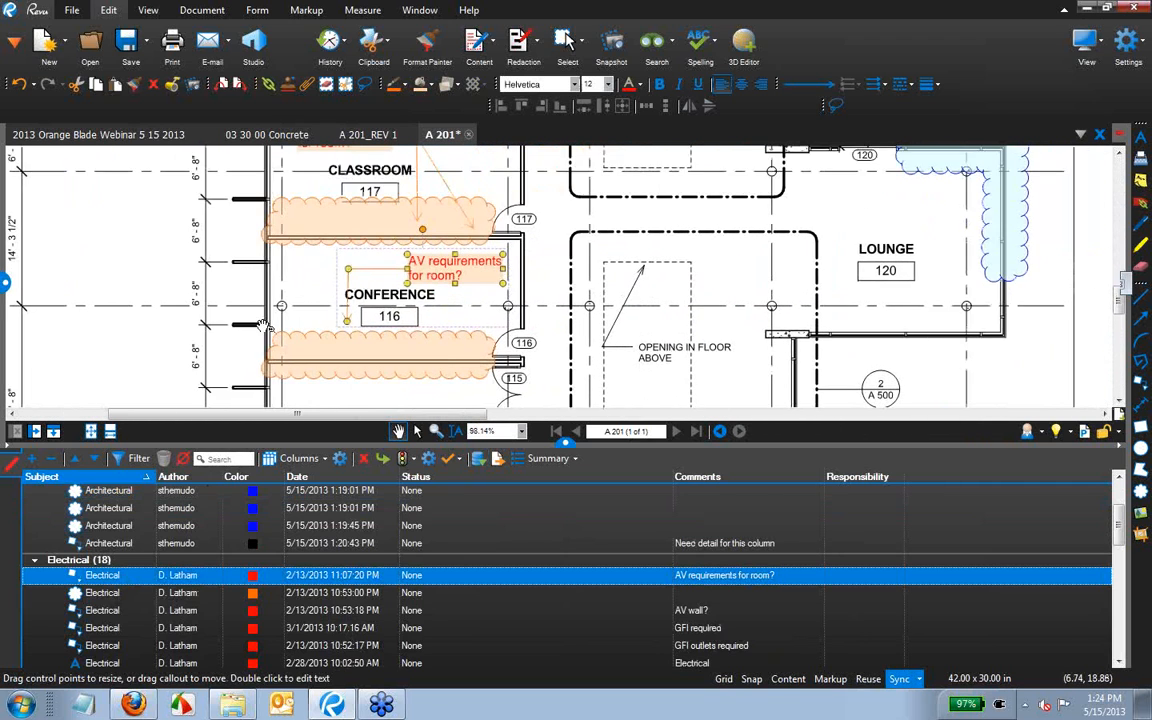
scroll(262, 328, "down", 1)
Go through the Electrical entries that follow in the Markups list one by one, viewing each markup on the sheet.
left_click(115, 594)
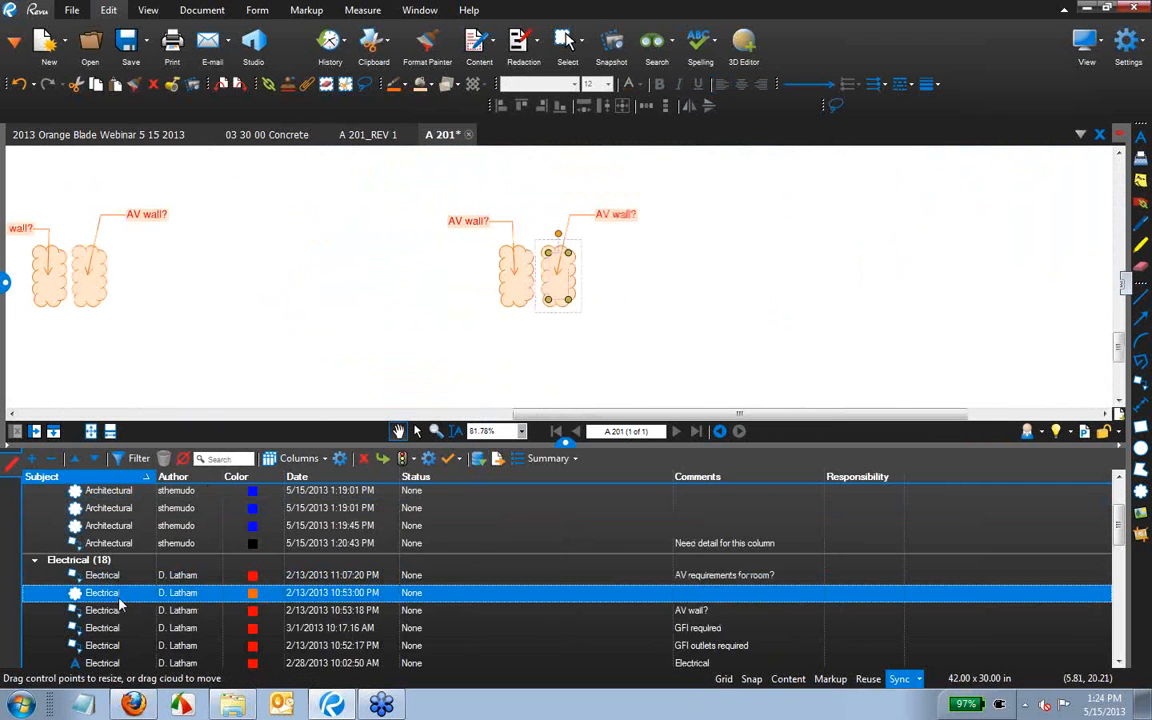
key("Down")
key("Down")
key("Down")
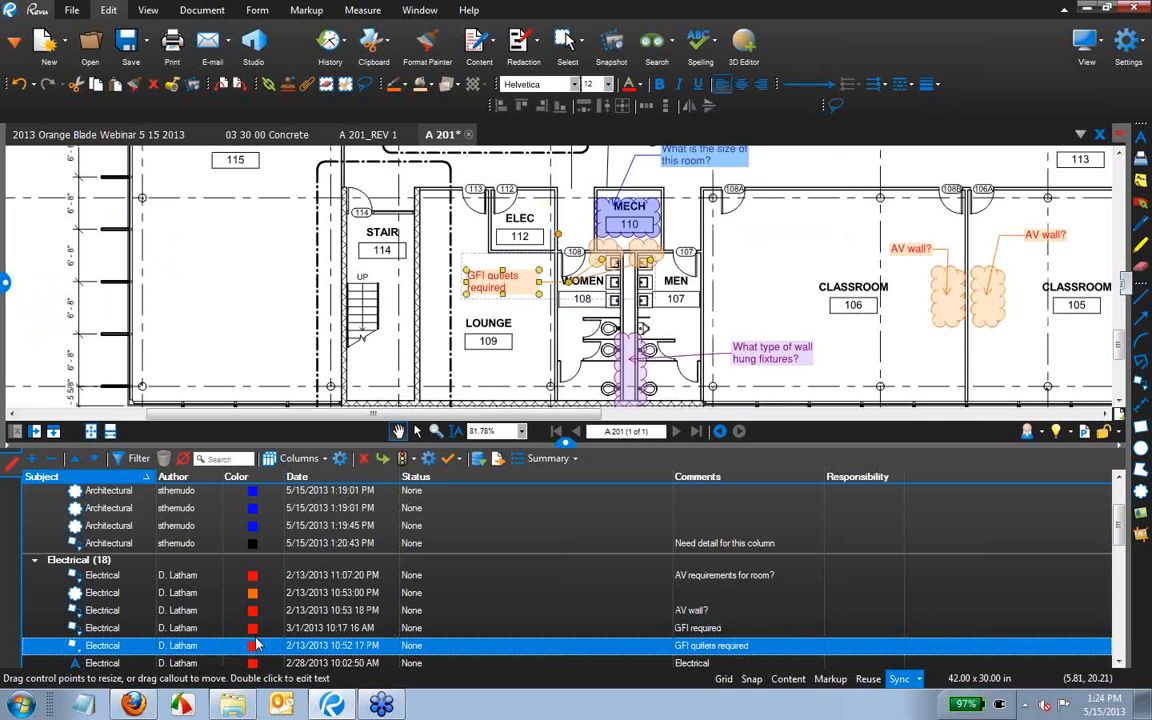
key("Down")
key("Down")
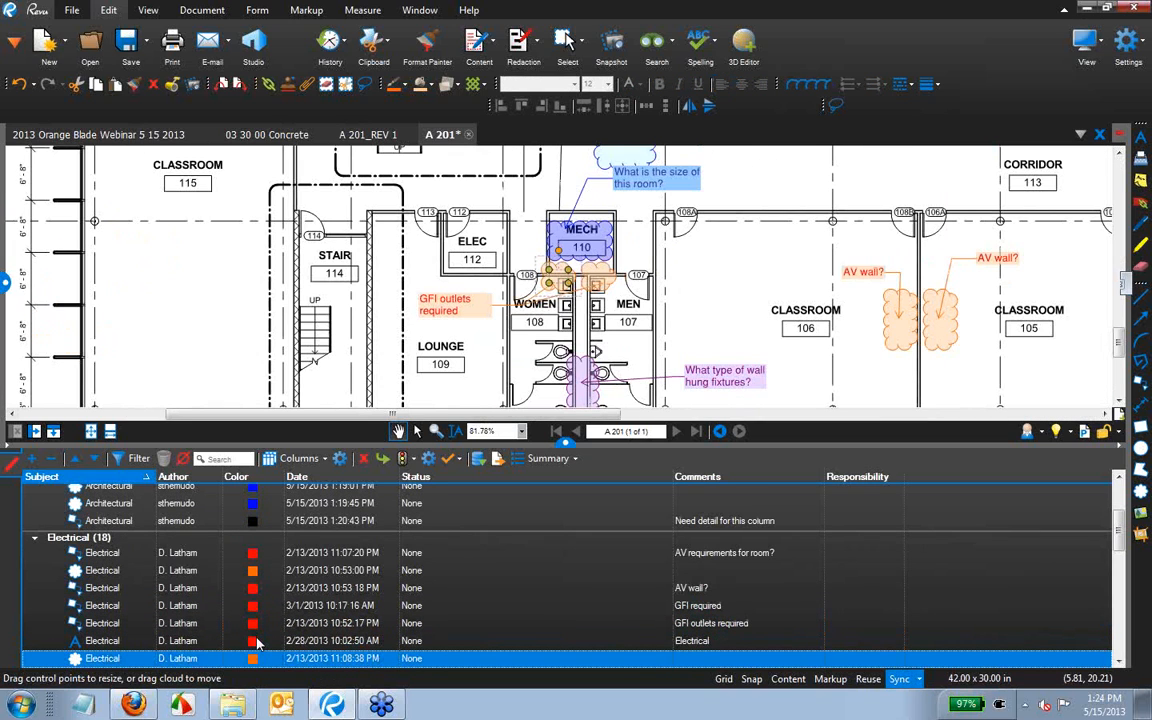
key("Down")
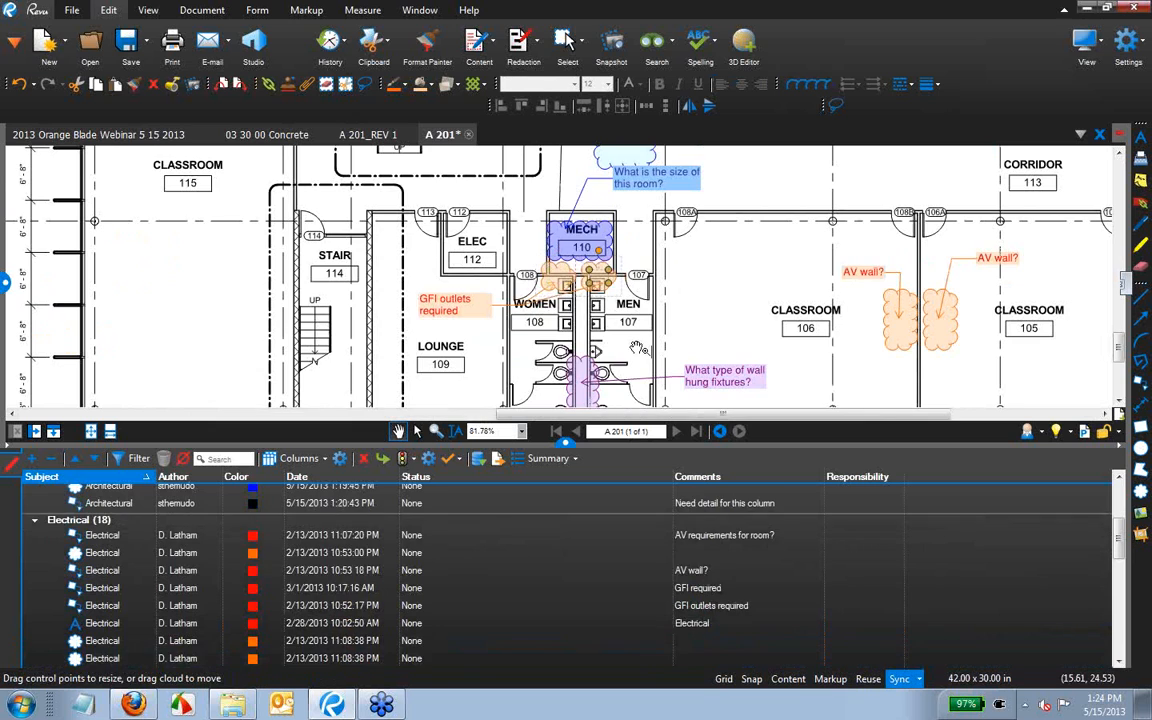
key("Down")
key("Down")
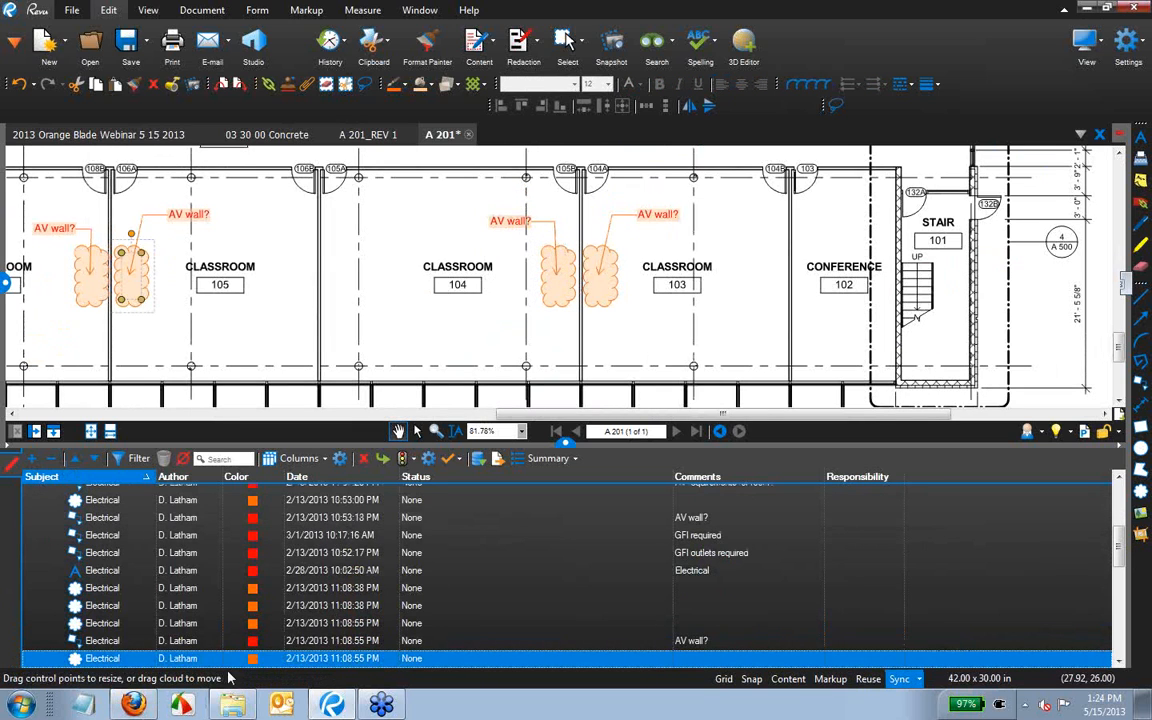
Review the remaining list entries down to the Mechanical and Plumbing groups.
scroll(227, 674, "down", 2)
scroll(150, 610, "up", 3)
scroll(109, 548, "down", 2)
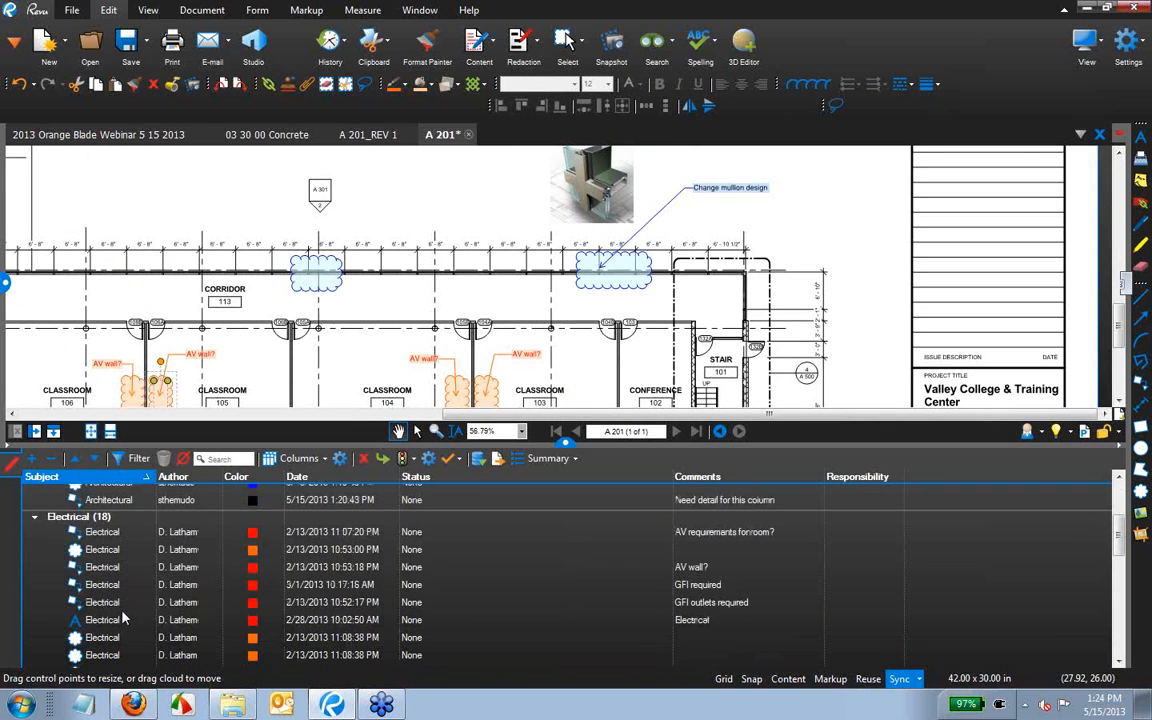
scroll(134, 531, "down", 8)
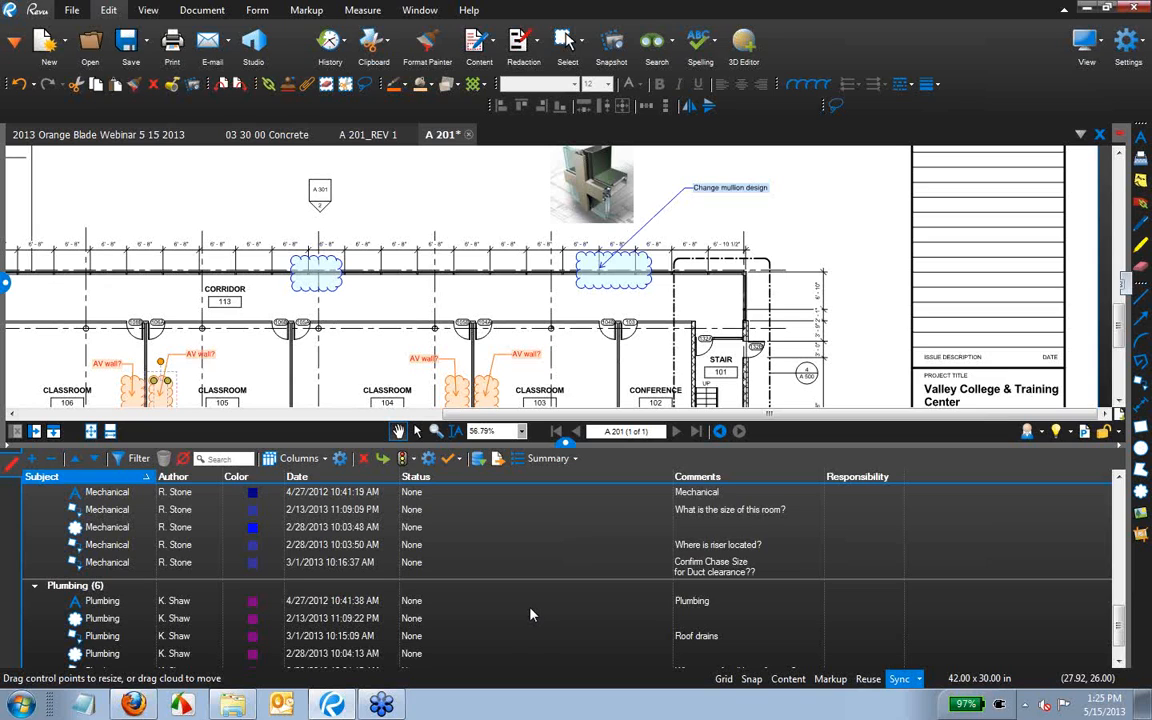
Hide the Color column in the Markups list and widen the Subject column.
left_click(324, 459)
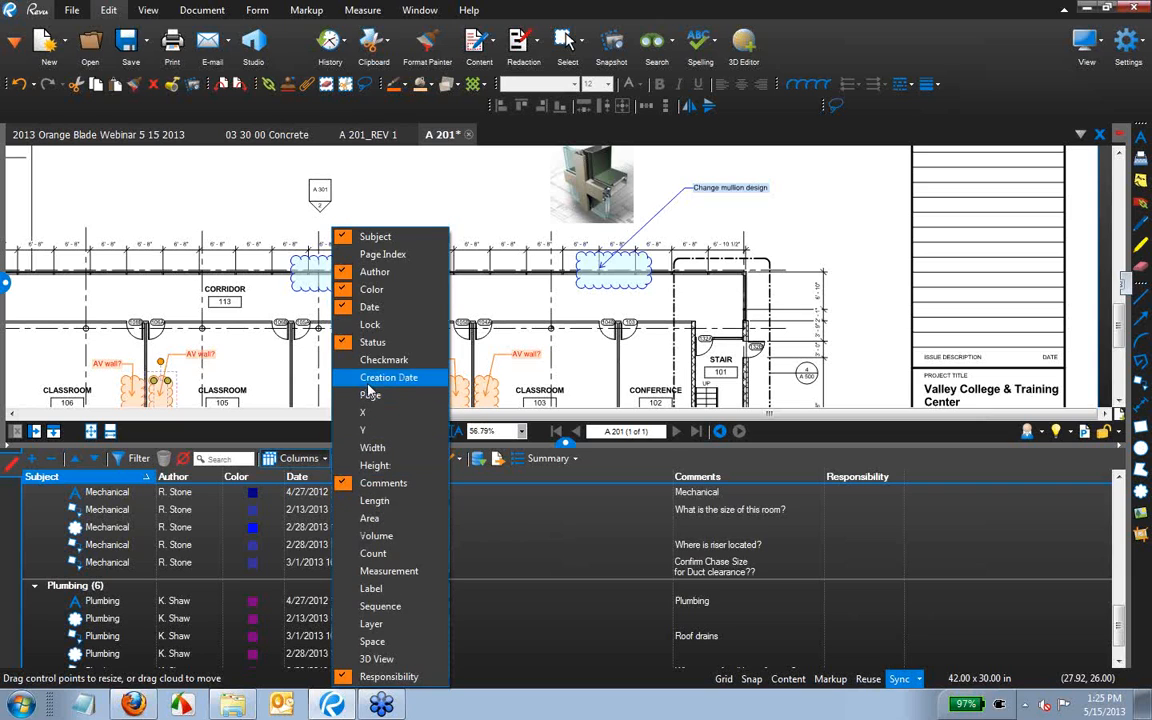
left_click(372, 289)
left_click_drag(154, 477, 176, 477)
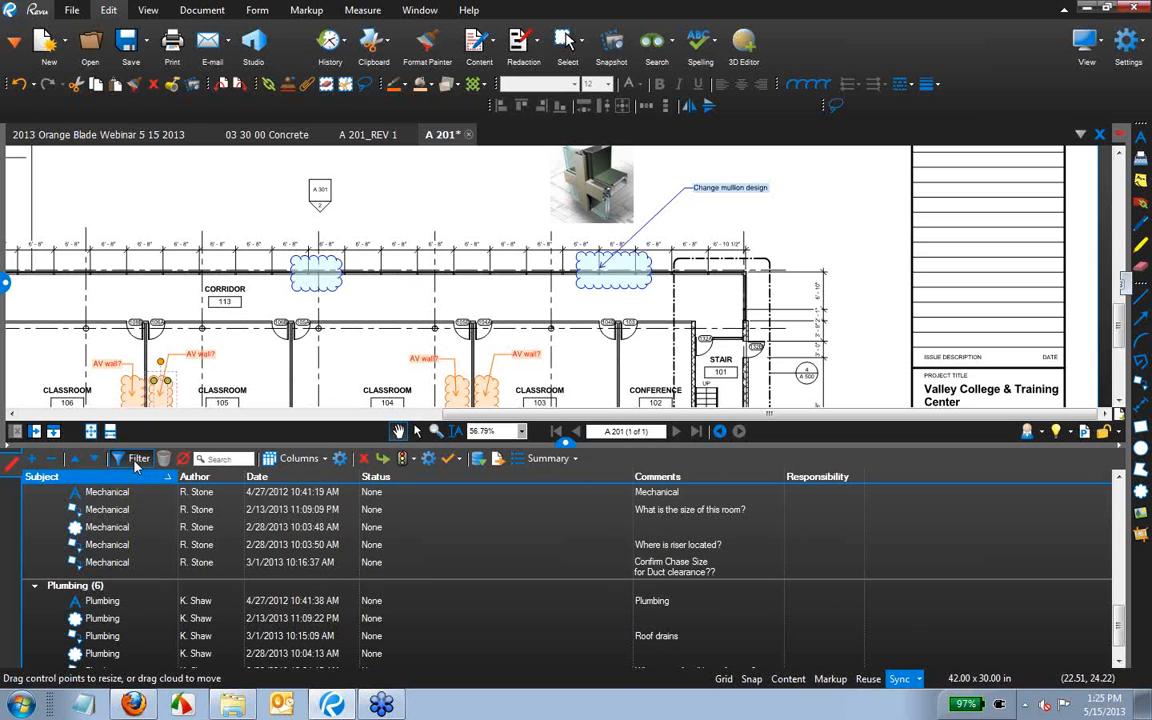
Turn on filtering in the Markups list, filter the Subject to Electrical and examine the filtered markups on the sheet.
left_click(136, 462)
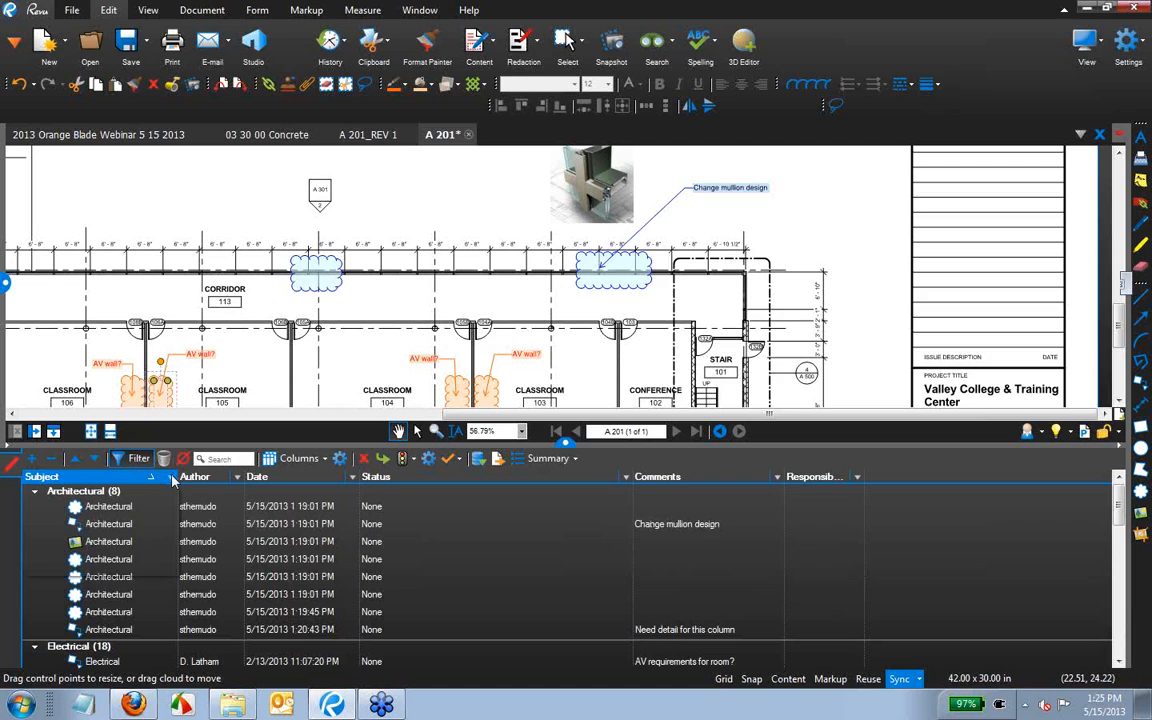
left_click(172, 478)
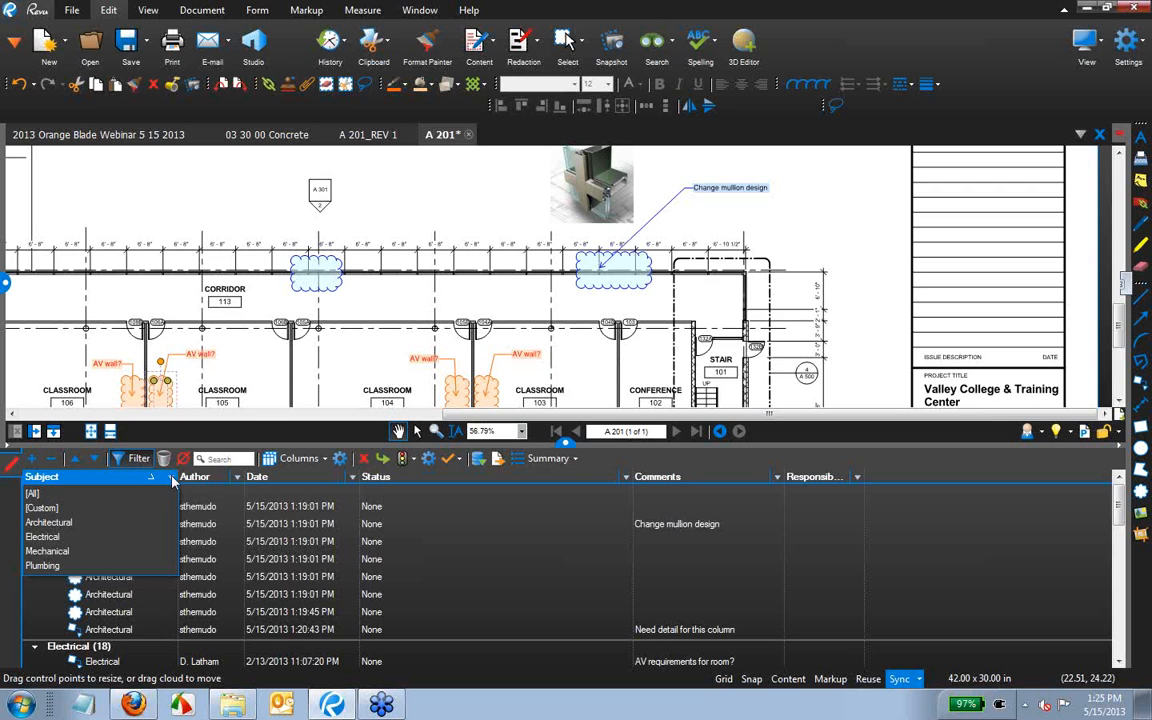
left_click(44, 537)
scroll(360, 312, "down", 3)
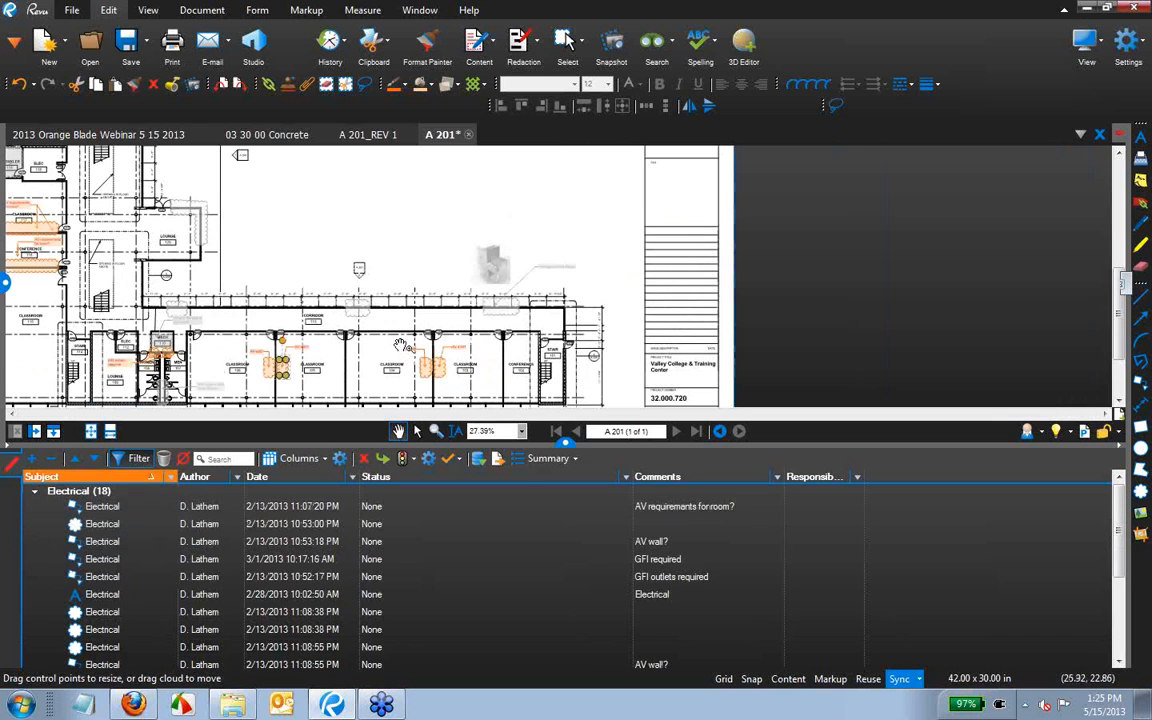
left_click_drag(385, 371, 703, 330)
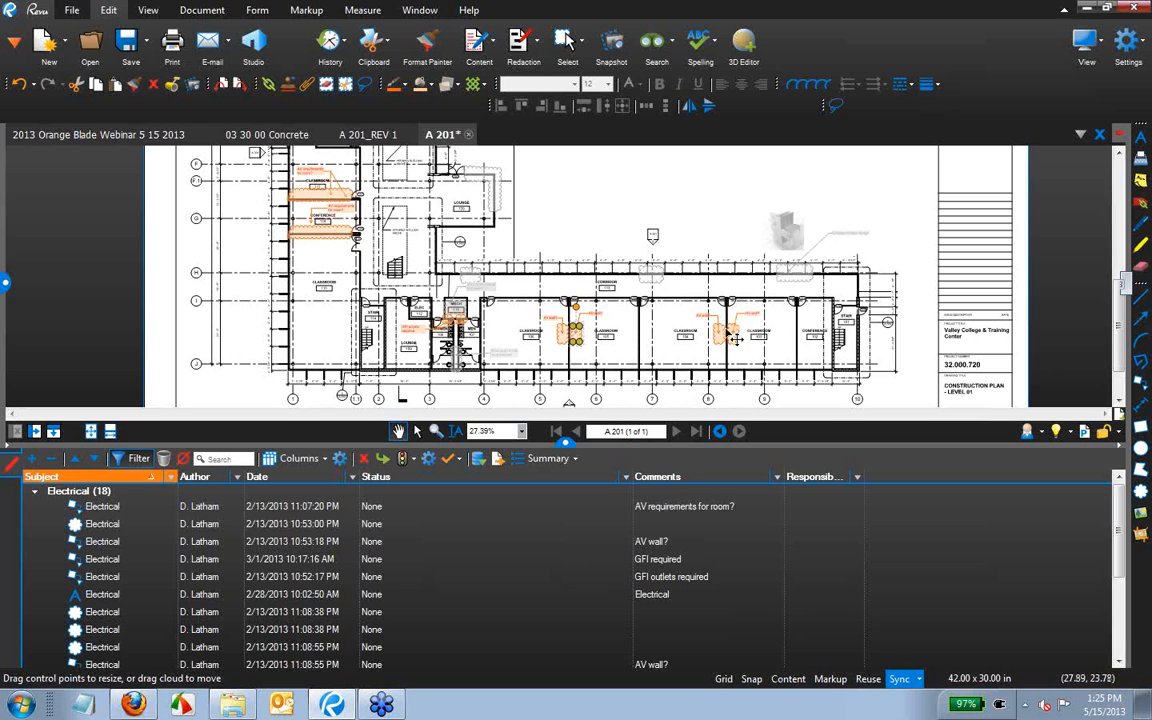
scroll(576, 351, "up", 5)
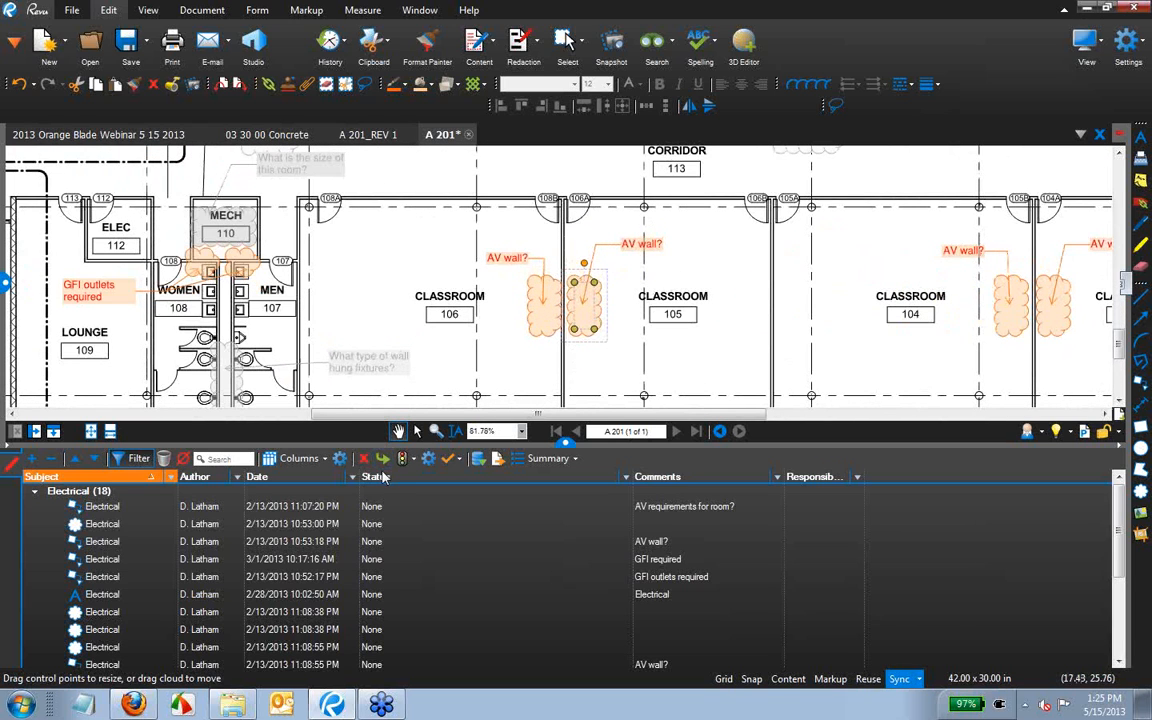
Set the status of the first Electrical callout to Accepted and of the cloud entry below it to Cancelled.
left_click(377, 507)
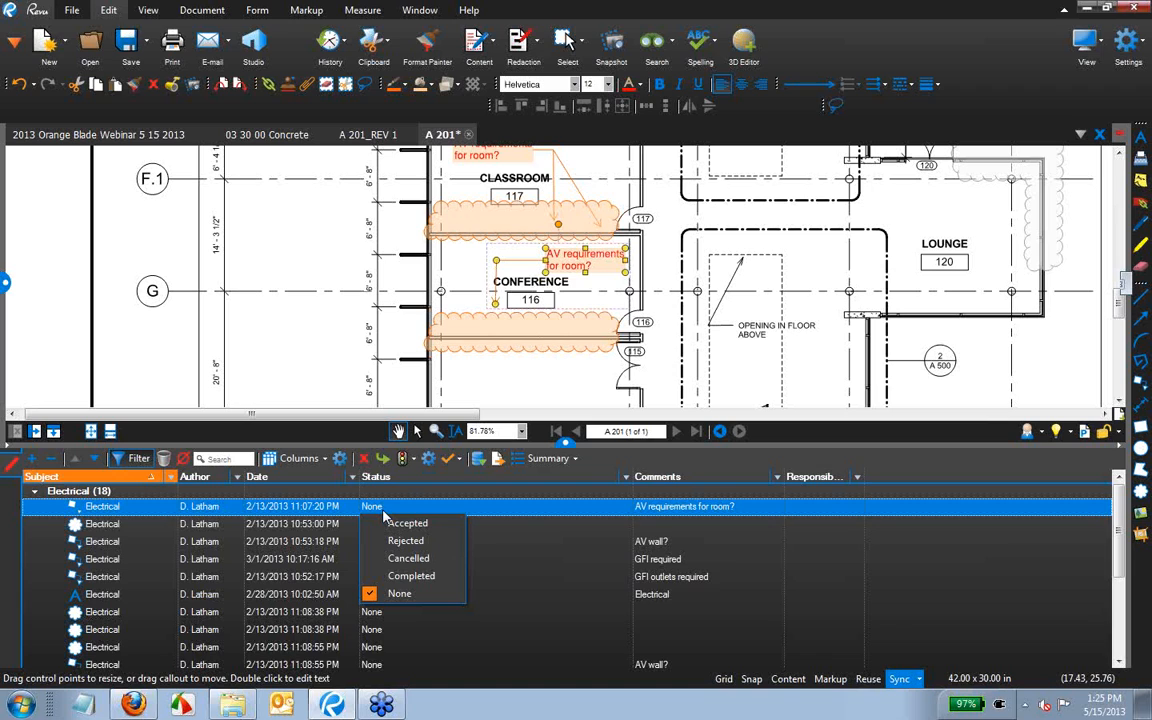
left_click(386, 530)
left_click(372, 524)
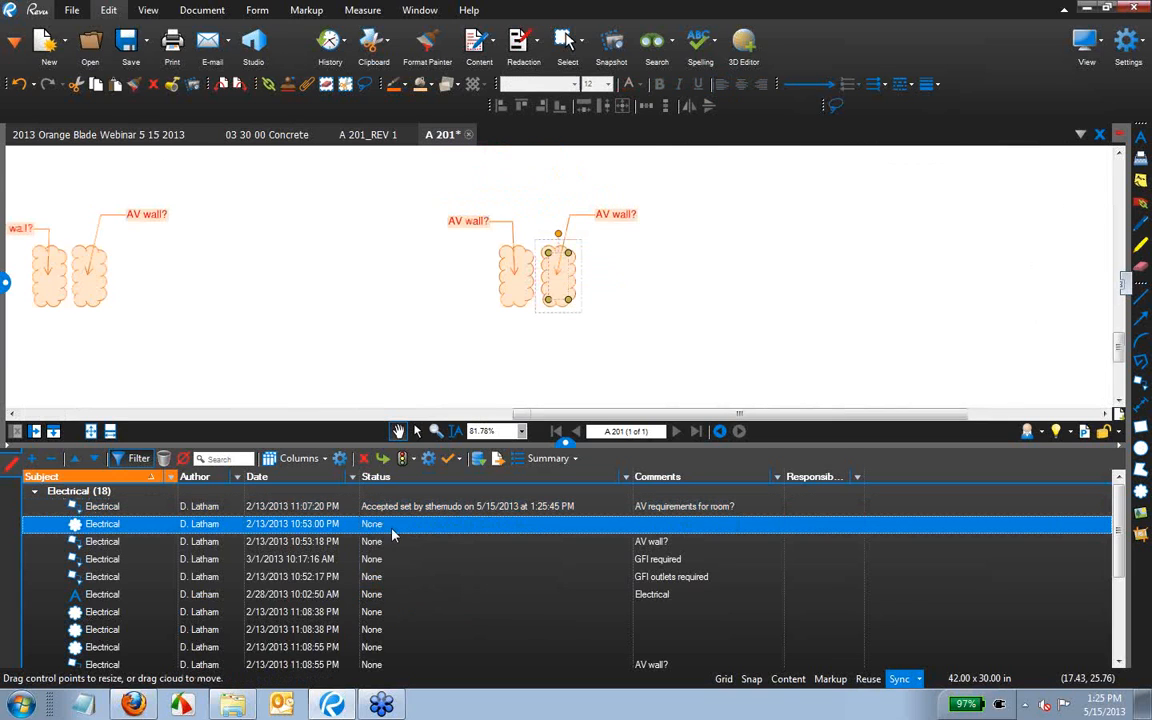
left_click(404, 577)
Add further statuses to the same Electrical cloud entry: Completed, Accepted and again Completed.
left_click(372, 524)
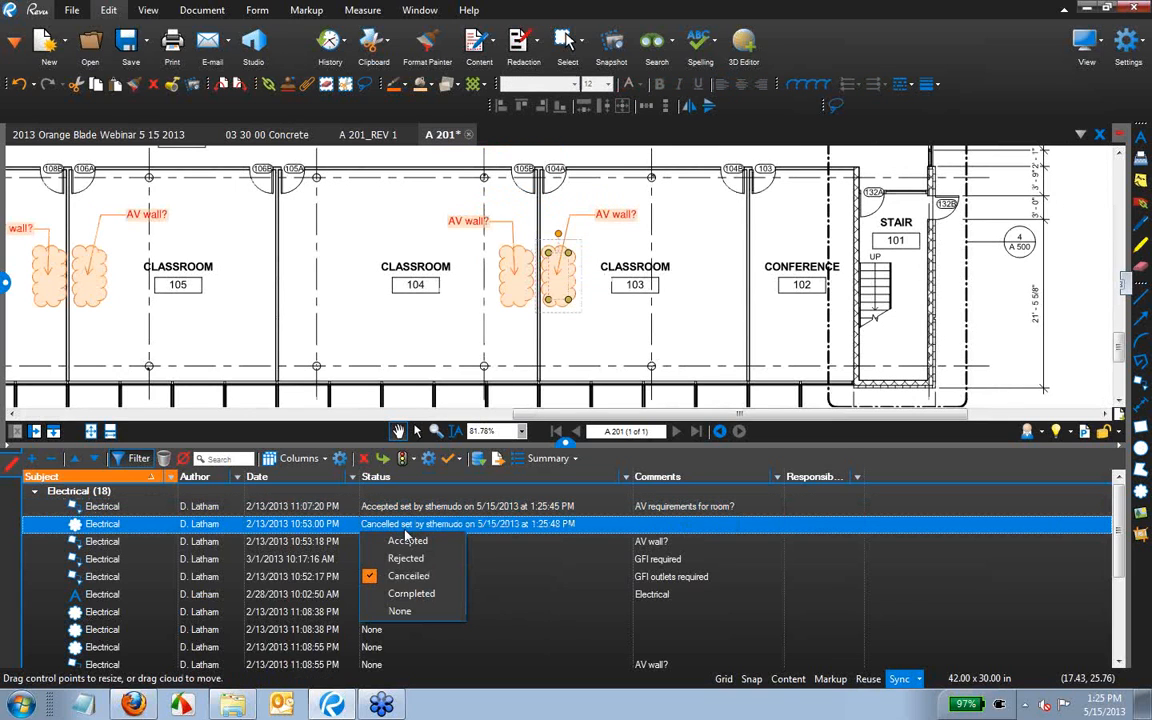
left_click(408, 594)
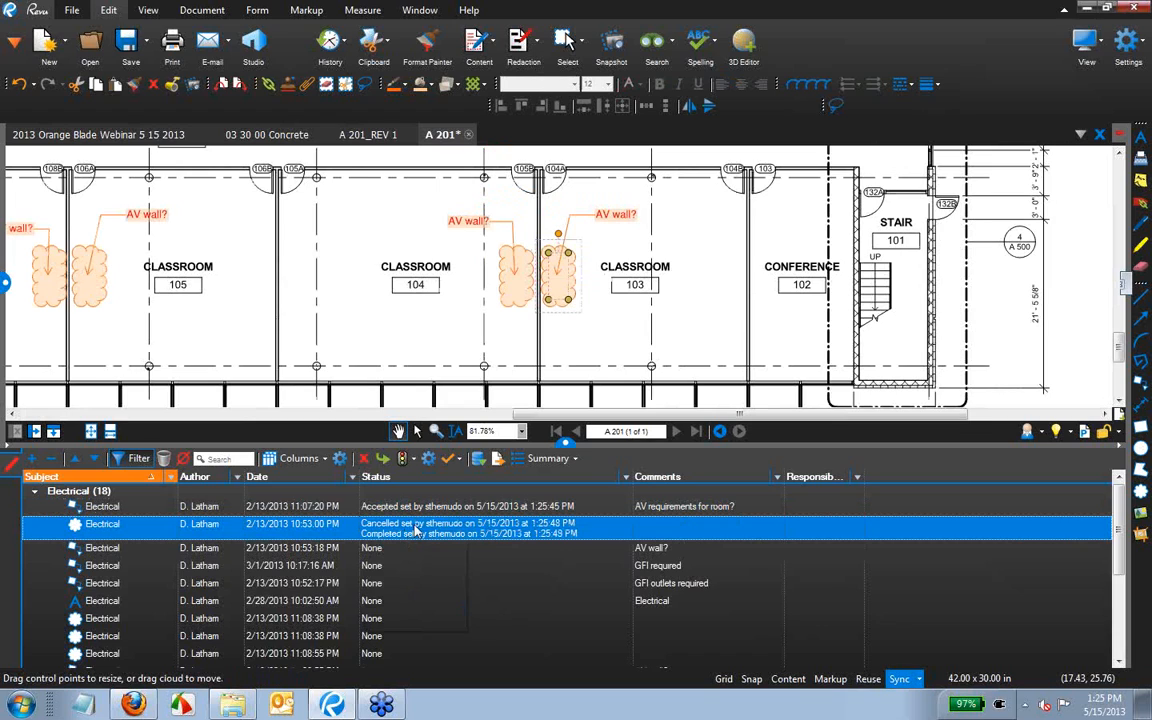
left_click(418, 530)
left_click(408, 550)
left_click(416, 538)
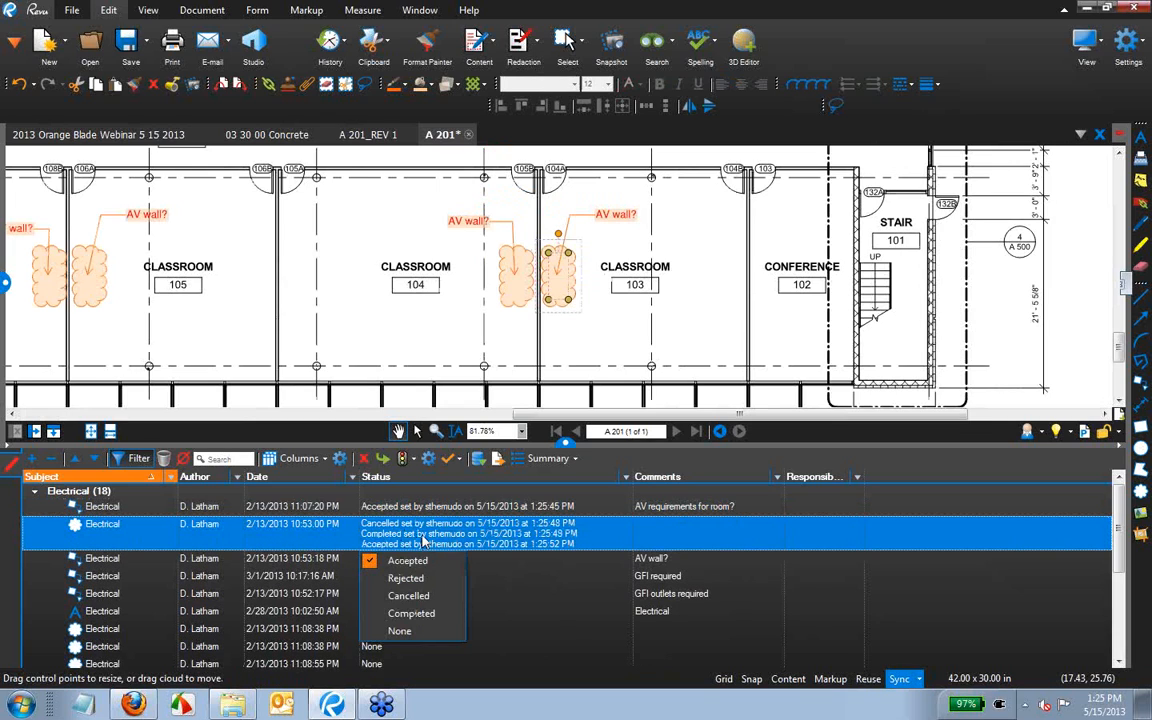
left_click(419, 613)
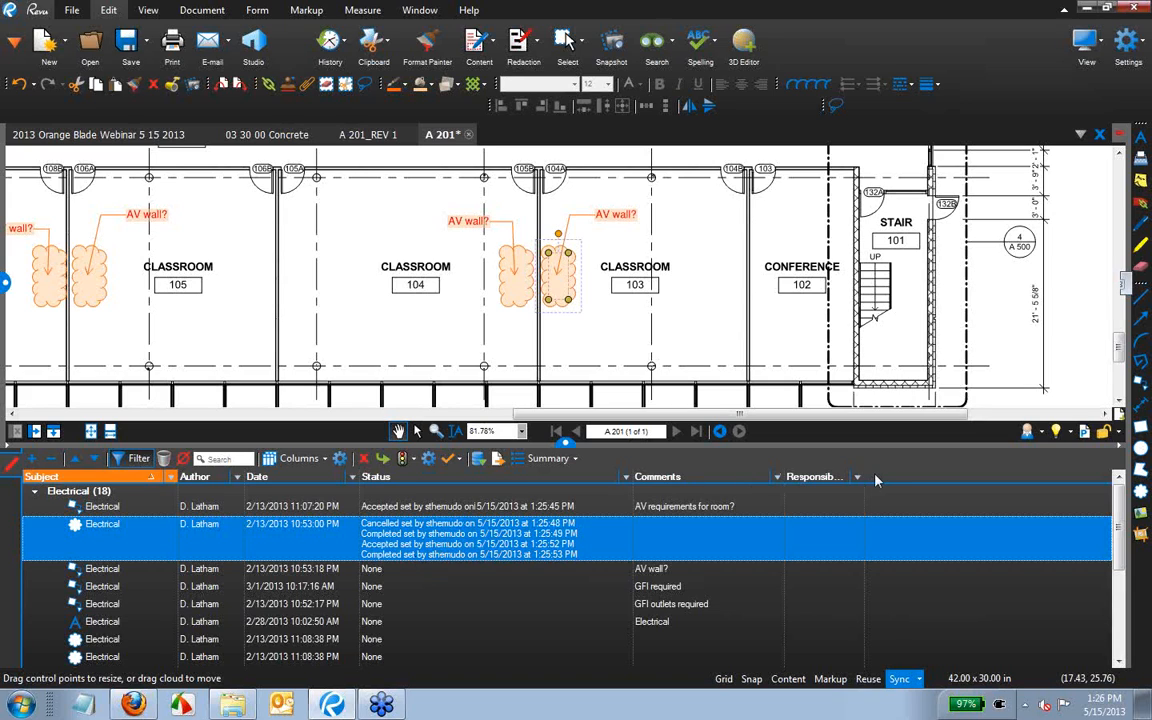
Widen the Responsibility column in the Markups list so its full heading fits.
left_click_drag(862, 476, 904, 477)
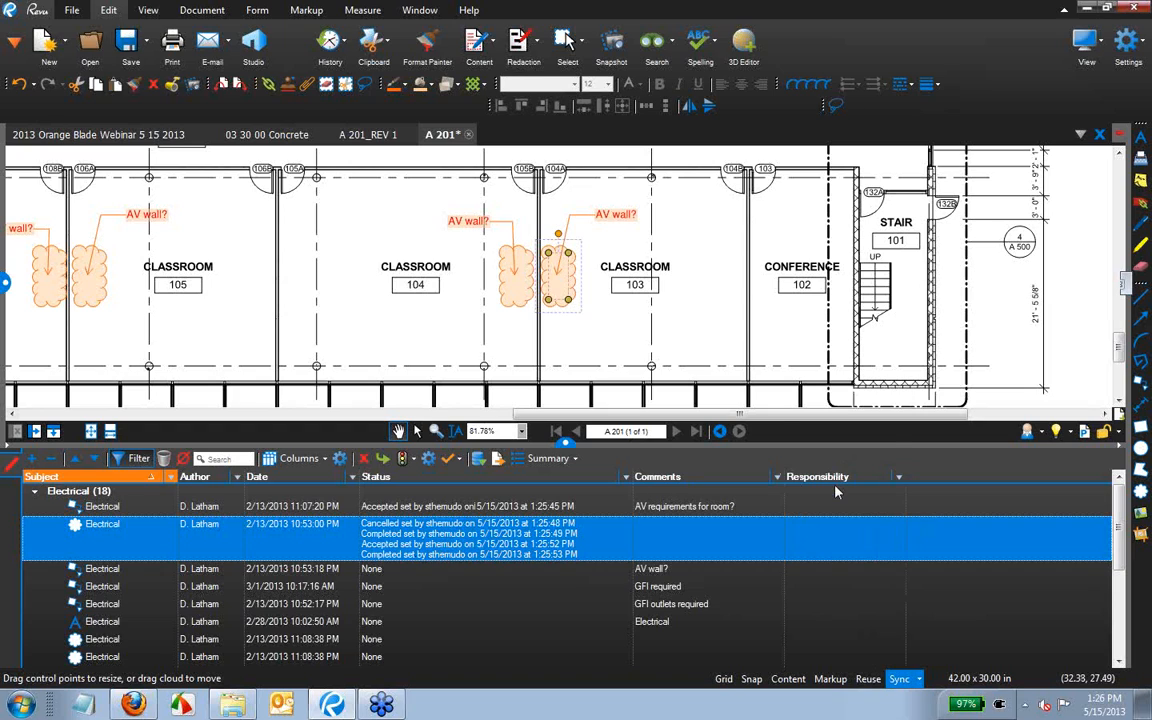
key("ctrl")
key("ctrl")
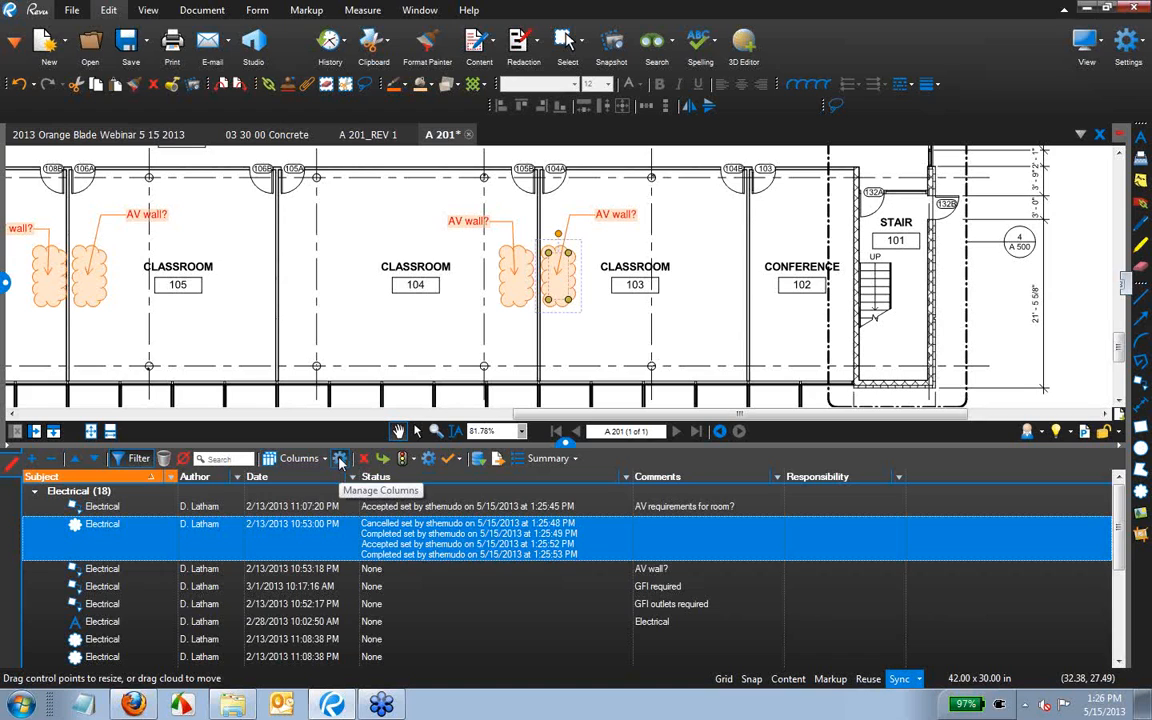
Examine the choice options and their subjects defined for the custom Responsibility column in the column management settings.
left_click(340, 459)
left_click(494, 210)
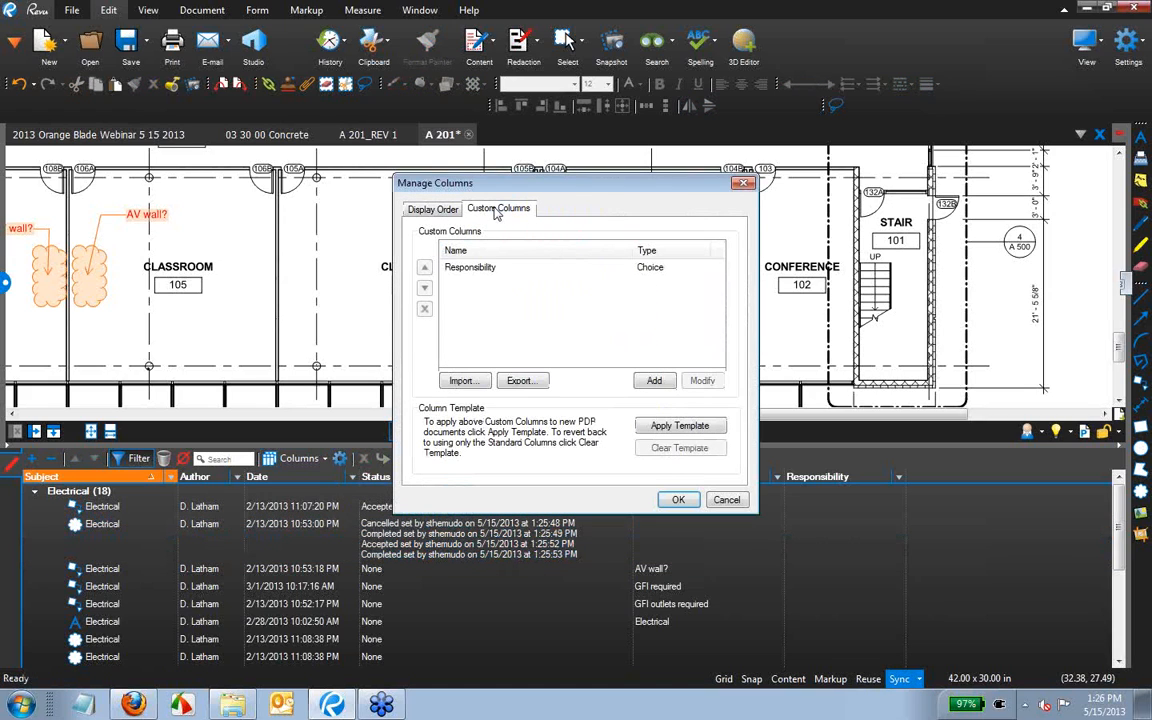
left_click(514, 265)
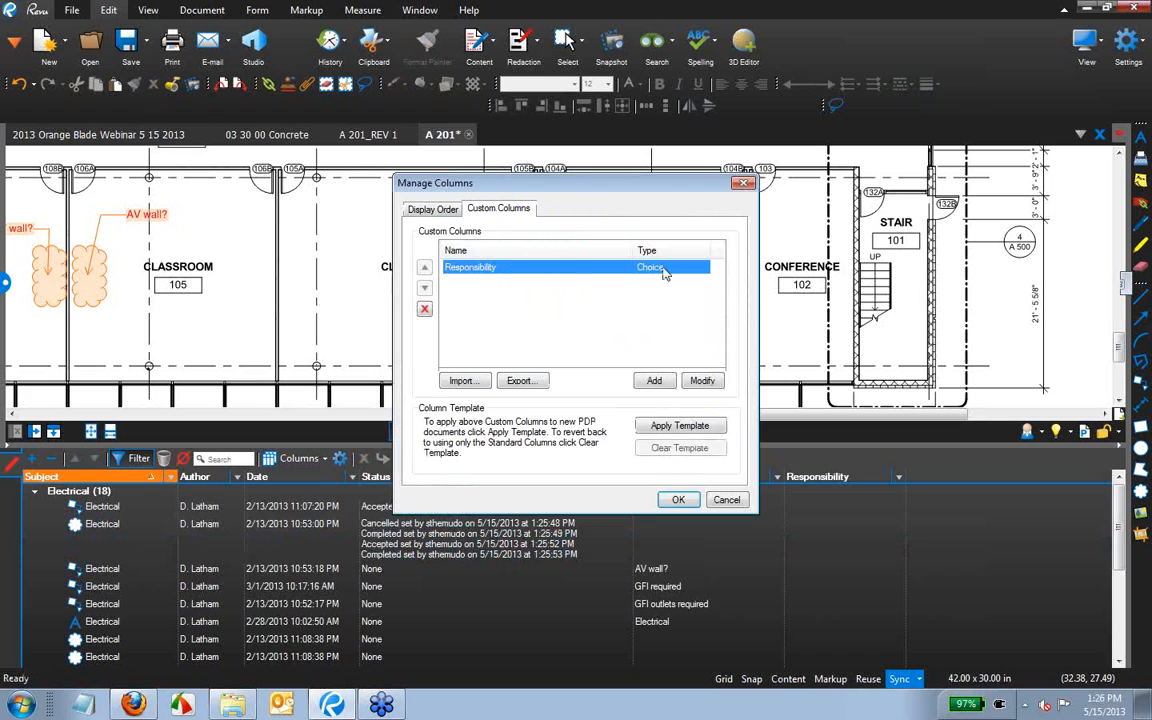
left_click(701, 380)
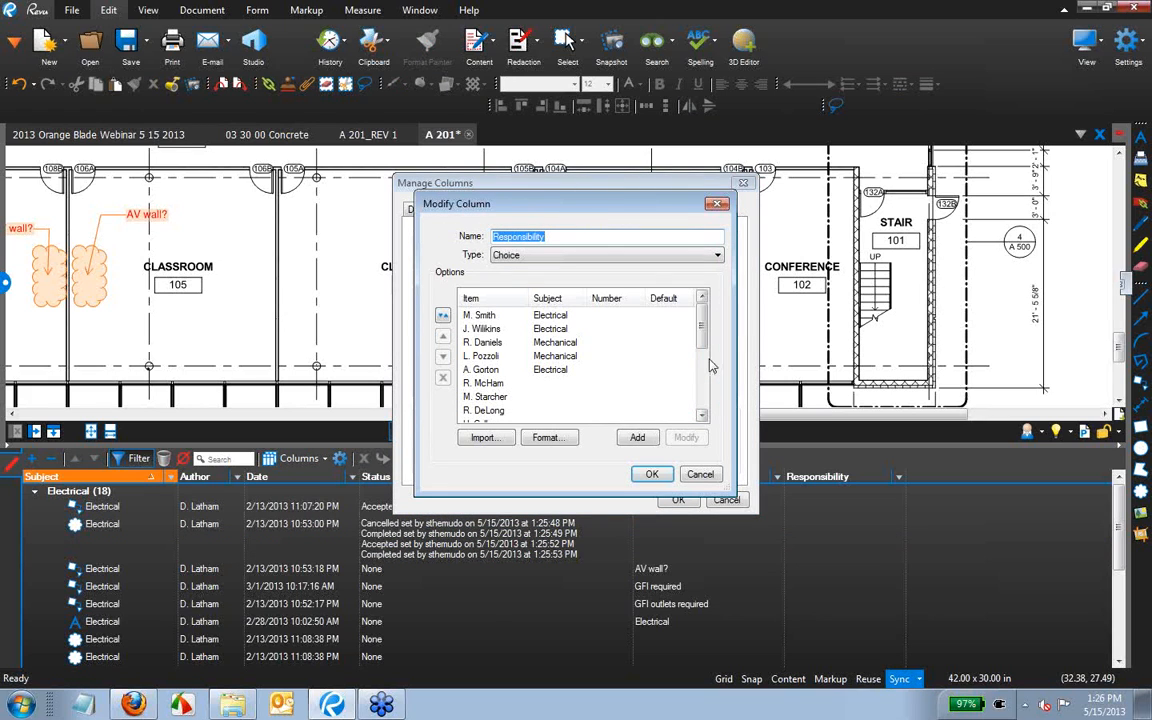
mouse_move(703, 318)
left_mouse_down()
mouse_move(703, 386)
mouse_move(703, 310)
left_mouse_up()
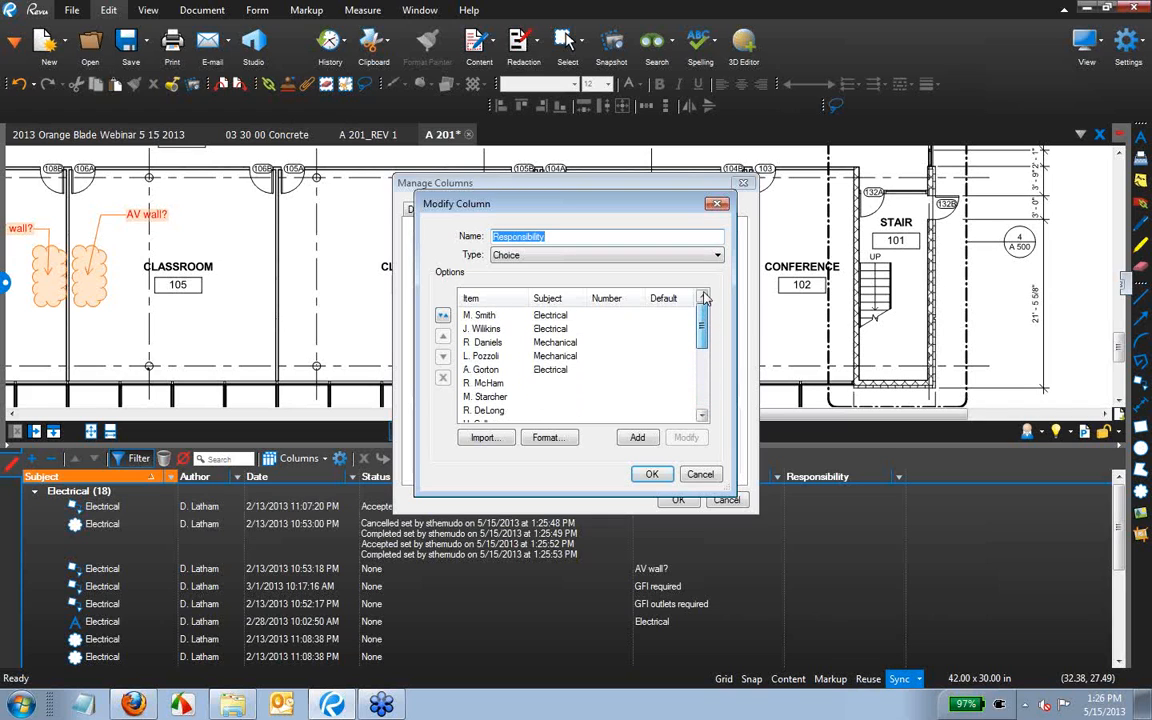
left_click(652, 476)
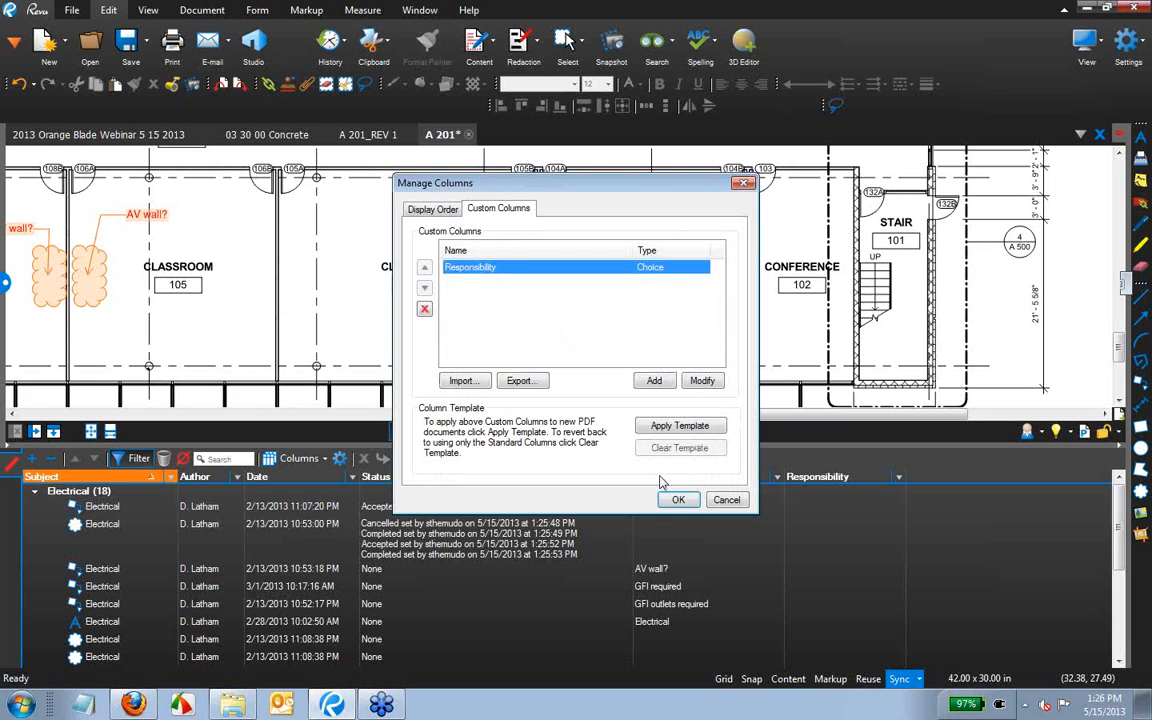
left_click(679, 500)
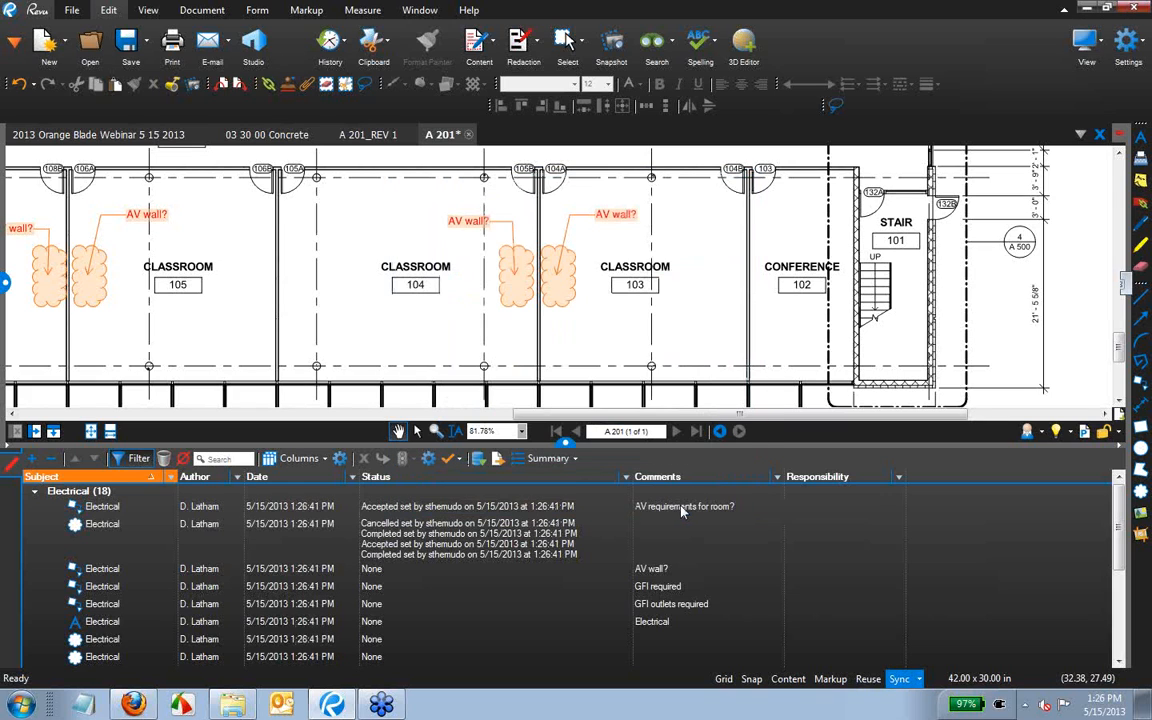
Assign responsibility for the accepted "AV requirements for room?" callout to the fourth person in the choice list.
left_click(858, 509)
left_click(858, 509)
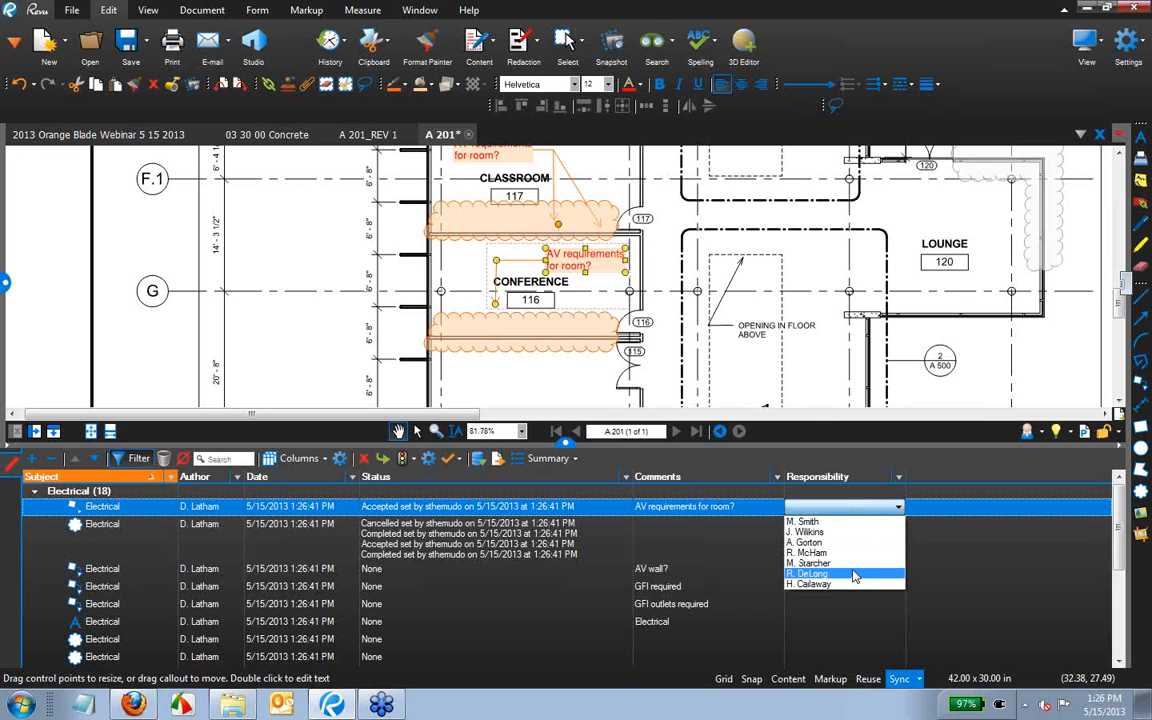
left_click(856, 554)
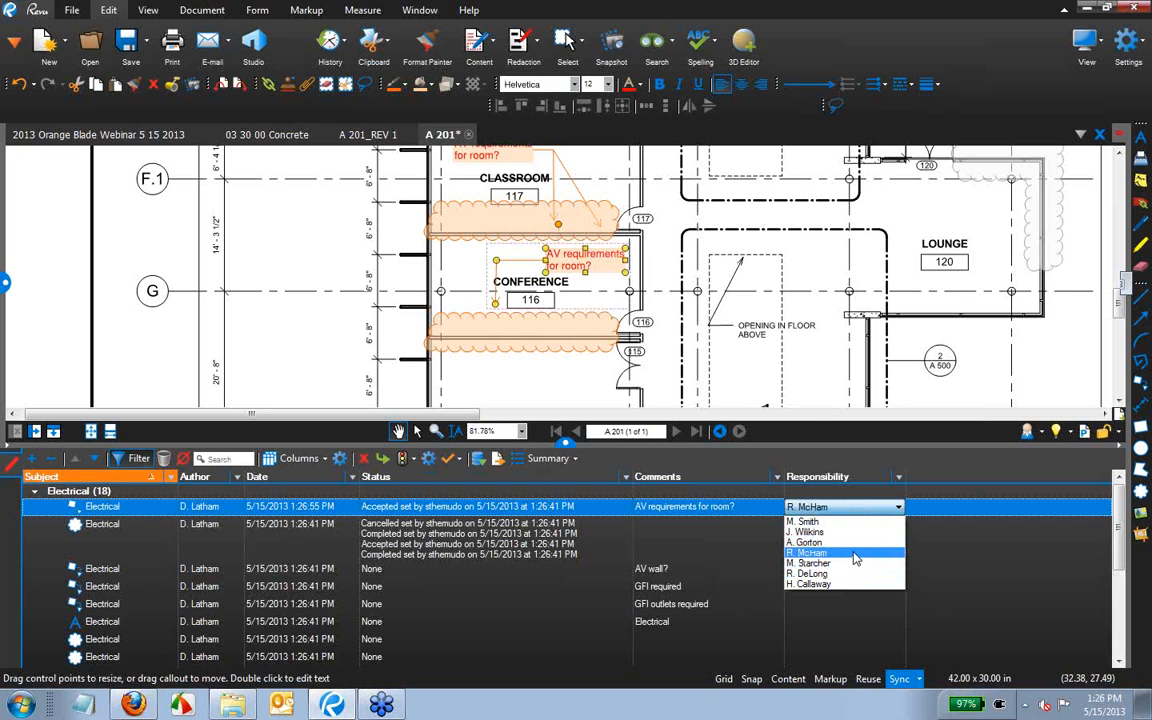
left_click(856, 554)
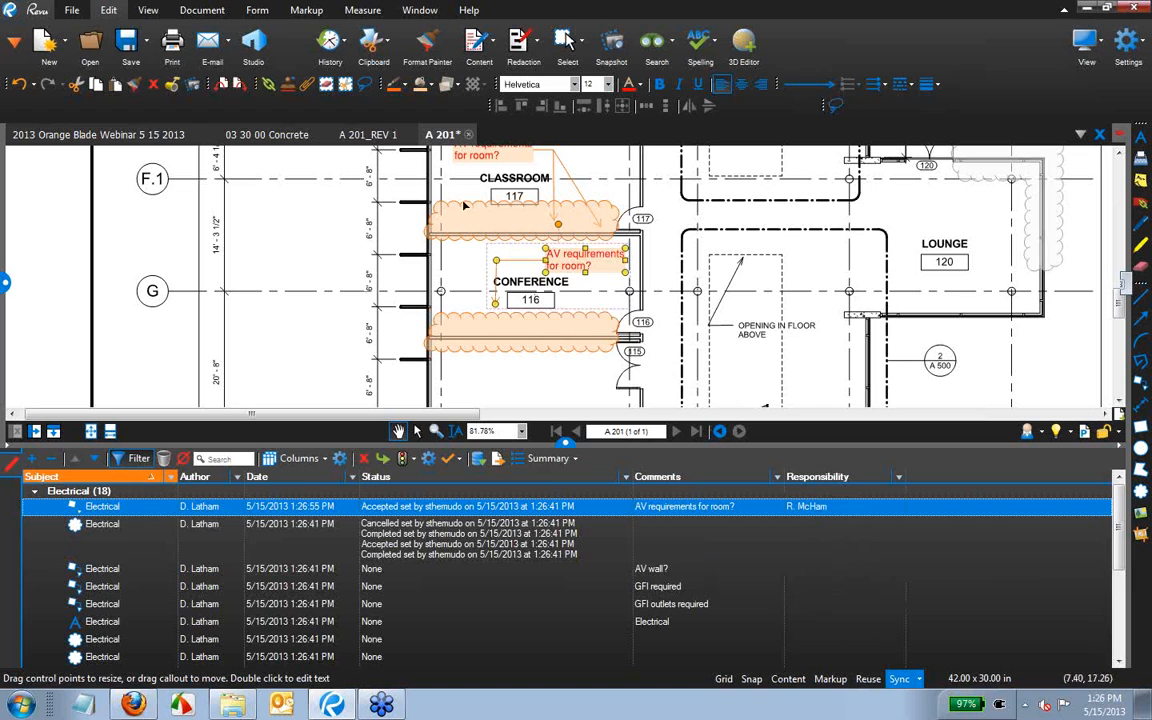
Assign responsibility for the Electrical cloud below Conference 116 to the fourth person in the choice list.
left_click(527, 330)
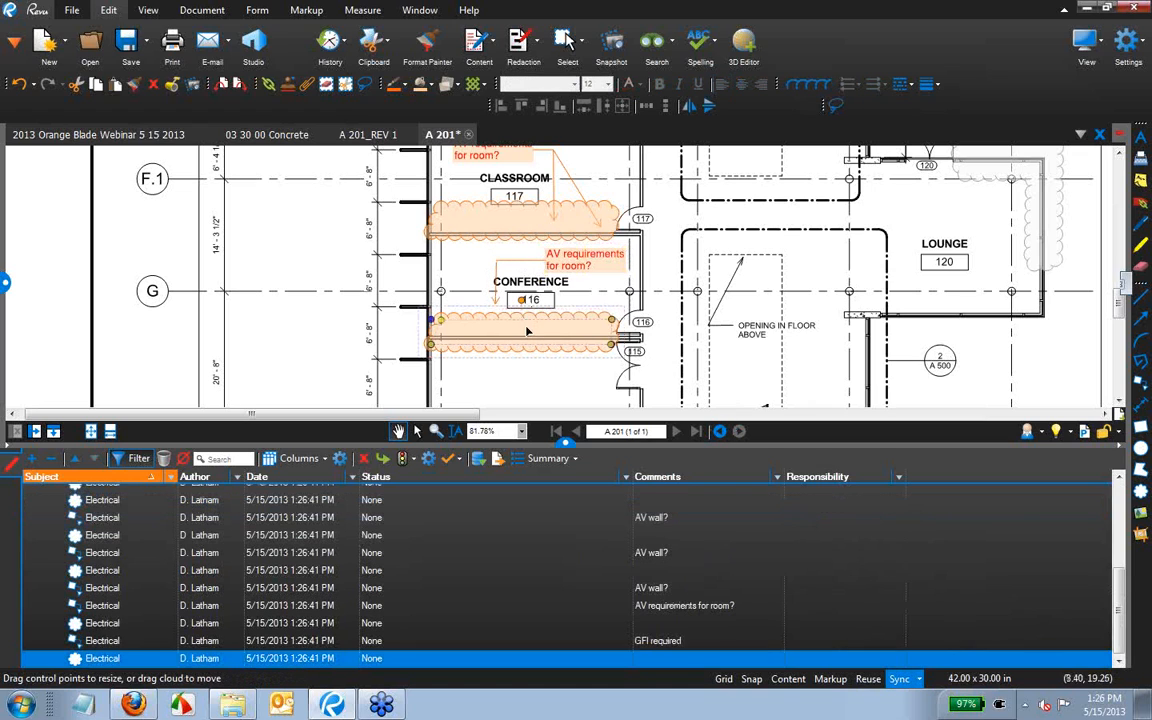
left_click(840, 658)
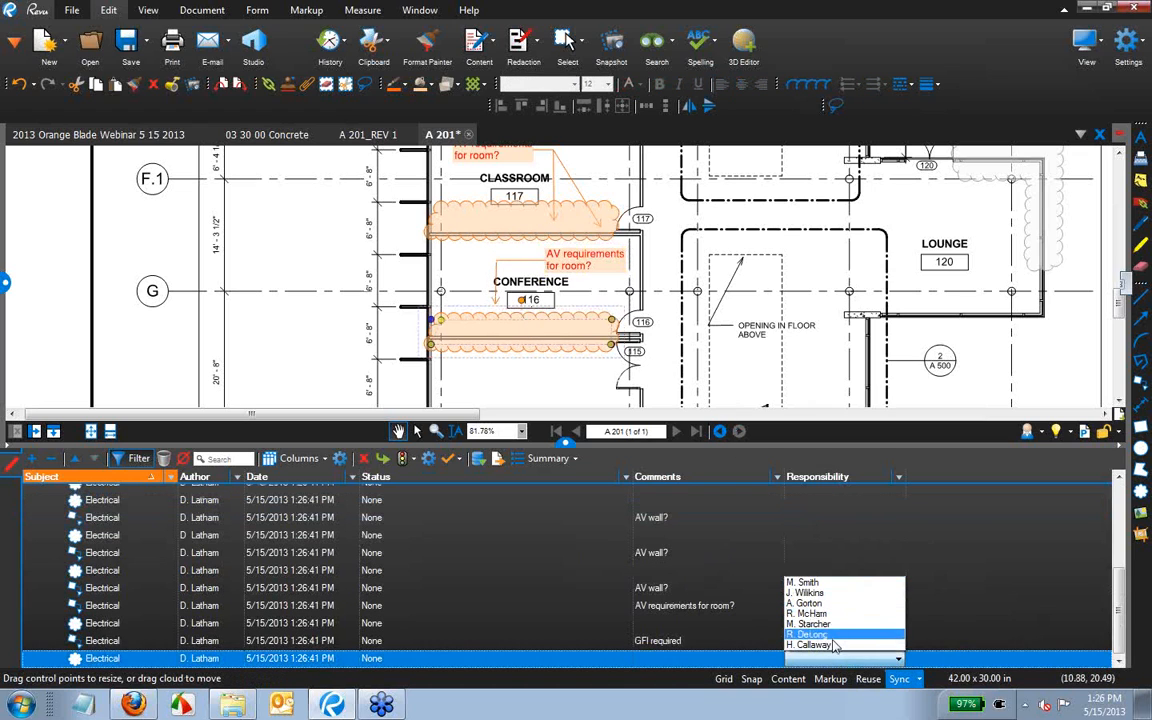
left_click(822, 648)
Assign responsibility for the last "GFI required" callout and the Classroom 117 cloud to the last person in the choice list.
left_click(822, 645)
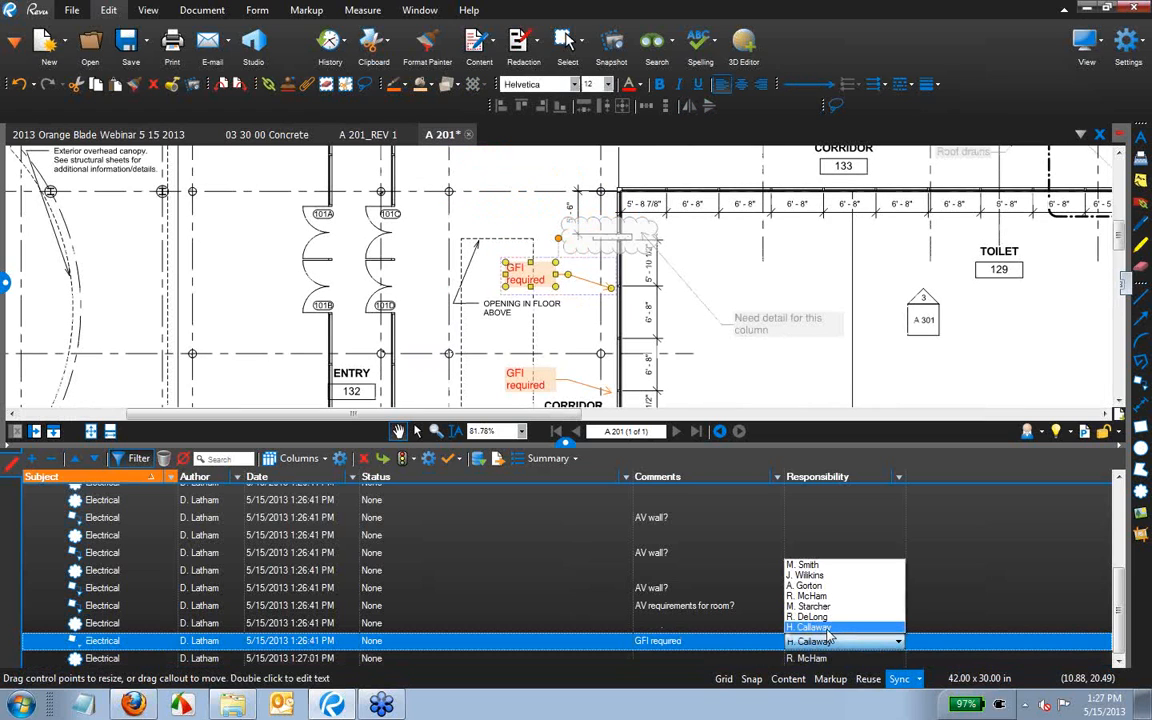
left_click(828, 627)
left_click(830, 623)
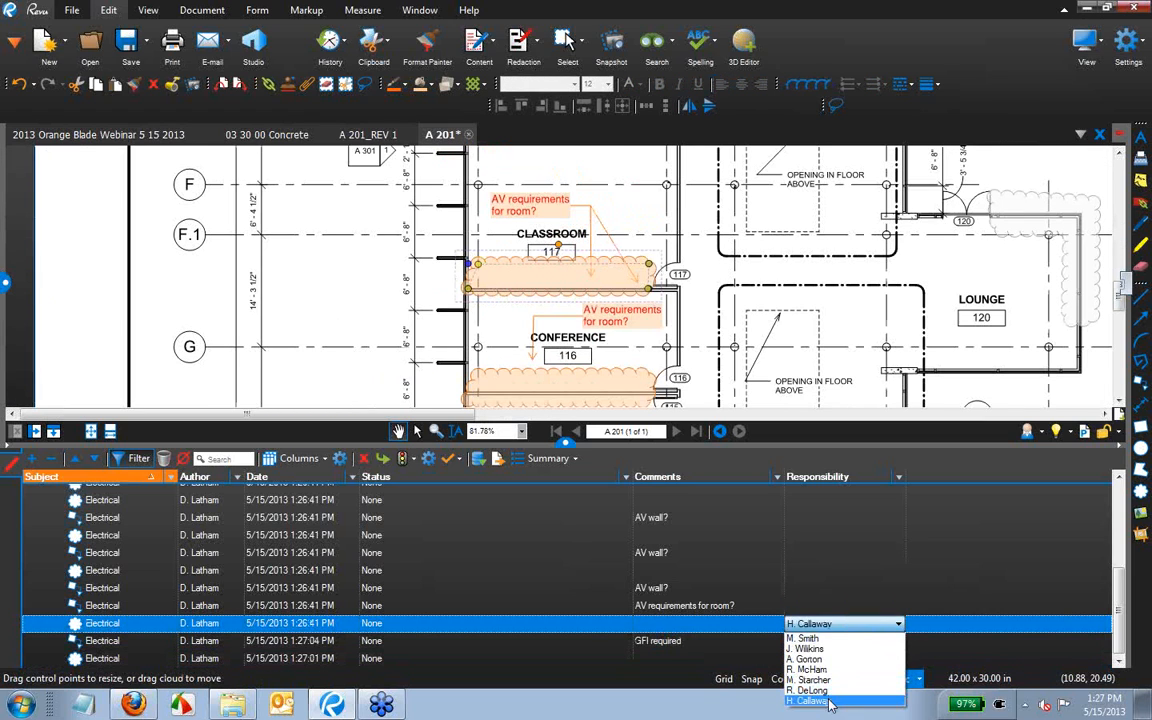
left_click(828, 703)
Assign the "AV requirements for room?" callout at Classroom 117 and the "AV wall?" callout at Classroom 106 to the fourth listed person.
left_click(828, 609)
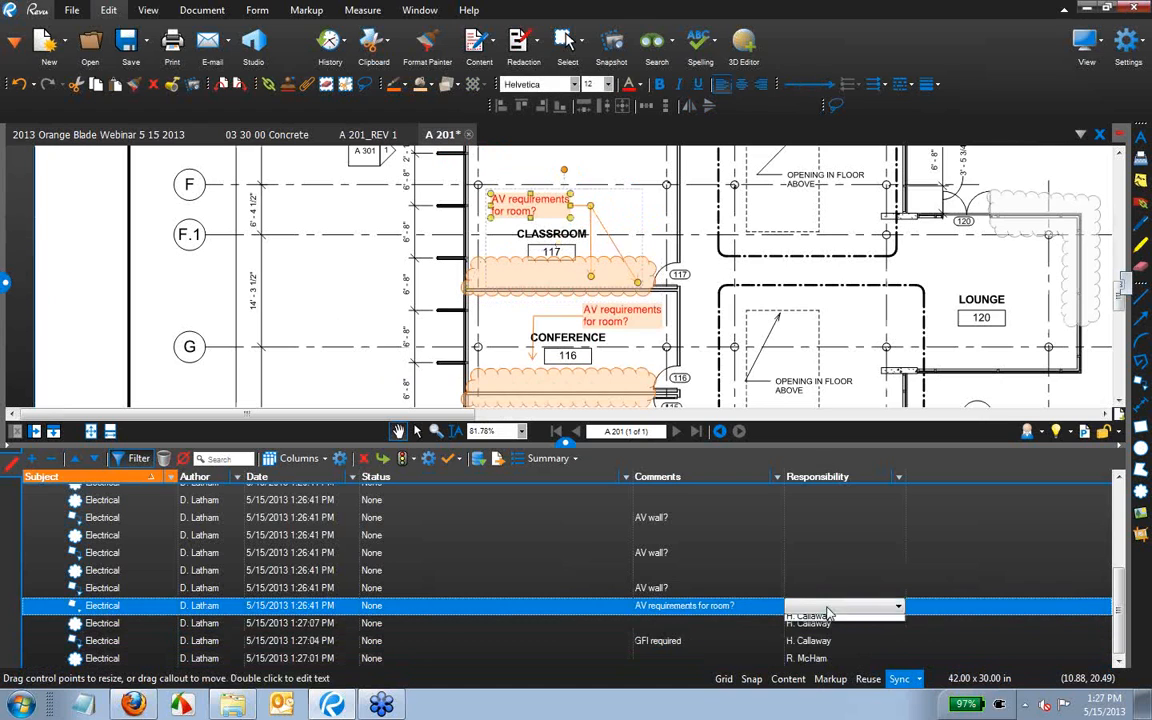
left_click(830, 652)
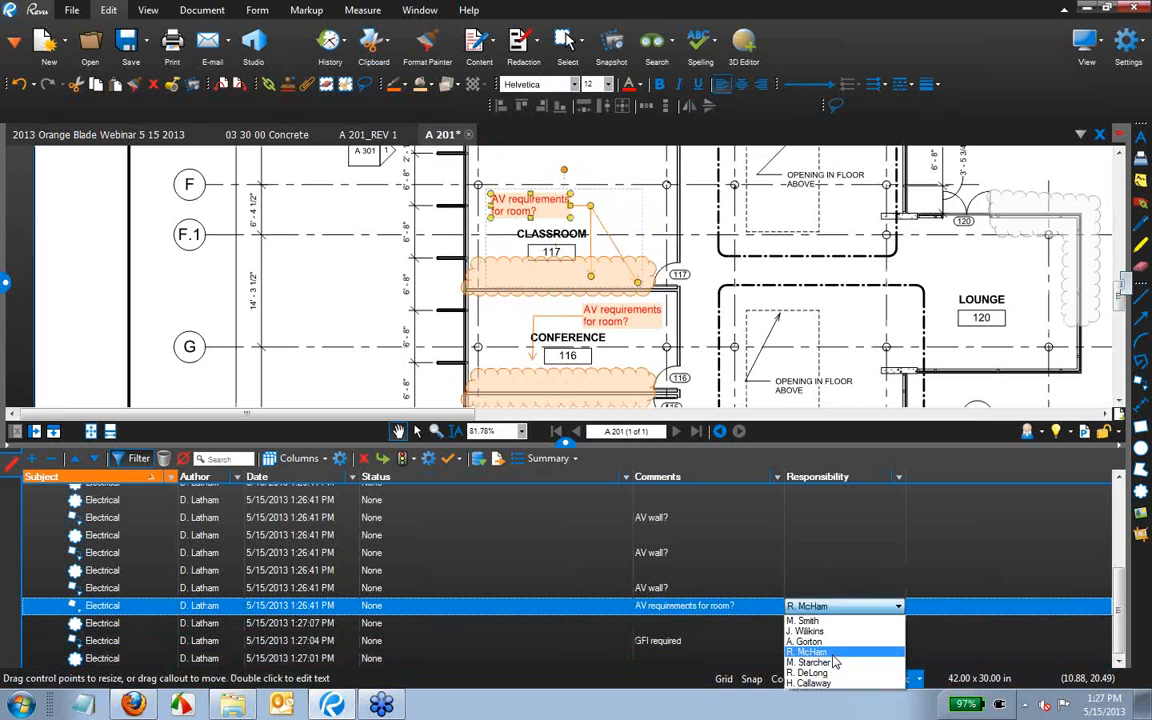
left_click(832, 588)
left_click(836, 589)
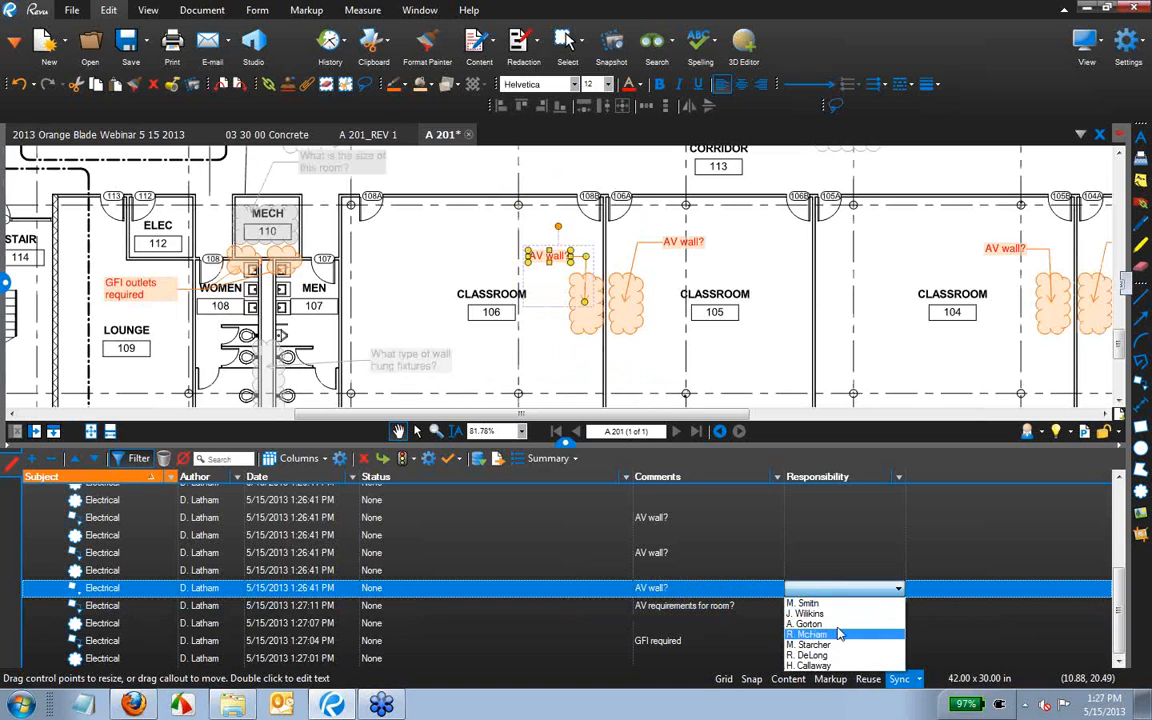
left_click(834, 634)
Assign responsibility for the Electrical cloud at Classroom 106 to the last person in the choice list.
left_click(837, 575)
left_click(838, 575)
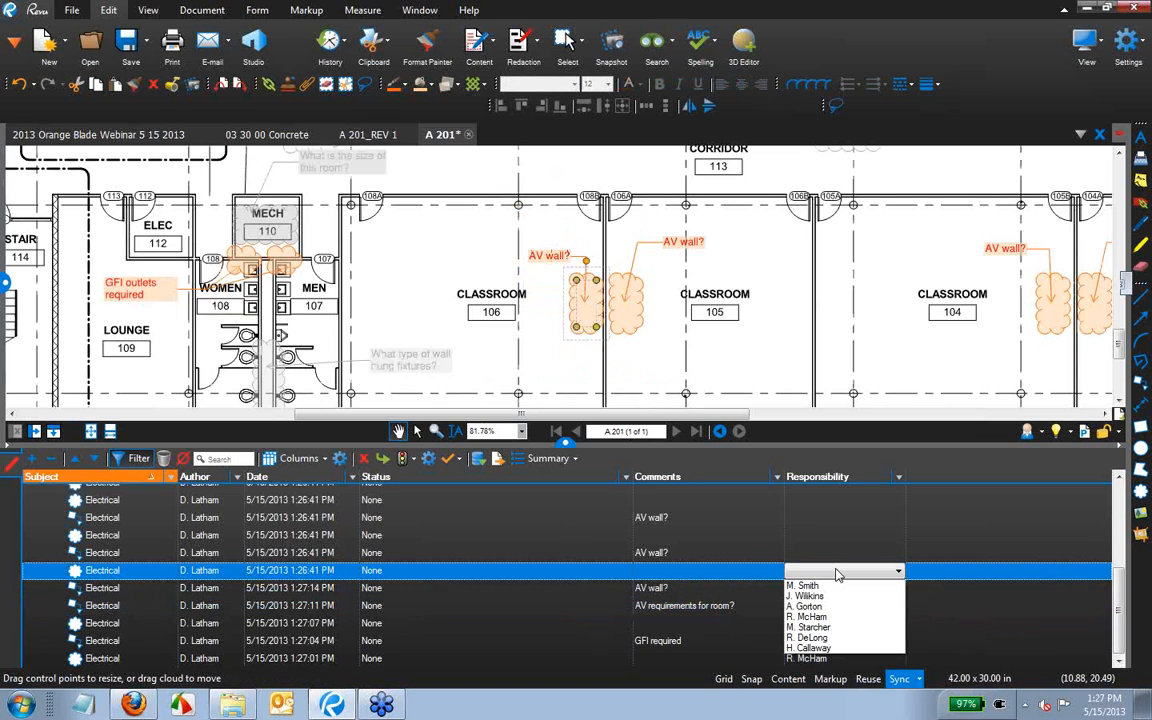
left_click(836, 648)
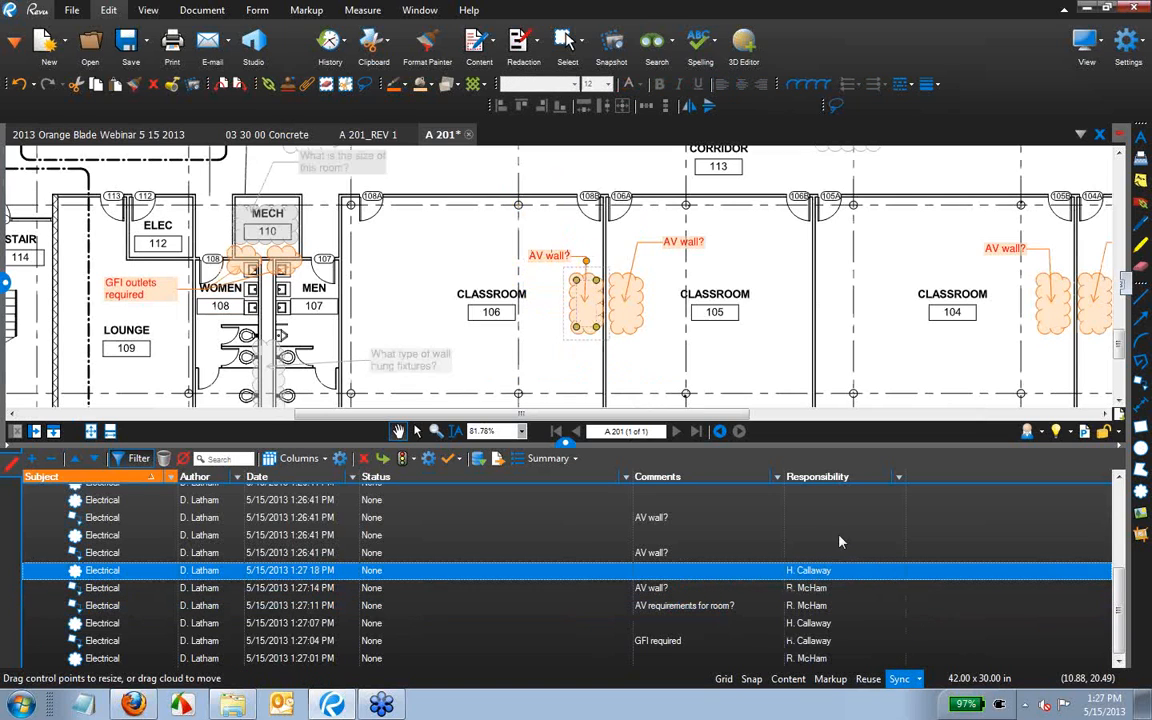
Group the Markups list by Responsibility, filter it to the person assigned the accepted callout, and view those markups on the sheet.
left_click(833, 479)
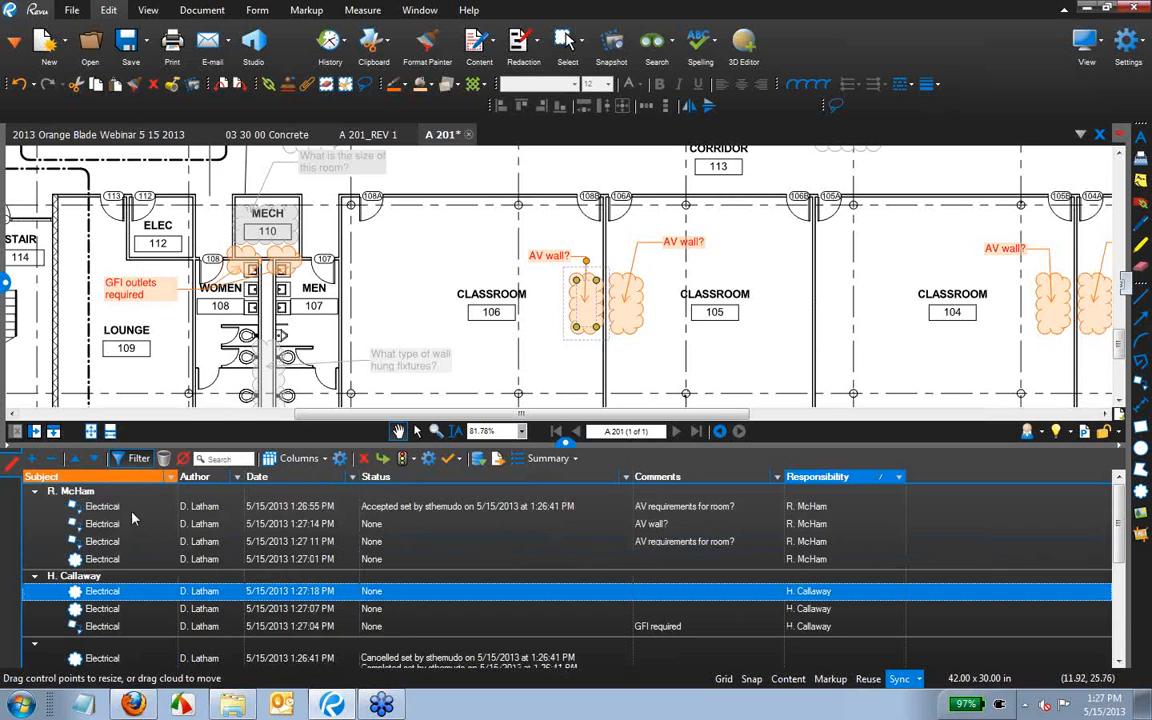
left_click(897, 477)
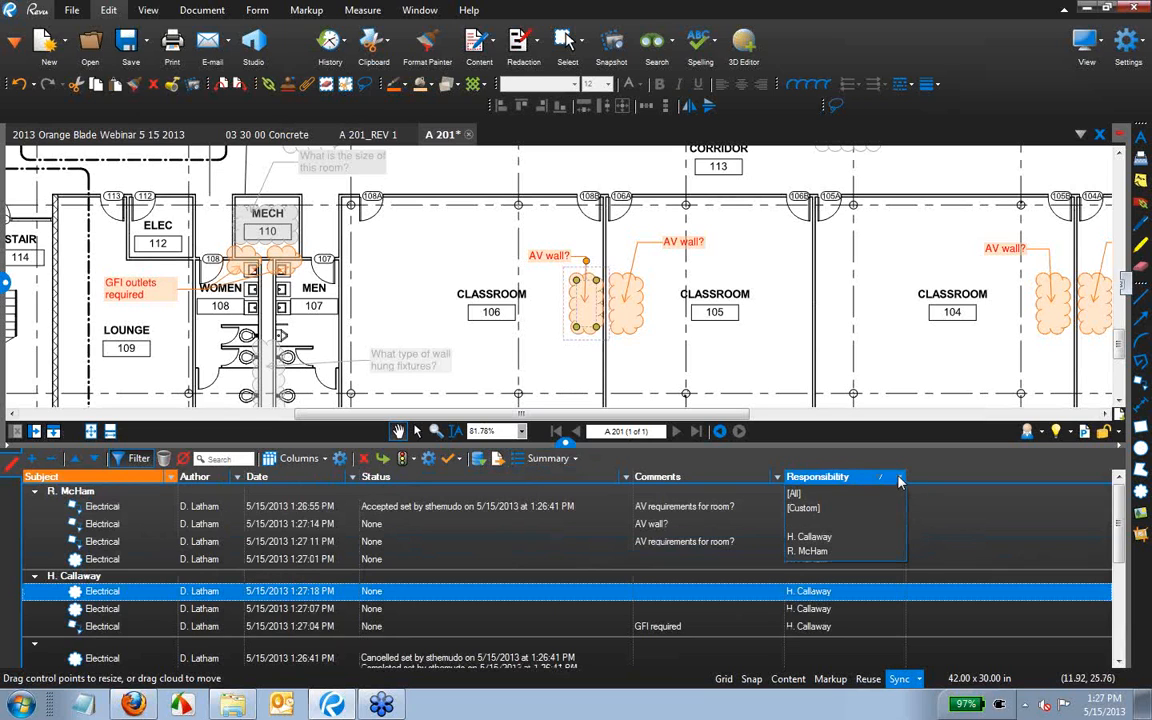
left_click(857, 551)
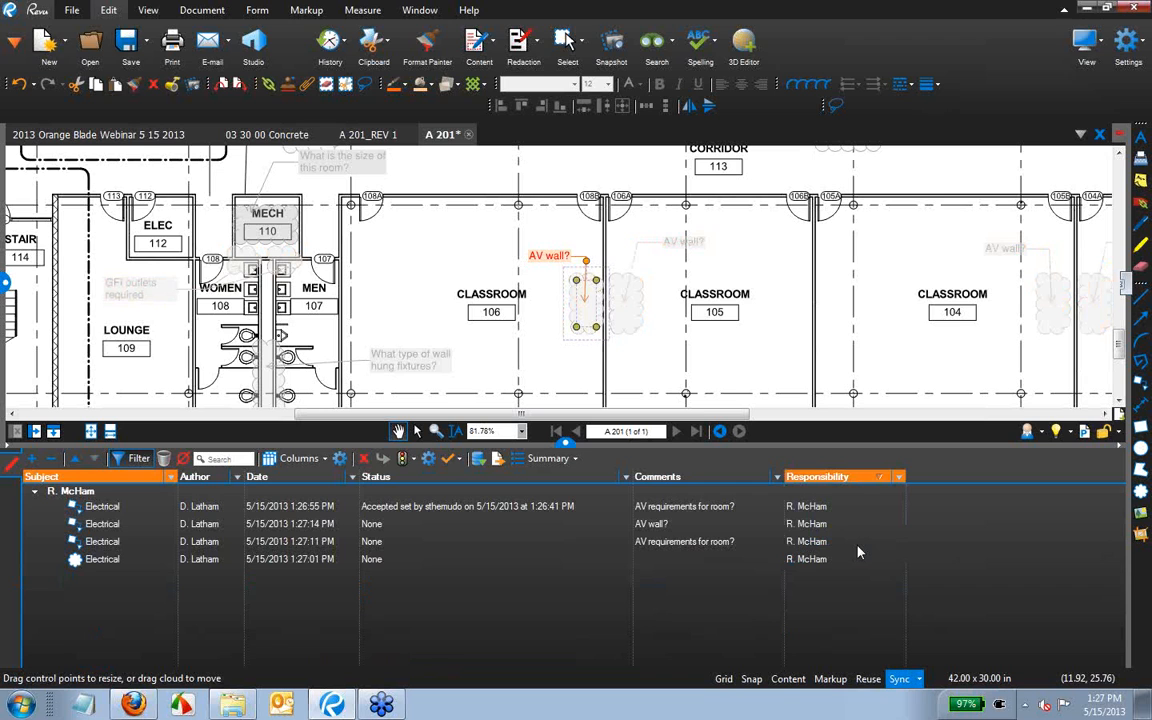
scroll(379, 249, "down", 1)
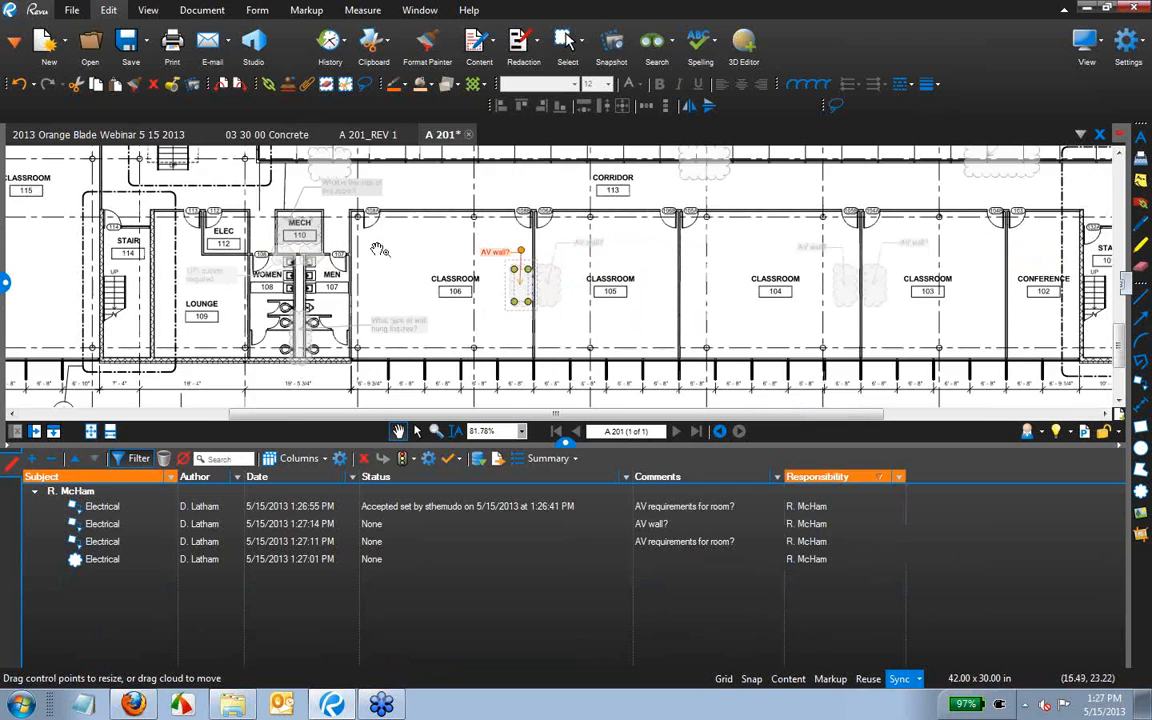
Display the page thumbnails beside sheet A 201 and shrink the Markups list and side panel to give the sheet more room.
scroll(380, 249, "down", 2)
left_click_drag(433, 288, 468, 338)
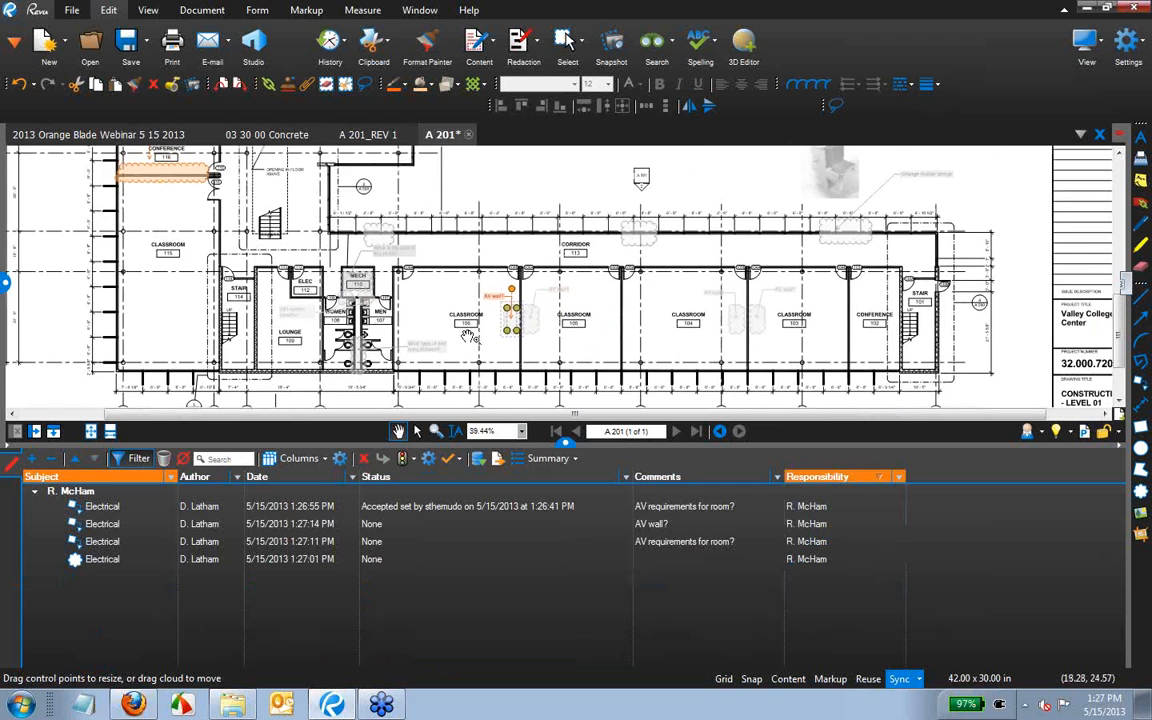
scroll(470, 336, "down", 1)
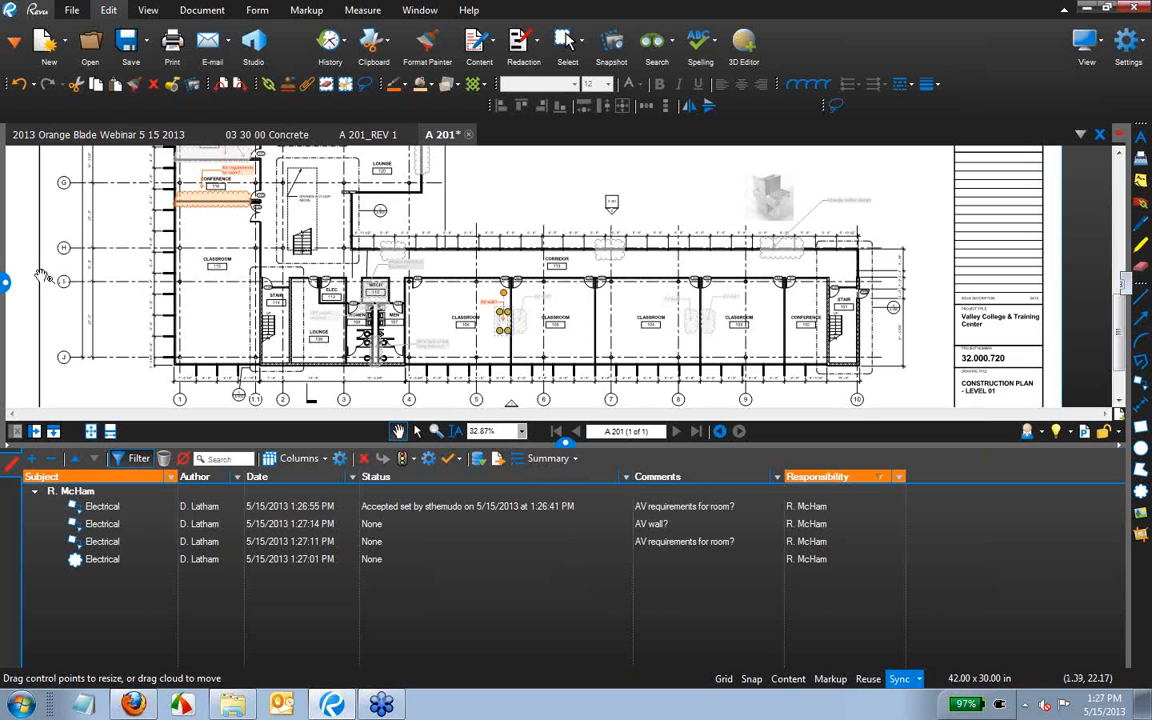
left_click(5, 262)
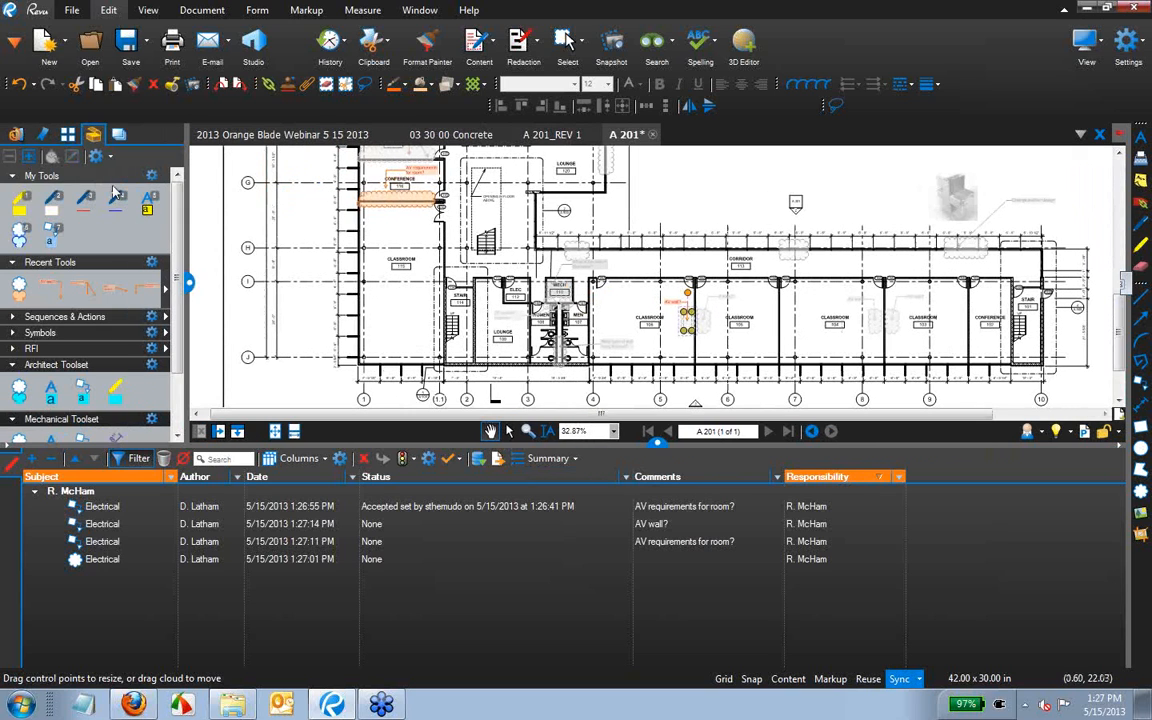
left_click(67, 134)
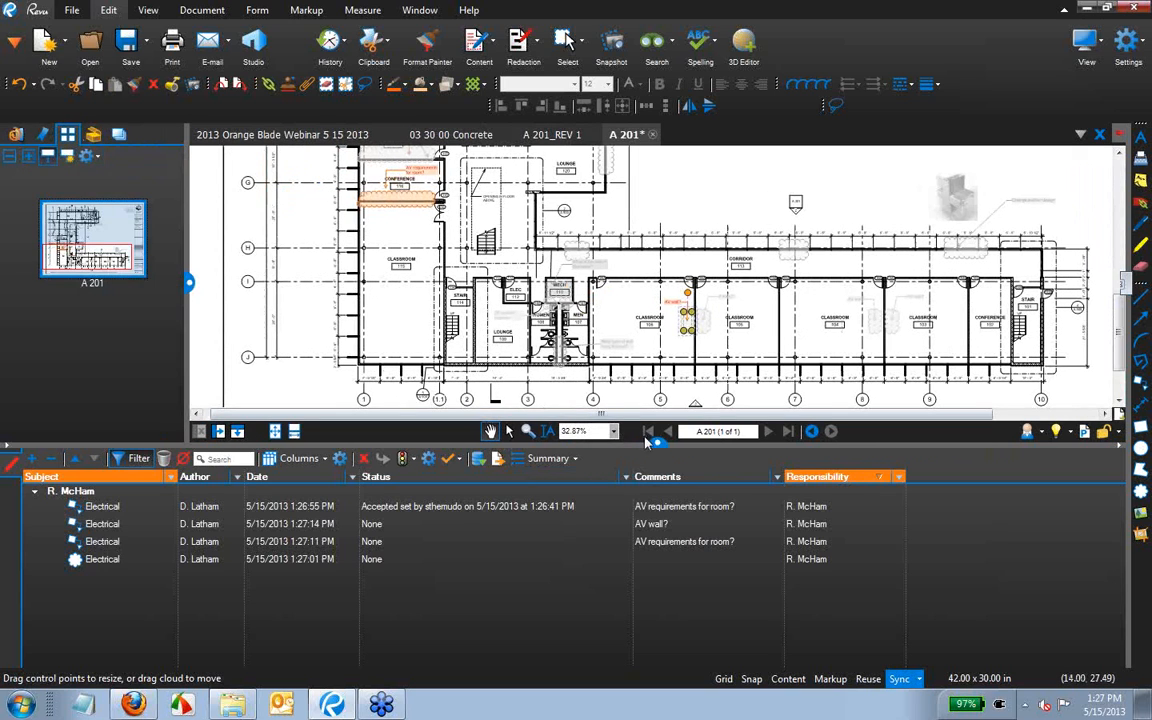
left_click_drag(636, 445, 636, 495)
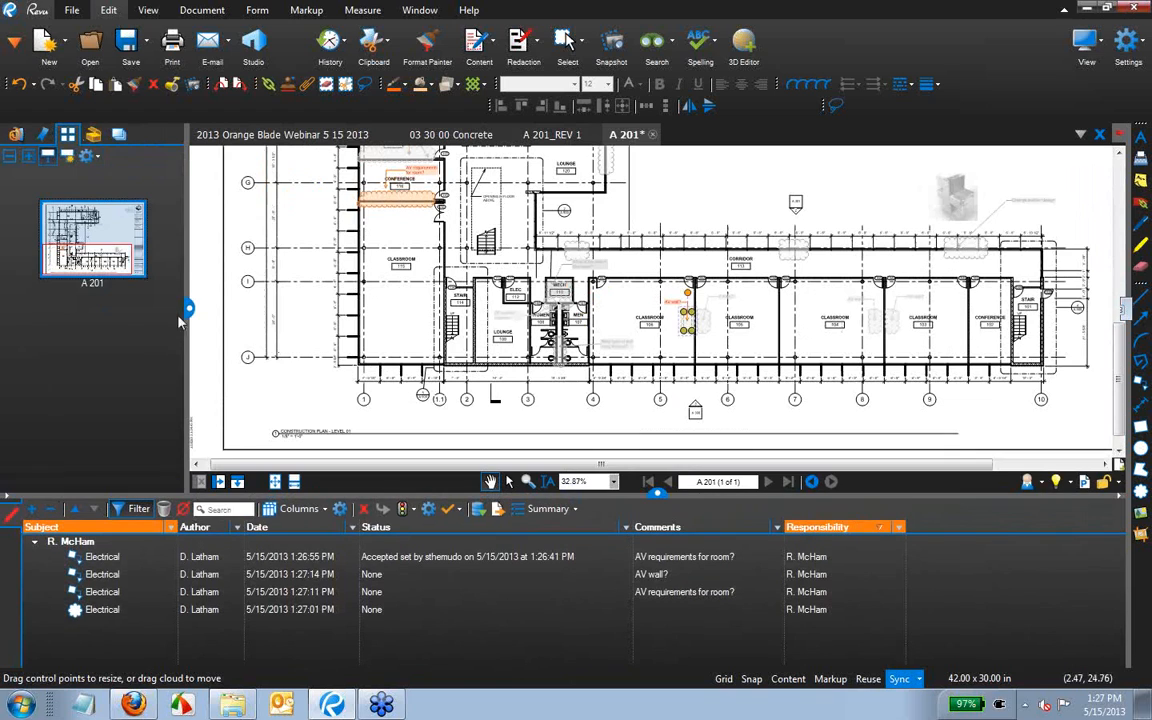
left_click_drag(189, 309, 173, 309)
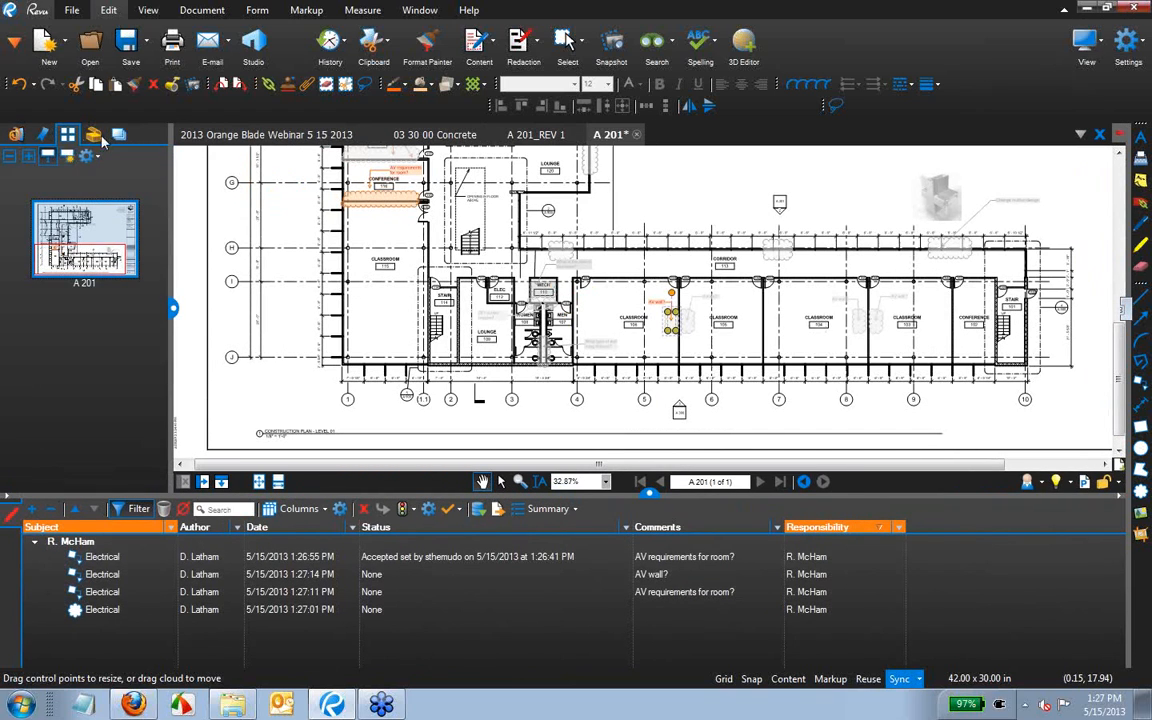
Create a PDF summary of the filtered markups, appended to the current PDF and titled with the assignee's name followed by "Task List".
left_click(560, 511)
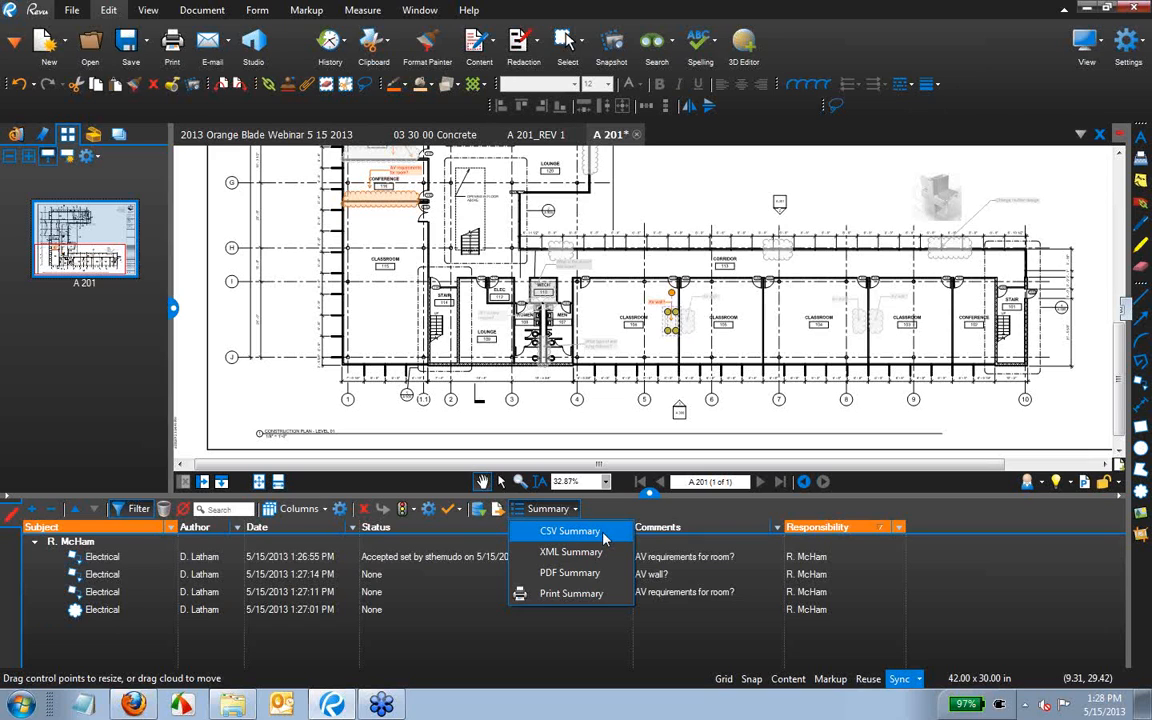
left_click(572, 573)
left_click(452, 347)
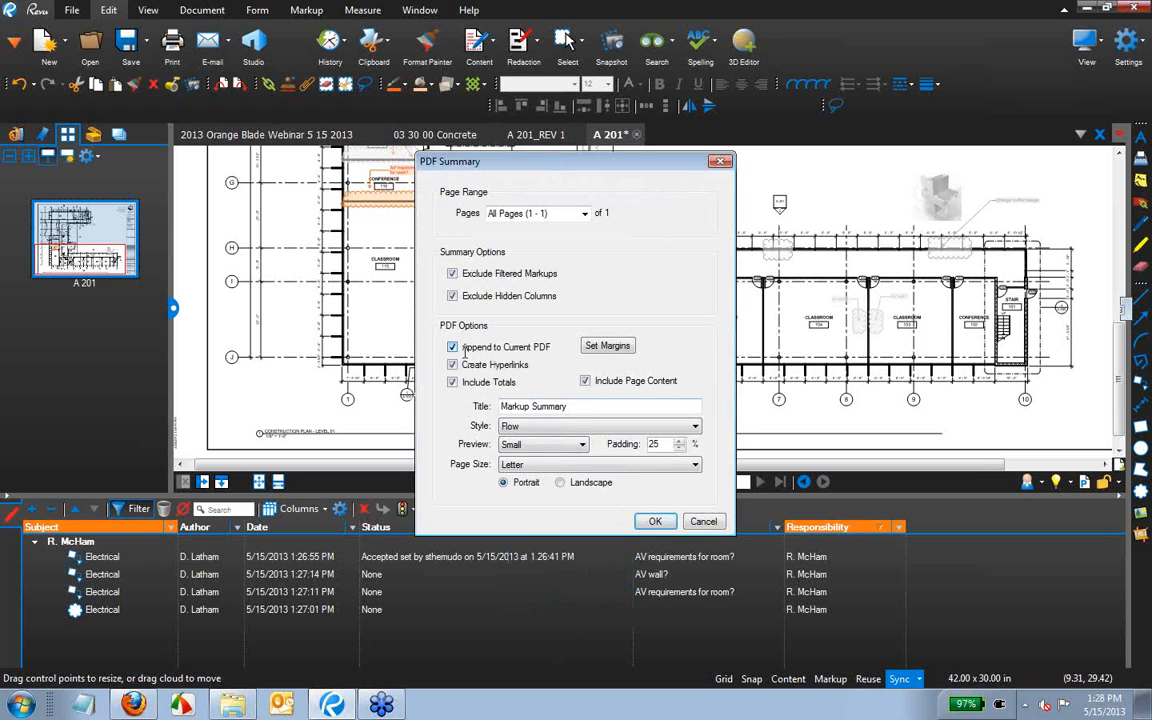
left_click_drag(568, 406, 289, 389)
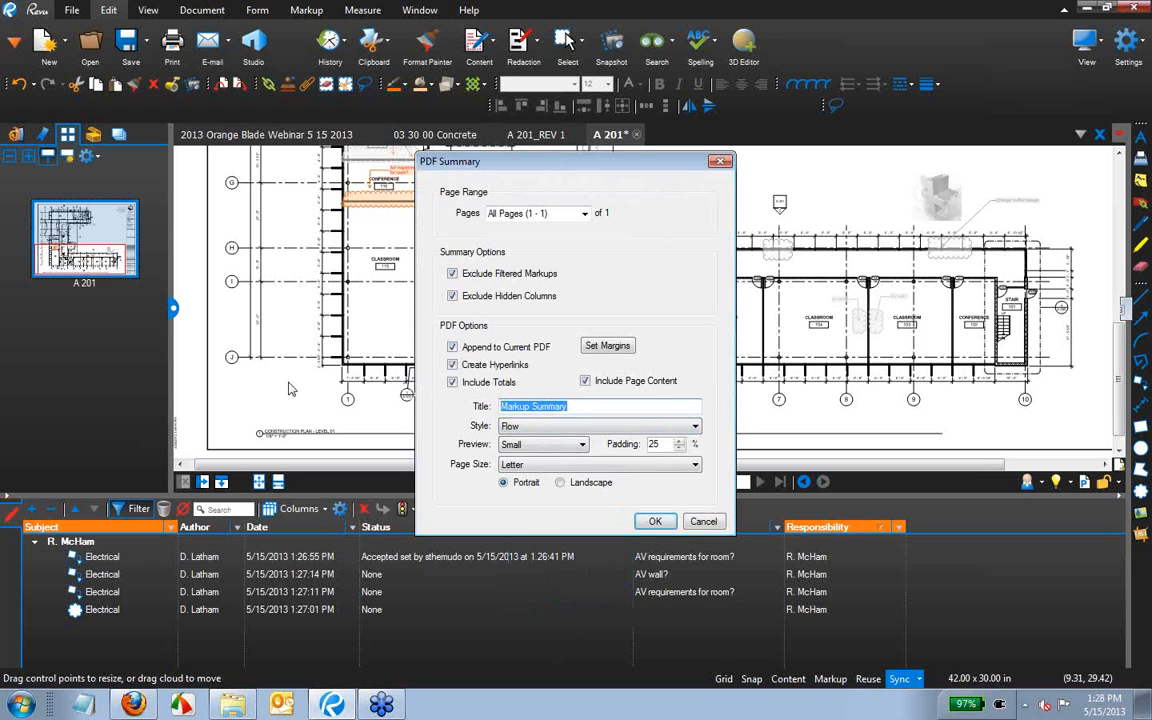
type("R")
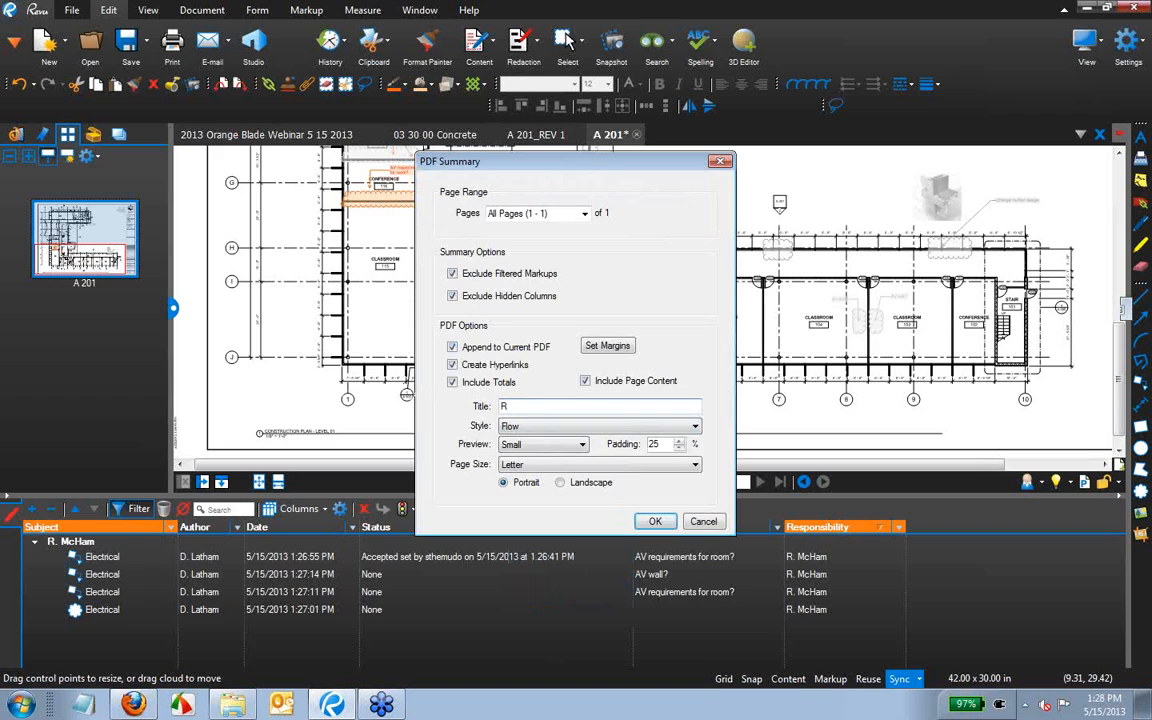
type(" McHam R")
type("ask List")
left_click(636, 523)
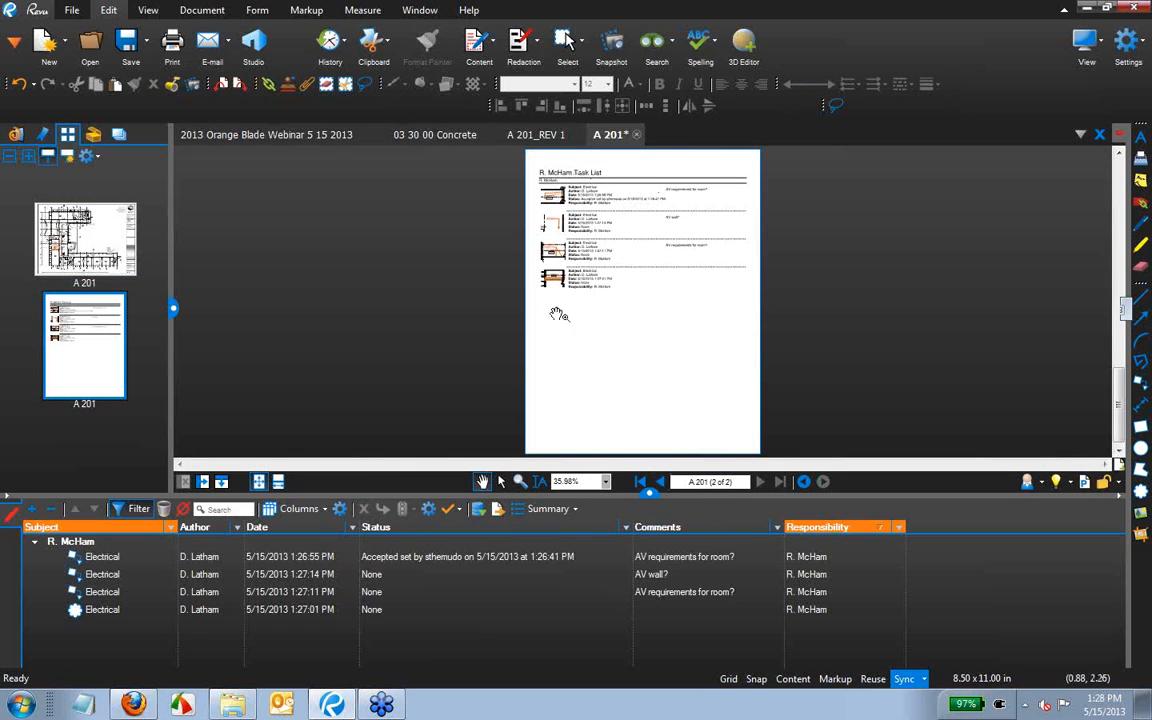
Hide the Markups list and examine the entries on the appended task list page up close.
left_click(648, 495)
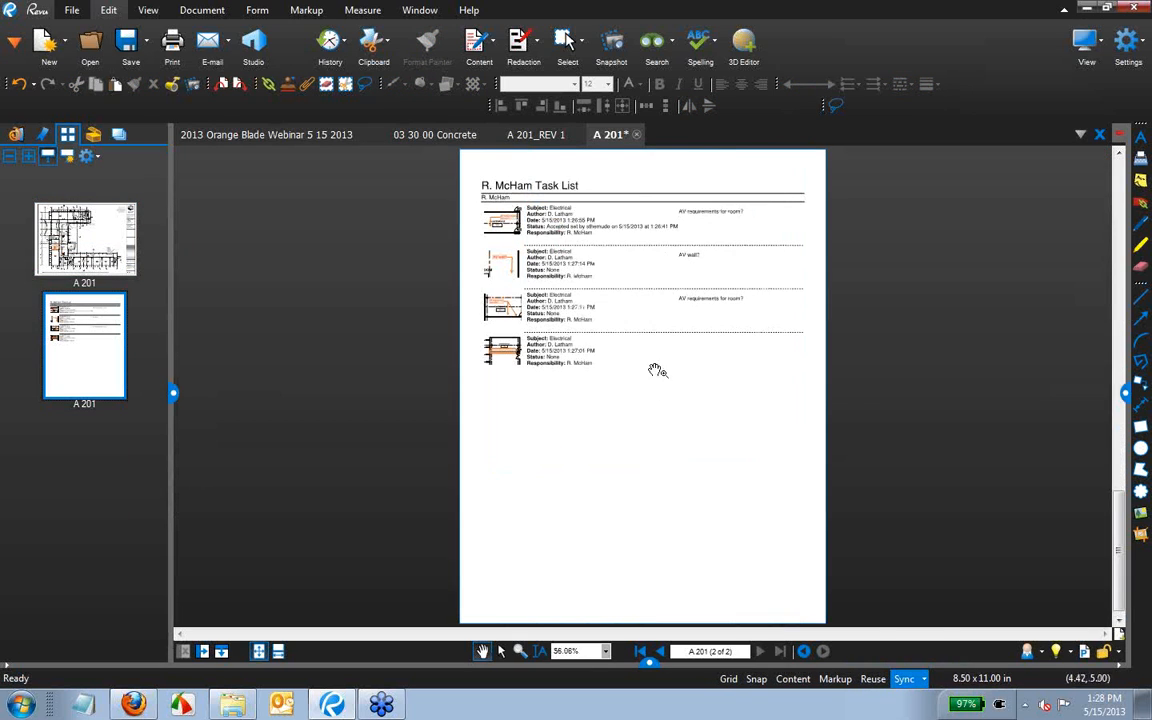
scroll(553, 165, "up", 2)
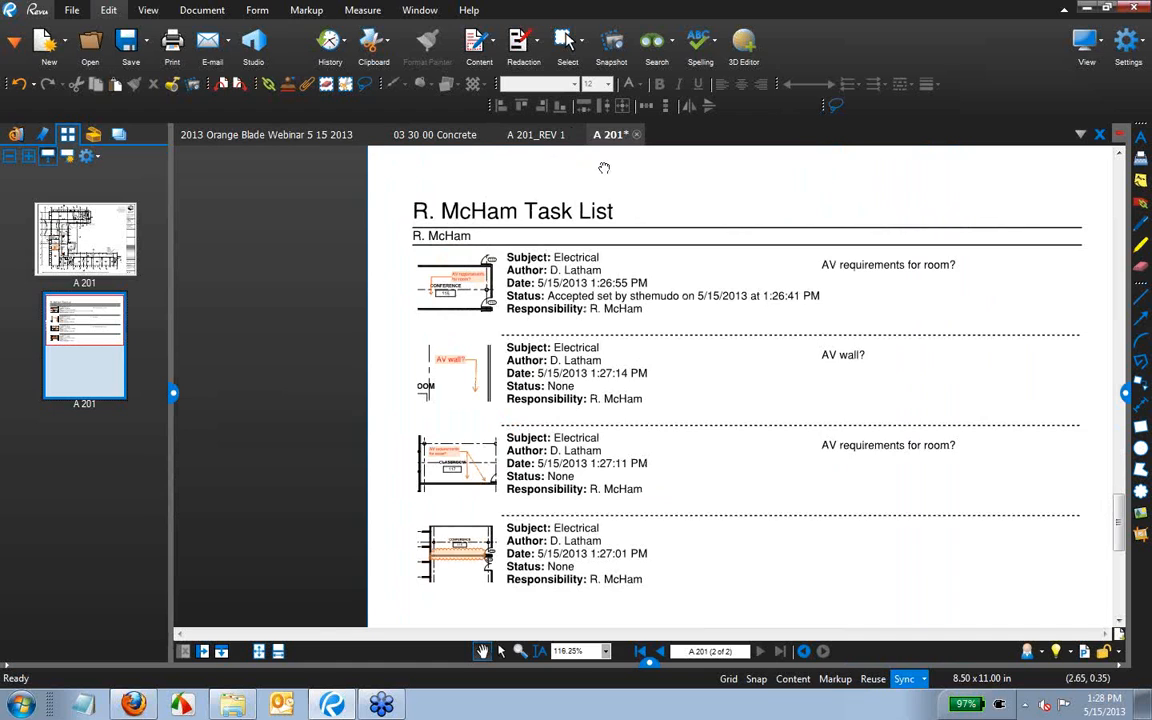
left_click_drag(606, 168, 568, 168)
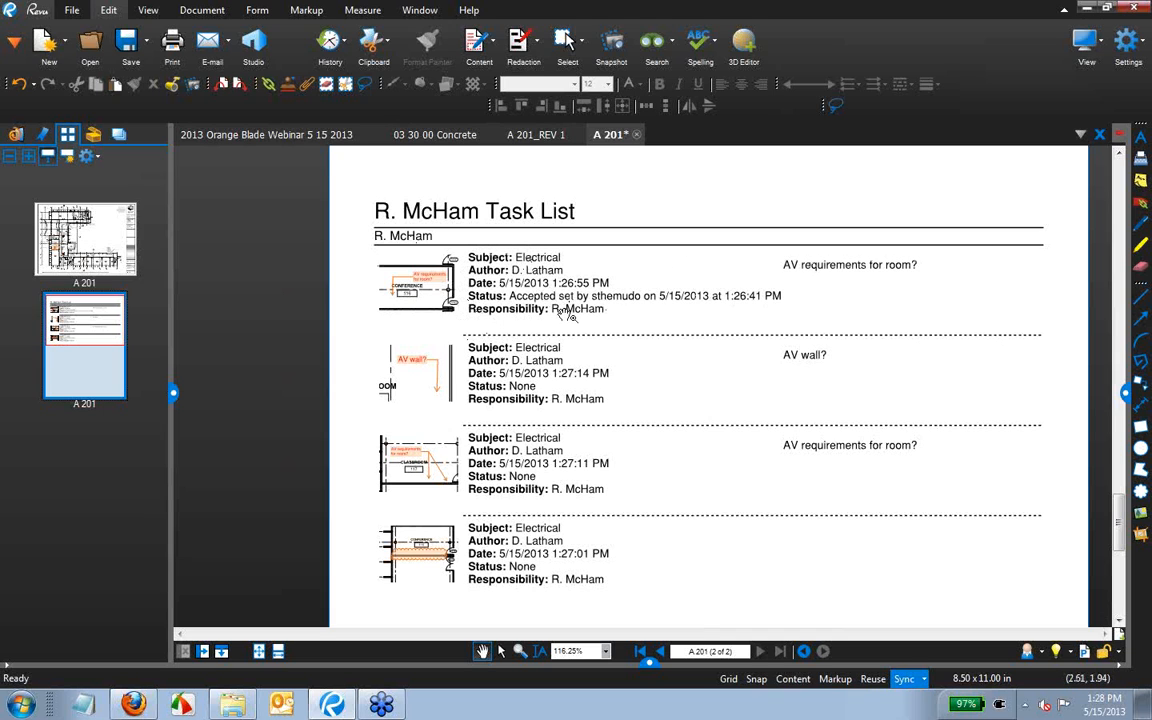
scroll(410, 295, "up", 3)
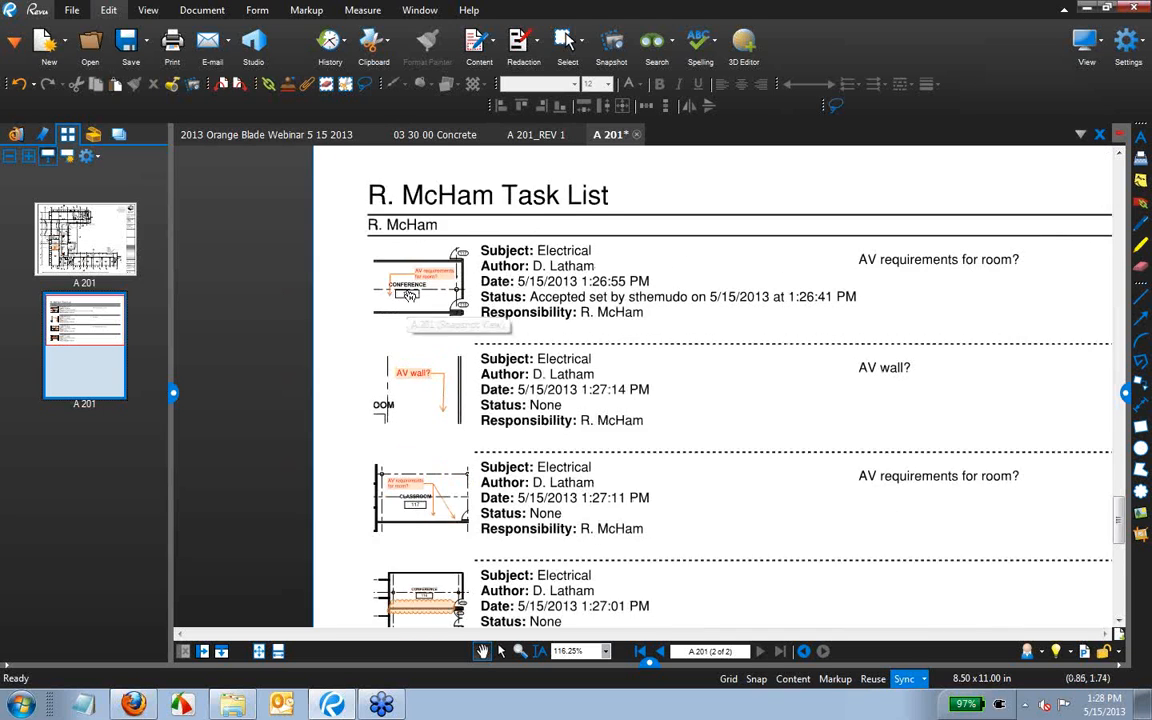
scroll(409, 296, "up", 2)
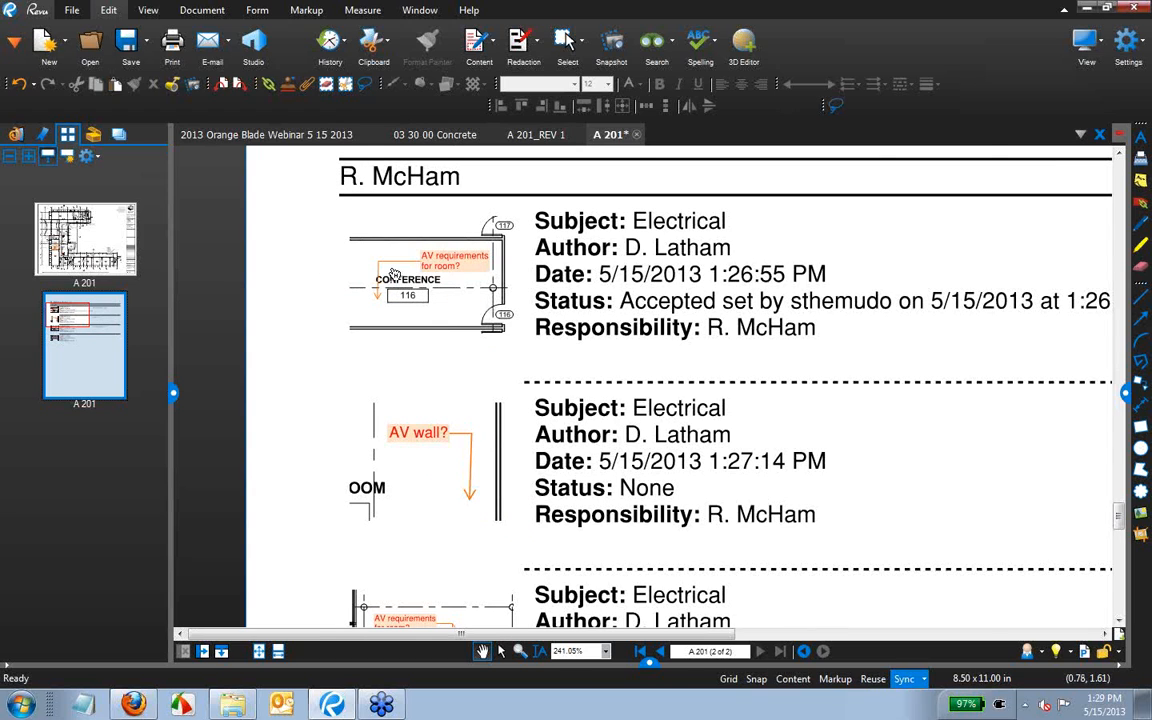
Follow the Conference 116 snapshot's hyperlink to its callout on the sheet, view the surrounding area, and return to the task list.
left_click(394, 276)
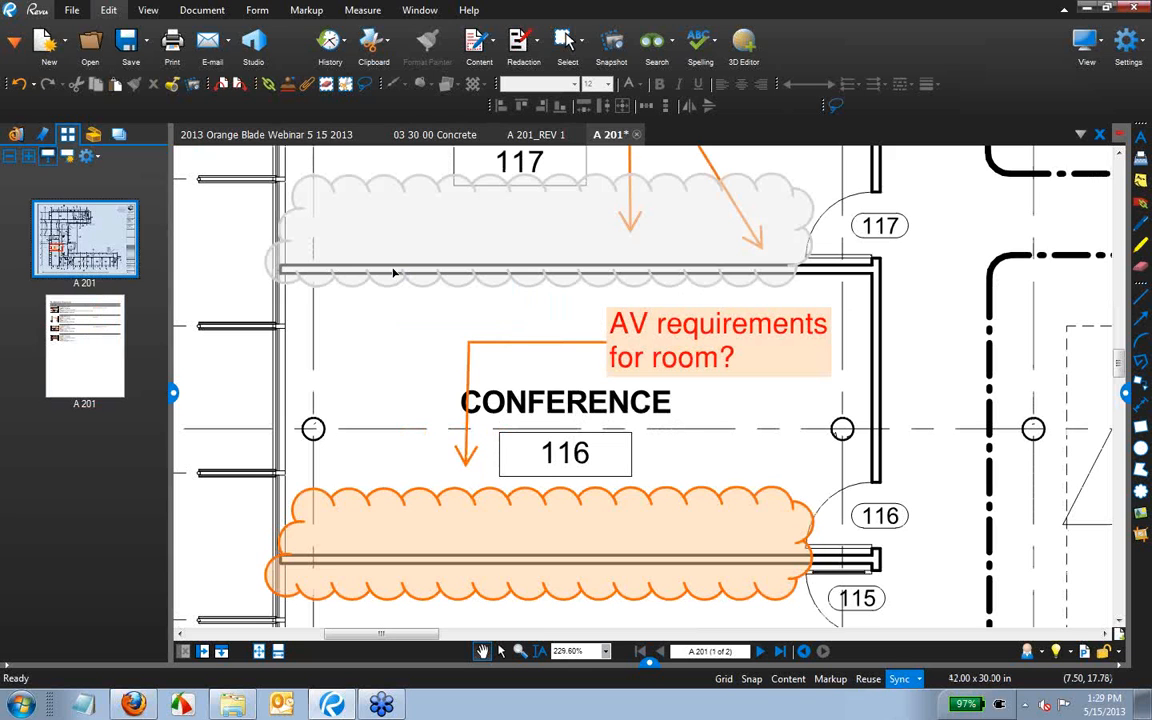
scroll(620, 328, "down", 3)
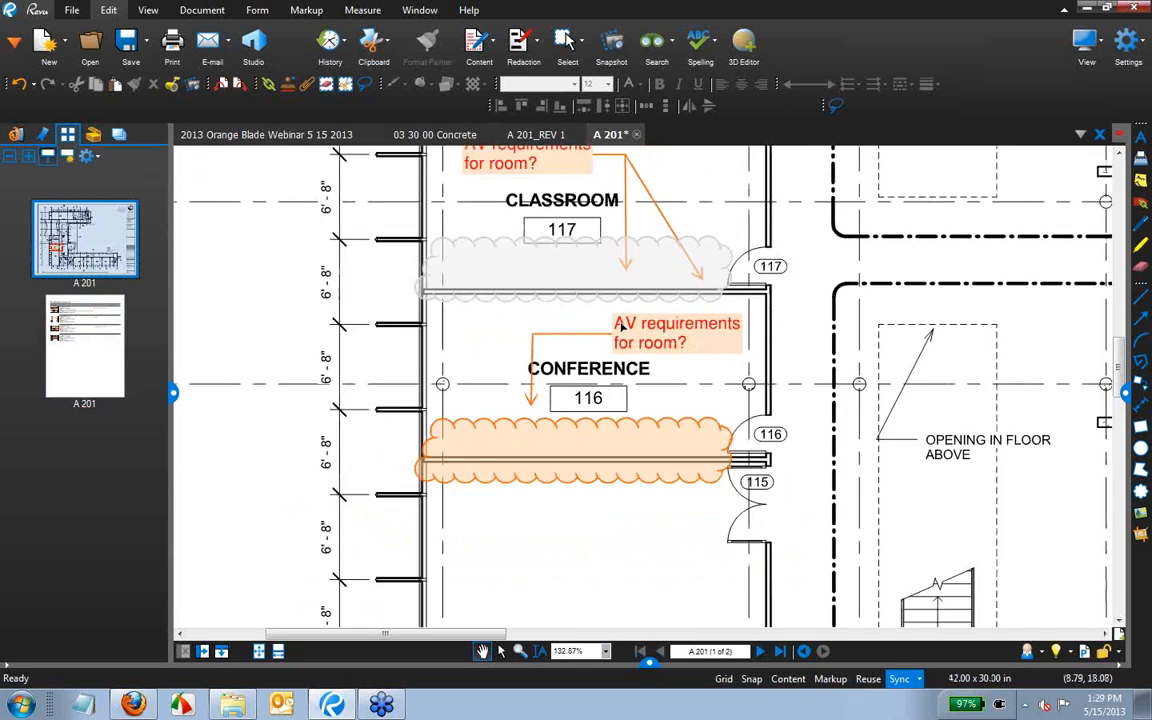
scroll(620, 328, "down", 6)
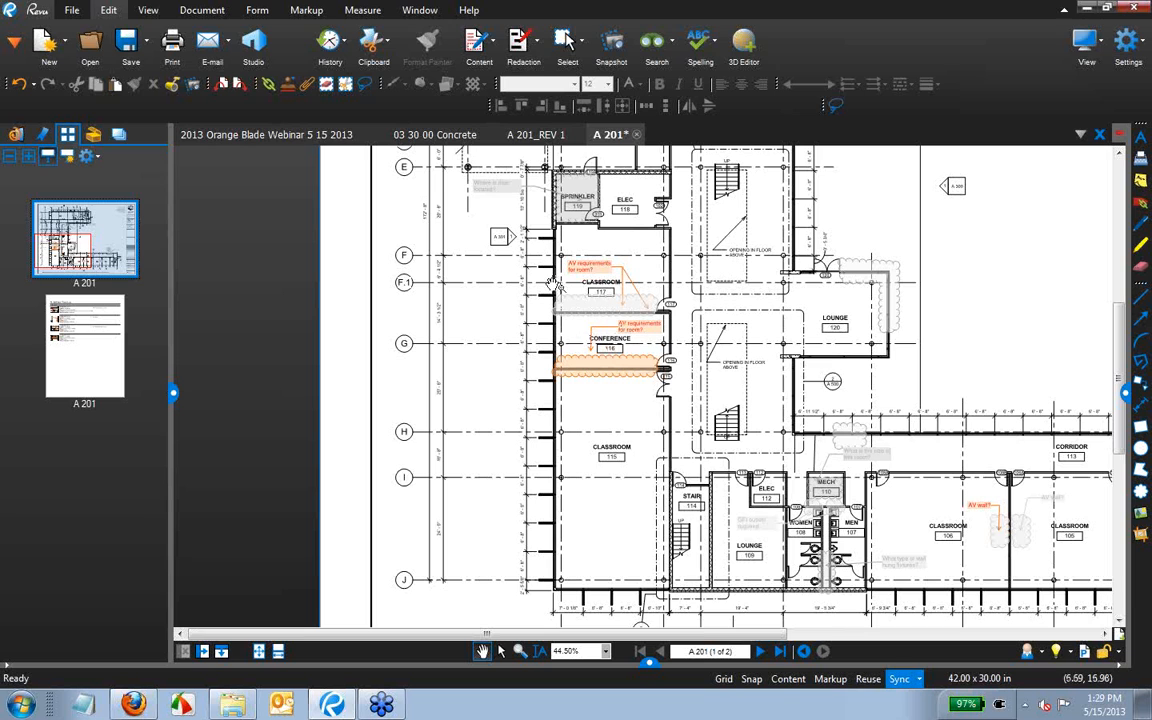
left_click(803, 651)
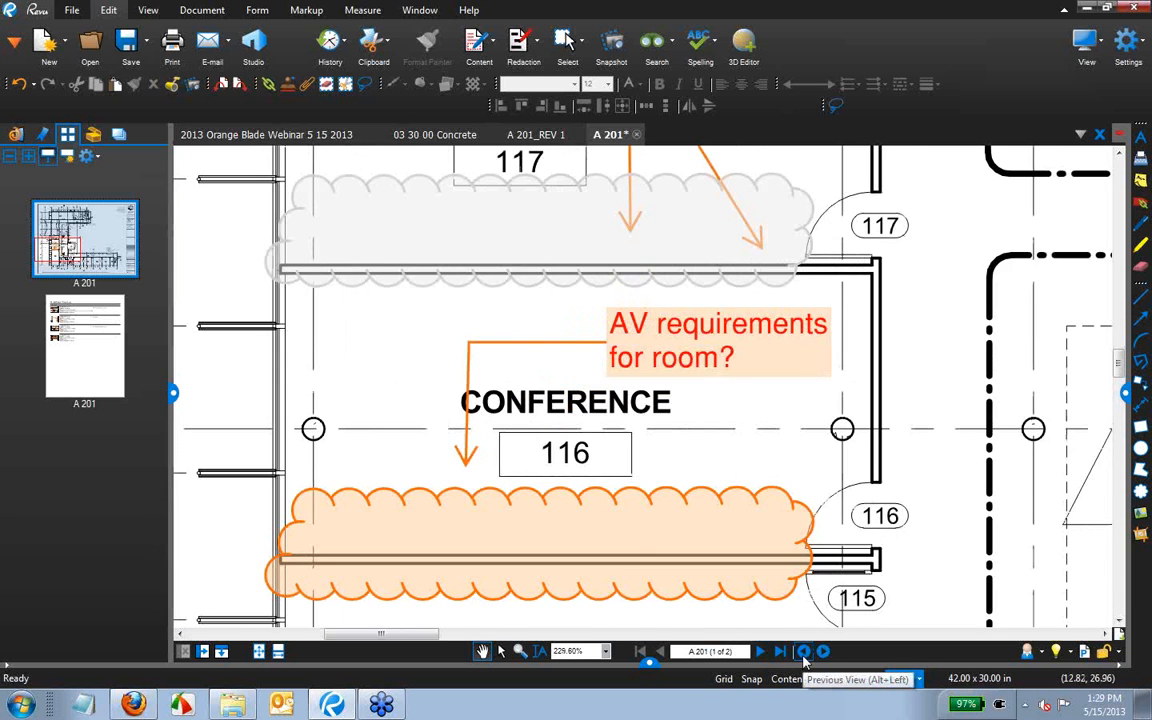
left_click(803, 655)
scroll(630, 520, "down", 1)
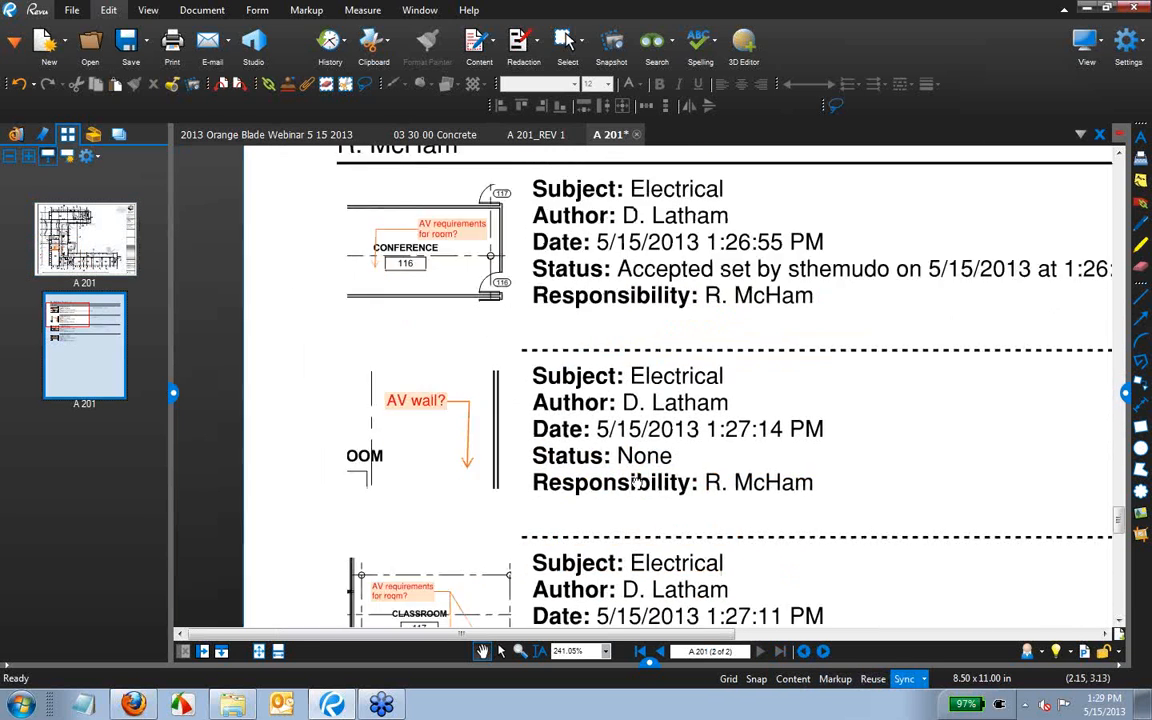
Follow the "AV wall?" snapshot's hyperlink to the callout at Classroom 106 and return to the full task list page.
scroll(635, 482, "down", 2)
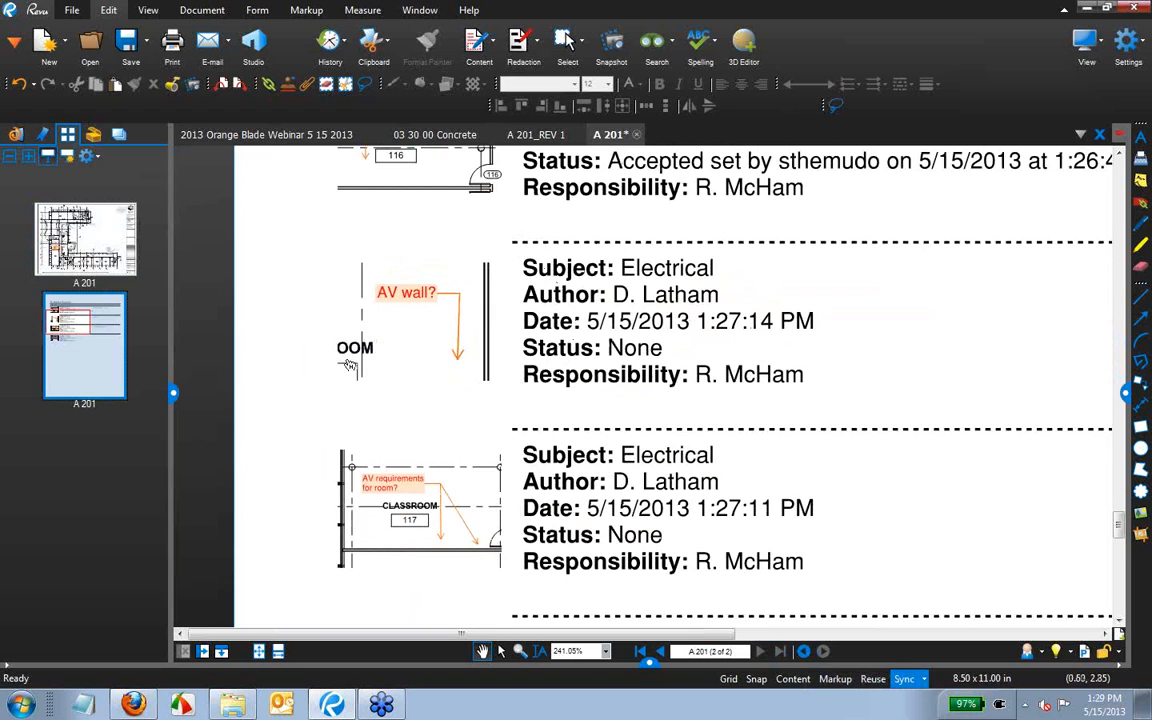
left_click(451, 339)
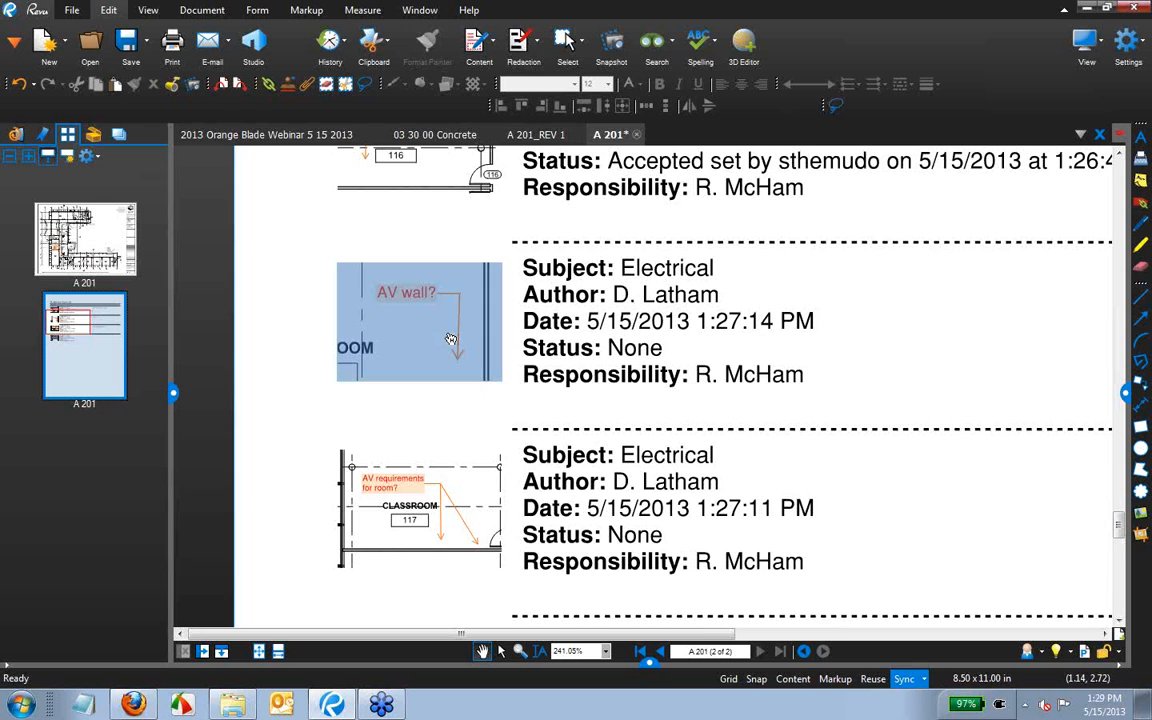
left_click(451, 339)
scroll(451, 339, "down", 3)
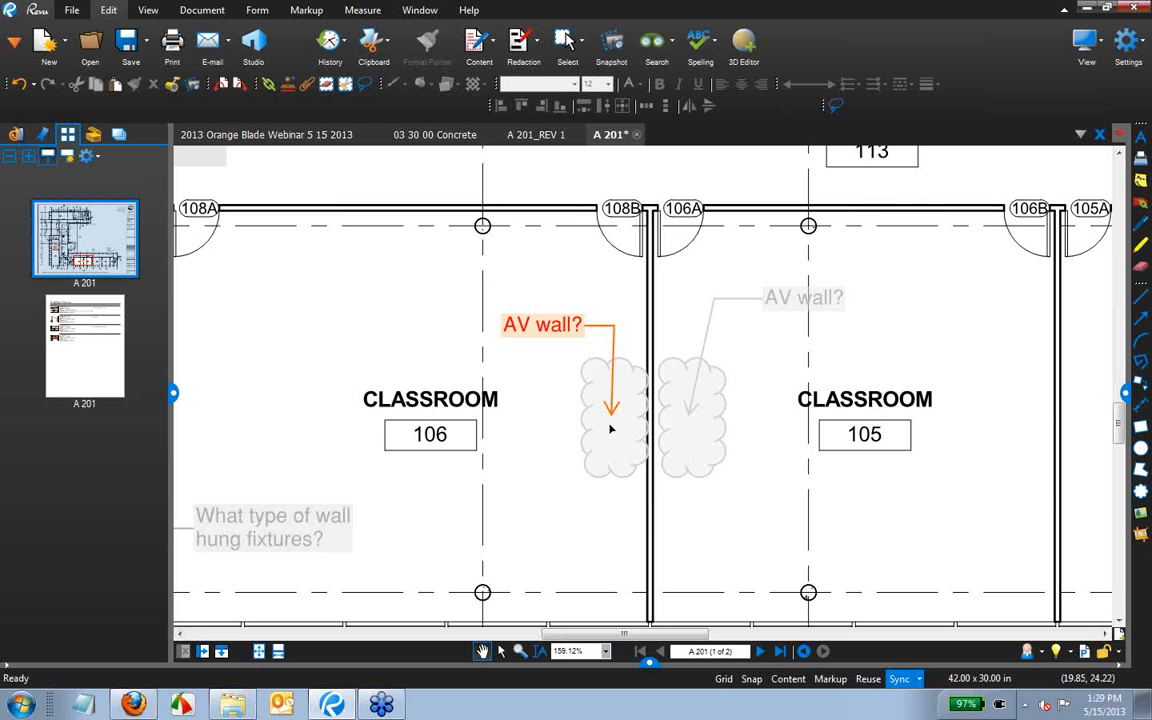
left_click(803, 651)
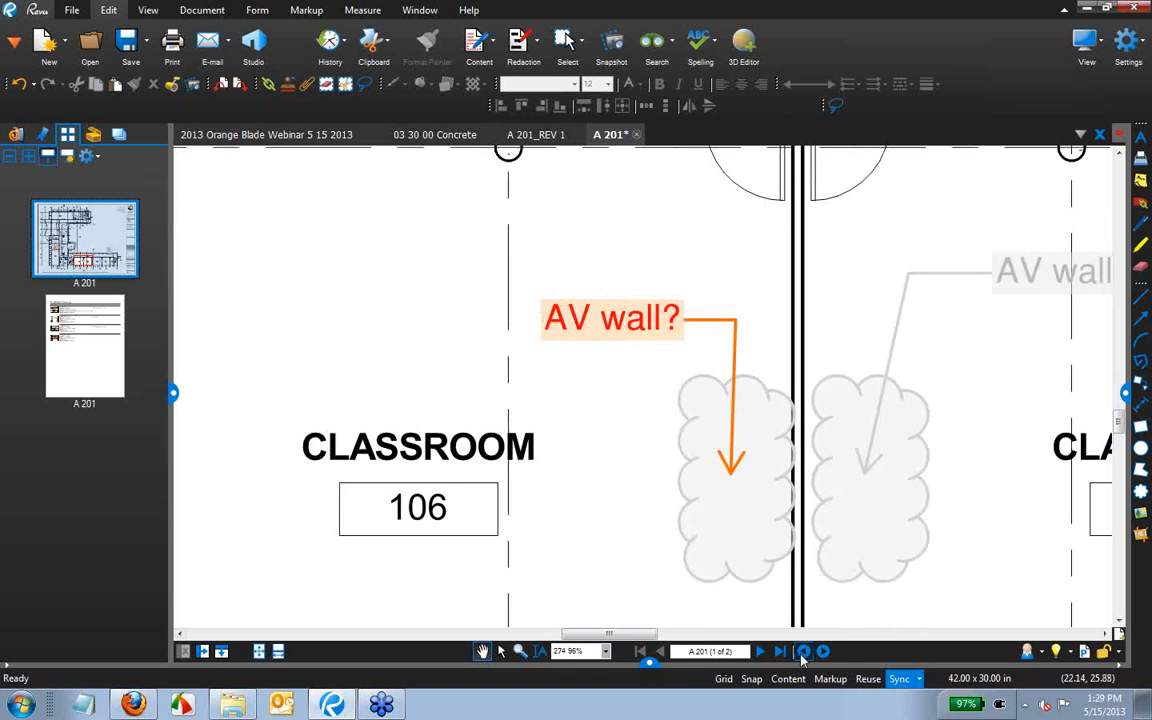
left_click(803, 651)
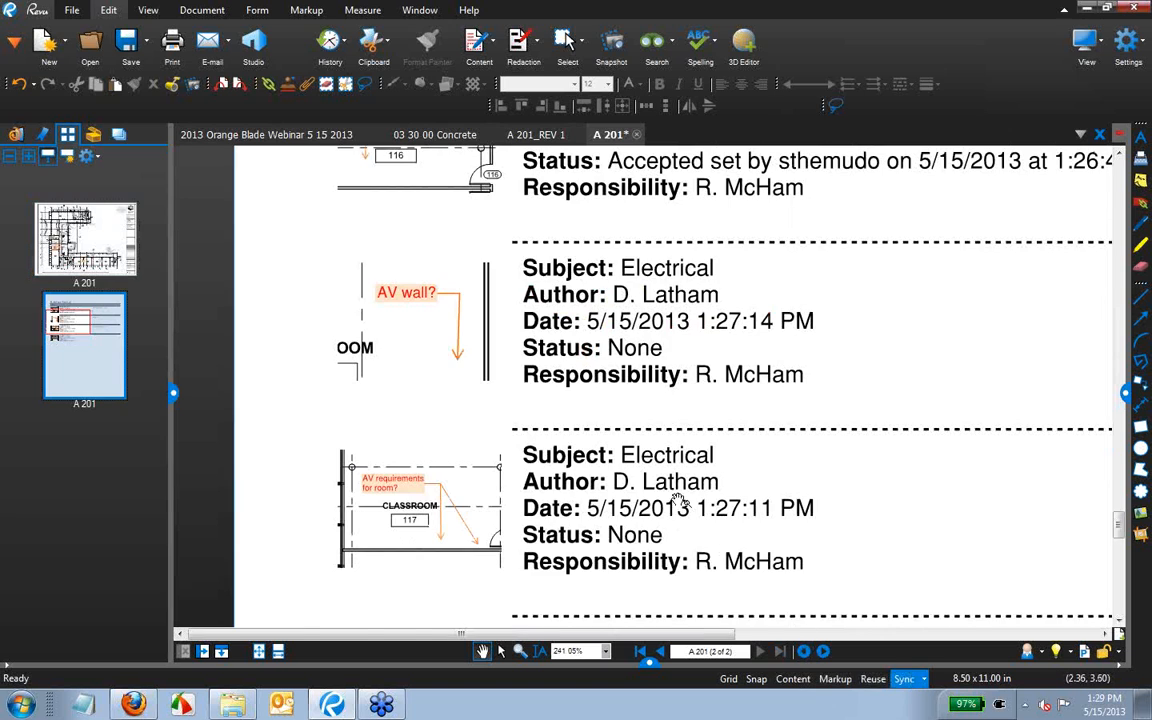
scroll(705, 500, "down", 4)
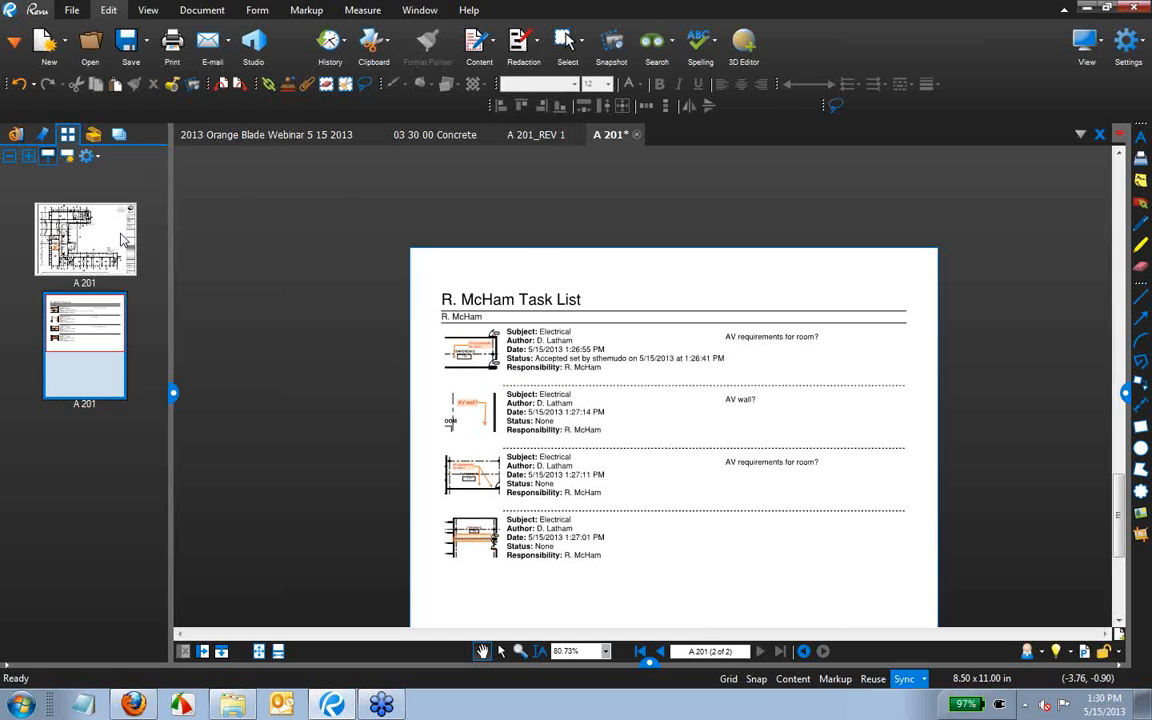
scroll(728, 457, "down", 2)
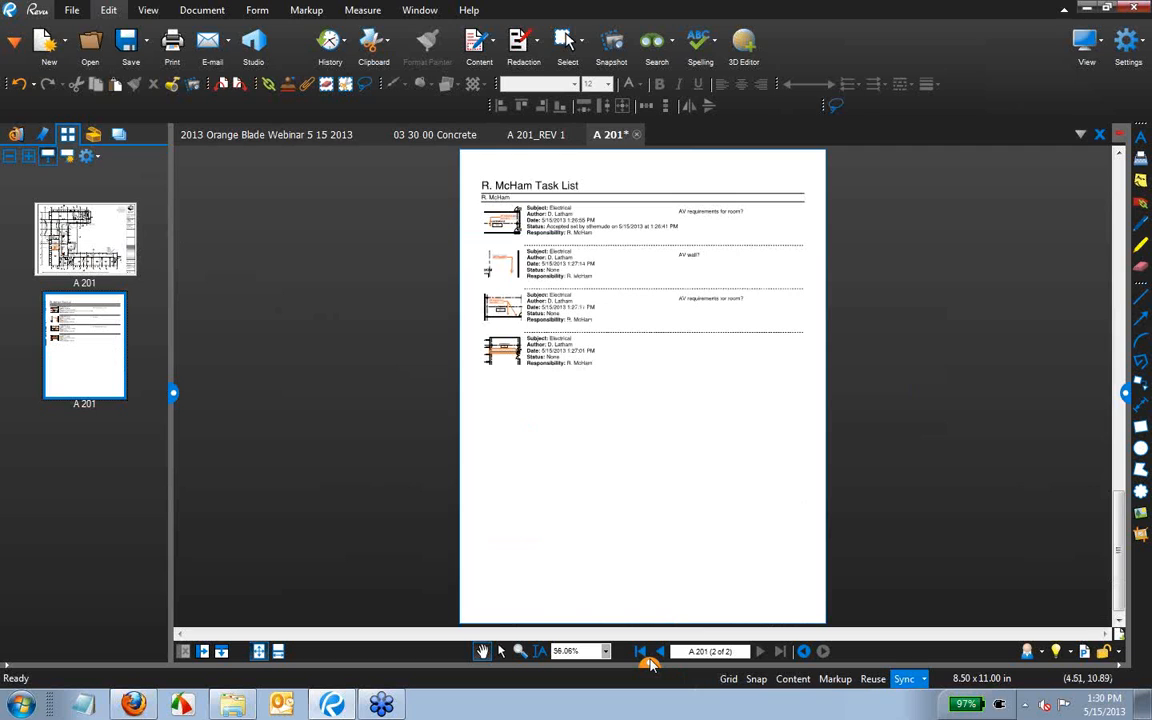
Go back to the sheet page, turn off the Markups list filter, and hide the panels to view all disciplines' markups.
left_click(650, 664)
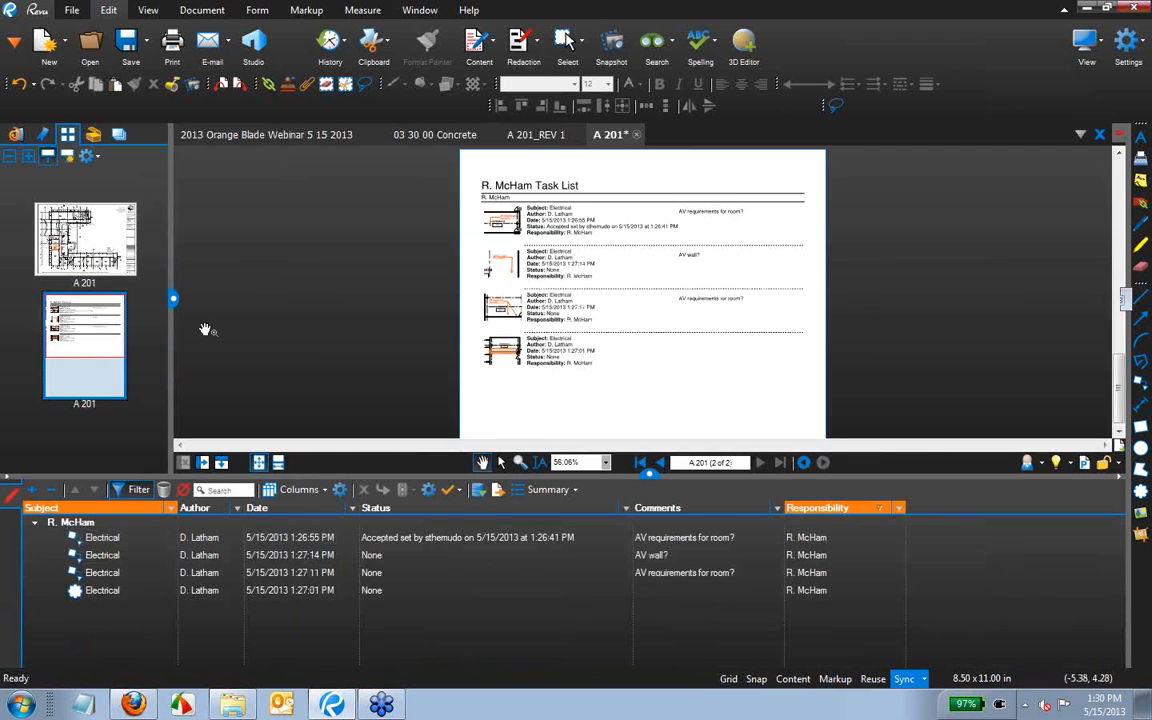
left_click(84, 244)
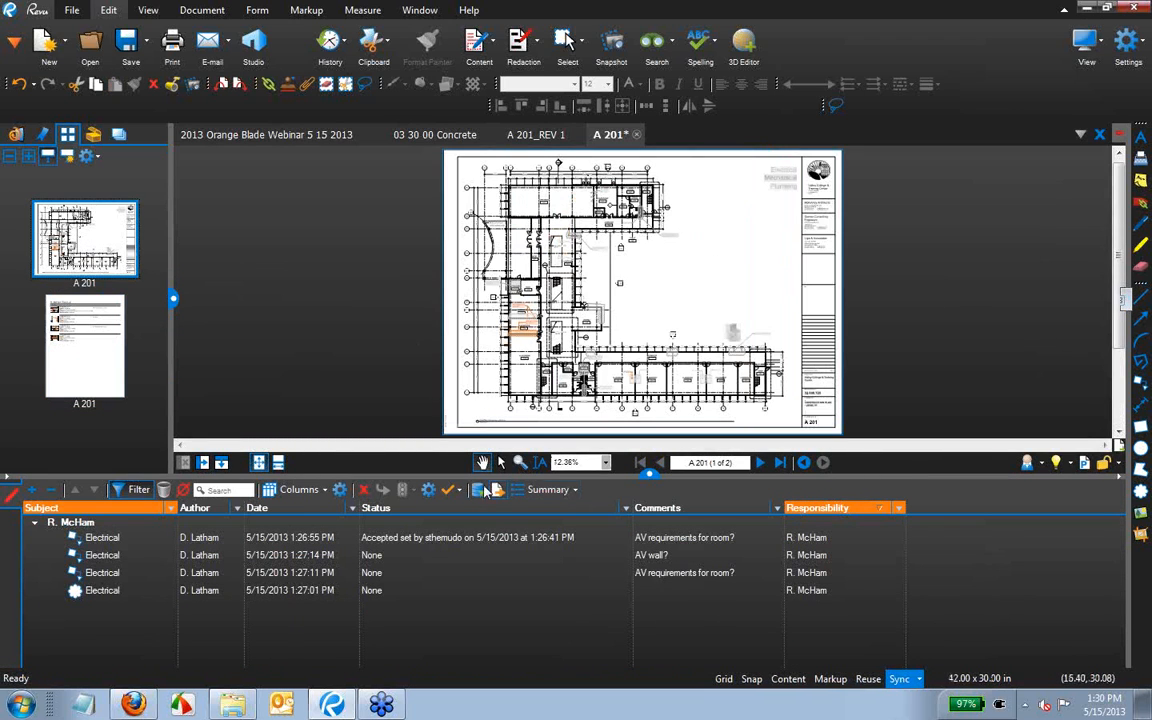
left_click(137, 490)
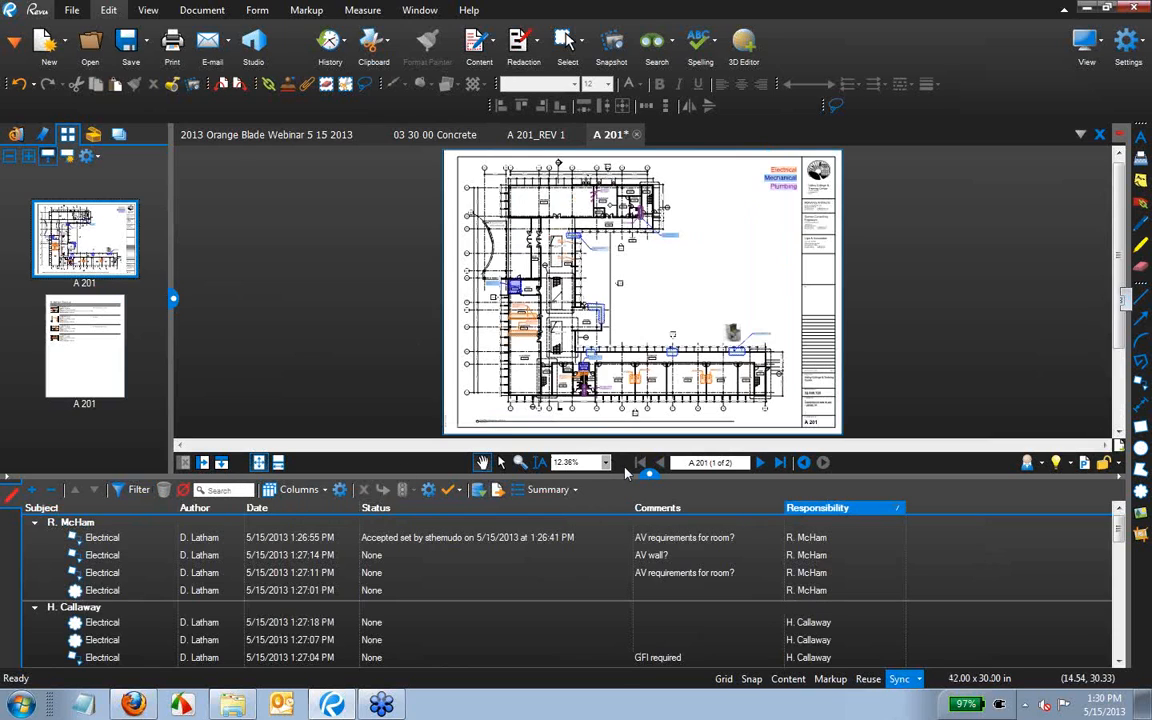
left_click(647, 474)
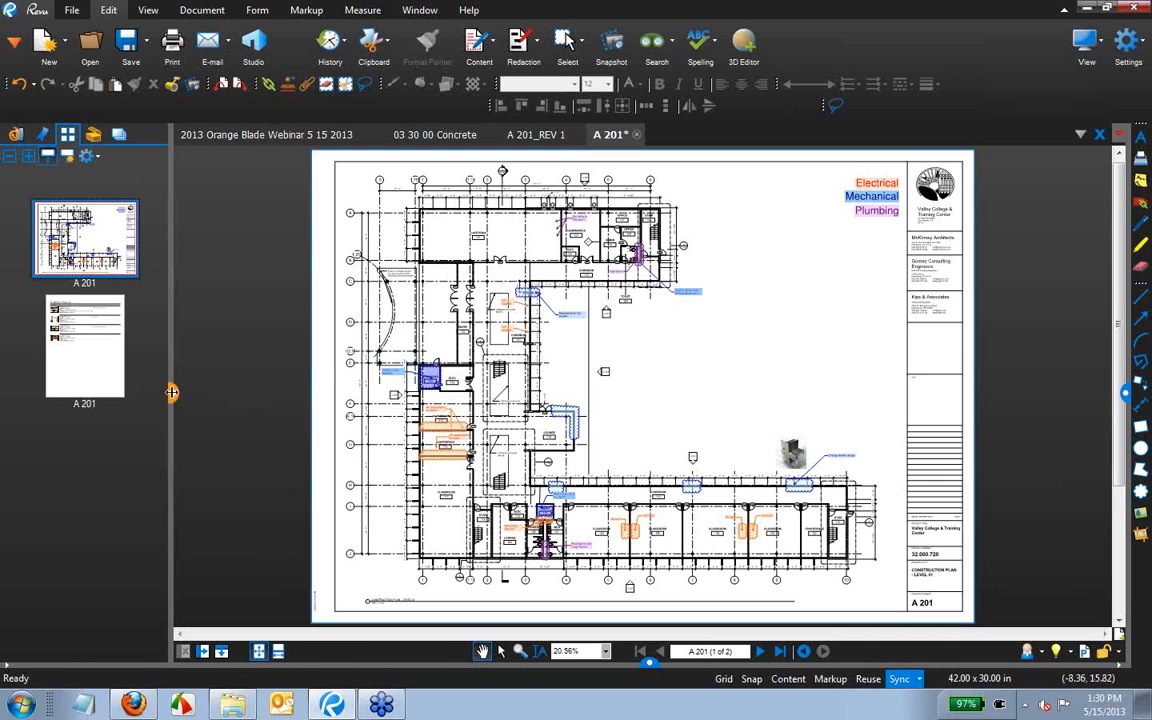
left_click(172, 392)
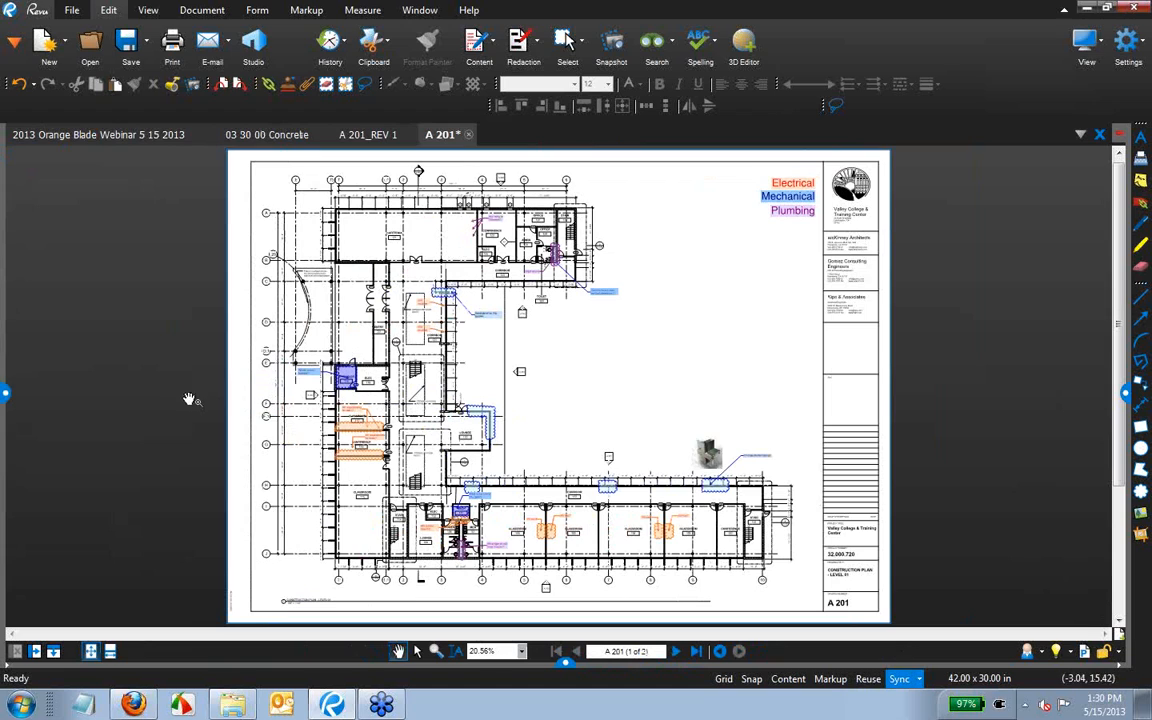
Close A 201 without saving its changes and close A 201_REV 1, leaving the 03 30 00 Concrete specification in view.
left_click(467, 136)
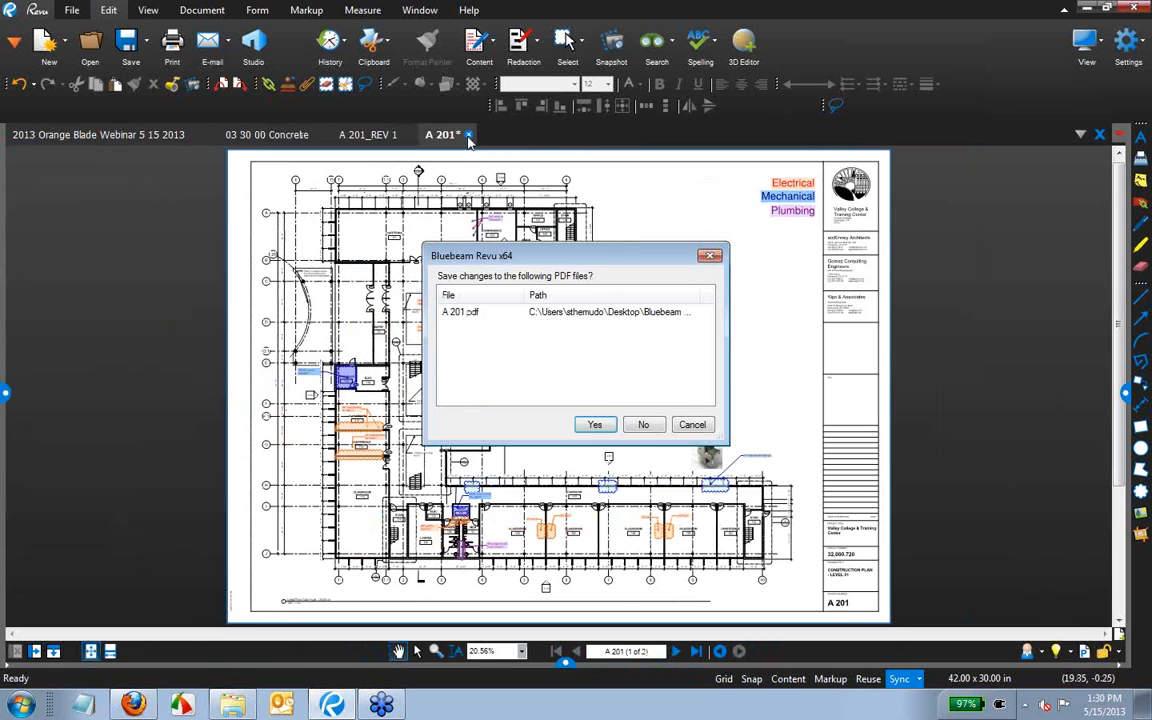
left_click(647, 424)
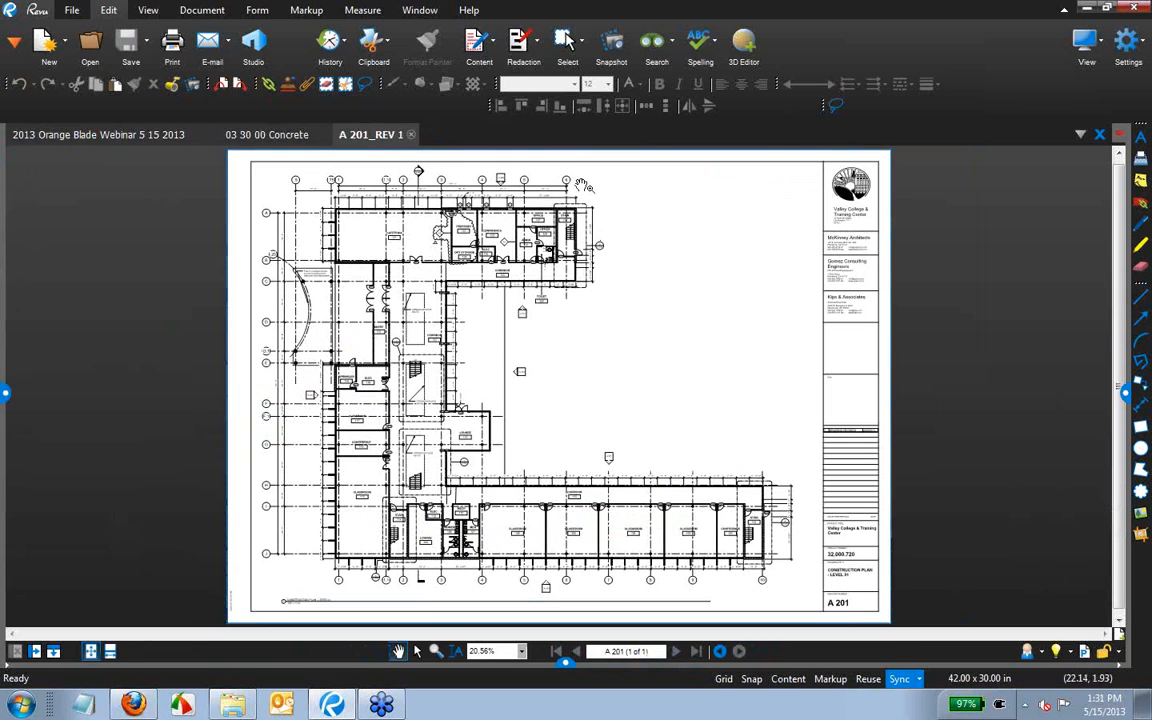
left_click(410, 134)
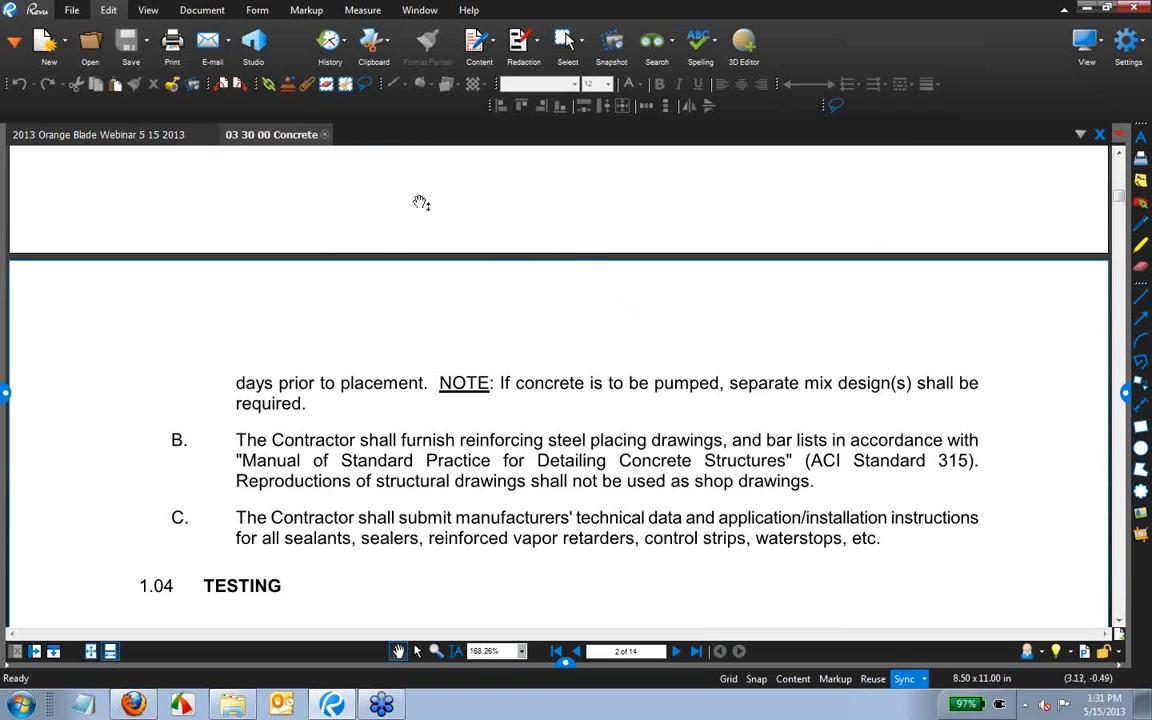
mouse_move(71, 9)
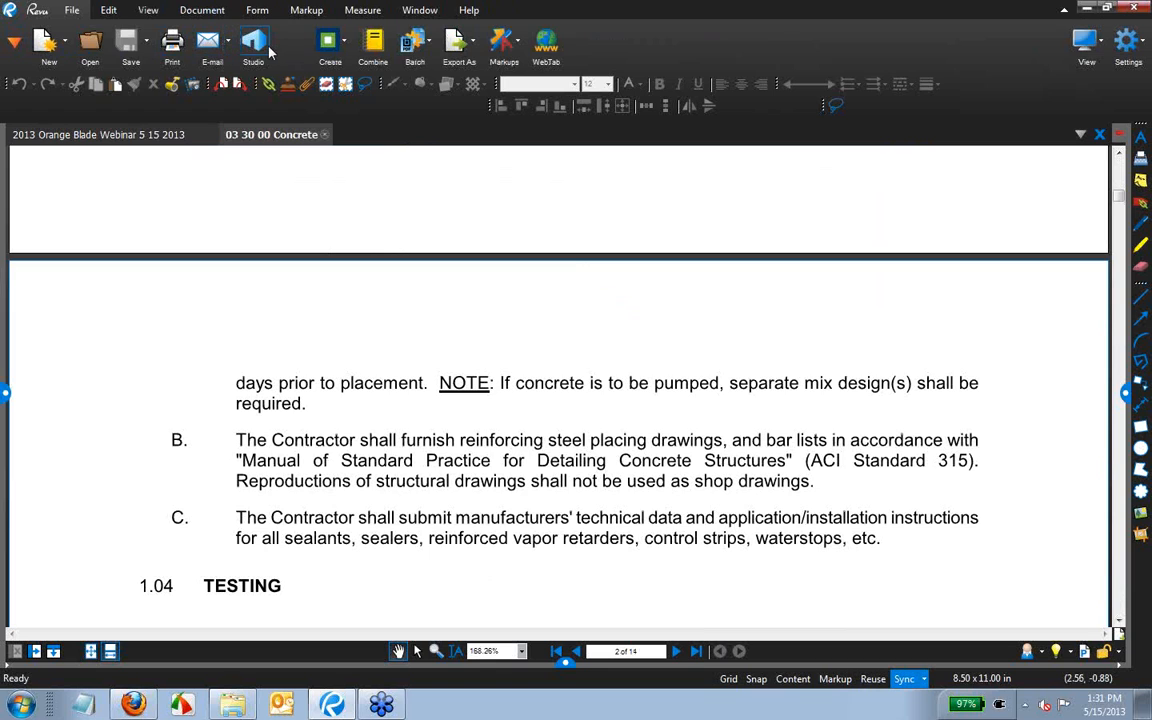
Show the Studio sessions and projects lists, and collapse the Projects list to leave the sessions in view.
left_click(262, 48)
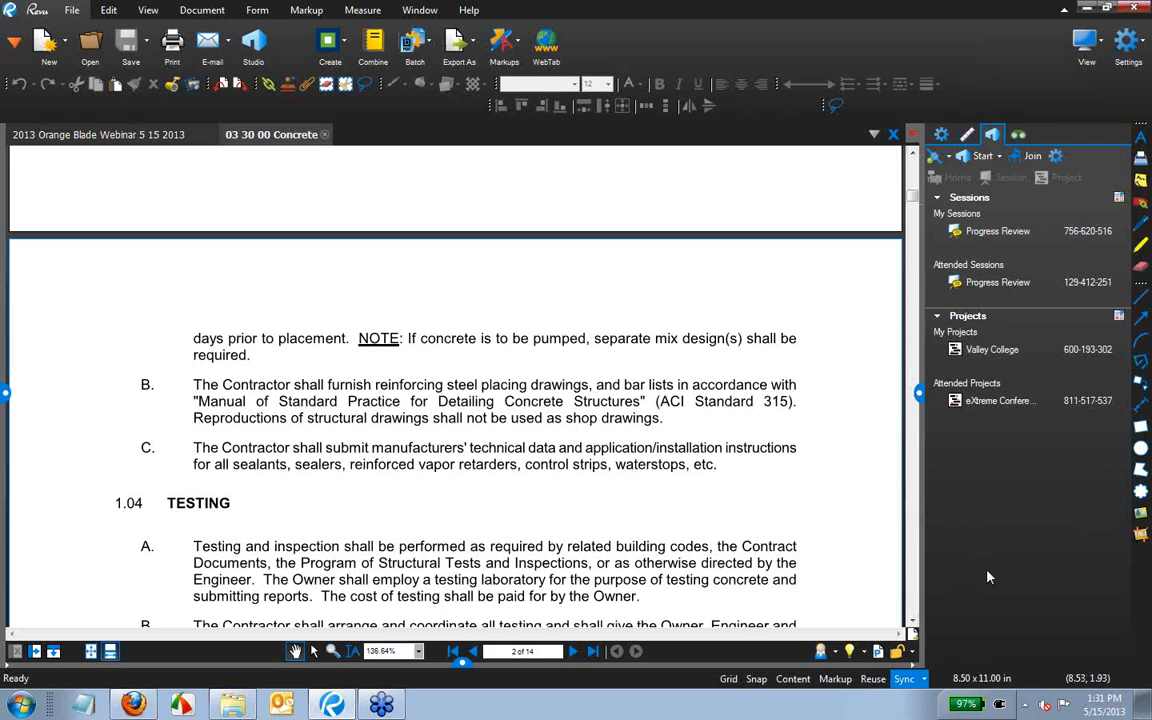
left_click(937, 316)
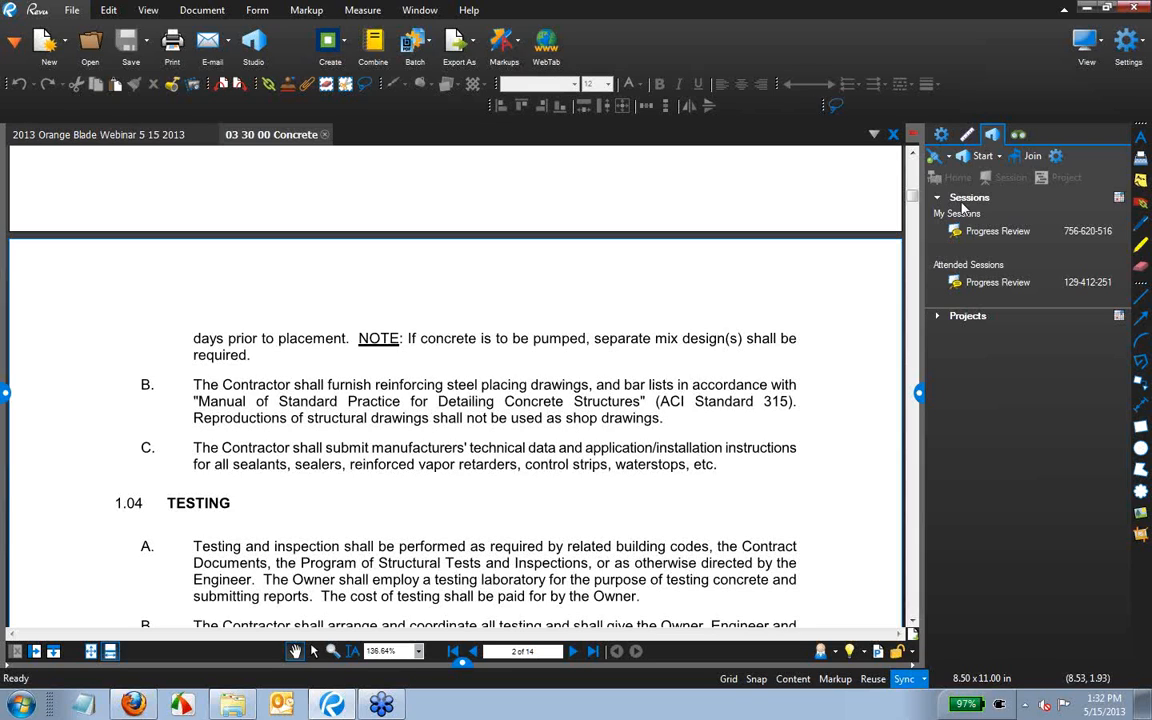
left_click(1030, 231)
Start a new Studio session named Session, with attendees restricted by e-mail address and no documents added.
left_click(1000, 157)
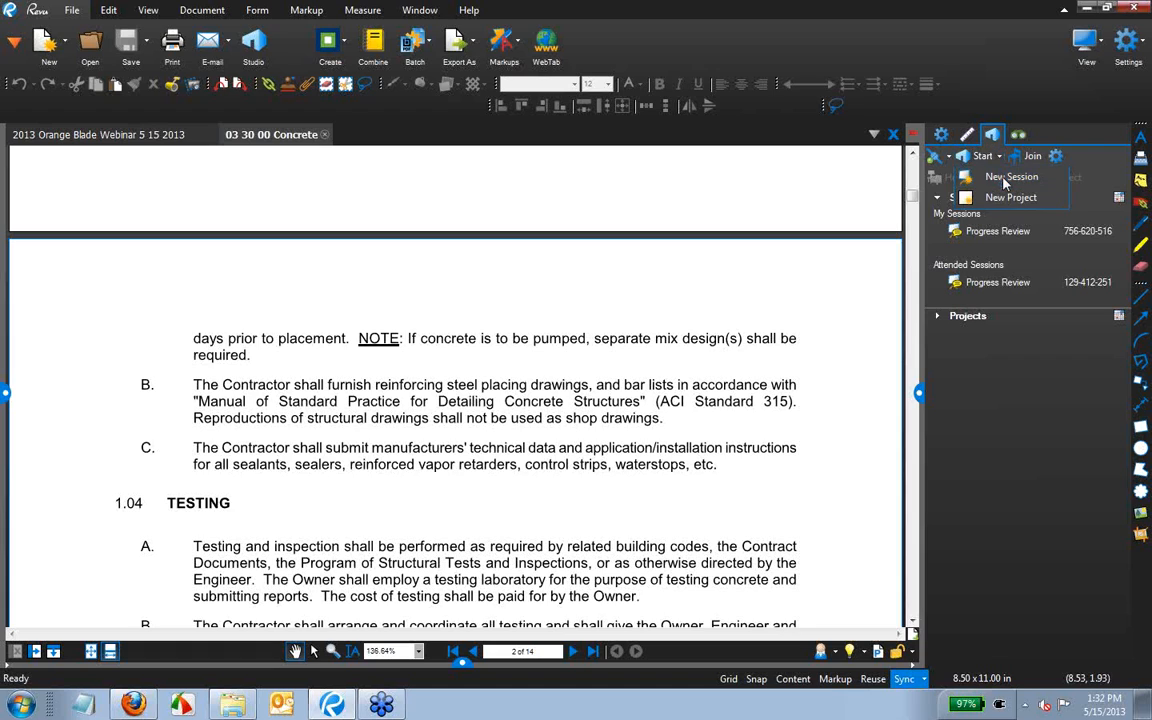
left_click(1008, 177)
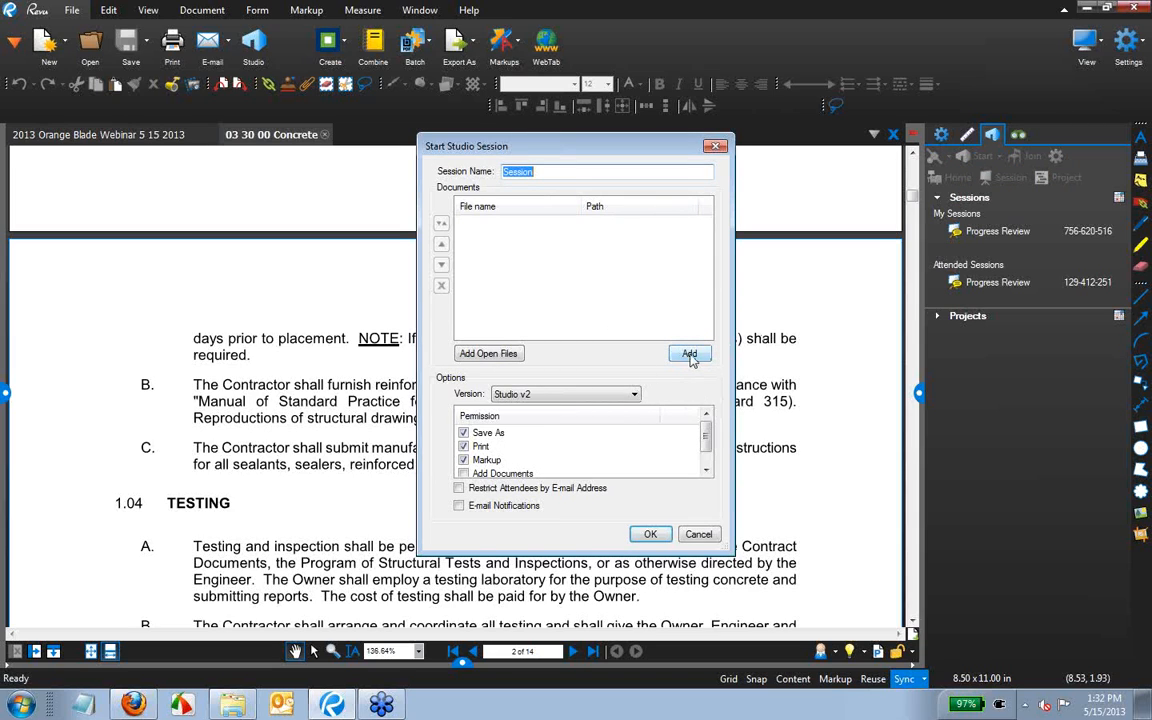
mouse_move(706, 433)
left_mouse_down()
mouse_move(704, 448)
mouse_move(705, 433)
left_mouse_up()
left_click(477, 491)
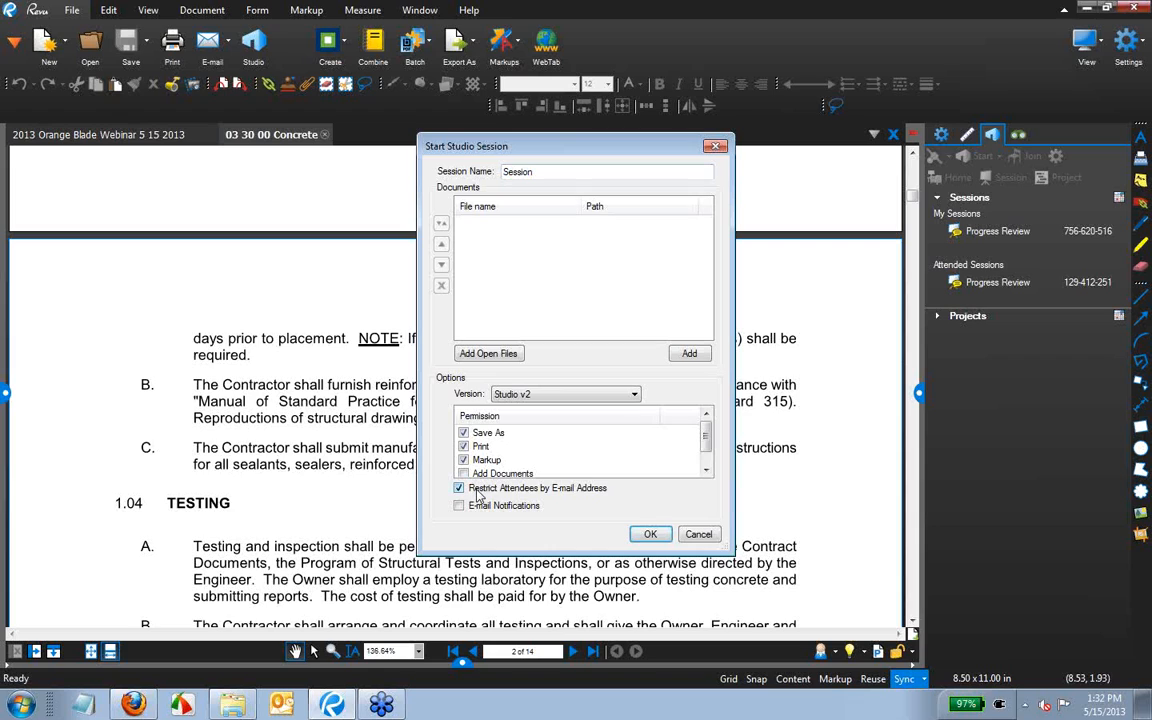
left_click(667, 534)
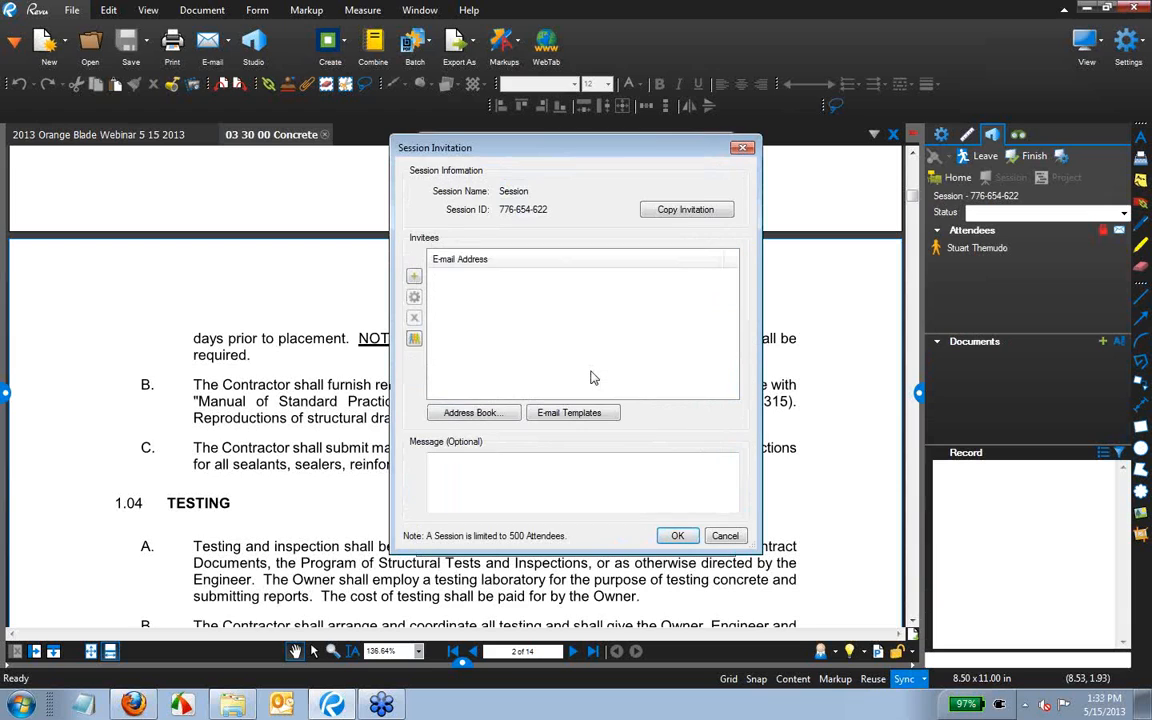
Dismiss the session invitation without adding any invitees, and leave the new session.
left_click(414, 276)
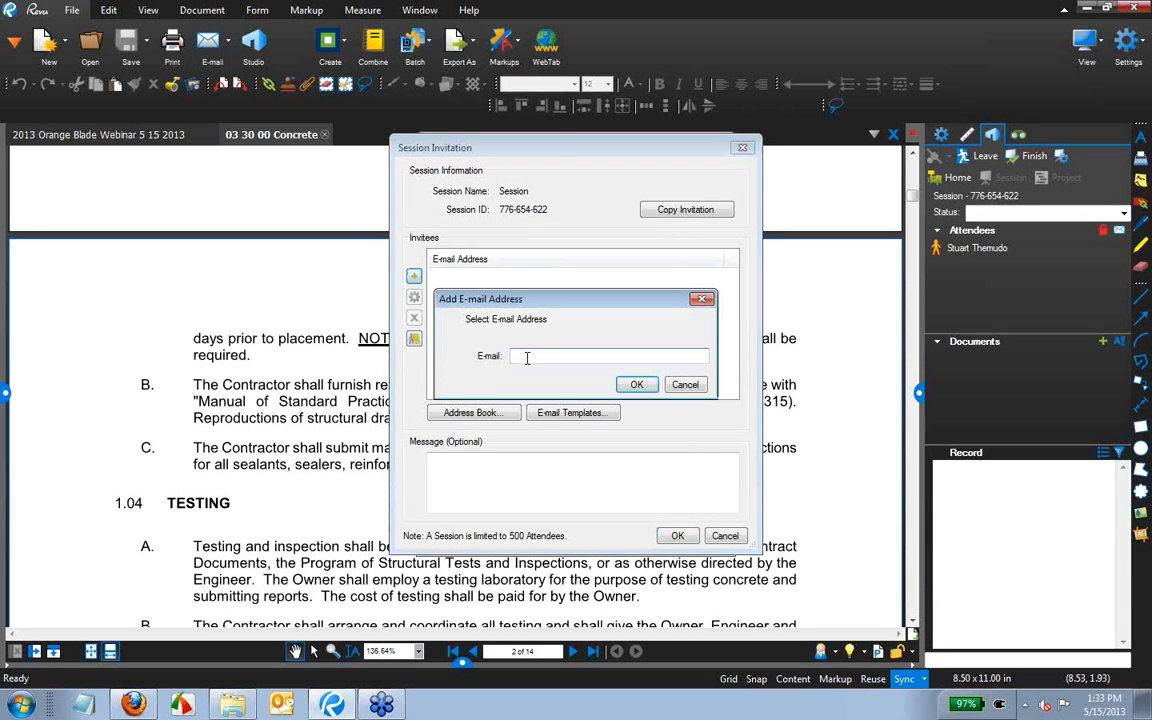
left_click(685, 384)
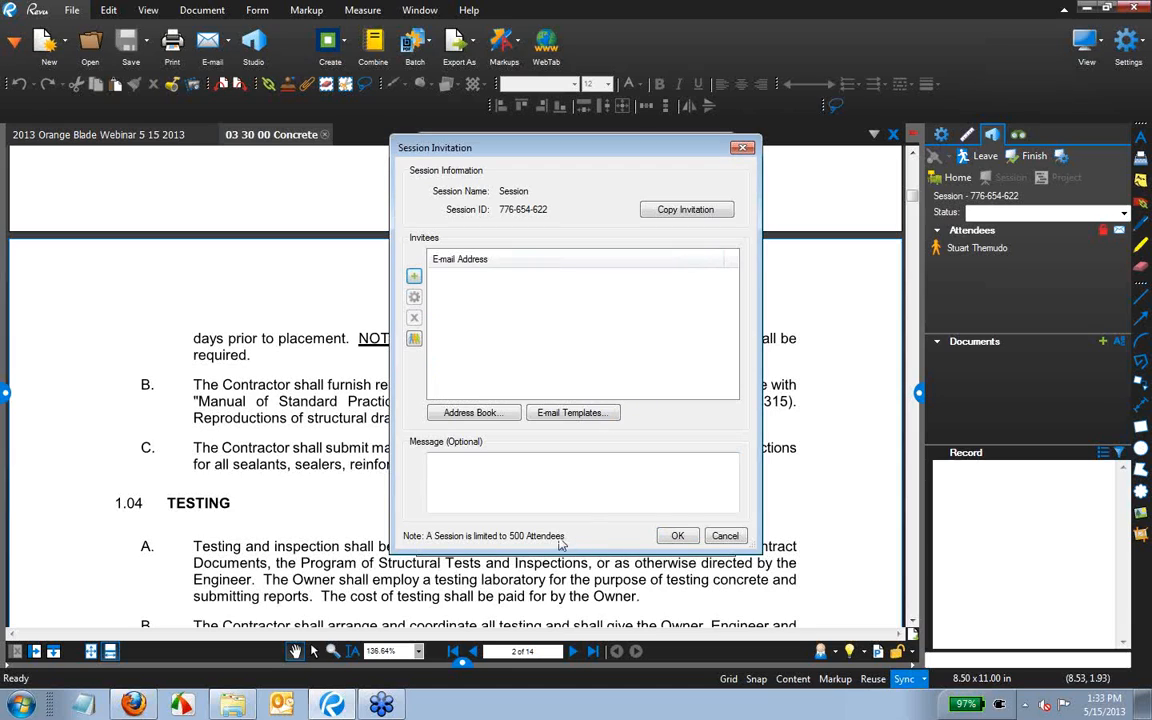
key("ctrl")
left_click(726, 537)
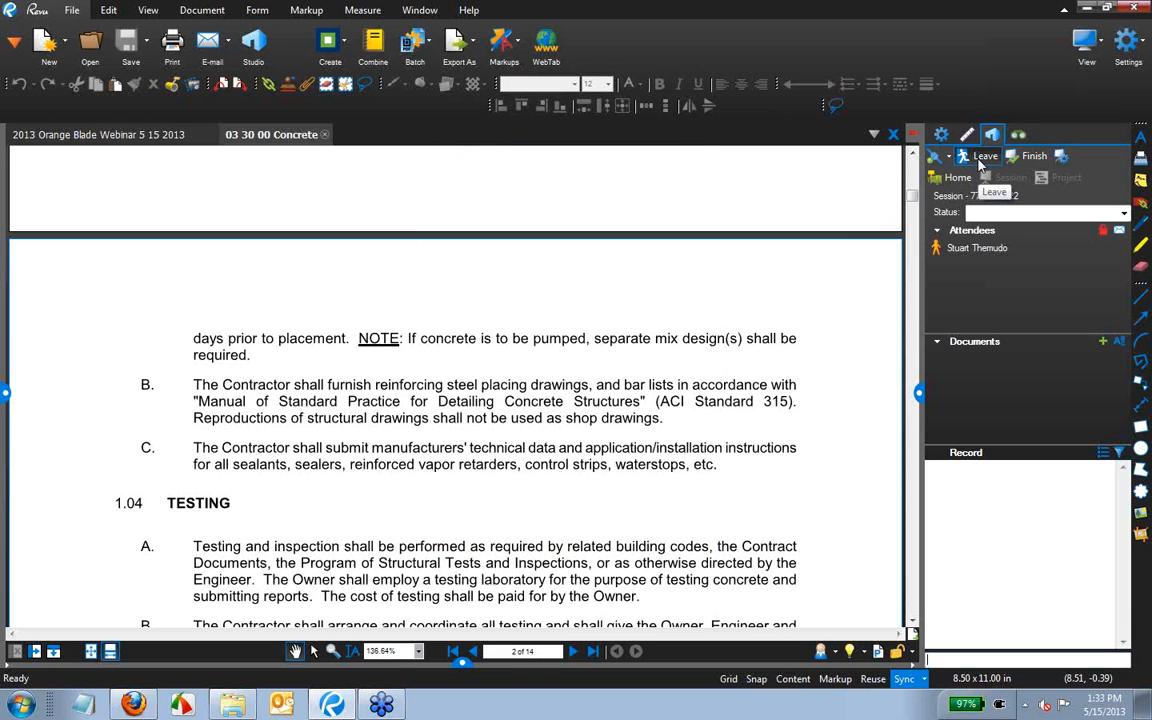
left_click(981, 160)
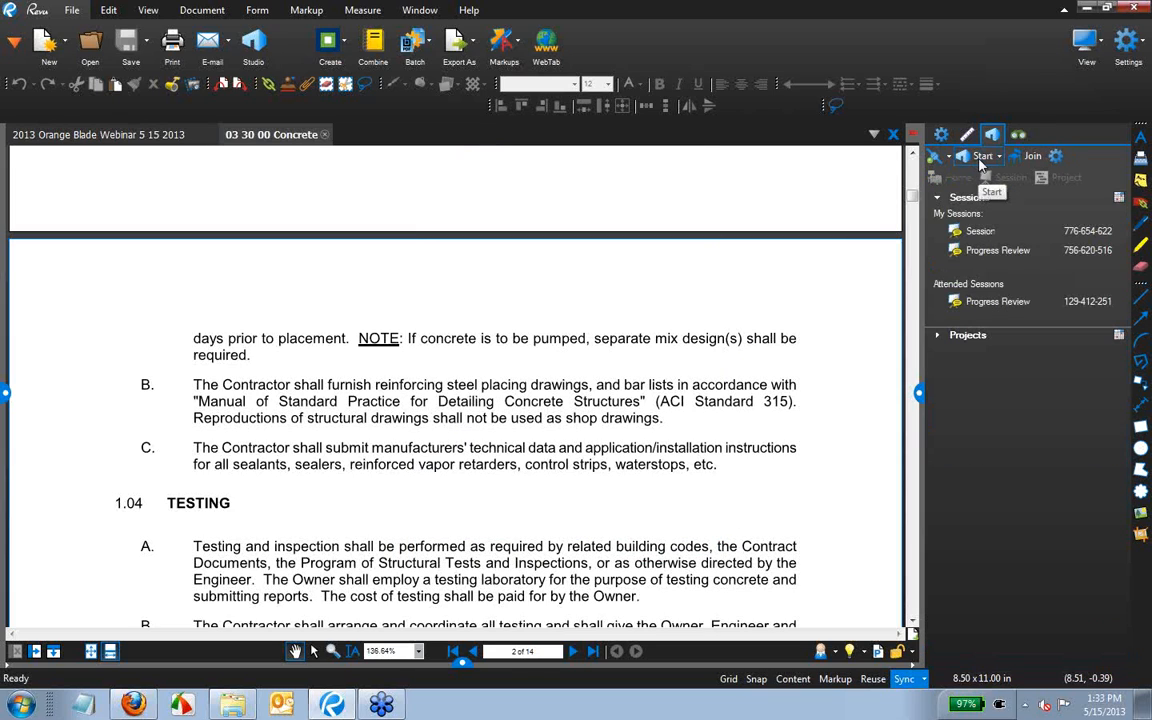
Join the self-hosted Progress Review session and check the details of its attendees.
left_click(998, 251)
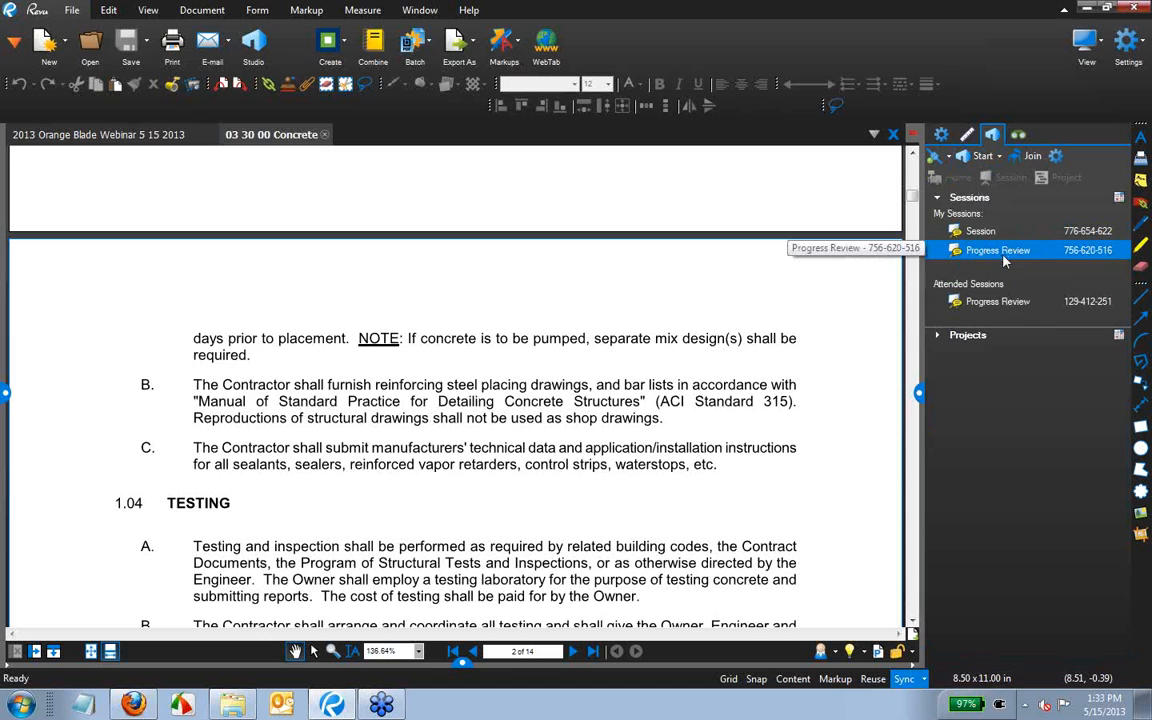
double_click(1016, 250)
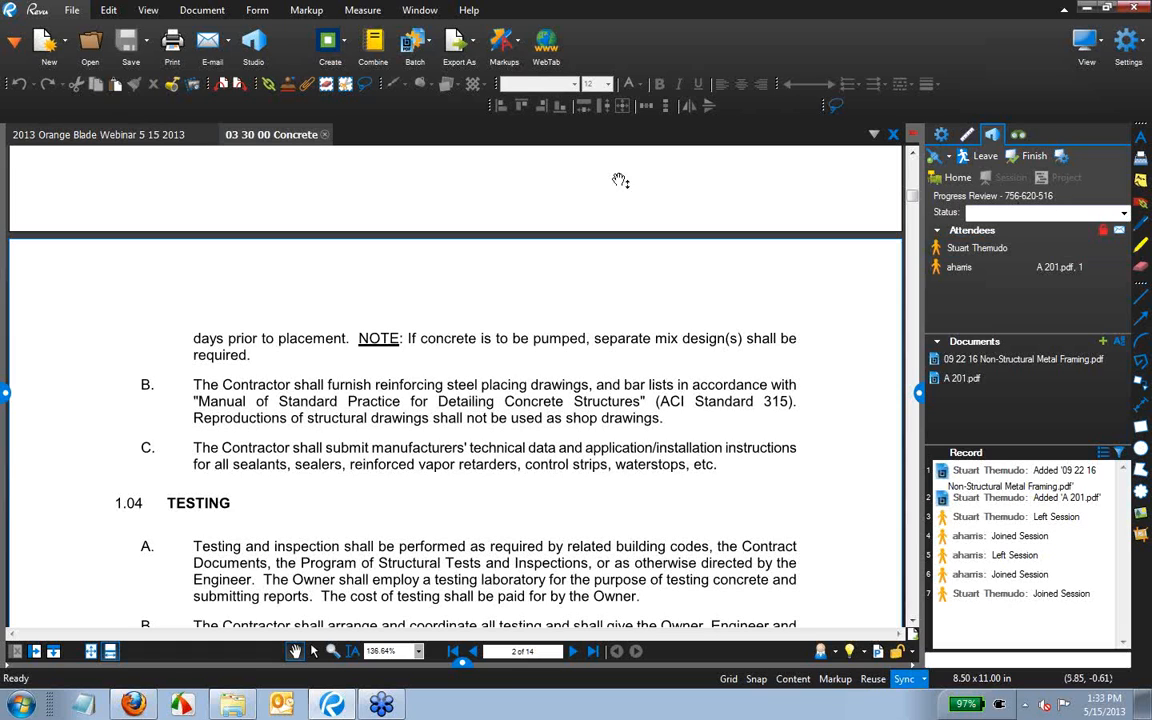
mouse_move(995, 348)
mouse_move(998, 252)
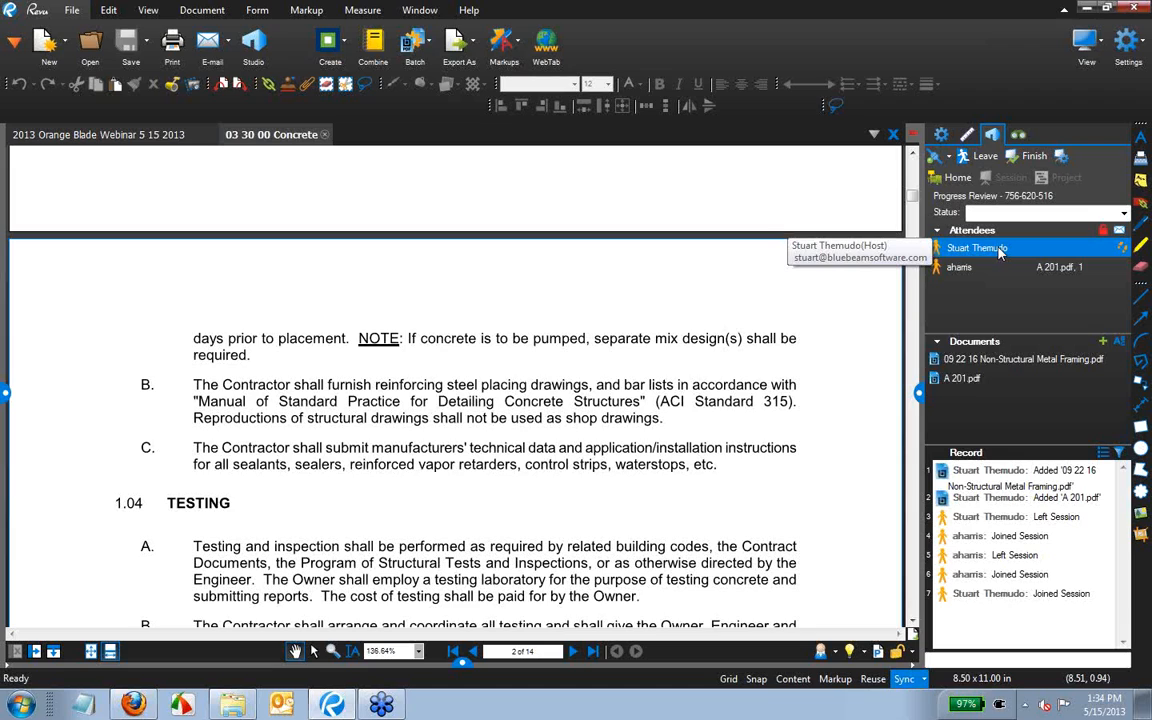
mouse_move(1079, 272)
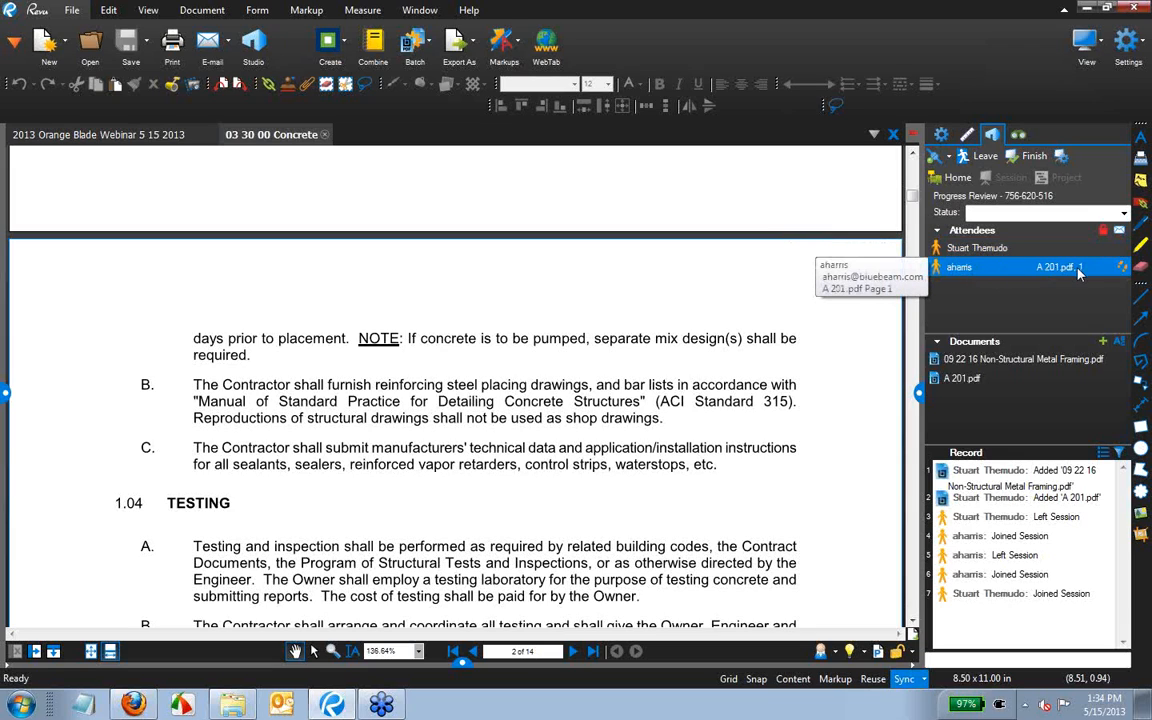
Open the session documents 09 22 16 Non-Structural Metal Framing.pdf and A 201.pdf, declining to show the layers of A 201.
double_click(992, 361)
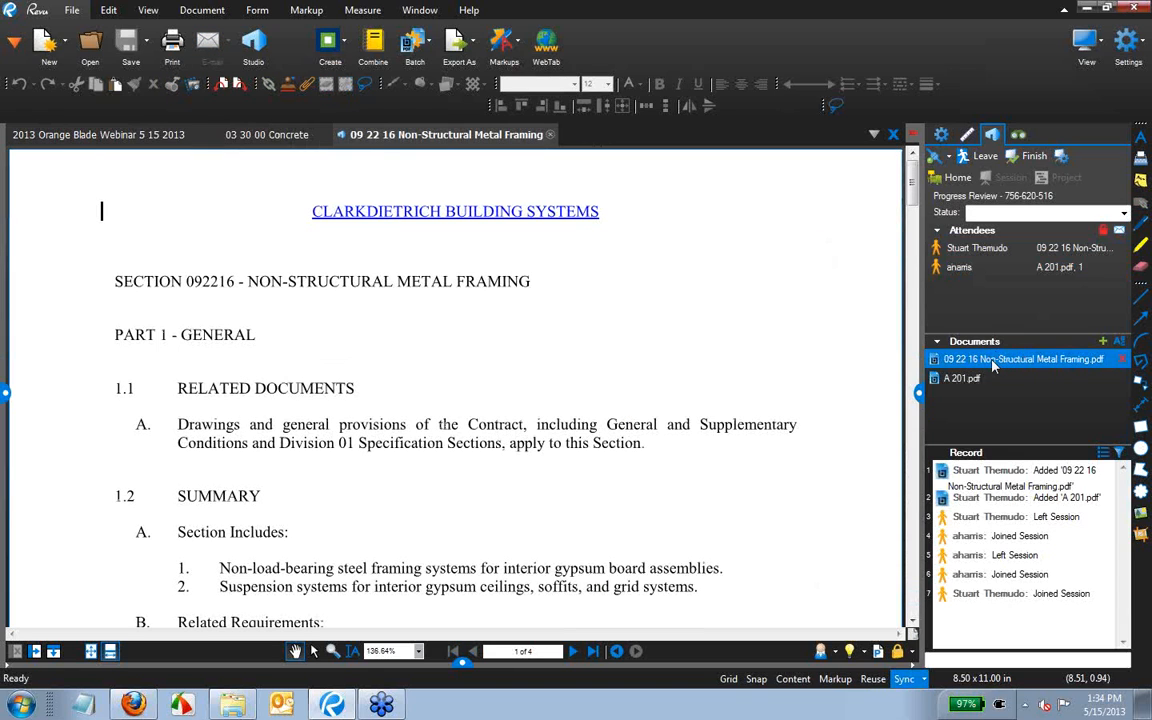
double_click(966, 379)
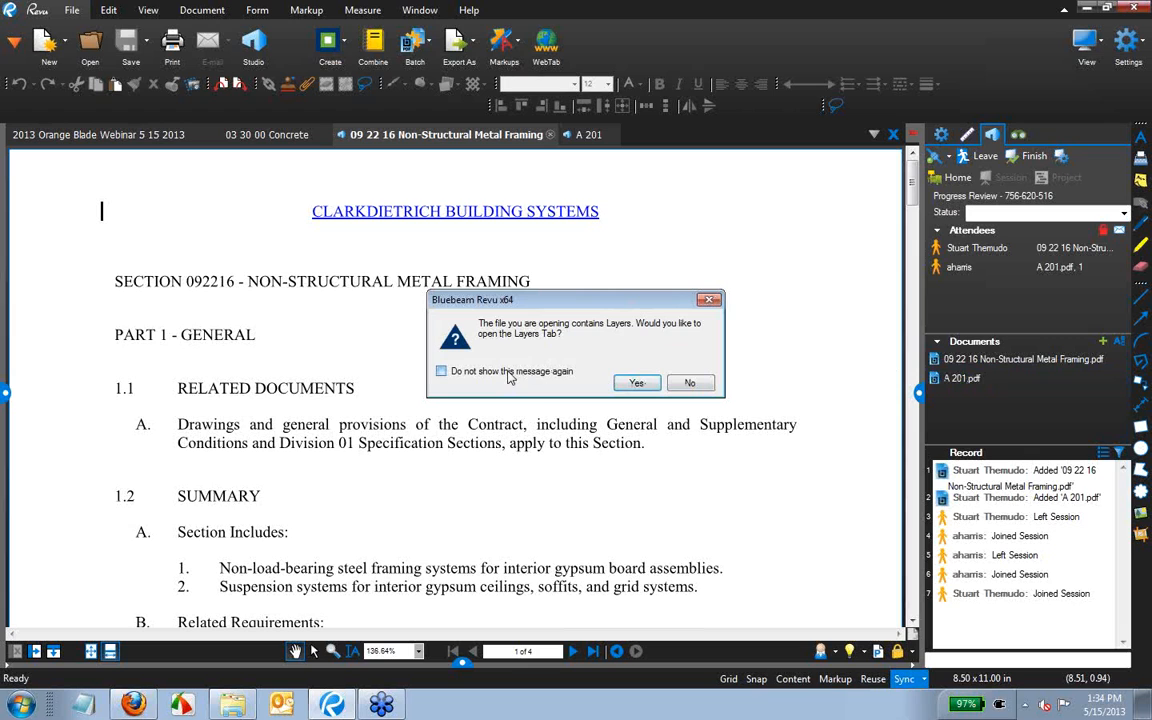
left_click(689, 382)
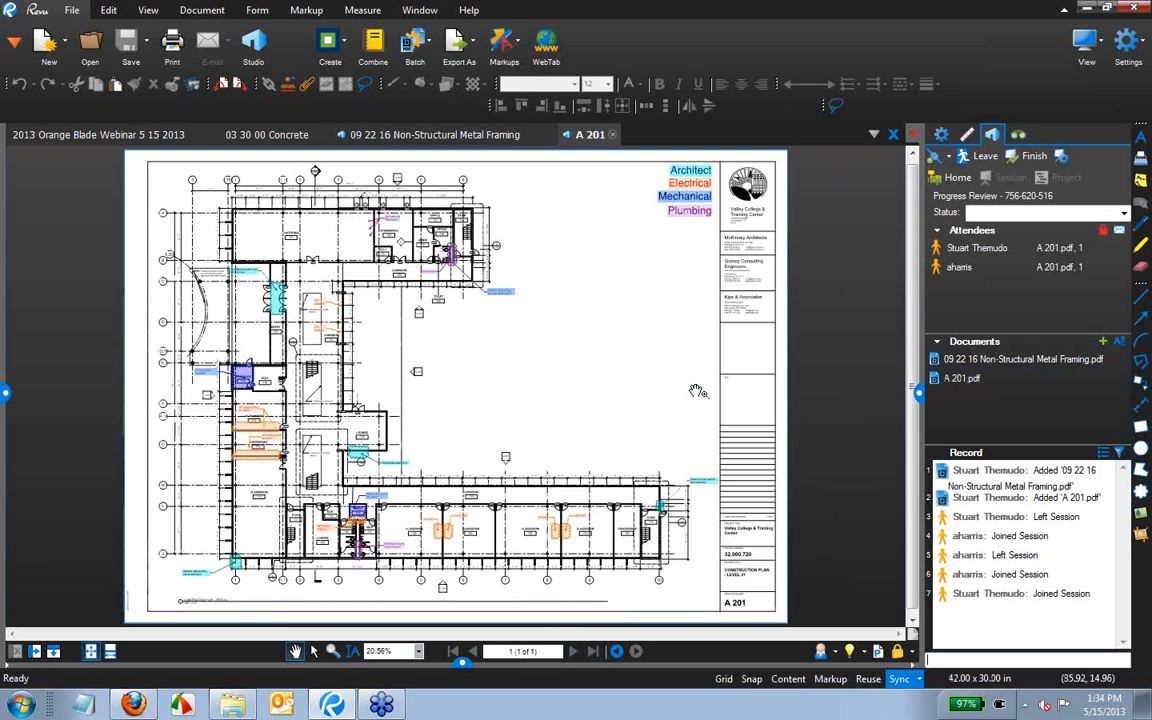
left_click(965, 379)
left_click(566, 139)
key("ctrl")
key("ctrl")
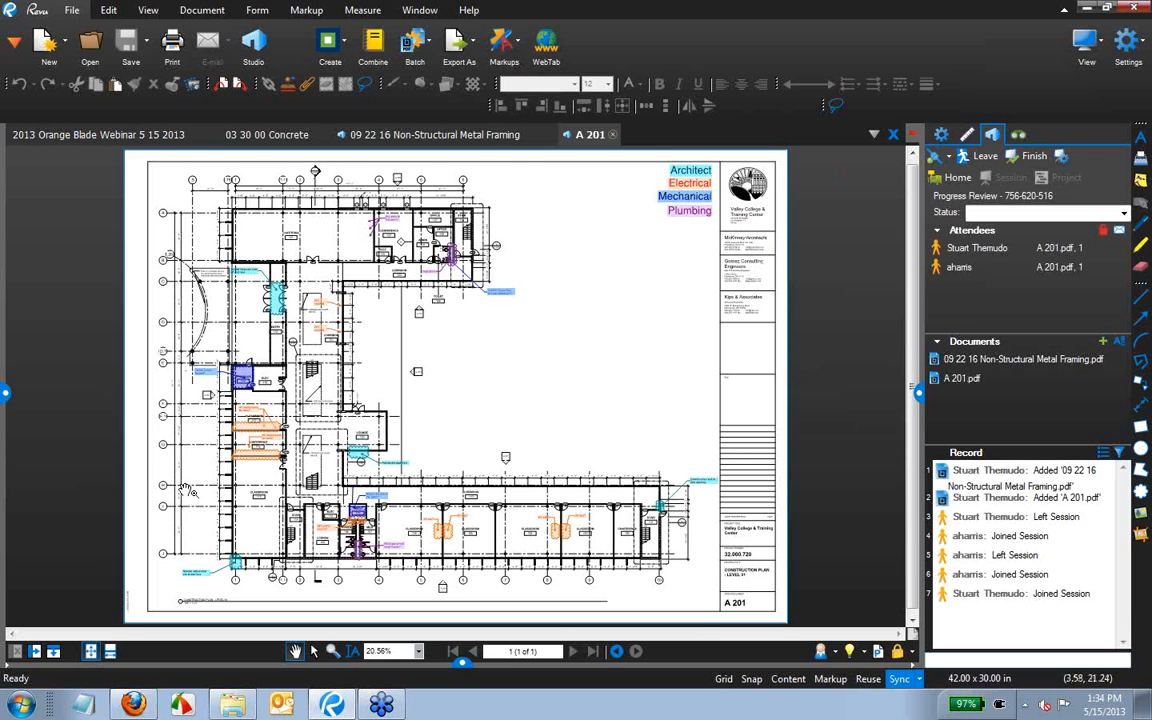
Draw an Architect Toolset cloud around double door 120 on the upper wall of the Lounge in A 201.
scroll(362, 425, "up", 7)
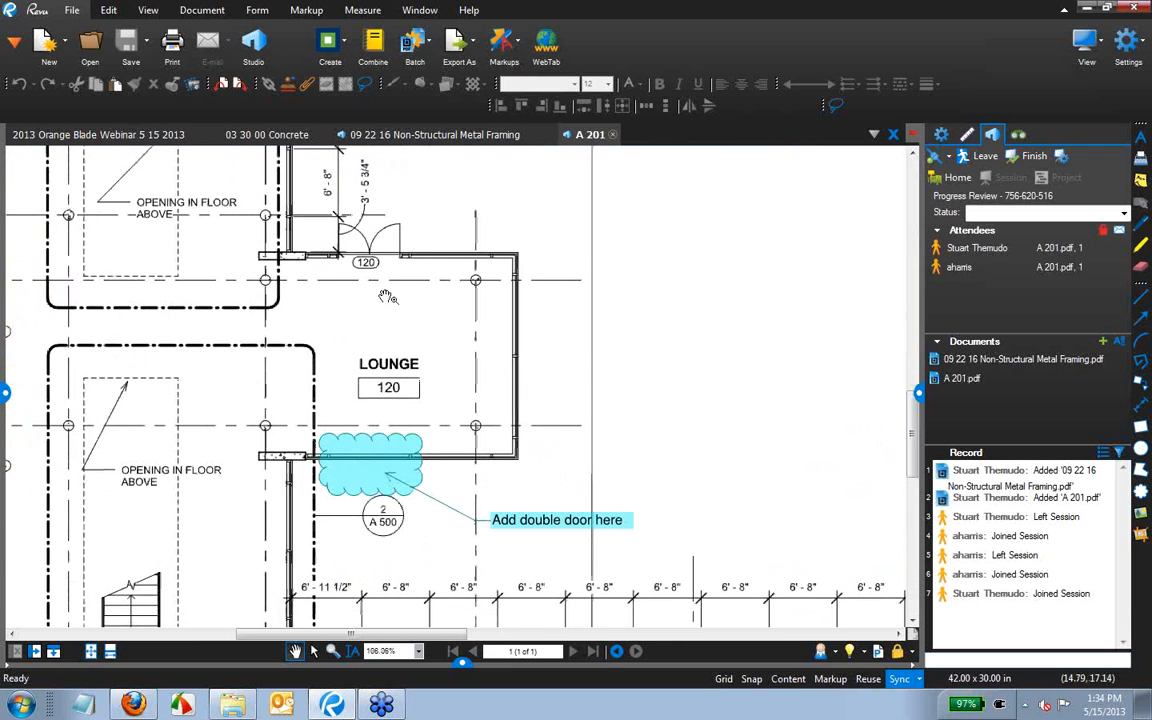
left_click(5, 392)
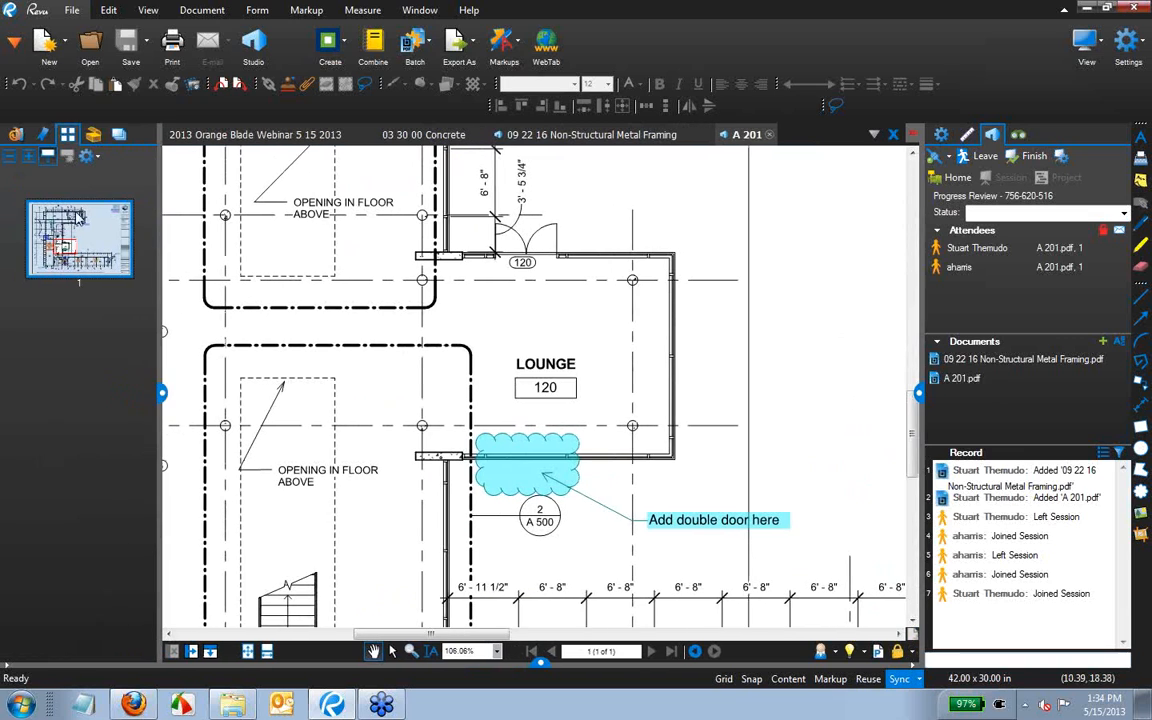
left_click(92, 134)
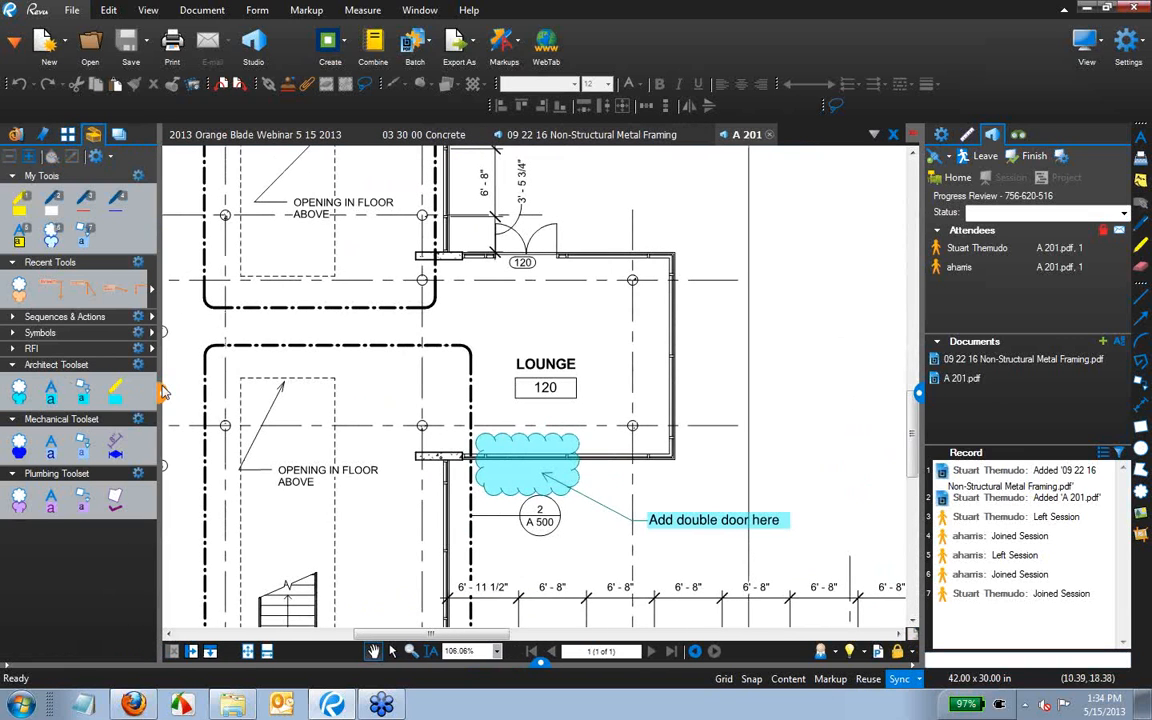
left_click(18, 392)
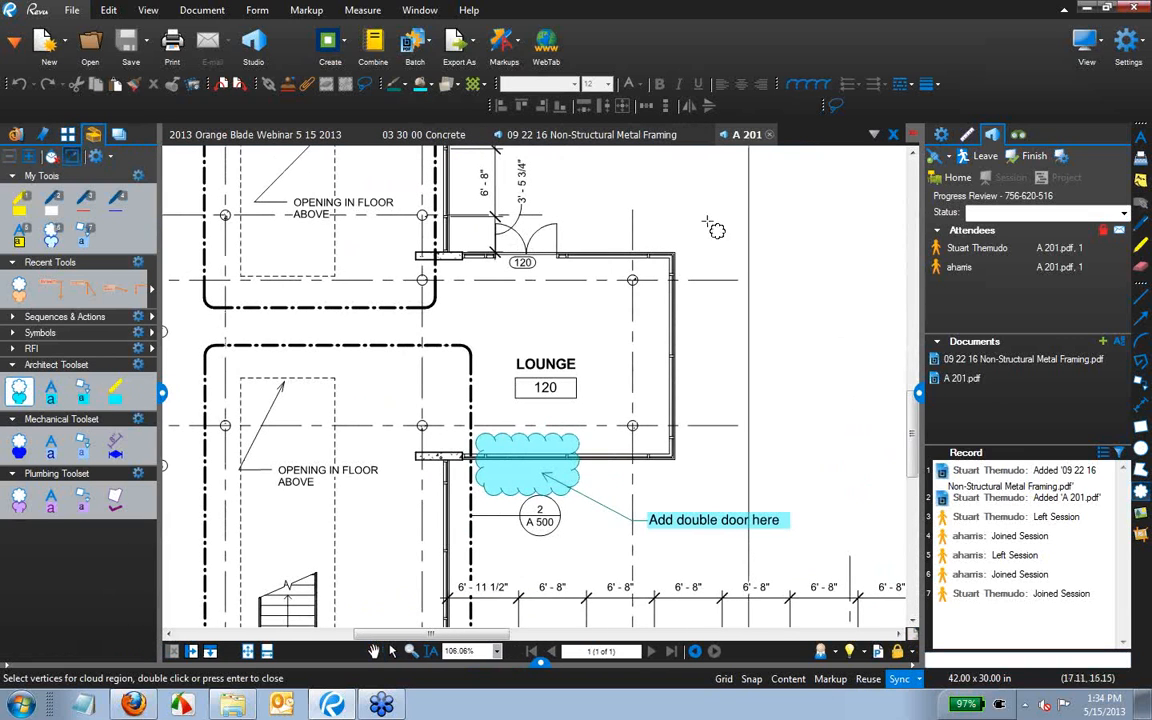
scroll(713, 228, "up", 3)
scroll(440, 232, "up", 2)
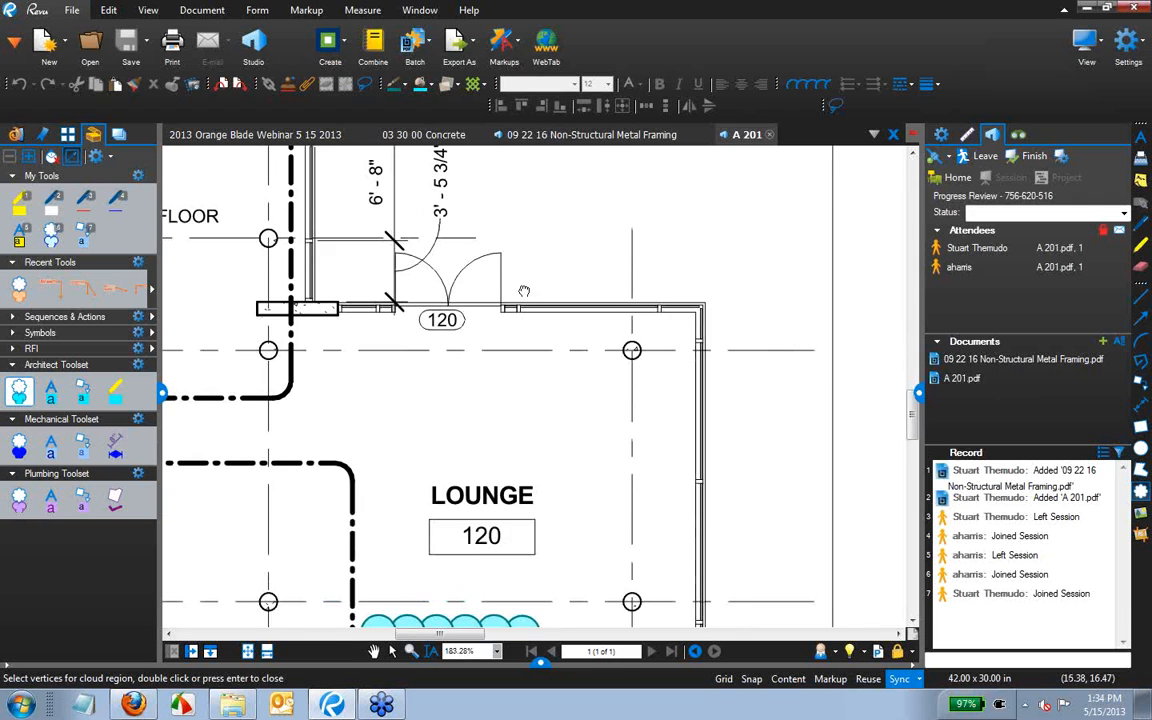
left_click_drag(373, 216, 515, 331)
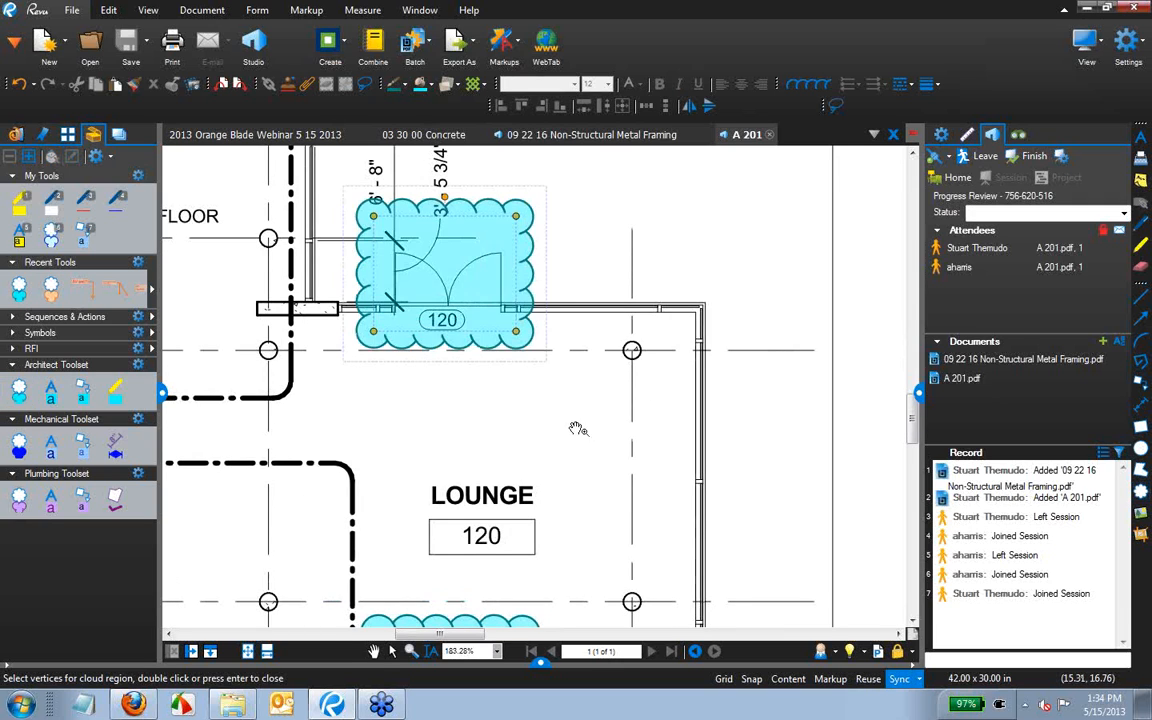
Add an Architect Toolset callout reading "Move door location" outside the Lounge, pointing to the clouded door 120.
scroll(577, 428, "down", 3)
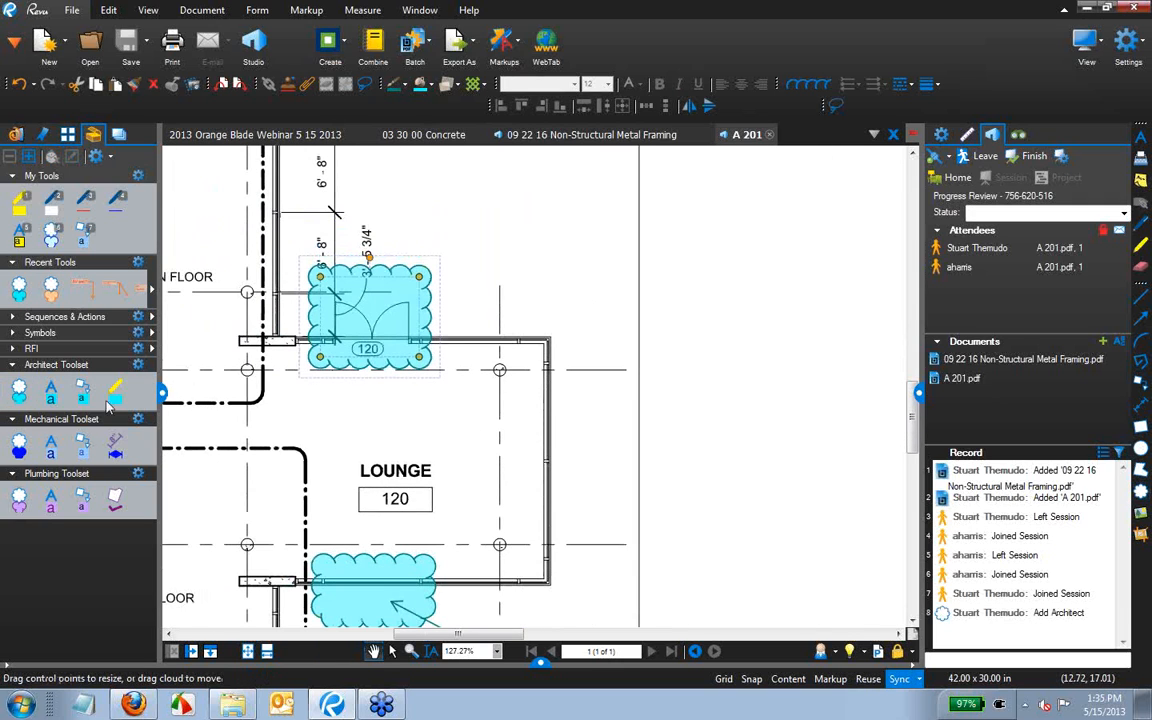
left_click(83, 393)
left_click(400, 325)
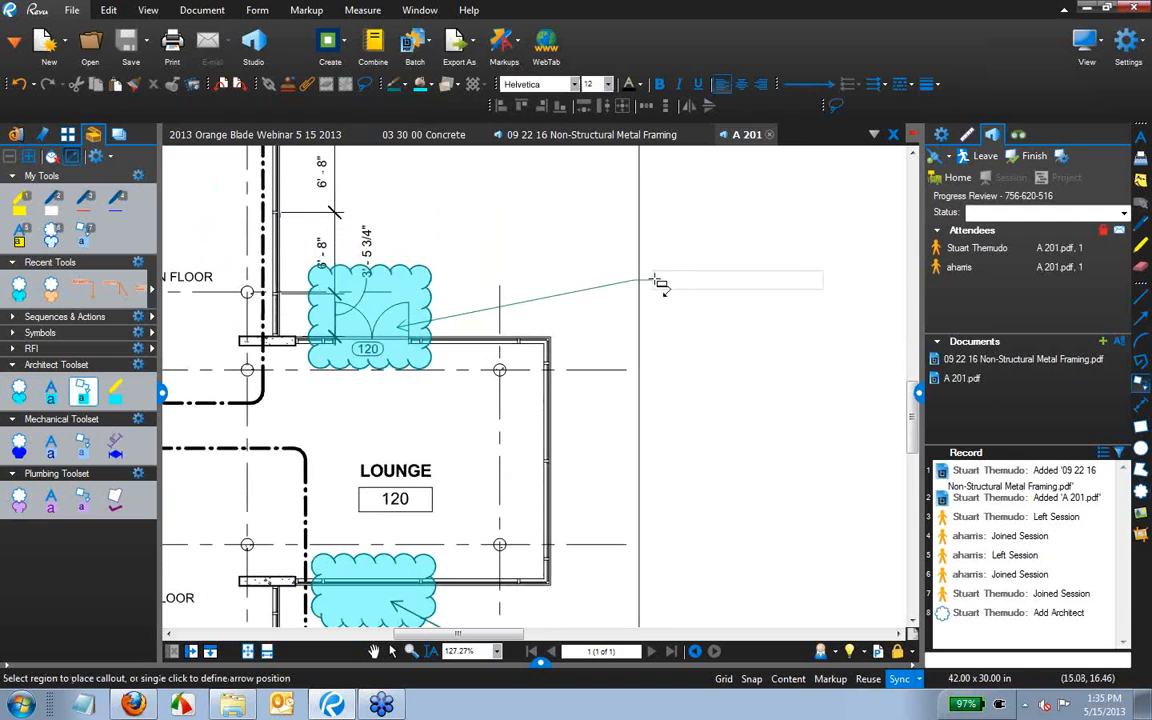
left_click(690, 270)
type("Move ")
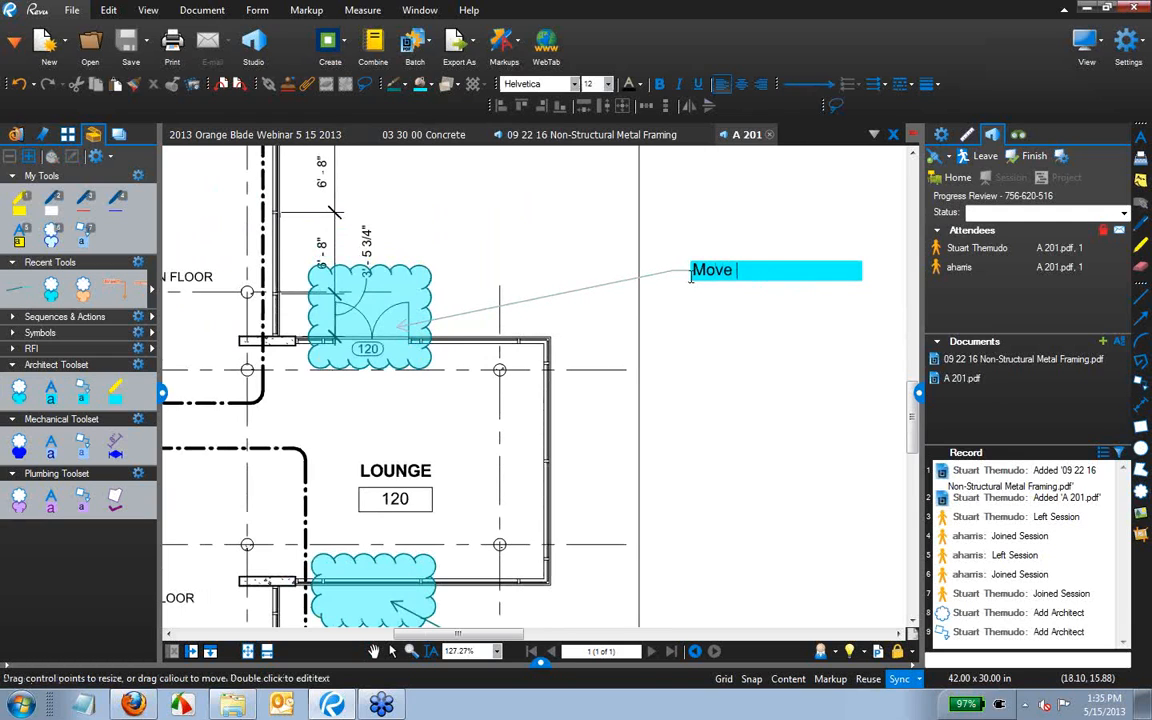
type("door")
key("BackSpace")
type("or loc")
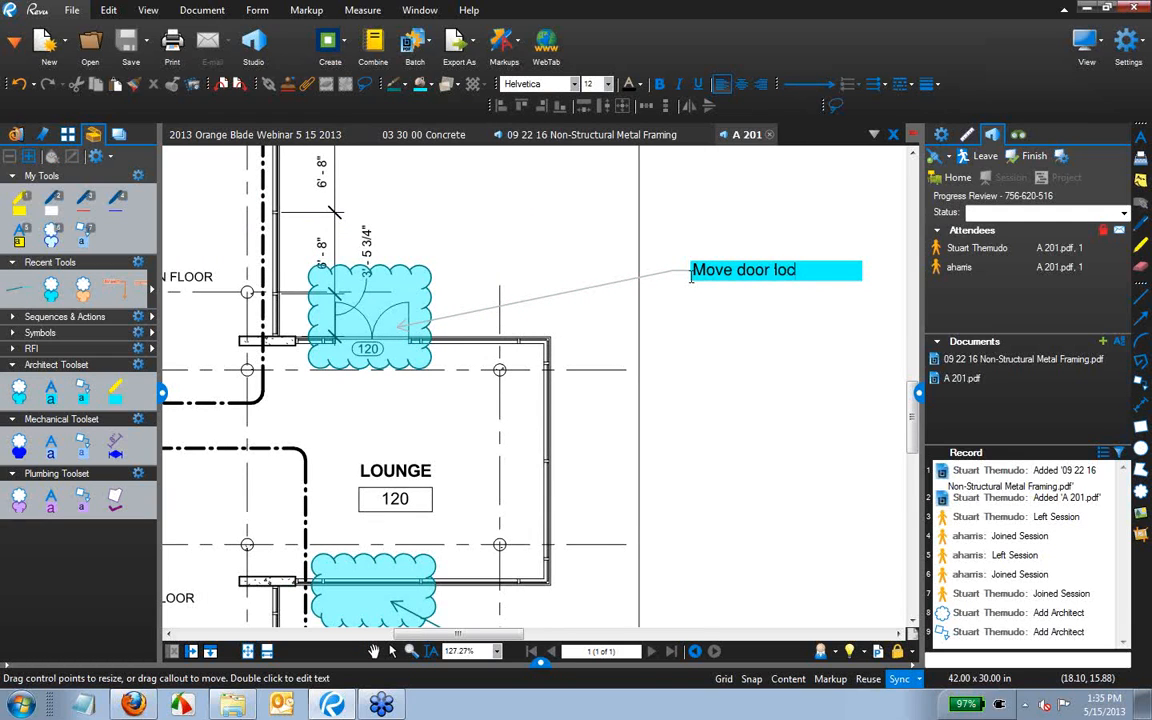
type("ation")
left_click(703, 290)
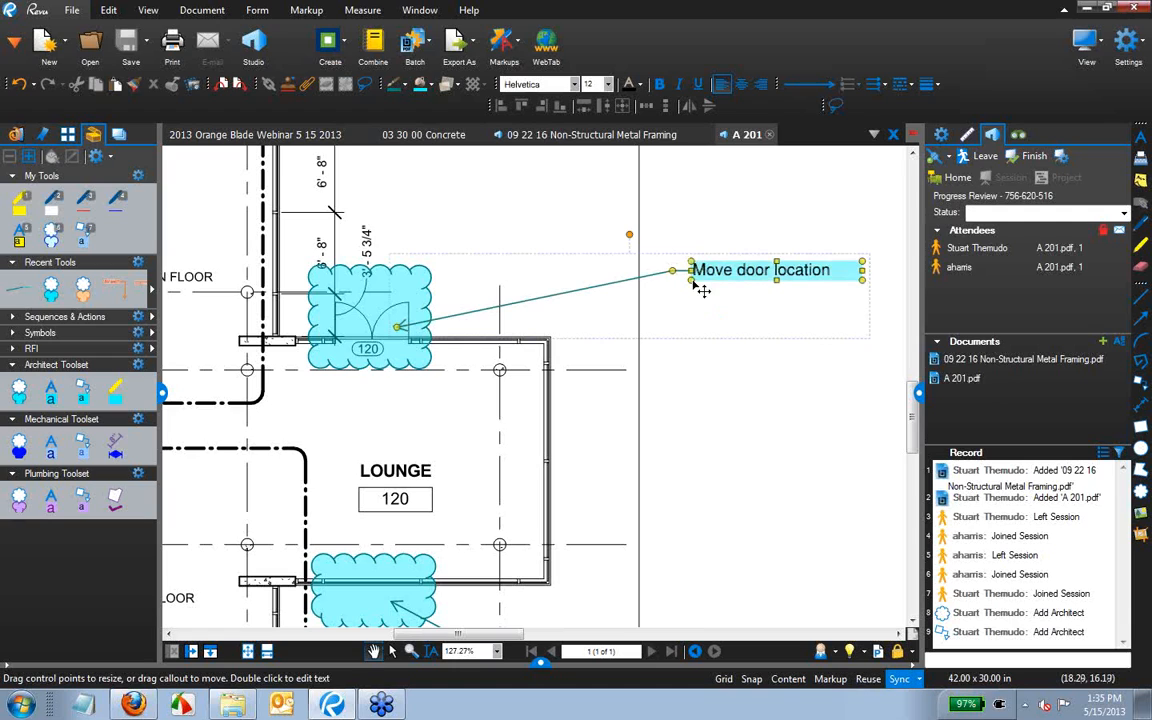
Add a second leader from the "Move door location" callout to the middle of the Lounge's outer right wall.
right_click(680, 275)
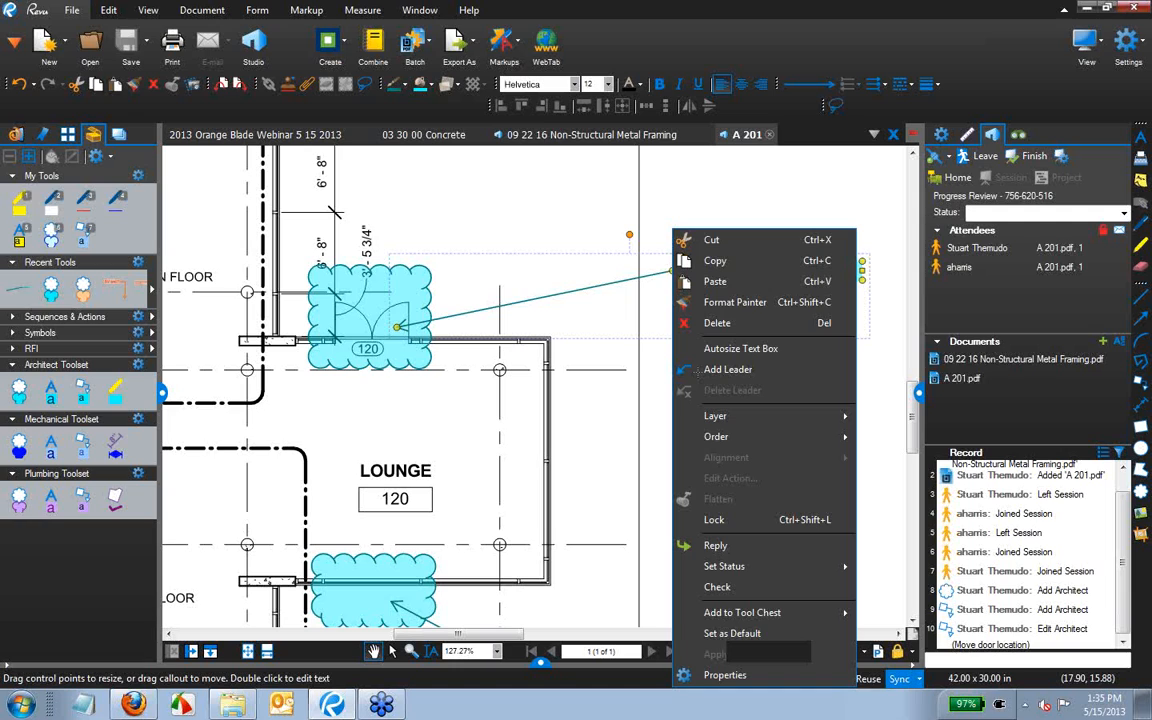
left_click(695, 370)
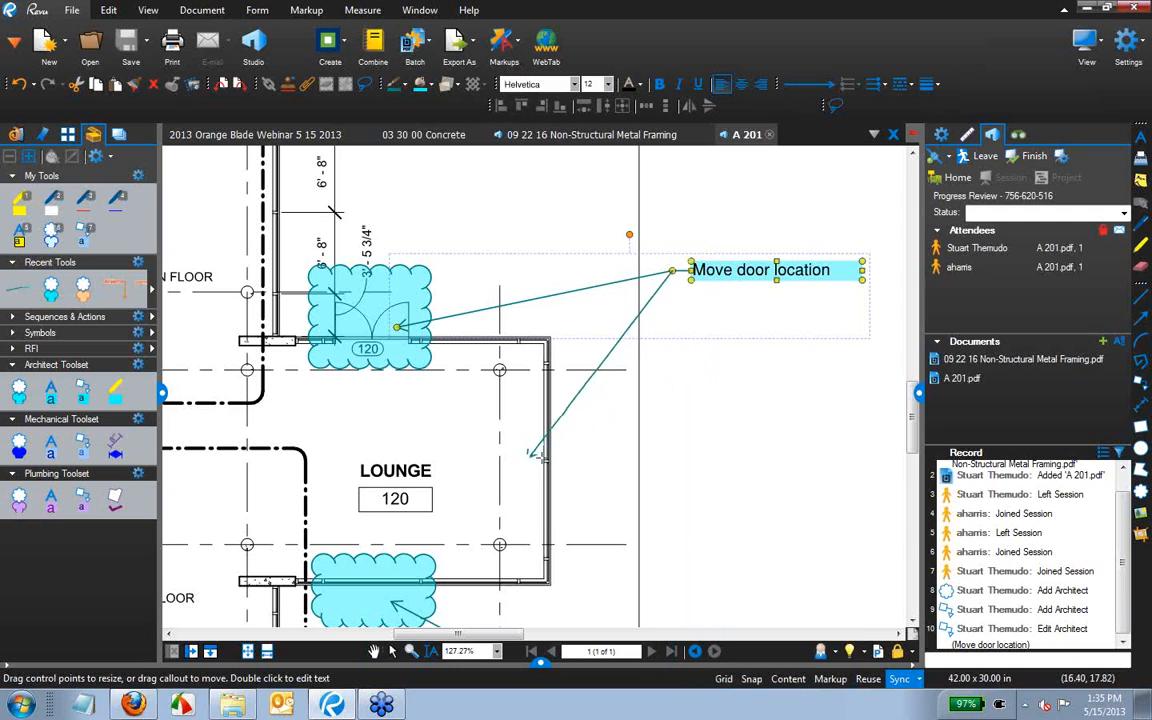
left_click(550, 457)
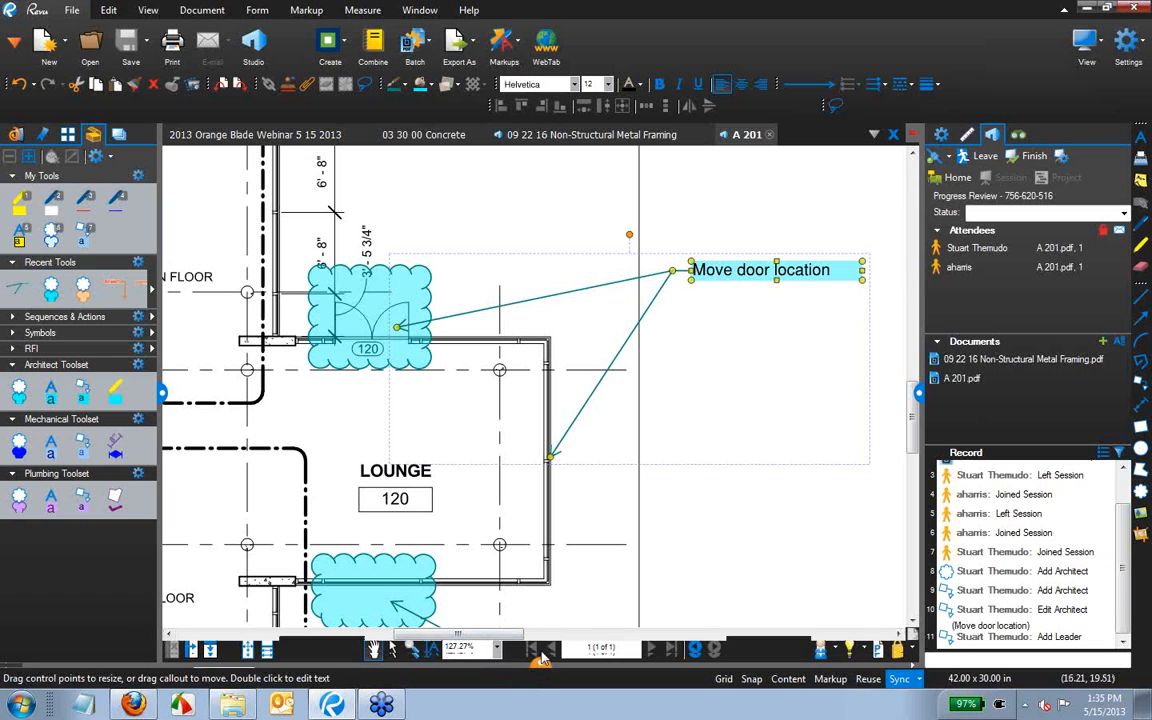
Open the markups list, step through the Plumbing markups to examine each one on the plan, and hide the list again.
left_click(540, 662)
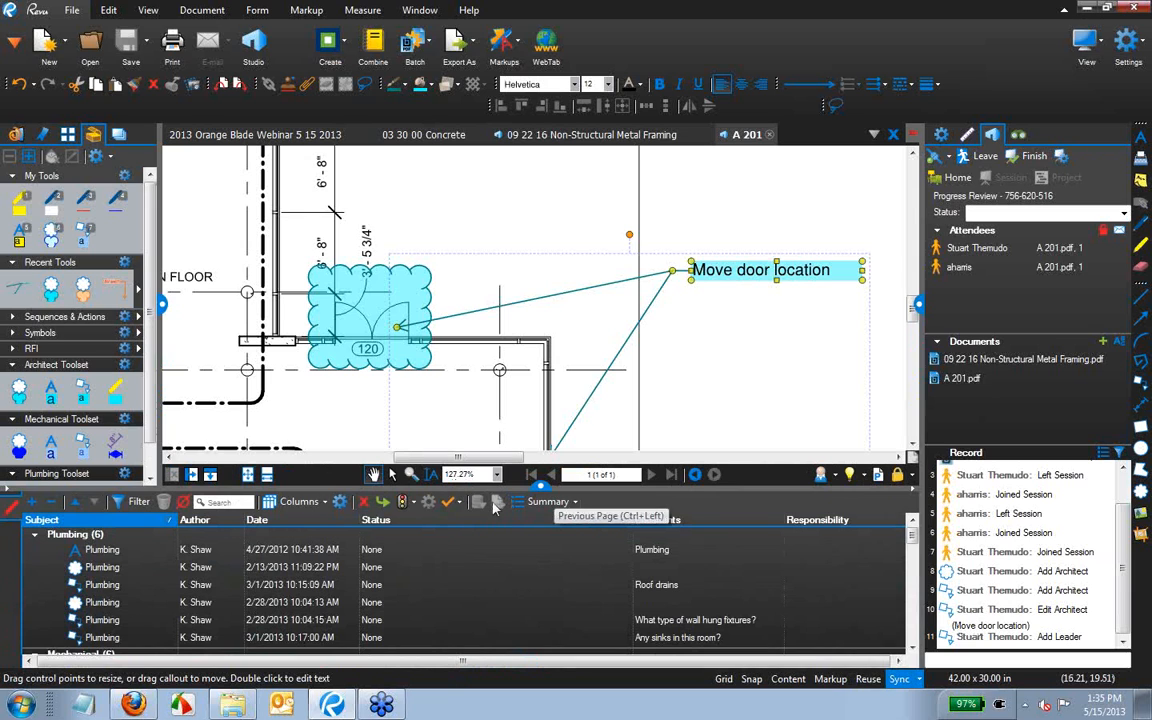
left_click(150, 550)
key("Down")
key("Down")
key("Down")
key("Down")
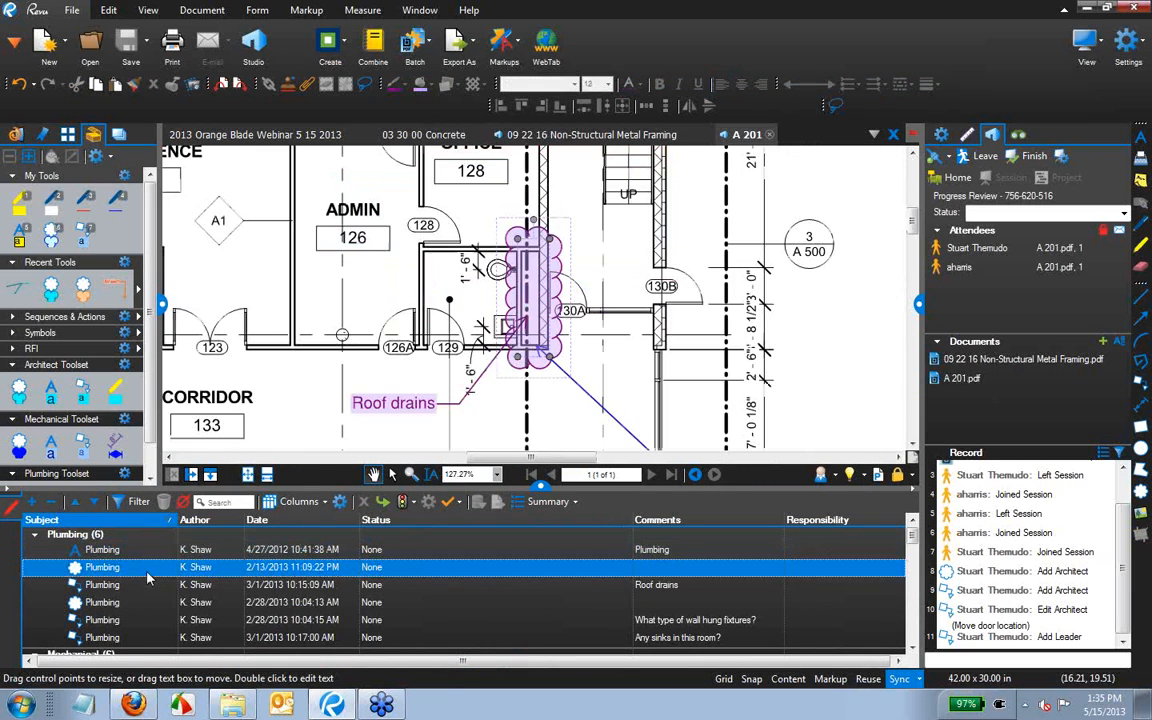
left_click(541, 487)
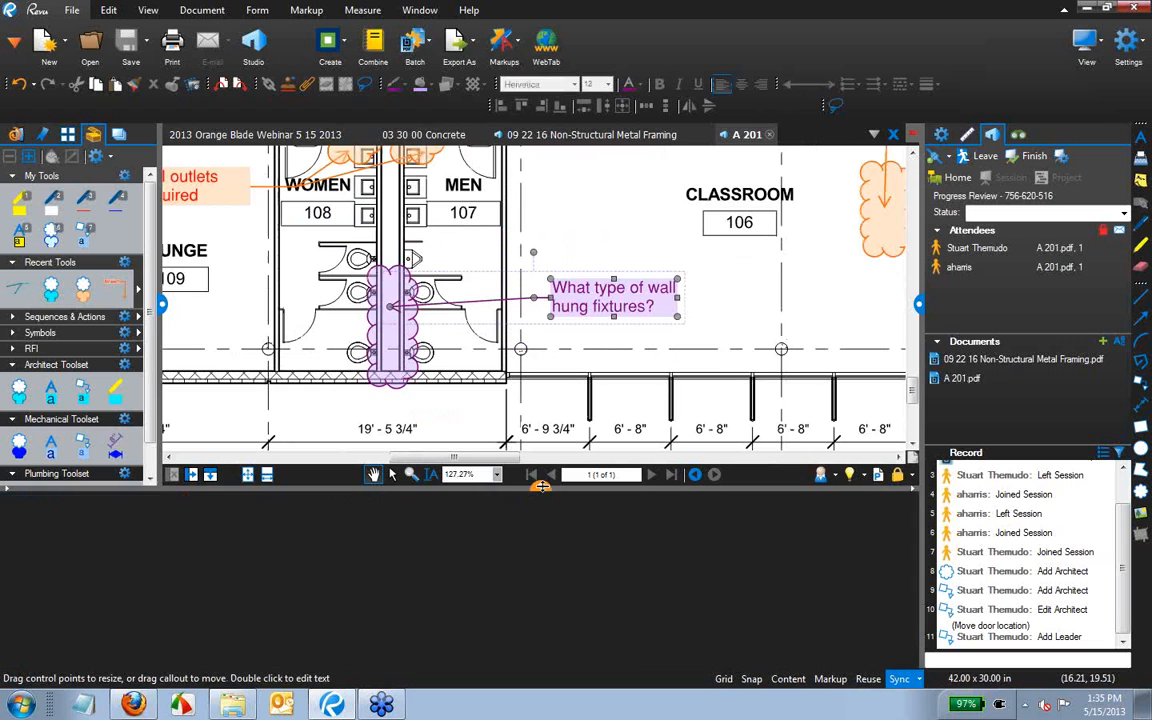
Move the "Move door location" callout slightly upward and closer to the Lounge in A 201.
scroll(641, 366, "down", 5)
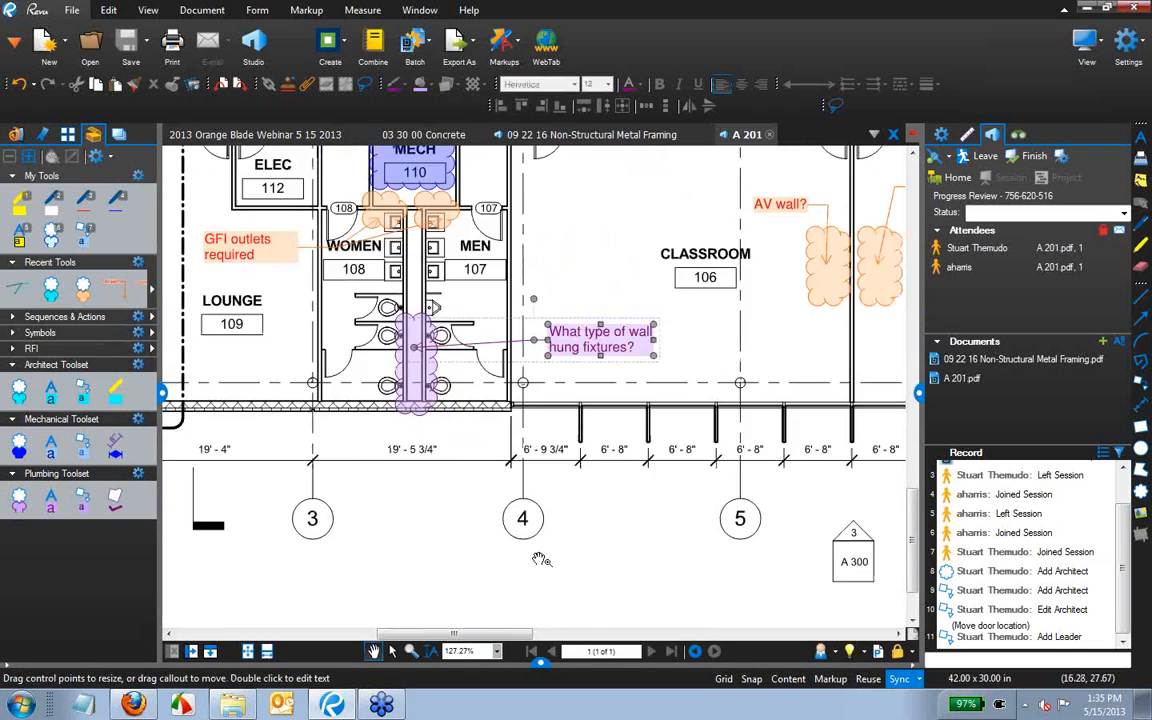
scroll(528, 195, "up", 2)
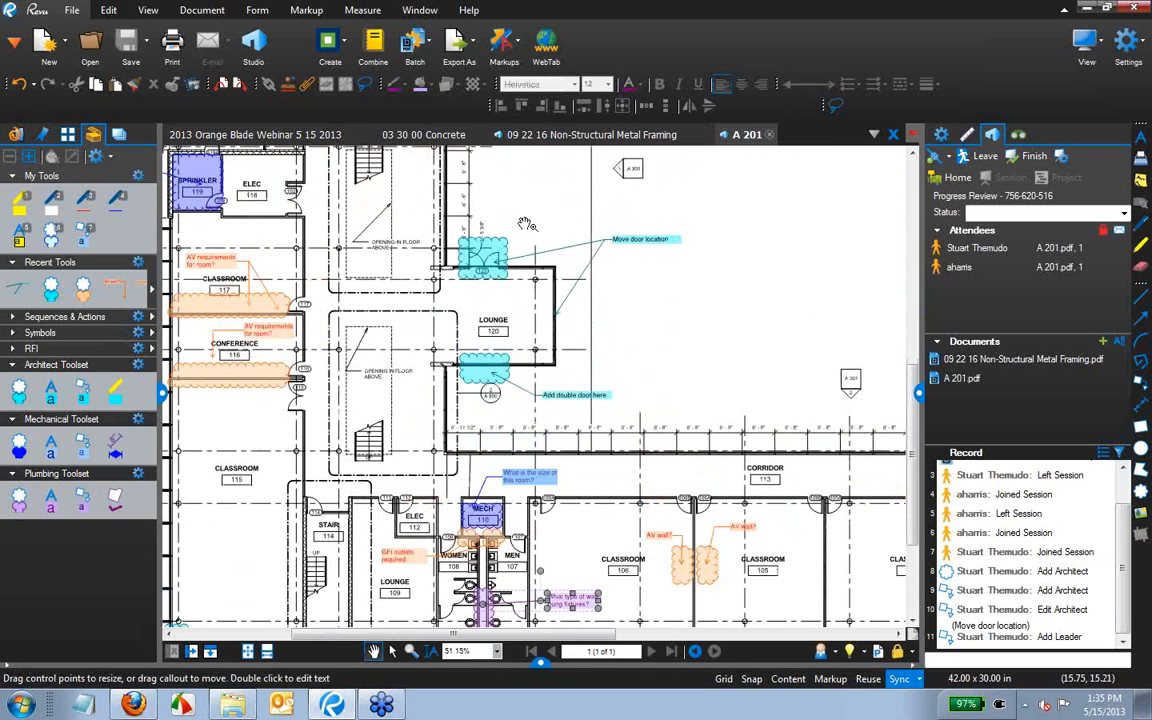
scroll(476, 540, "up", 3)
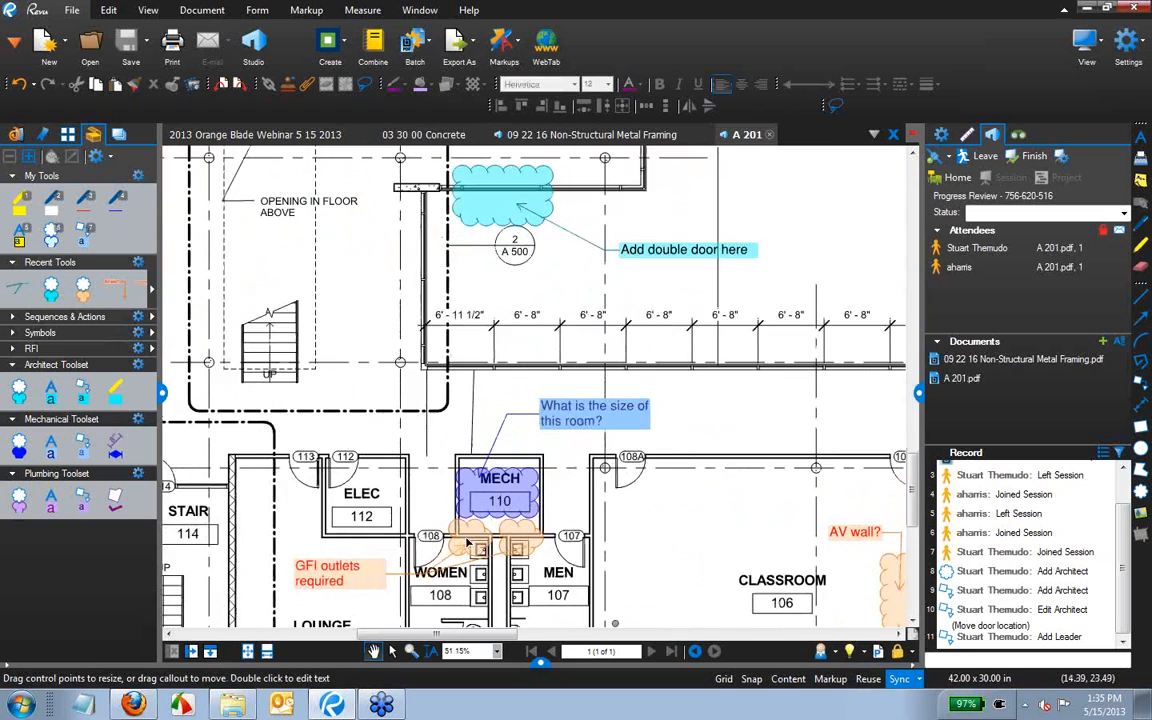
scroll(617, 348, "up", 4)
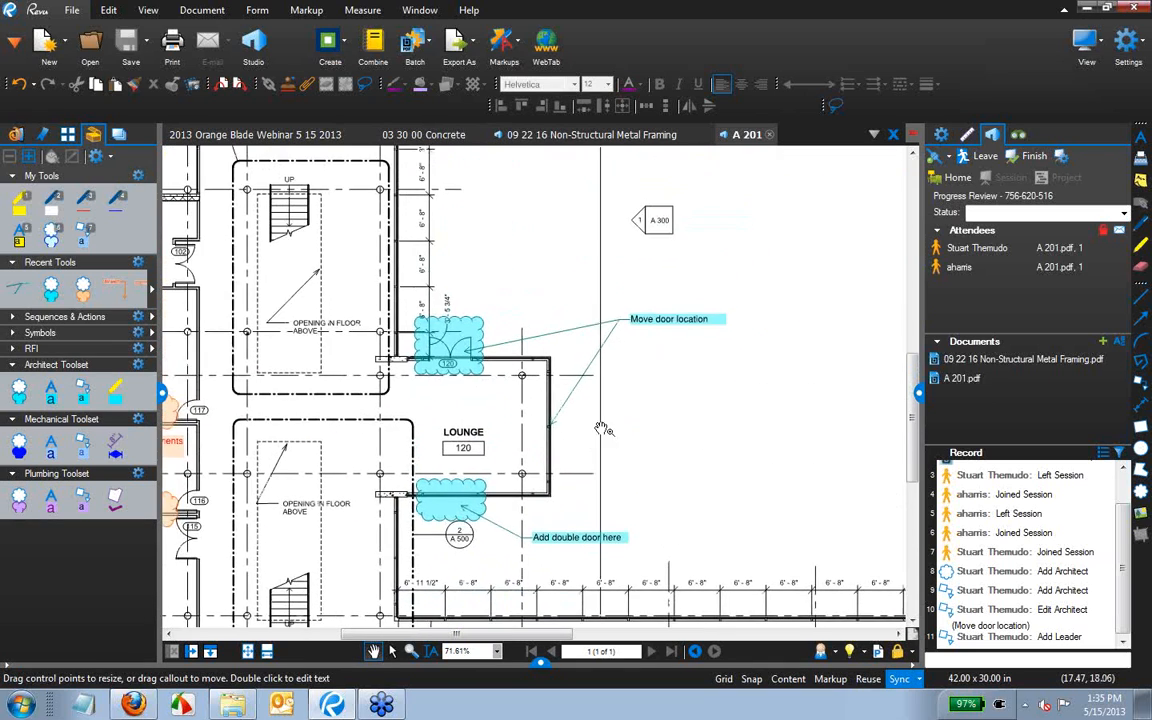
left_click(676, 220)
left_click_drag(676, 220, 641, 201)
scroll(690, 203, "down", 4)
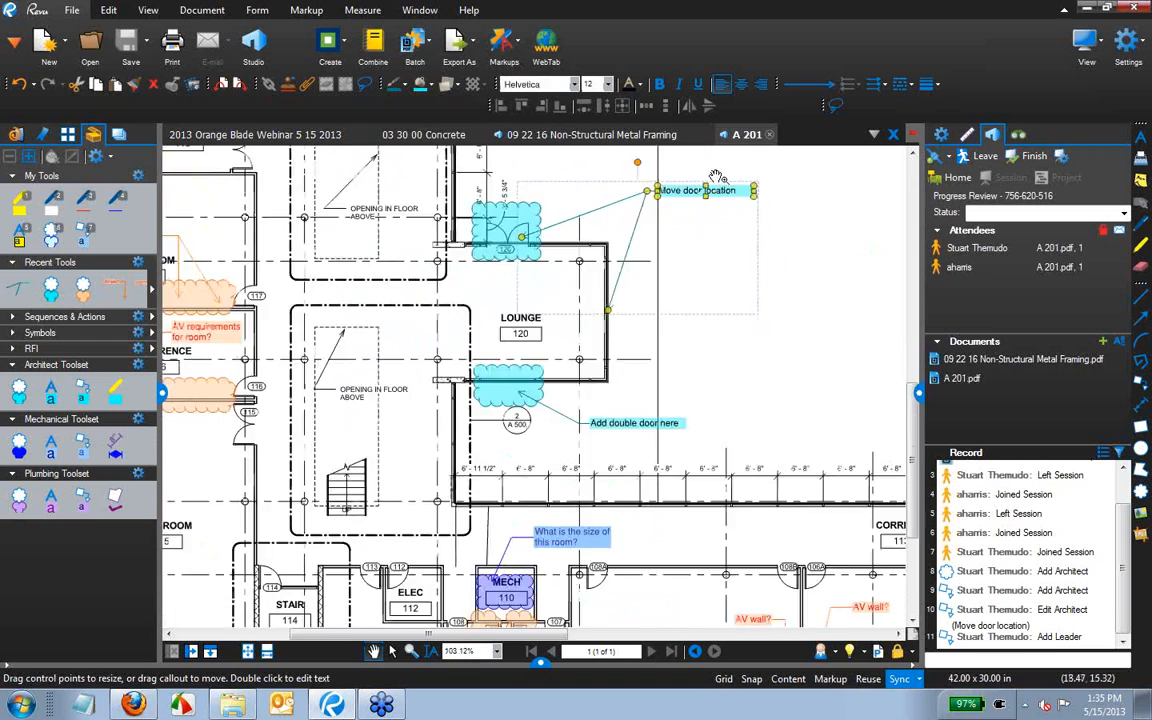
Follow the other attendee's view of A 201 to watch their markup work, and stop following again.
scroll(636, 460, "up", 5)
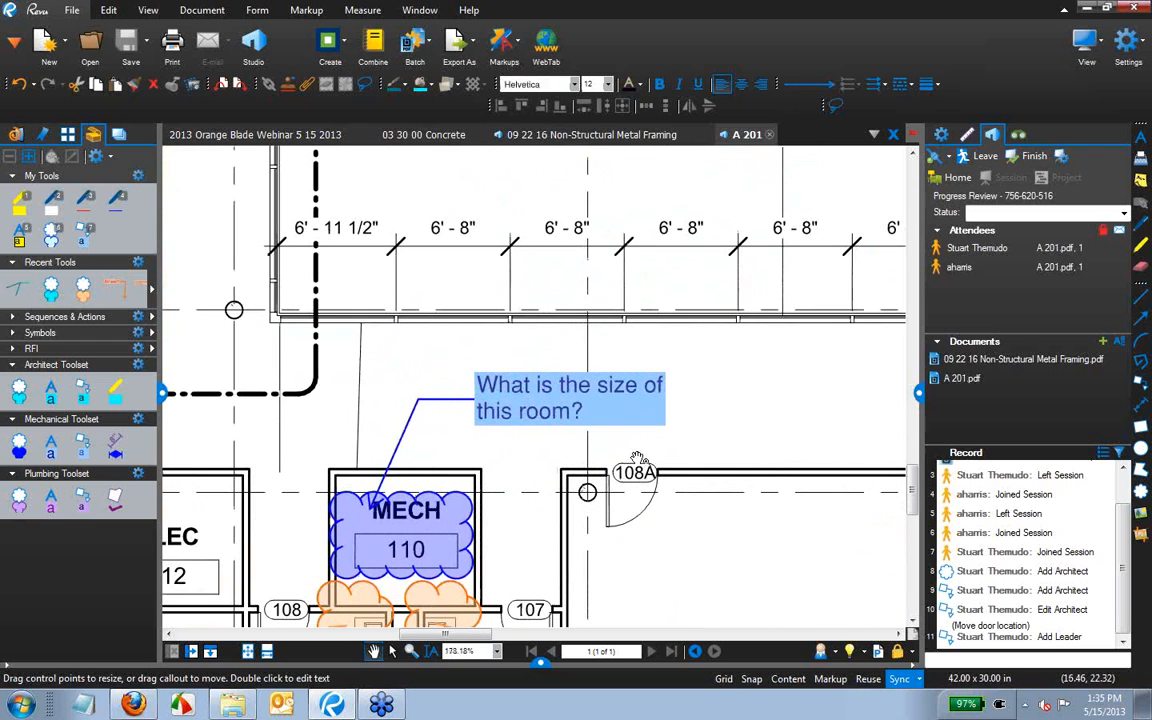
left_click(547, 384)
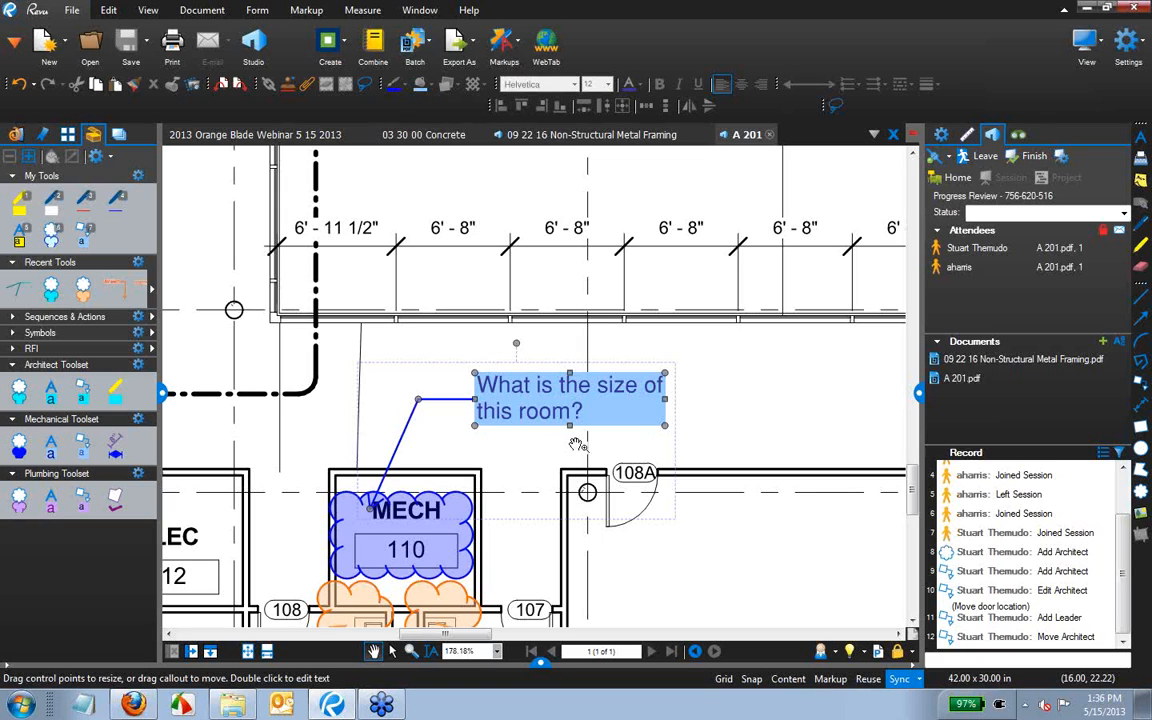
left_click(1096, 270)
mouse_move(1058, 281)
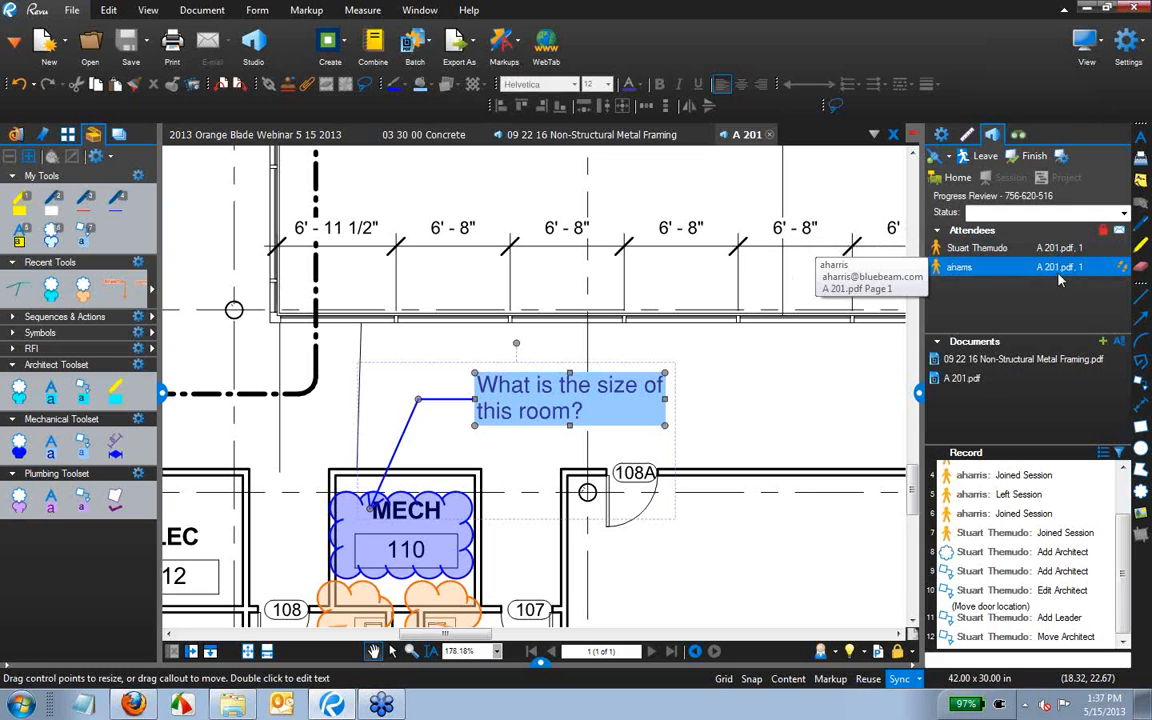
left_click(1121, 270)
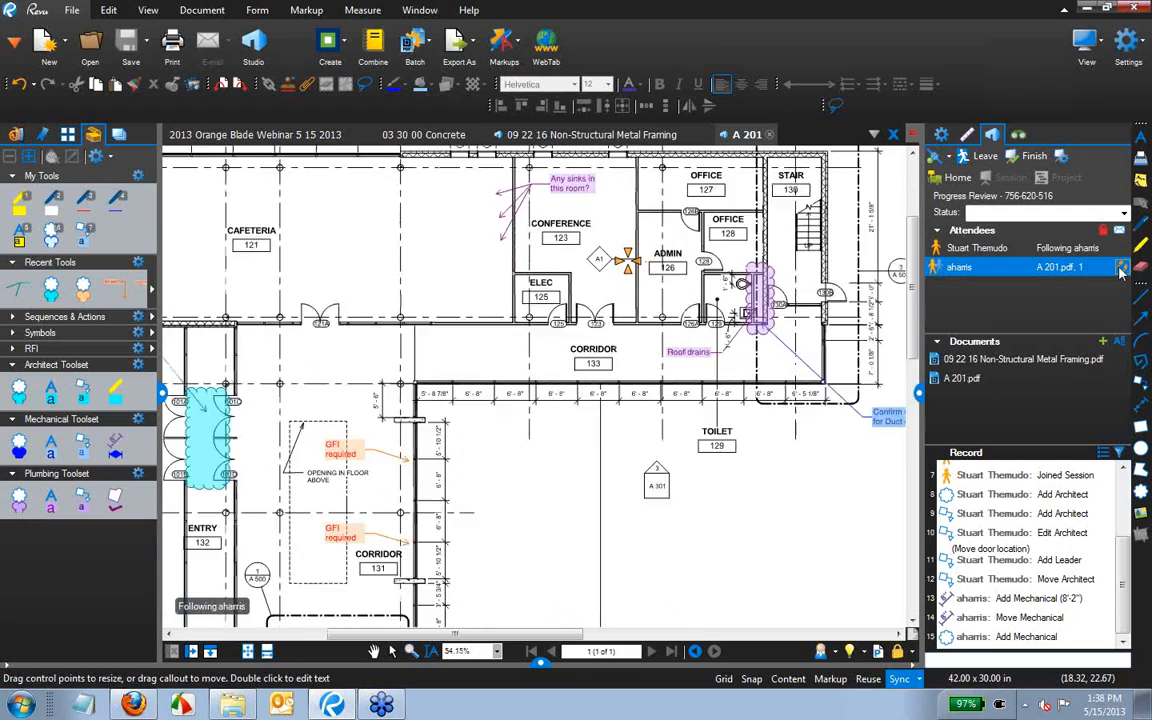
left_click(1120, 270)
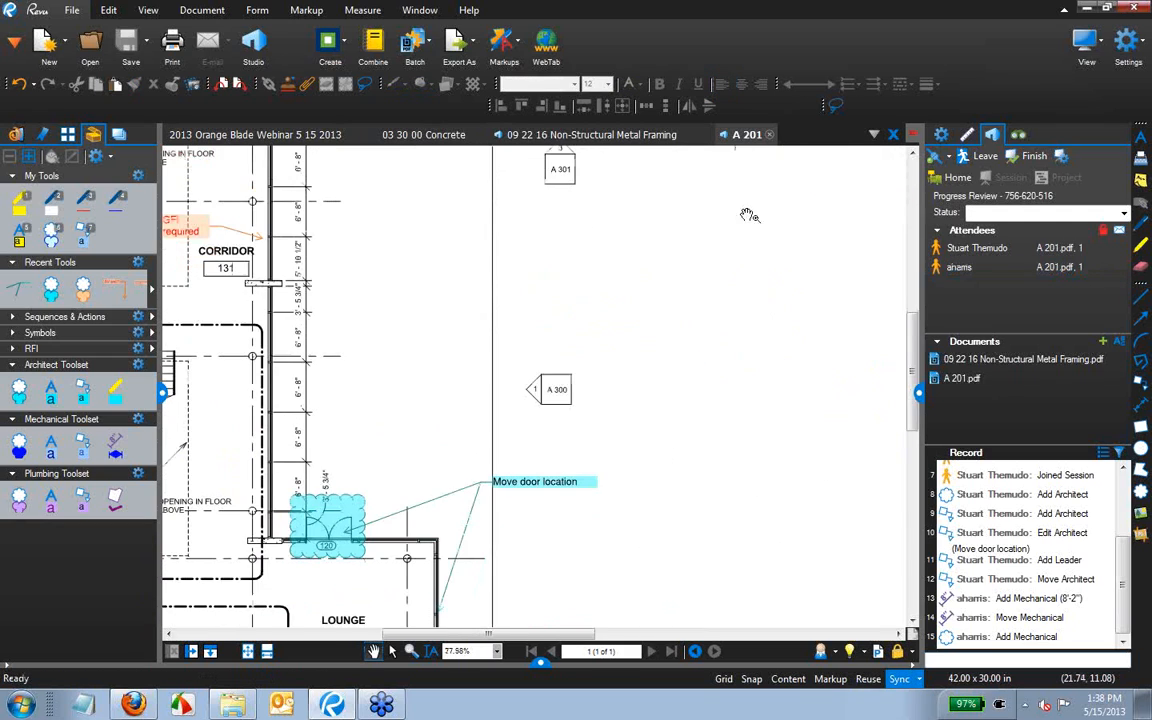
Set the session attendees' Save As, Print, Markup and Add Documents permissions to Deny and apply the session settings.
scroll(568, 400, "down", 2)
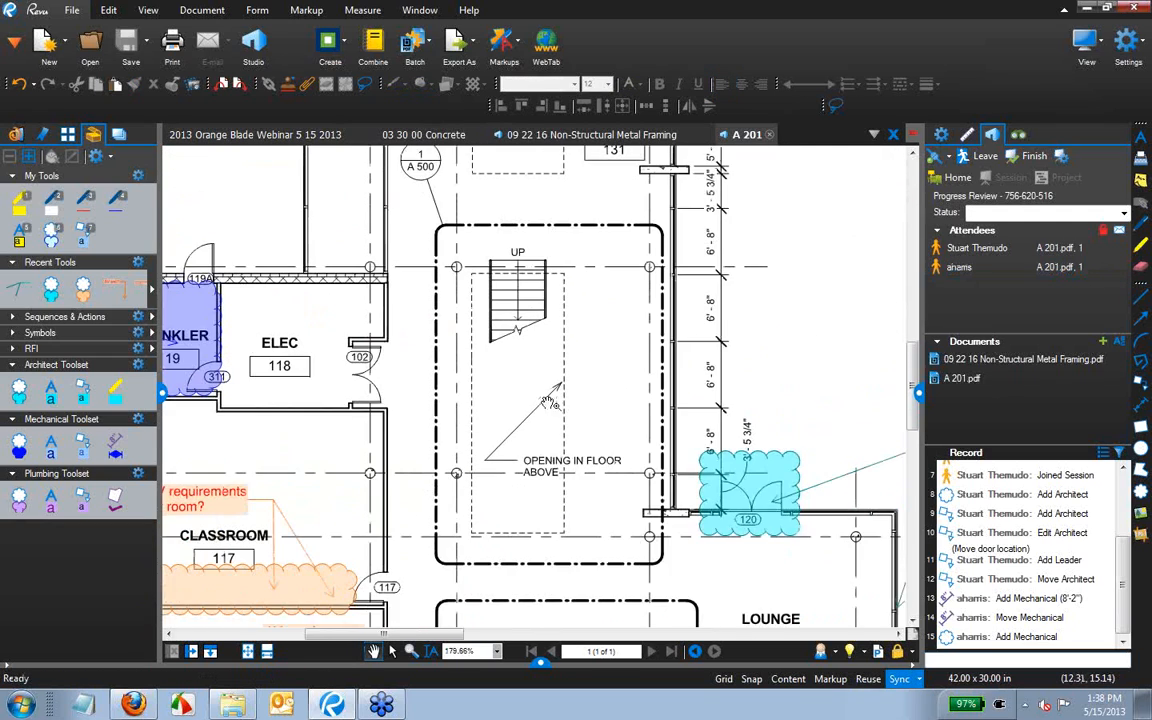
left_click_drag(477, 402, 709, 369)
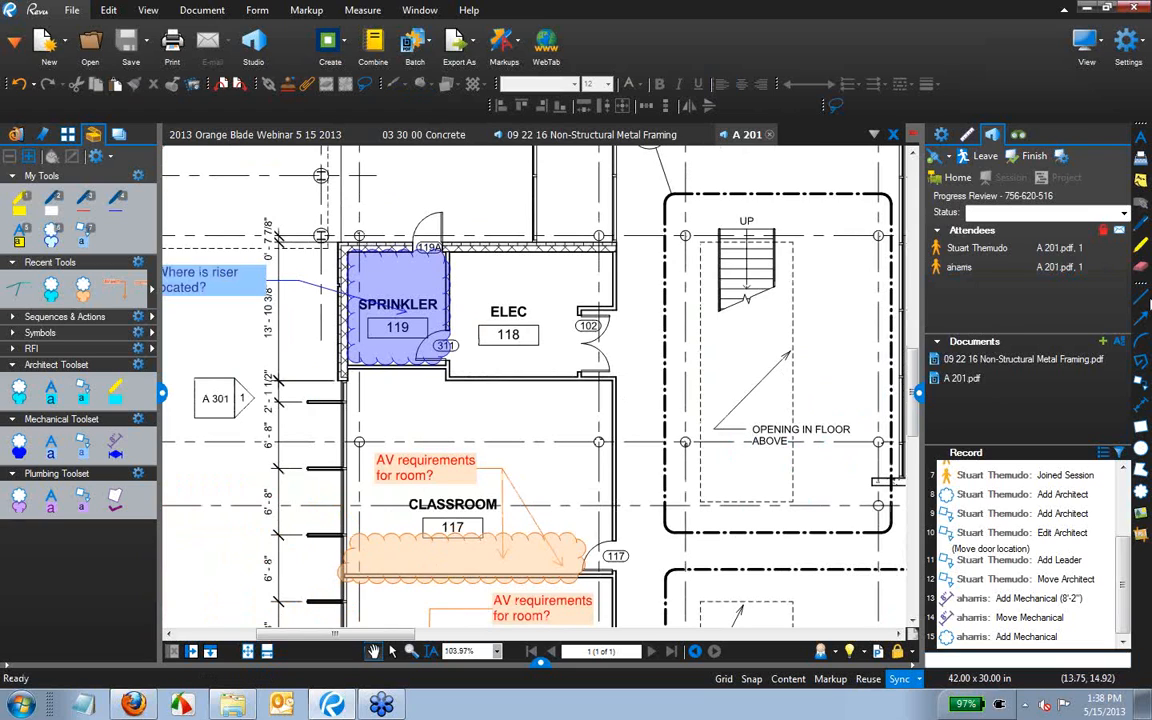
left_click(1061, 157)
left_click(478, 206)
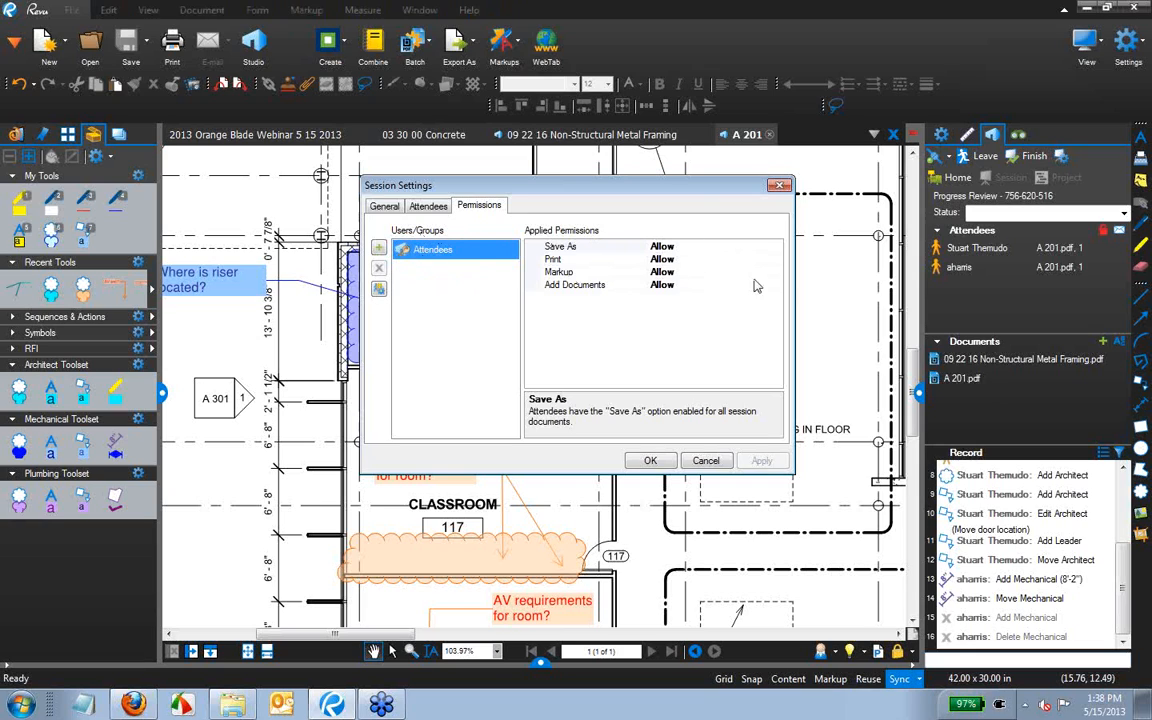
left_click(770, 247)
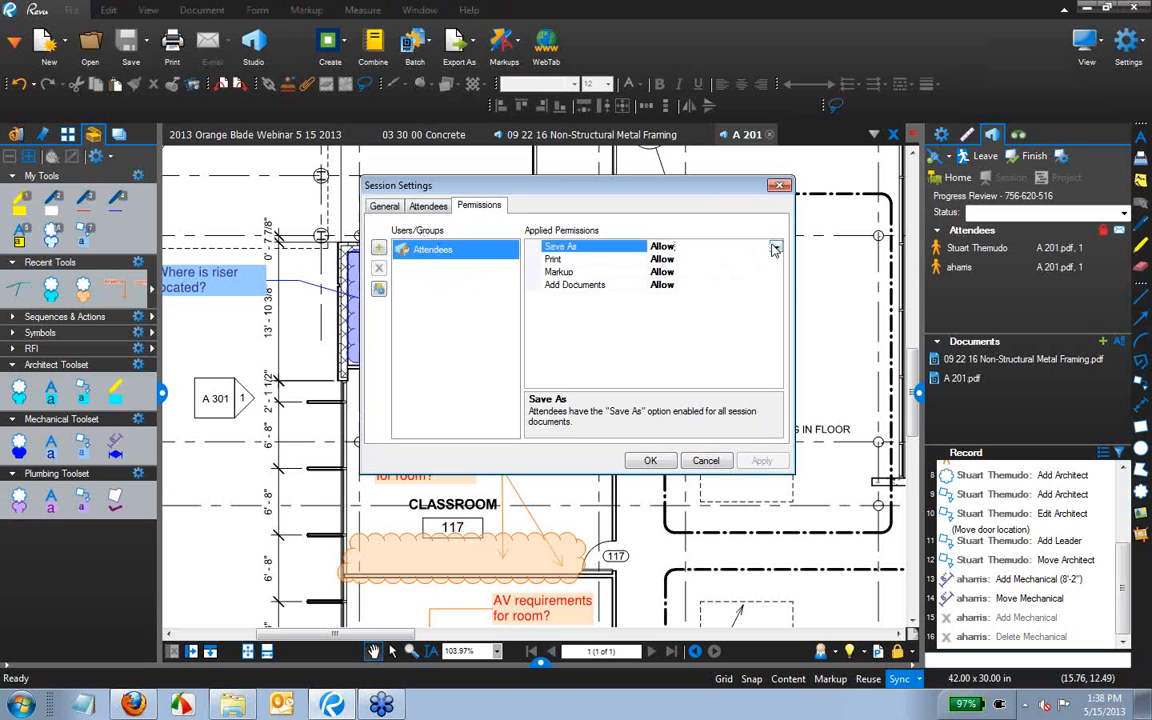
left_click(774, 247)
left_click(720, 262)
left_click(722, 259)
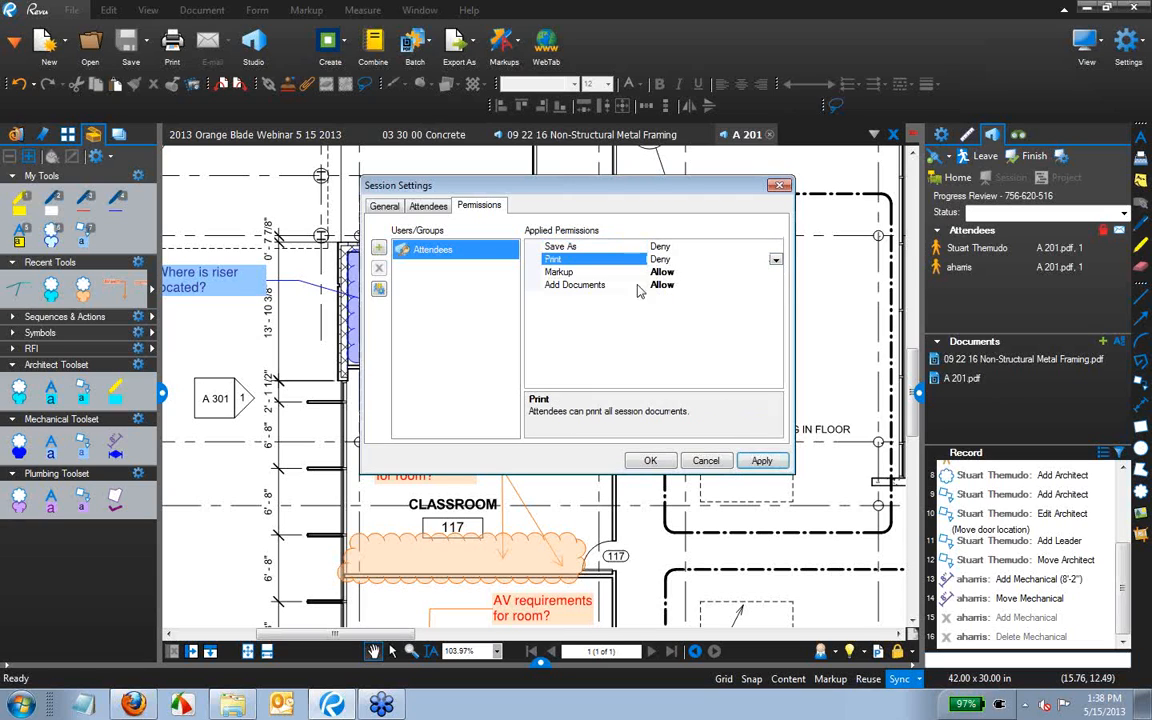
double_click(736, 272)
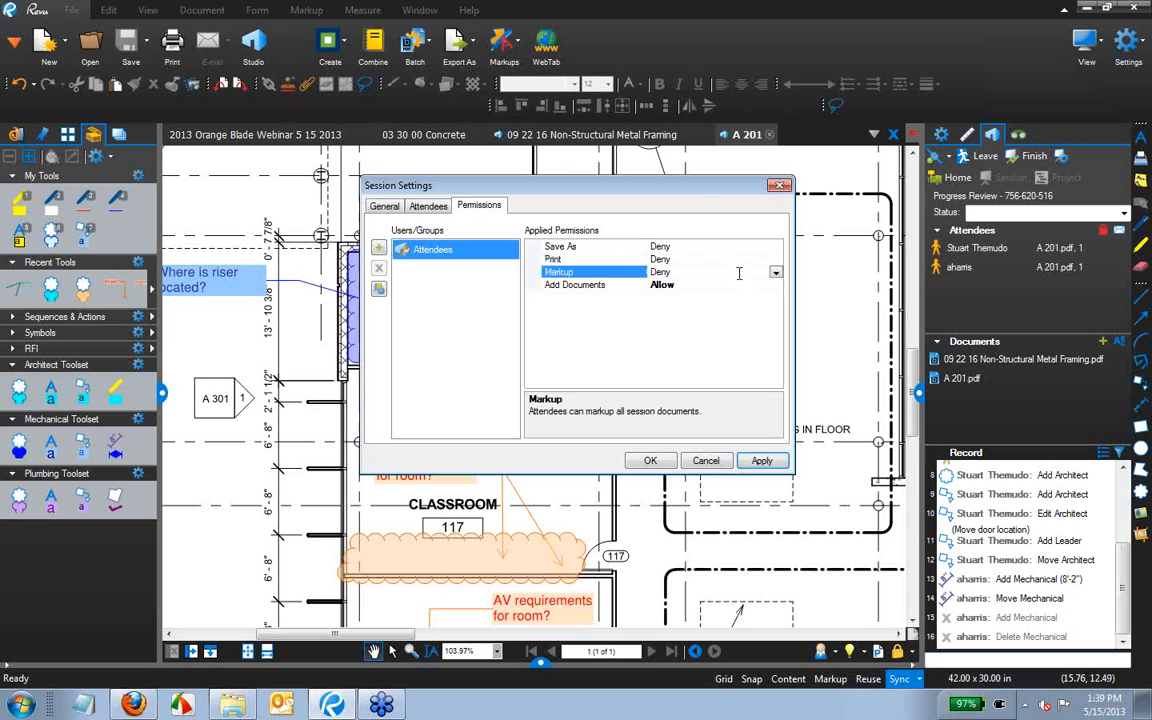
double_click(684, 285)
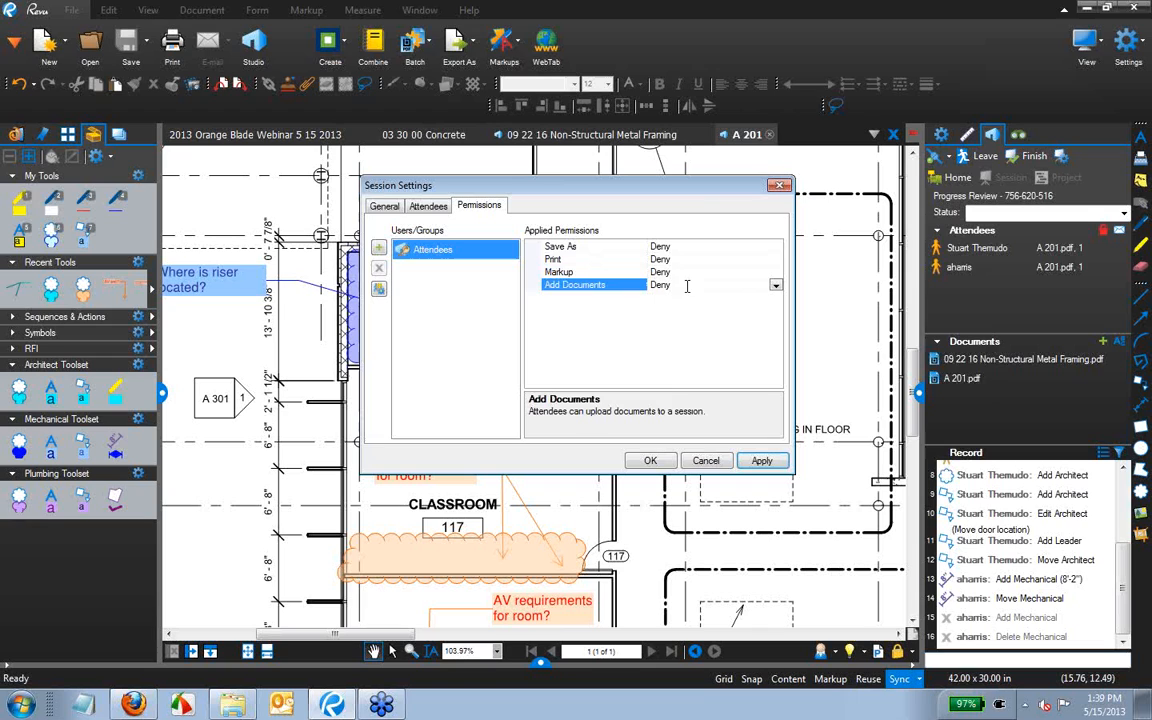
left_click(648, 461)
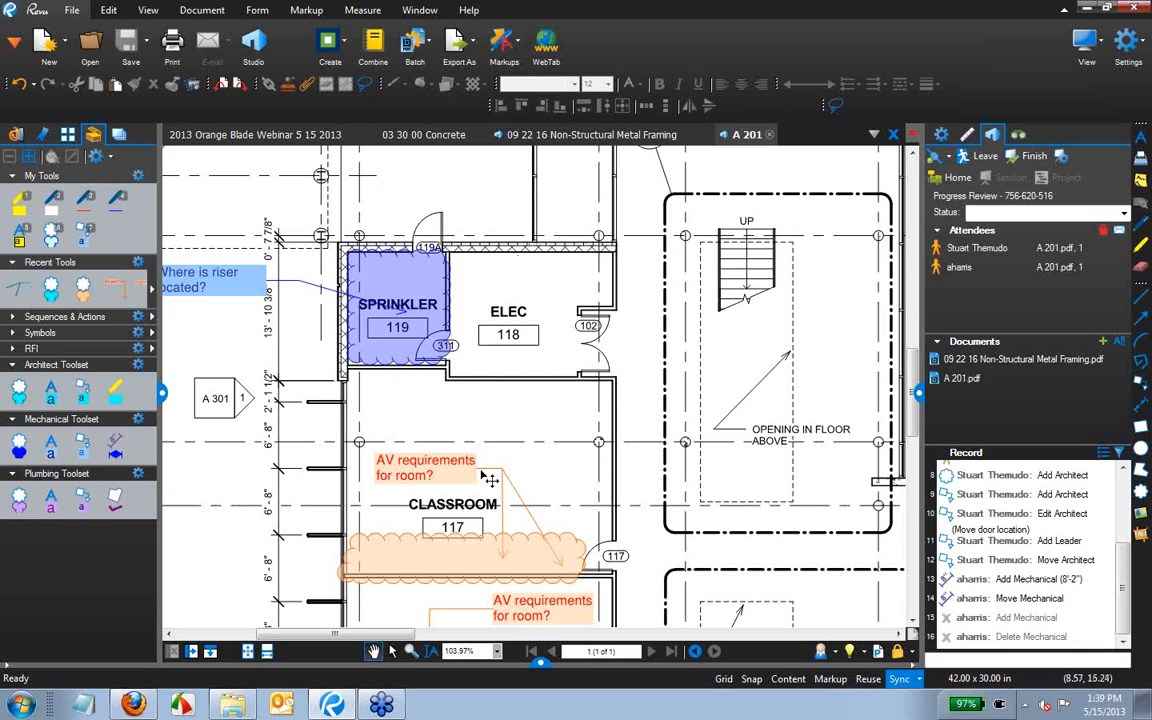
In the markups list, set the Engineer Status of the Mechanical cloud on Sprinkler room 119 to Pending.
left_click(540, 655)
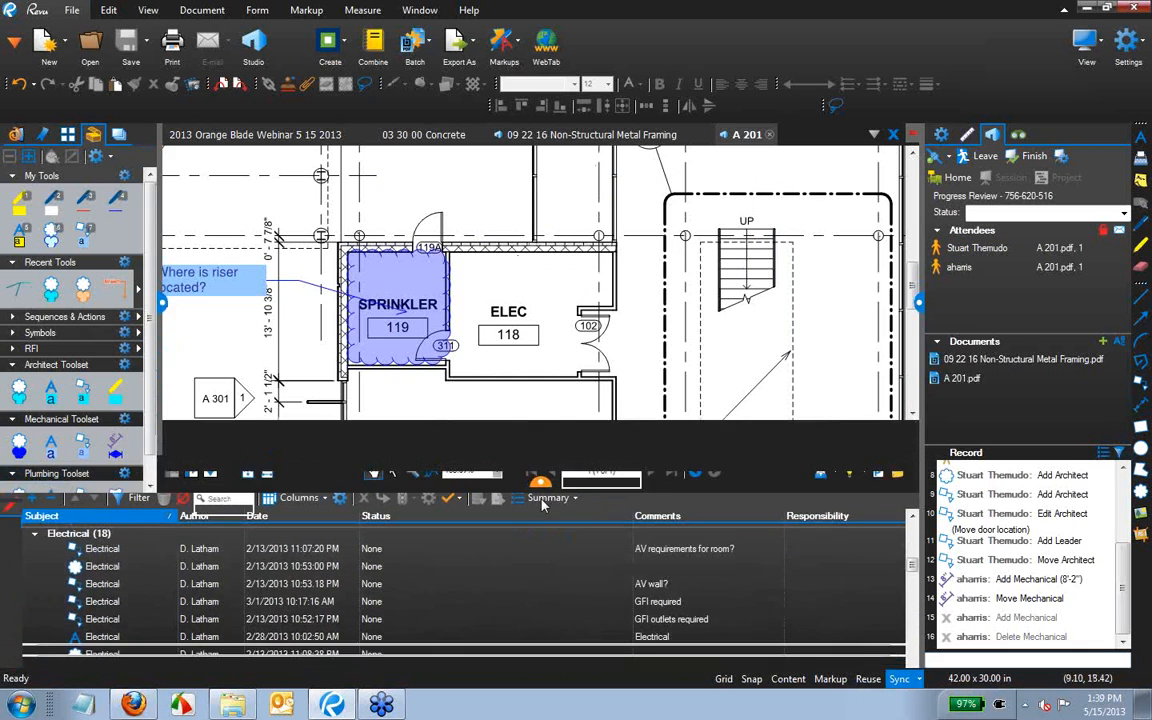
left_click(417, 360)
left_click_drag(342, 391, 488, 393)
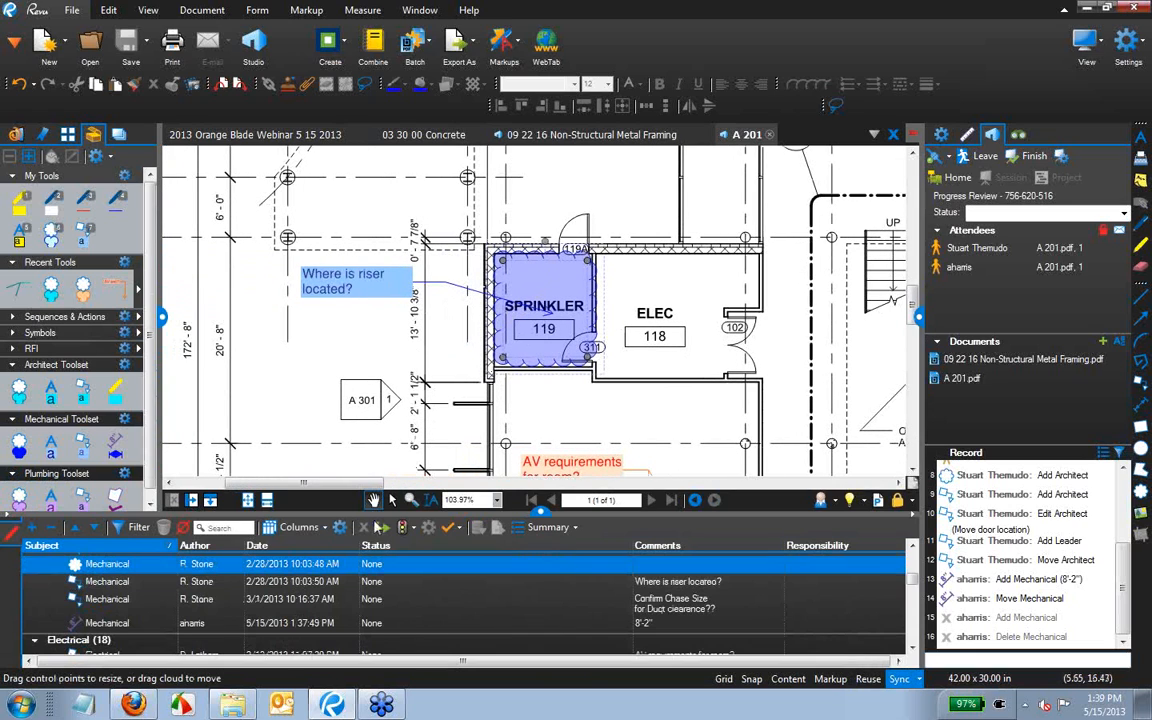
left_click_drag(424, 508, 424, 457)
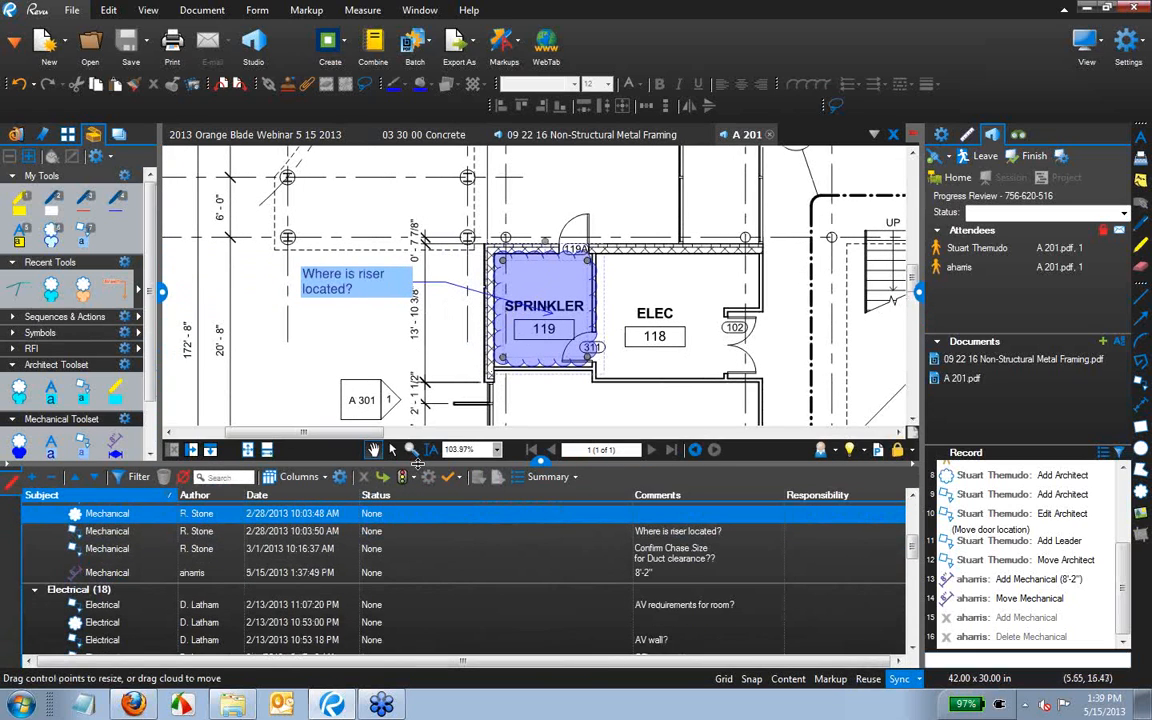
left_click(374, 515)
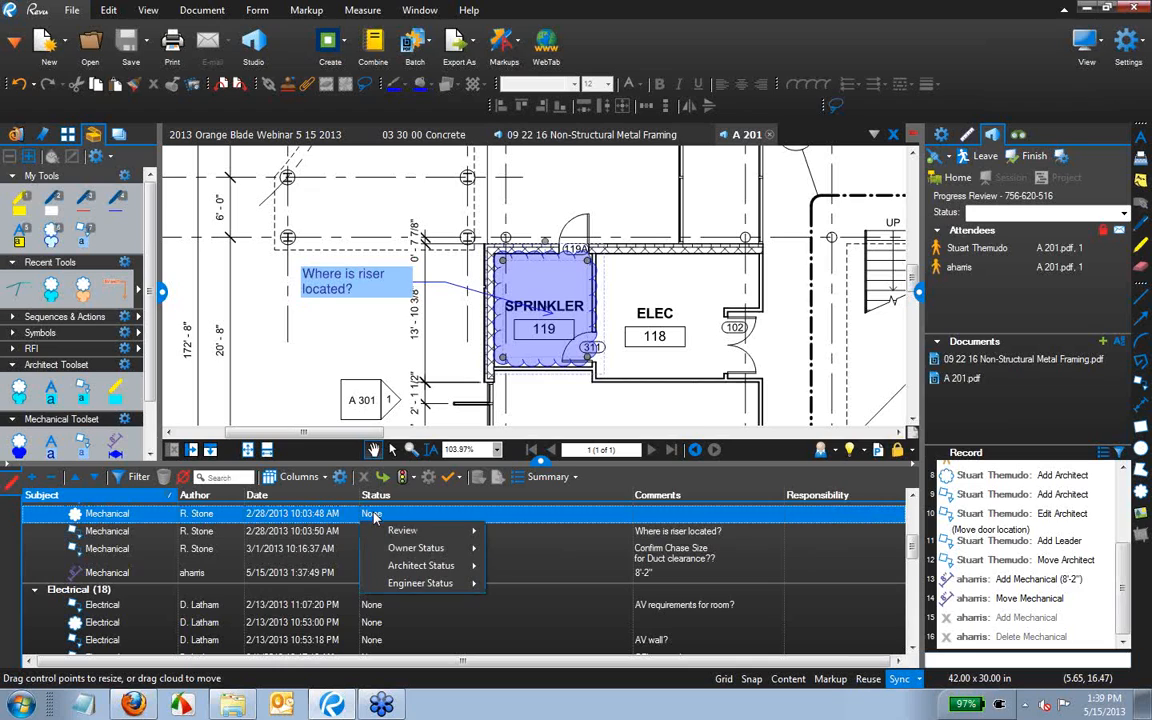
mouse_move(444, 572)
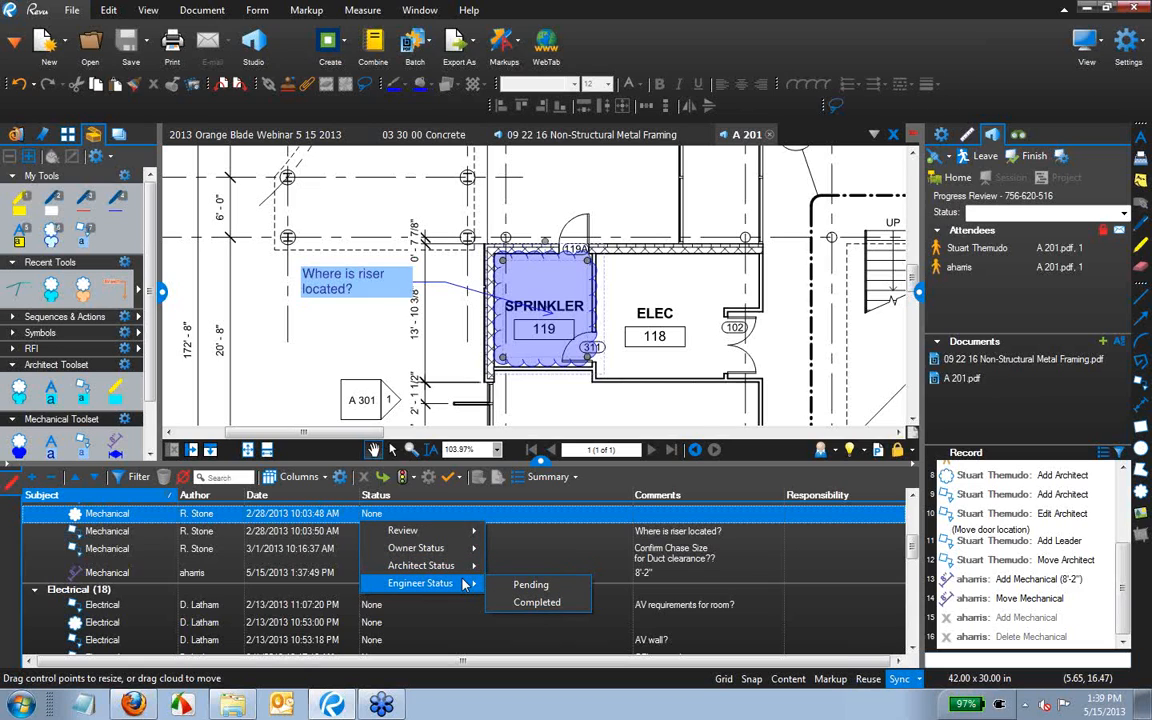
left_click(527, 586)
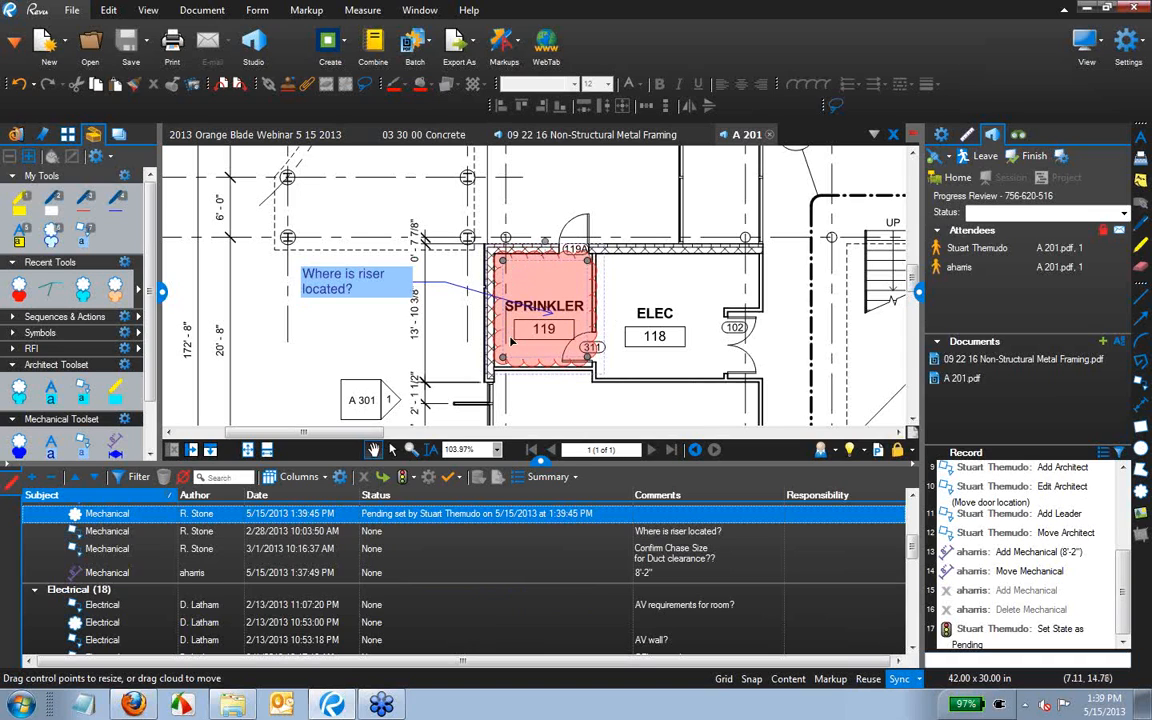
Set the Engineer Status of the Sprinkler 119 cloud to Completed and hide the markups list.
right_click(362, 516)
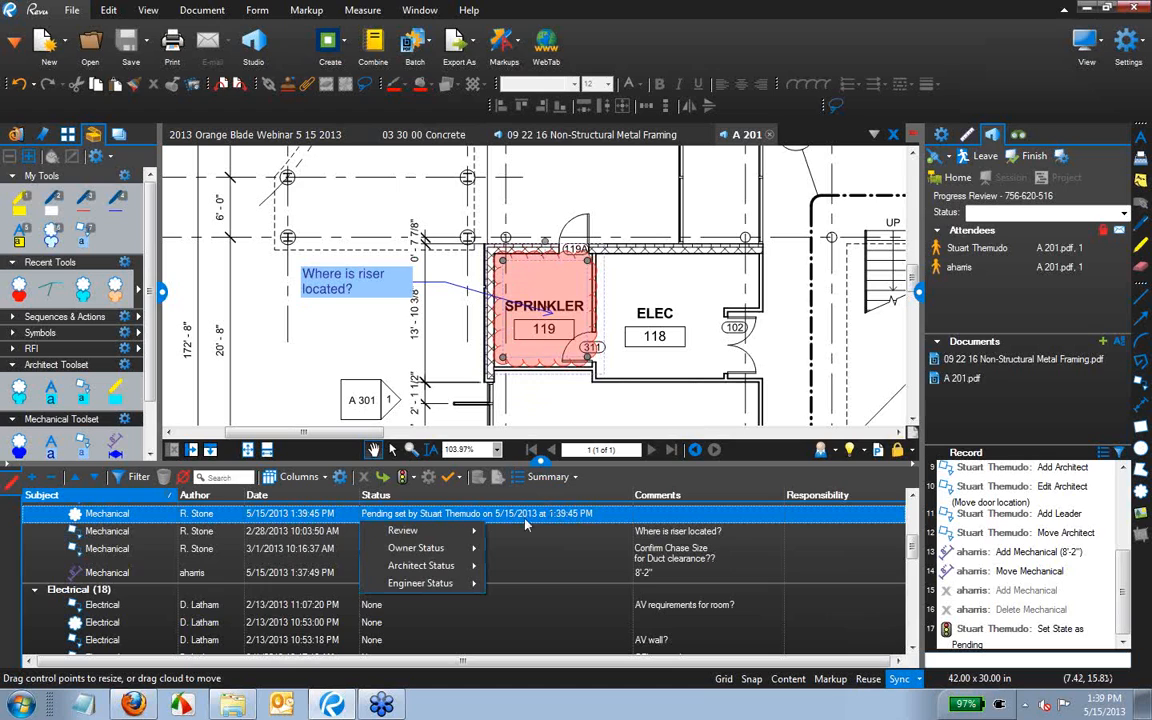
left_click(520, 604)
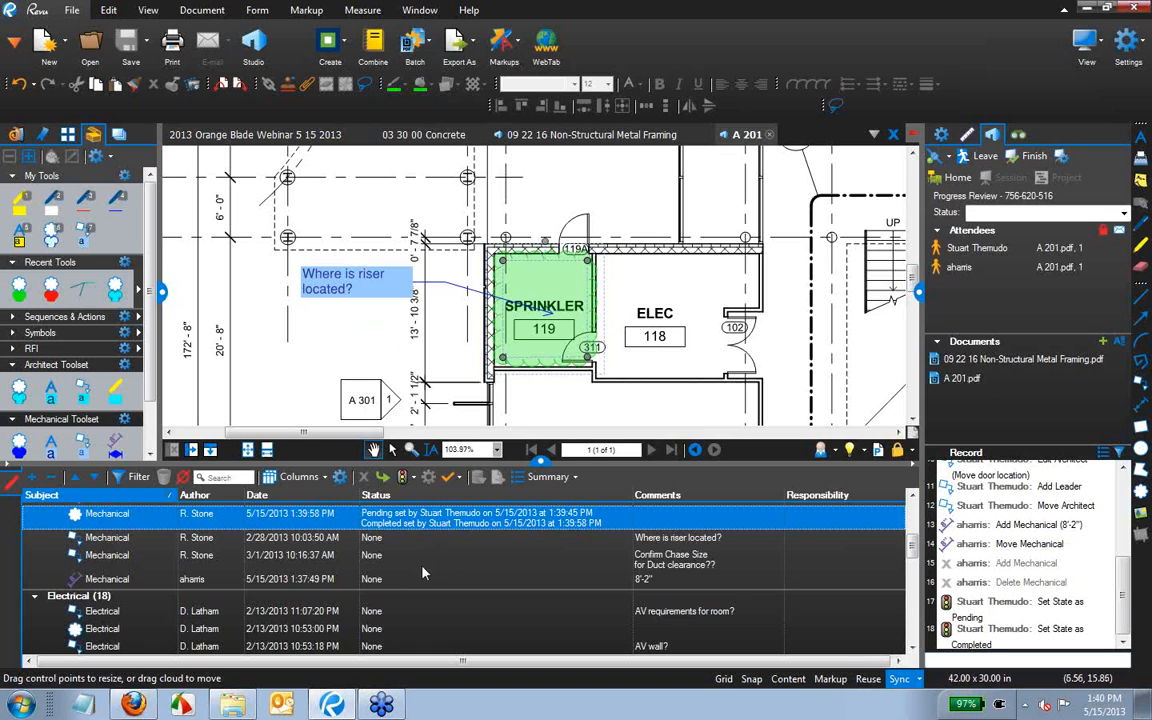
left_click(540, 461)
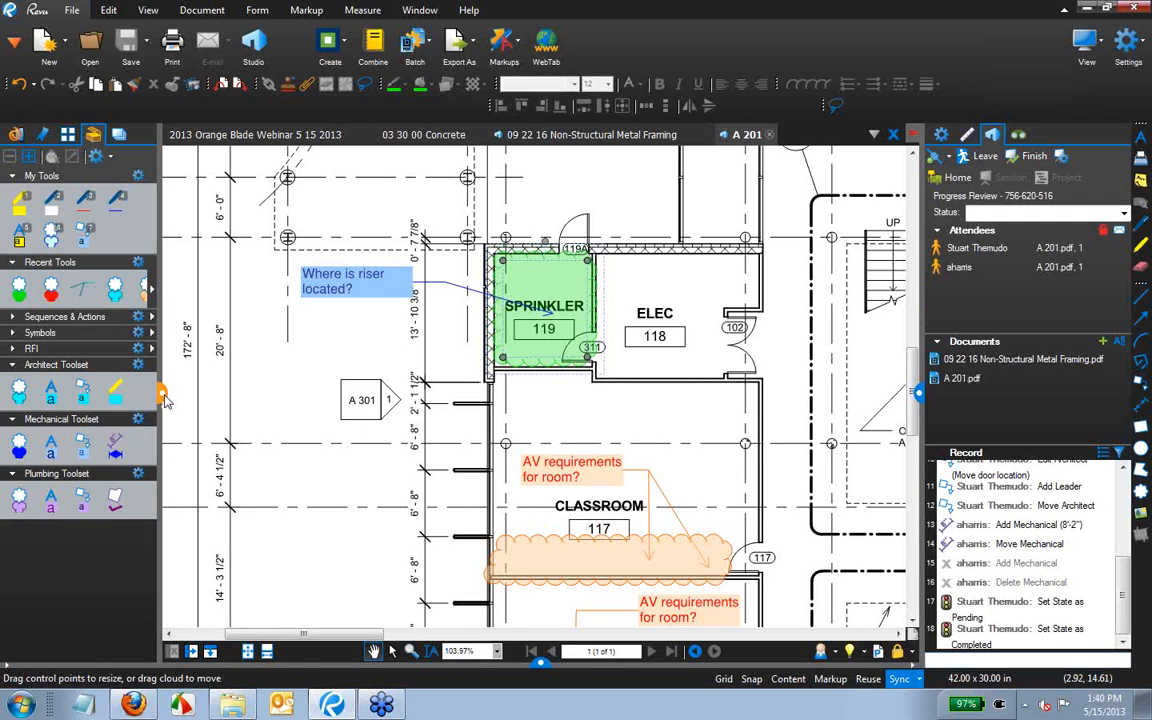
Hide the tool sets and generate a PDF Package Report of the session record titled "80%_Progress Review".
left_click(163, 394)
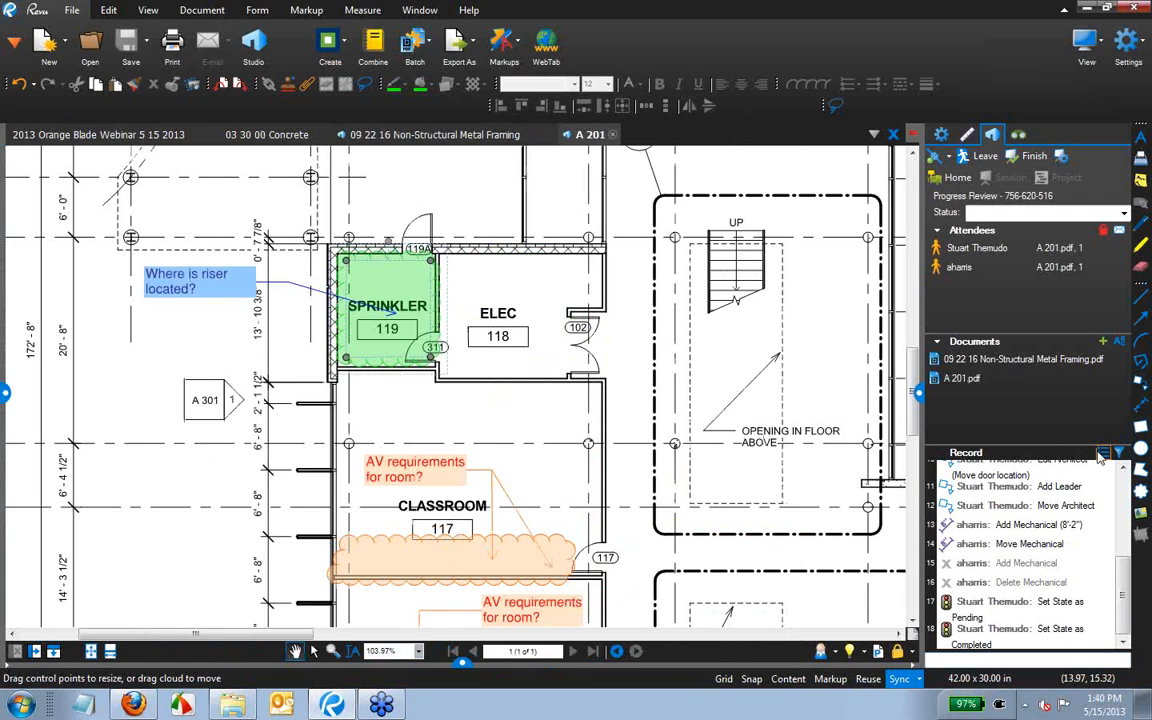
left_click(1100, 456)
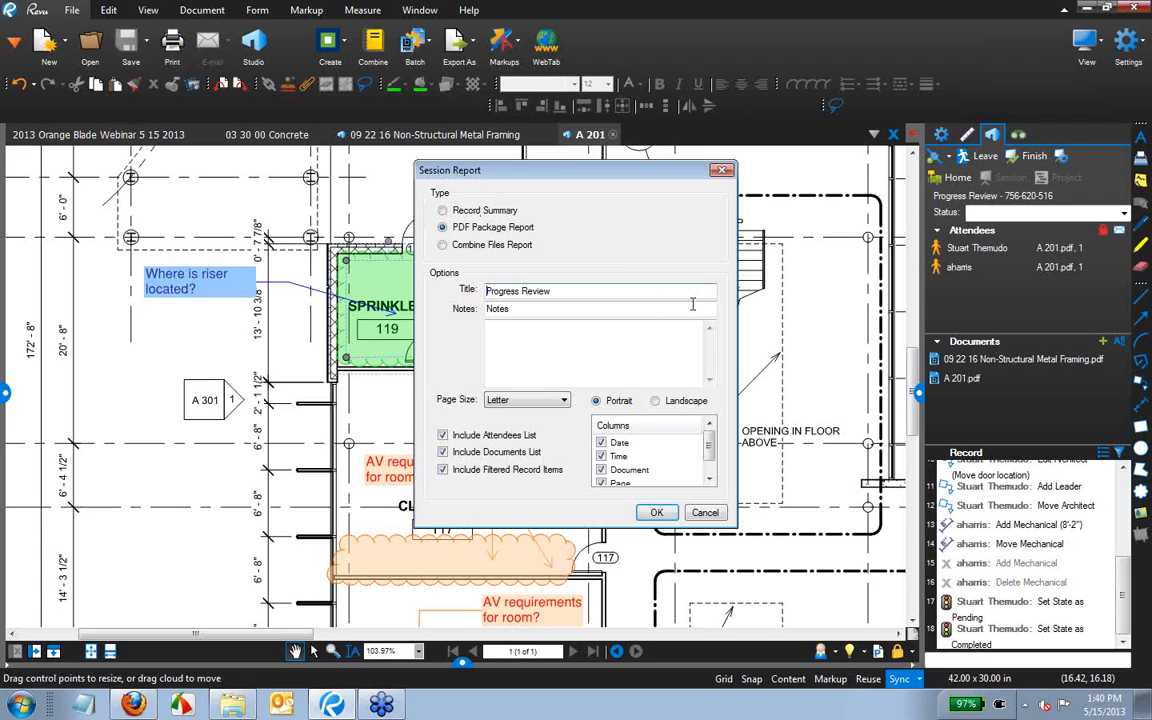
left_click(487, 291)
type("80%_")
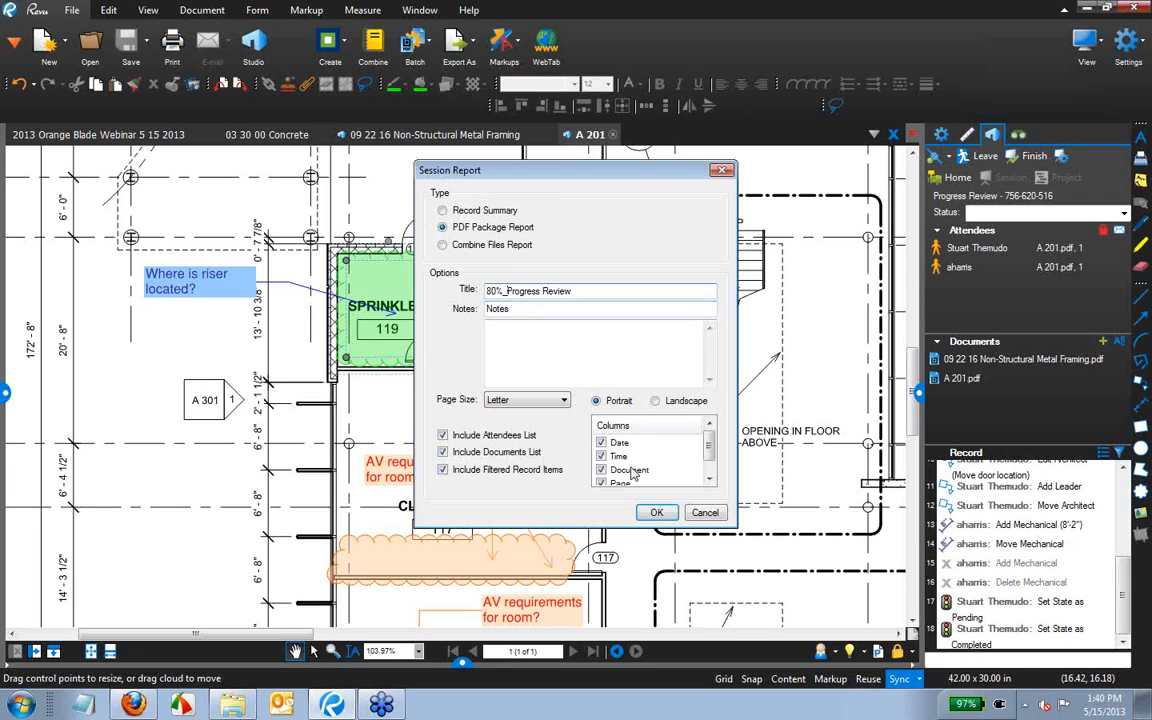
left_click(656, 513)
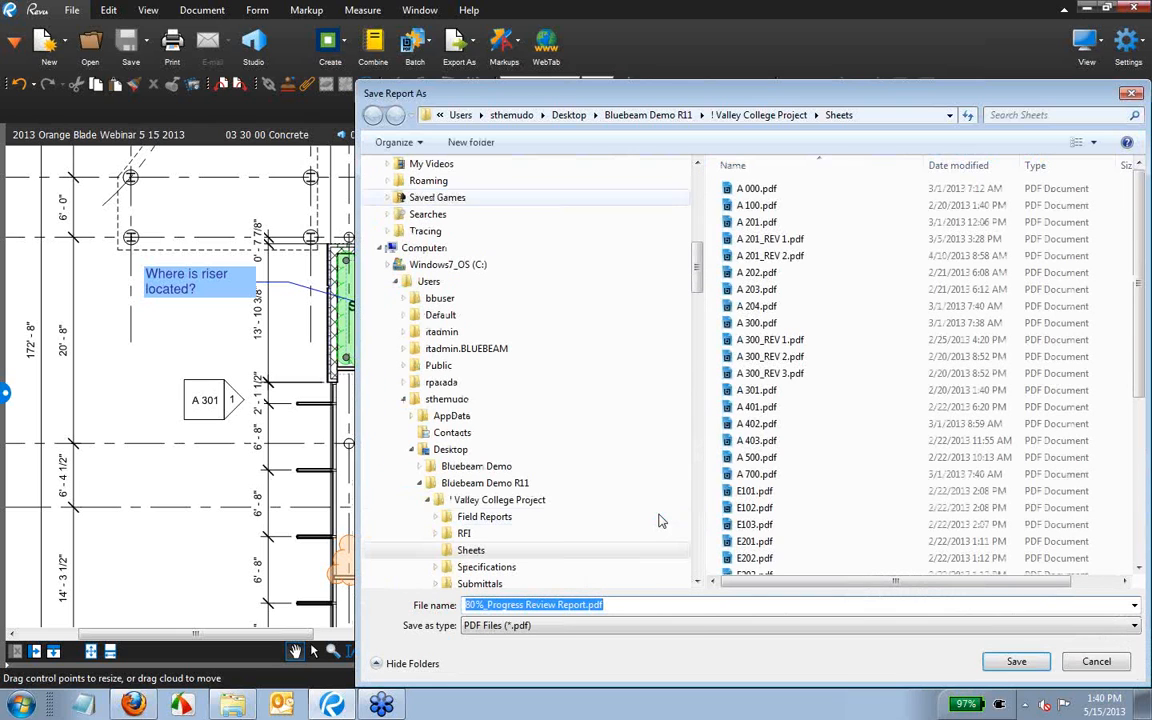
Save the session report to the Desktop as 80%_Progress Review Report.pdf and leave the Progress Review session.
scroll(616, 227, "up", 10)
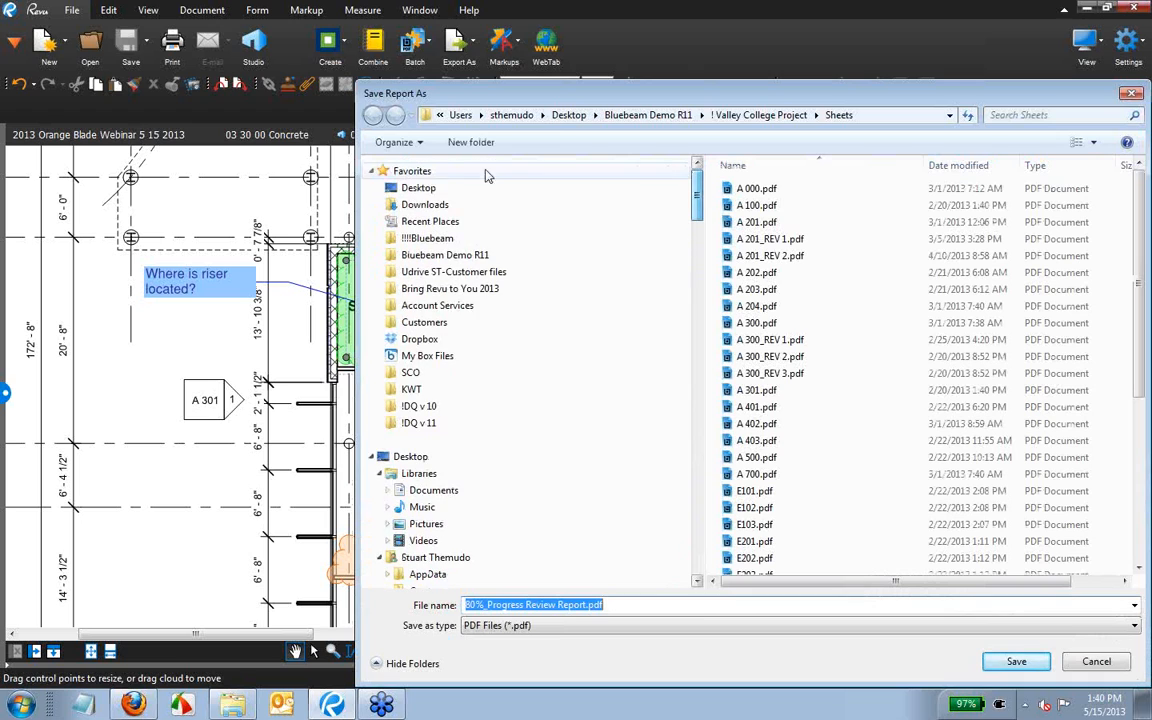
left_click(418, 188)
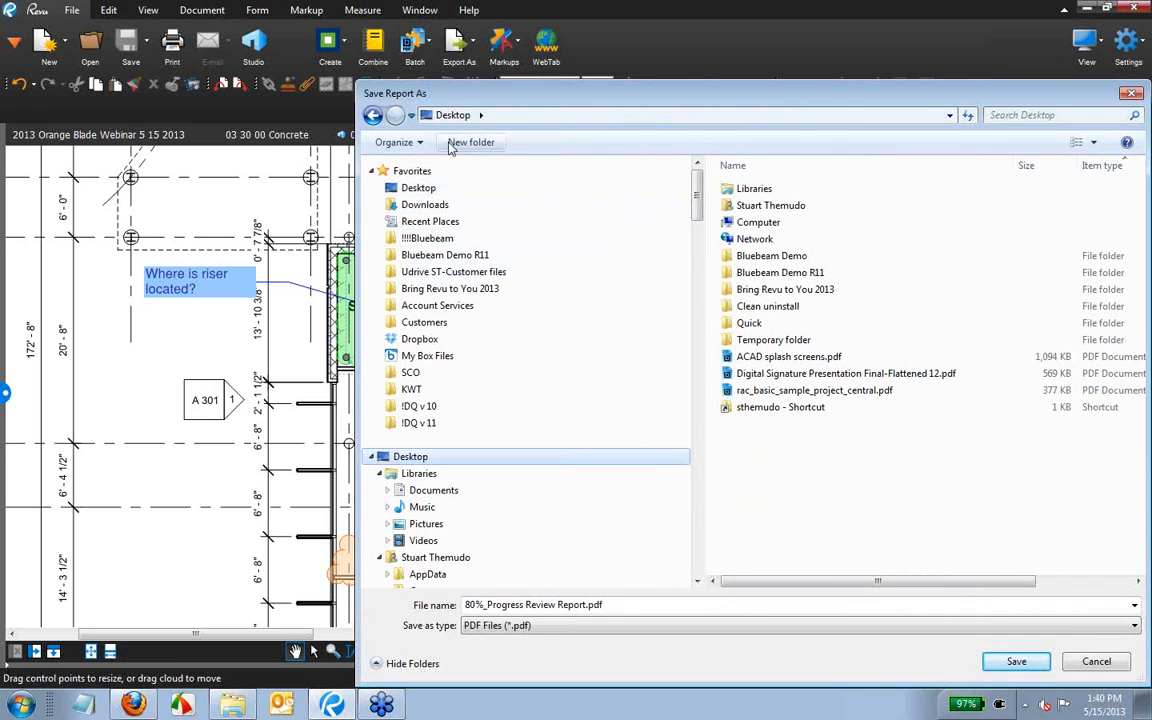
left_click(1018, 662)
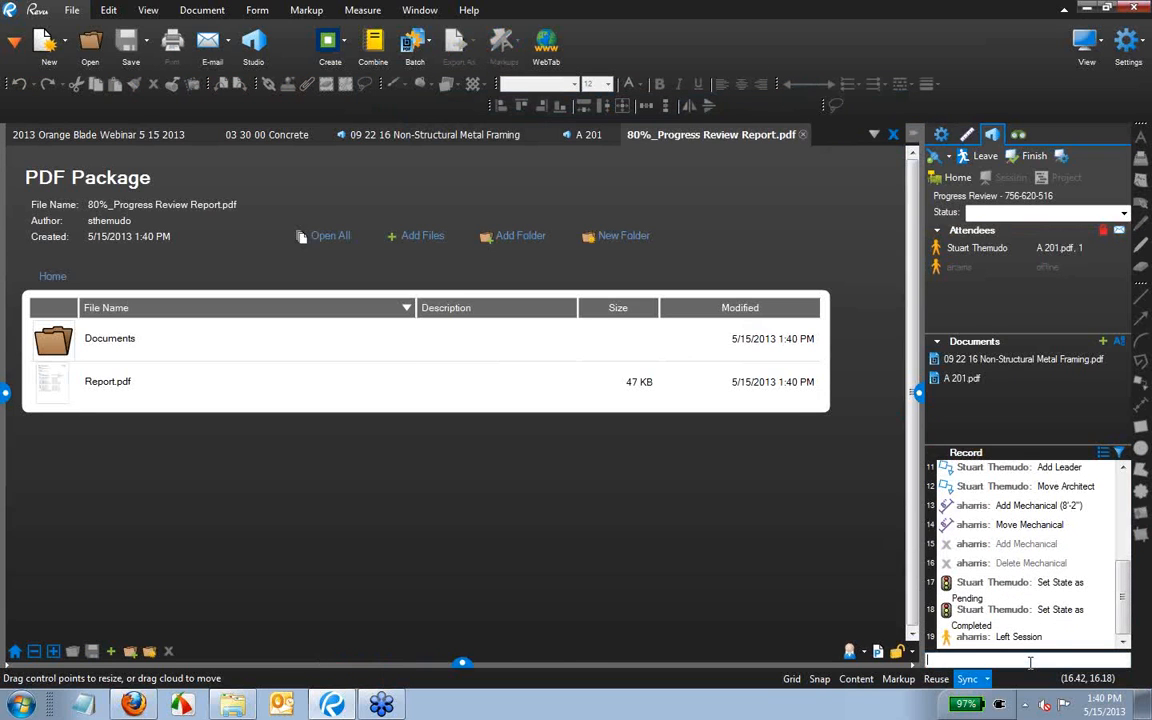
left_click(985, 157)
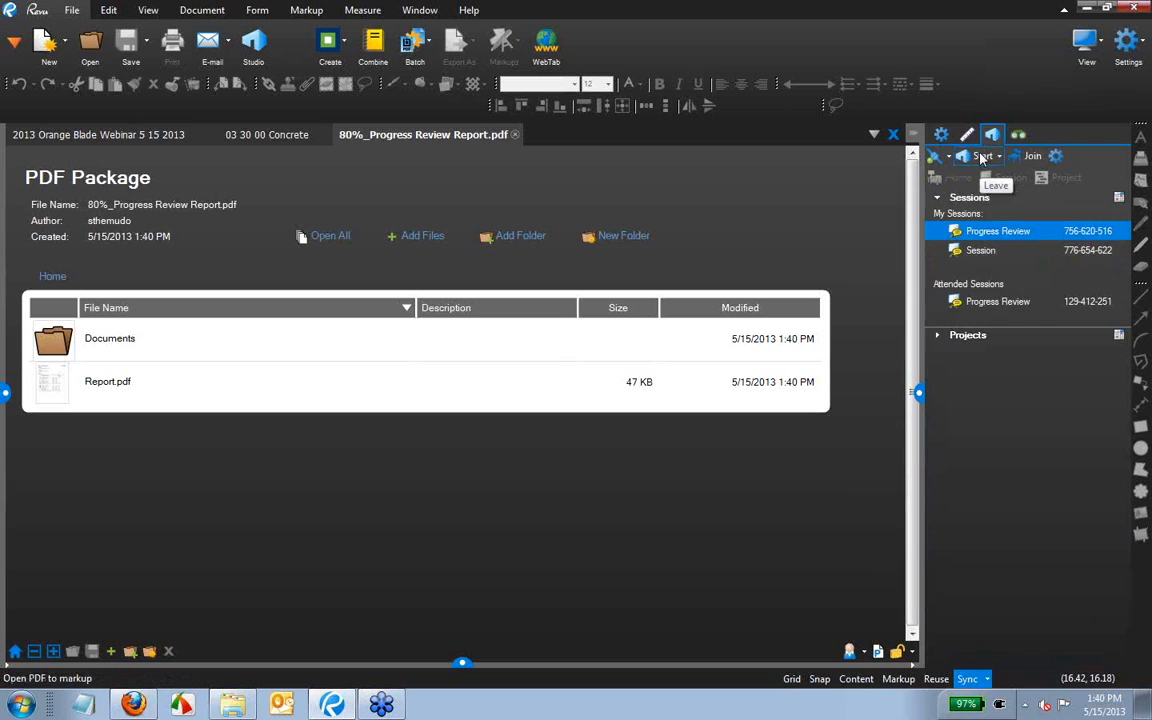
Hide the Studio panel, open Report.pdf from the package and review its attendees, documents and first record entries.
left_click(918, 391)
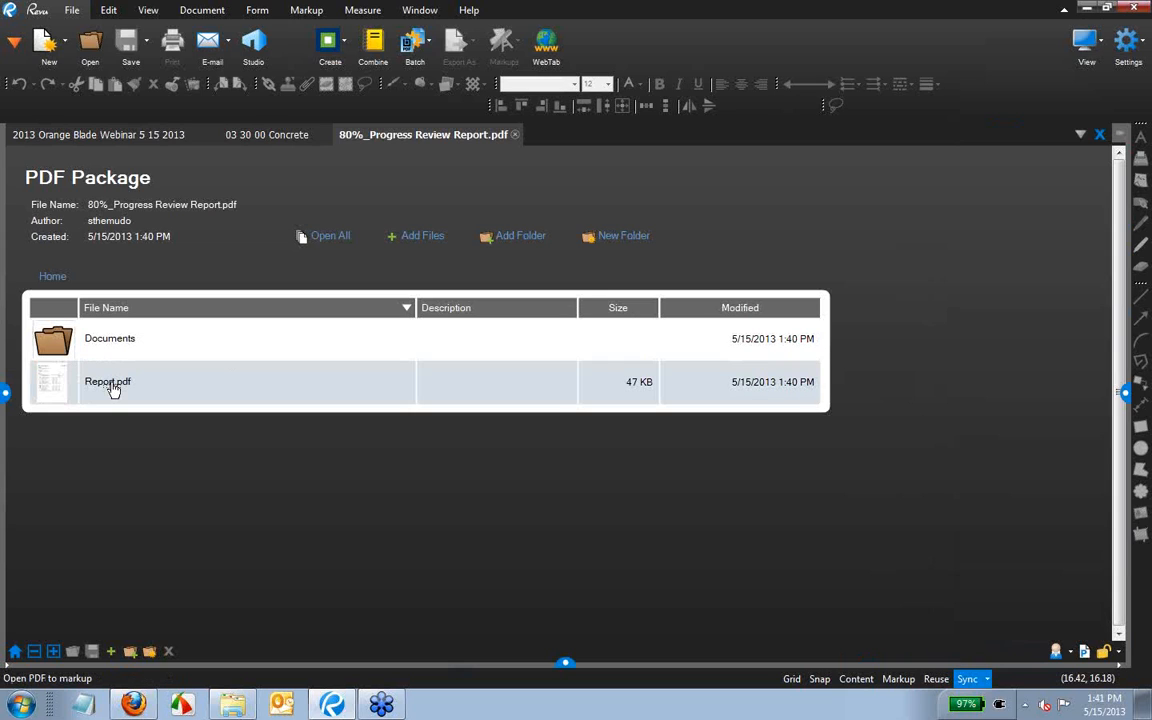
double_click(113, 389)
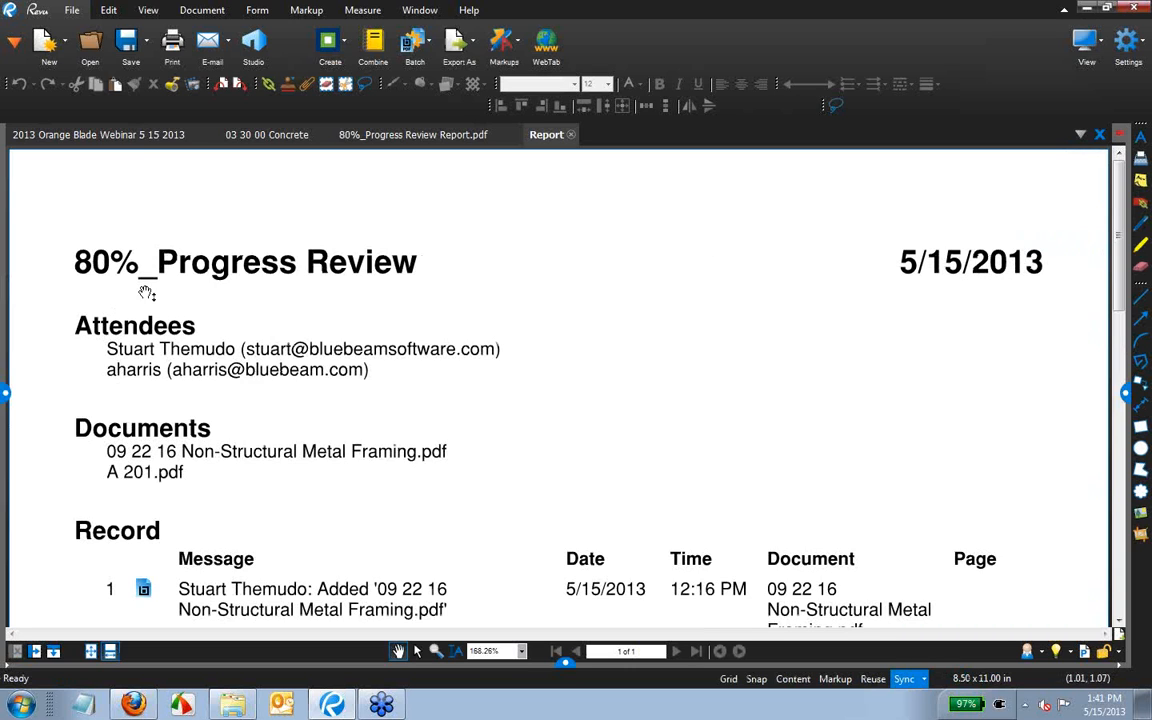
left_click_drag(571, 486, 564, 270)
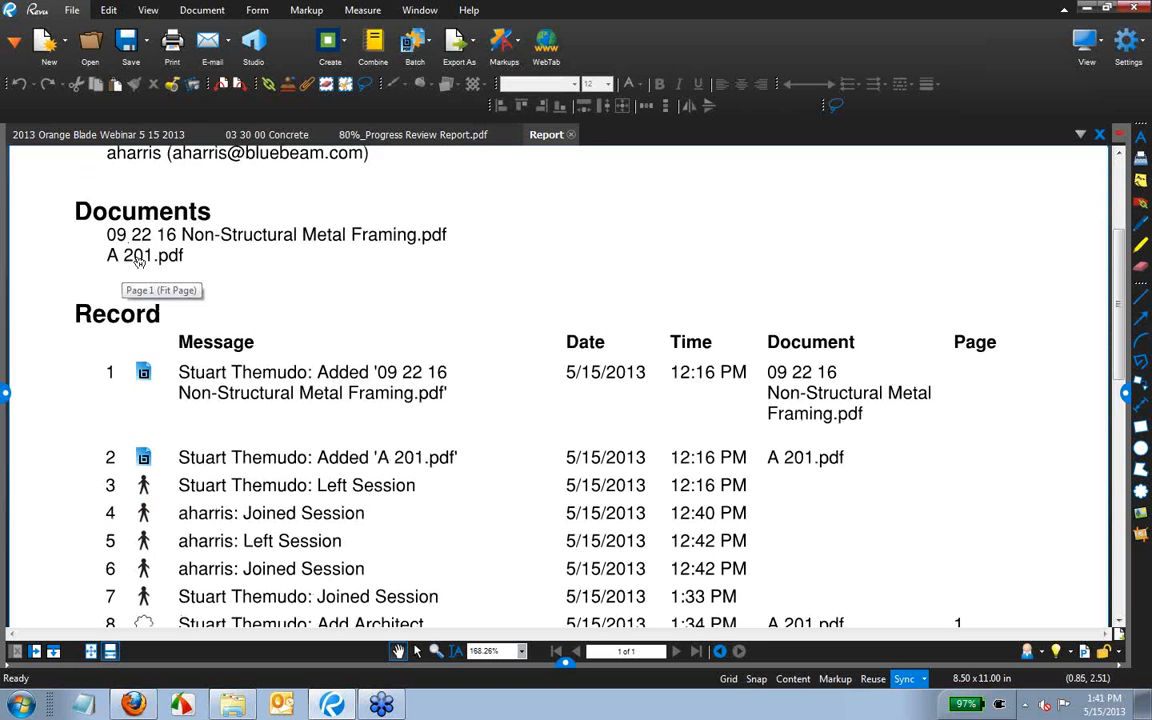
scroll(537, 352, "down", 3)
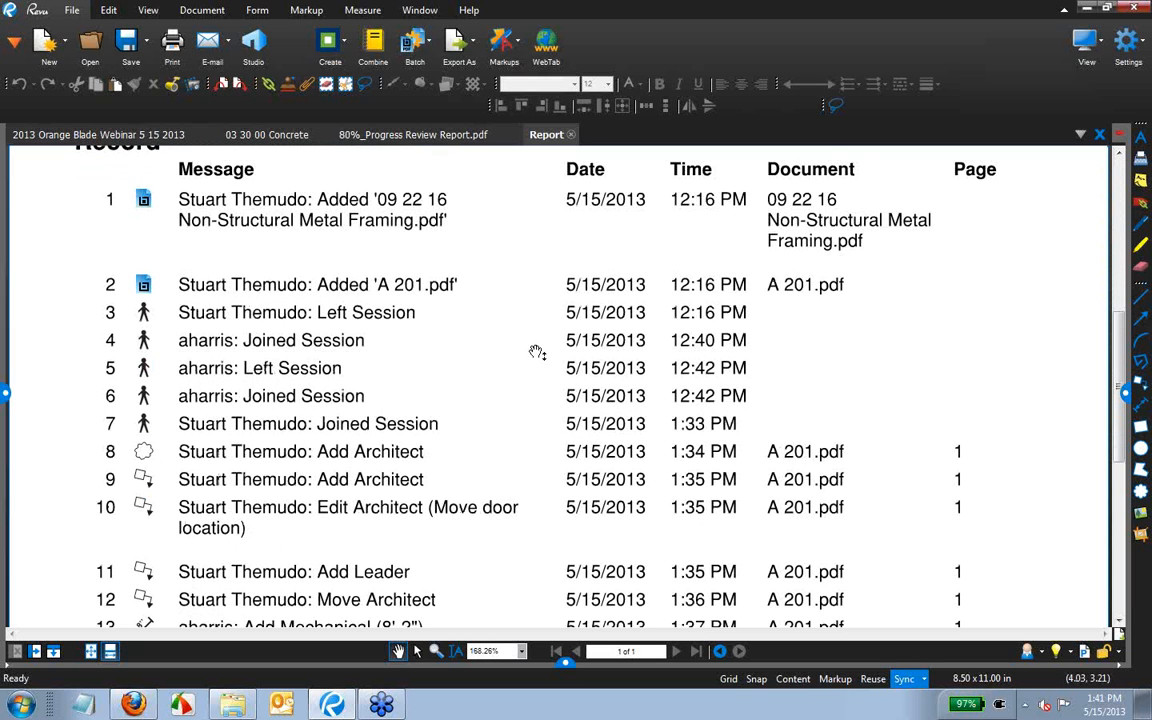
scroll(537, 352, "down", 2)
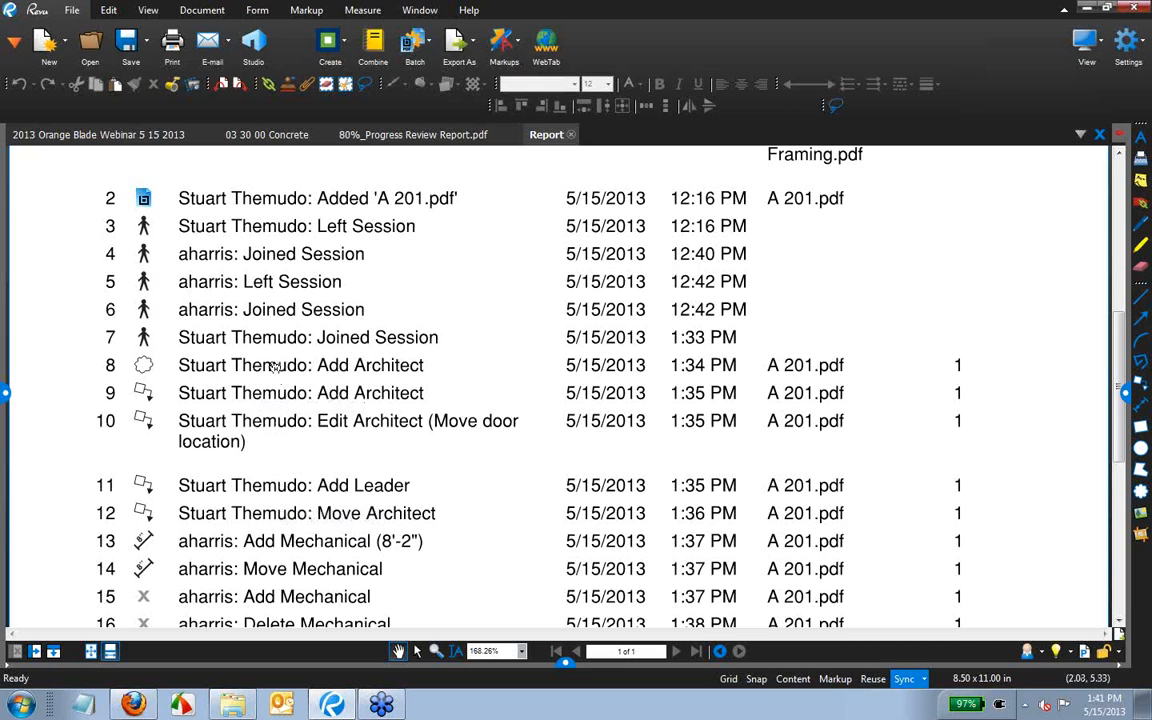
Follow record entry 8 to its cloud markup in A 201, return to the report and read the remaining entries.
left_click(141, 366)
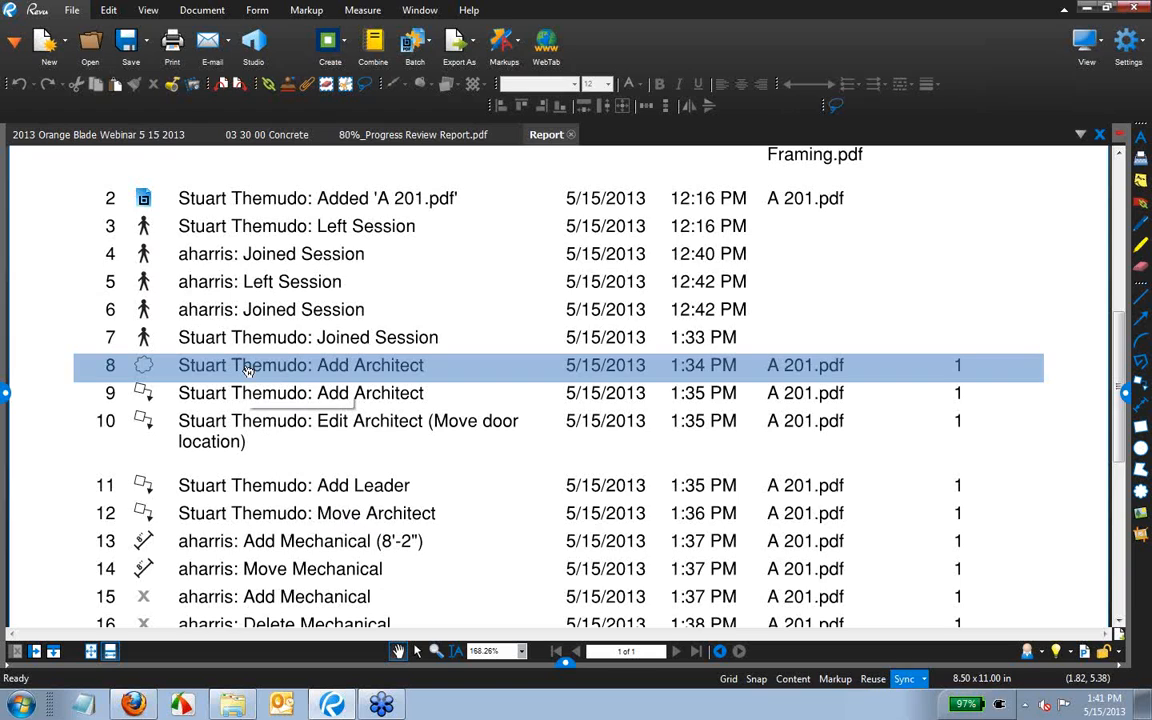
double_click(248, 370)
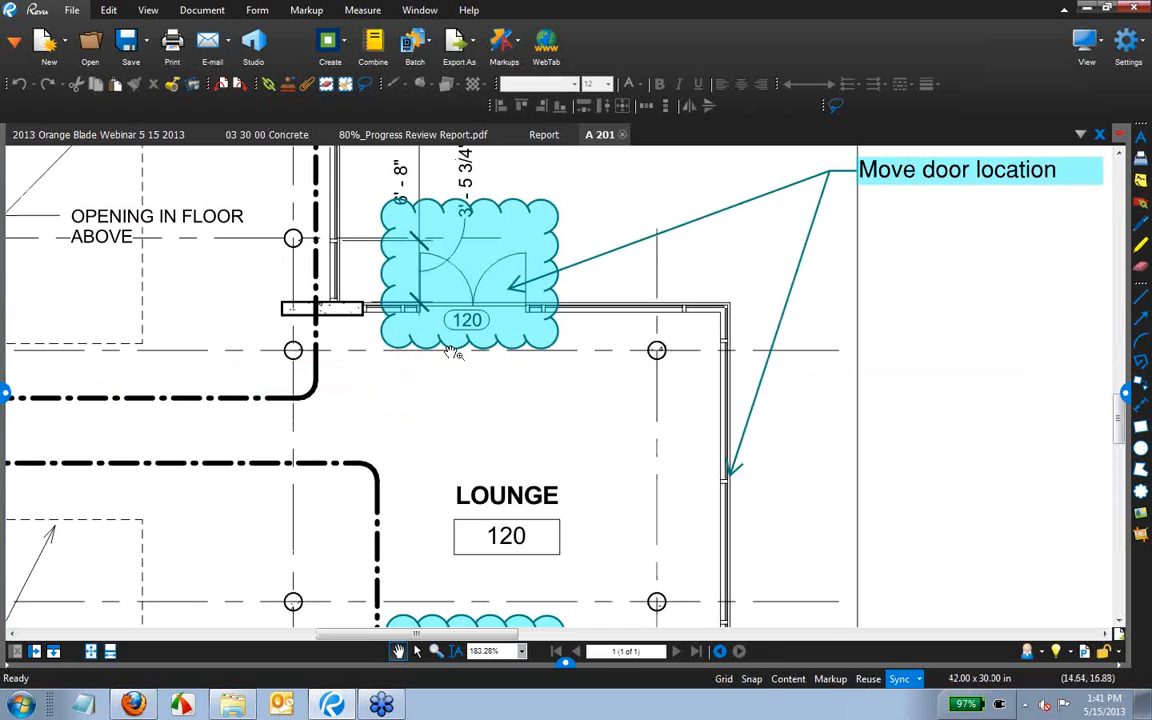
left_click(722, 652)
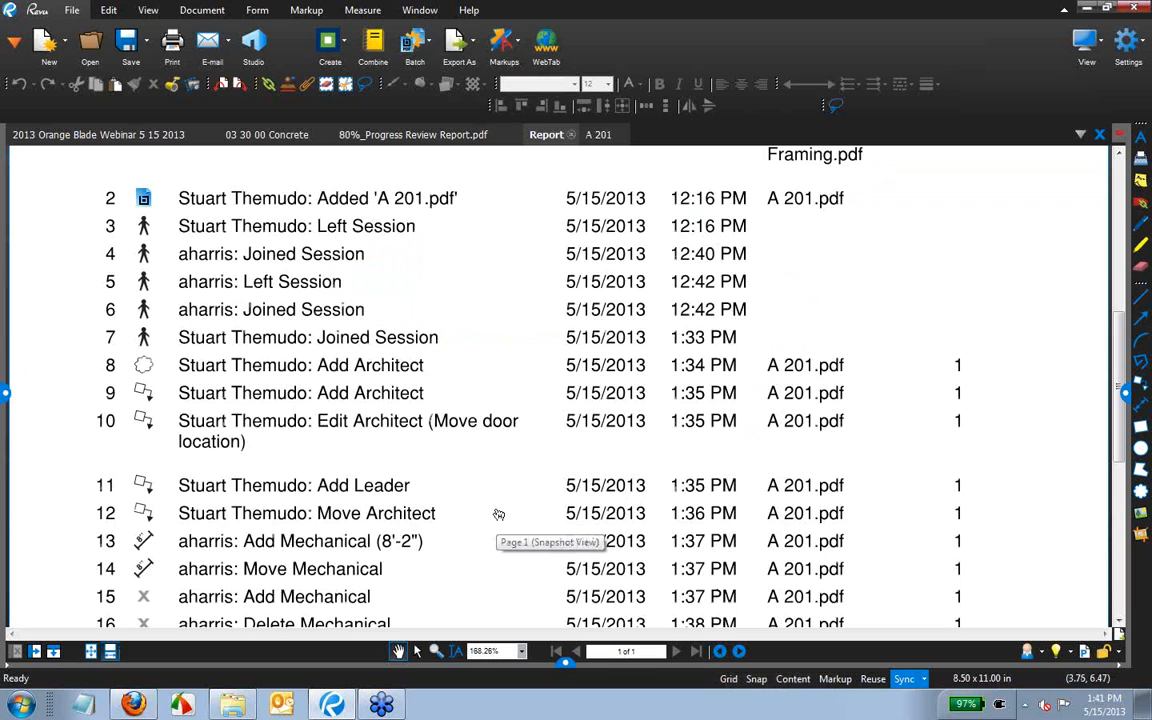
scroll(499, 514, "down", 1)
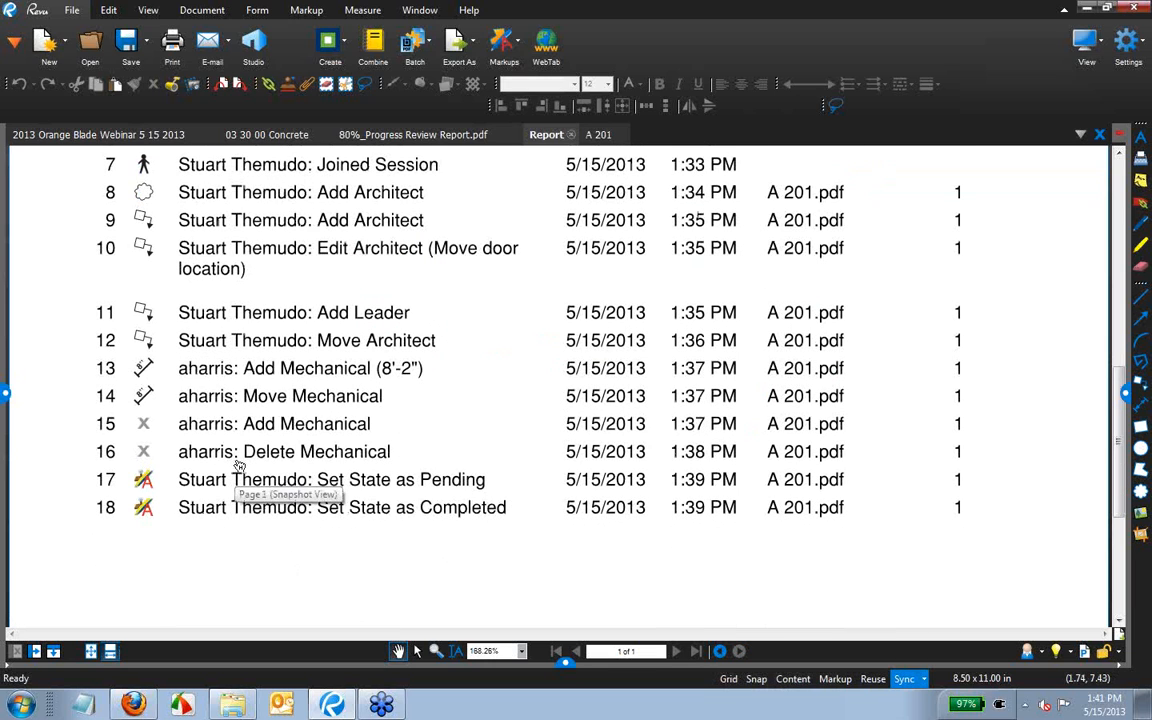
scroll(278, 455, "down", 3)
scroll(278, 455, "up", 3)
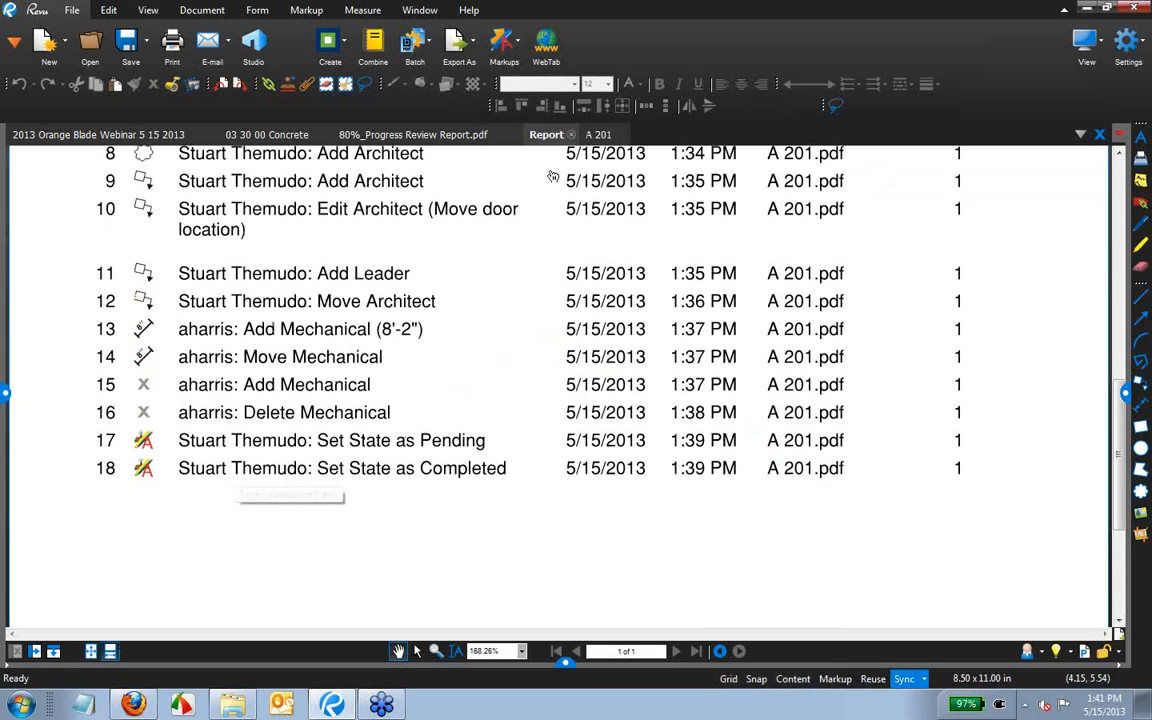
Close the report and A 201, and check the contents of the package's Documents folder.
left_click(571, 135)
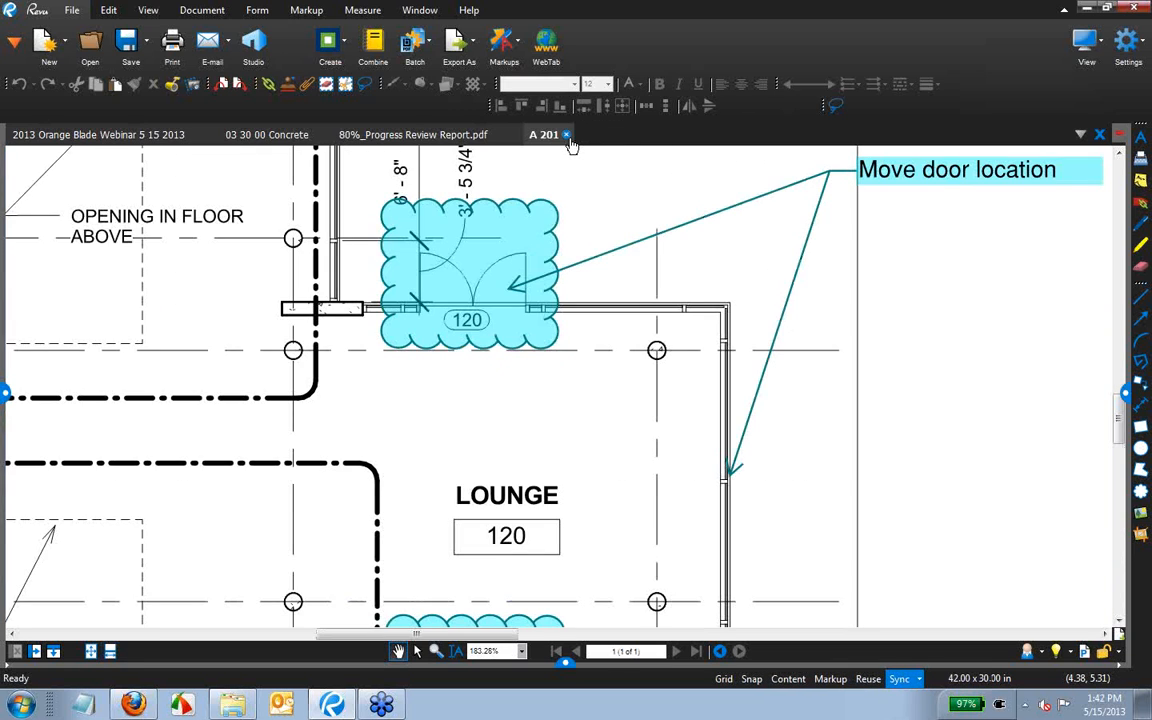
left_click(568, 137)
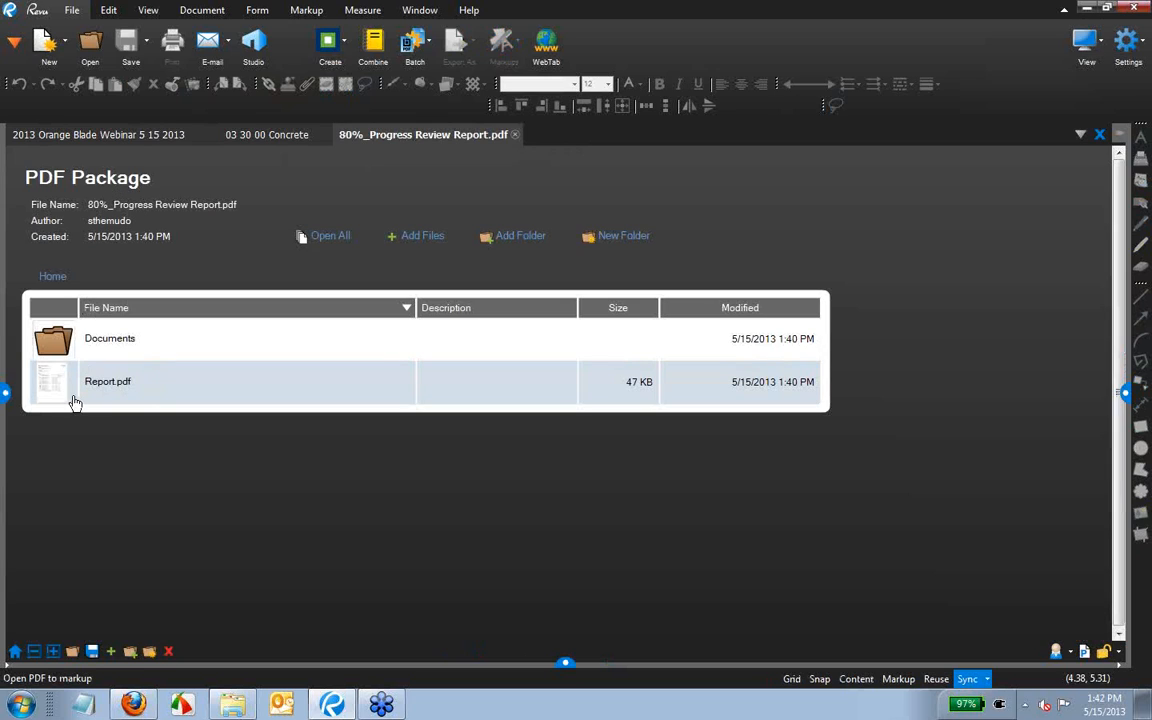
double_click(90, 338)
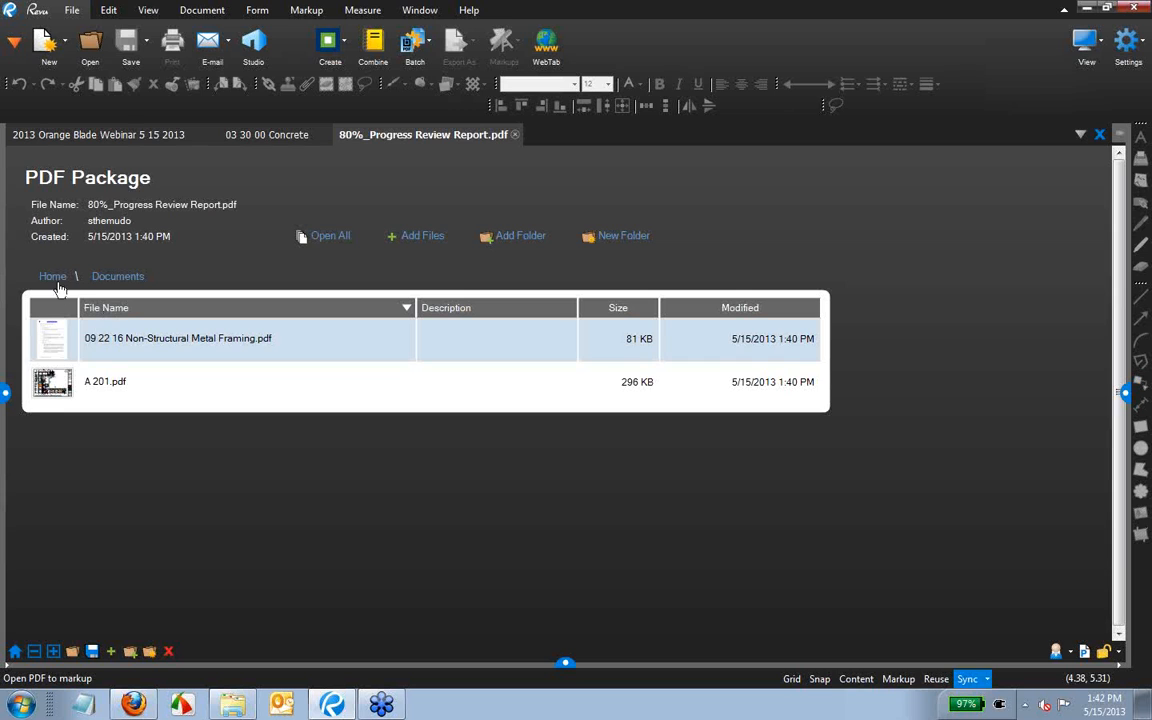
left_click(53, 278)
Close the 80%_Progress Review Report.pdf package and the 03 30 00 Concrete specification.
left_click(514, 134)
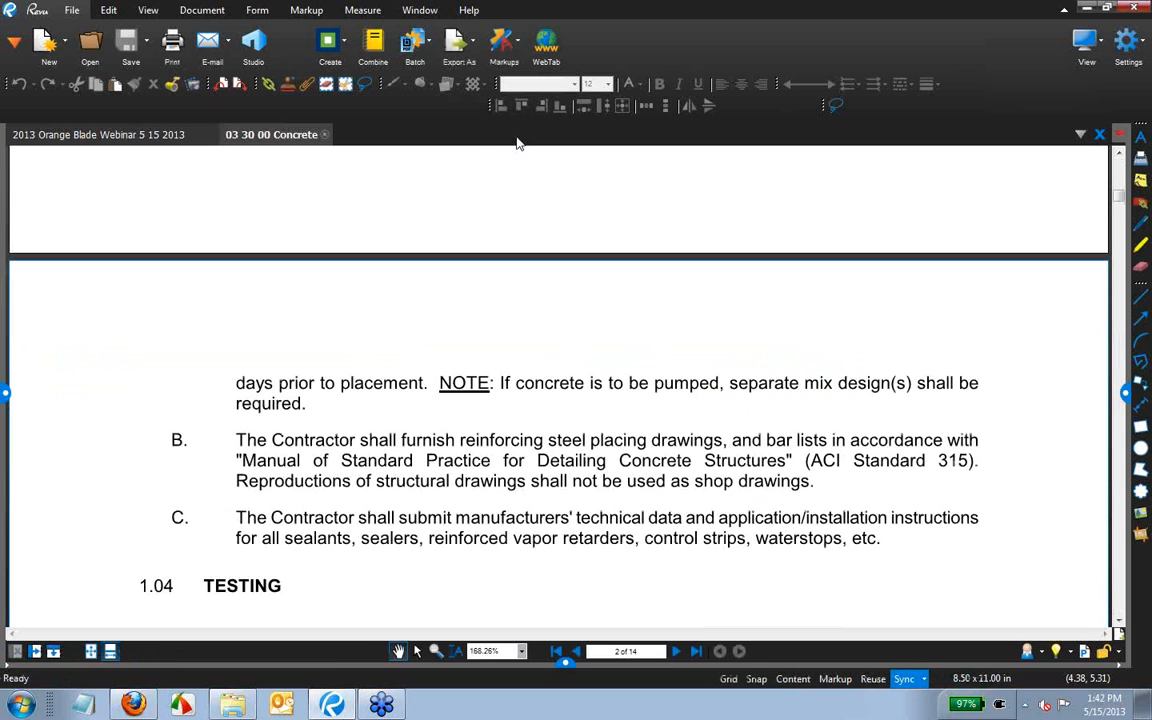
left_click(324, 134)
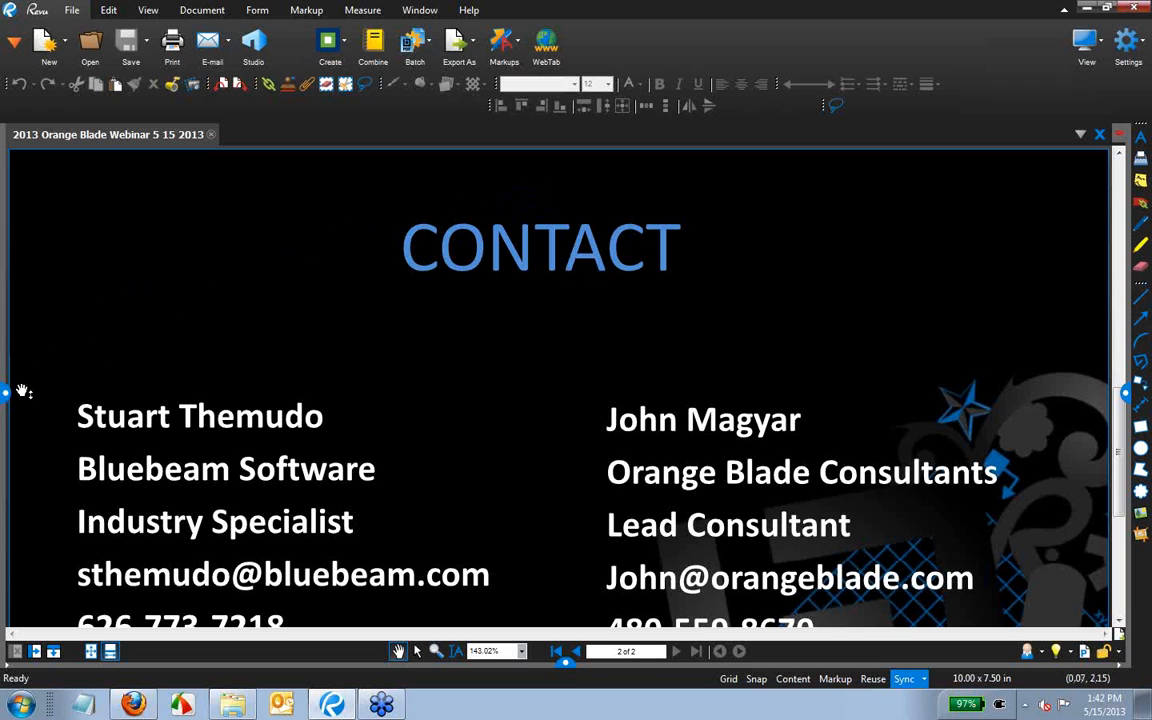
Show File Access and open CombinedSet.pdf from the AutoMark folder in Bluebeam Demo R11.
left_click(13, 44)
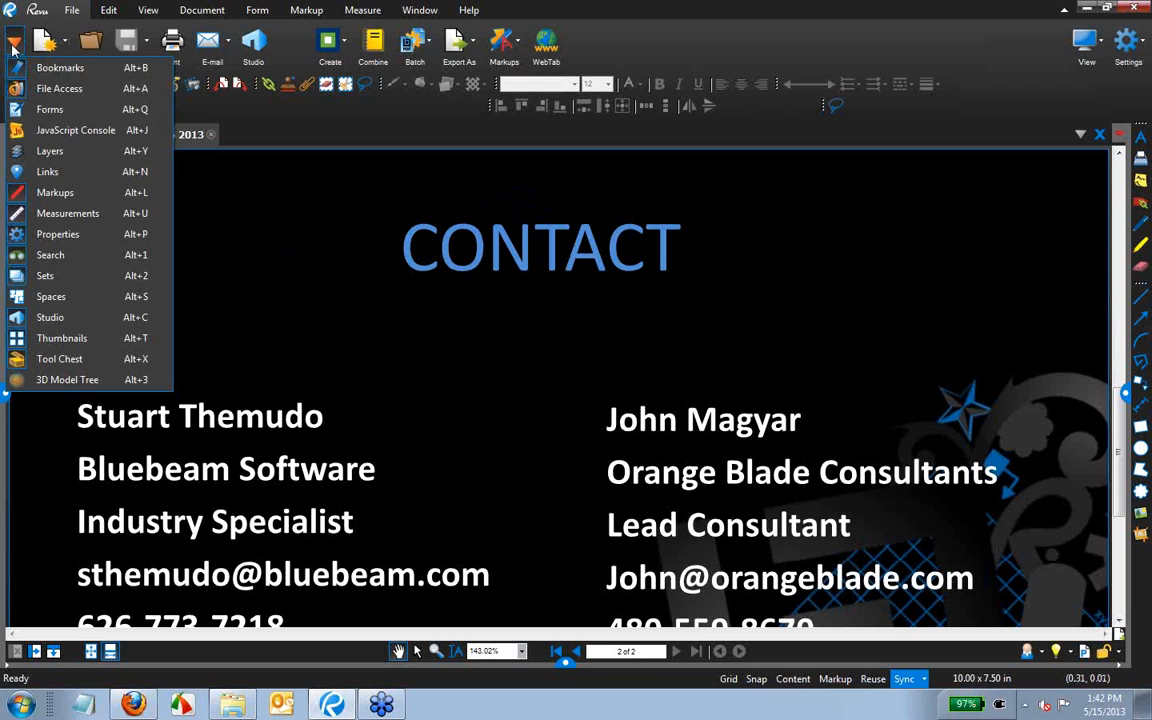
left_click(50, 88)
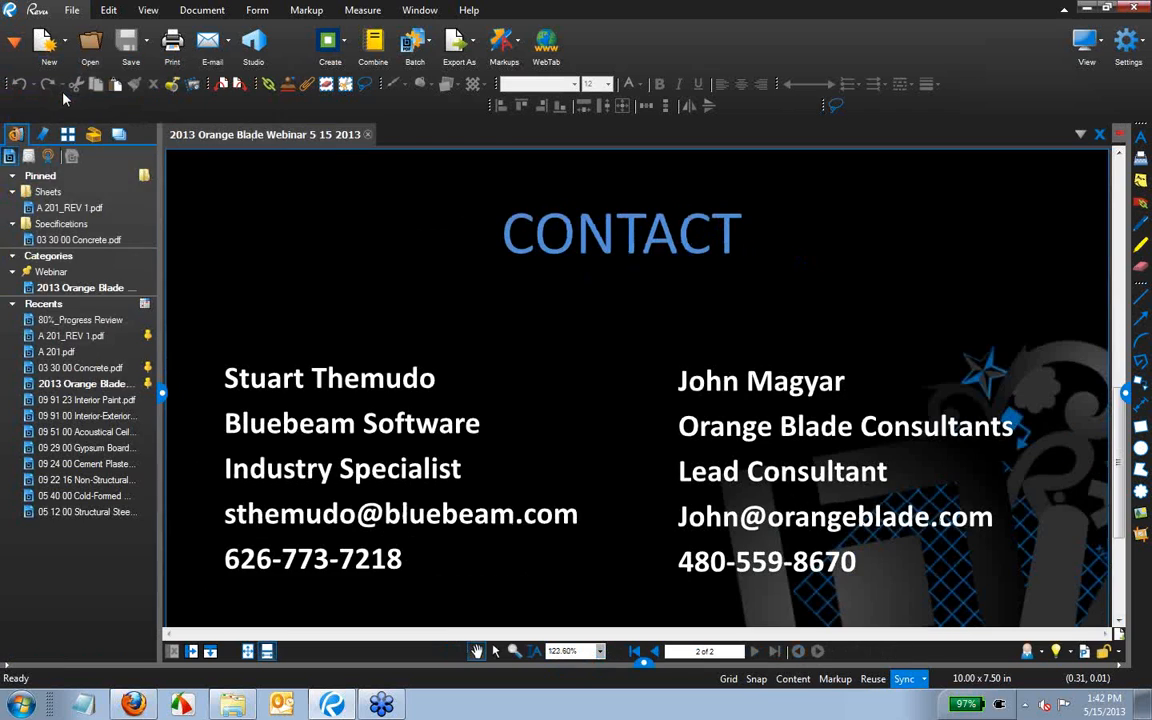
left_click(47, 191)
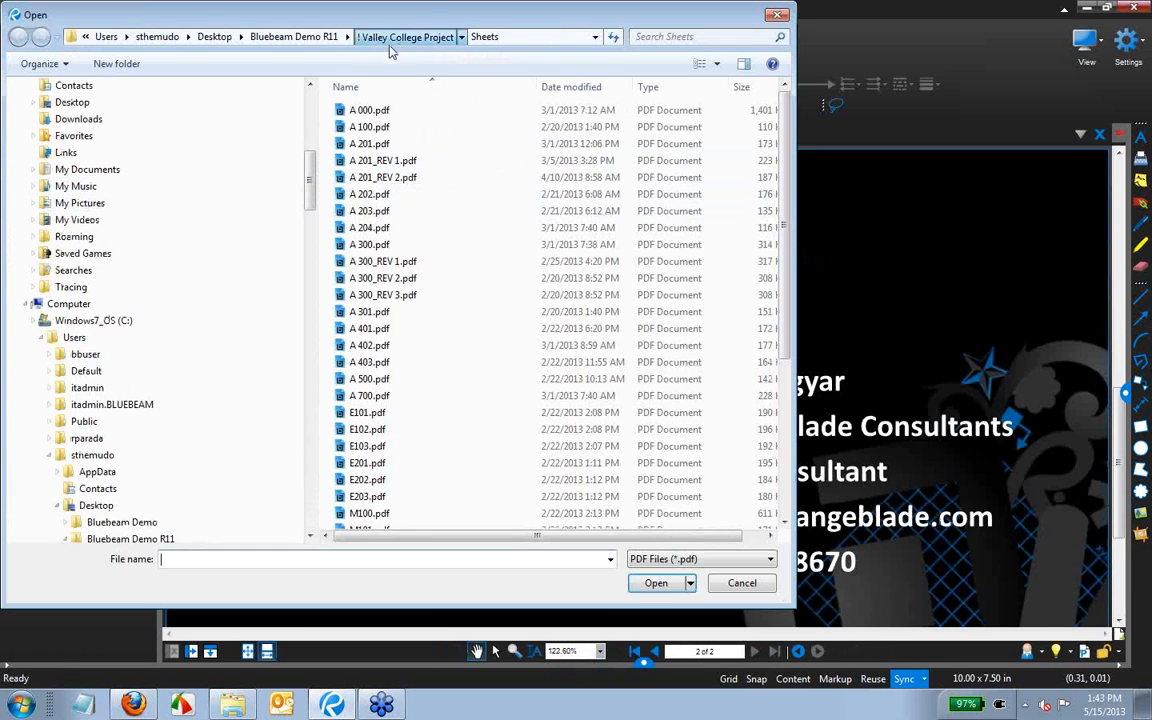
left_click(395, 38)
left_click(342, 38)
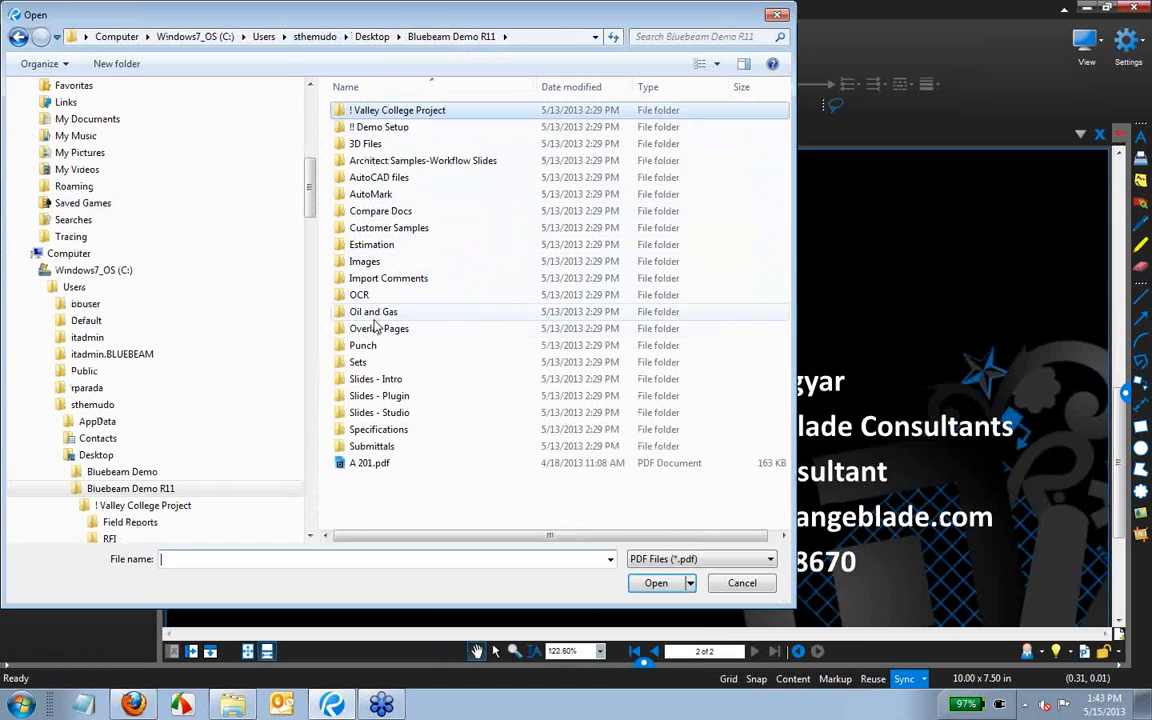
left_click(380, 198)
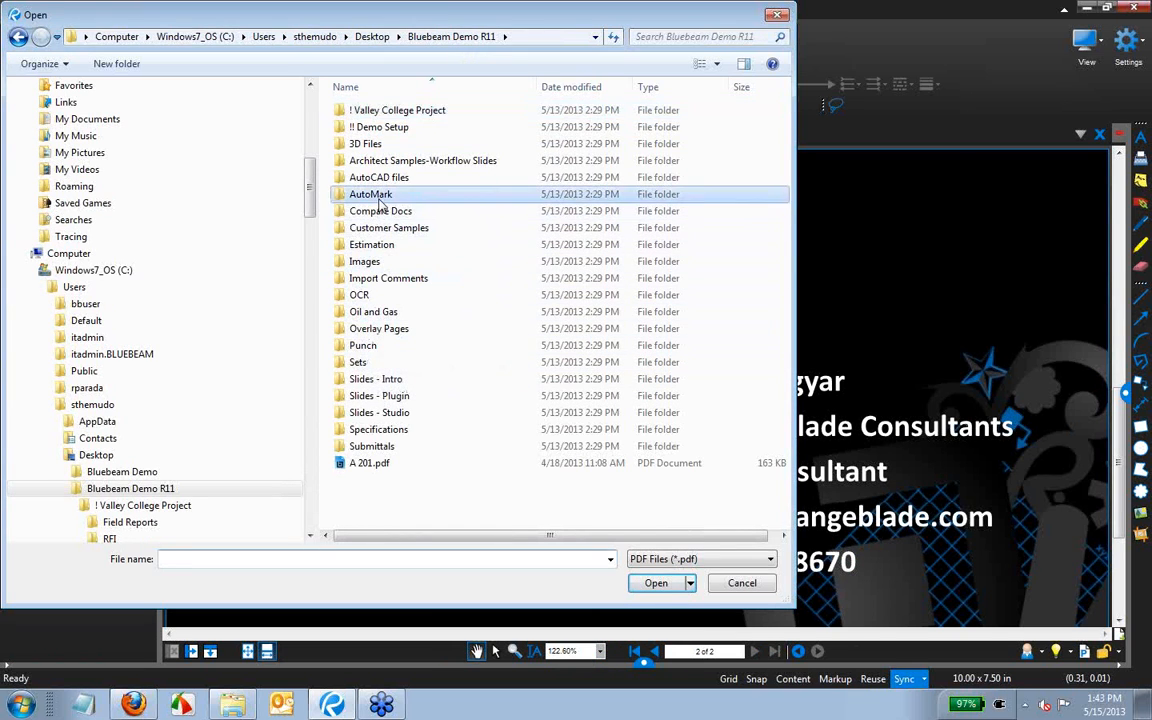
double_click(380, 198)
left_click(390, 127)
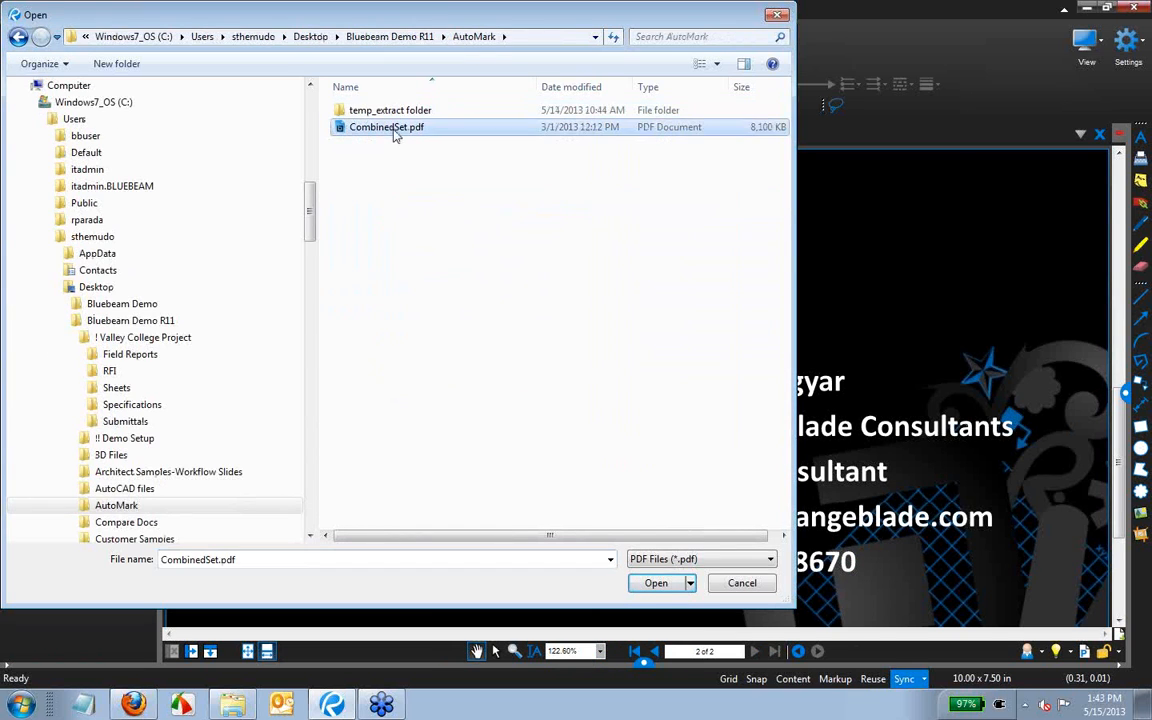
left_click(655, 583)
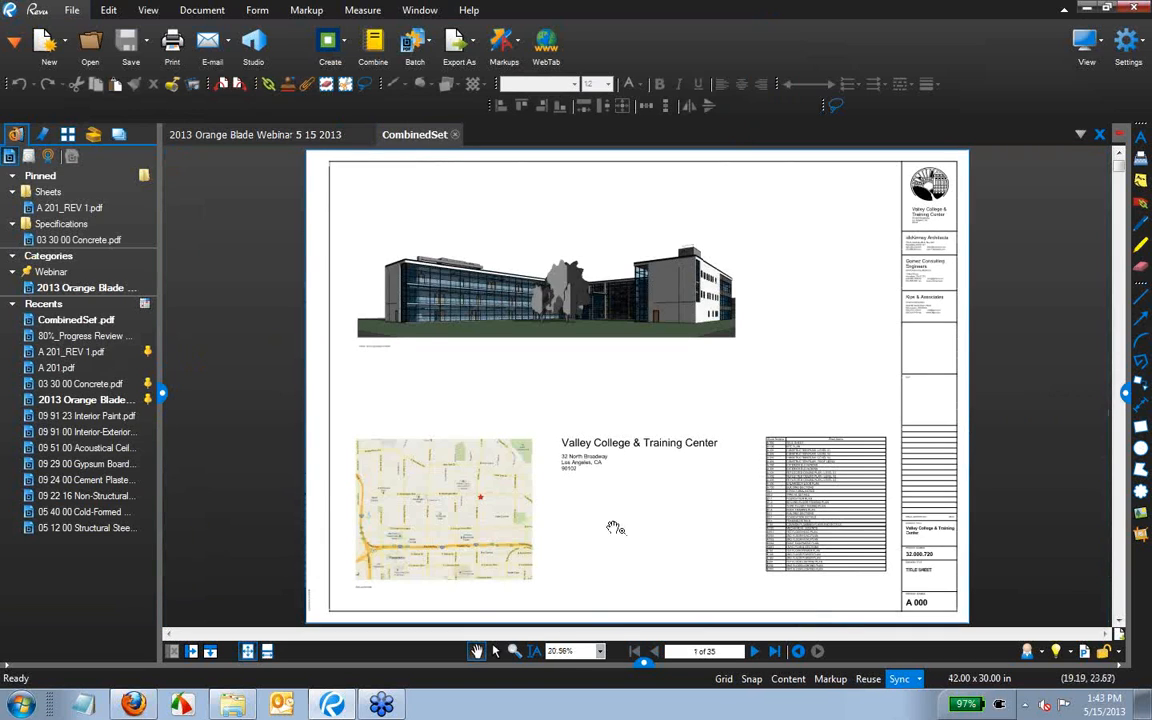
Show the page thumbnails and examine the labels of sheets across the set, including A 401, S3.1, P101 and the site plan on page 2.
left_click(67, 134)
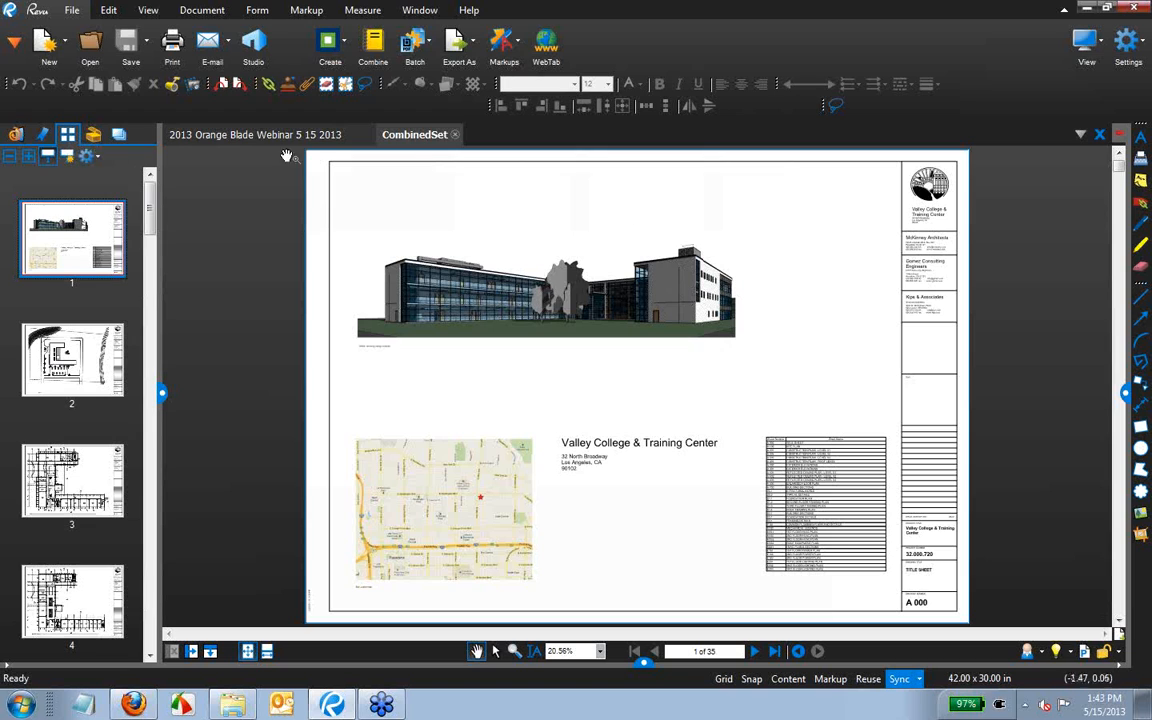
left_click_drag(151, 196, 148, 296)
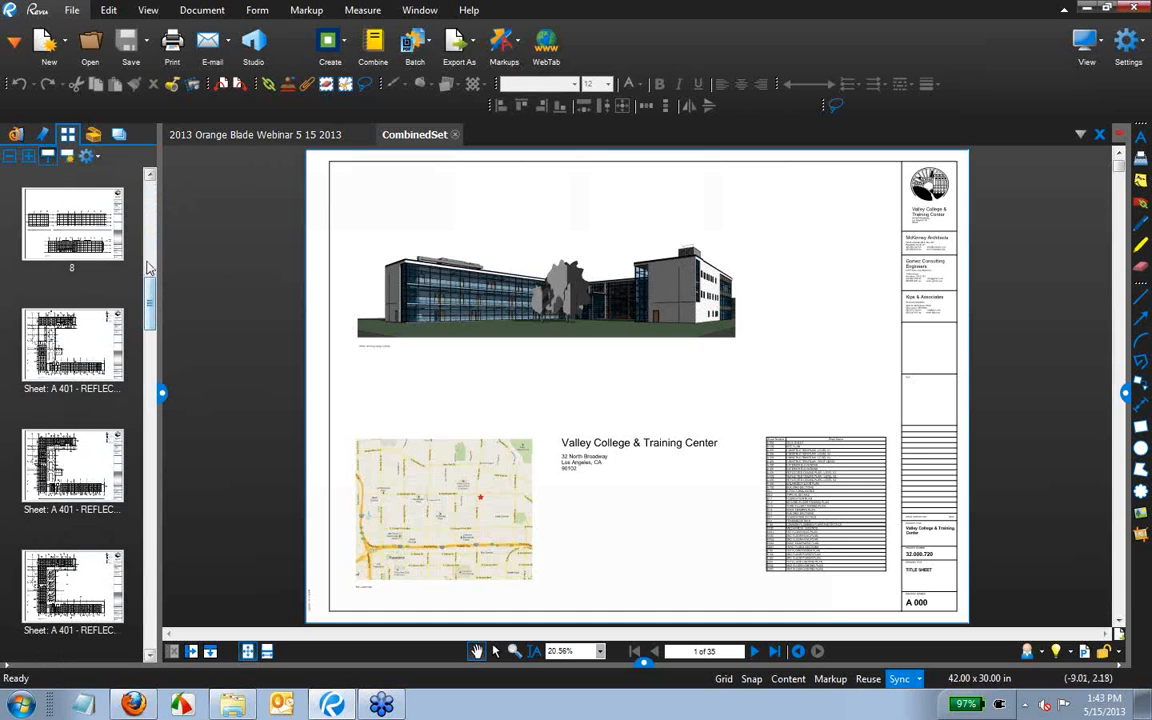
left_click(100, 225)
left_click(72, 372)
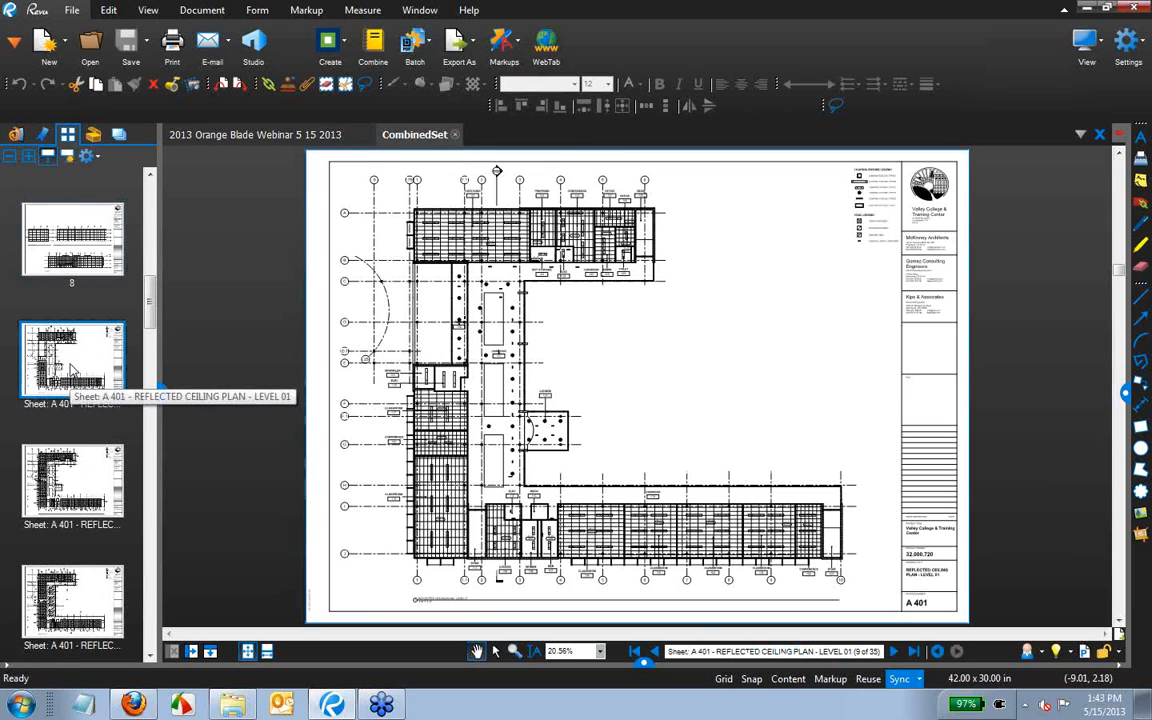
scroll(47, 460, "down", 10)
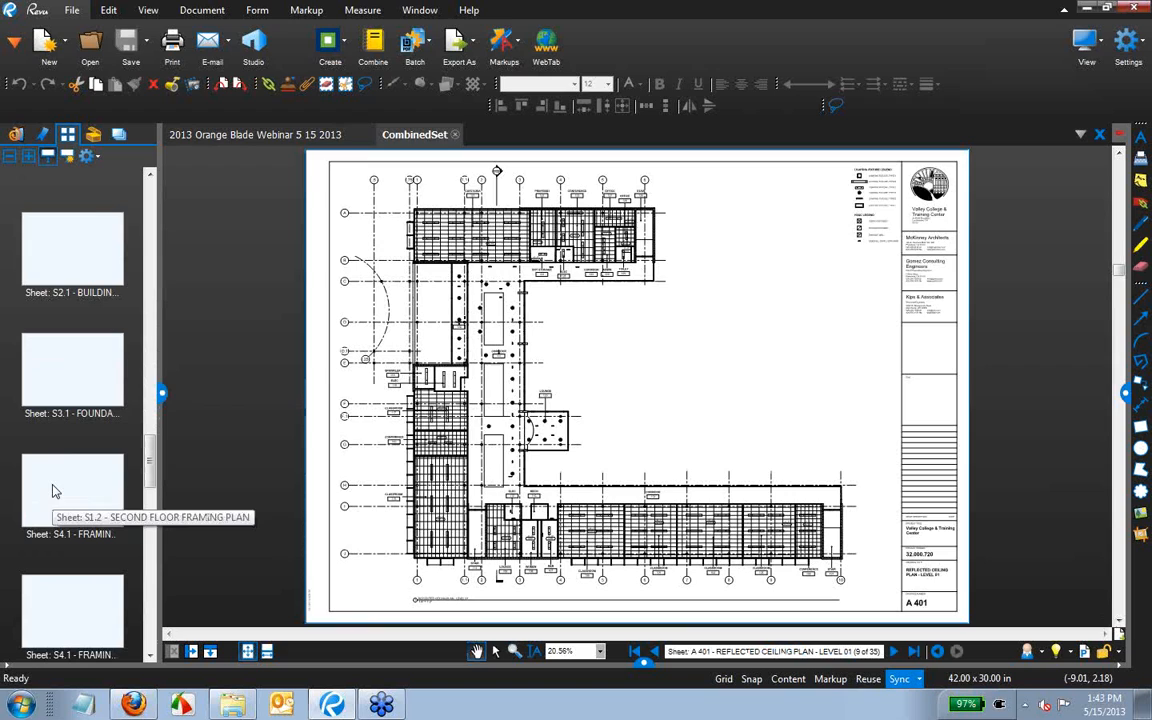
left_click(77, 373)
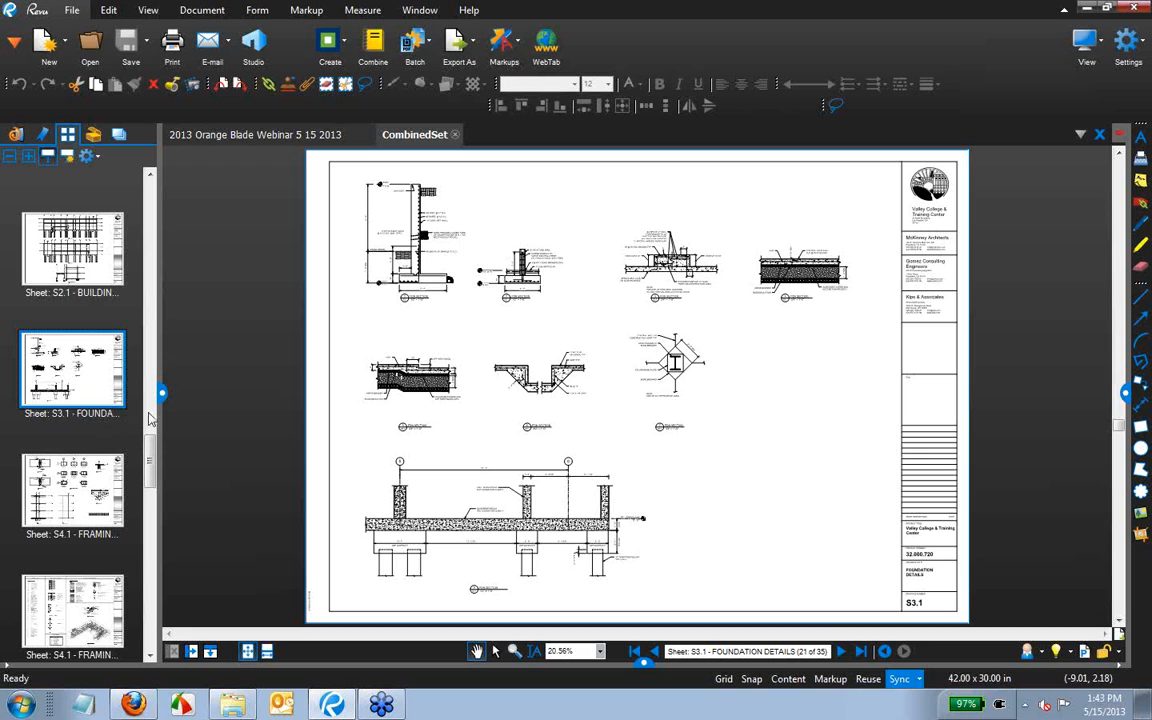
left_click_drag(149, 458, 150, 621)
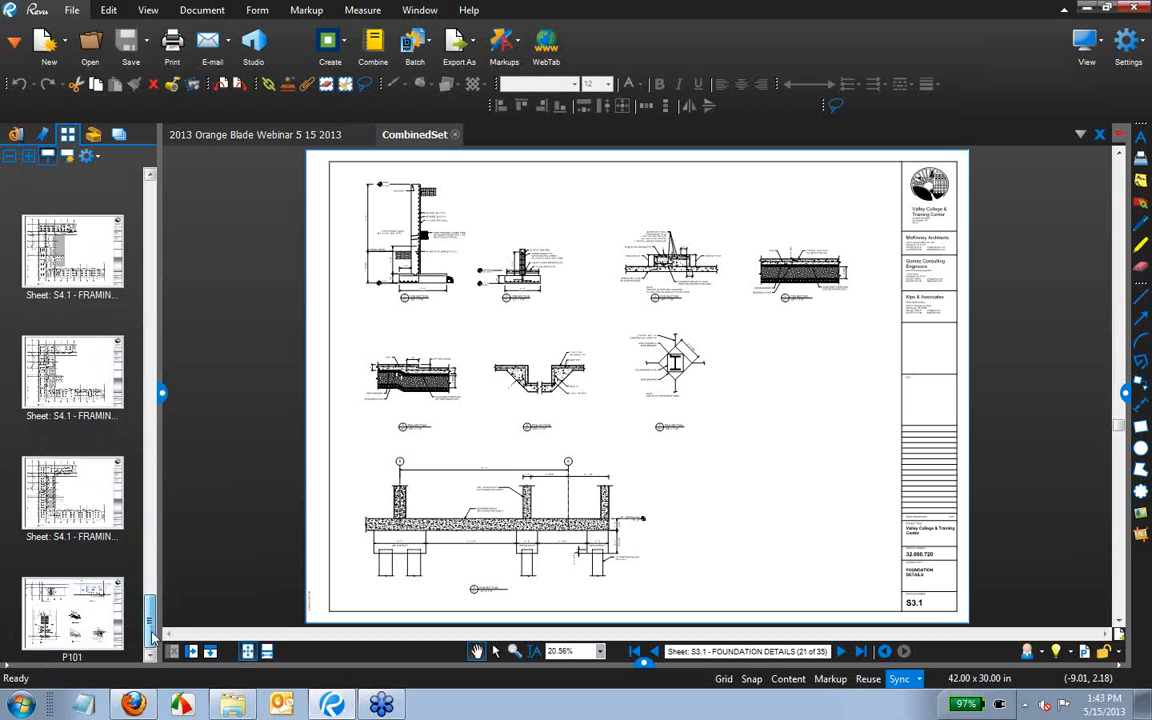
left_click(74, 588)
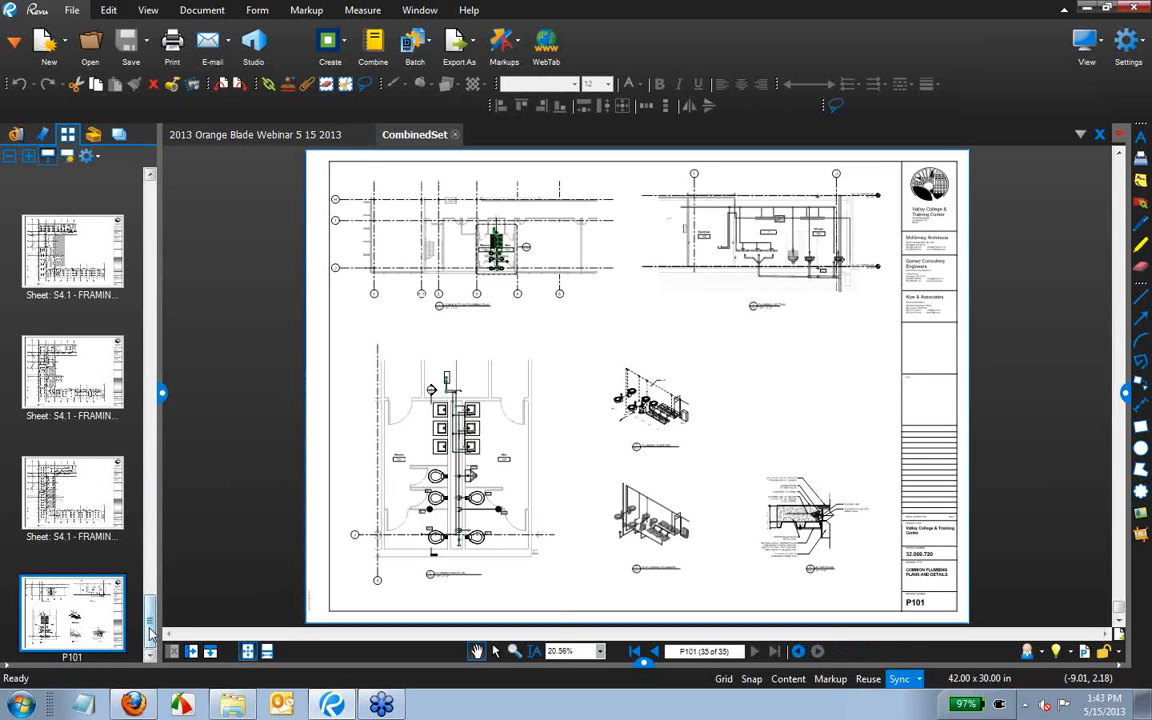
left_click_drag(150, 632, 150, 190)
left_click(82, 352)
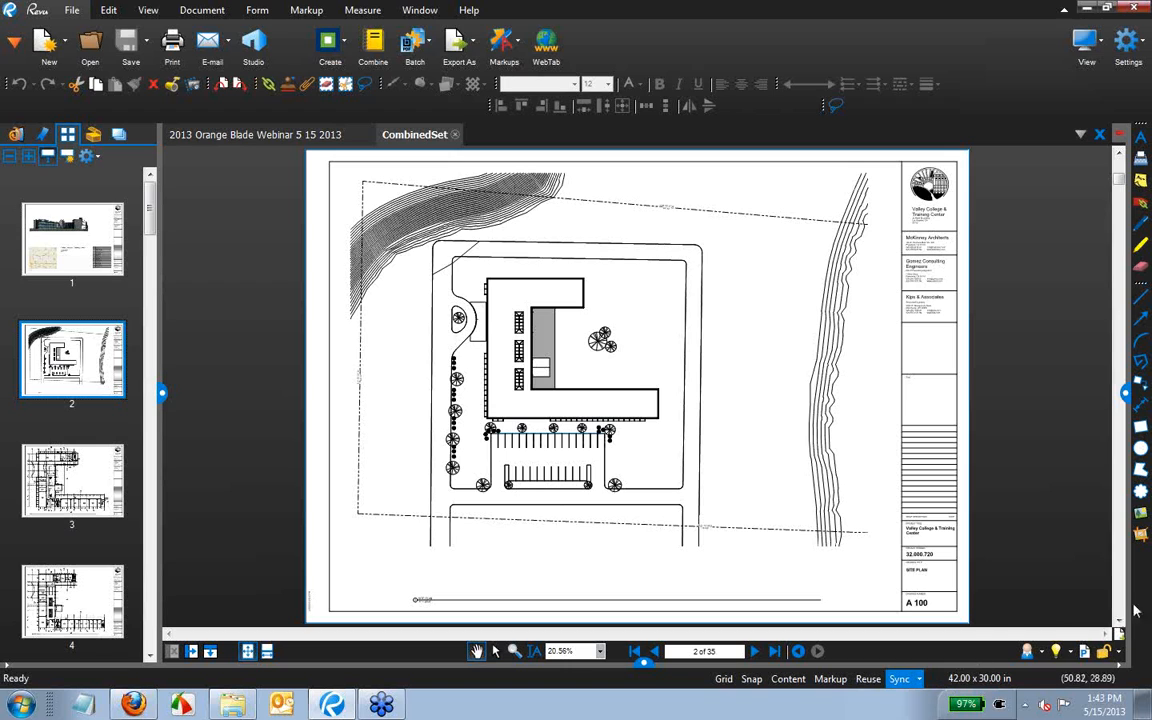
Create page labels for all 35 pages from a page region drawn around the drawing number in the site plan's title block.
scroll(948, 626, "up", 2)
scroll(940, 618, "up", 1)
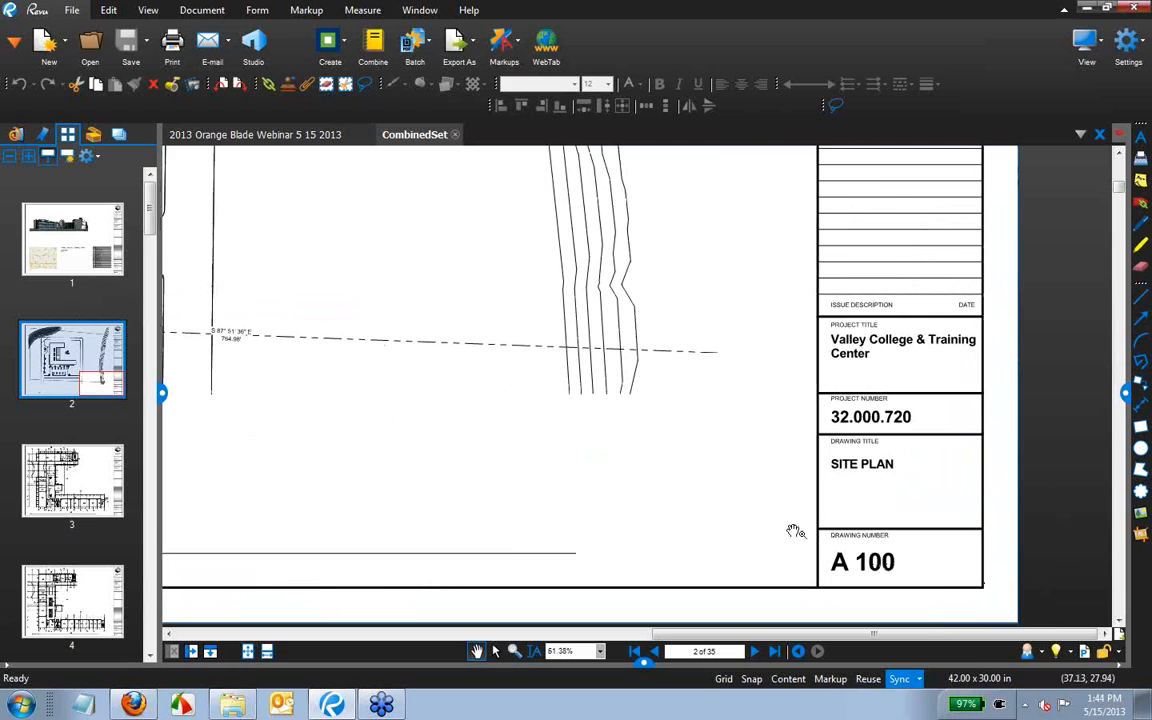
left_click(68, 160)
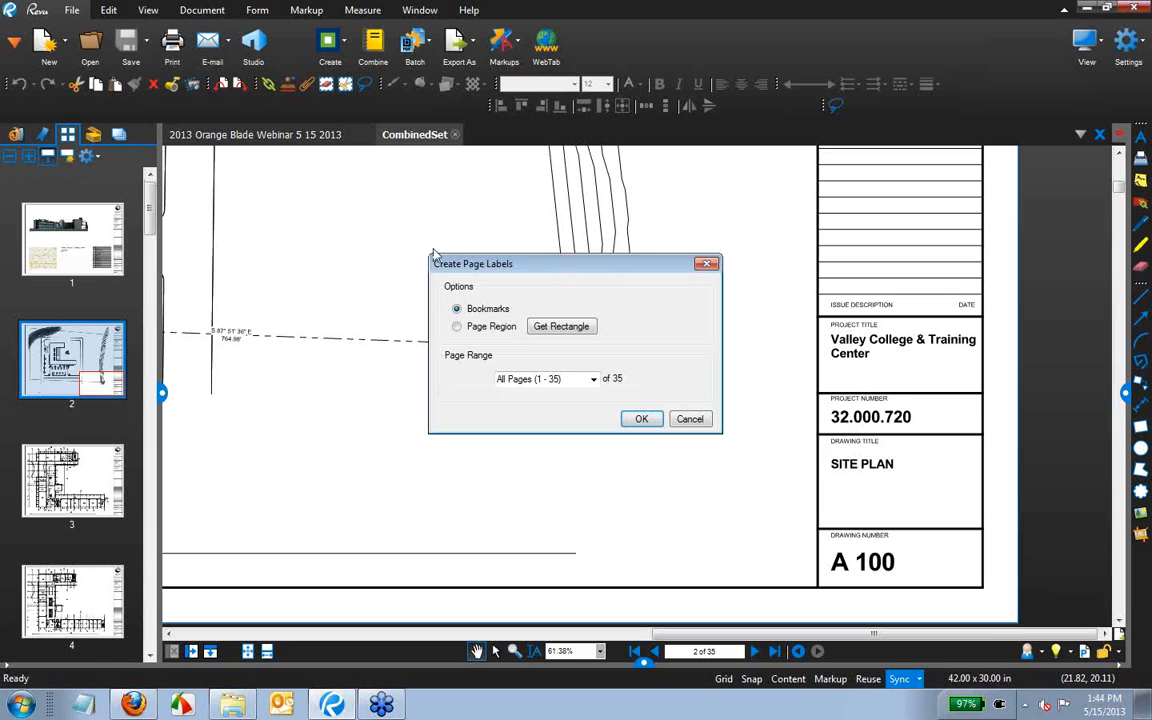
left_click(563, 330)
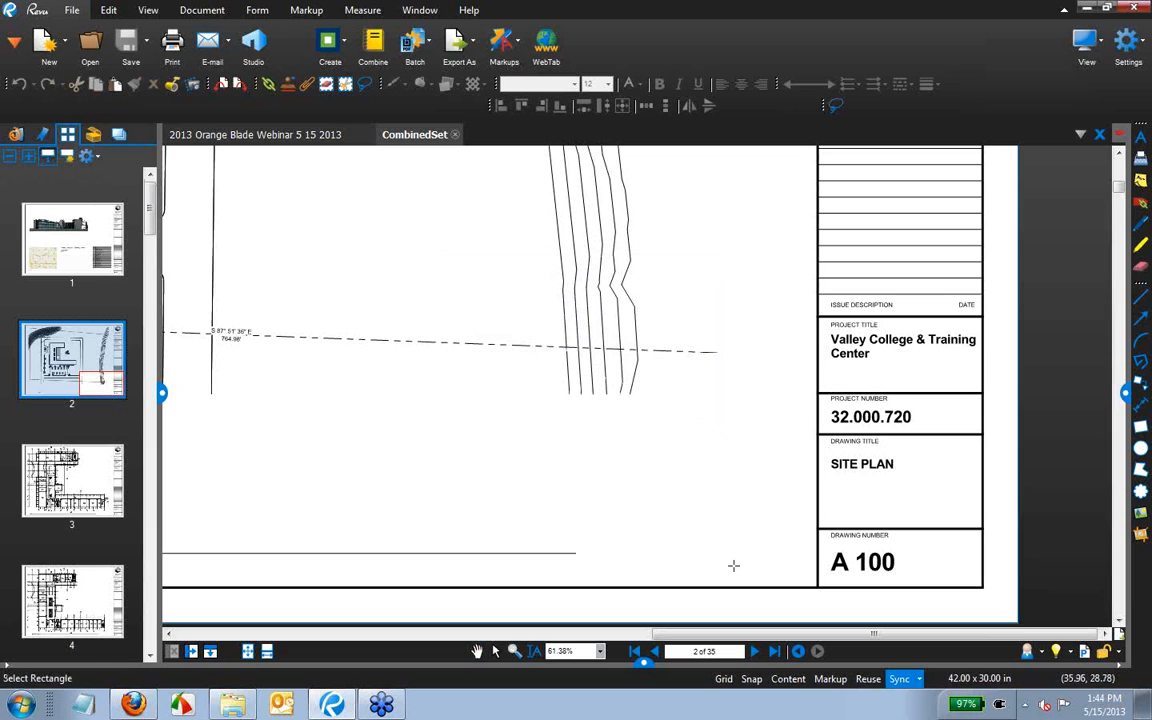
left_click_drag(824, 548, 979, 586)
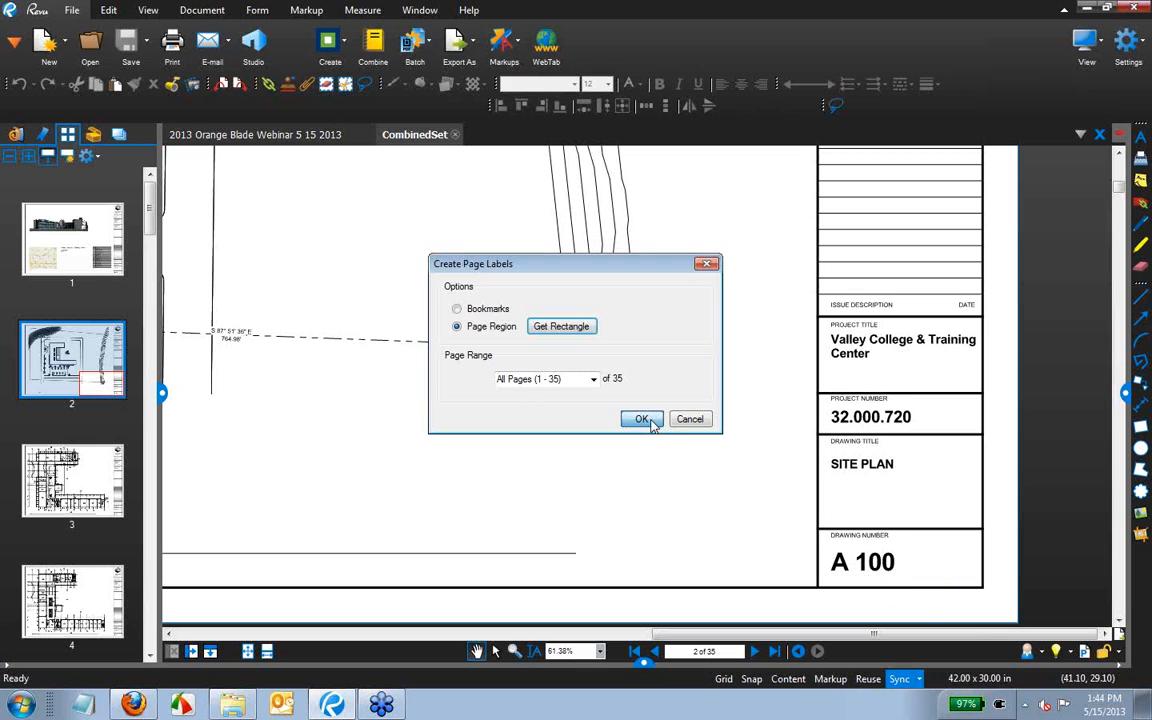
left_click(641, 419)
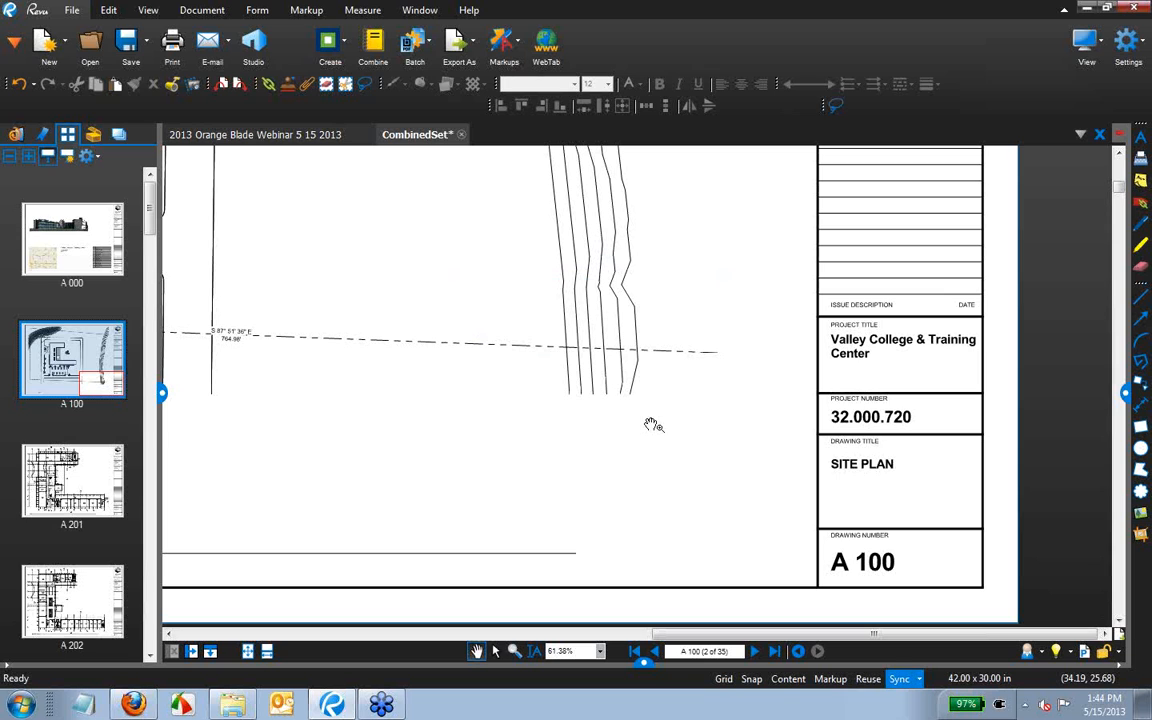
Compare the page labels with the title-block drawing numbers on sheets A 000, A 100, A 201 and A 402.
left_click(90, 265)
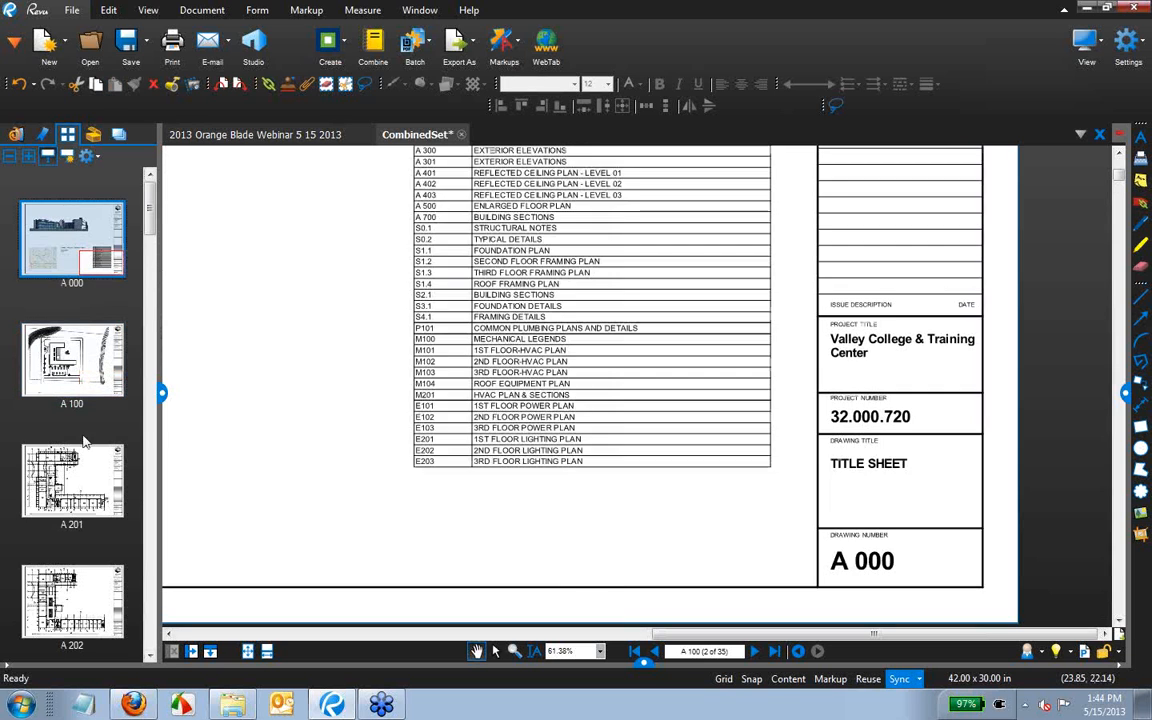
left_click(78, 475)
scroll(76, 533, "down", 6)
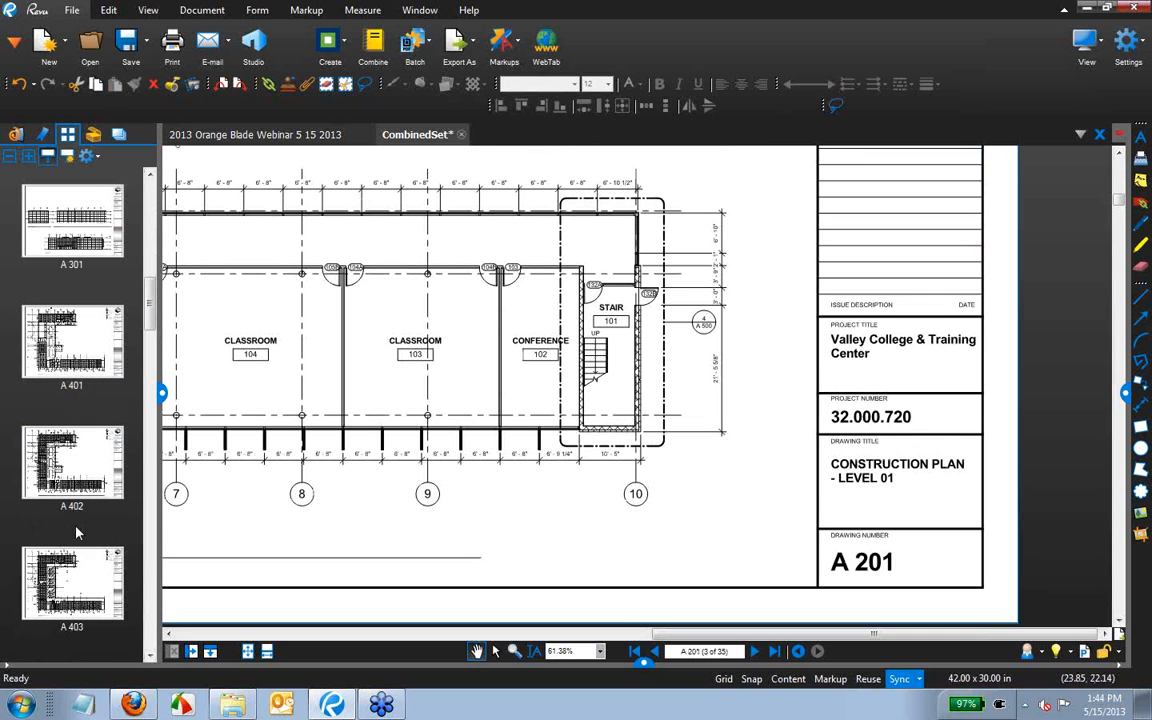
left_click(74, 450)
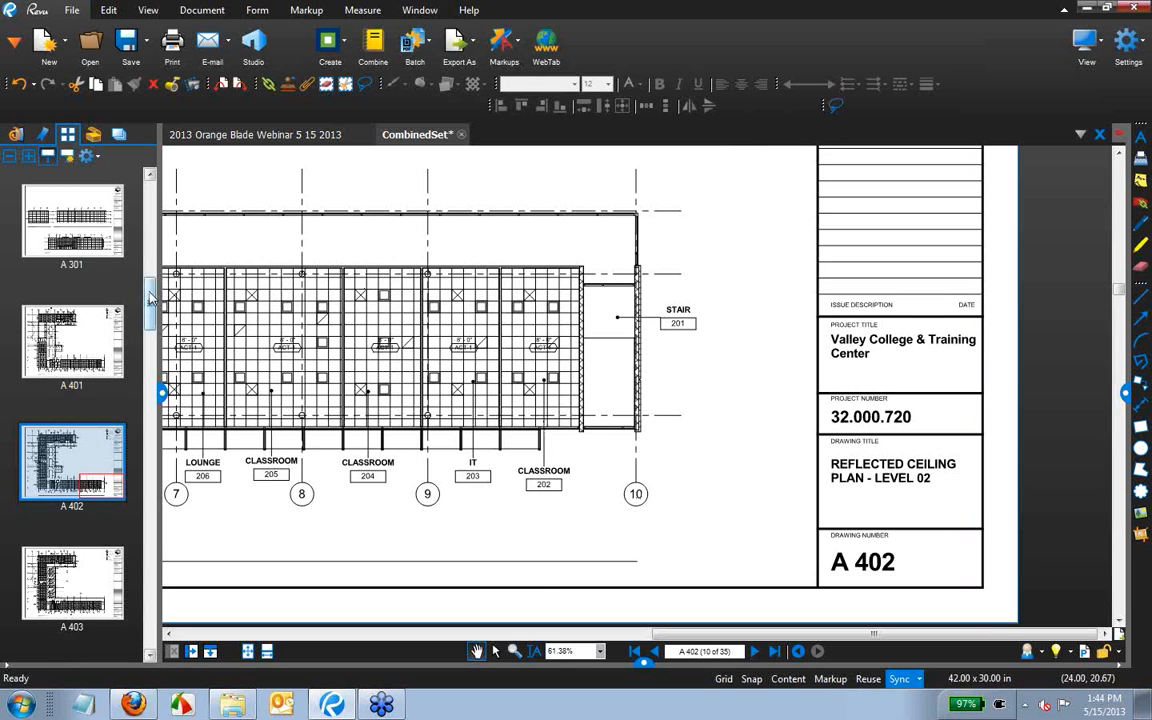
left_click_drag(150, 297, 150, 180)
left_click(72, 256)
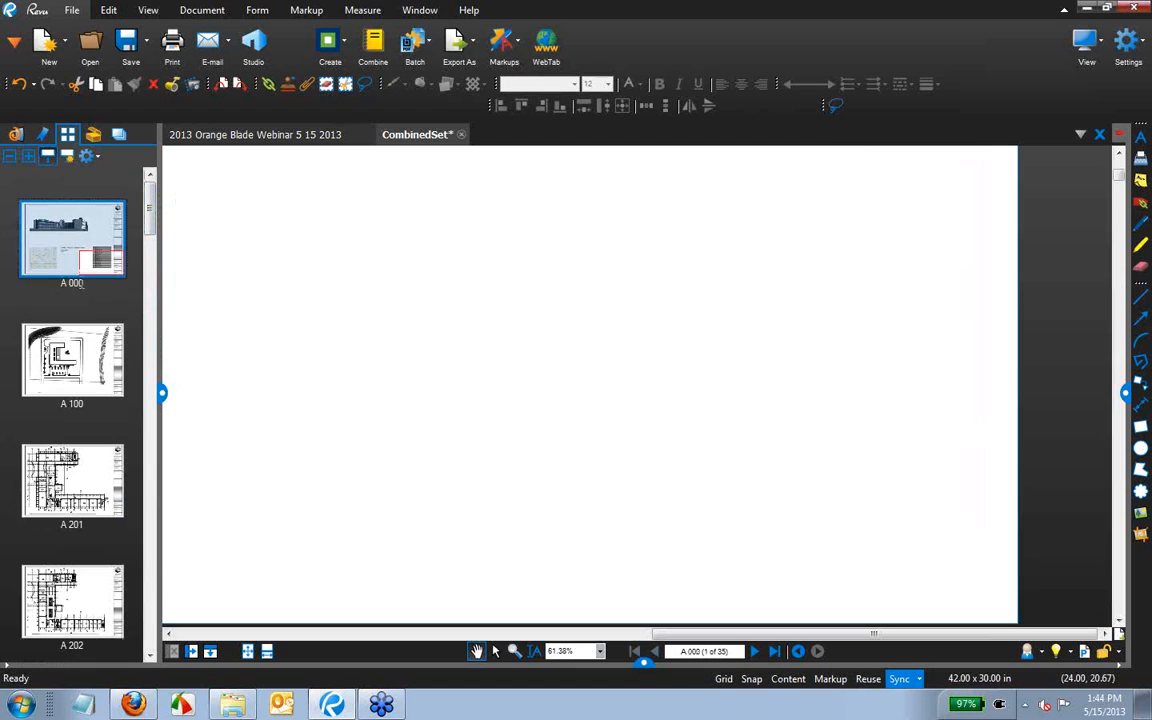
left_click(84, 281)
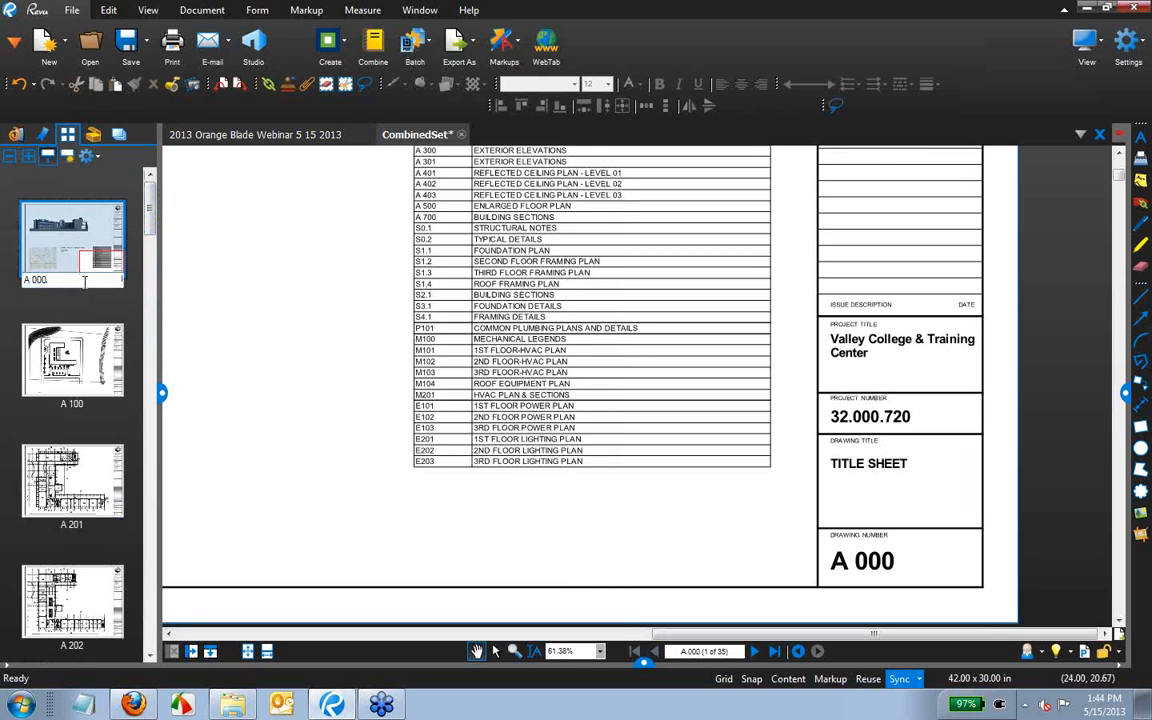
left_click(76, 381)
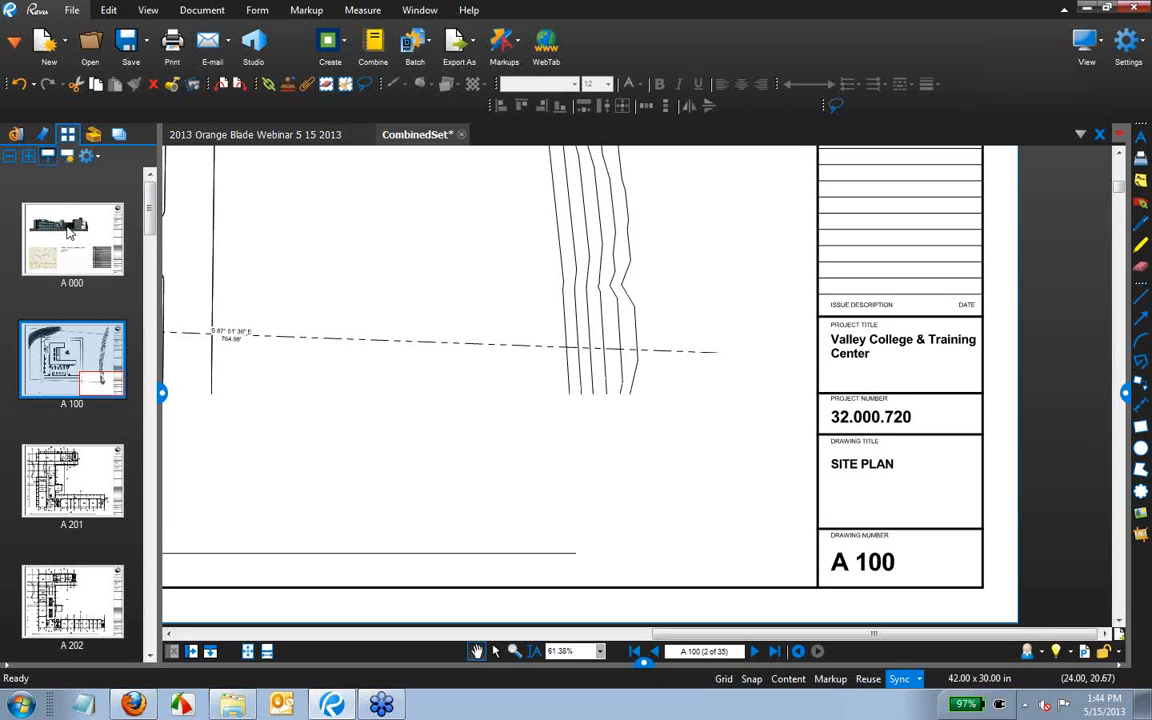
Create bookmarks from the page labels for all 35 pages of the combined set.
left_click(44, 133)
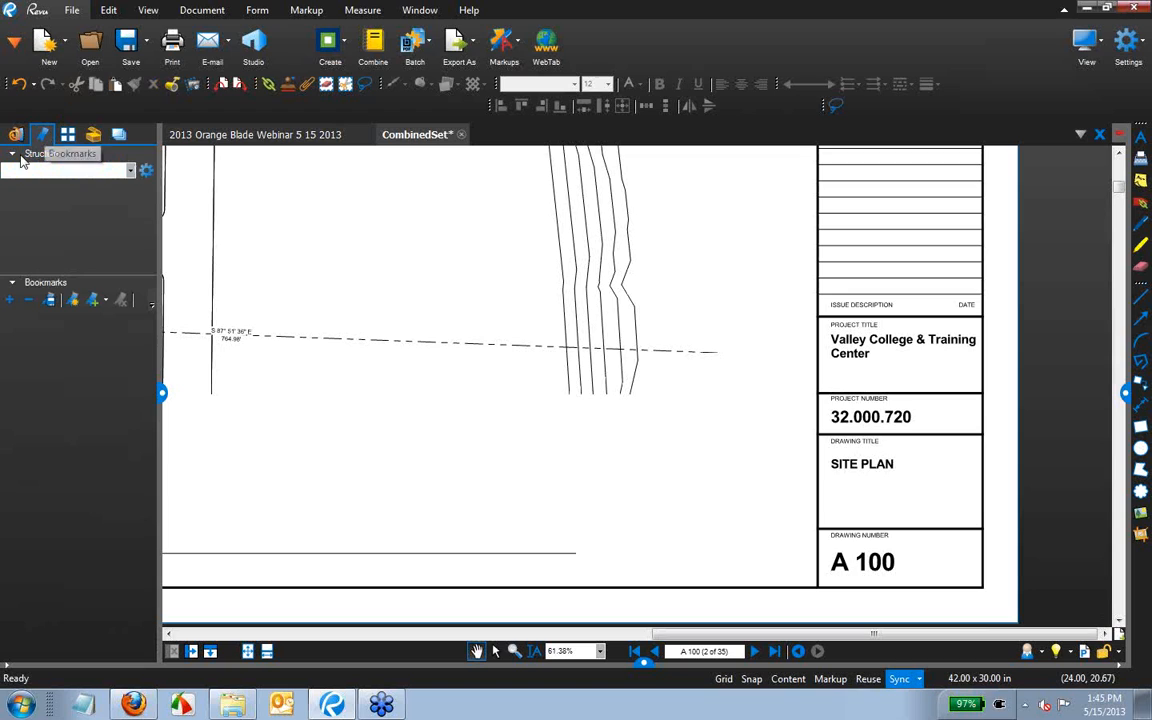
left_click(12, 153)
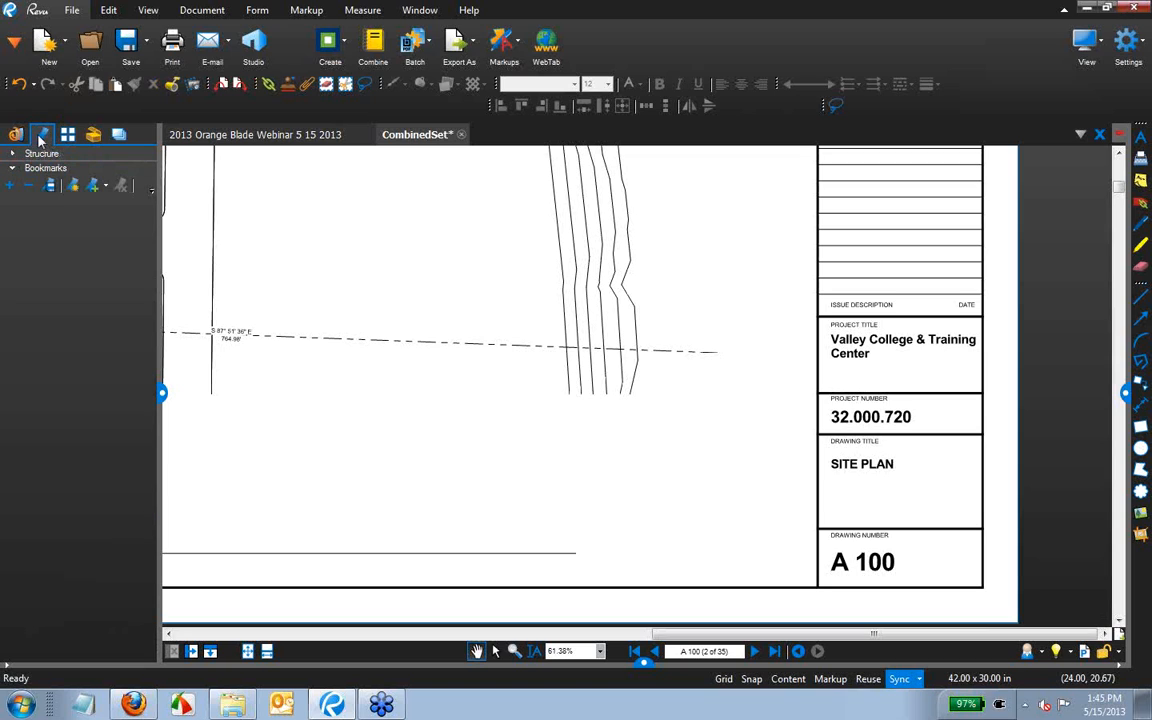
left_click(75, 194)
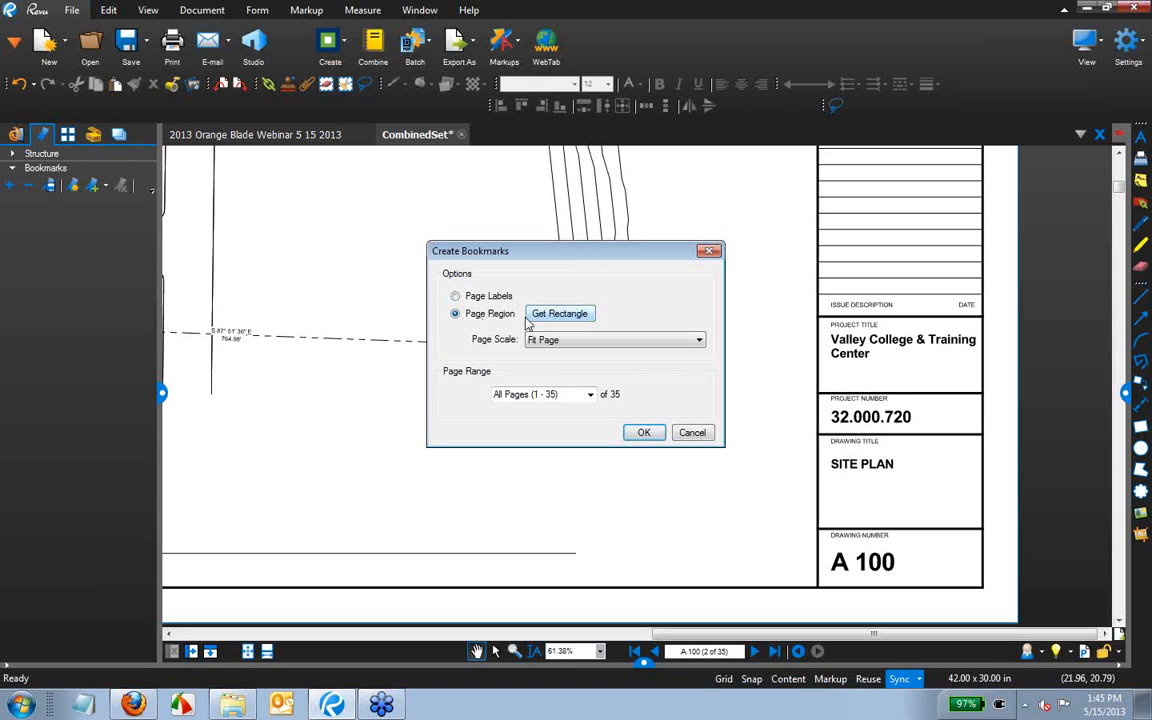
left_click(470, 302)
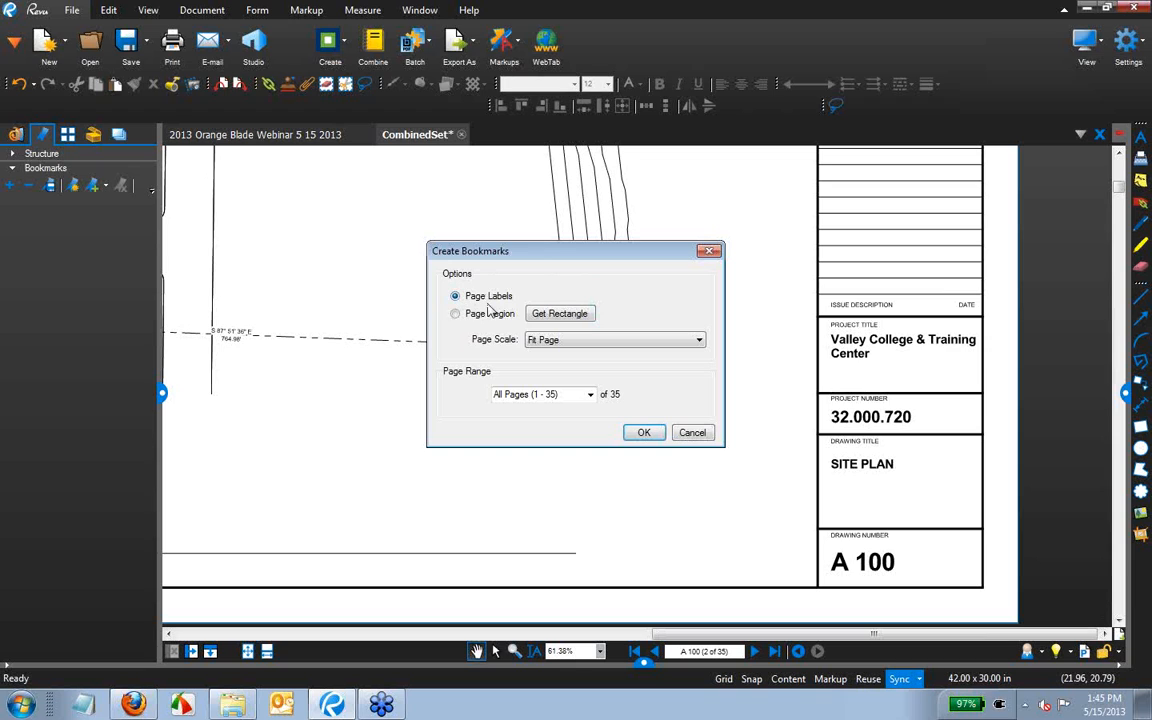
left_click(643, 433)
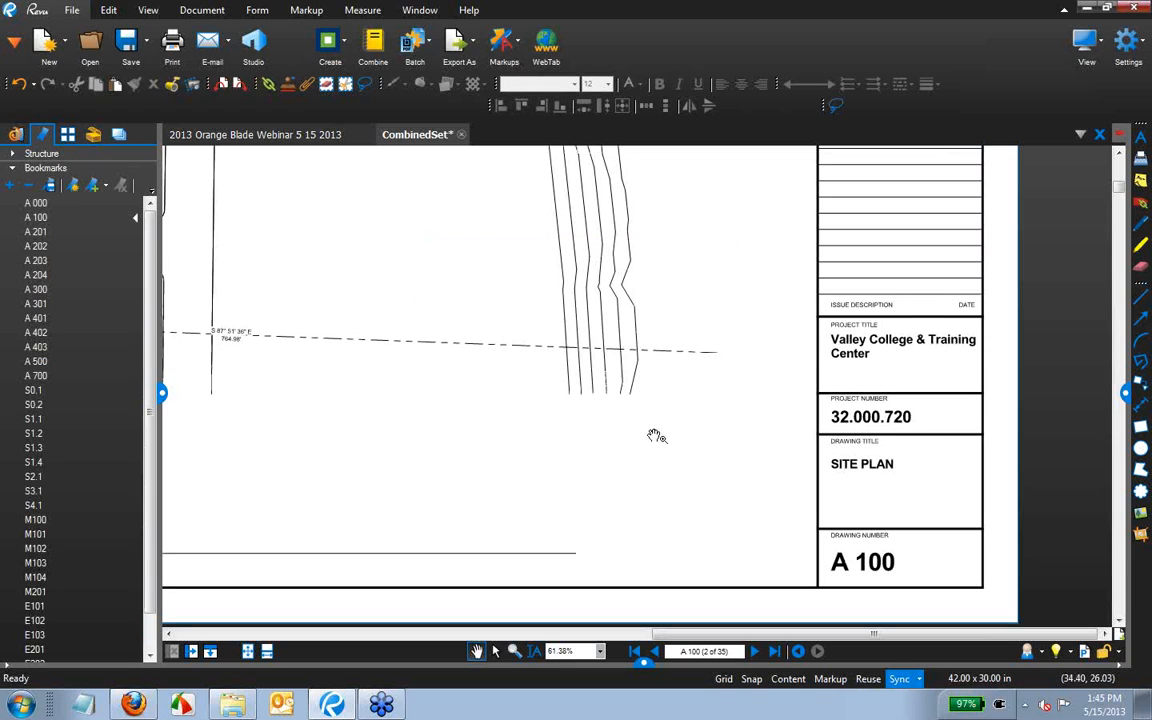
Try the bookmarks by going to sheets such as A 300, M100 and M104.
left_click(33, 233)
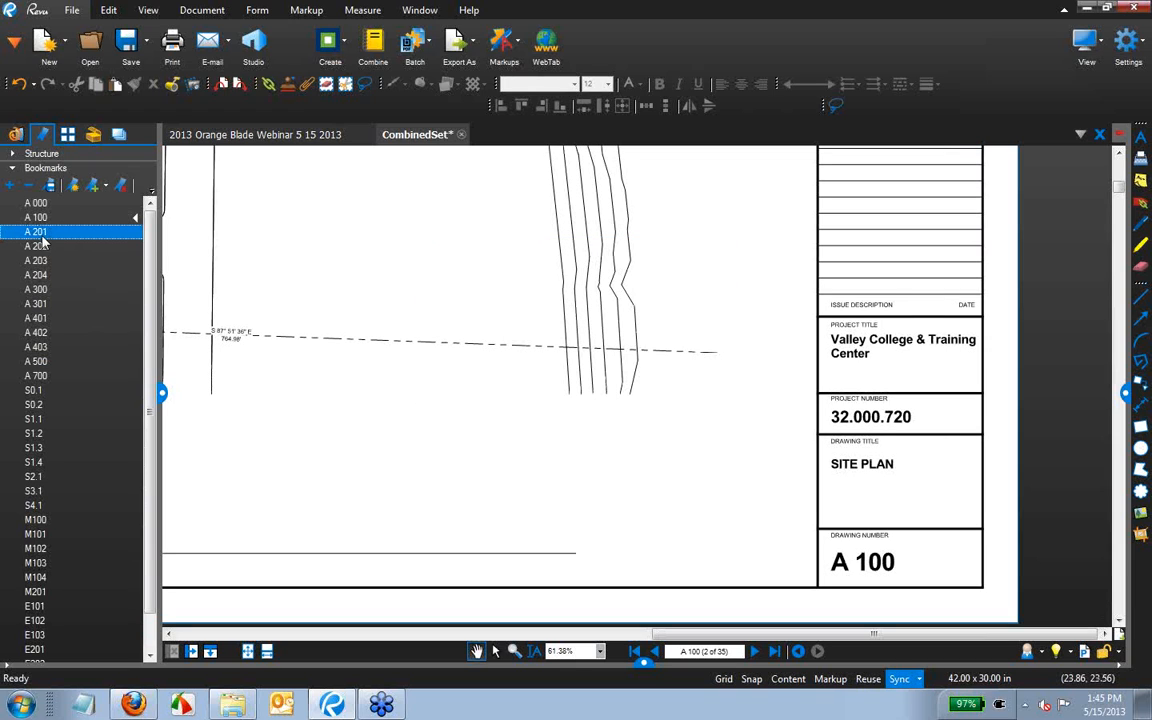
left_click(36, 290)
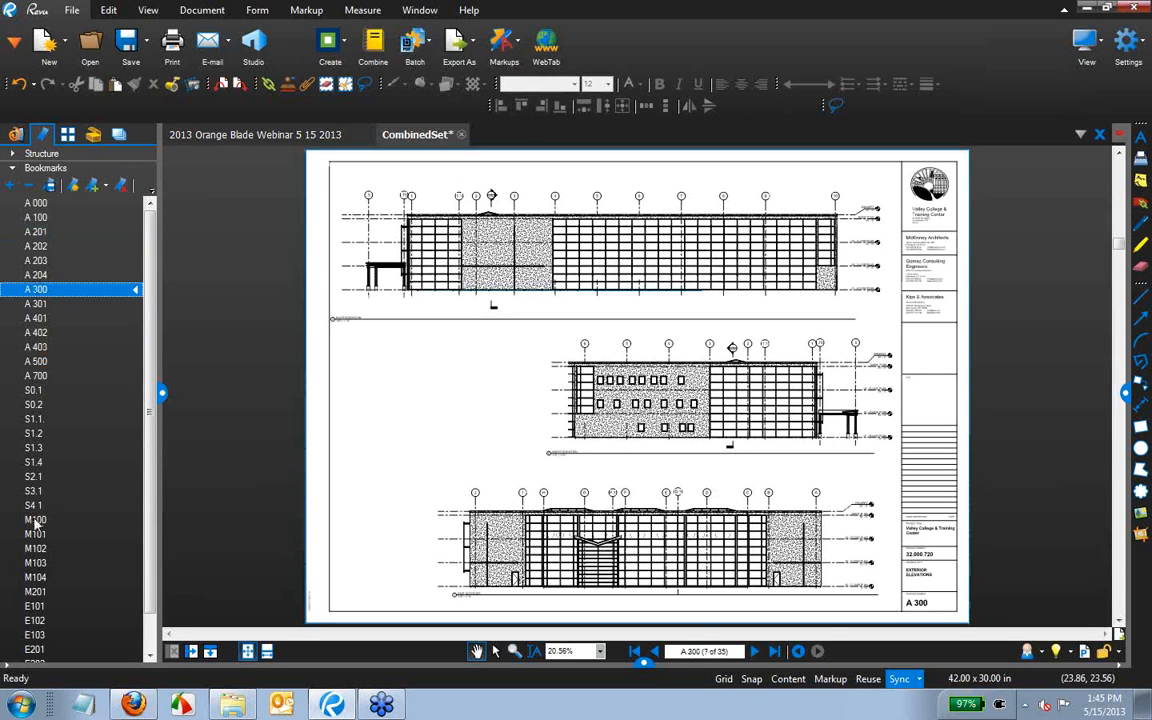
left_click(35, 520)
scroll(37, 590, "down", 1)
left_click(40, 656)
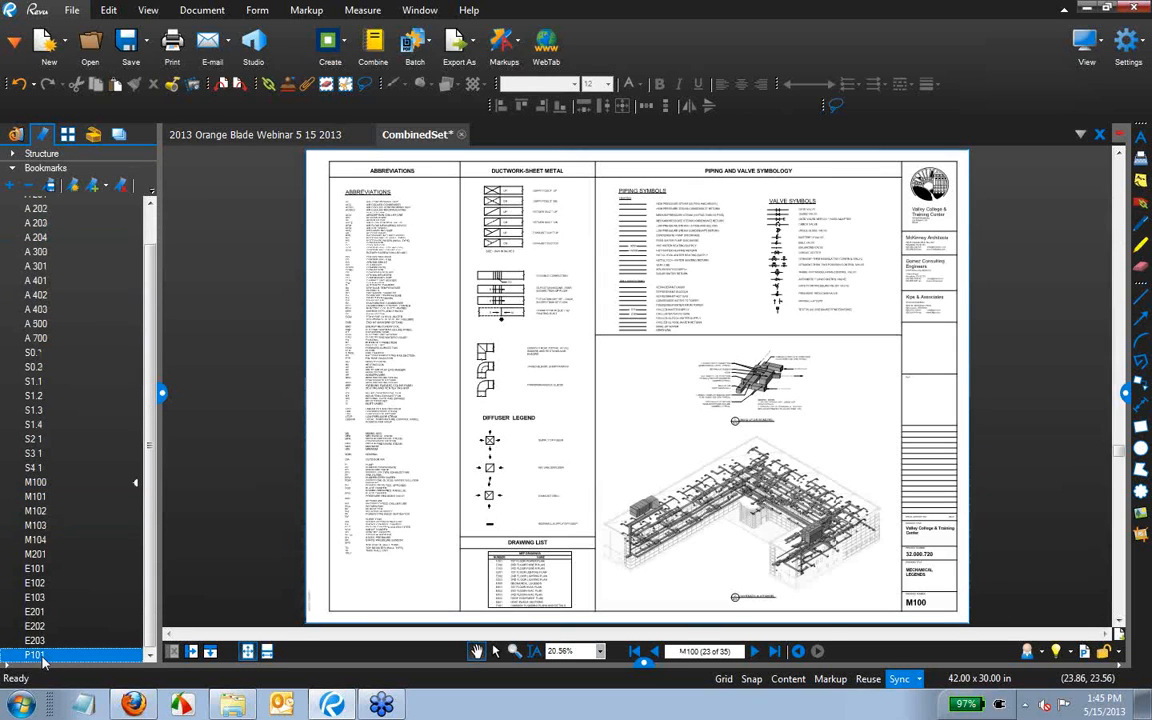
left_click(38, 541)
scroll(83, 433, "up", 1)
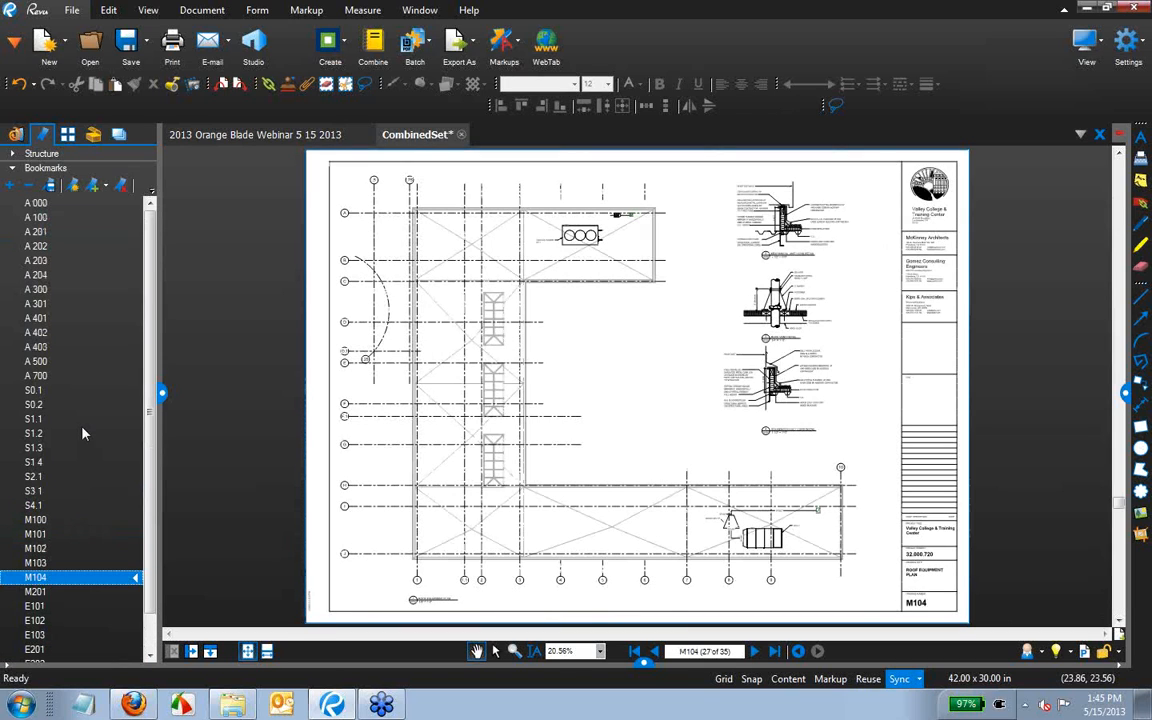
Show the page thumbnails and go back to the title sheet A 000.
left_click(67, 134)
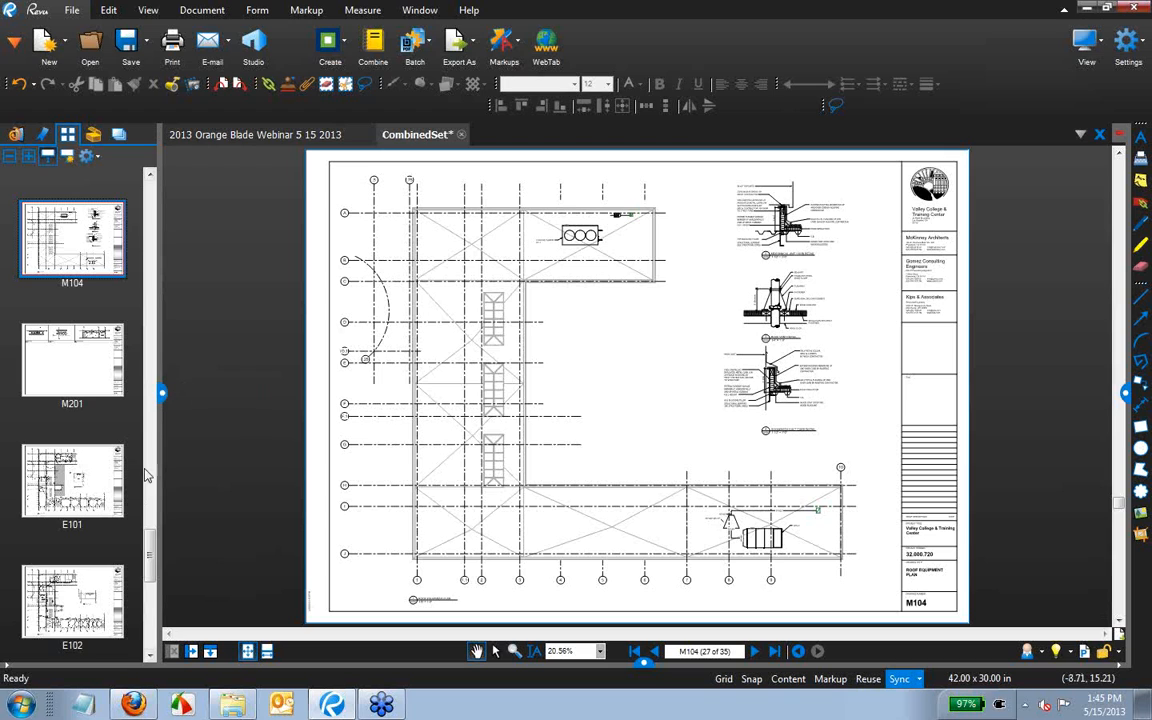
left_click_drag(145, 515, 149, 221)
left_click(68, 248)
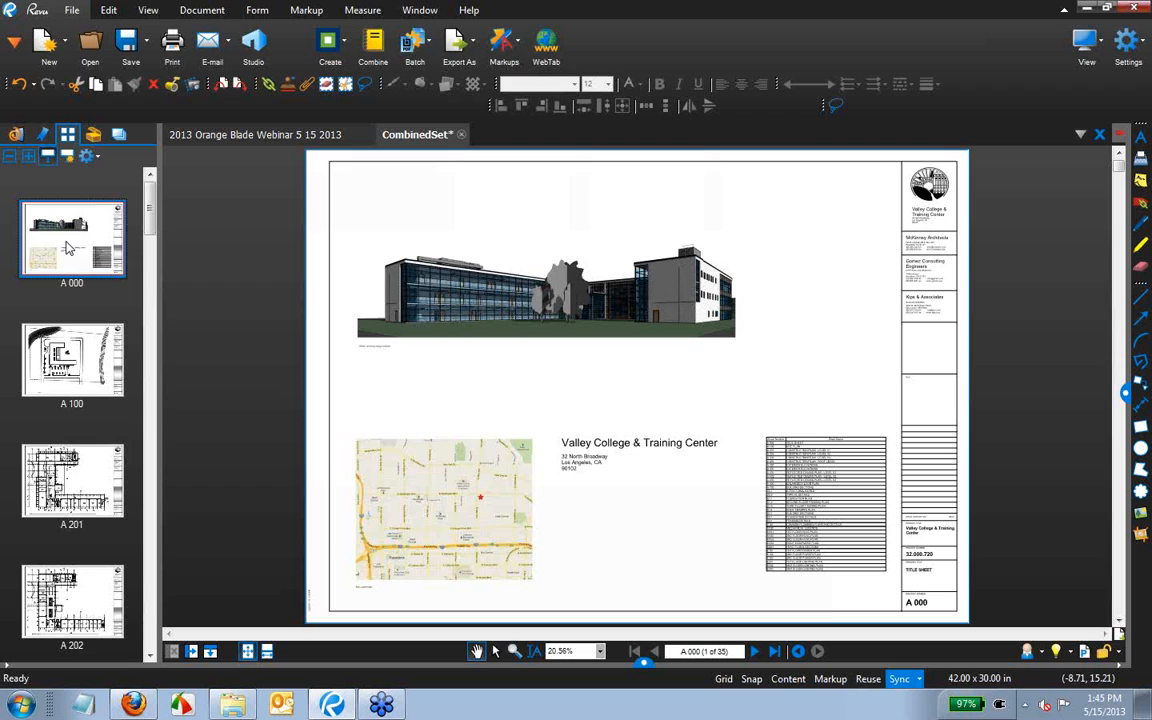
Set up Extract Pages for all 35 pages as separate files named by page label, without opening them after extraction.
right_click(68, 247)
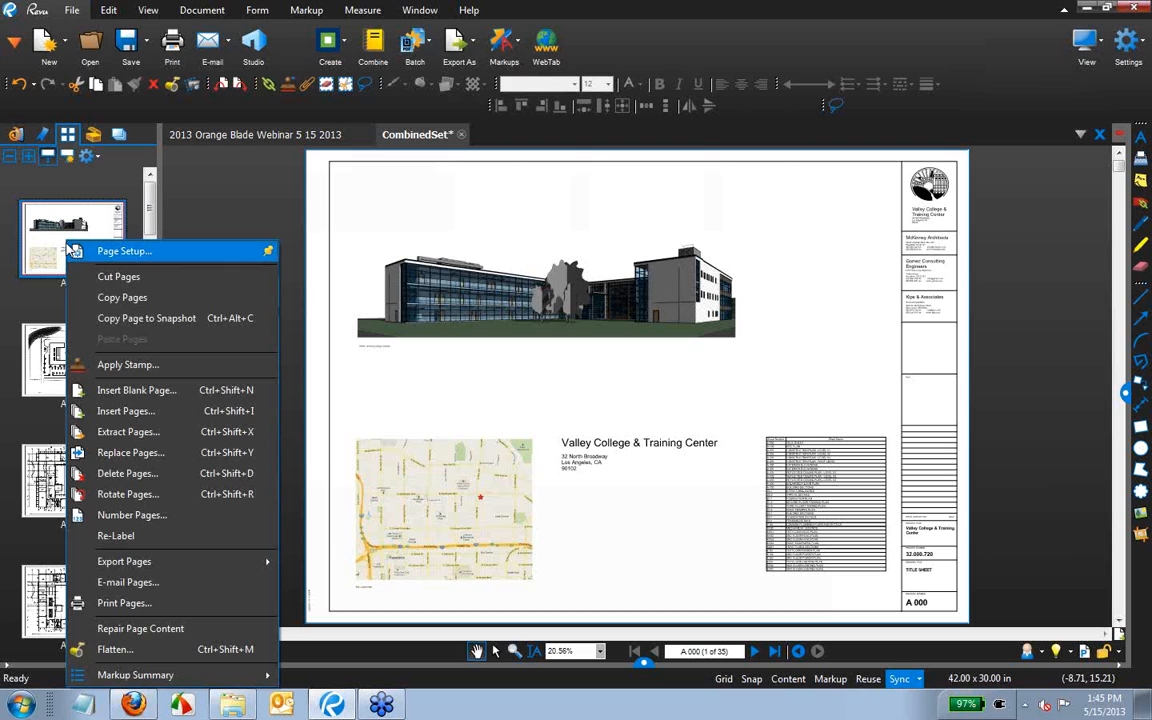
left_click(131, 440)
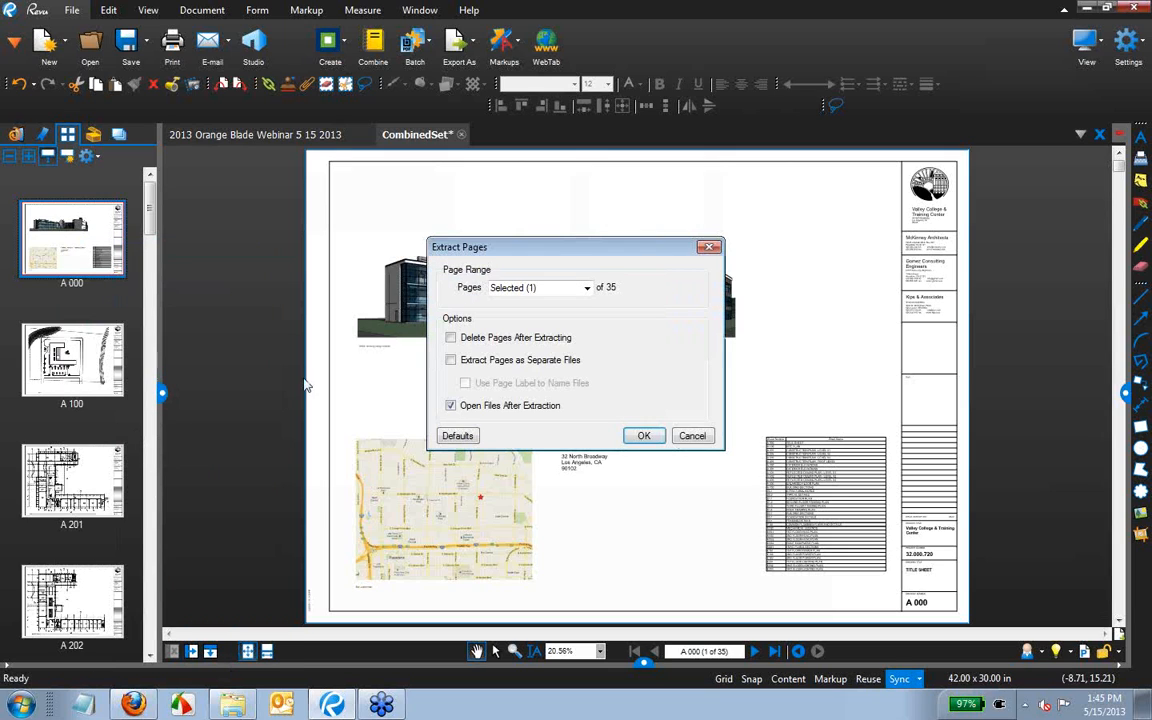
left_click(452, 361)
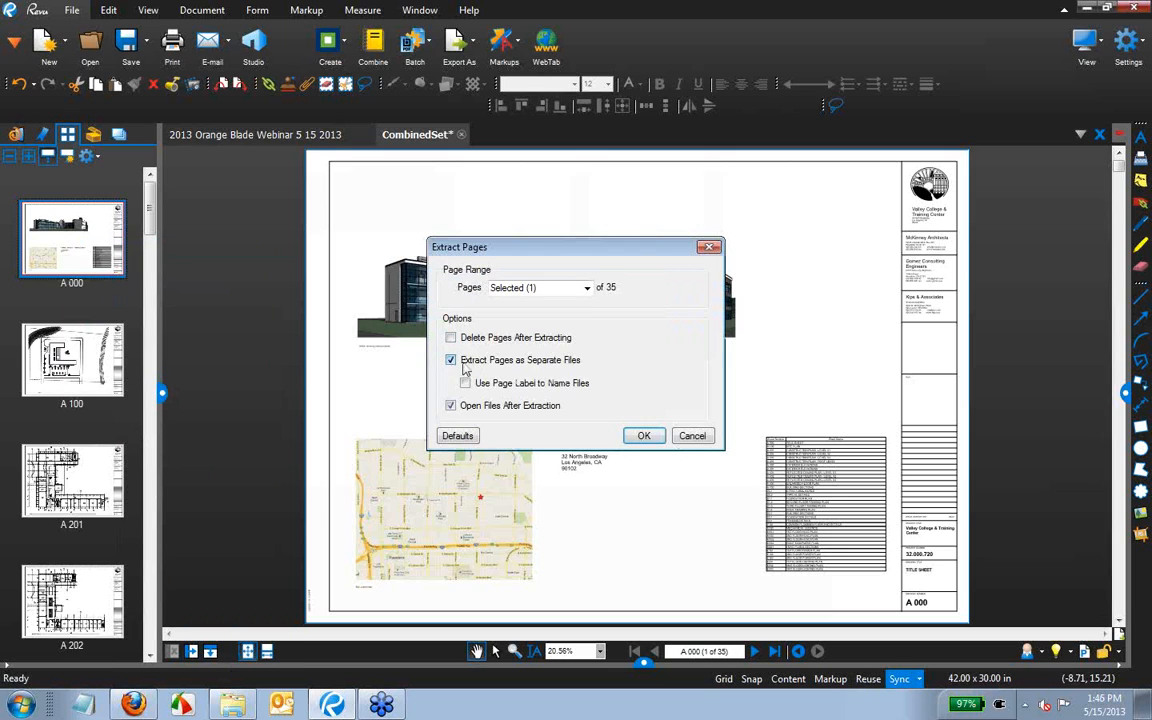
left_click(450, 405)
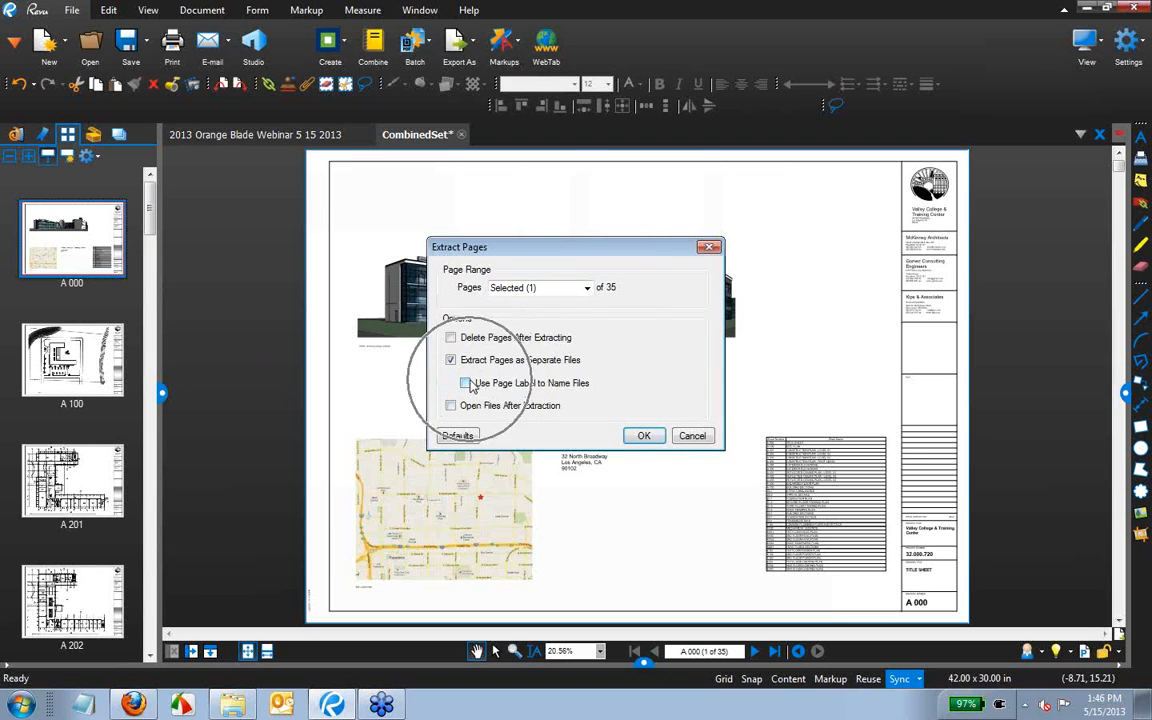
left_click(466, 384)
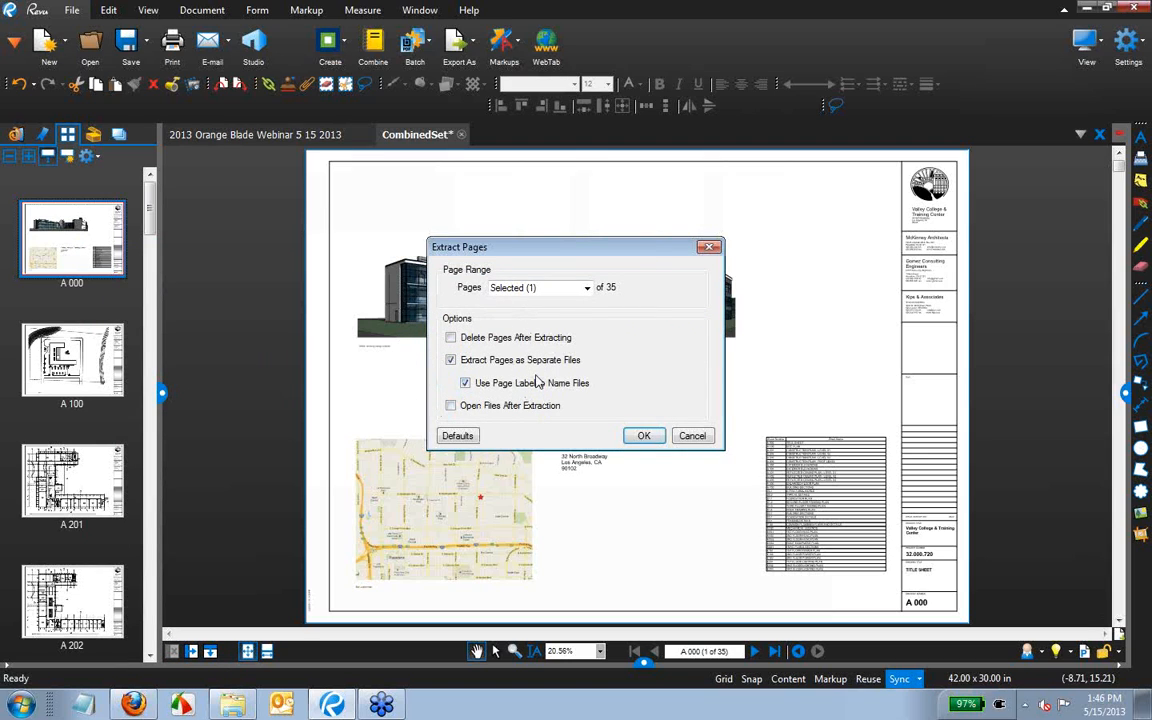
left_click(586, 288)
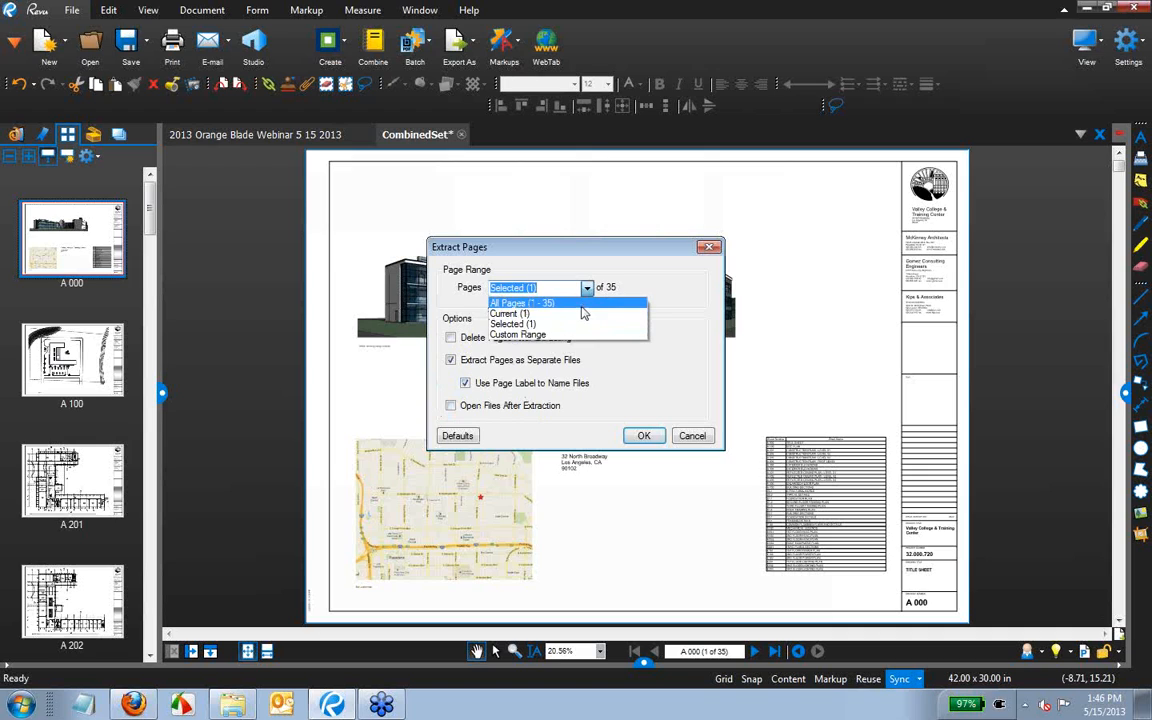
left_click(583, 304)
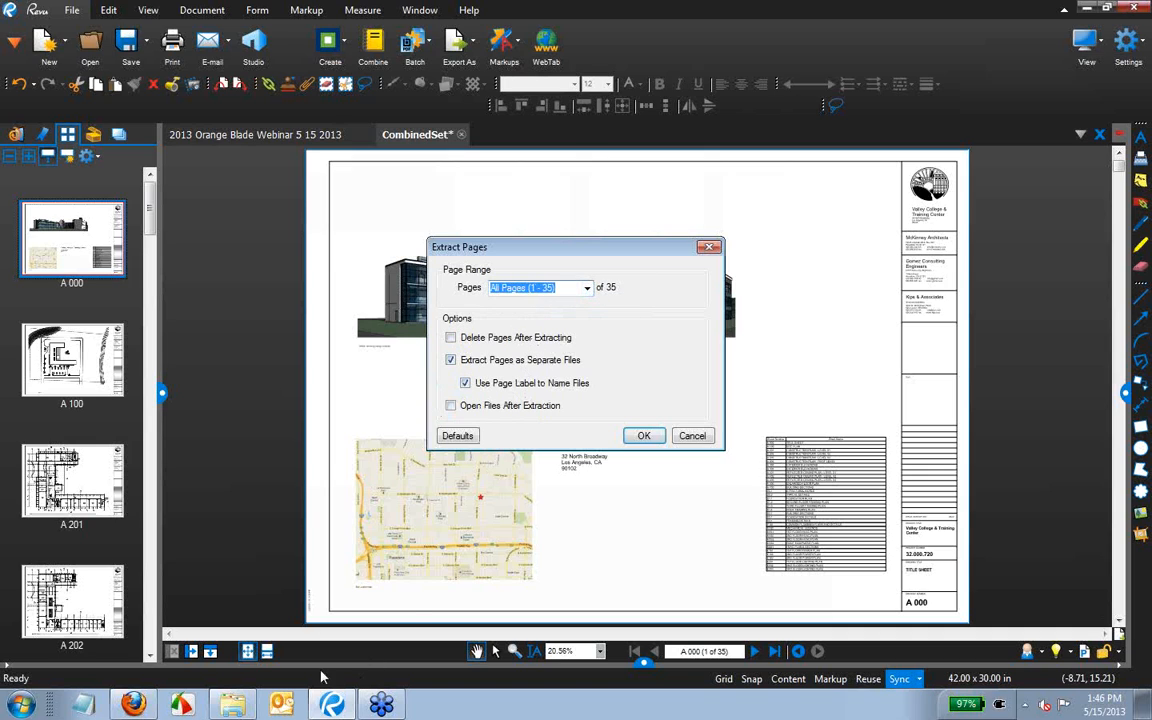
Switch to Windows Explorer and open the temp_extract folder inside the AutoMark folder of Bluebeam Demo R11.
left_click(232, 705)
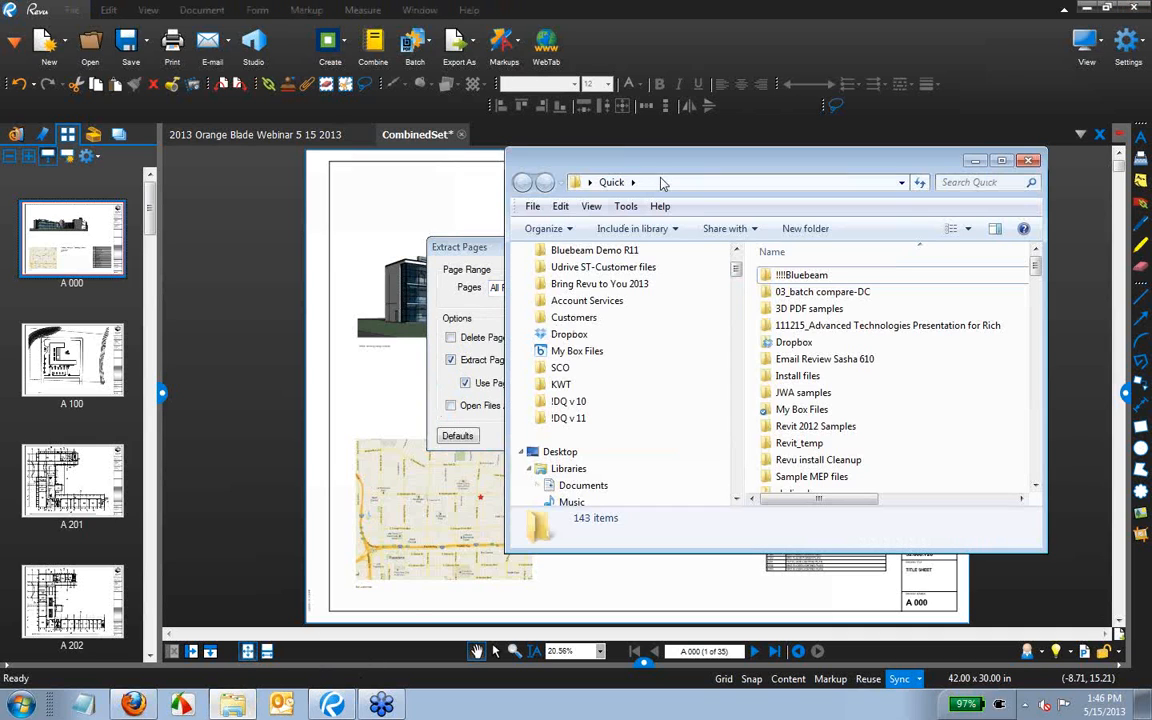
scroll(657, 310, "up", 2)
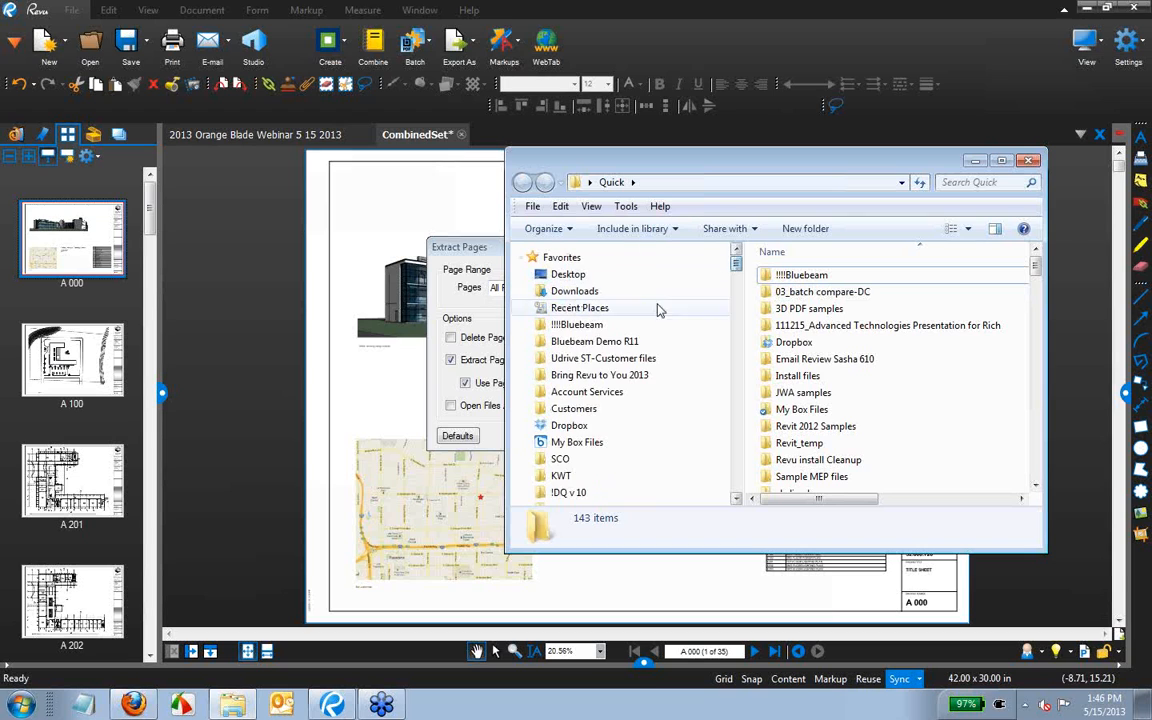
left_click(590, 341)
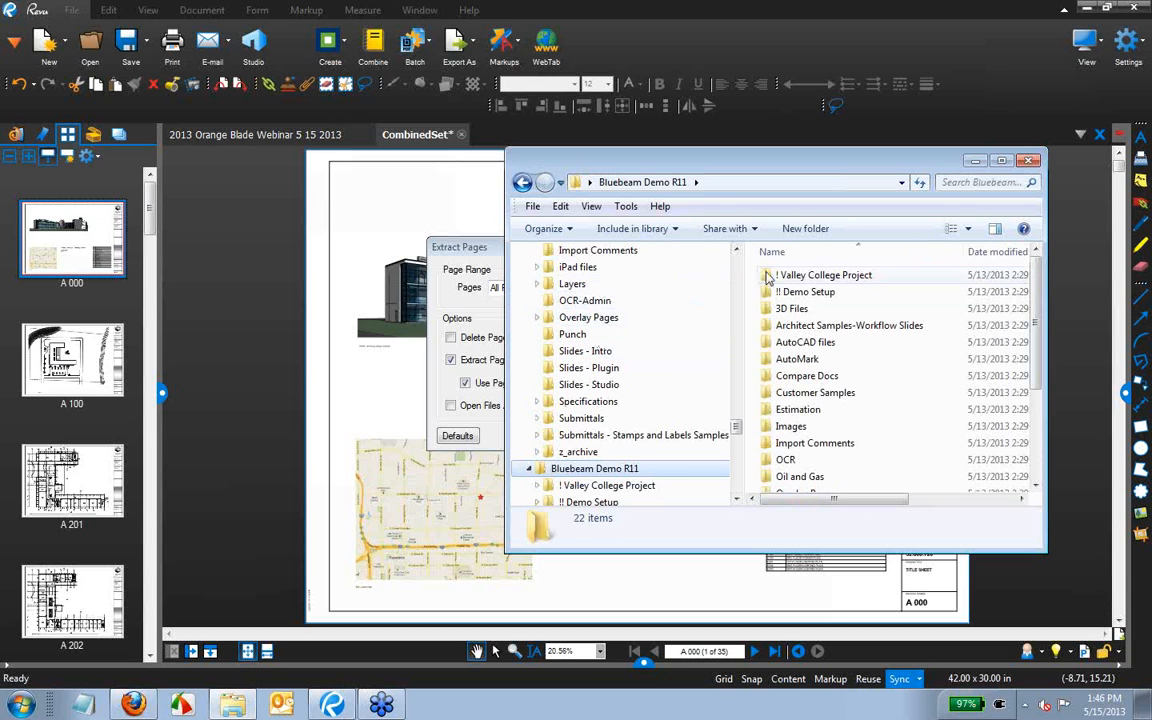
double_click(800, 358)
left_click(825, 279)
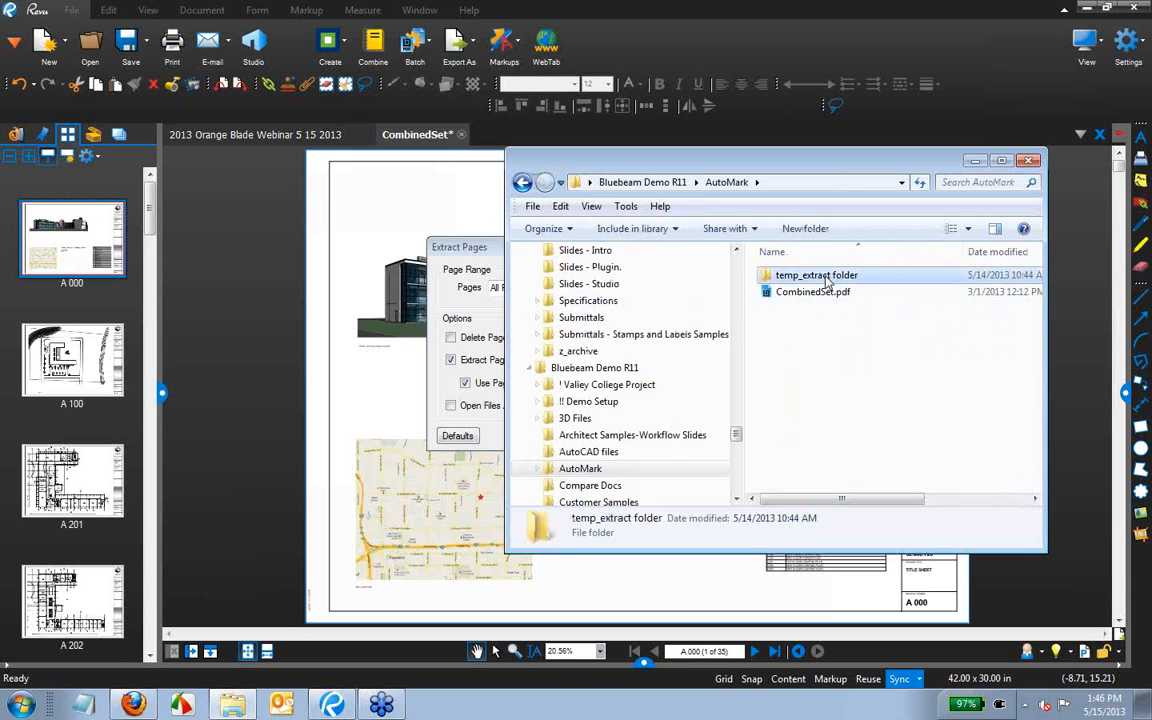
double_click(825, 278)
Delete all the PDF files in the temp_extract folder.
left_click(812, 343)
key("ctrl+a")
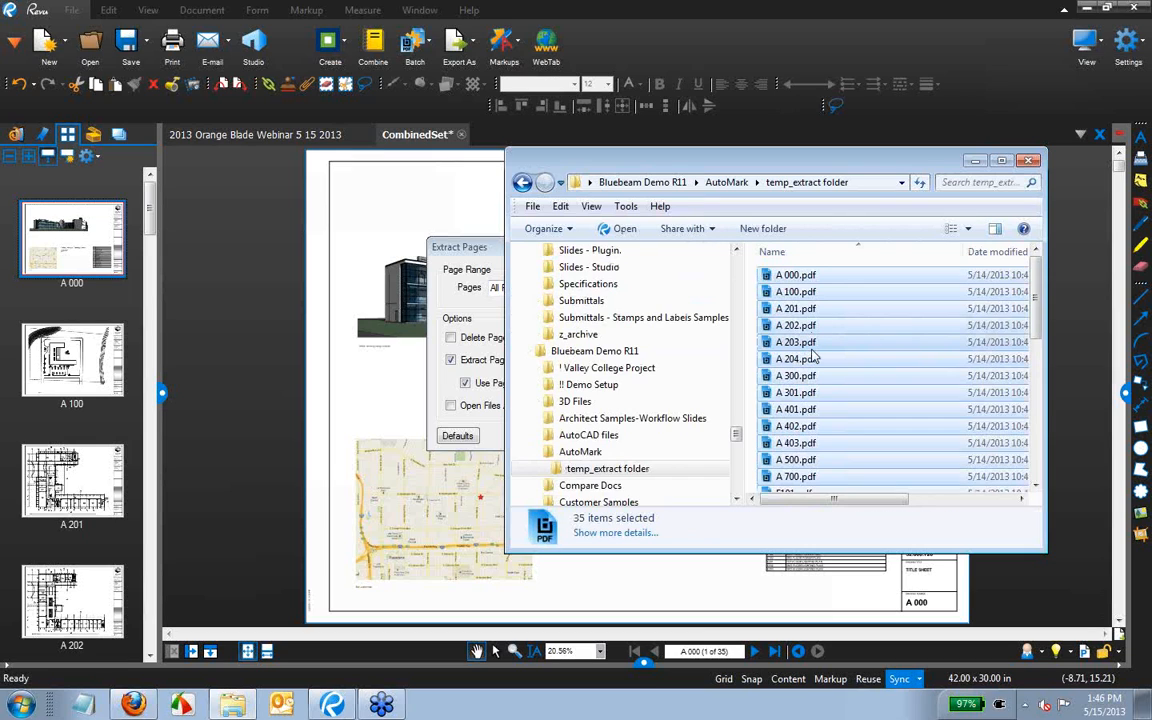
key("Delete")
key("Escape")
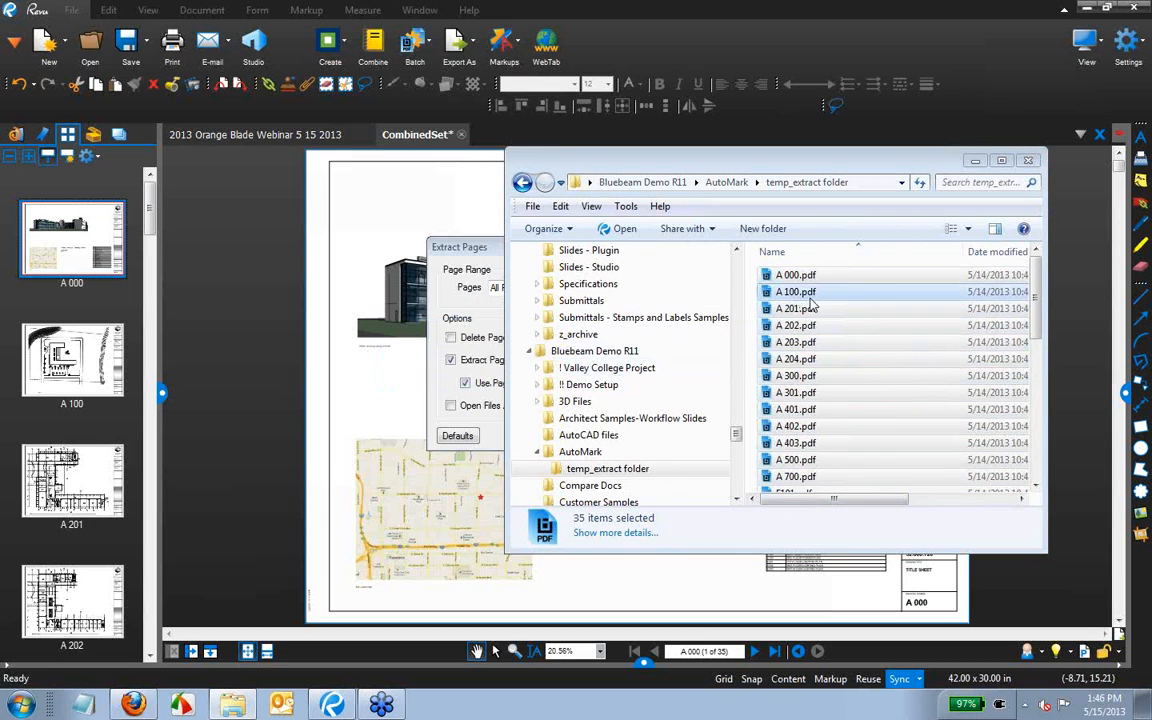
key("Delete")
key("Return")
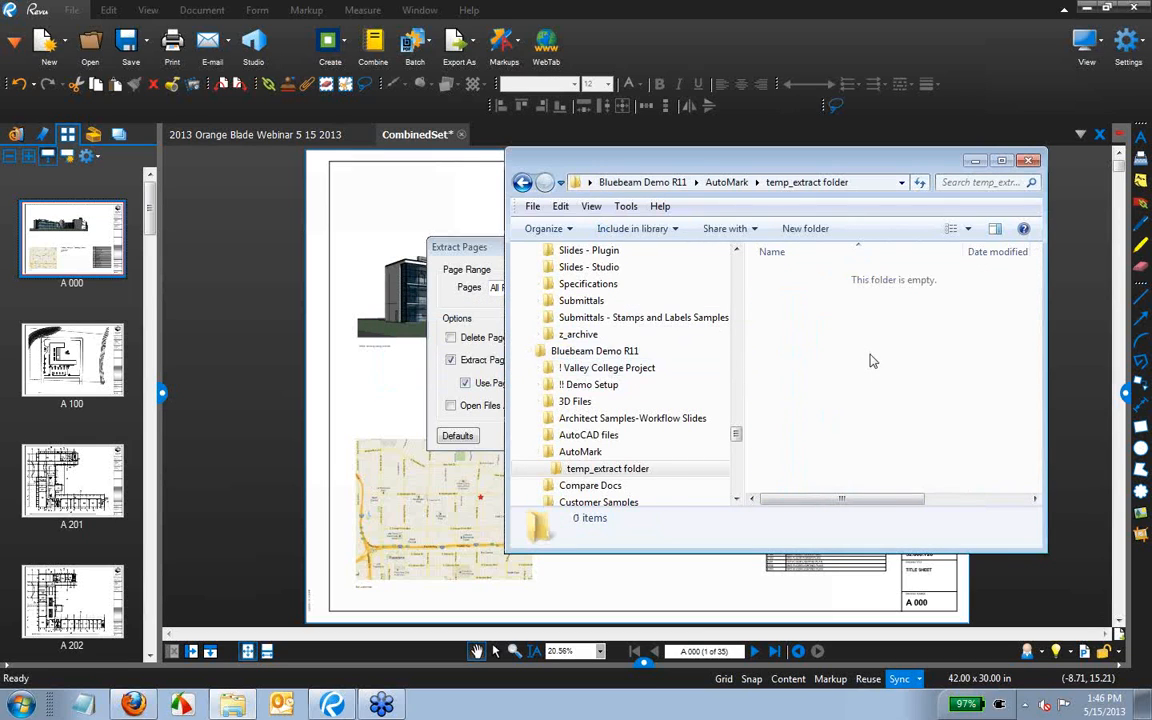
Cancel the page extraction and arrange the temp_extract folder window and Revu side by side.
right_click(432, 702)
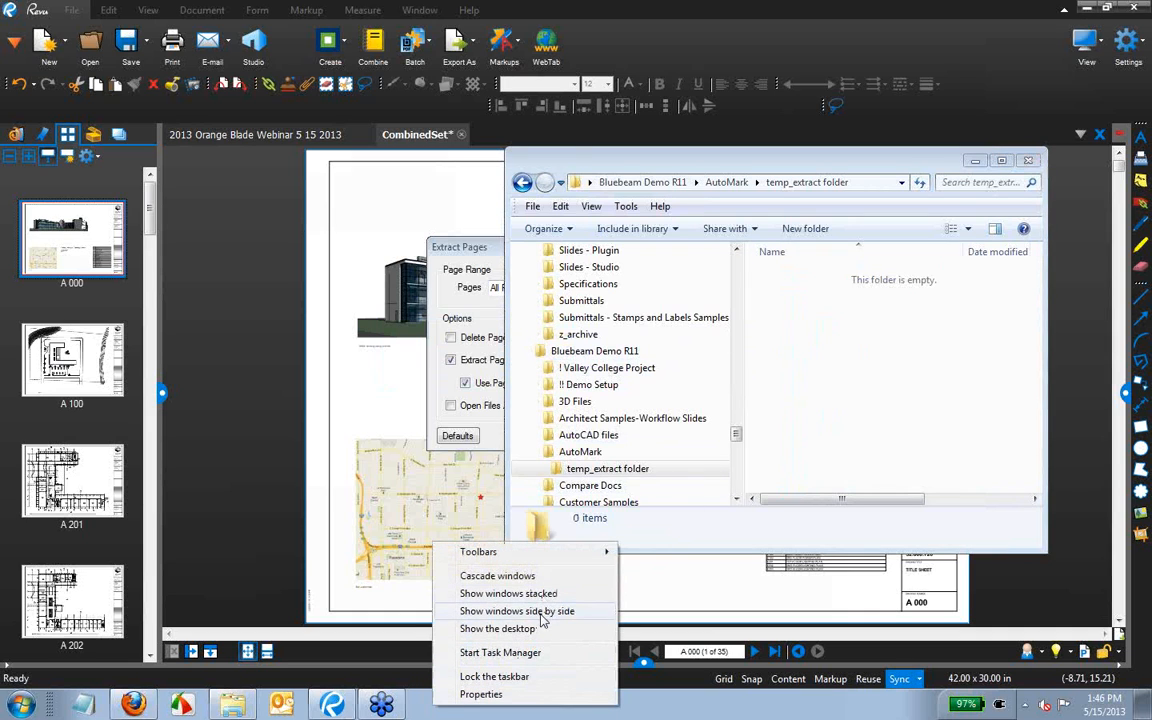
left_click(541, 614)
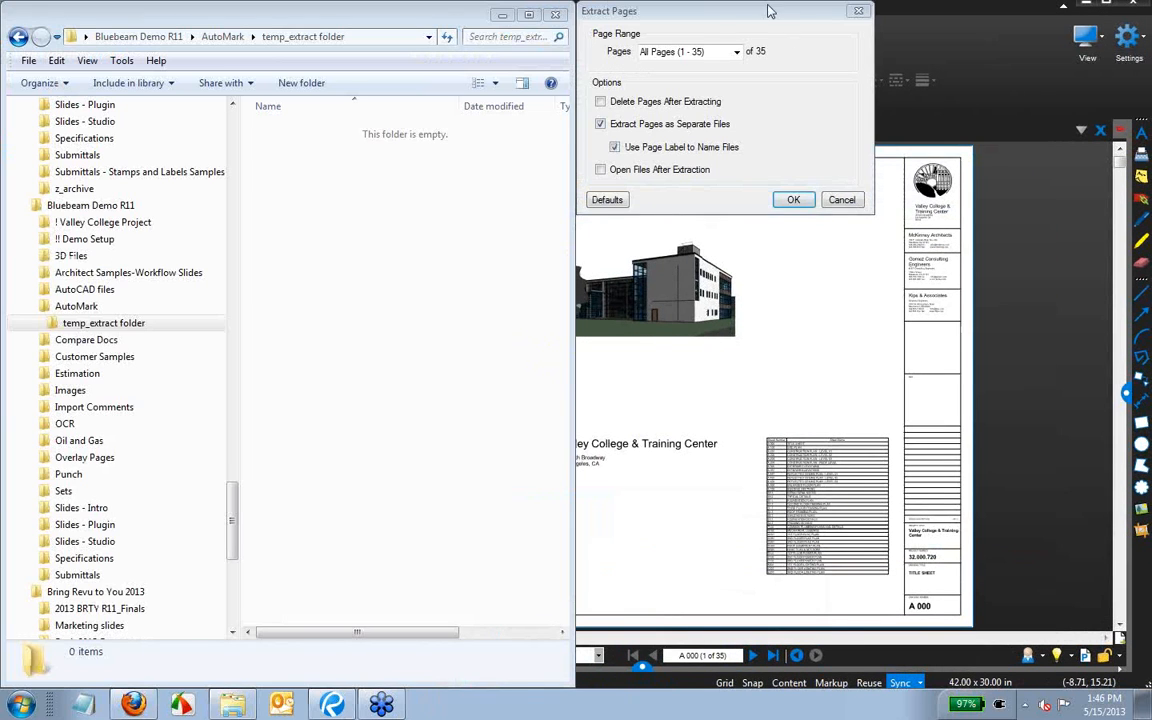
left_click_drag(770, 10, 828, 236)
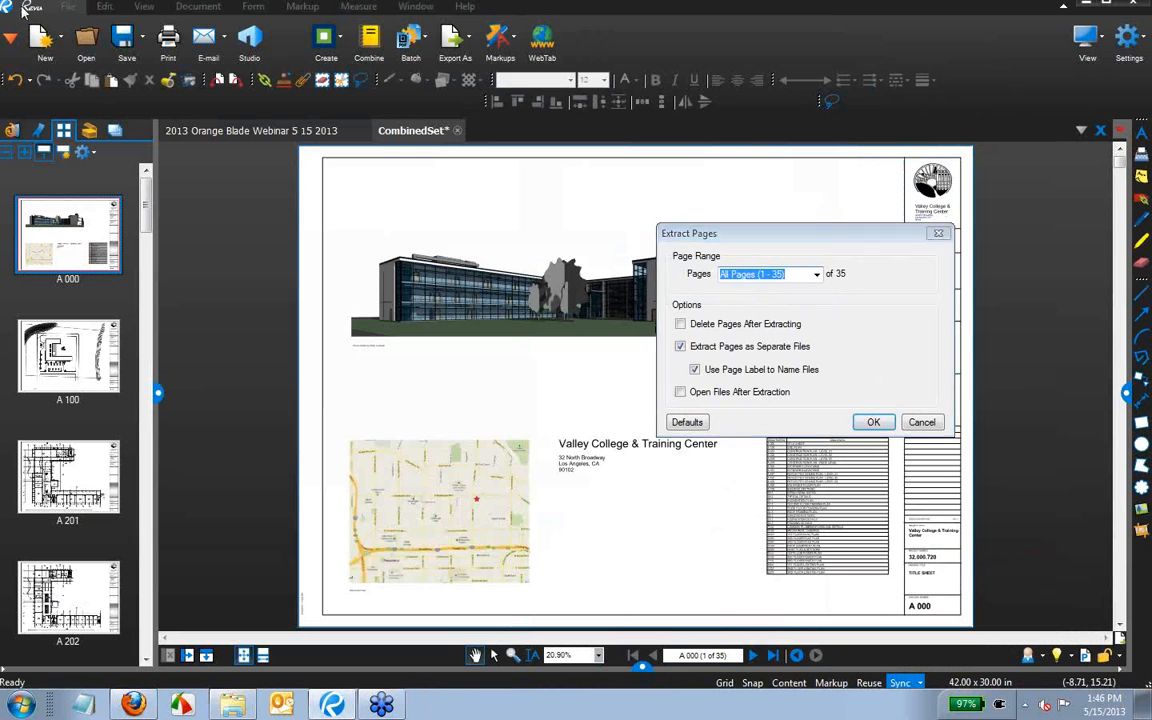
left_click(920, 421)
key("super+Right")
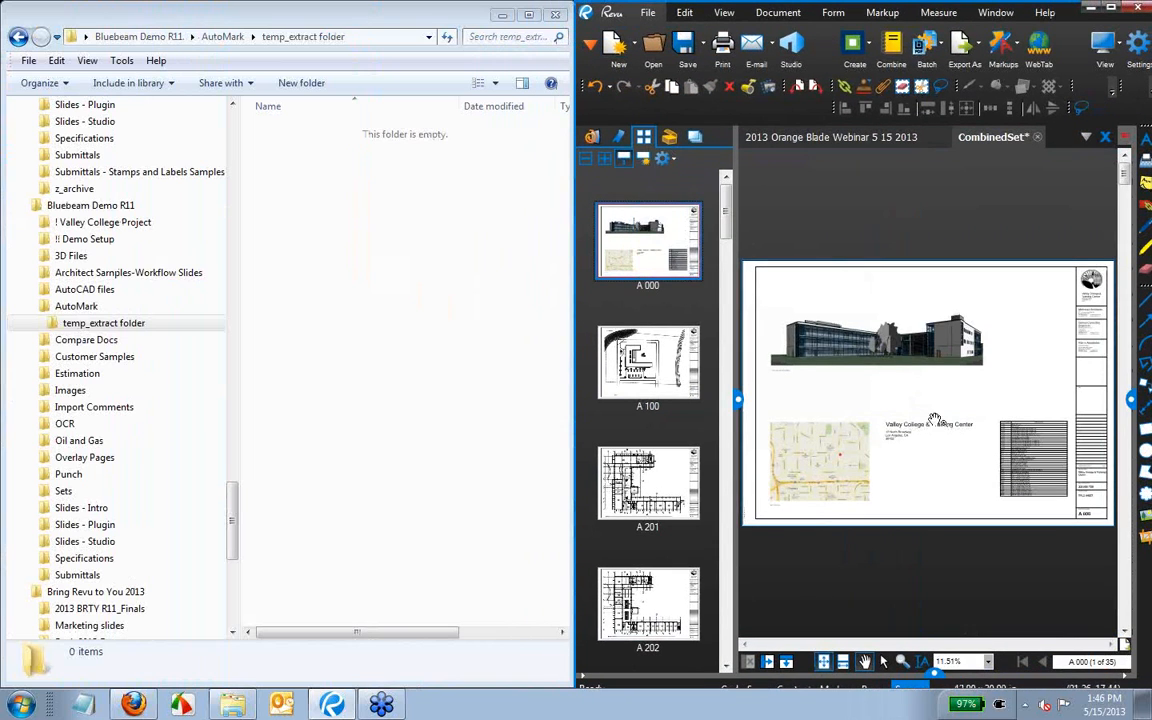
Extract all 35 pages as separate files named by page label into the temp_extract folder, without opening them after extraction.
right_click(653, 261)
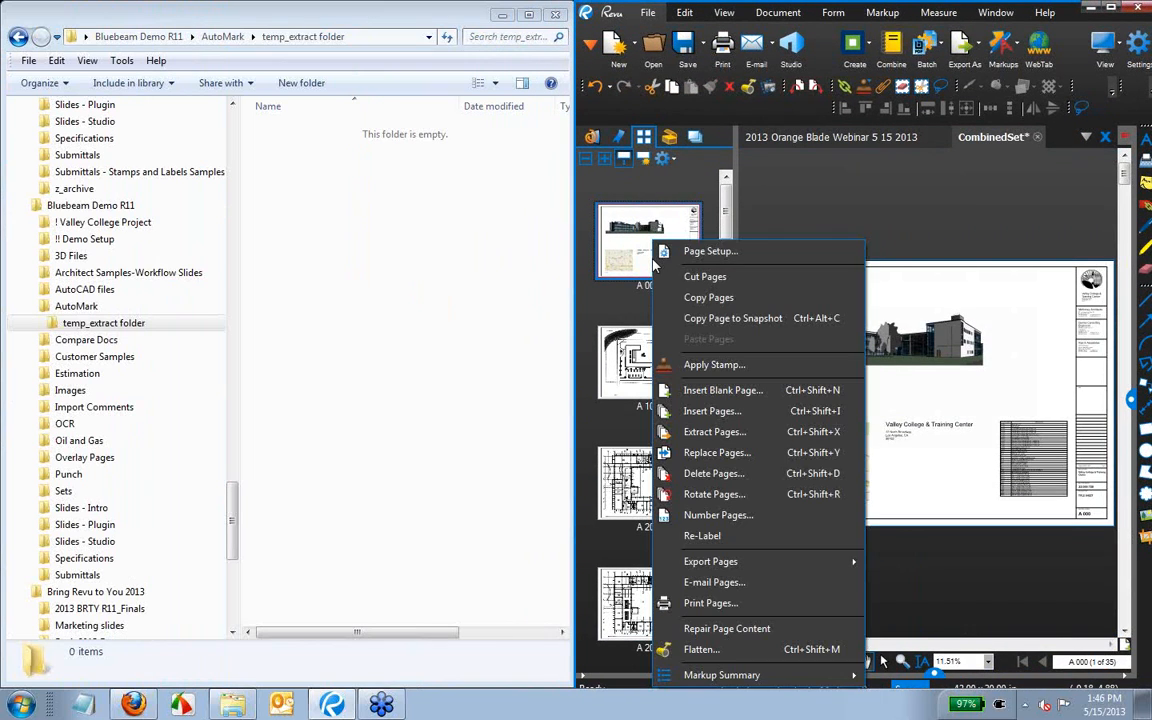
left_click(730, 432)
left_click(850, 294)
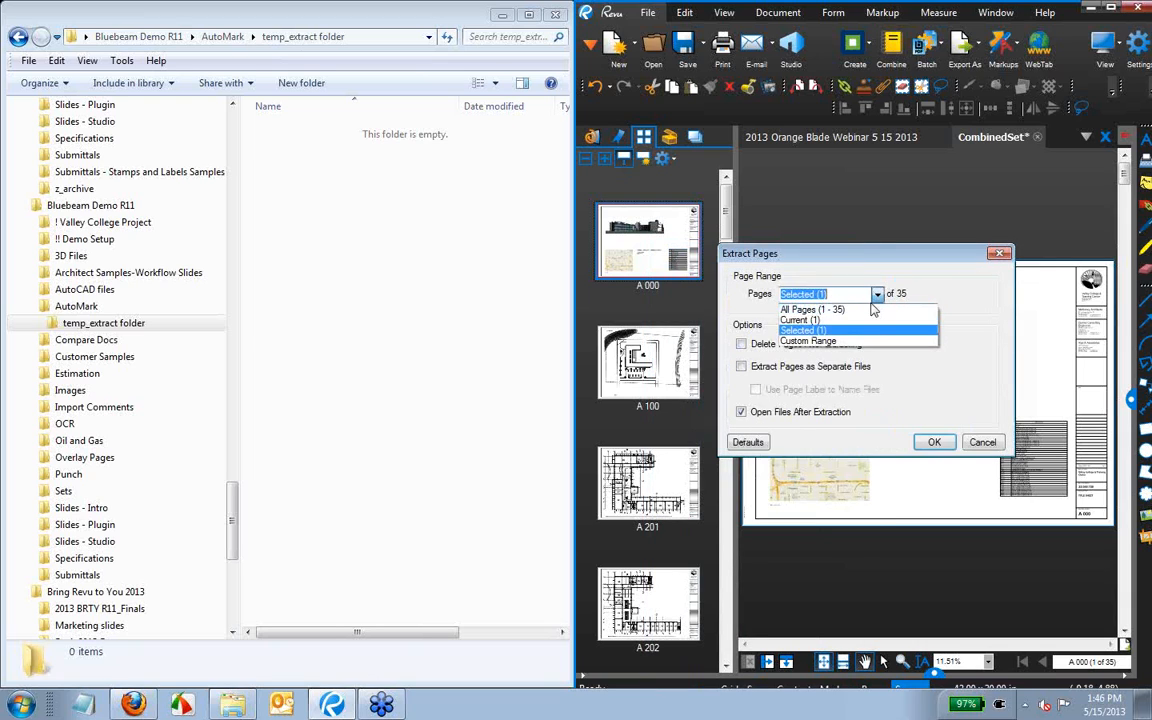
left_click(865, 306)
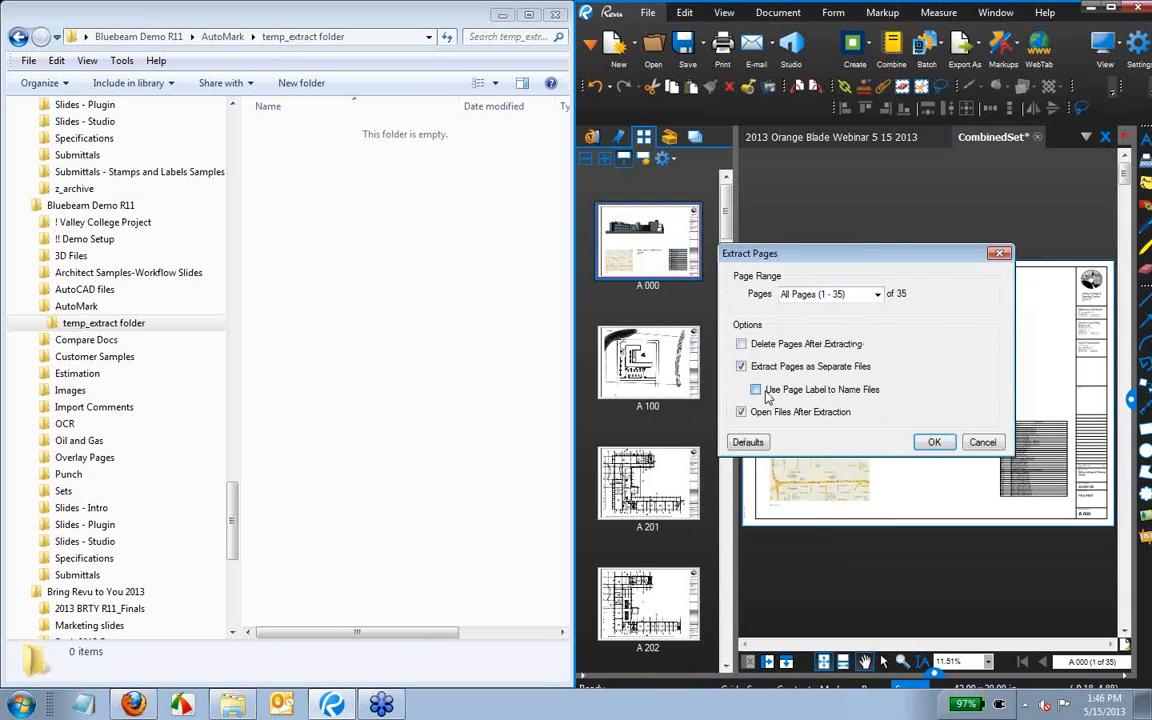
left_click(755, 389)
left_click(741, 412)
left_click(935, 443)
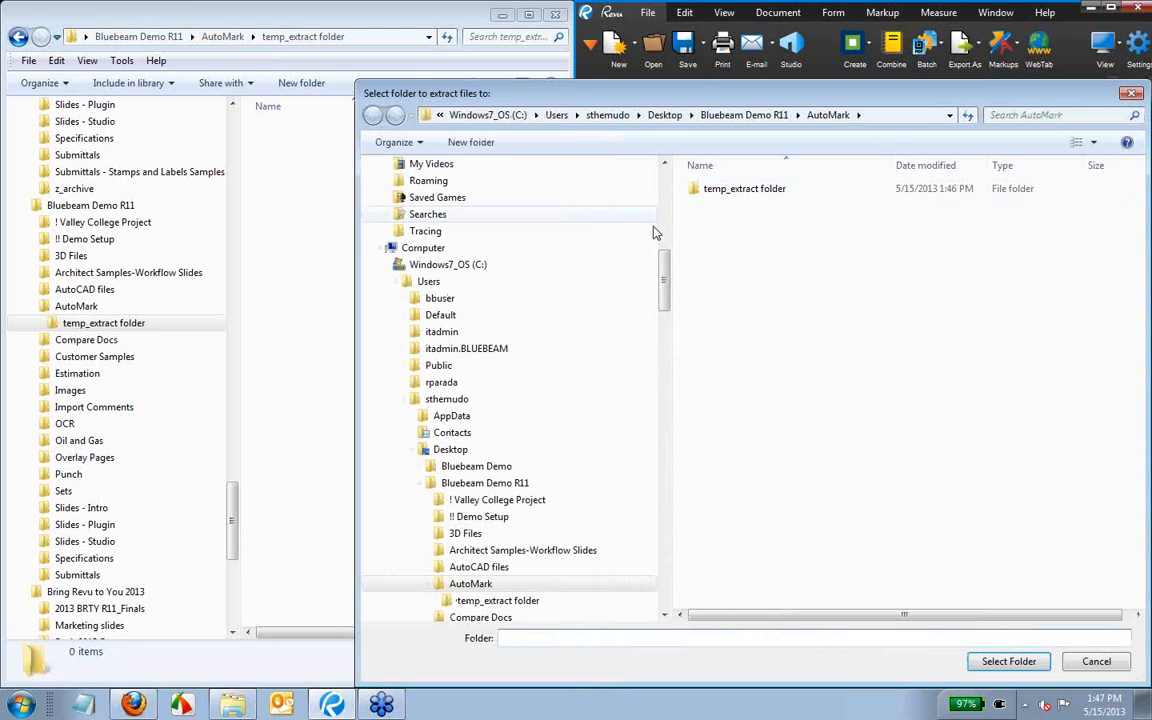
double_click(730, 192)
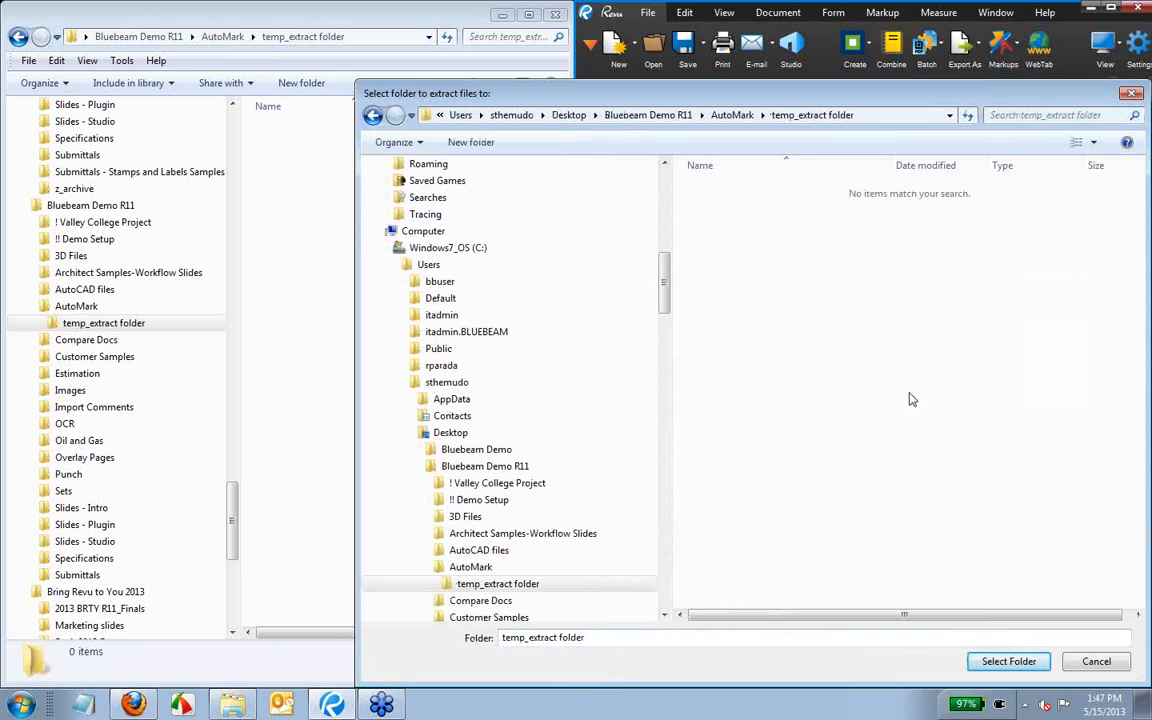
left_click(1009, 661)
Return to the full-size Revu window and close CombinedSet without saving its changes.
left_click(442, 150)
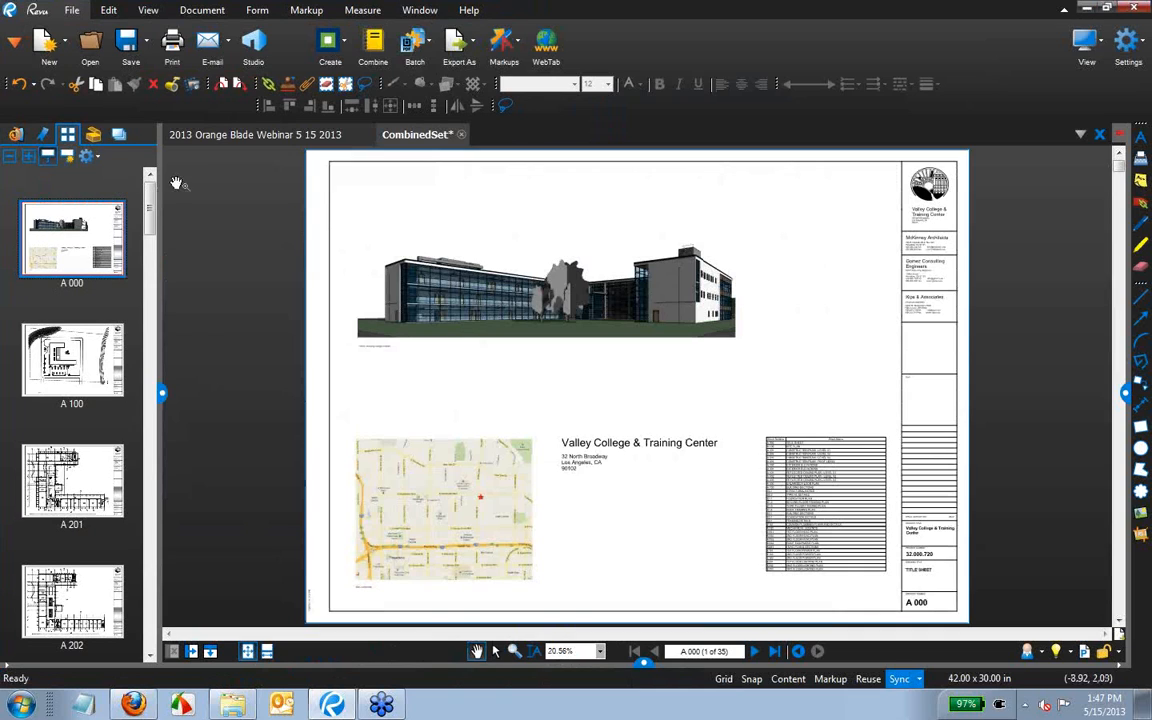
left_click(461, 134)
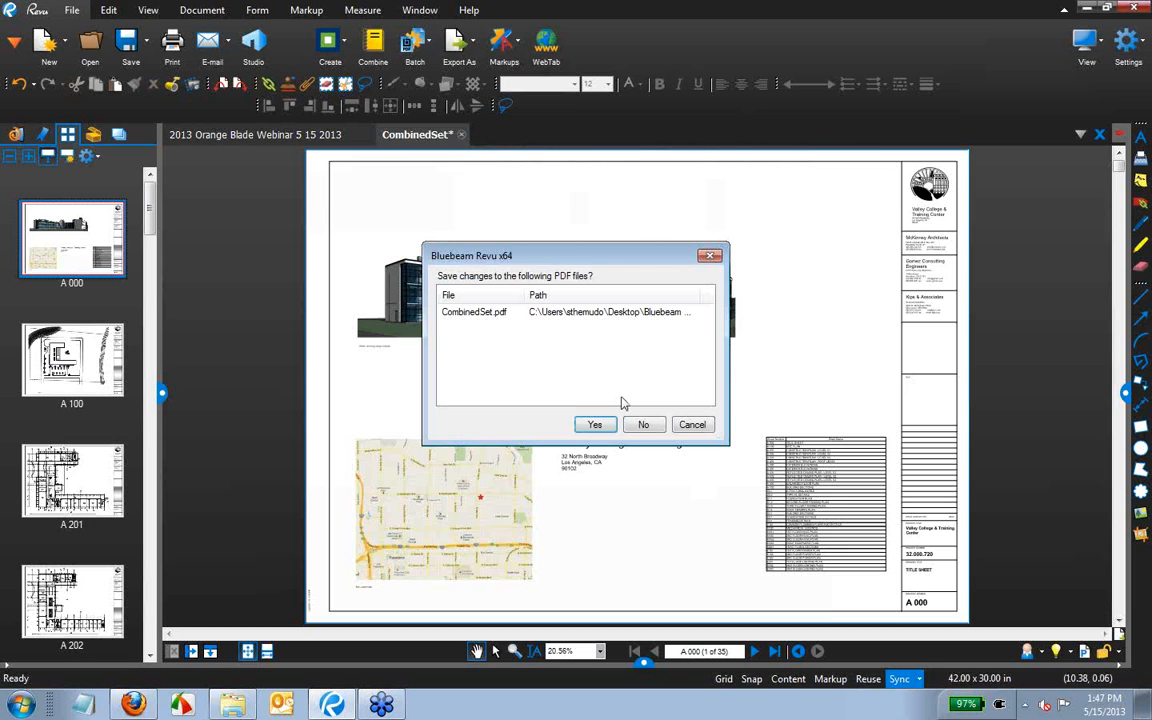
left_click(643, 424)
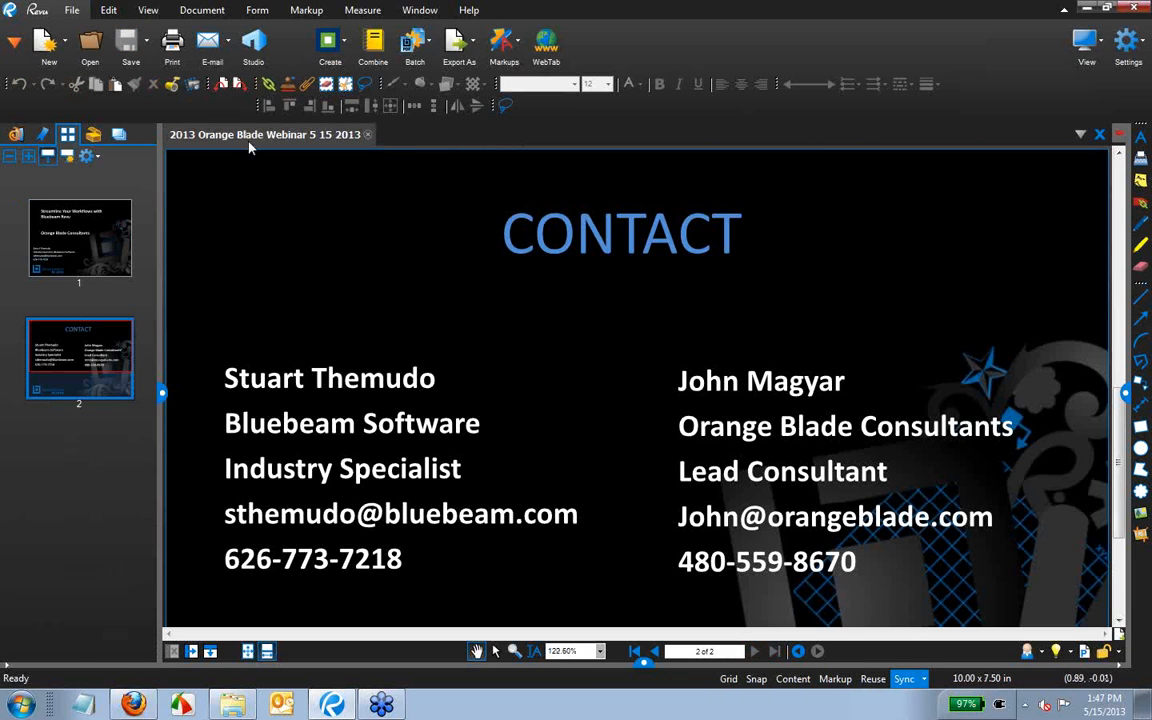
Open the recent files A 201_REV 1.pdf and A 201.pdf and show them side by side in a vertical split view.
left_click(18, 135)
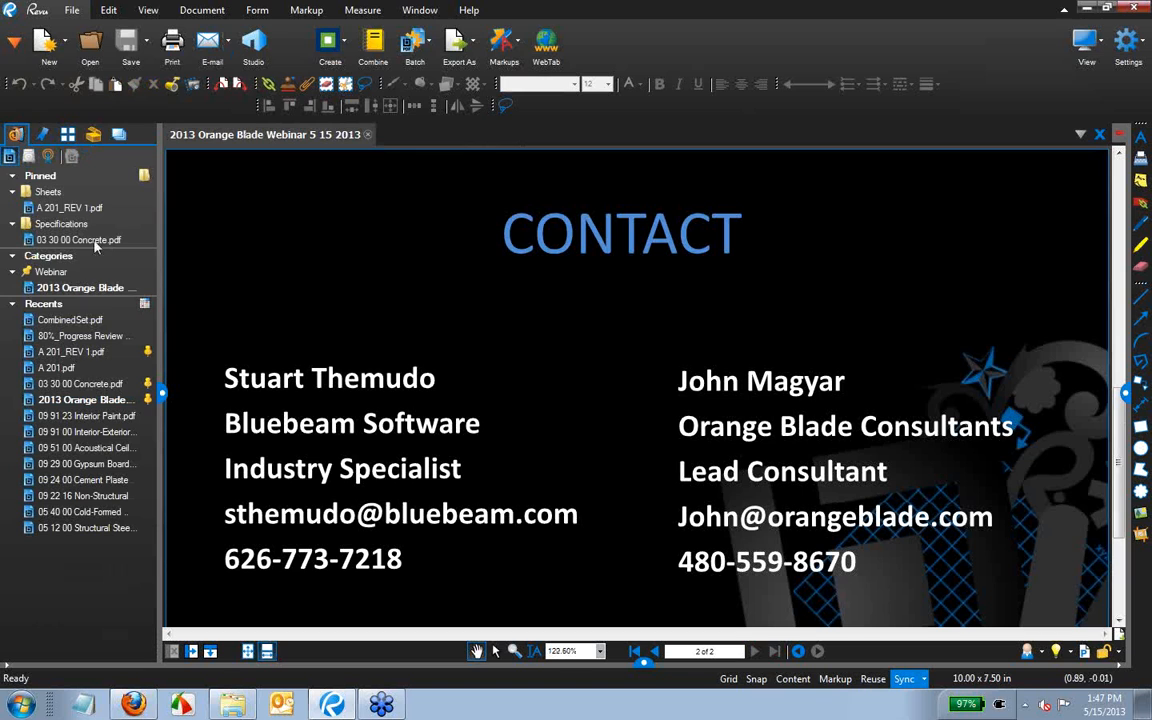
left_click(80, 369)
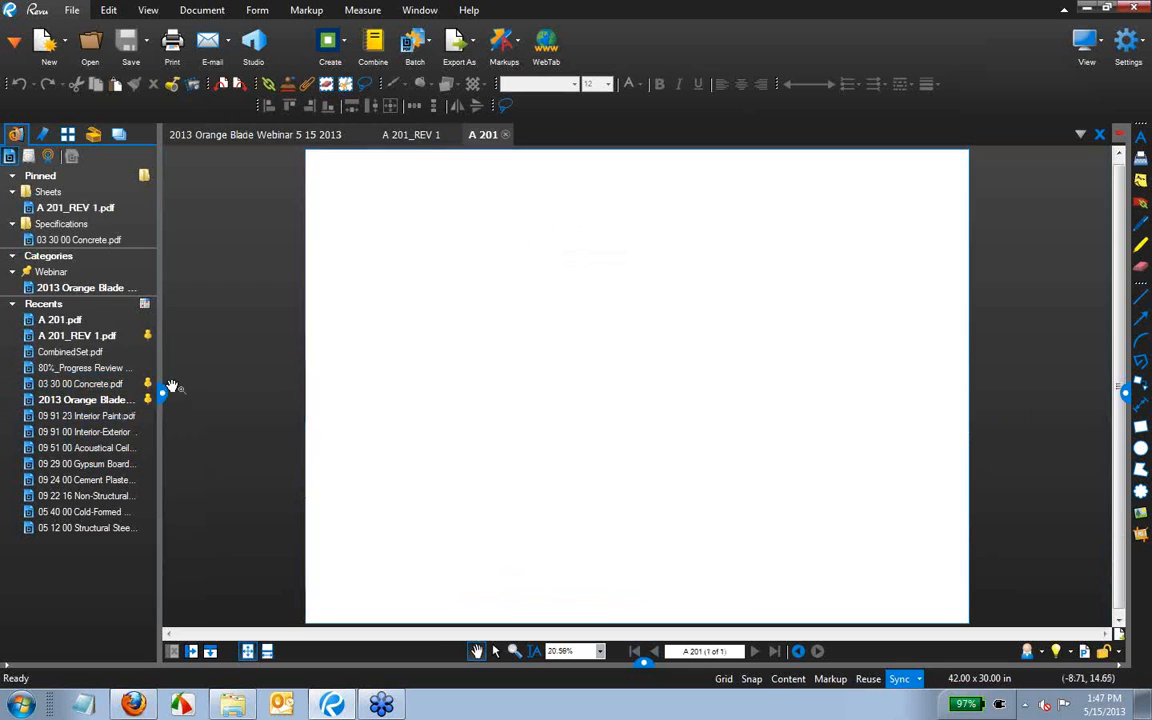
left_click(160, 393)
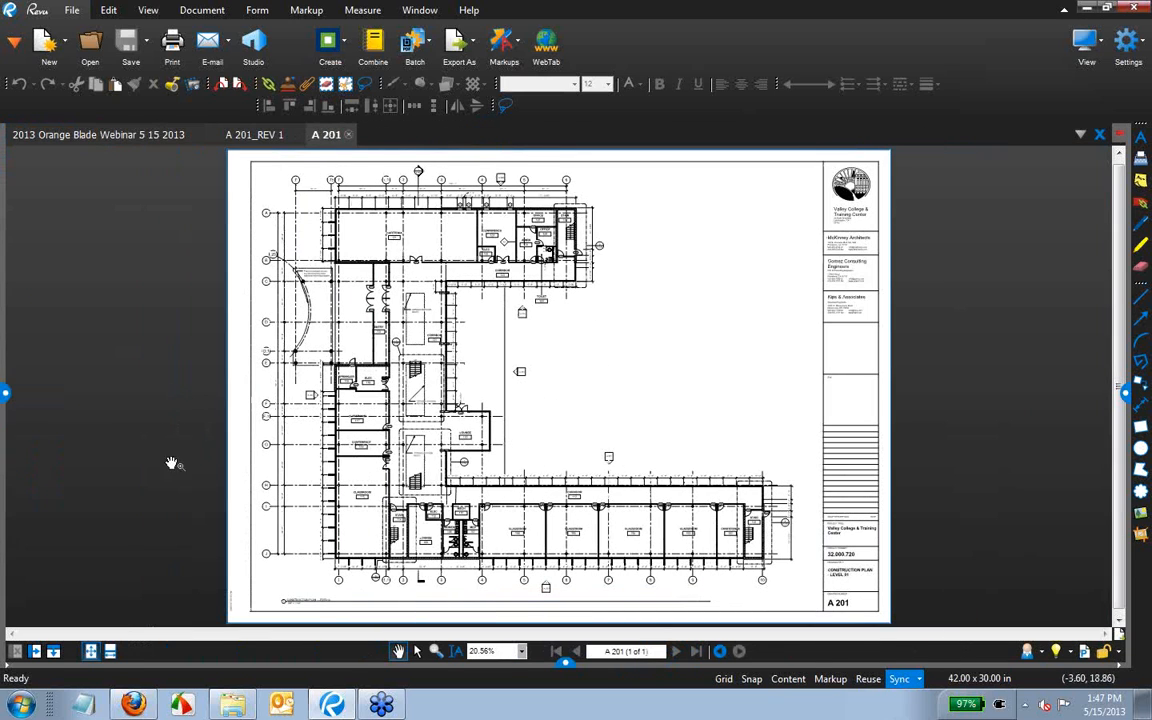
left_click(35, 652)
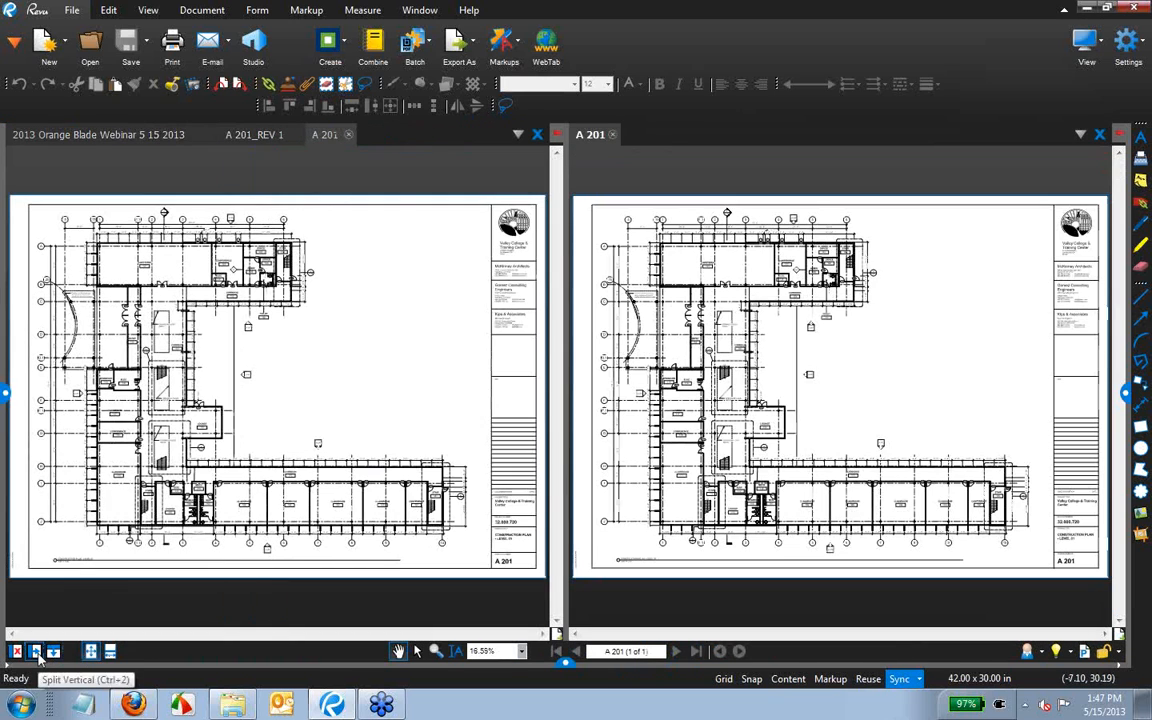
left_click(245, 134)
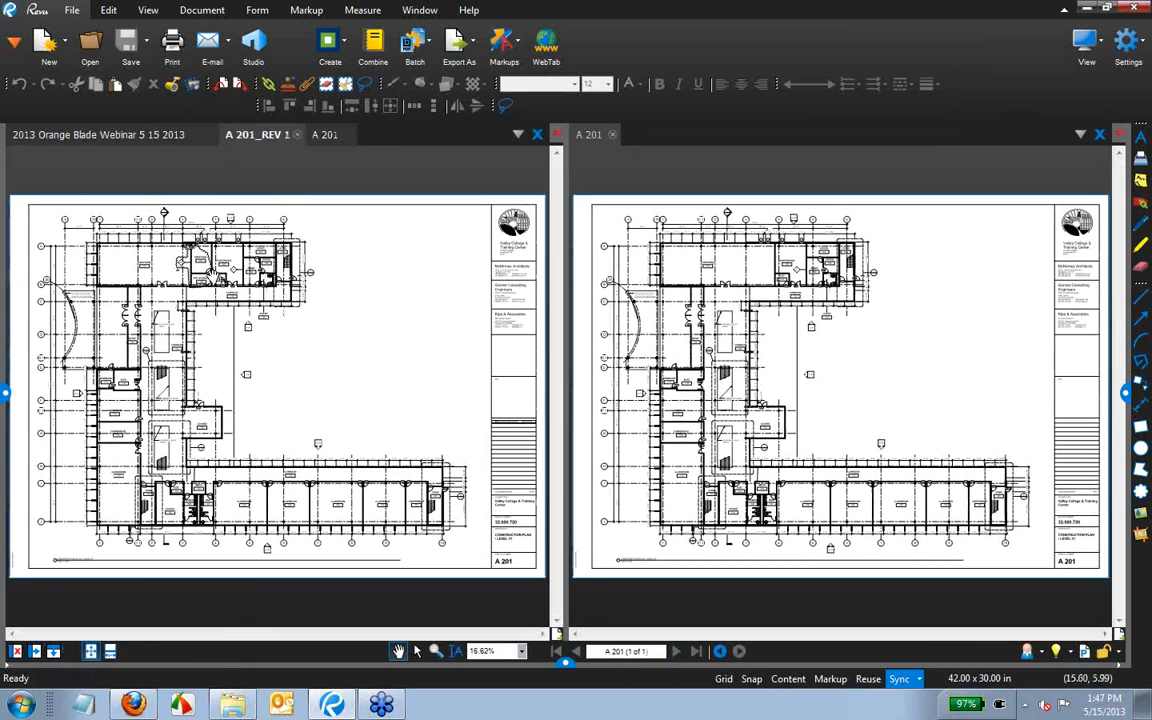
left_click(652, 220)
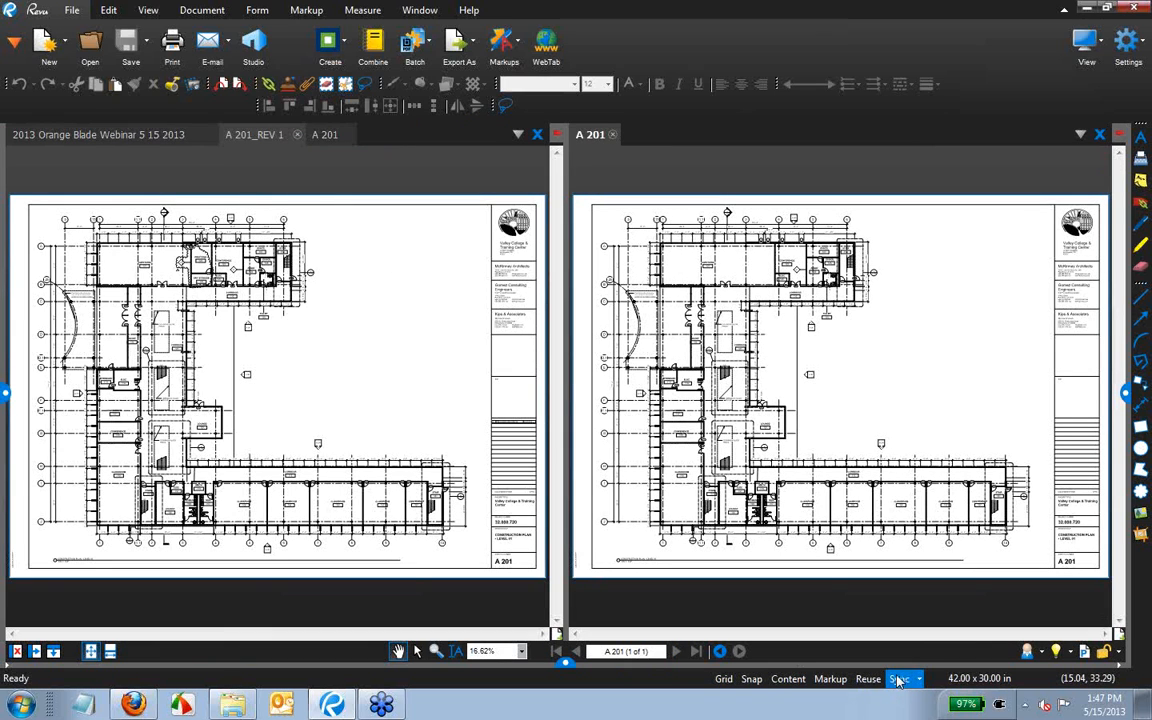
Compare the cafeteria and conference room areas in the synchronized views, and return to a single full-page view of A 201_REV 1.
scroll(180, 264, "up", 5)
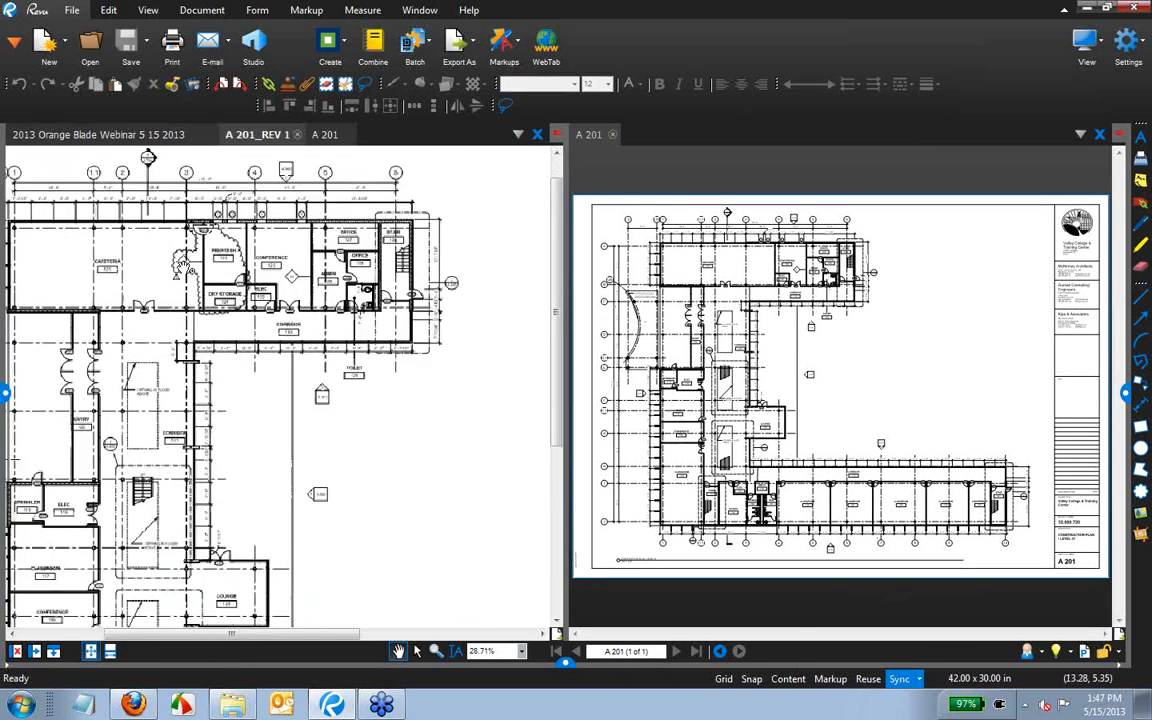
left_click_drag(151, 323, 320, 371)
scroll(468, 327, "up", 1)
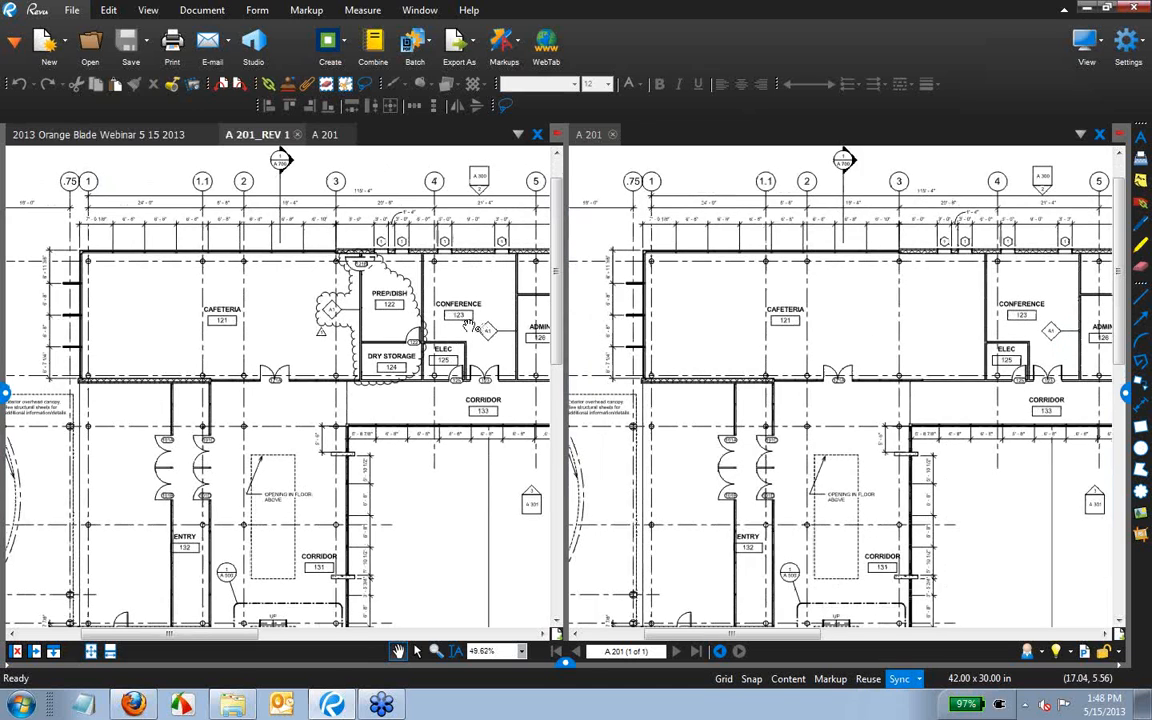
left_click_drag(395, 288, 134, 262)
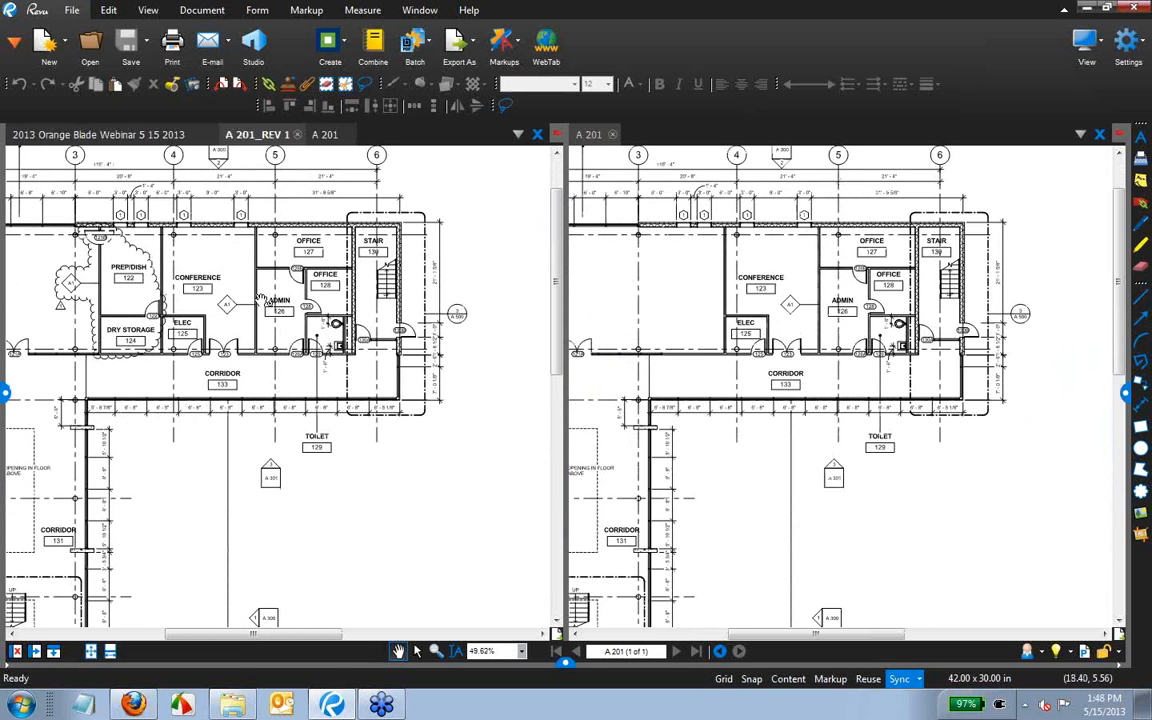
left_click(16, 652)
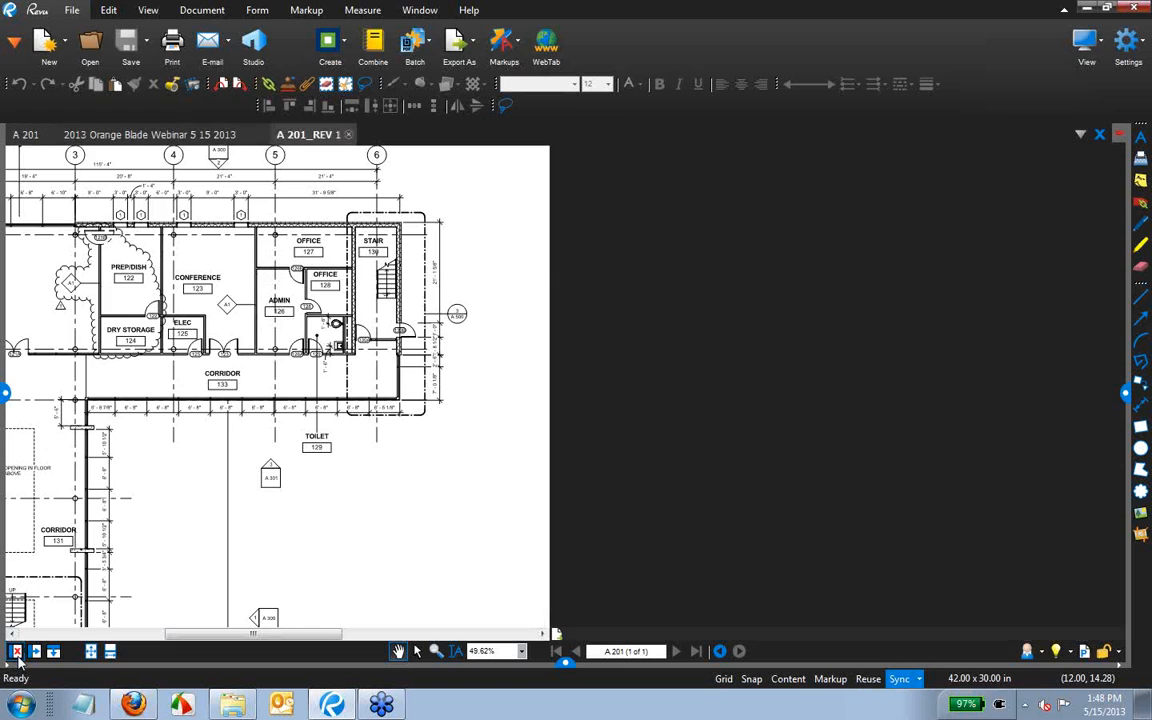
key("ctrl+8")
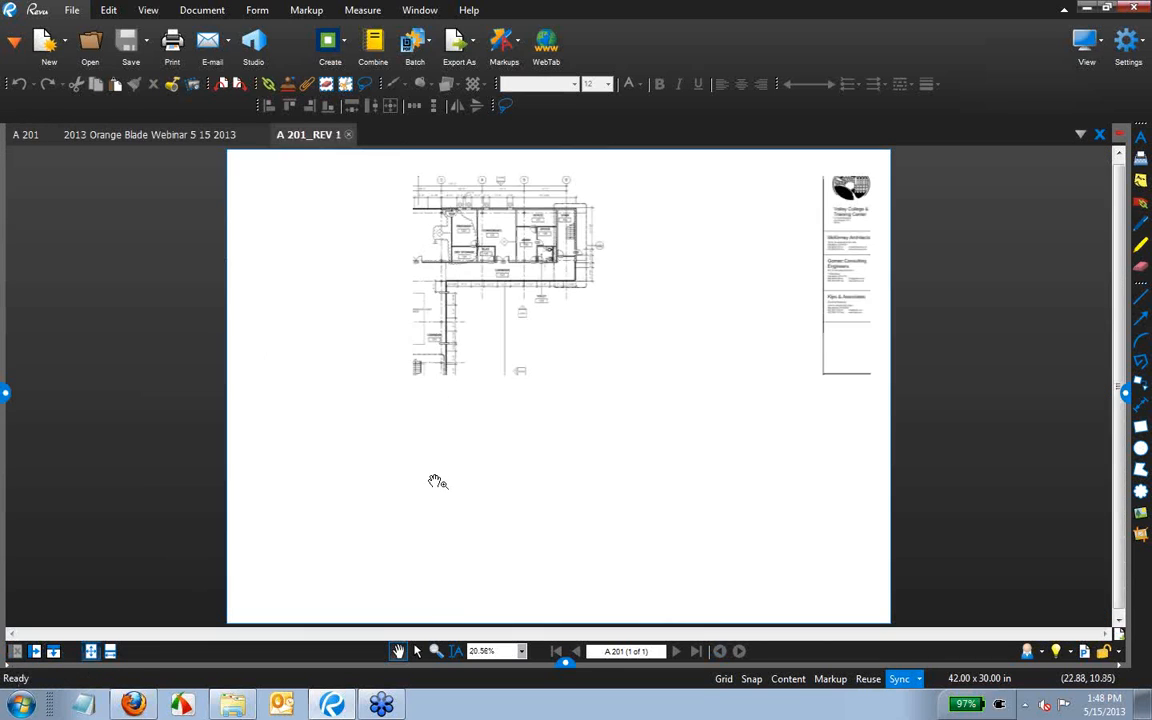
Run Compare Documents on all pages with A 201.pdf as Document A and A 201_REV 1.pdf as Document B.
left_click(202, 10)
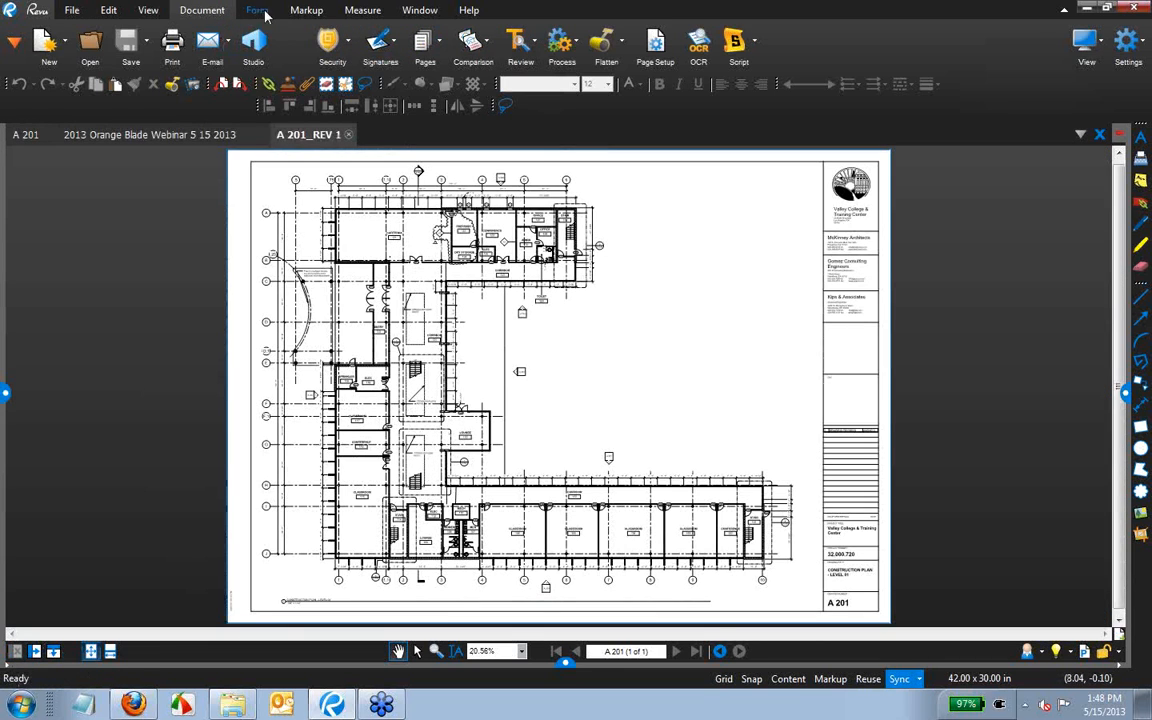
left_click(490, 44)
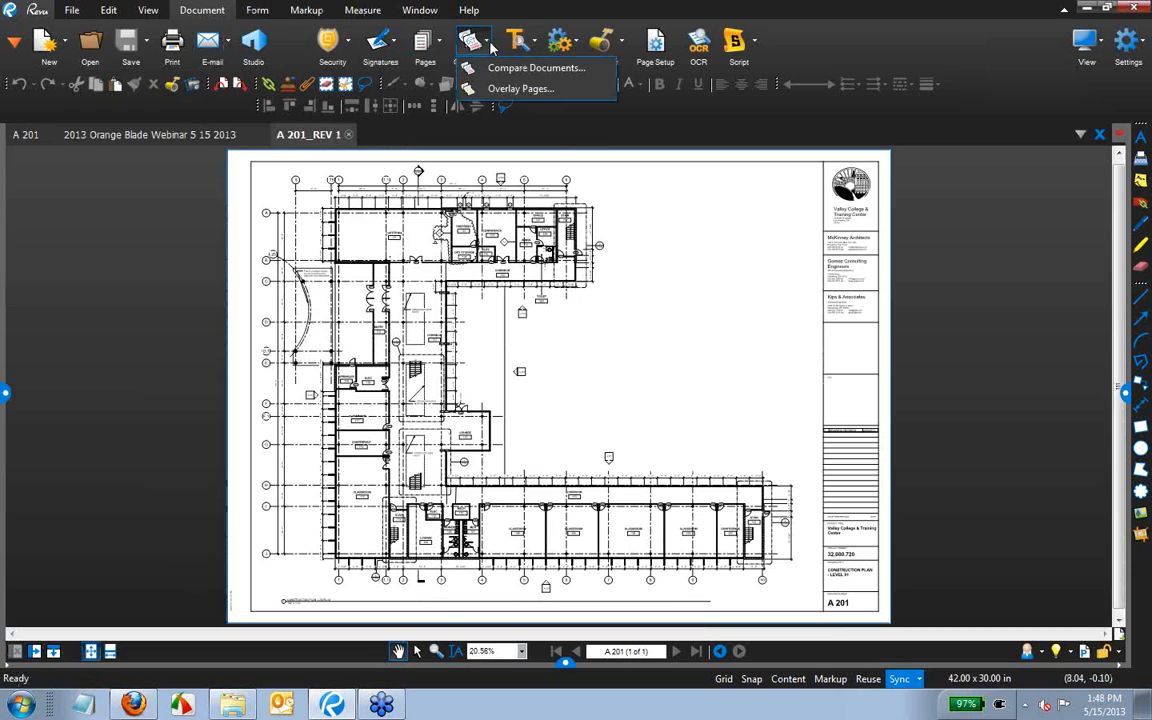
left_click(522, 69)
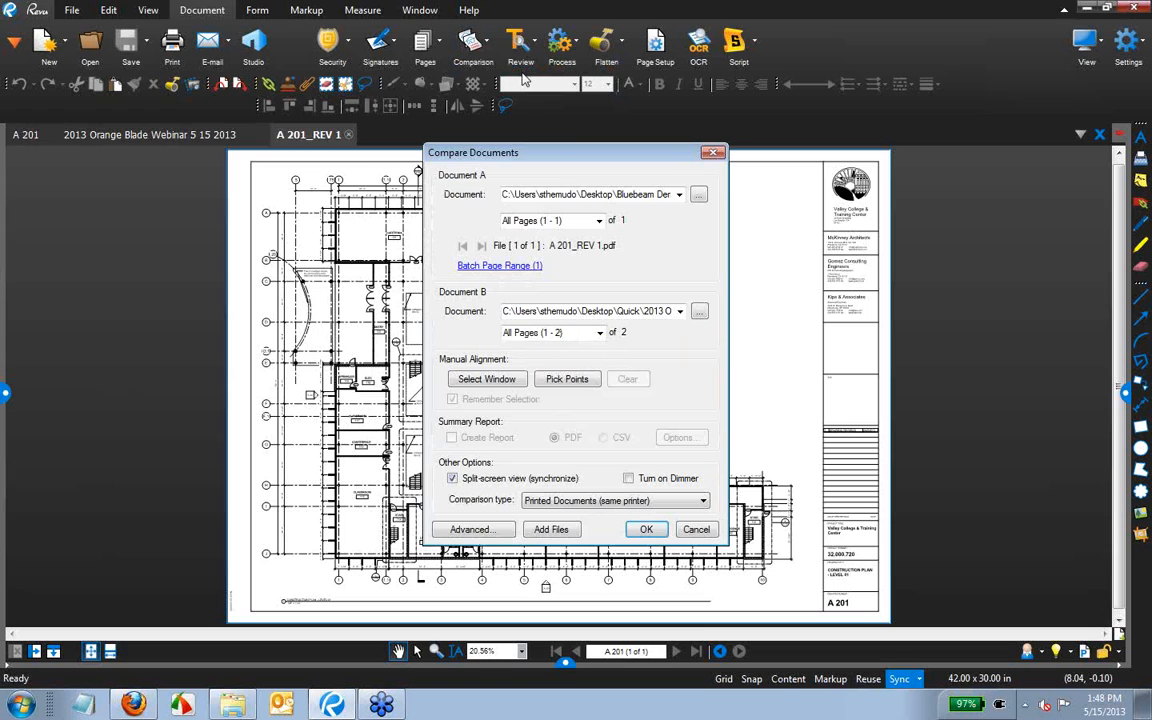
left_click(680, 196)
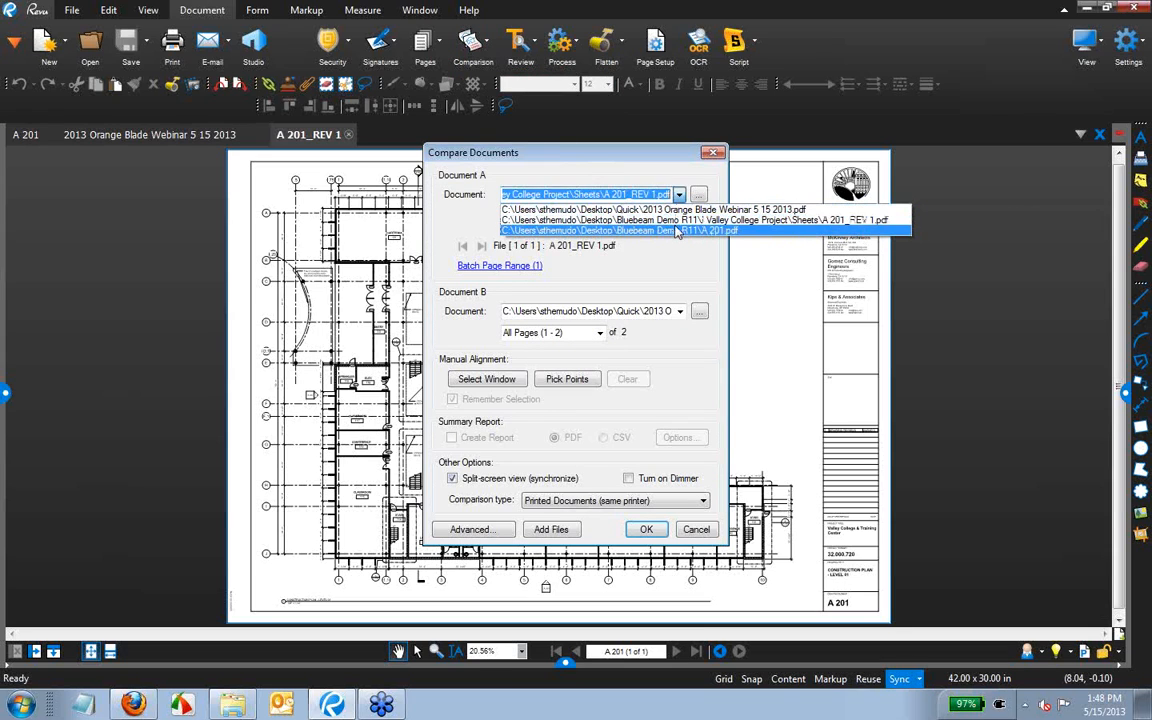
left_click(676, 231)
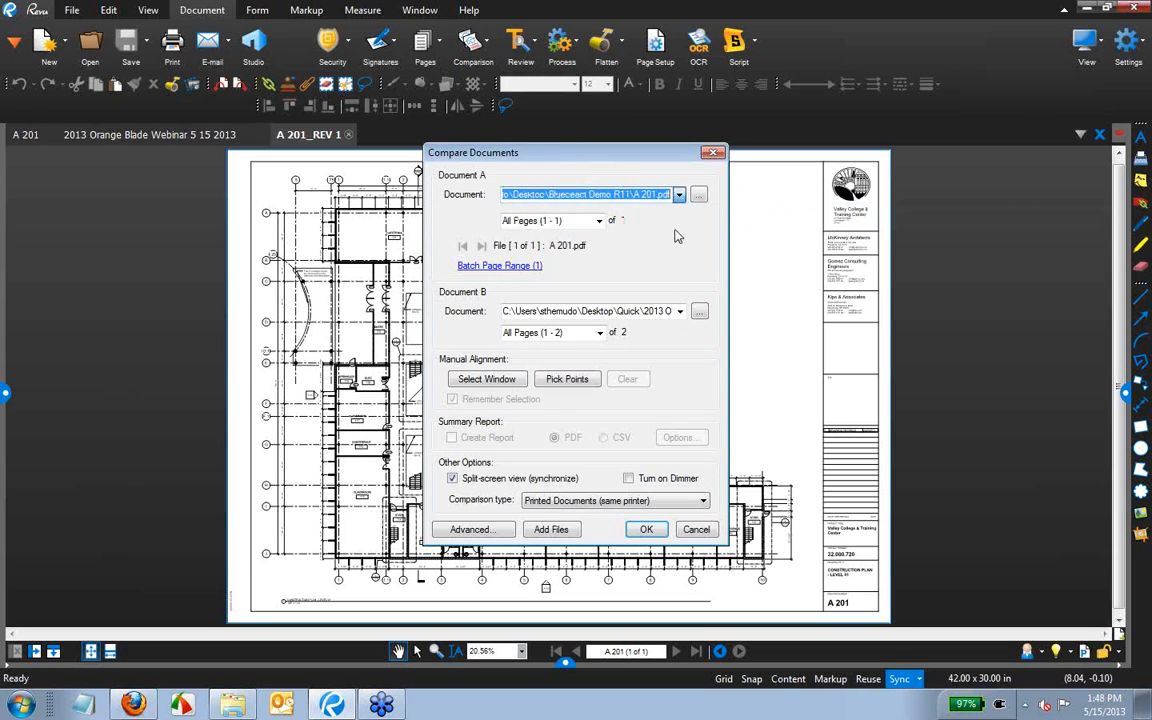
left_click(680, 312)
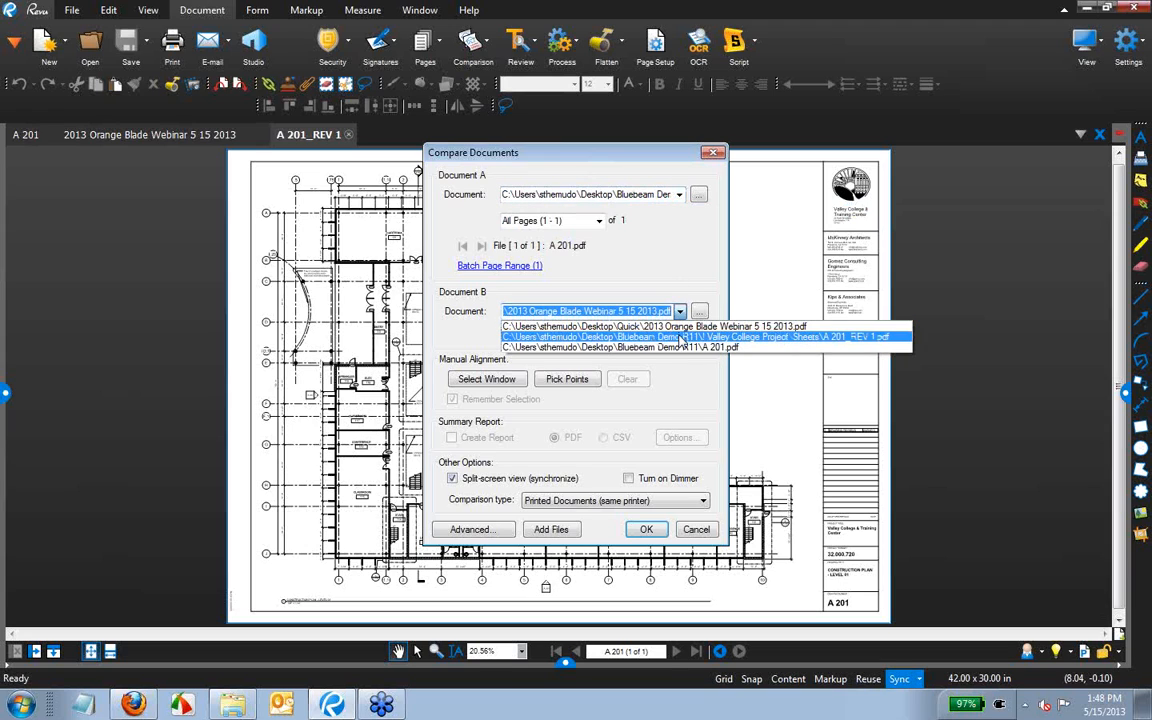
left_click(680, 338)
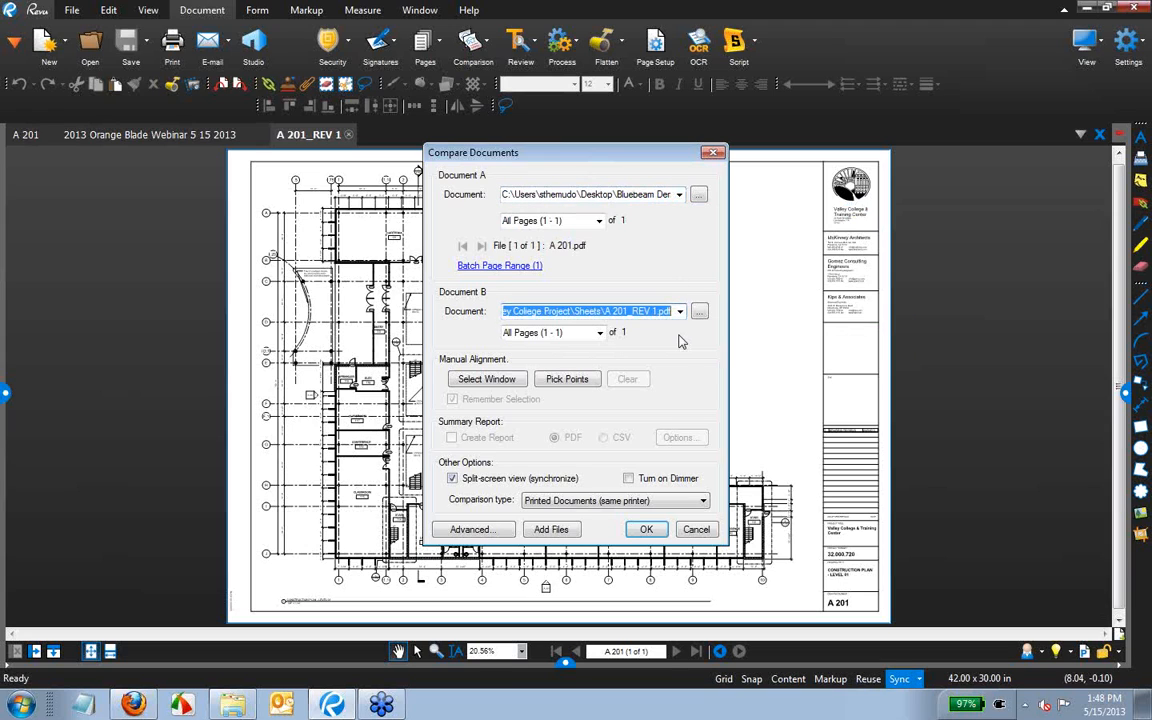
left_click(647, 530)
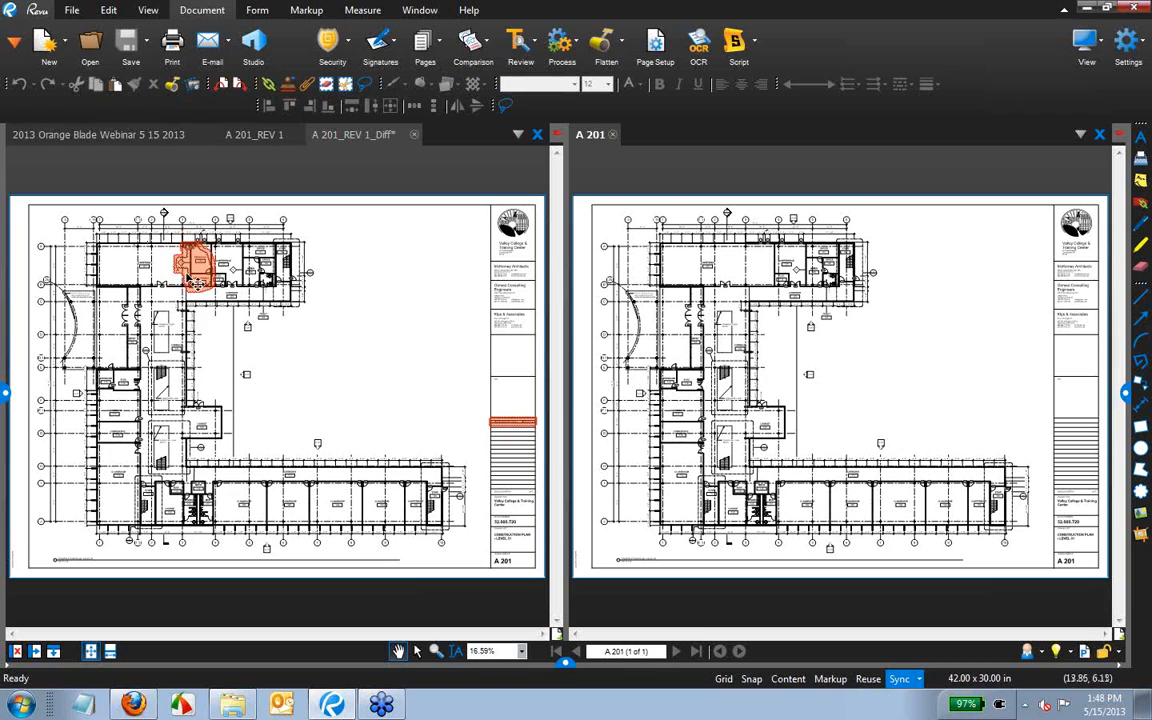
Examine the clouded differences around Prep/Dish 122 and in the title block's revision rows, stepping through the Difference entries in the markups list.
scroll(201, 265, "up", 1)
scroll(201, 265, "up", 5)
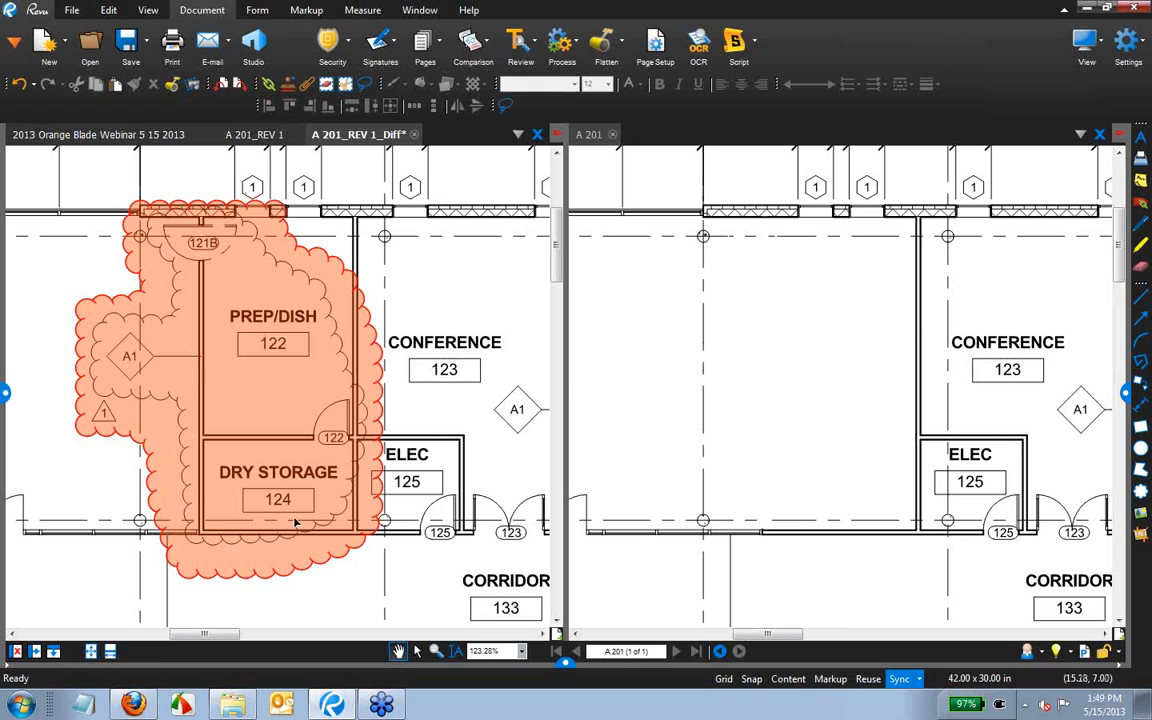
left_click(268, 385)
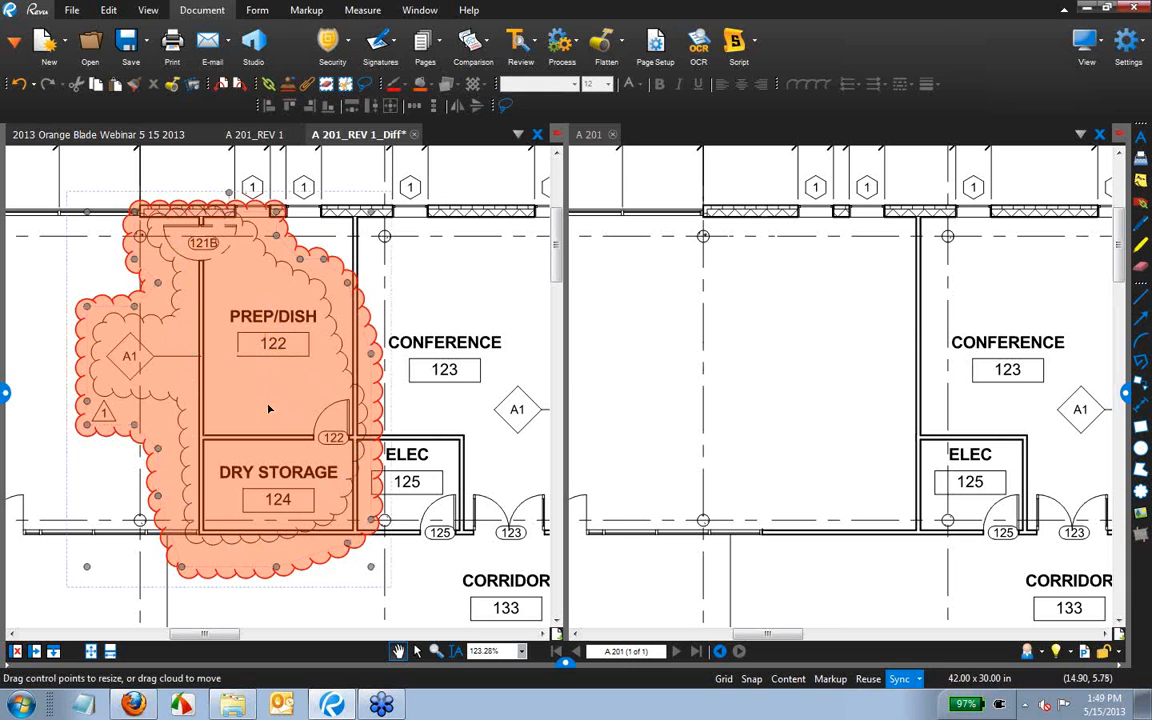
left_click(565, 662)
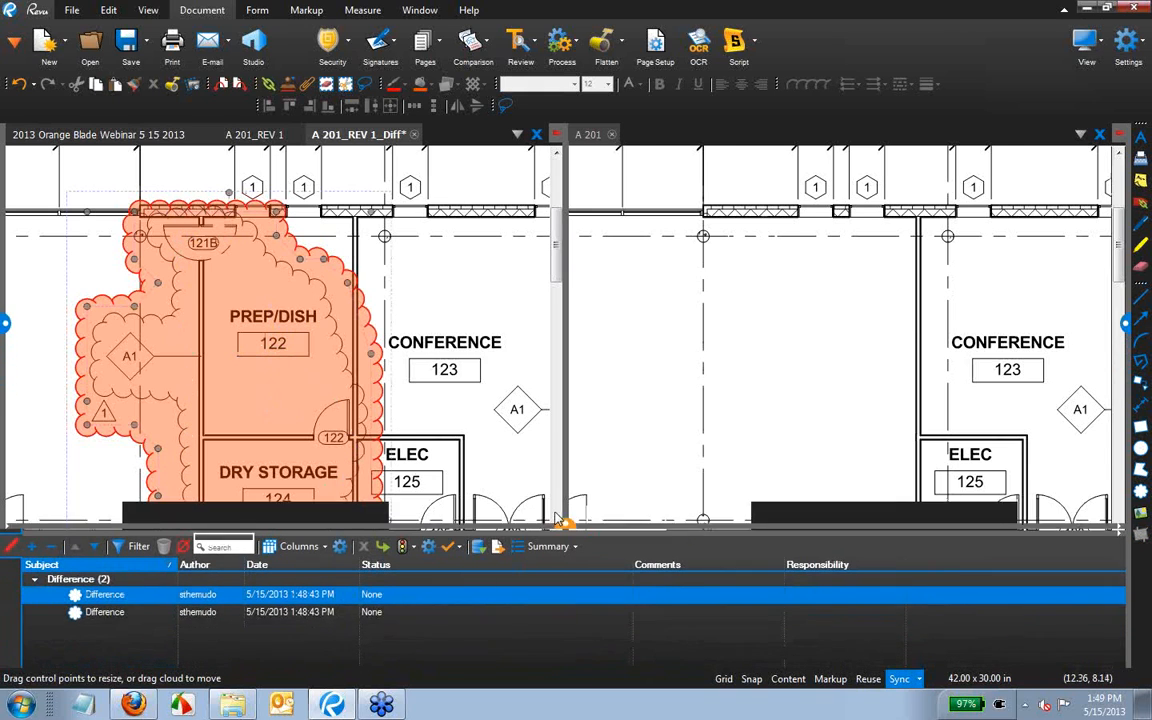
scroll(407, 350, "down", 5)
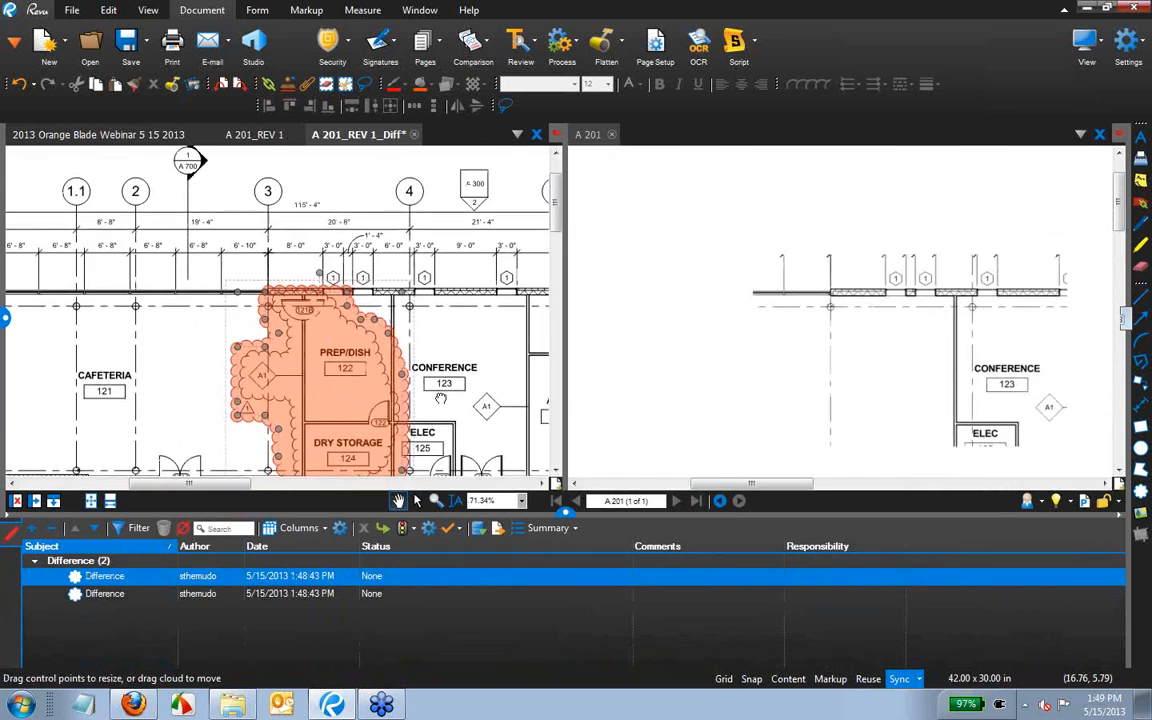
left_click(134, 597)
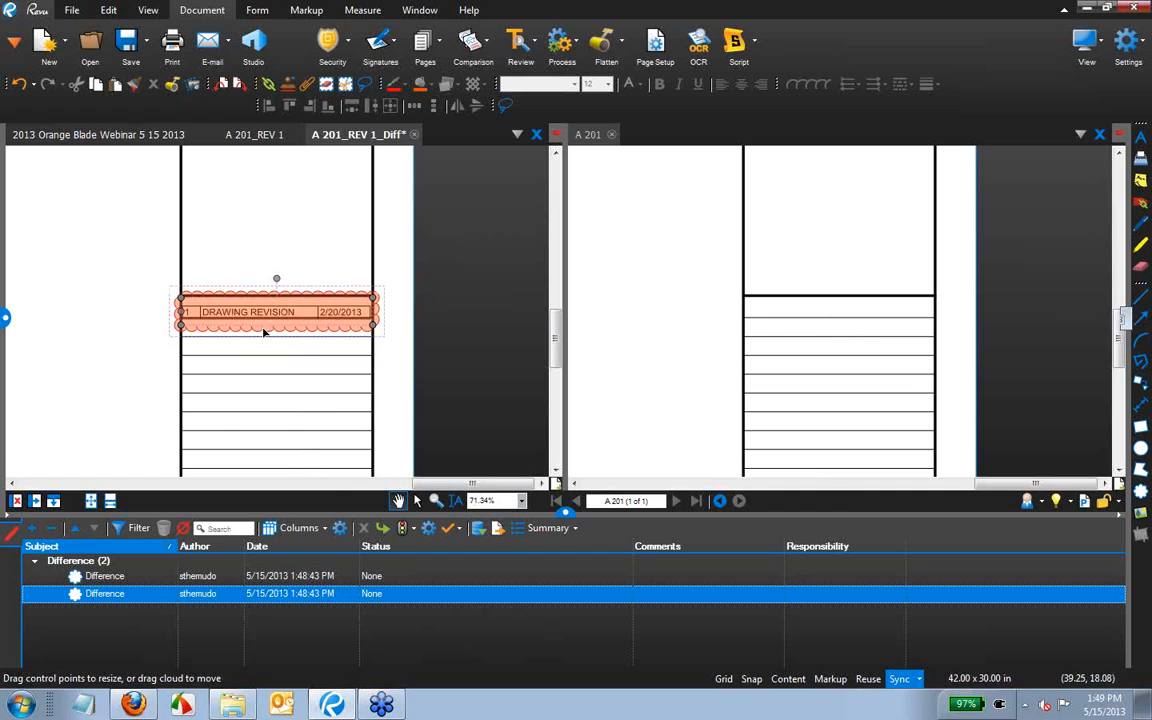
left_click(117, 575)
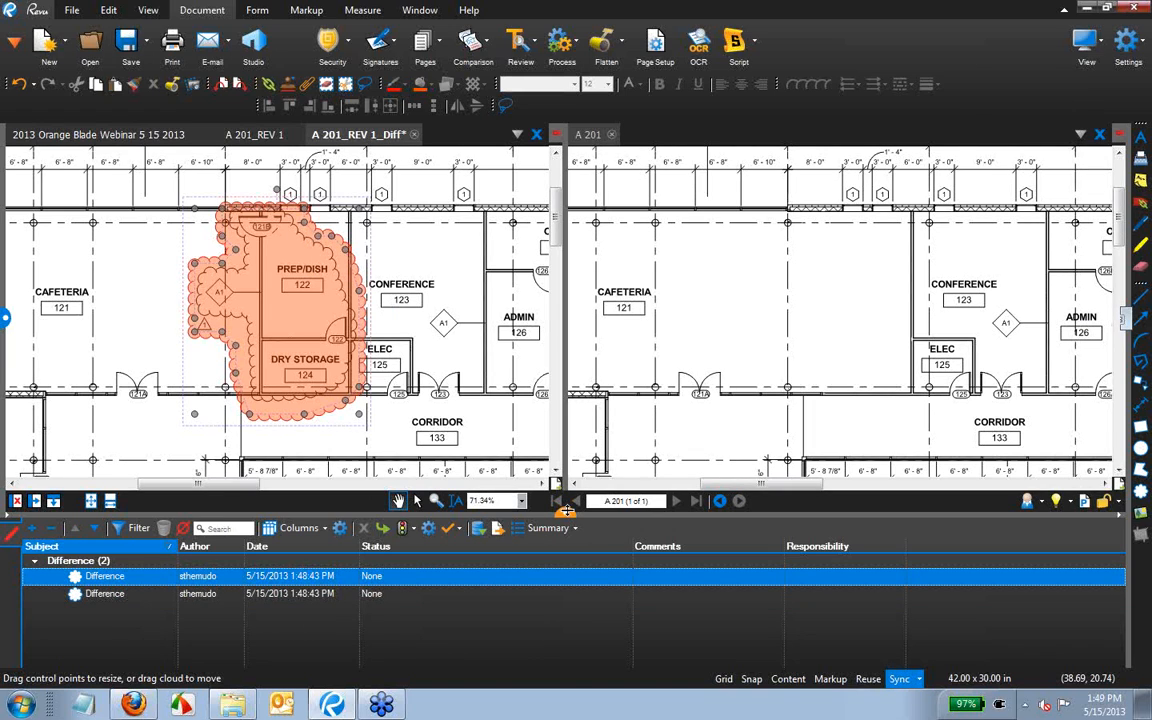
left_click(566, 510)
Open the batch Compare Documents tool to look at comparing several document pairs at once.
mouse_move(83, 15)
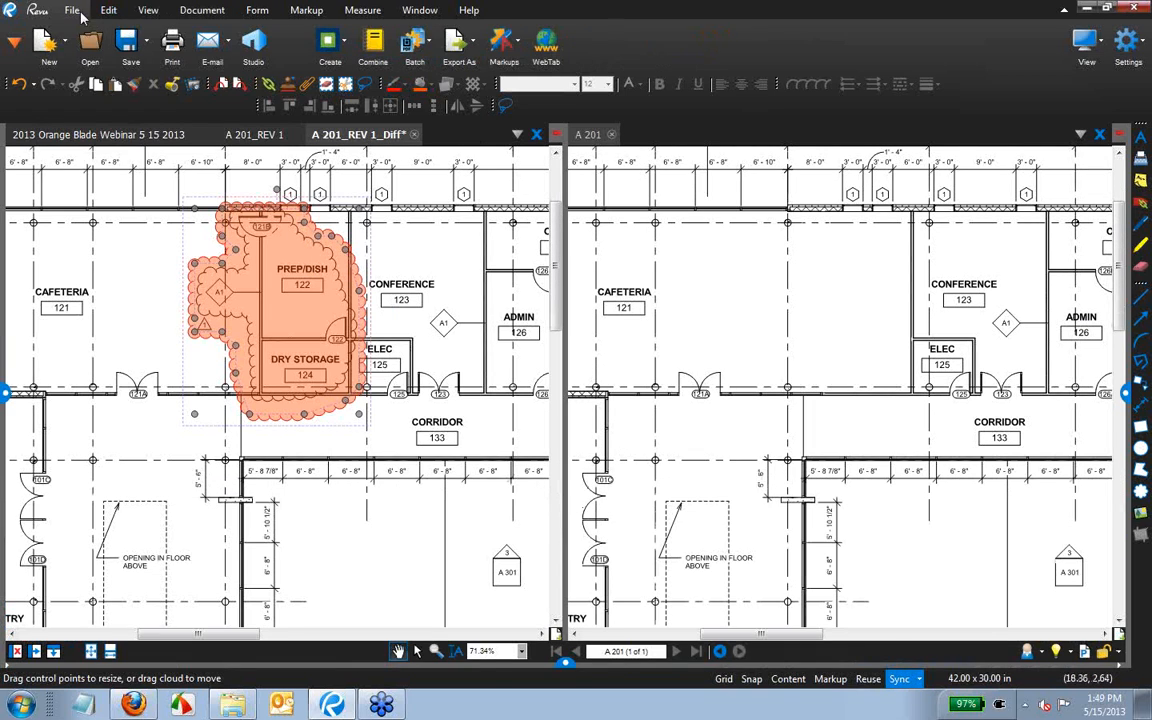
left_click(430, 44)
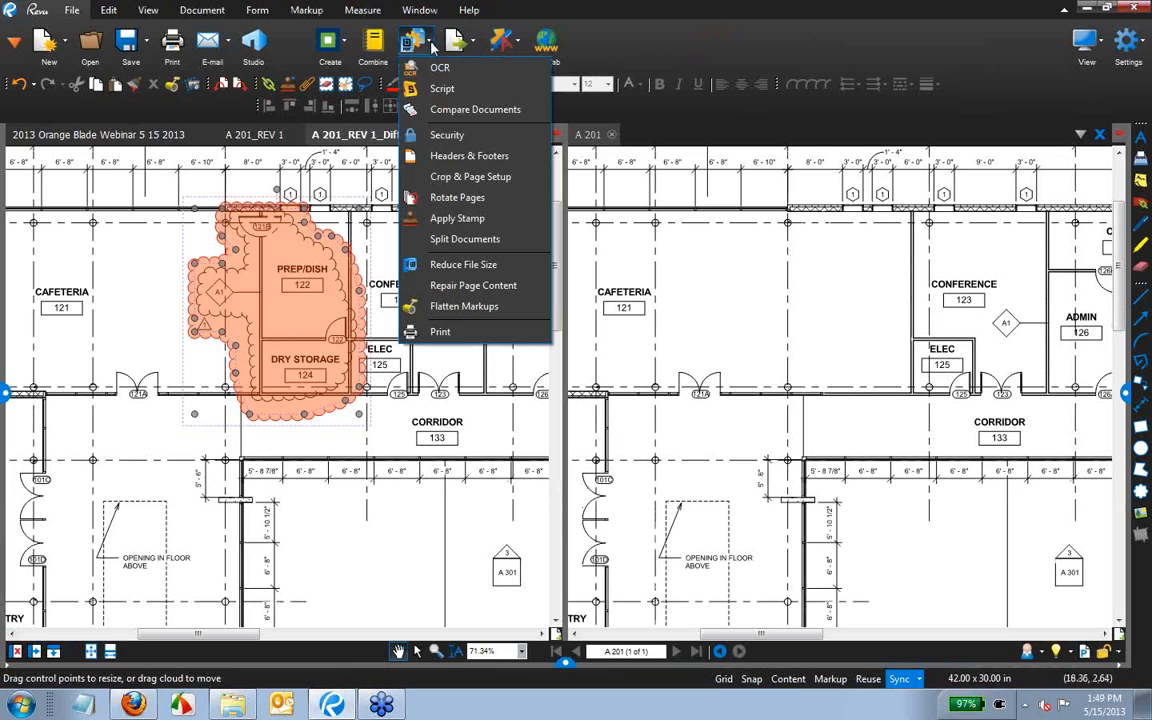
left_click(453, 112)
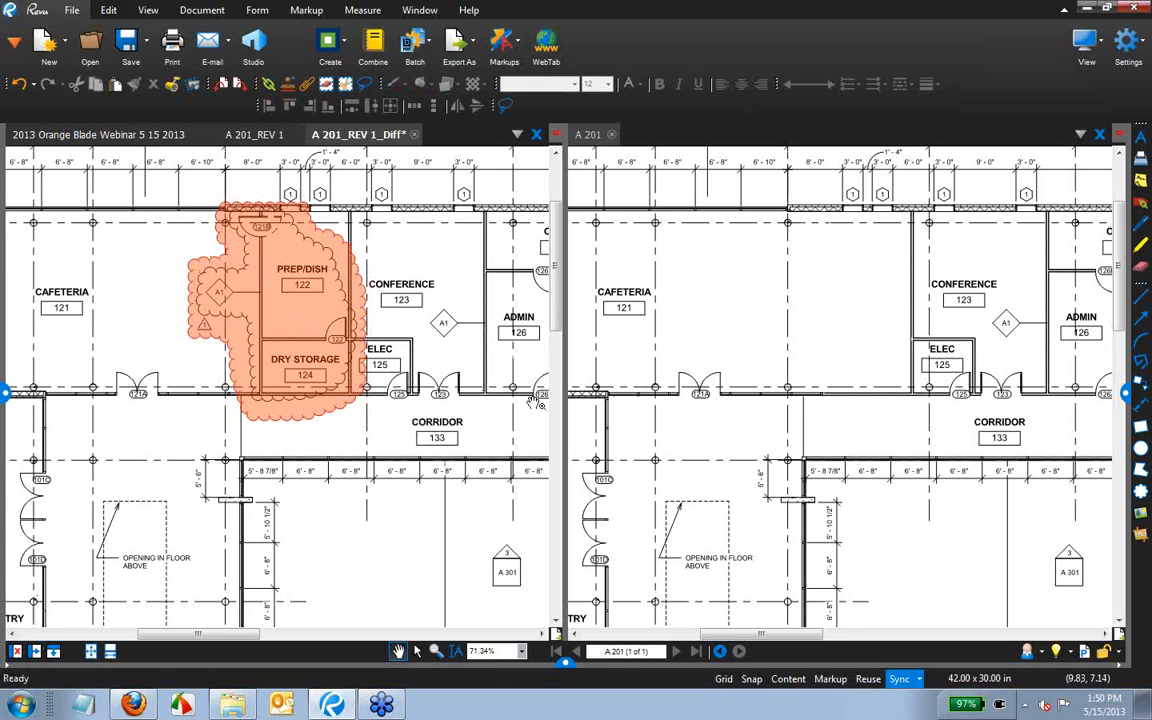
Close the split view and display A 201_REV 1 as a single full page.
scroll(328, 518, "down", 2)
scroll(328, 518, "down", 5)
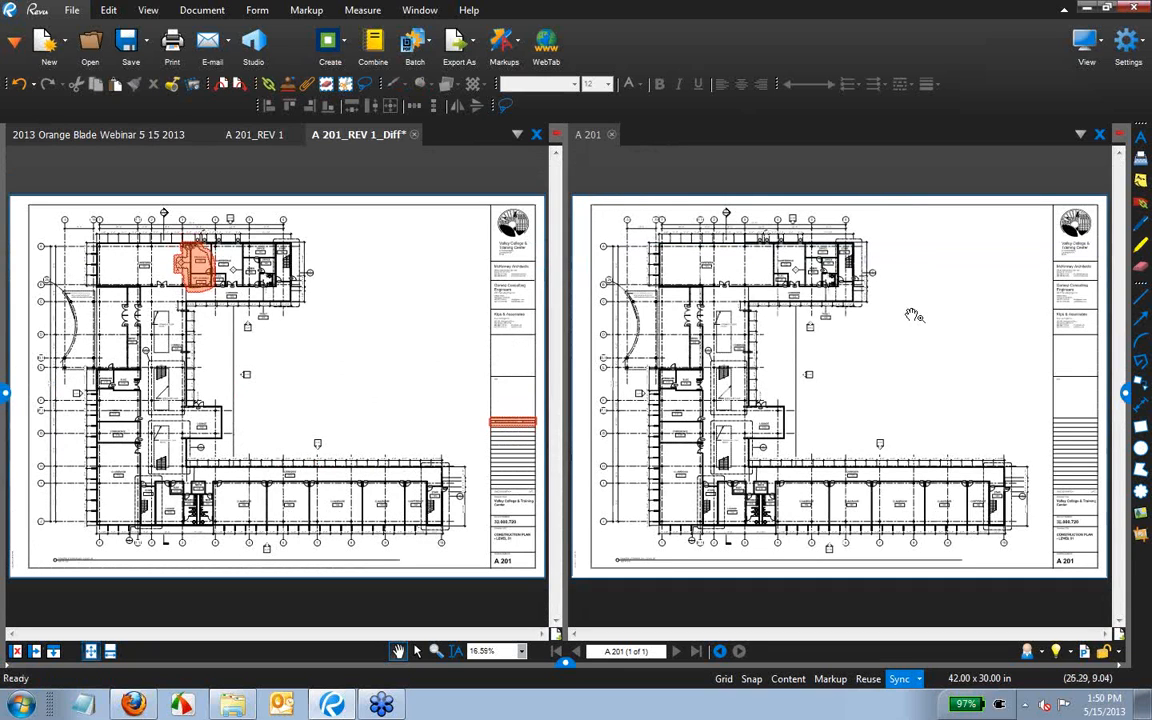
left_click(16, 651)
left_click(312, 135)
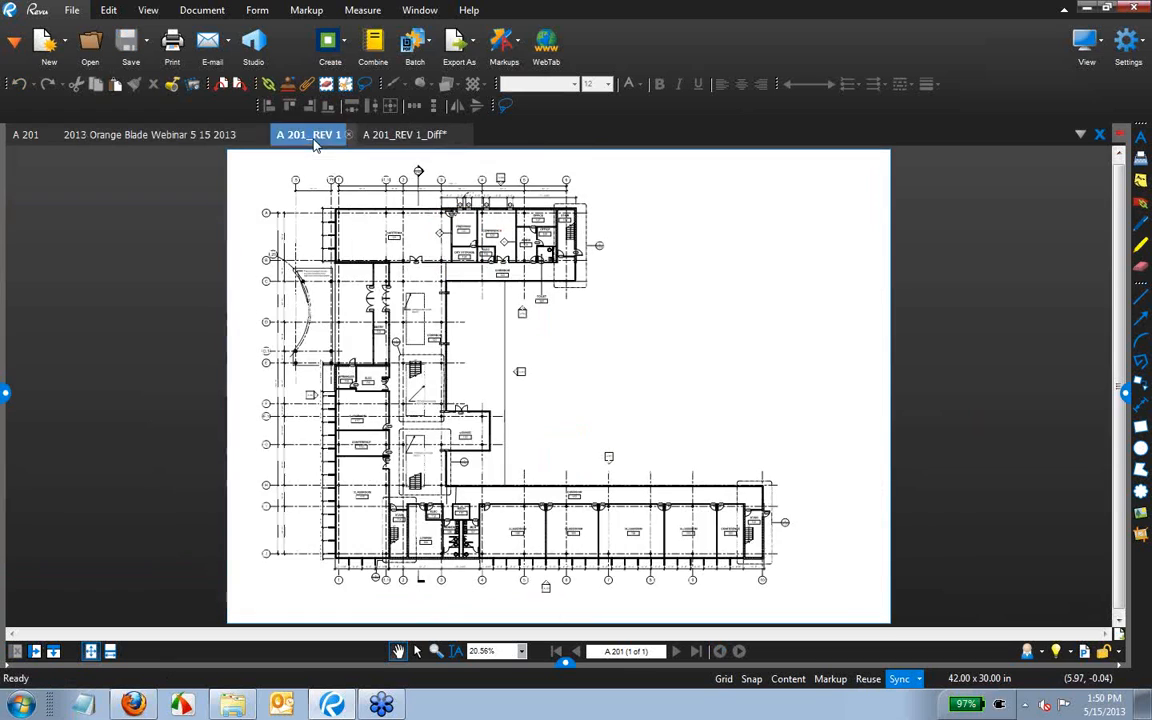
Create a page overlay of A 201.pdf in green and A 201_REV 1.pdf in red, with A 201.pdf moved to the first layer.
mouse_move(210, 10)
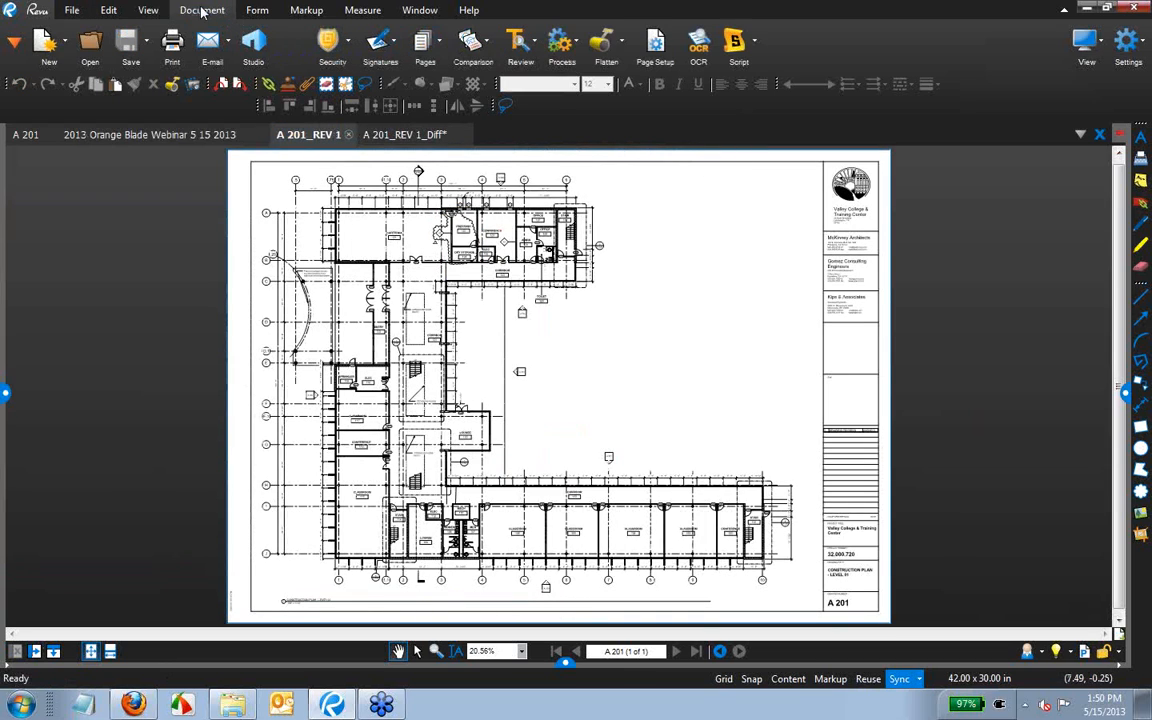
left_click(468, 41)
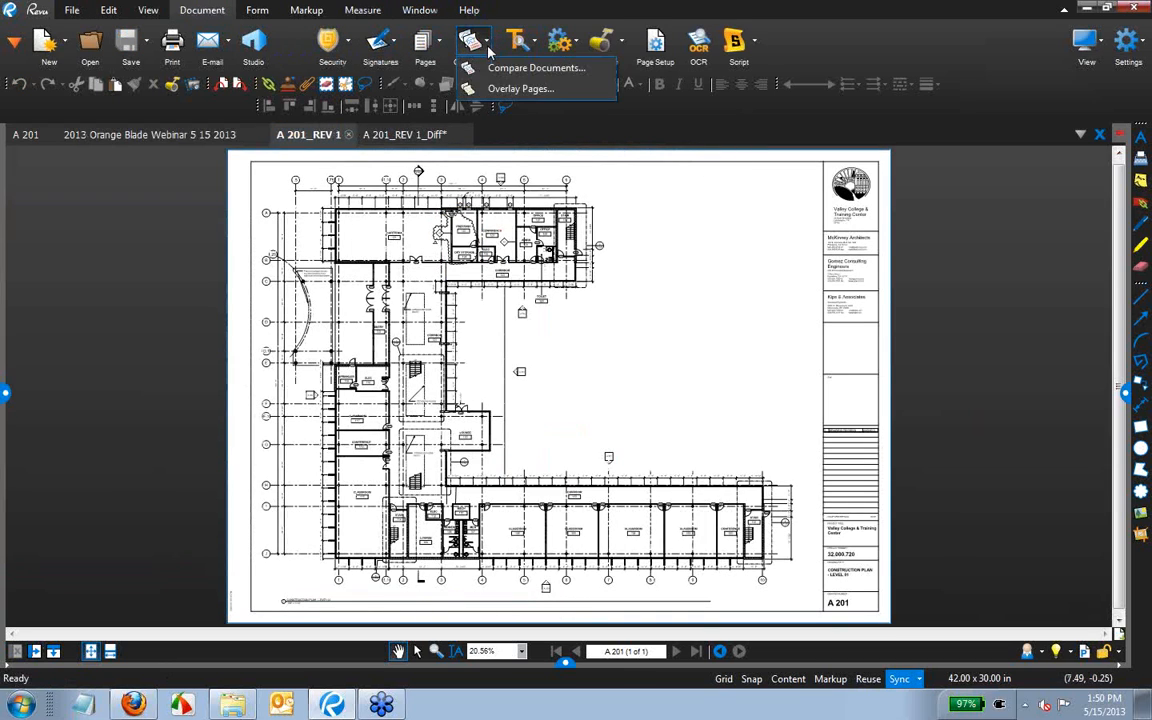
left_click(516, 90)
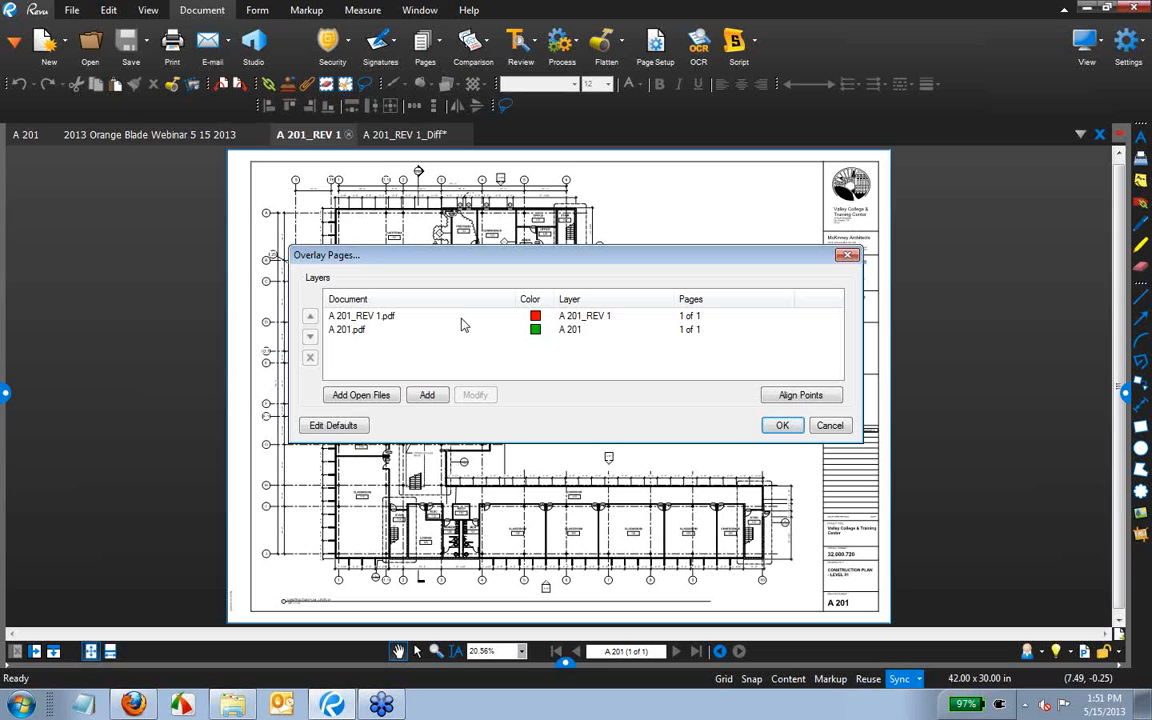
left_click(355, 316)
left_click(350, 332)
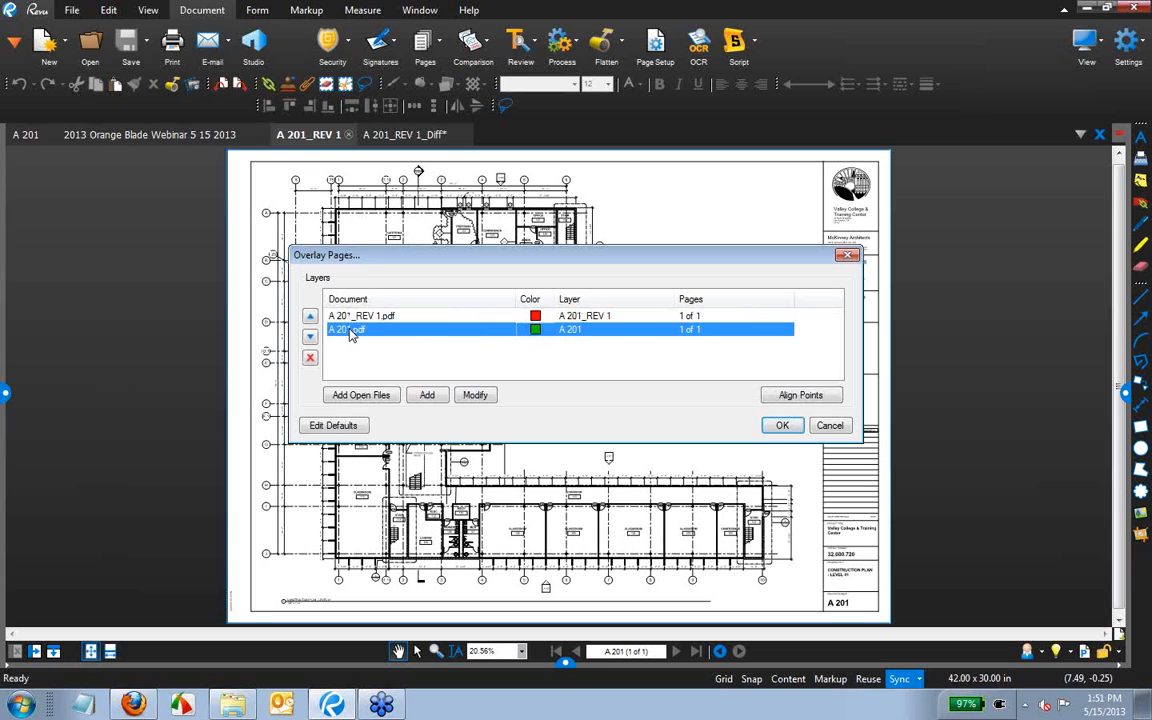
left_click(309, 316)
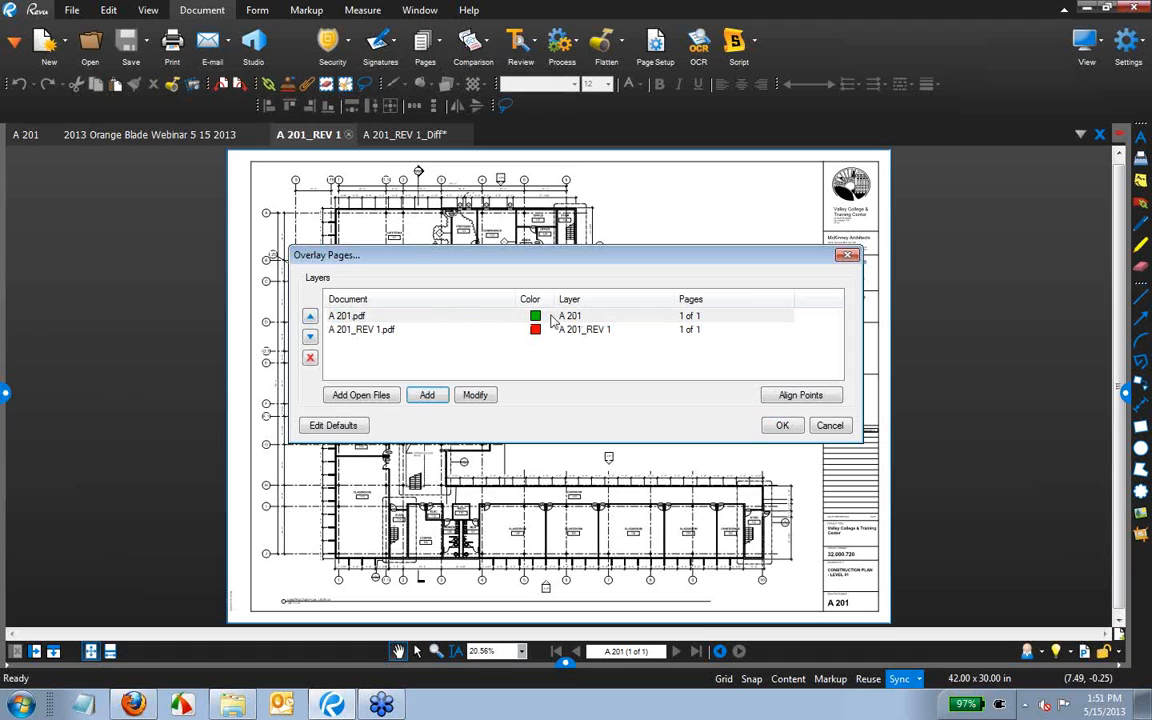
left_click(815, 397)
left_click(783, 426)
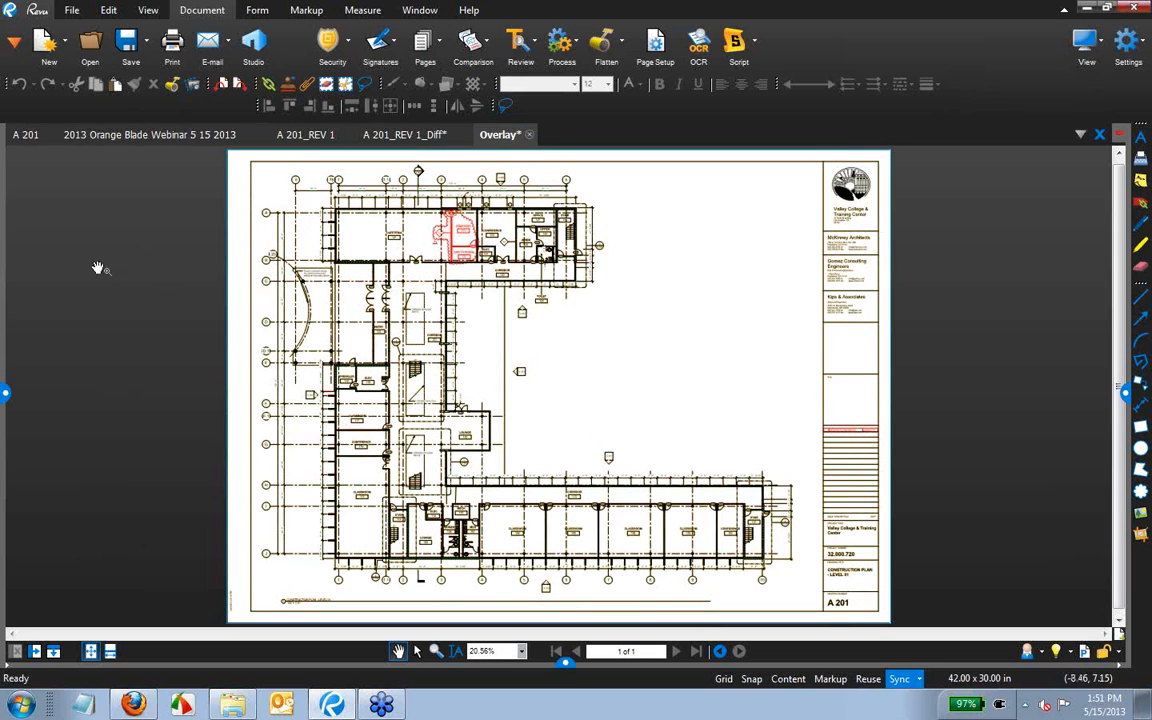
Show the overlay's layer list and switch the A 201_REV 1 and A 201 layers off and on in turn.
left_click(14, 41)
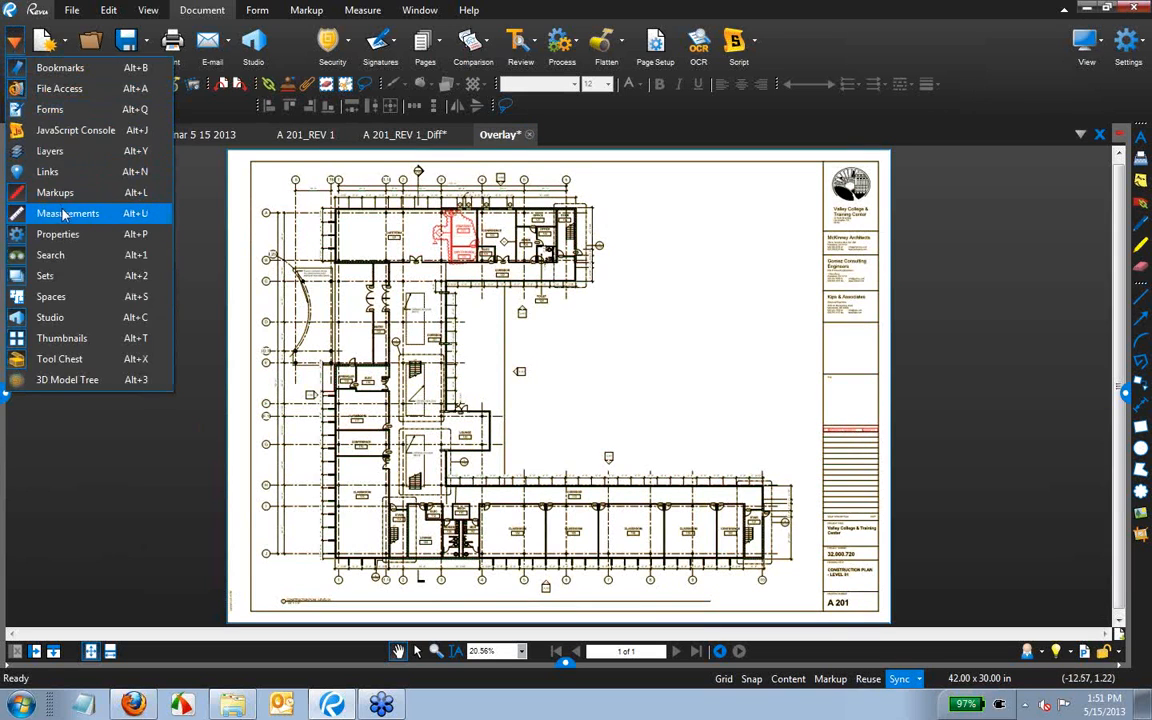
left_click(62, 141)
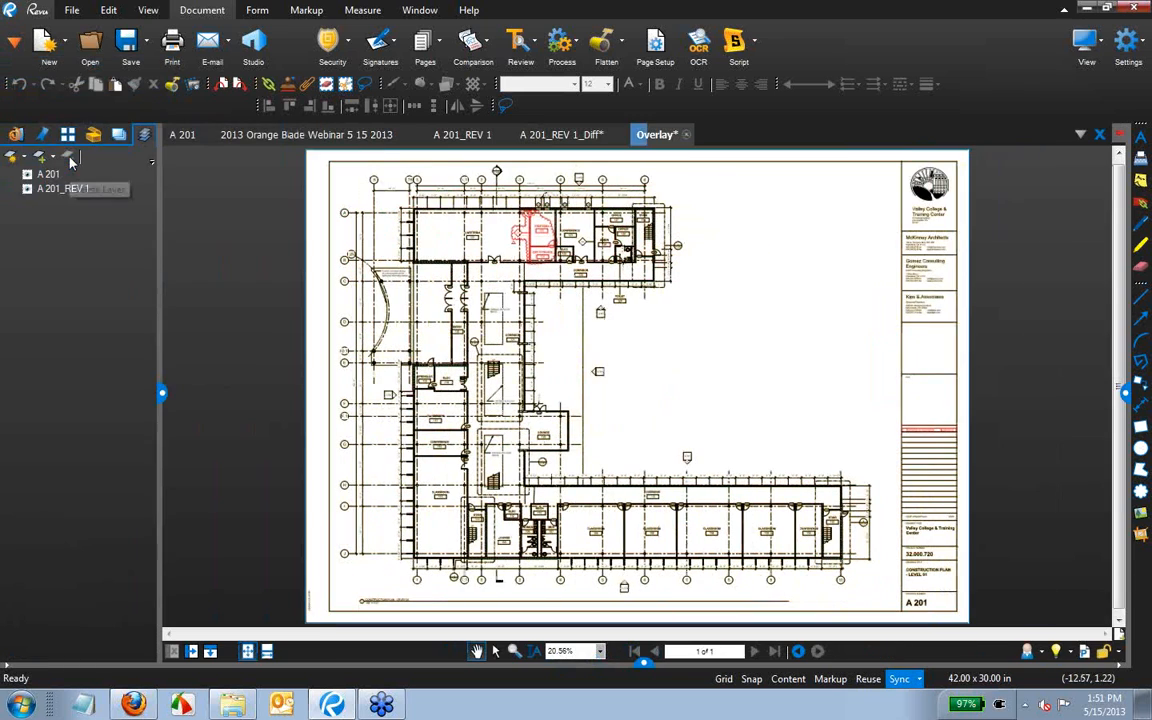
left_click(27, 189)
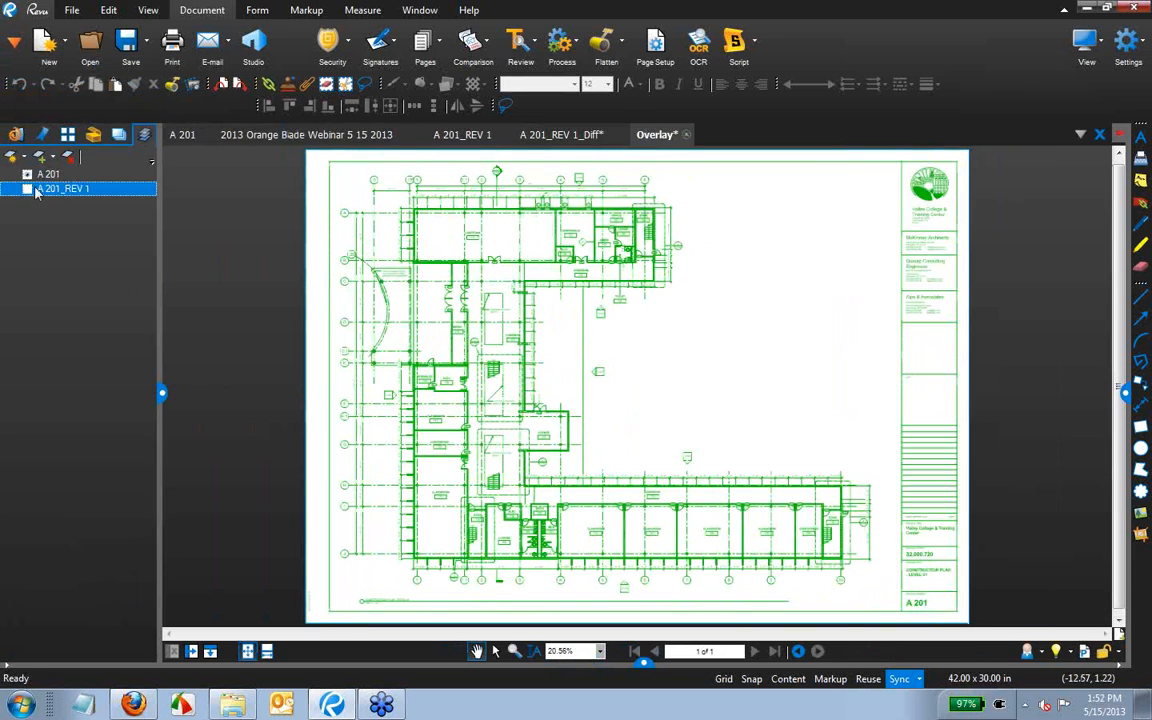
left_click(27, 190)
left_click(27, 174)
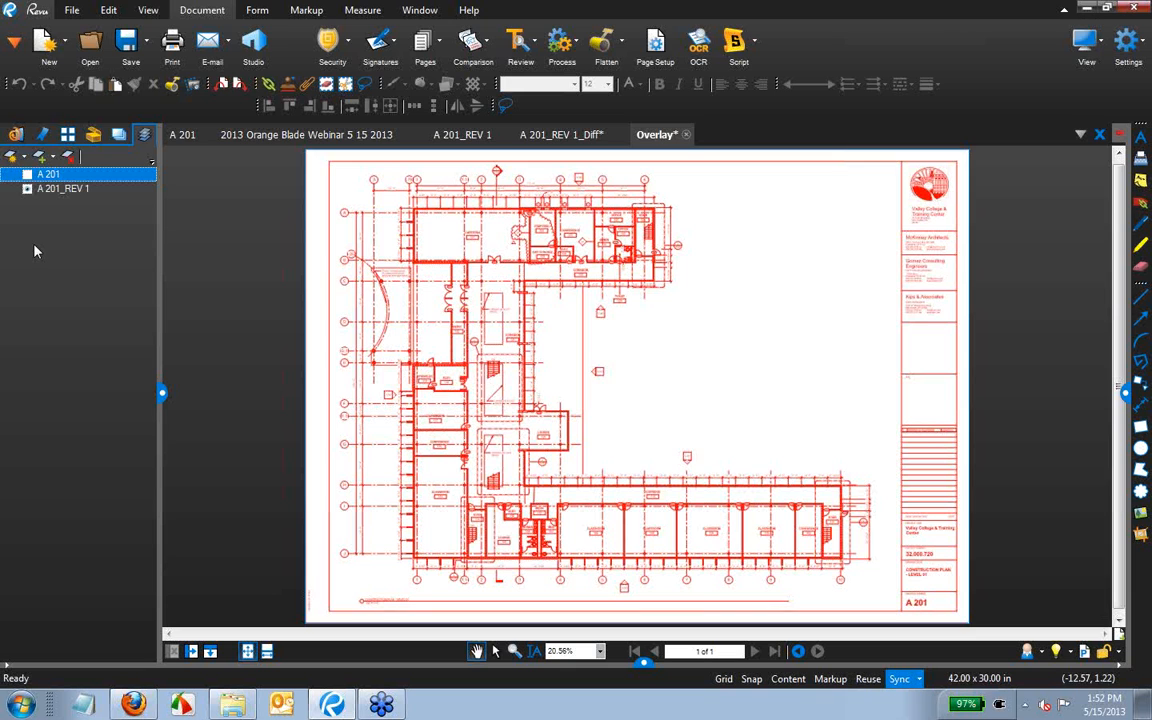
left_click(27, 174)
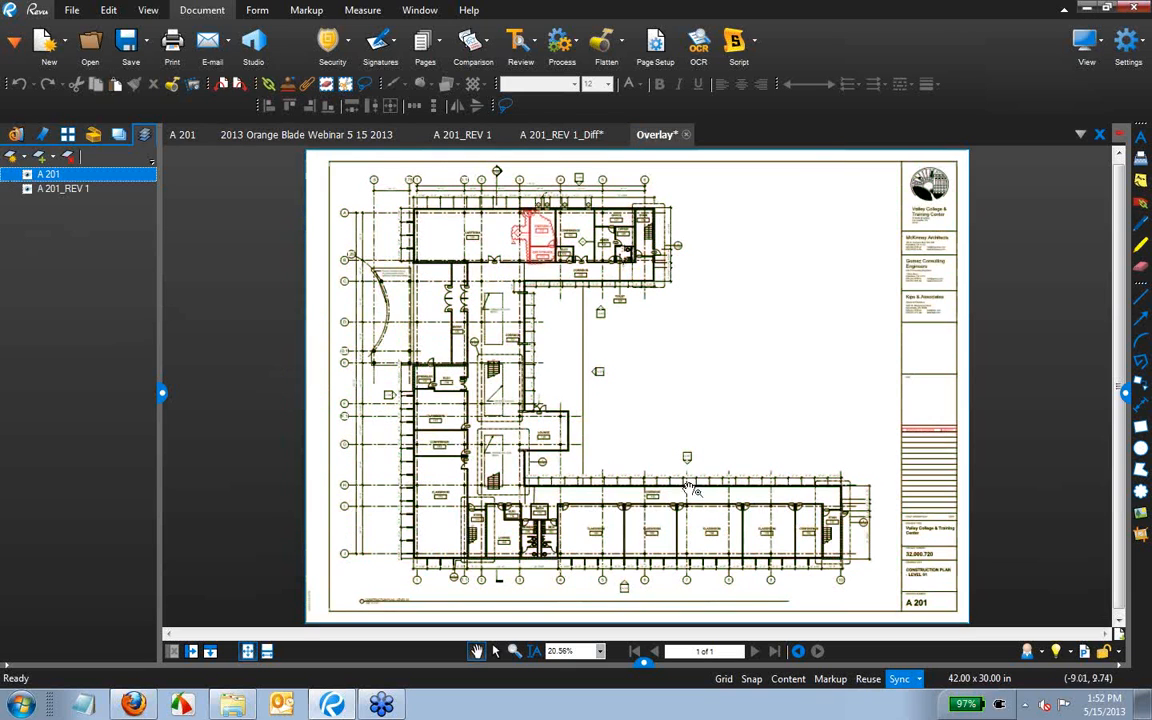
Examine the overlay's color differences from Stair 101 and the classrooms to Prep/Dish 122 and Dry Storage 124, and return to the full page.
scroll(812, 530, "up", 10)
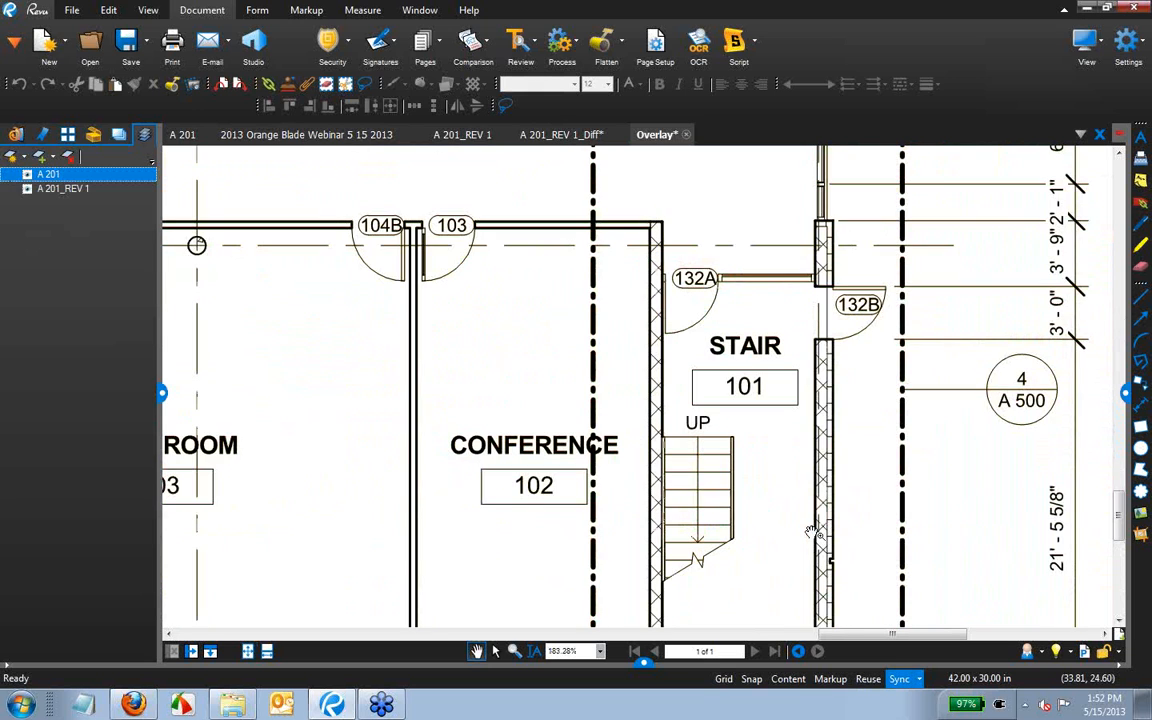
scroll(789, 491, "down", 6)
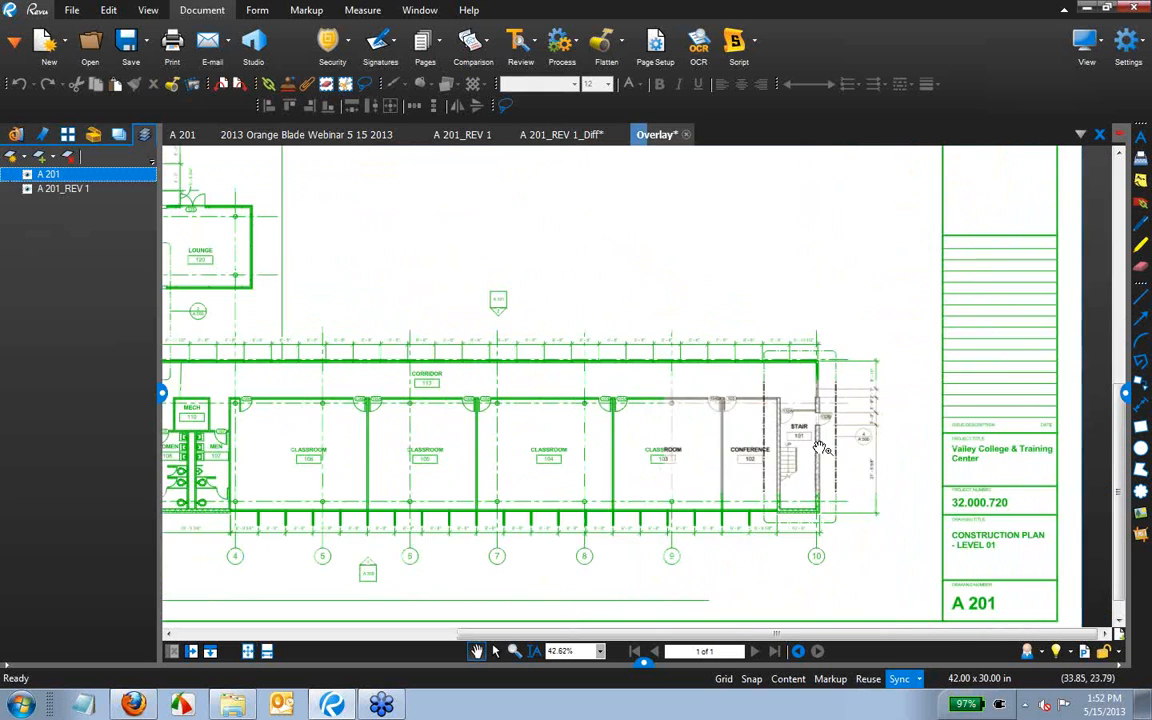
left_click_drag(525, 433, 713, 429)
mouse_move(453, 411)
left_mouse_down()
mouse_move(548, 500)
mouse_move(497, 450)
mouse_move(526, 502)
left_mouse_up()
mouse_move(500, 235)
left_mouse_down()
mouse_move(527, 345)
mouse_move(532, 445)
left_mouse_up()
left_click_drag(535, 328, 525, 393)
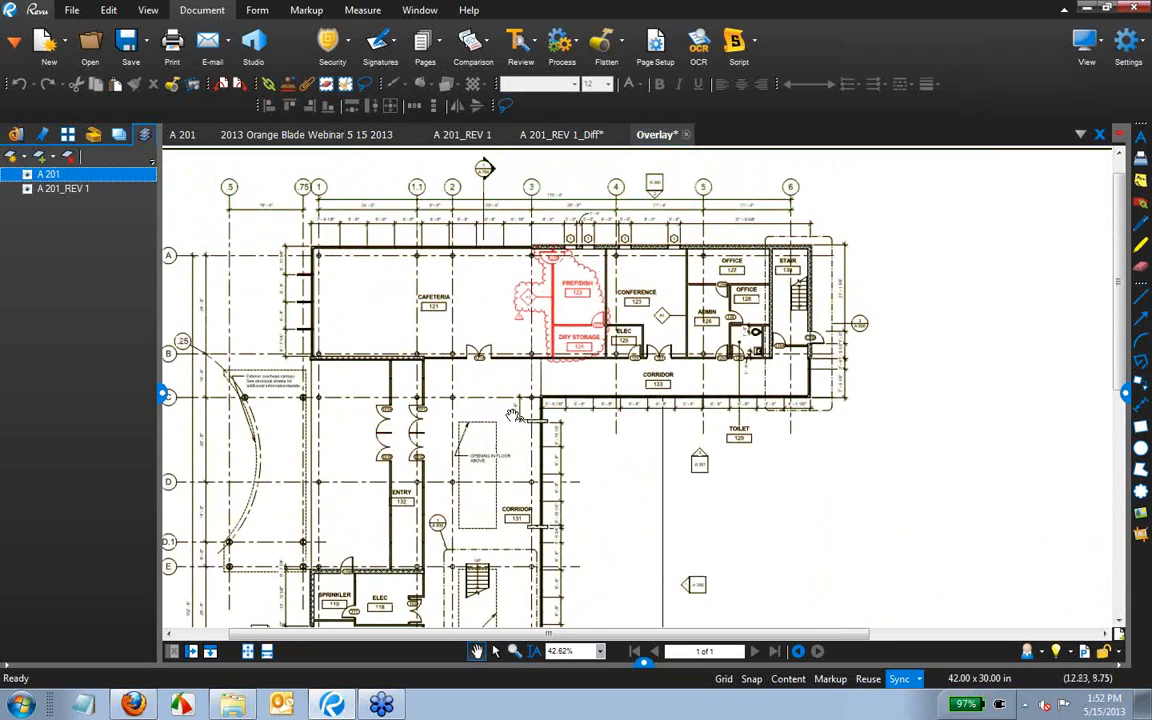
scroll(607, 265, "up", 5)
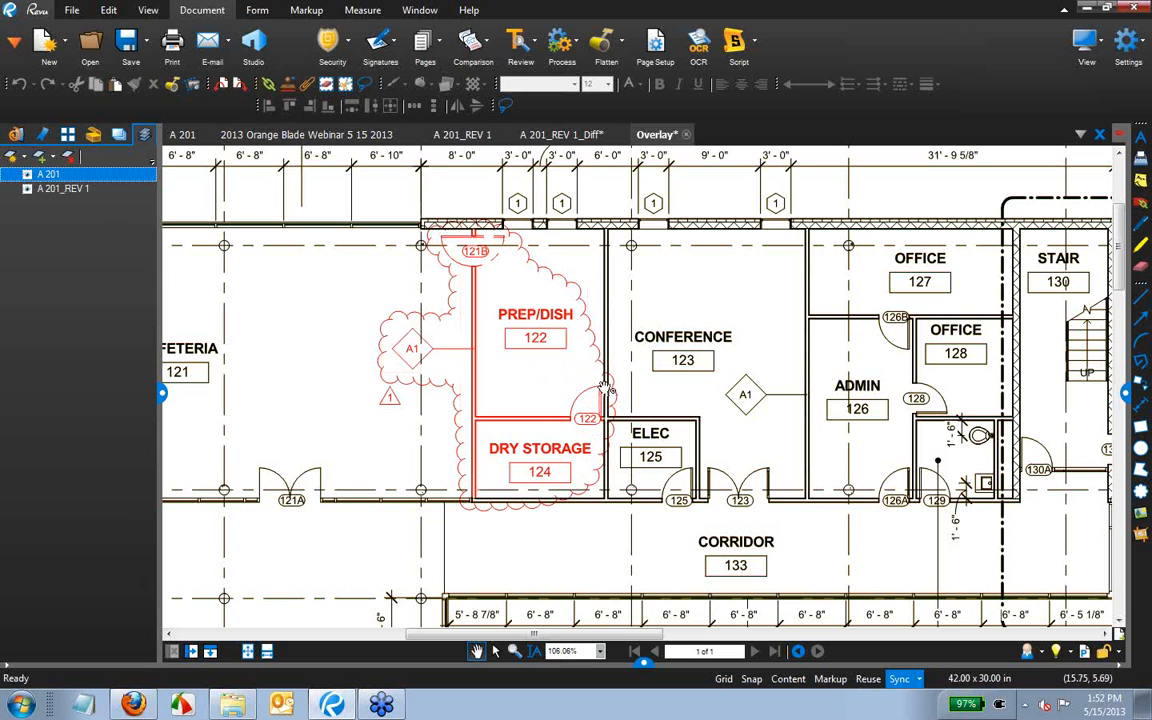
key("ctrl+9")
Close the Overlay and A 201_REV 1_Diff documents without saving their changes.
left_click(686, 134)
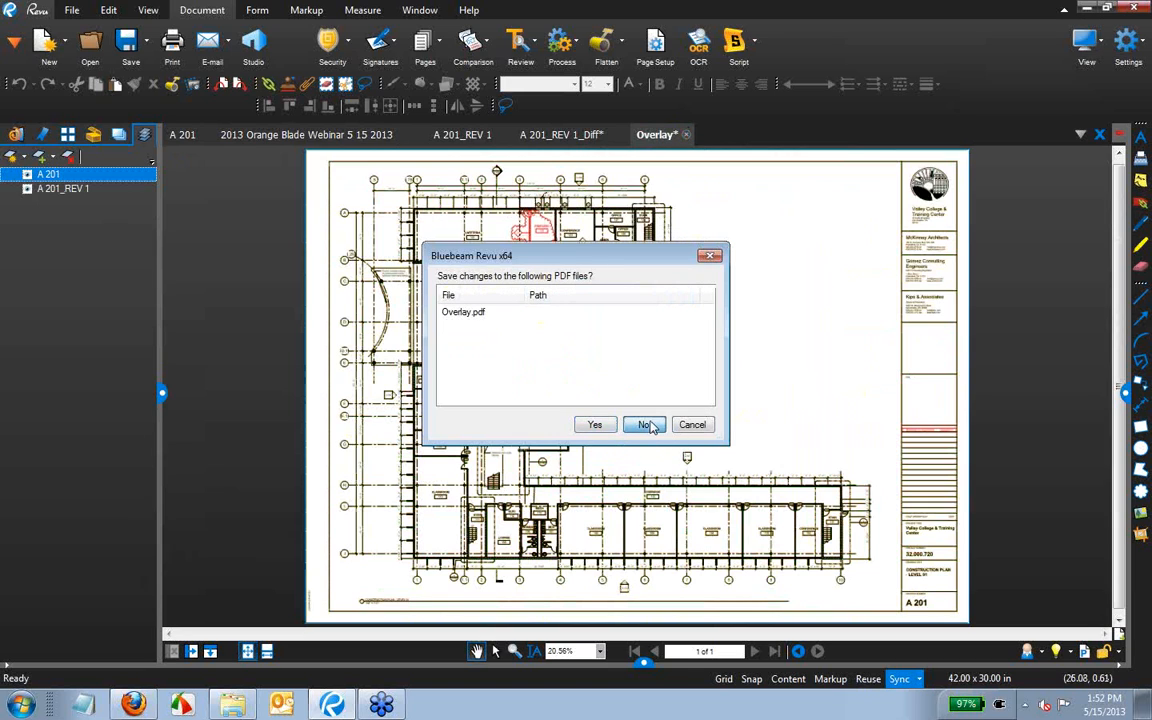
left_click(646, 425)
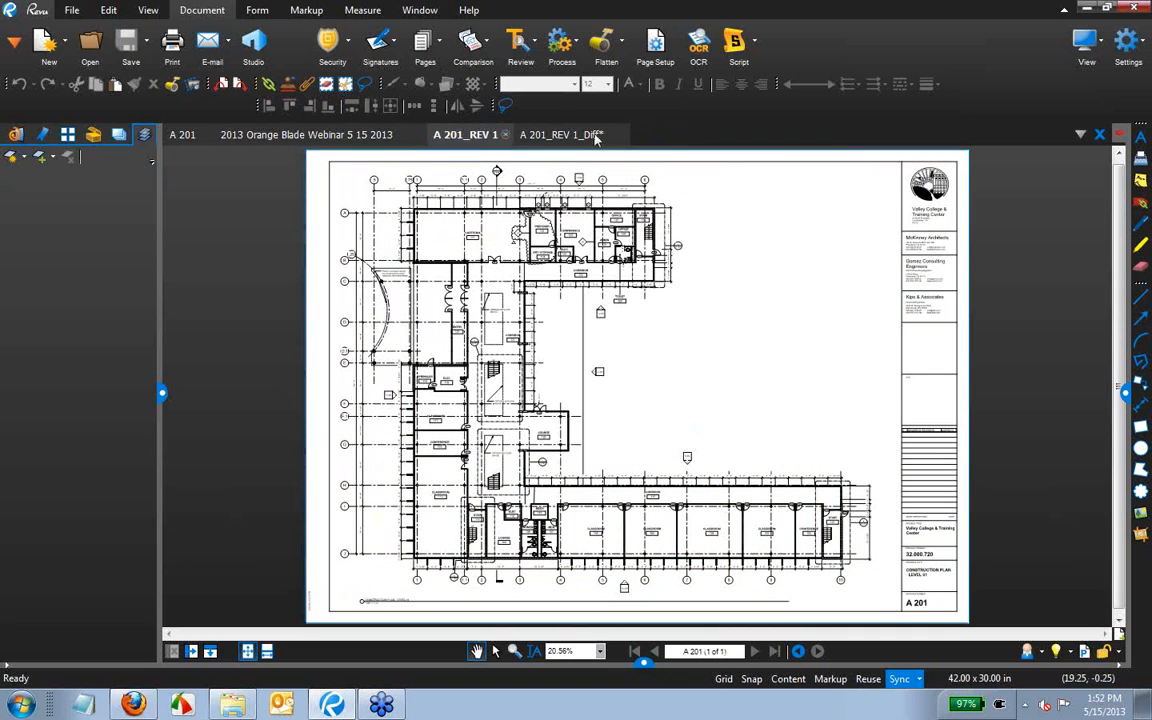
left_click(594, 136)
left_click(622, 134)
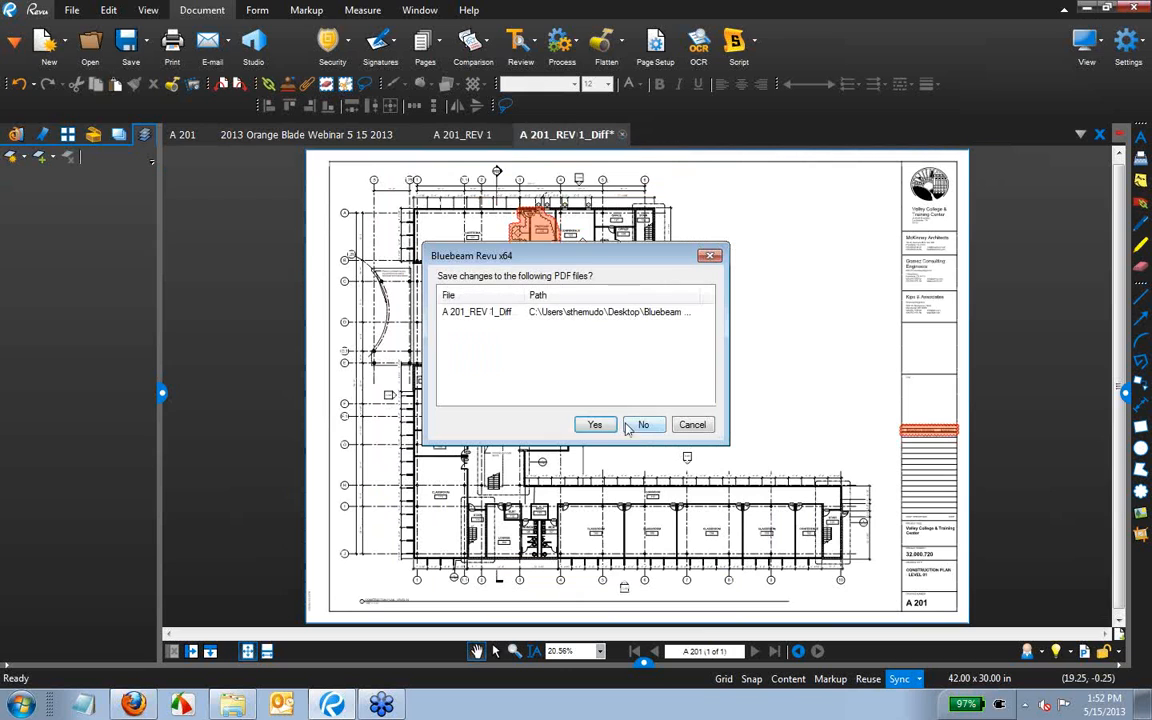
left_click(645, 426)
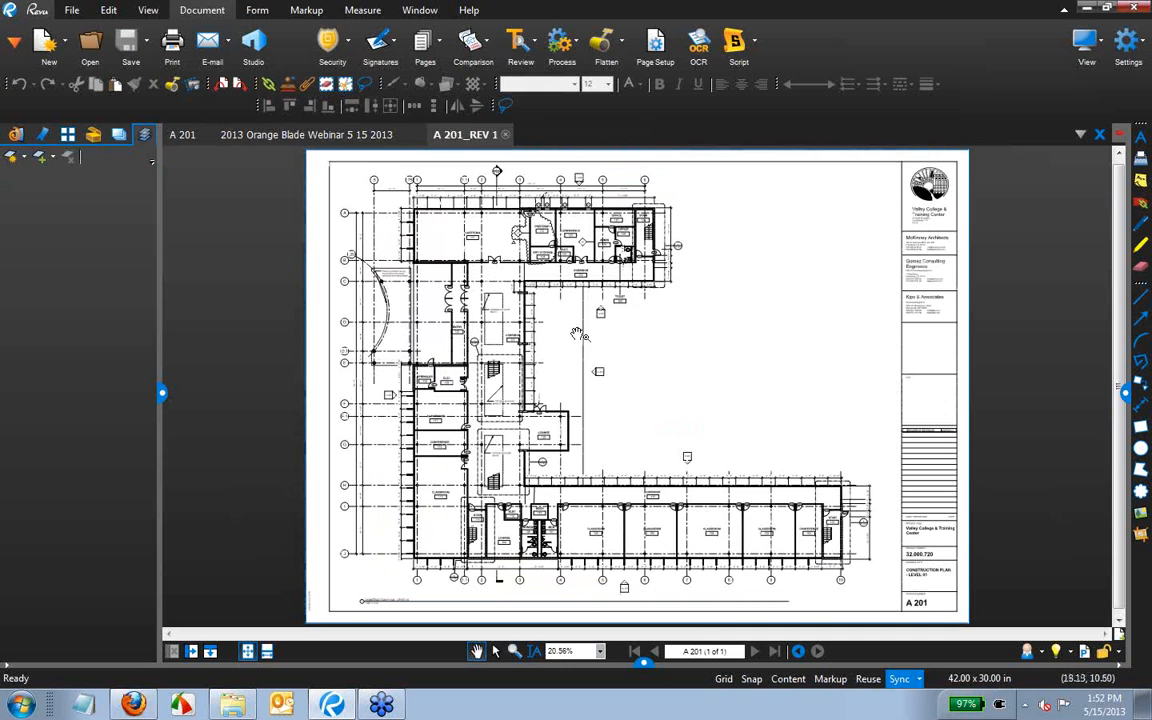
Hide the layer list and enter the Progress Review session listed first under My Sessions in Studio.
left_click(161, 392)
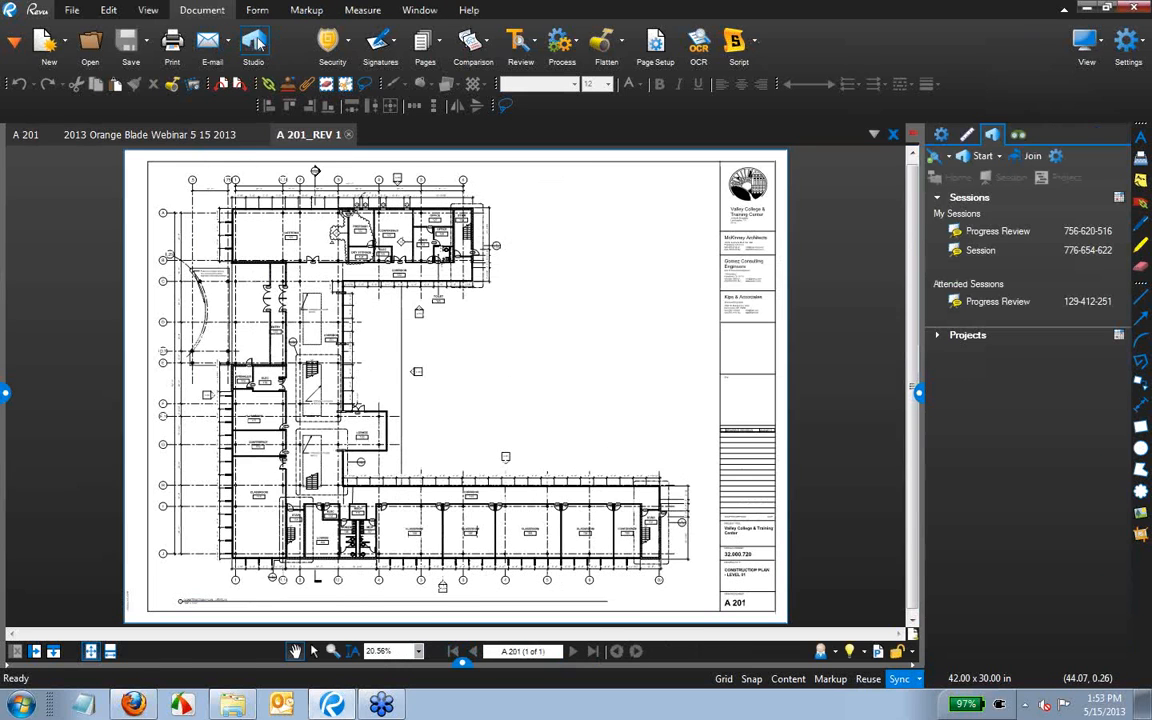
left_click(1008, 232)
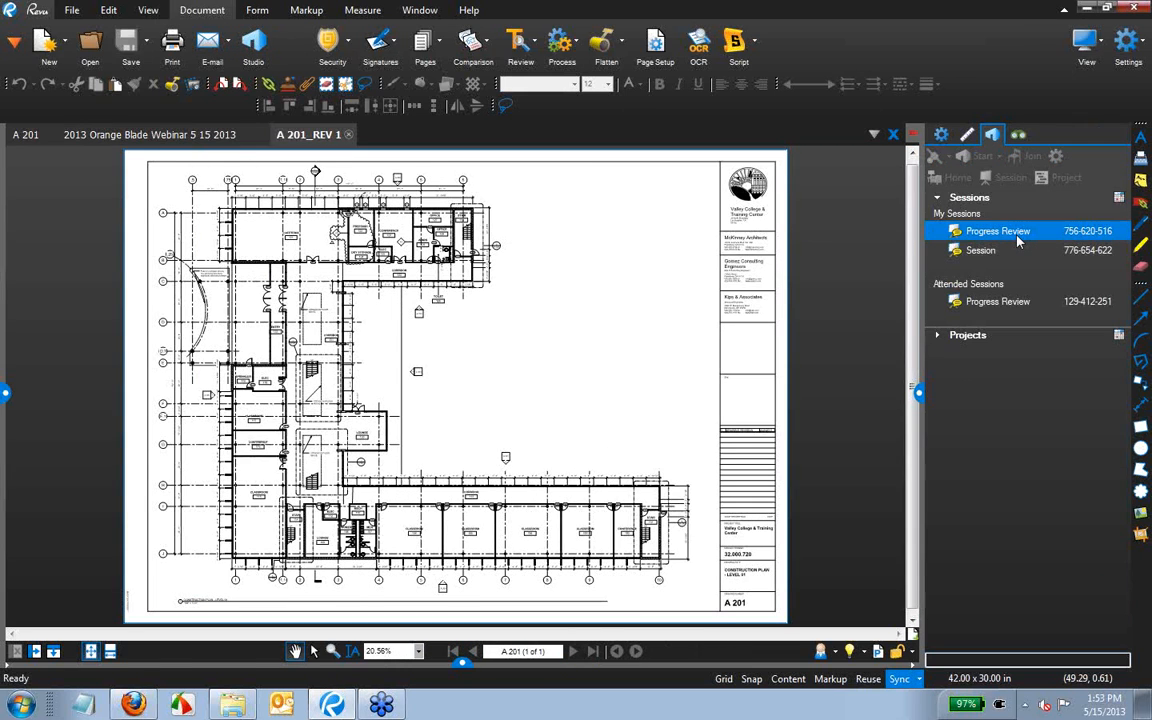
double_click(1018, 240)
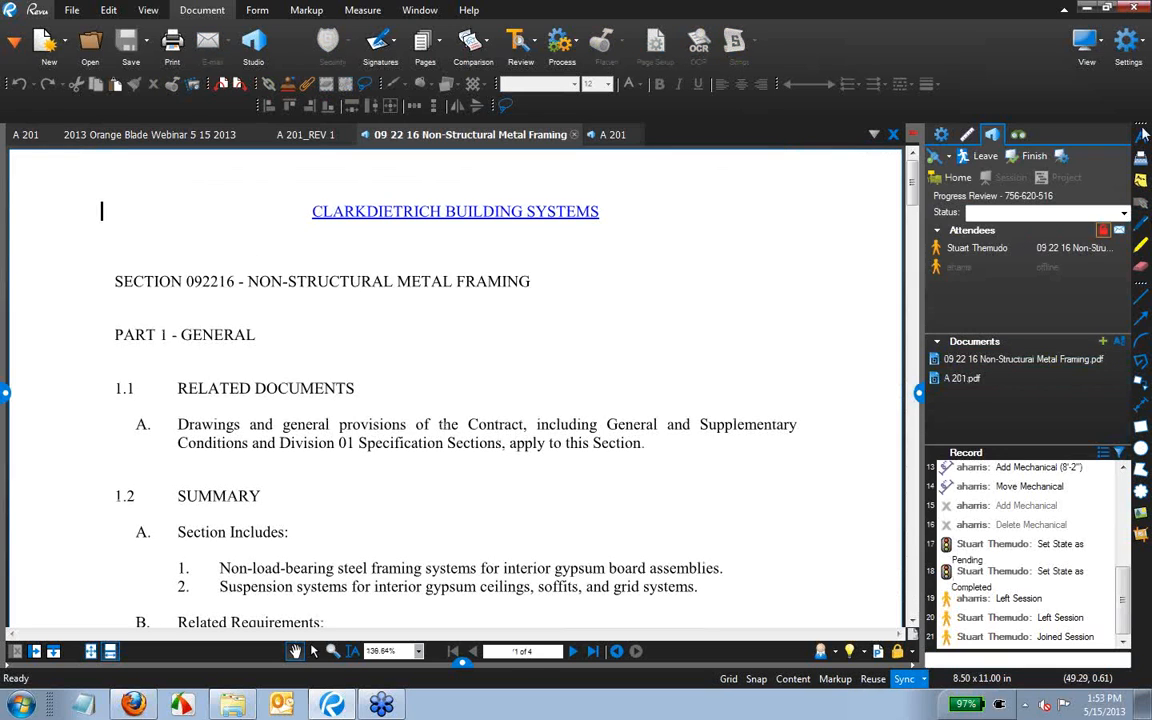
Add the Read only group to the users and groups in the Progress Review session's permission settings.
left_click(1060, 156)
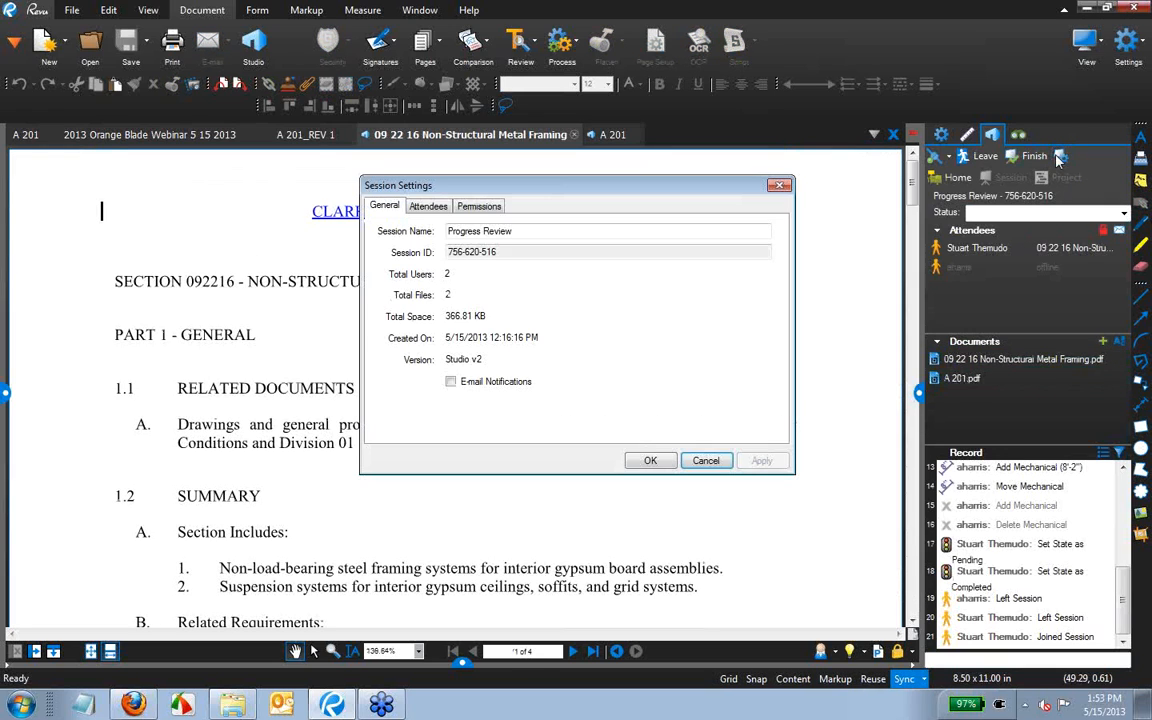
left_click(479, 207)
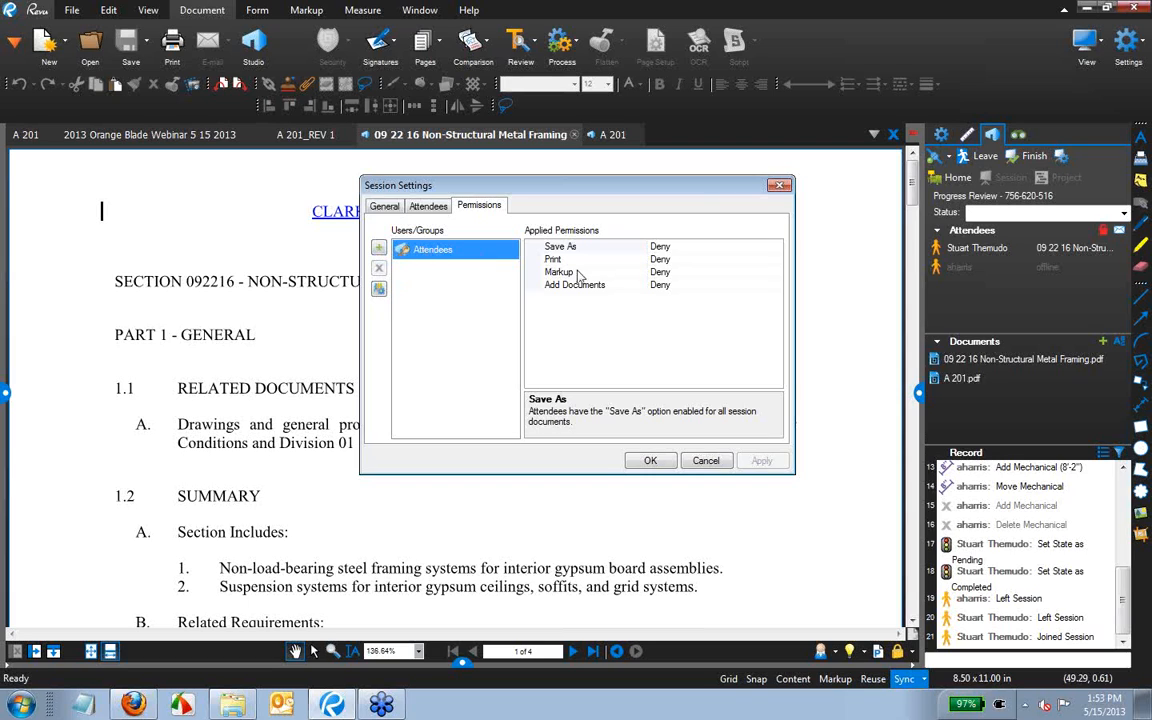
left_click(379, 248)
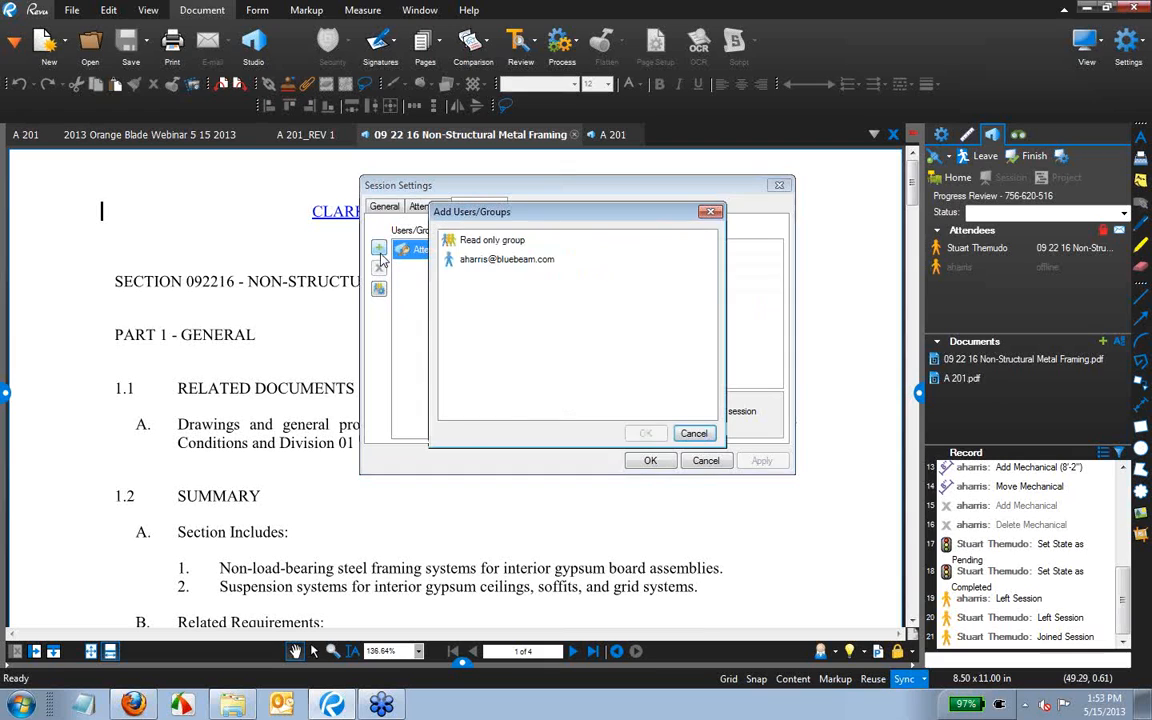
left_click(467, 241)
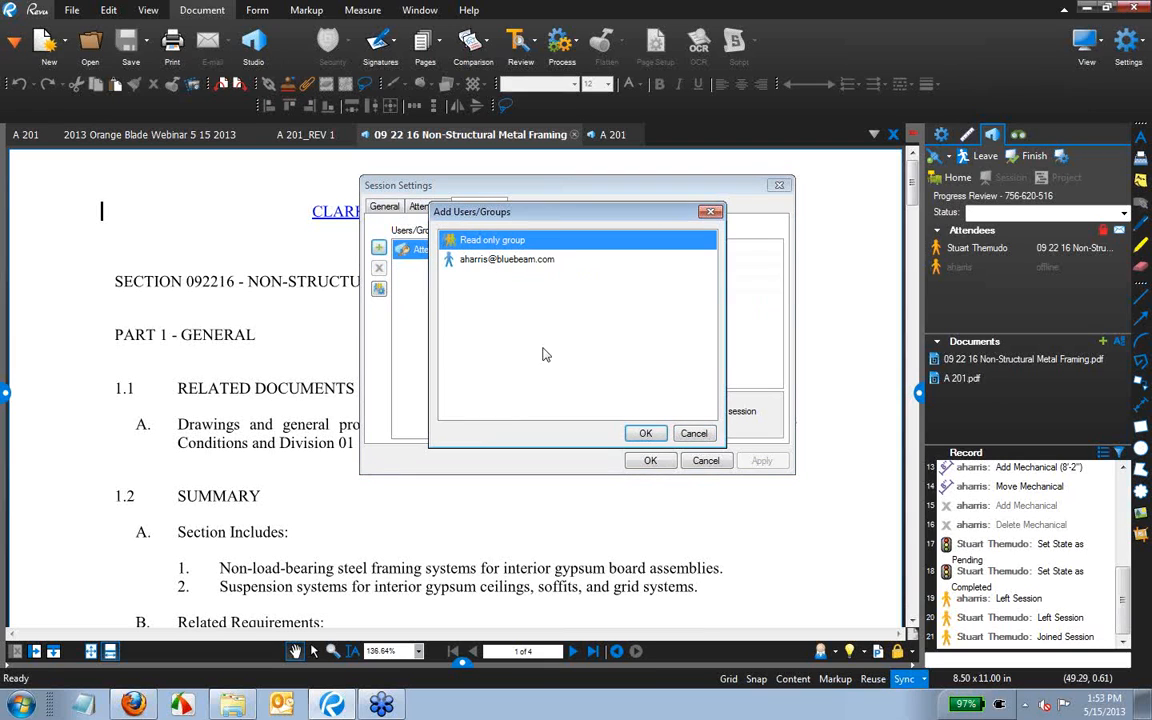
left_click(645, 433)
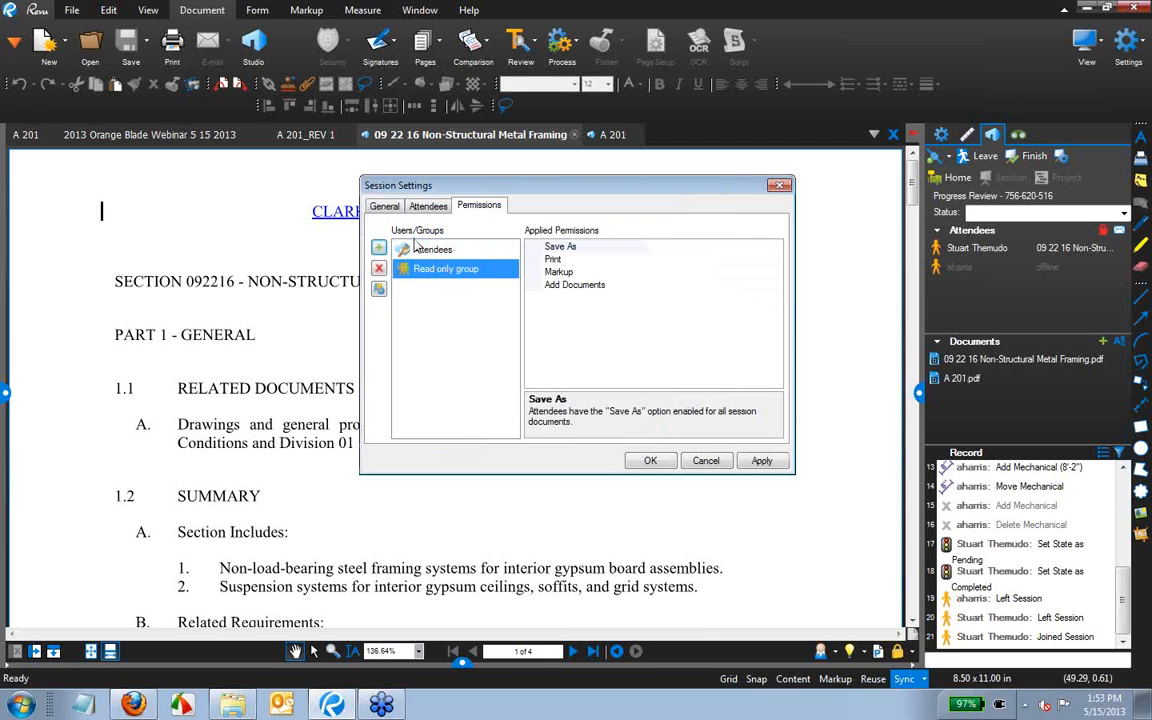
Deny the Read only group the Markup, Print, Save As and Add Documents permissions in the session settings.
left_click(735, 272)
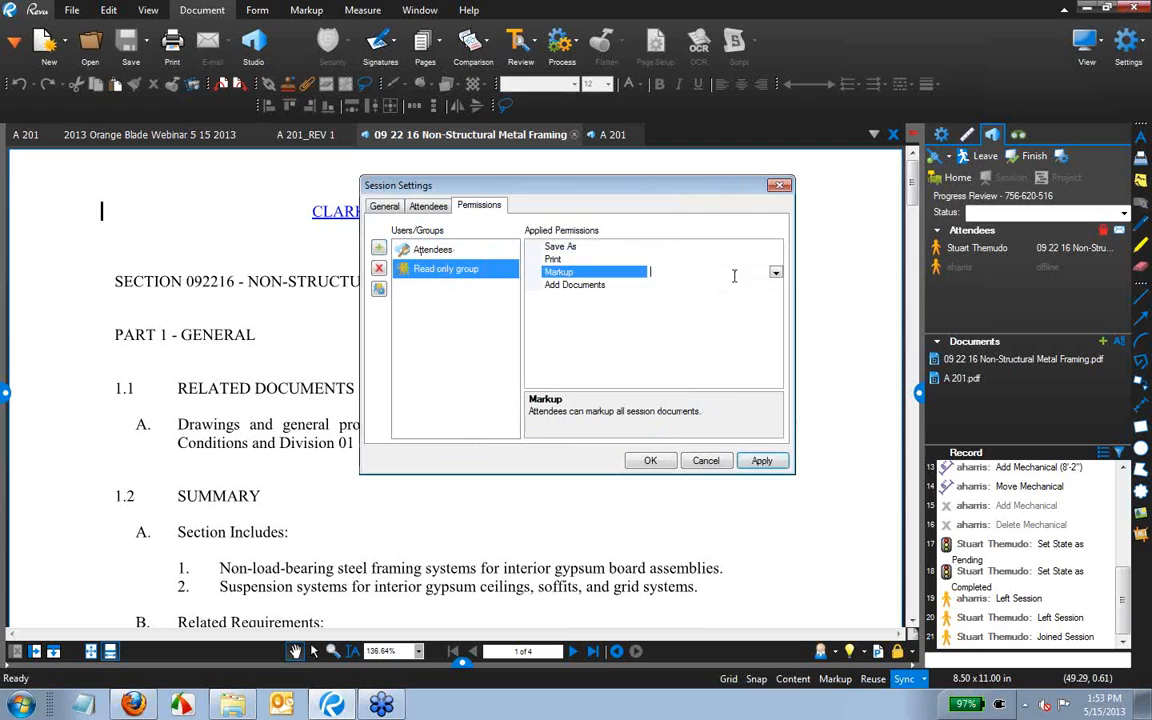
left_click(776, 272)
left_click(690, 307)
left_click(720, 260)
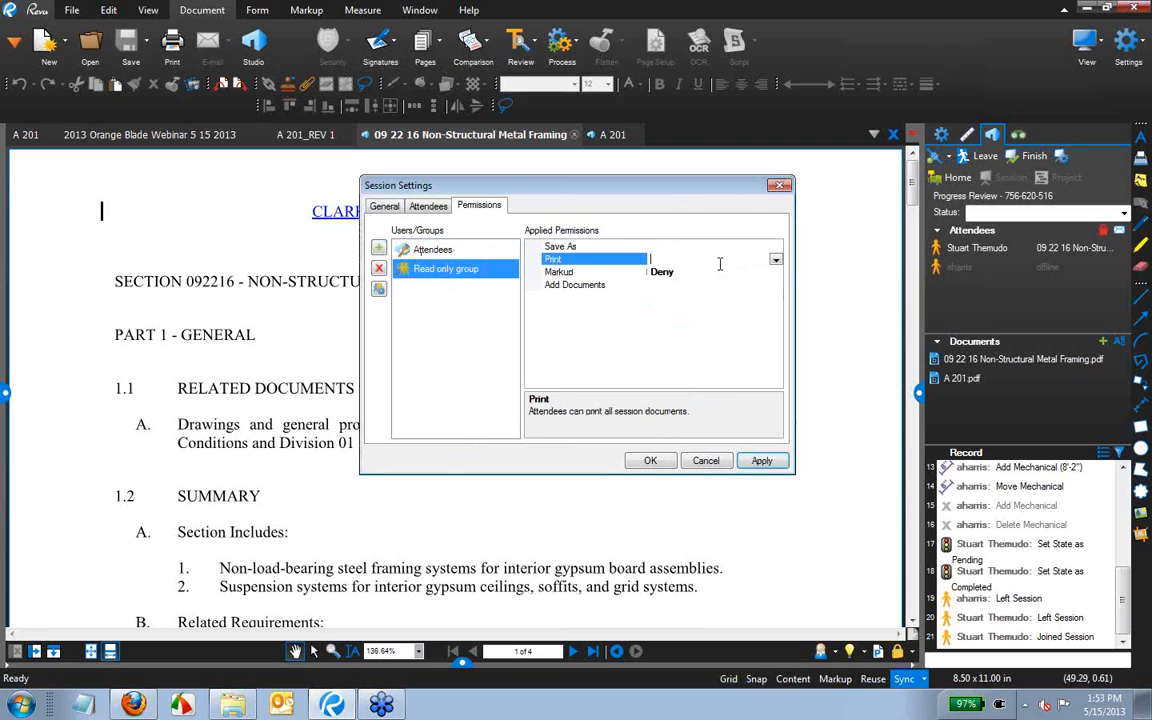
left_click(776, 259)
left_click(686, 284)
left_click(725, 247)
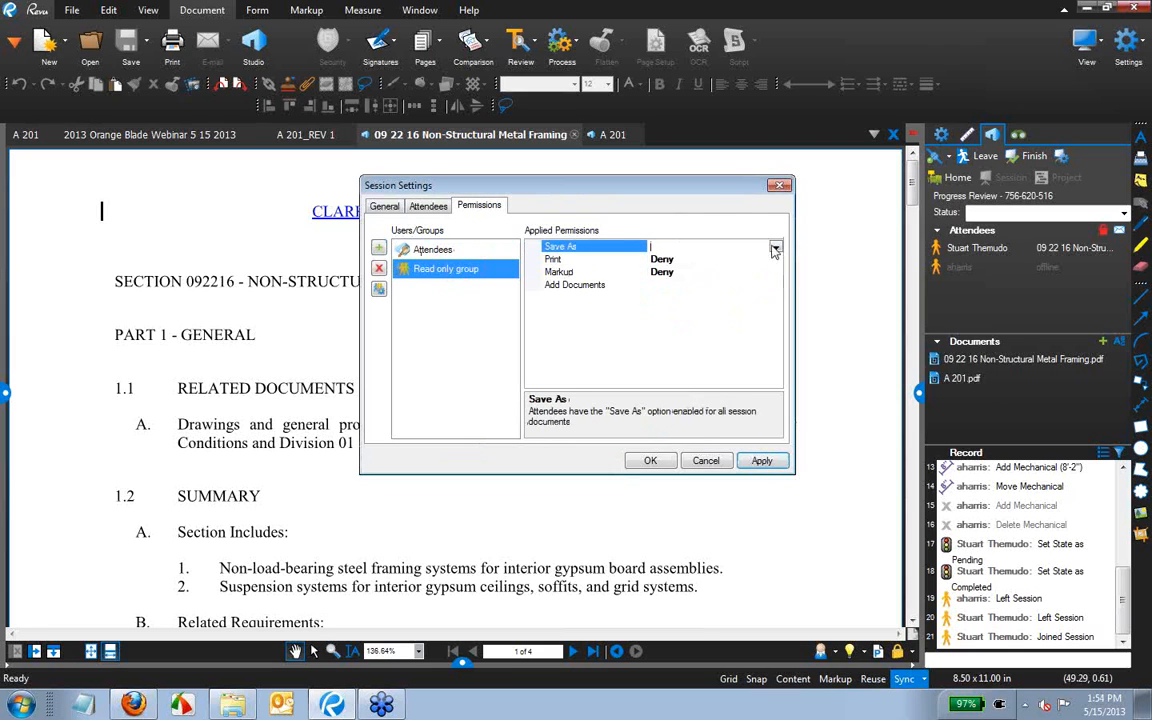
left_click(776, 247)
left_click(676, 269)
left_click(707, 284)
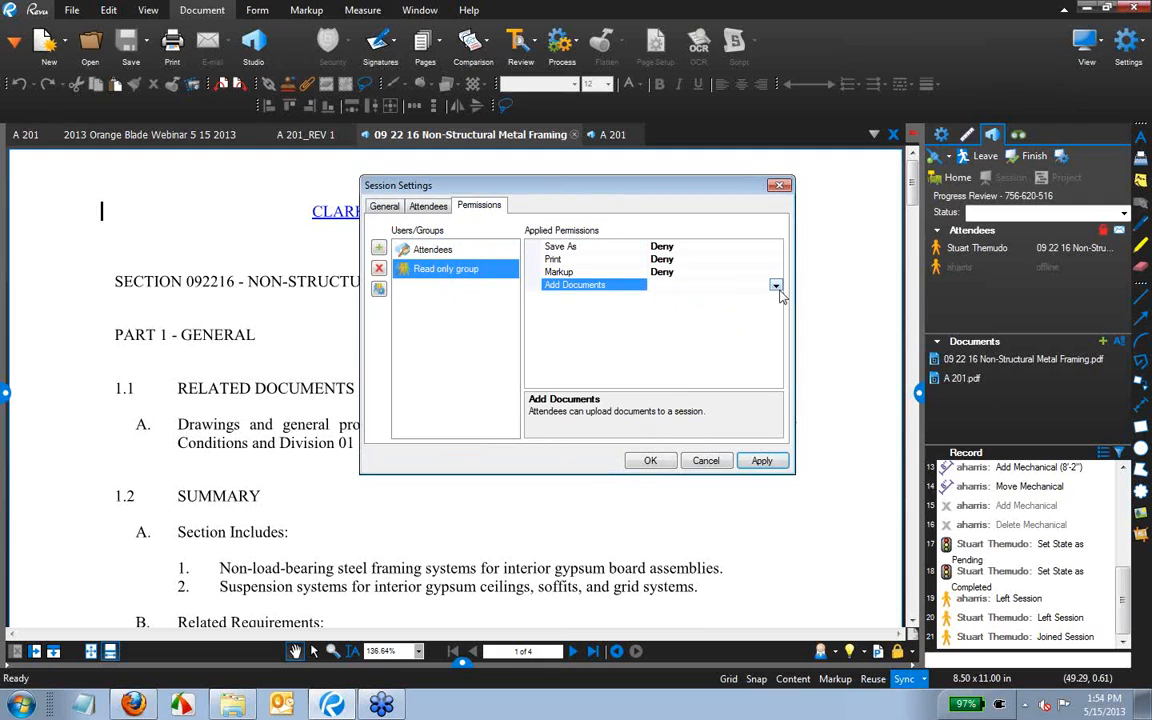
left_click(776, 284)
left_click(708, 318)
Allow the Attendees group to mark up and add documents in the session.
left_click(440, 249)
left_click(722, 272)
left_click(775, 273)
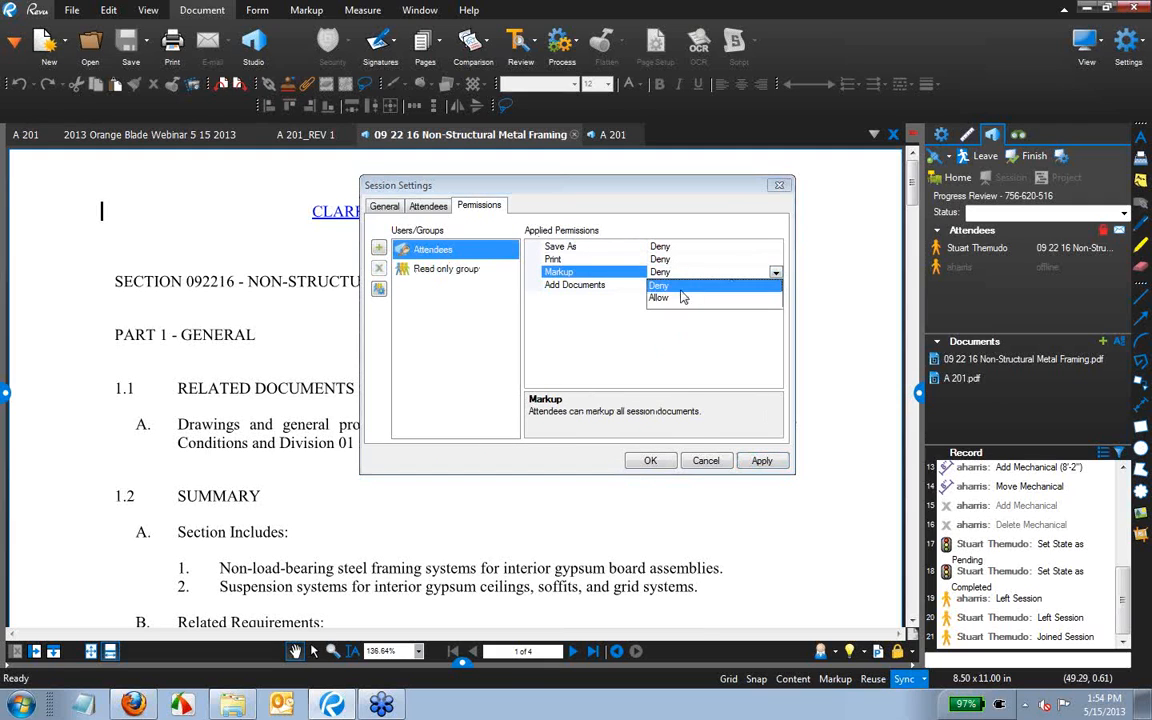
left_click(668, 298)
left_click(759, 283)
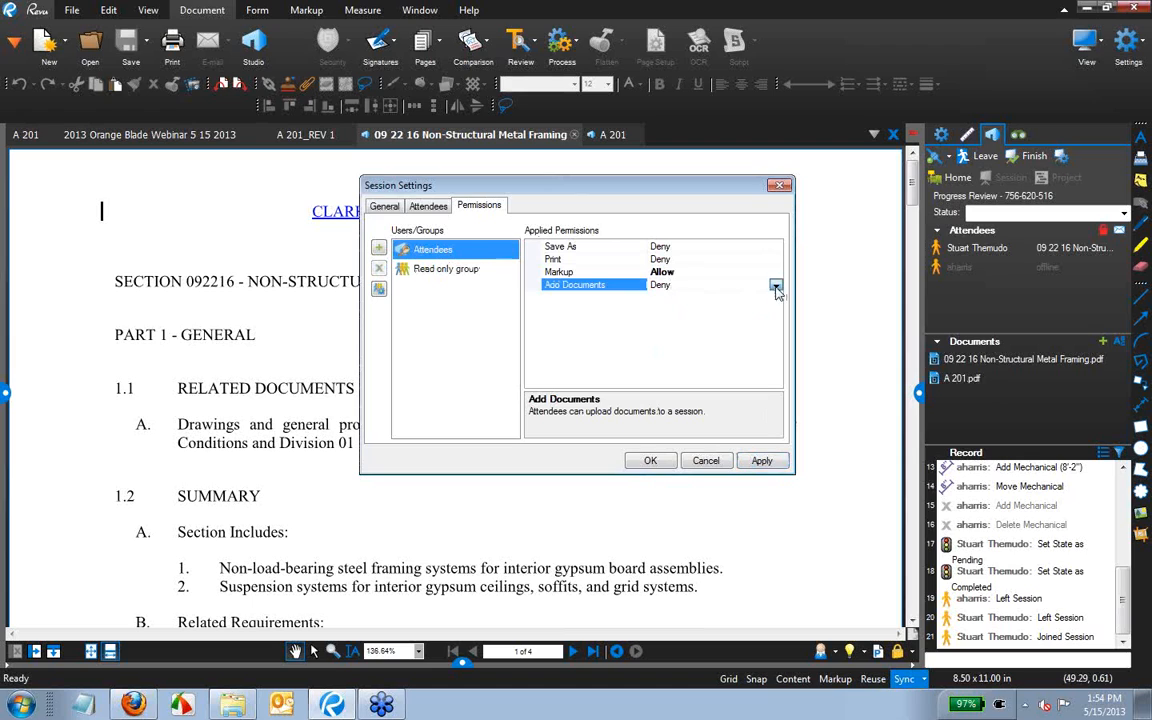
left_click(776, 284)
left_click(695, 318)
Review the permissions of the Read only and Attendees groups and close the session settings without applying the changes.
left_click(430, 270)
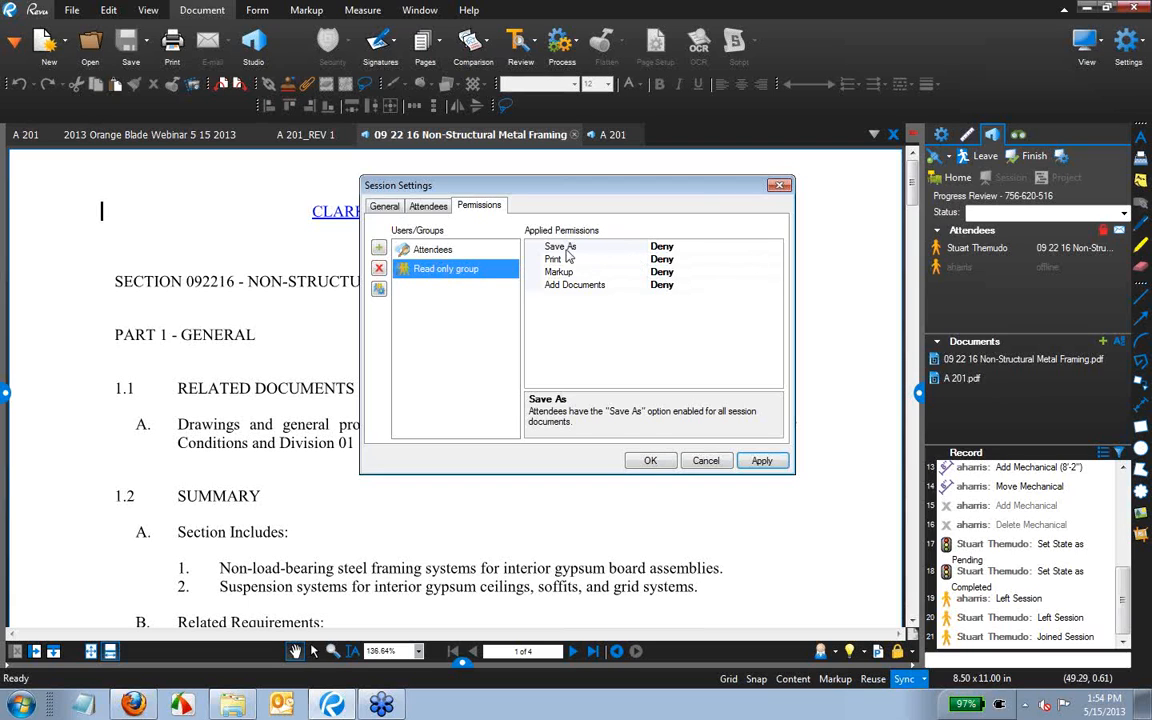
left_click(433, 251)
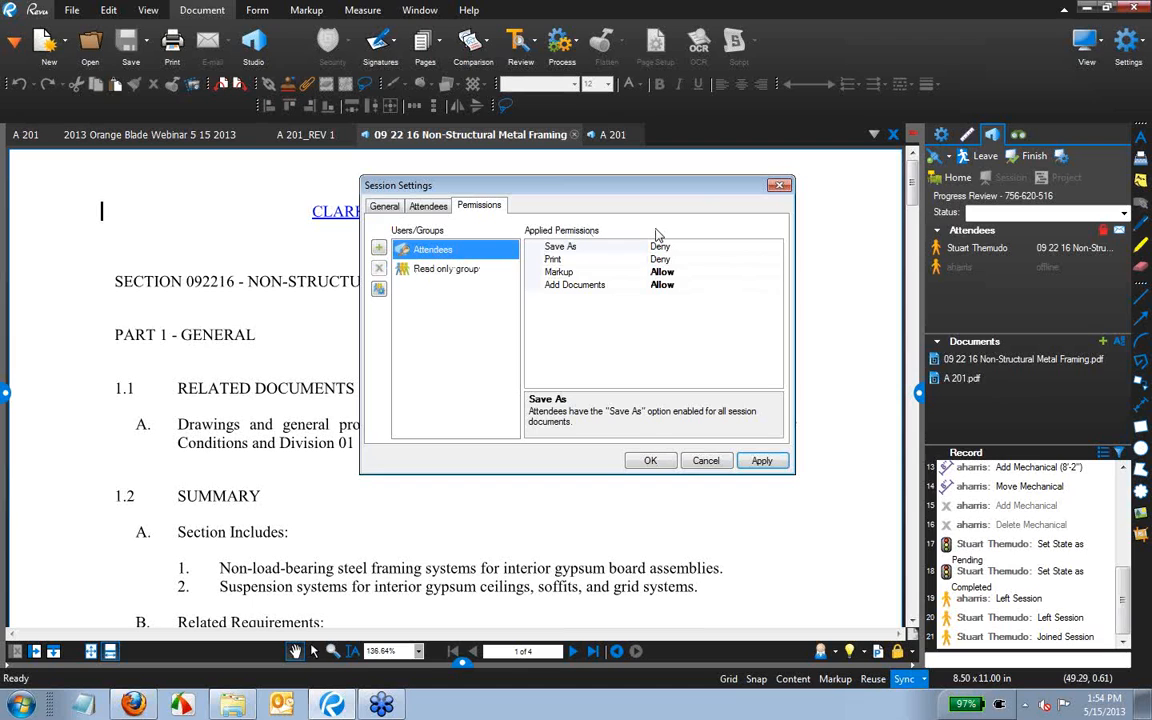
left_click(781, 186)
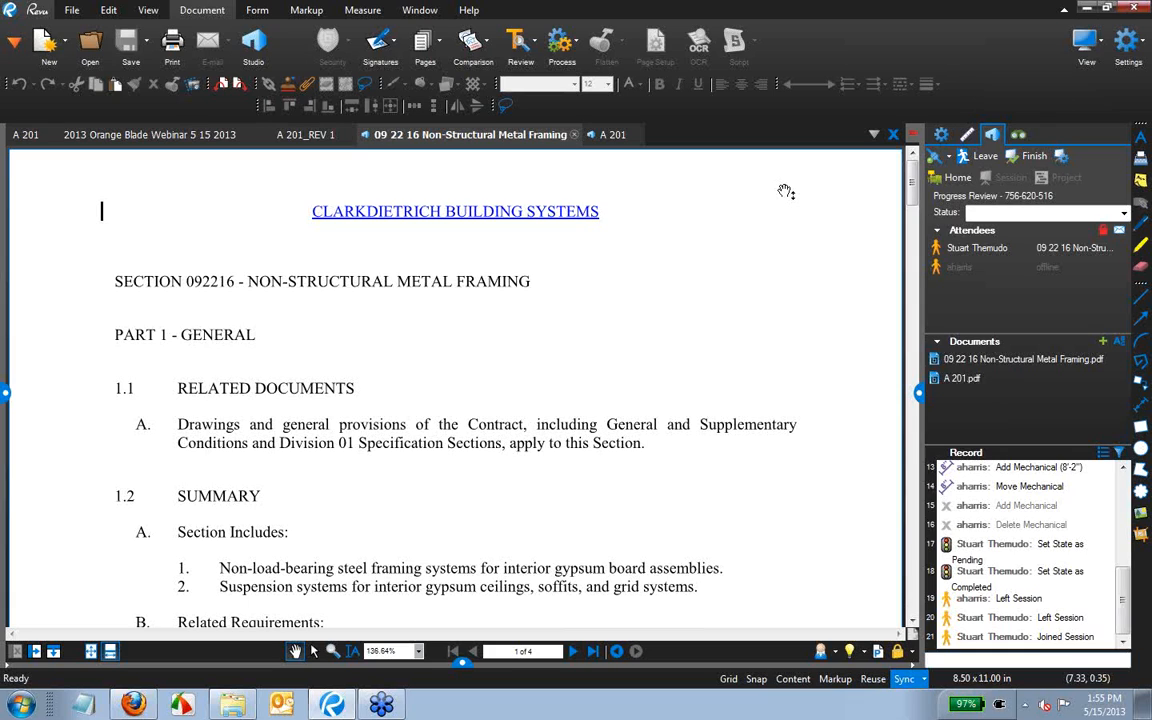
View the Attendees permissions in the session settings once more and leave the Progress Review session.
left_click(1062, 157)
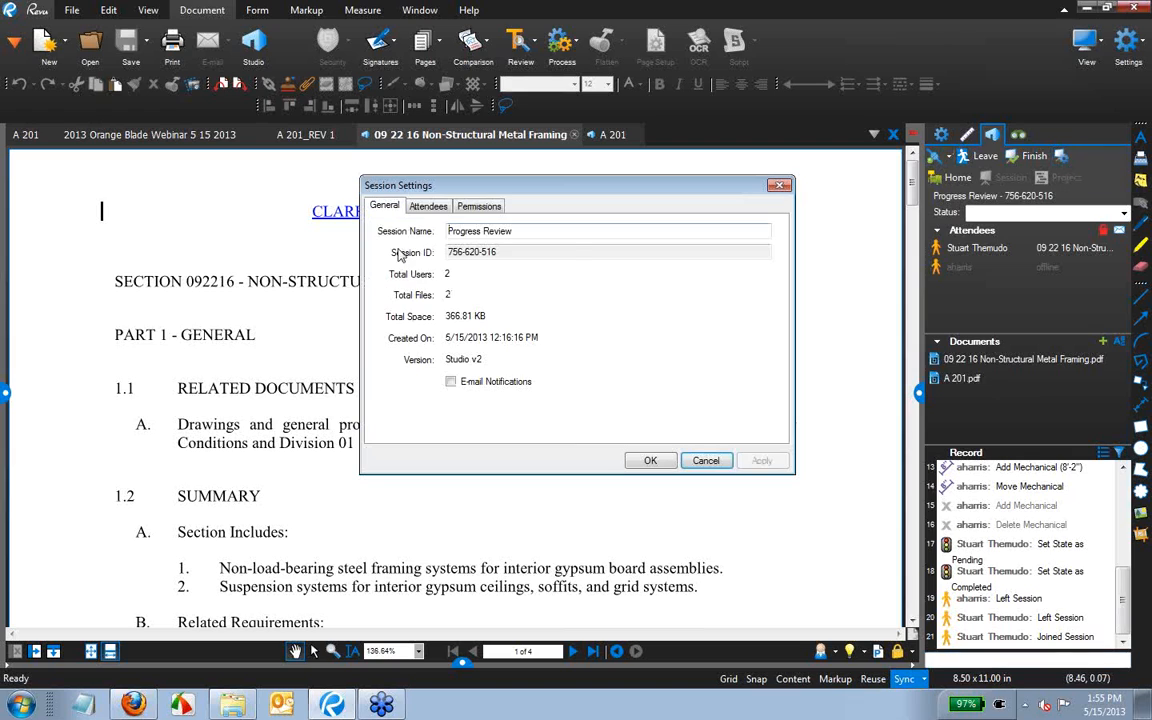
left_click(472, 205)
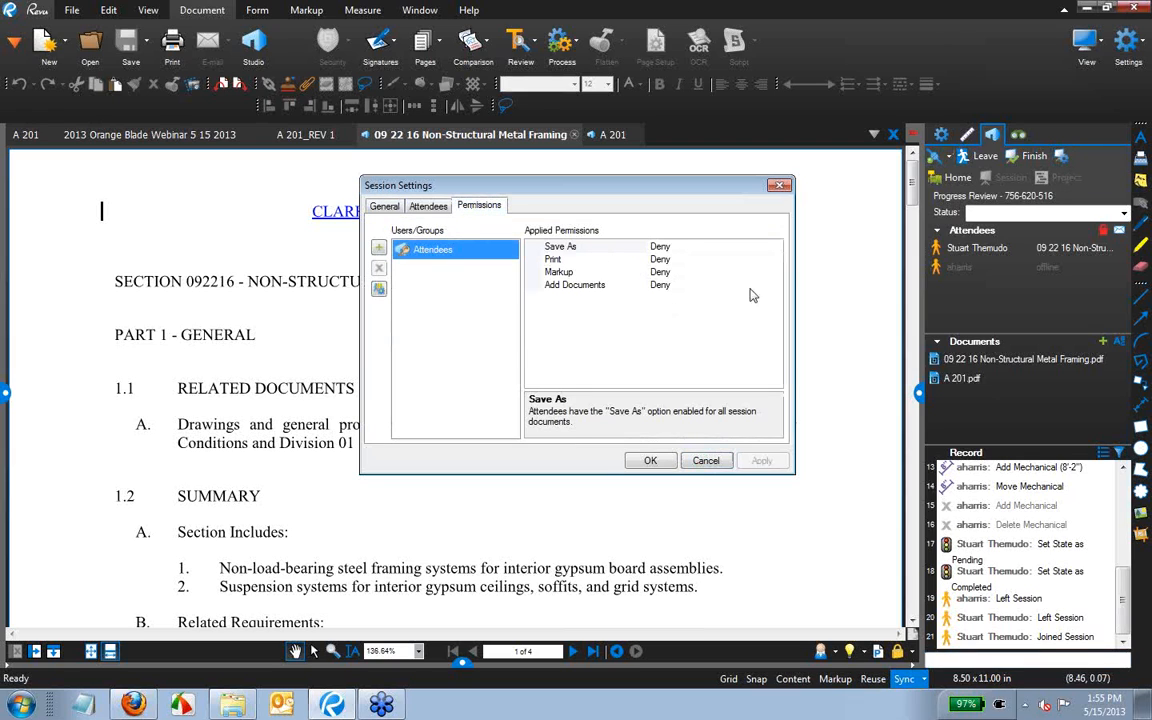
left_click(779, 185)
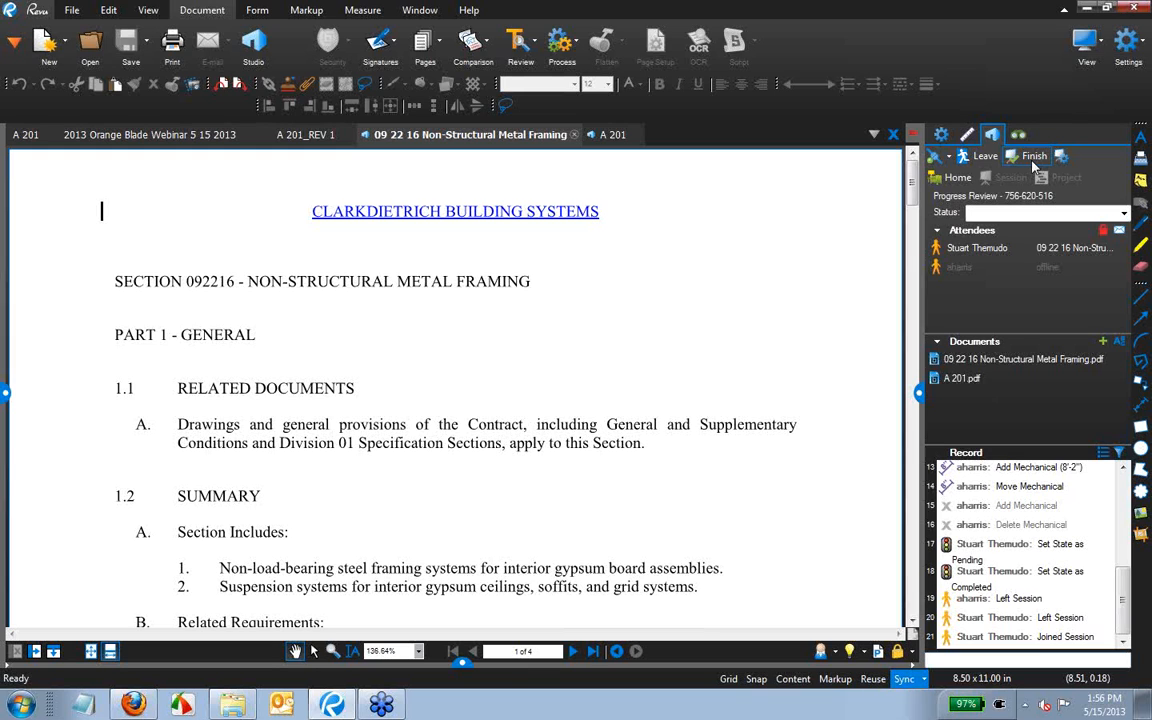
left_click(978, 160)
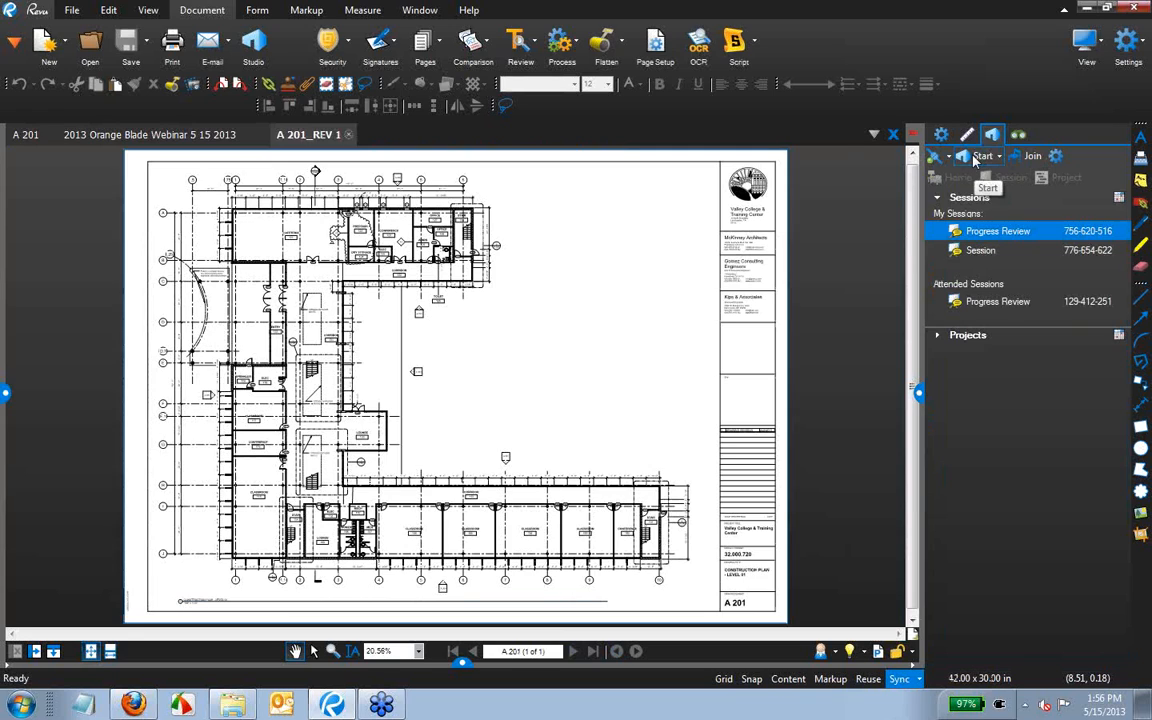
Look at the batch Compare Documents setup with its Set A and Set B file lists, and cancel it.
left_click(72, 10)
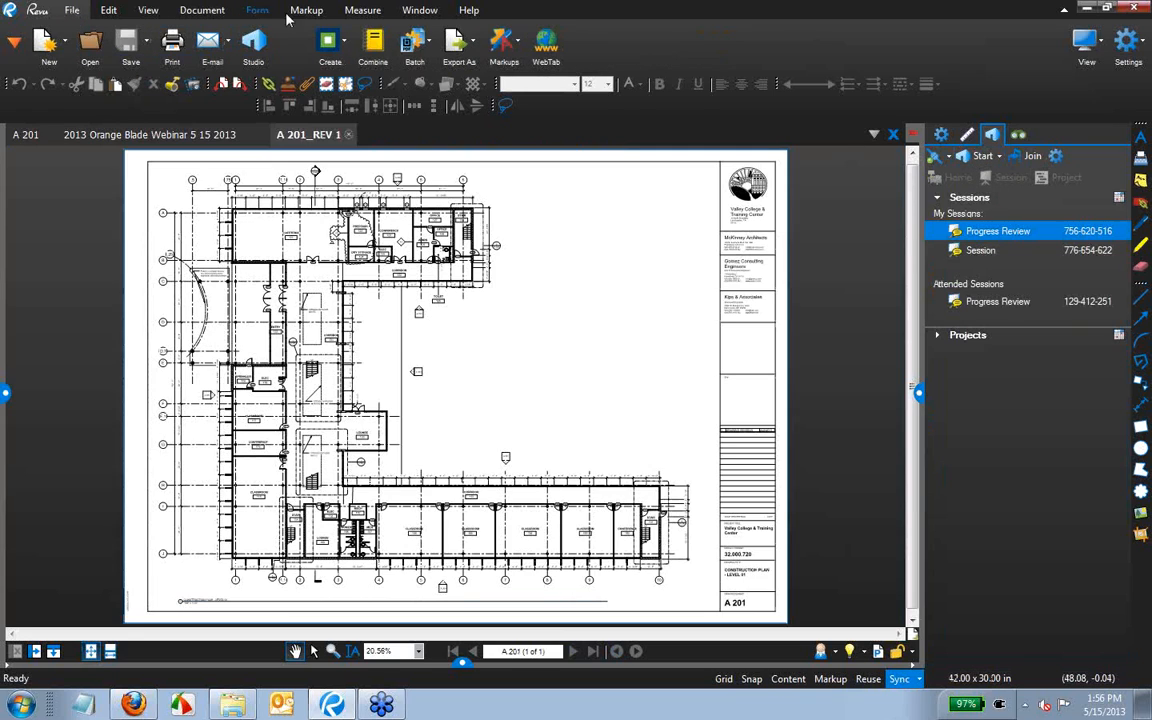
left_click(414, 42)
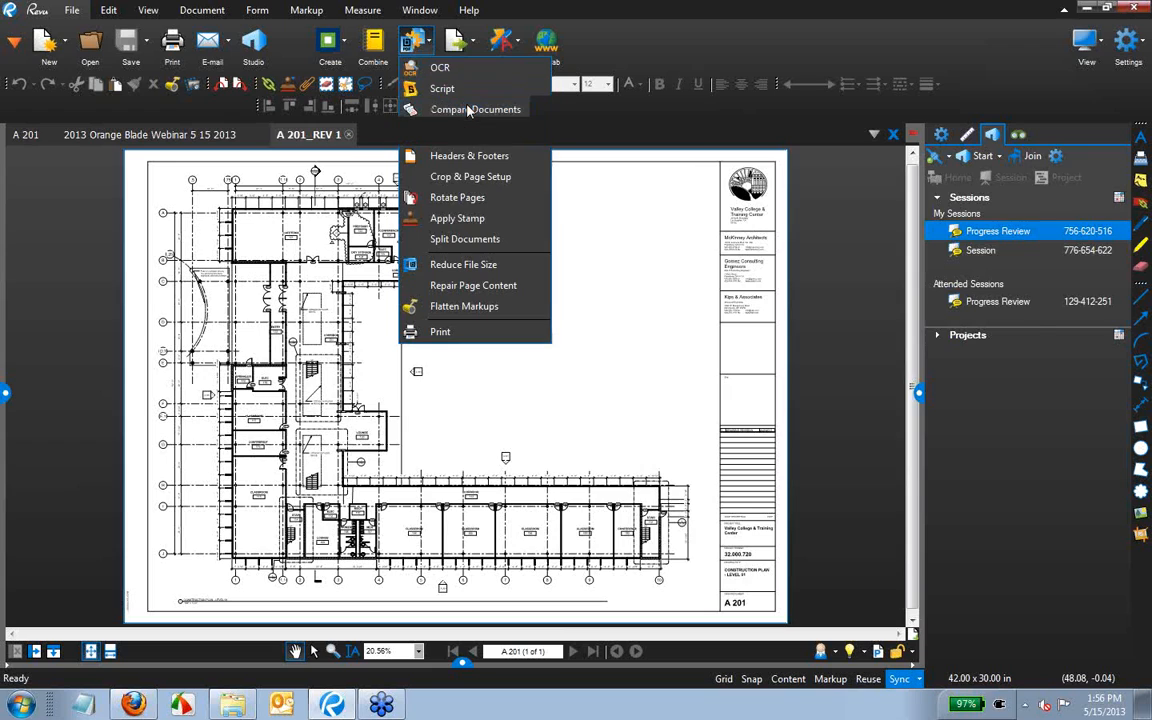
left_click(468, 111)
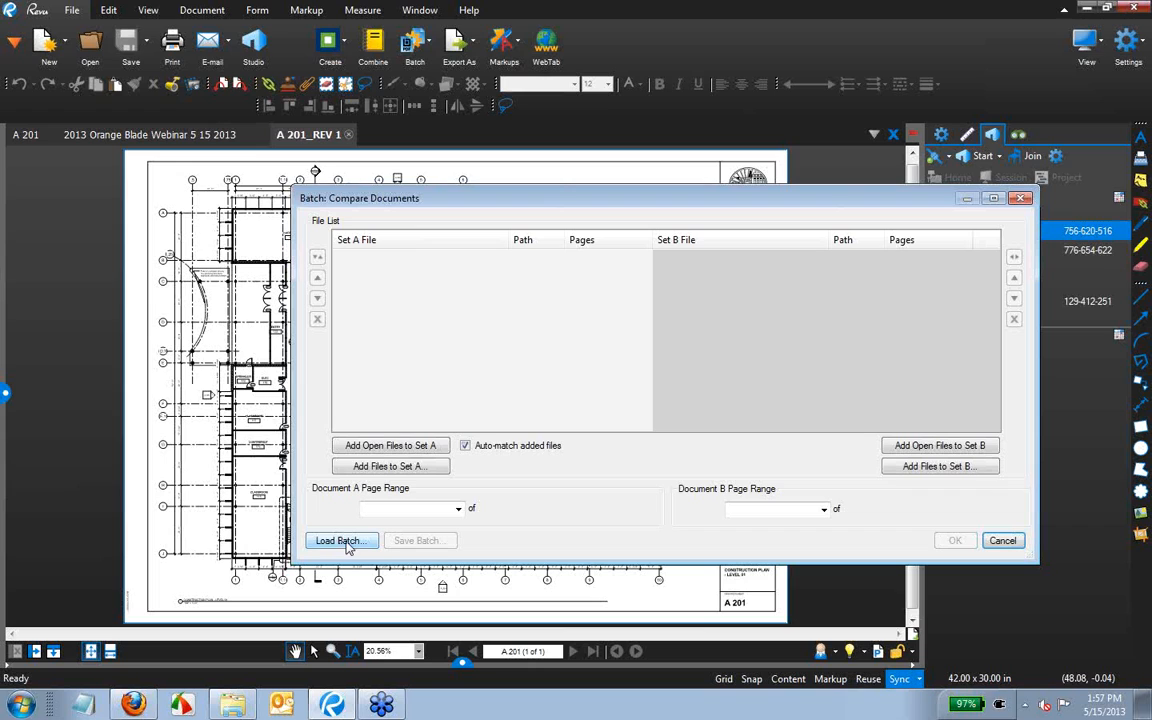
left_click(1001, 540)
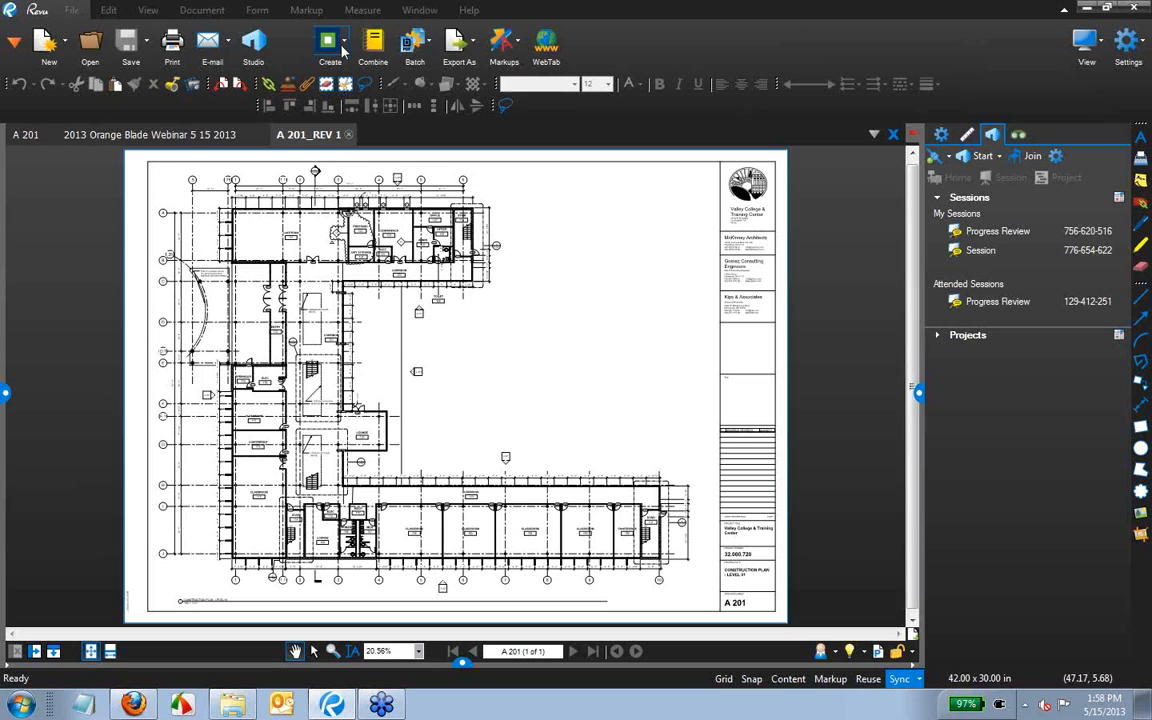
Hide the Studio session list and open Rebar_3D.pdf from the 3D PDFs folder inside 3D Files.
left_click(918, 393)
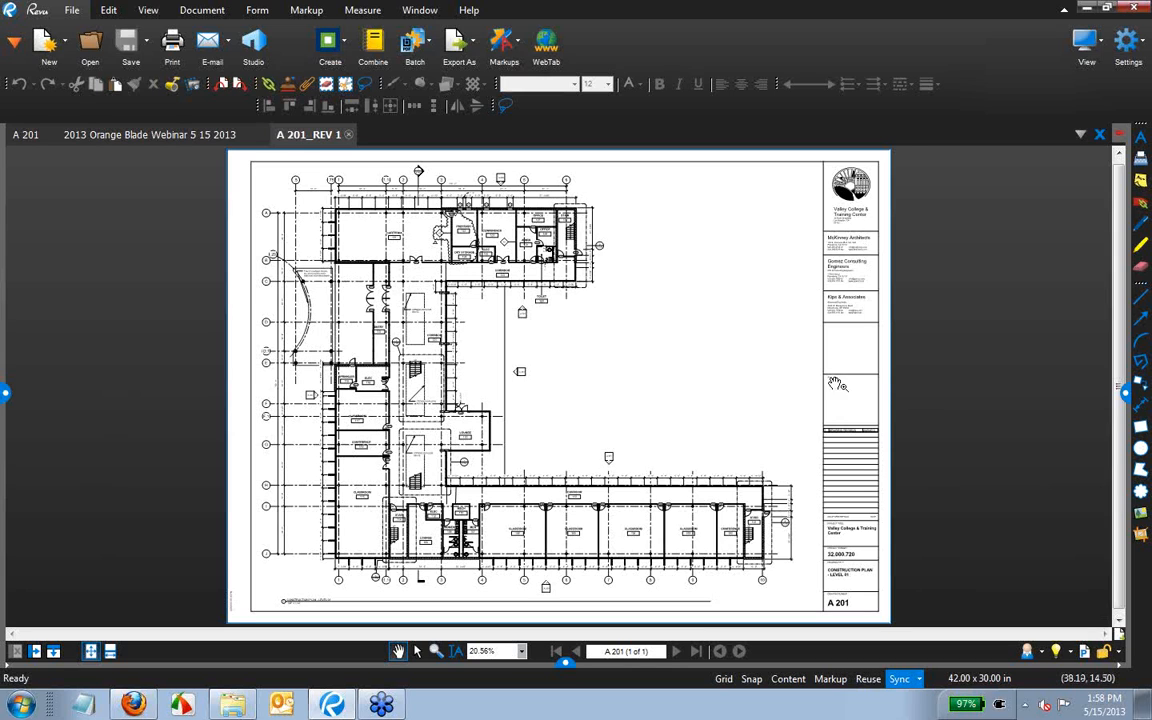
left_click(90, 45)
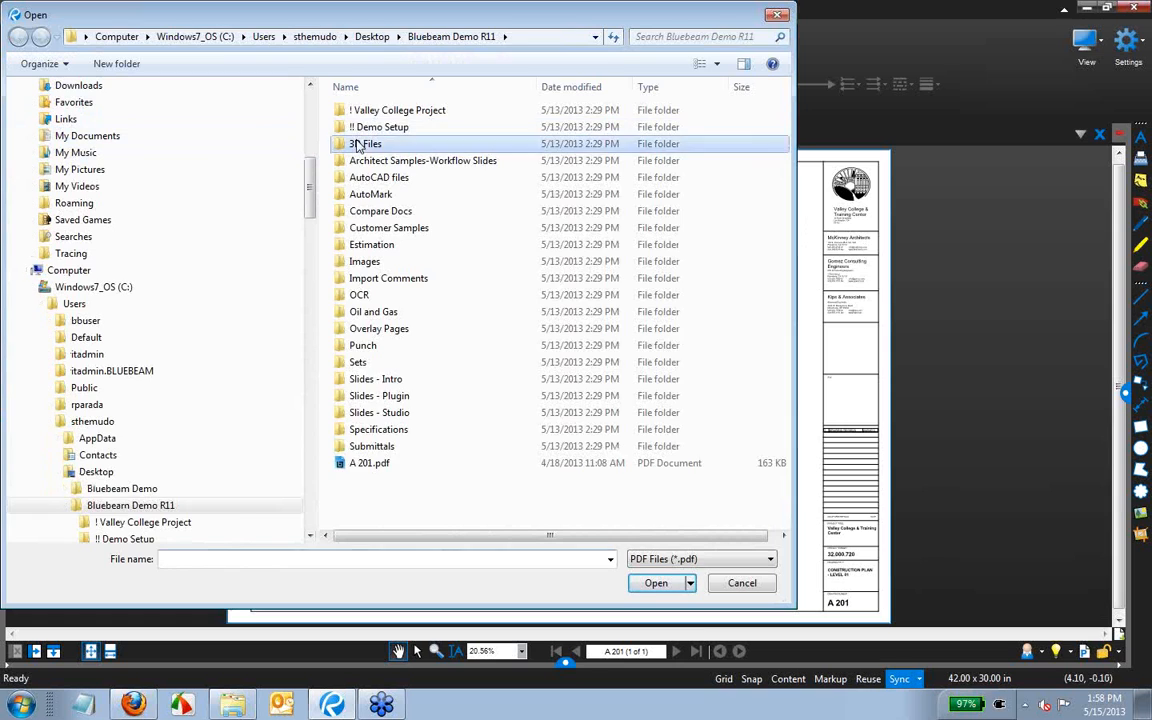
double_click(358, 143)
double_click(362, 112)
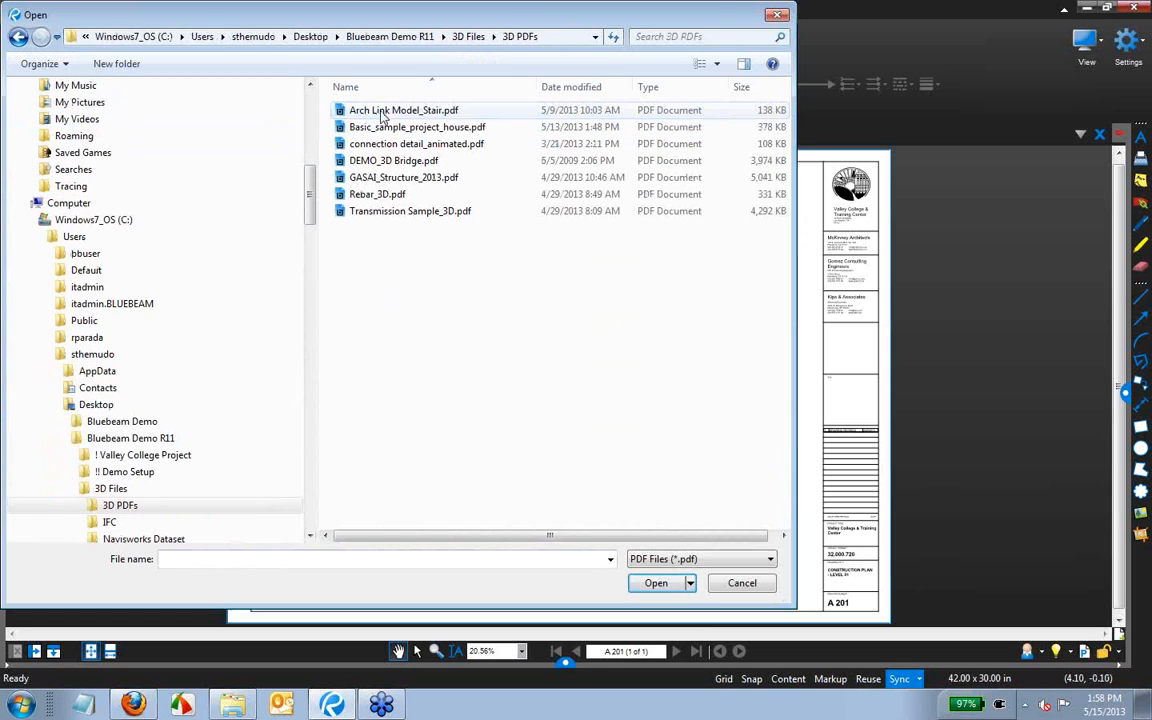
left_click(377, 196)
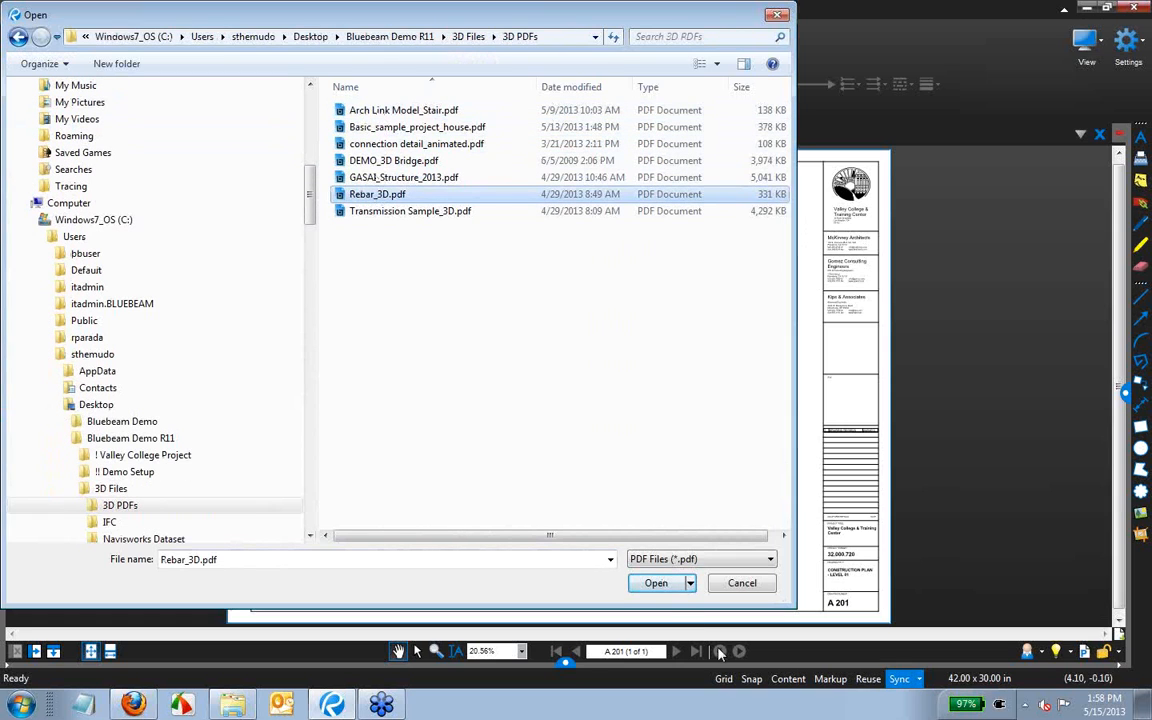
left_click(657, 586)
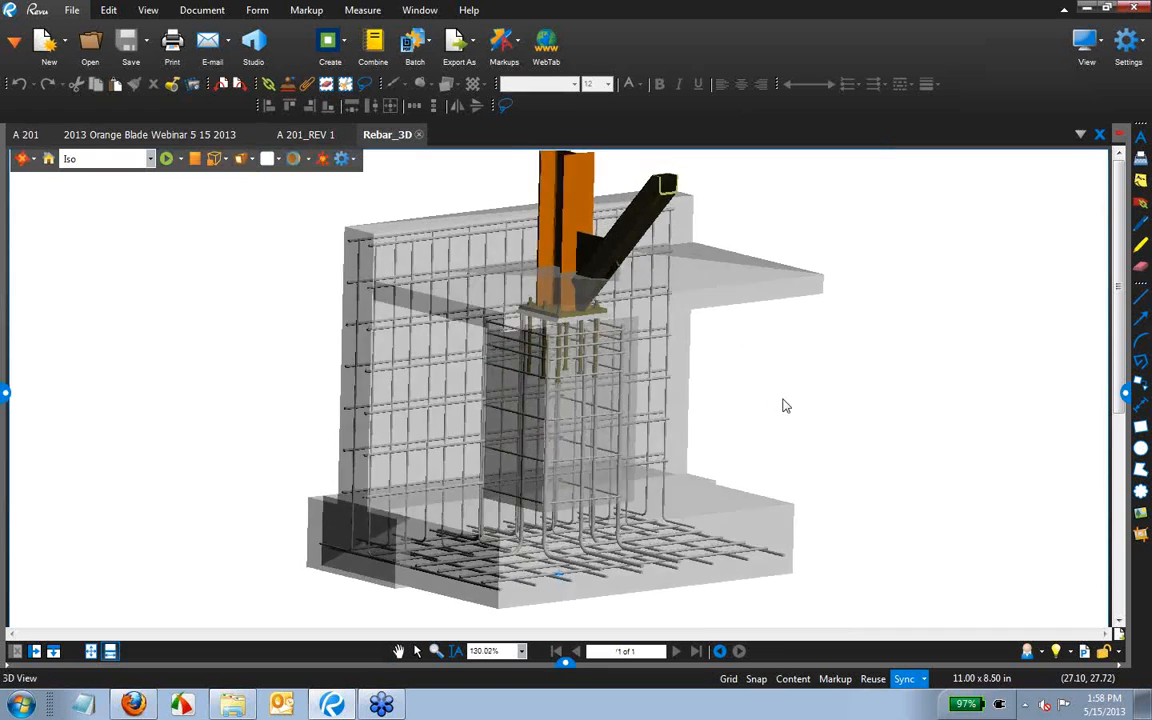
Draw a cloud markup around the upper end of the diagonal square tube in the 3D rebar model.
left_click(26, 159)
left_click(50, 181)
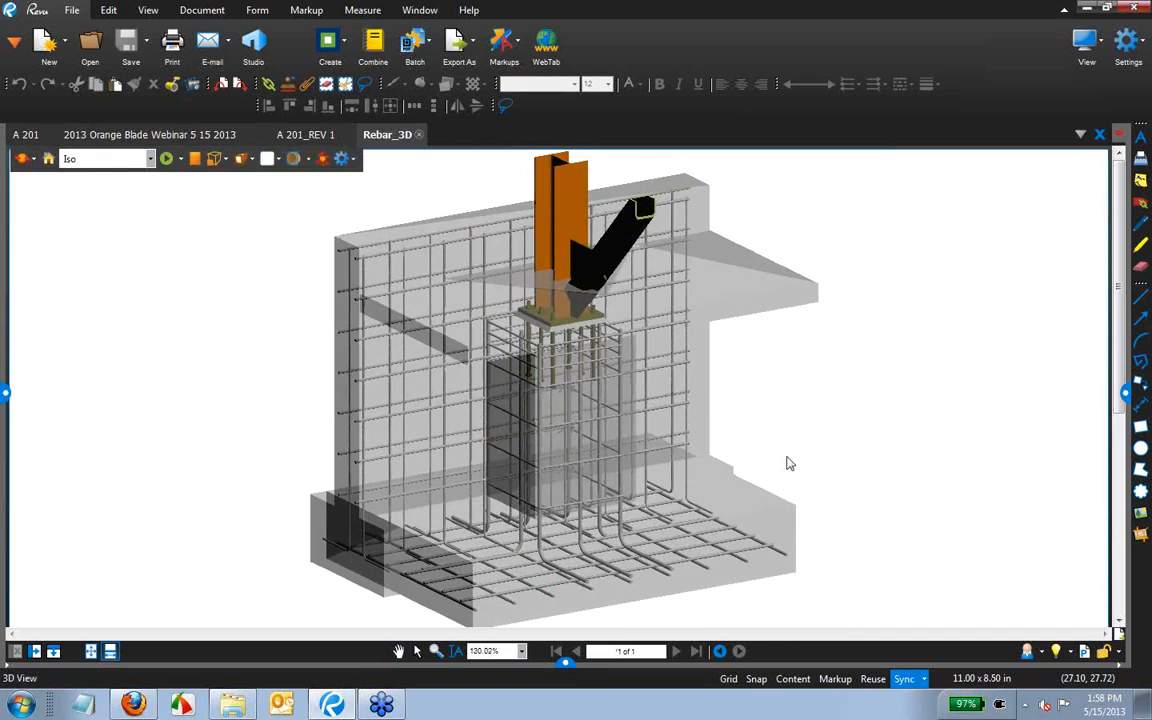
mouse_move(789, 463)
left_mouse_down()
mouse_move(813, 466)
mouse_move(779, 476)
mouse_move(575, 470)
mouse_move(486, 453)
mouse_move(689, 483)
mouse_move(826, 488)
mouse_move(897, 470)
mouse_move(806, 455)
left_mouse_up()
scroll(638, 386, "up", 5)
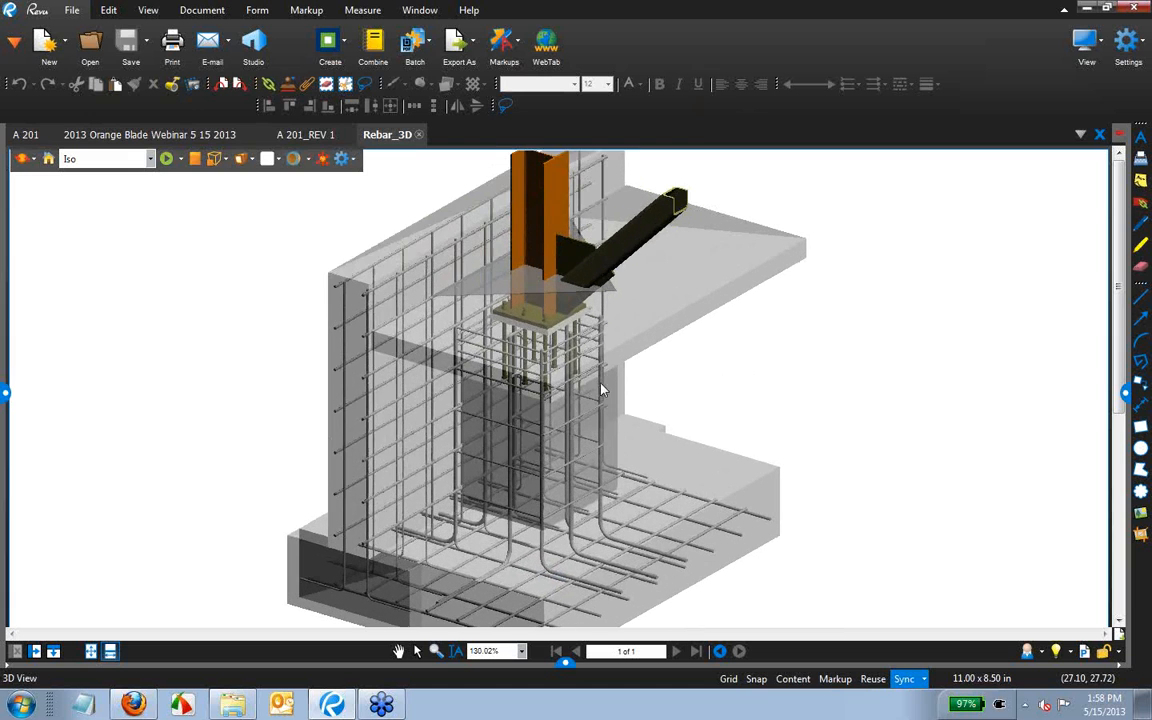
scroll(786, 371, "up", 5)
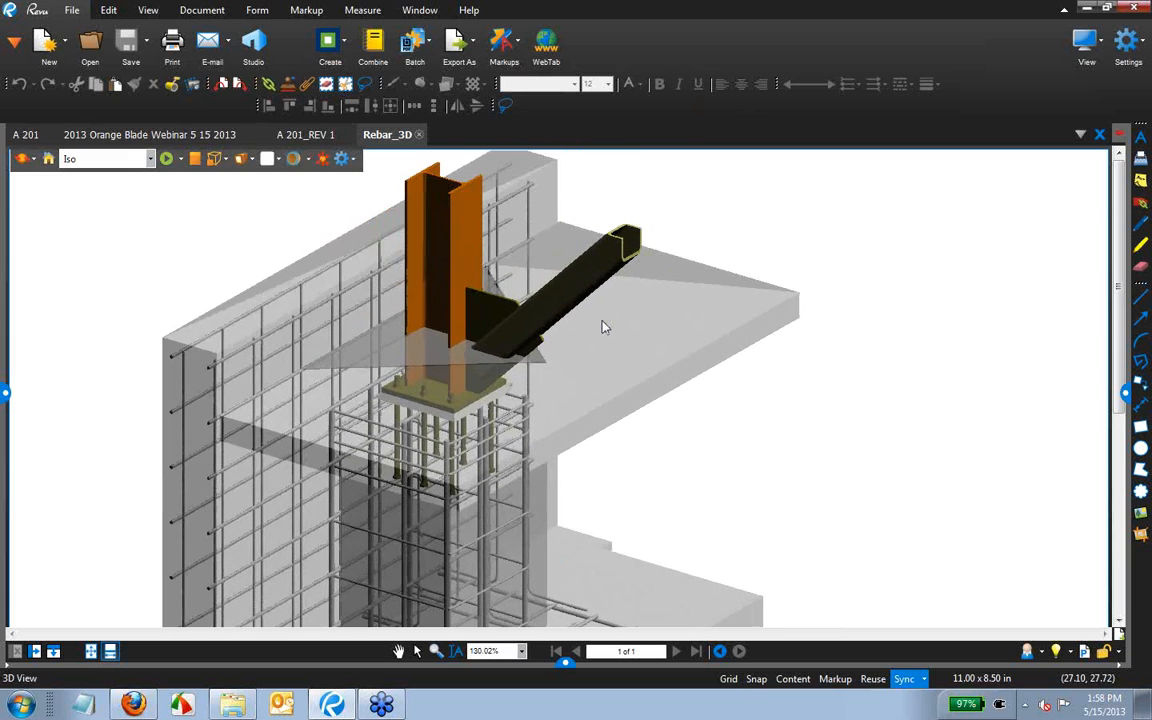
left_click_drag(660, 287, 639, 350)
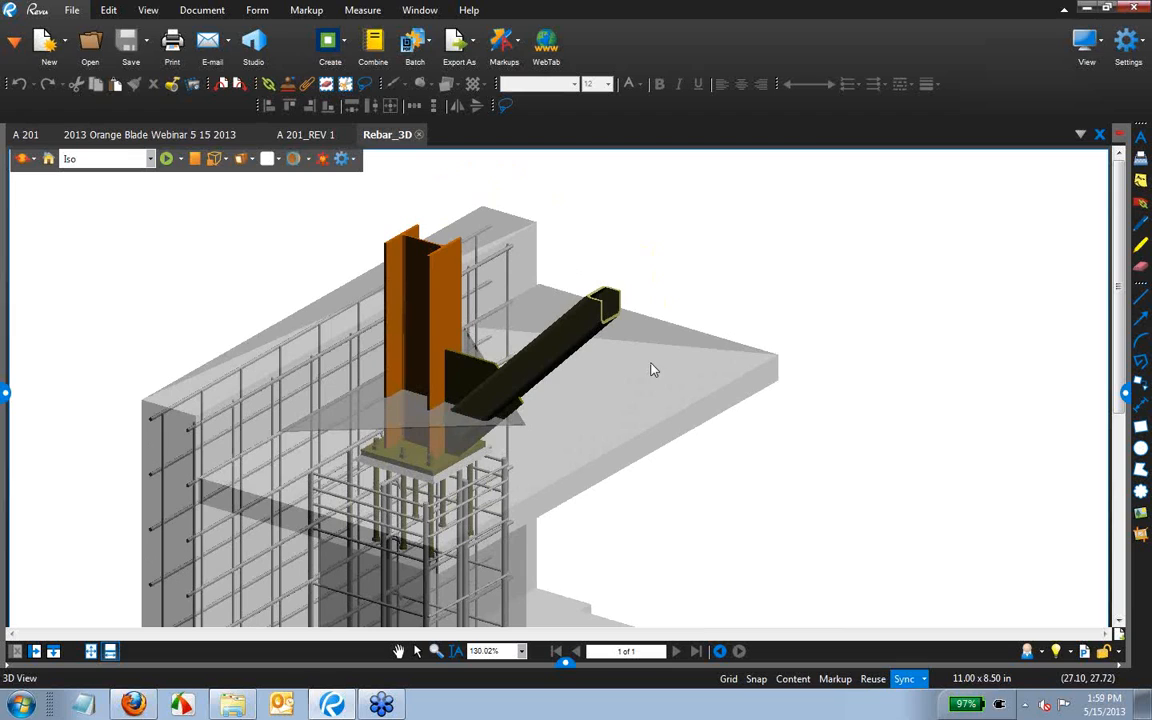
key("c")
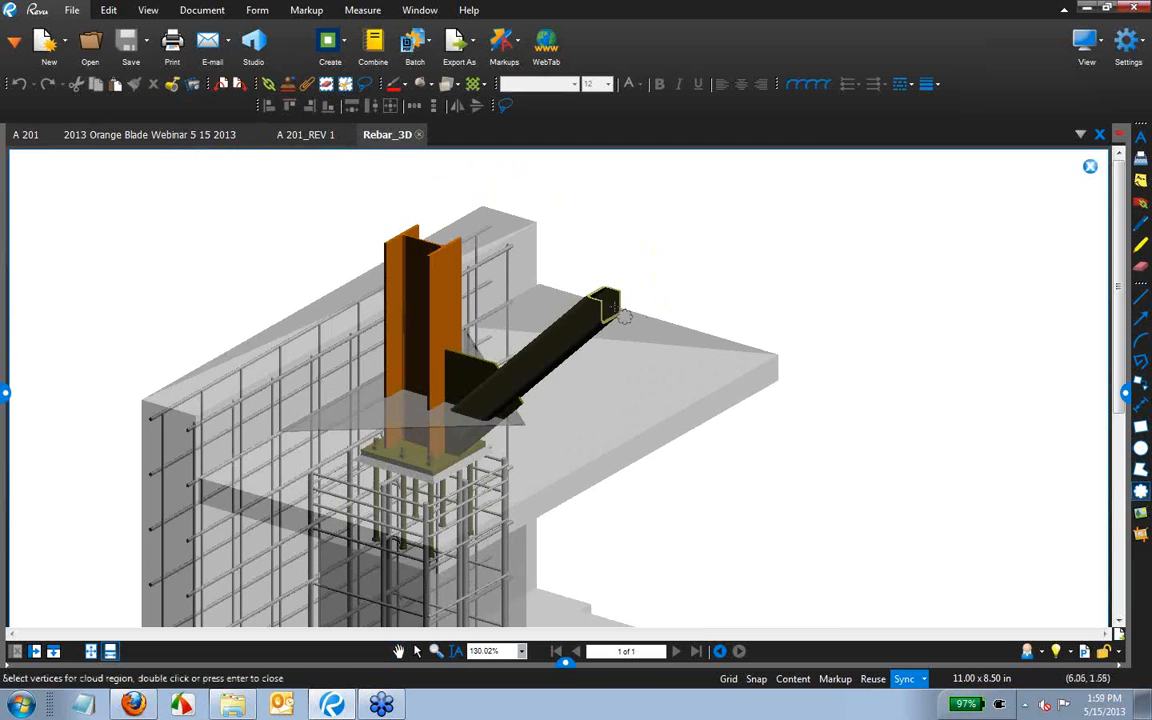
left_click_drag(561, 263, 646, 343)
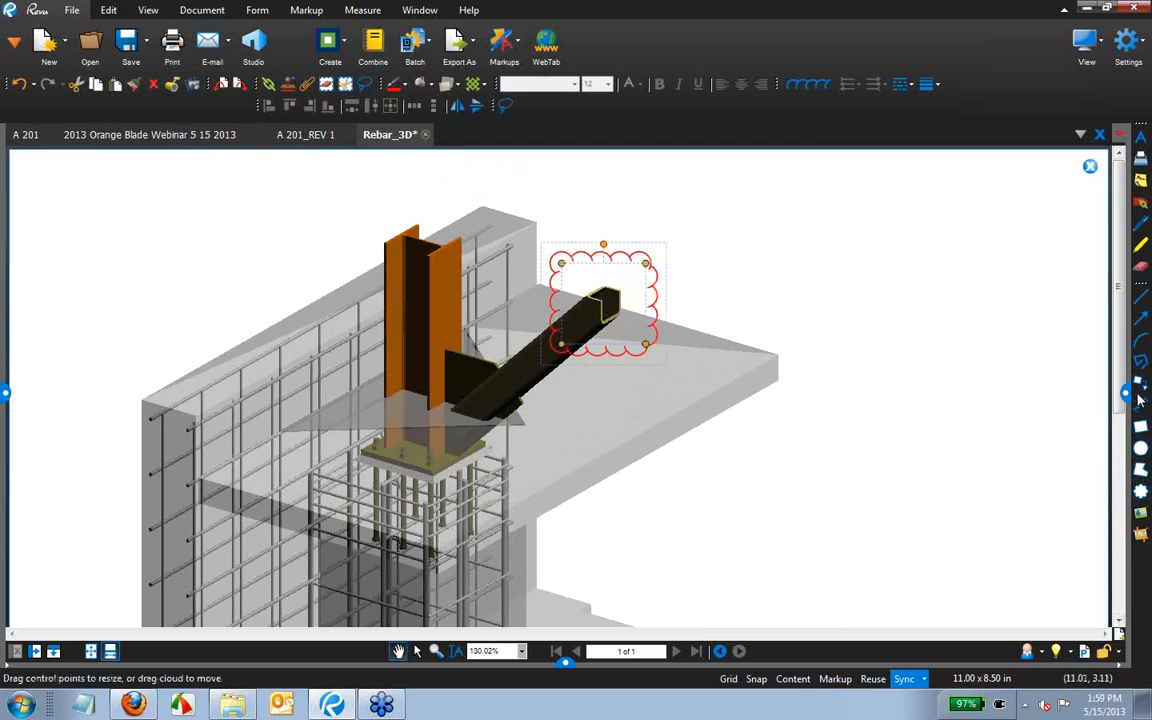
Add a callout pointing to the clouded tube end with the text "Revise square tube thickness to .007".
left_click(1138, 397)
left_click(620, 312)
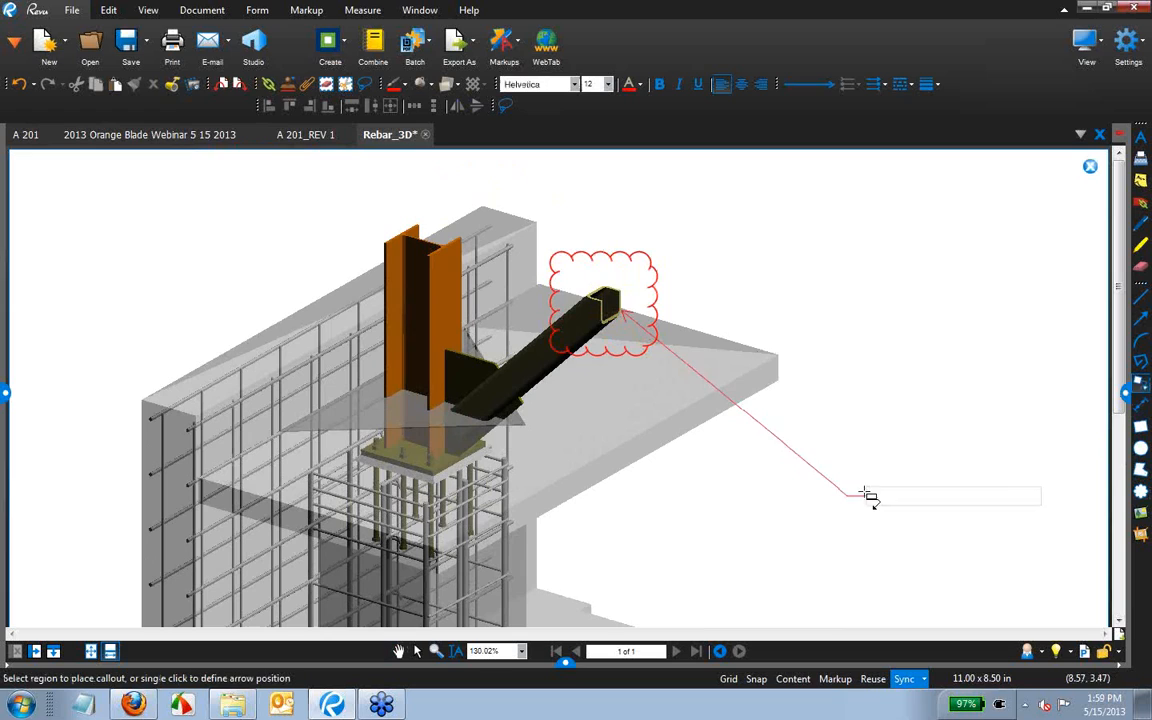
left_click(795, 458)
type("Reive")
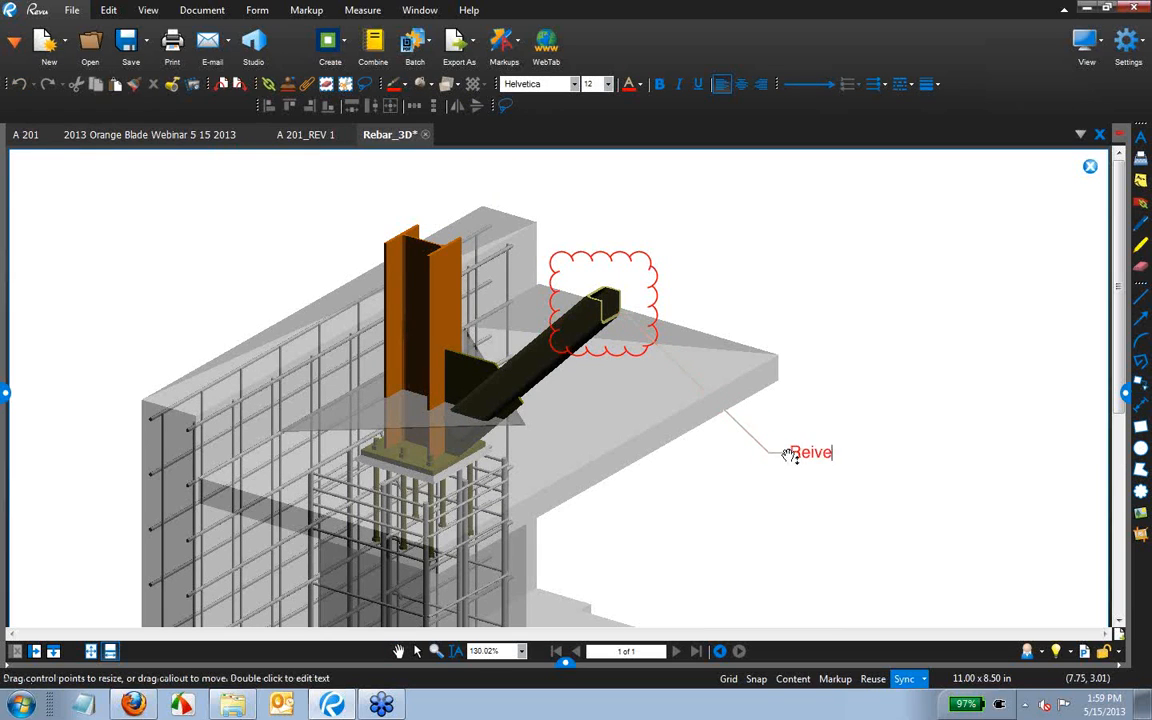
key("BackSpace")
key("BackSpace")
key("BackSpace")
type("vise square tube t")
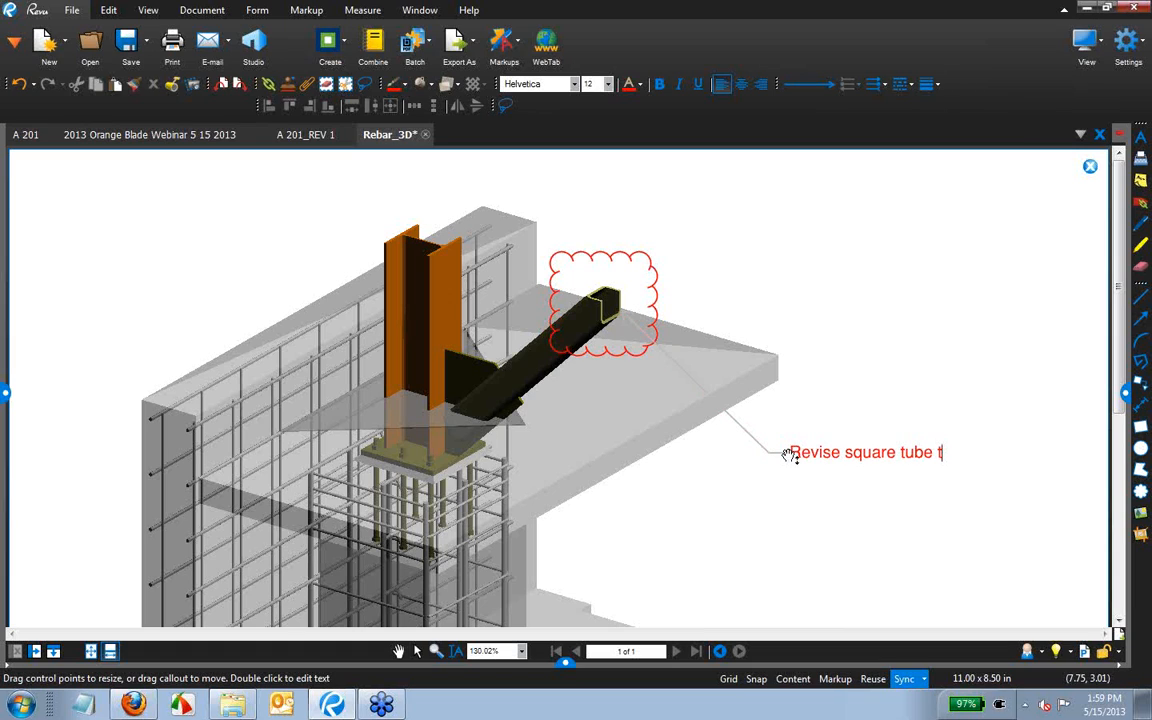
type("hickness t")
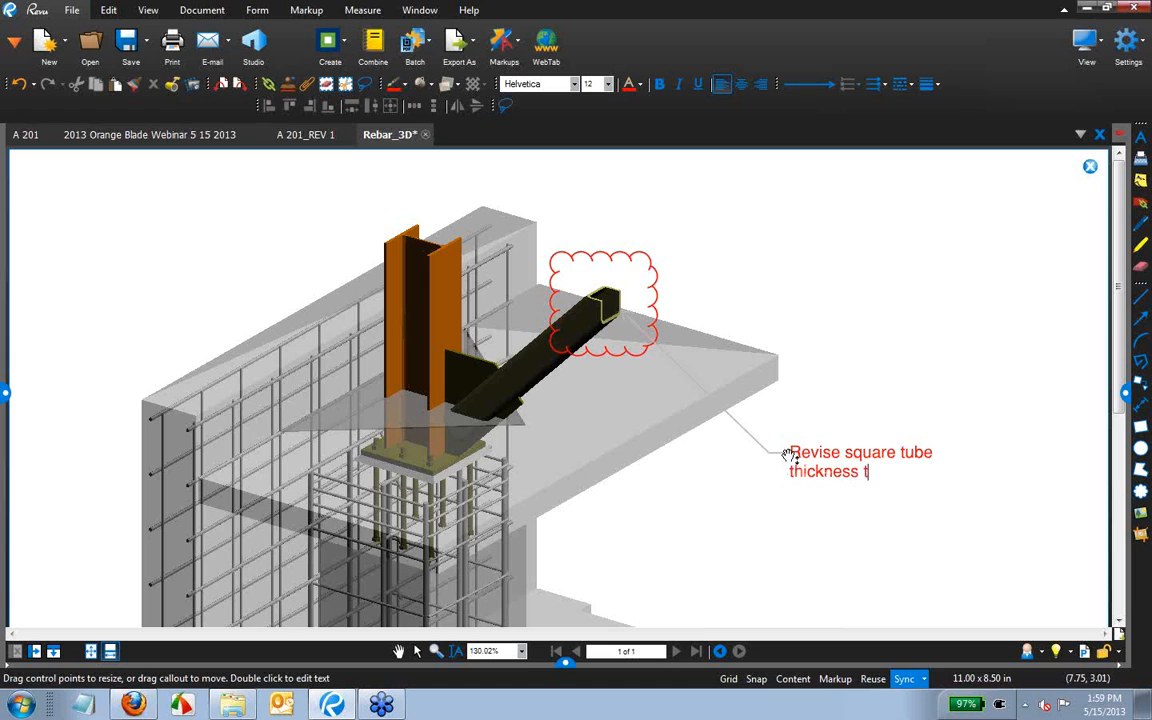
type("o .007")
left_click(929, 325)
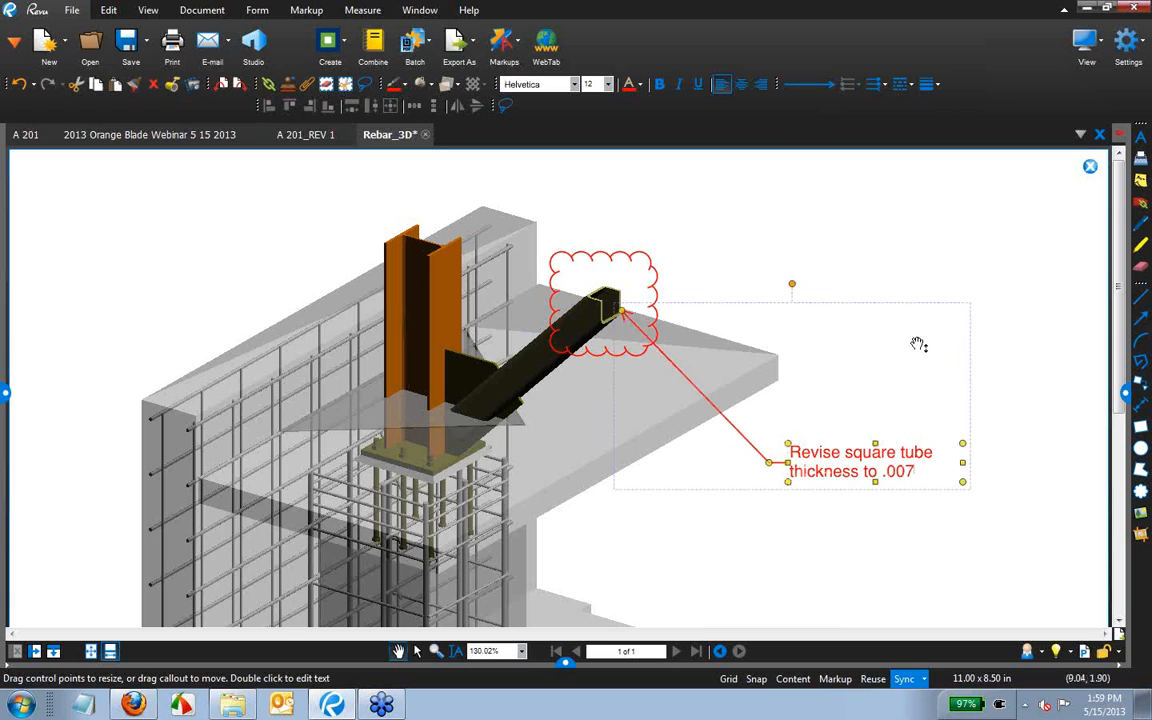
Leave the markups on the 3D model and reframe the view to show the whole rebar assembly.
left_click(954, 262)
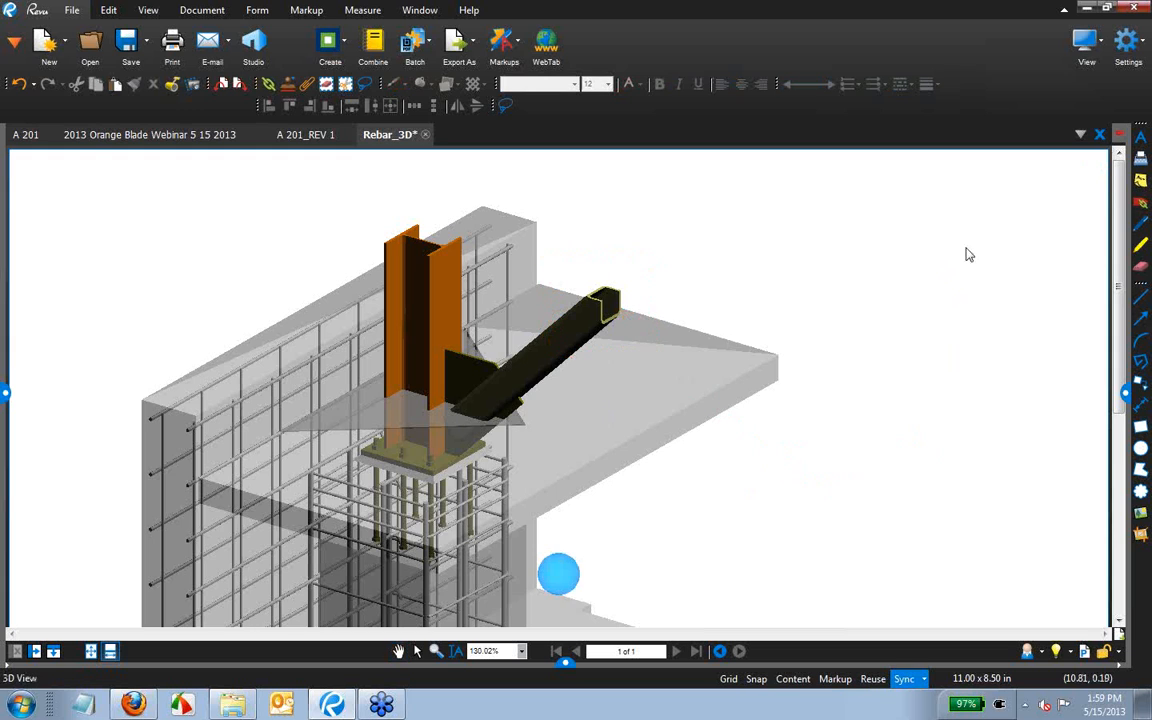
scroll(960, 262, "down", 3)
left_click_drag(760, 550, 804, 354)
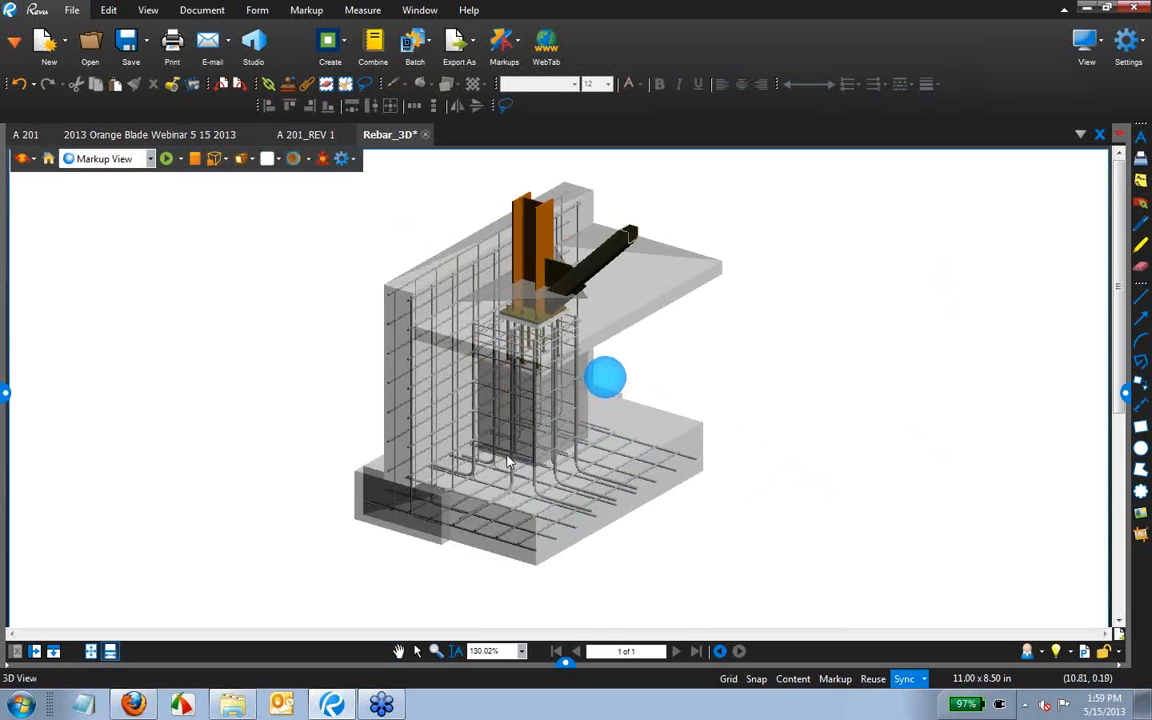
Orbit the rebar model to another side, restore the saved view showing the cloud and callout markups, and leave that markup view.
left_click_drag(508, 462, 869, 486)
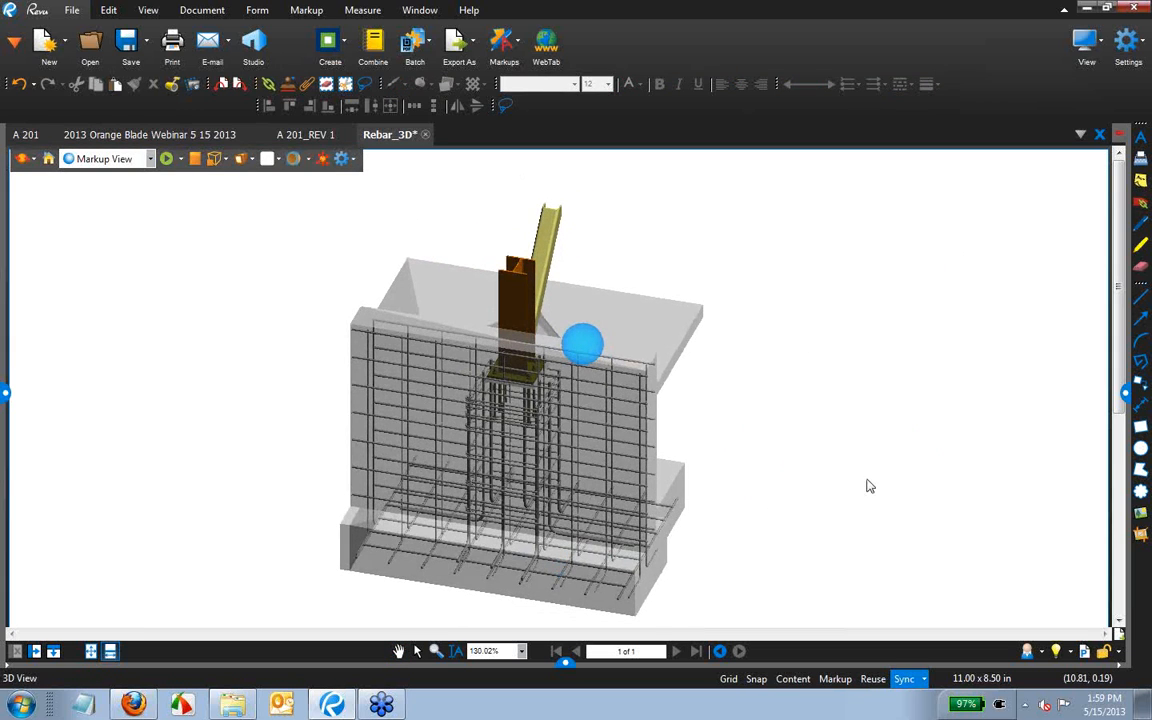
left_click(585, 350)
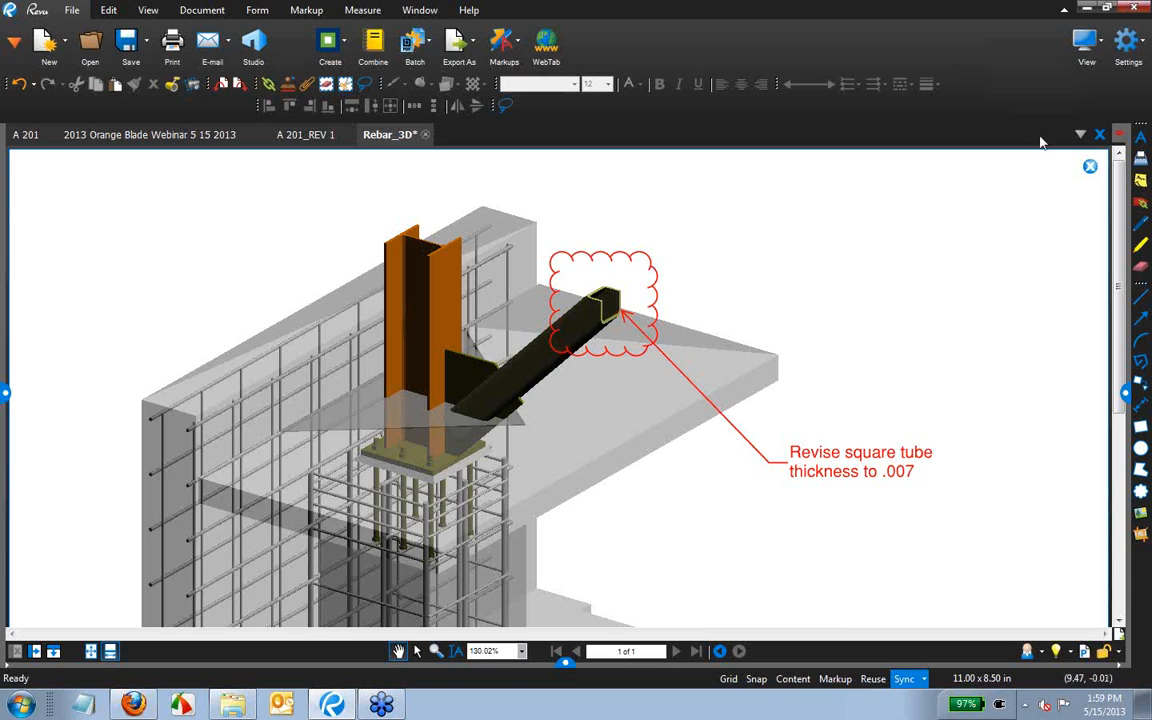
left_click(1090, 167)
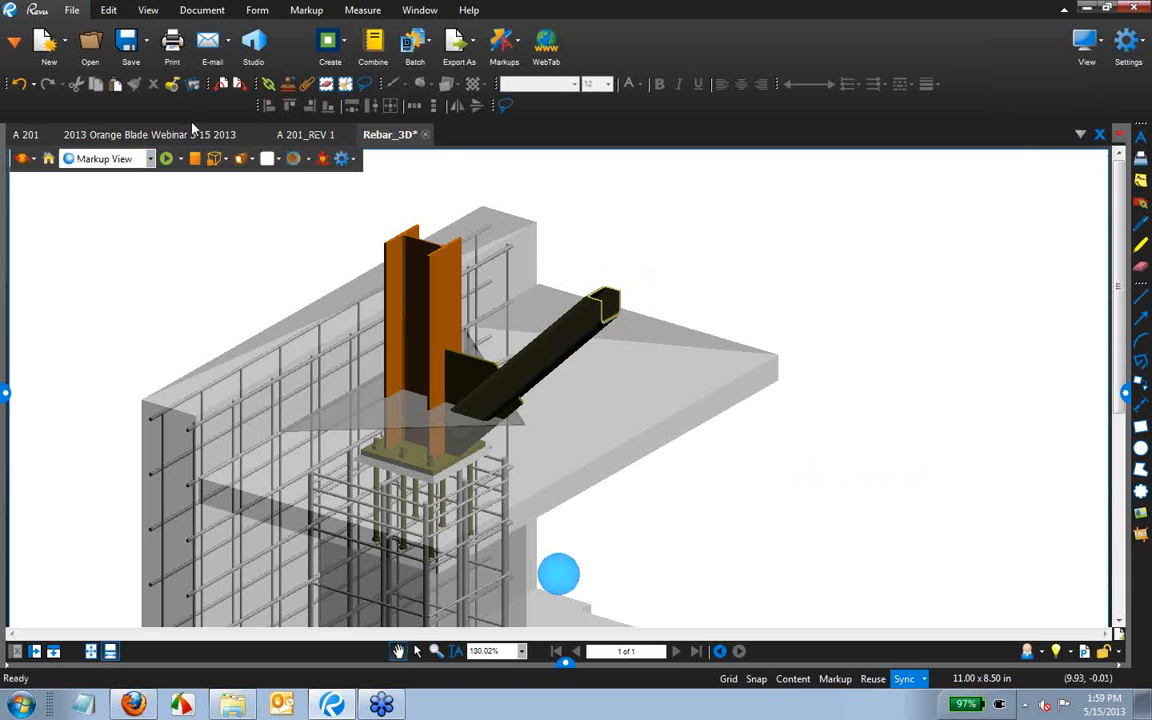
Switch to the 2013 Orange Blade Webinar 5 15 2013 document and present its contact slide in full screen.
left_click(150, 134)
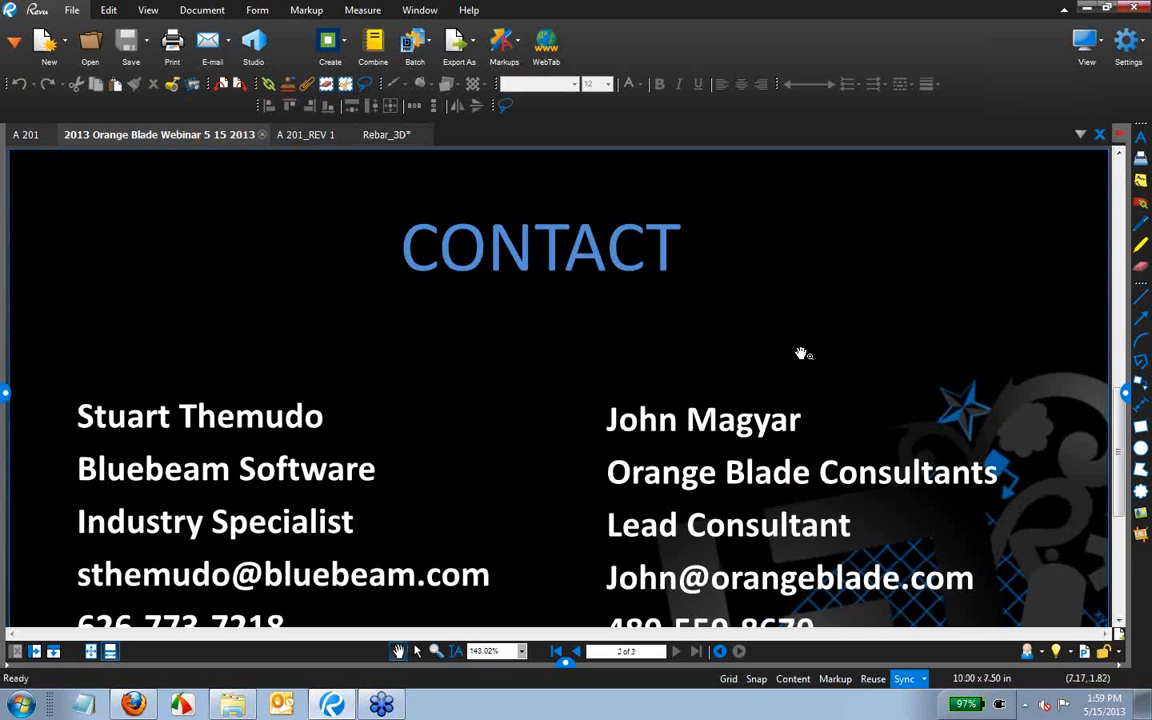
key("F11")
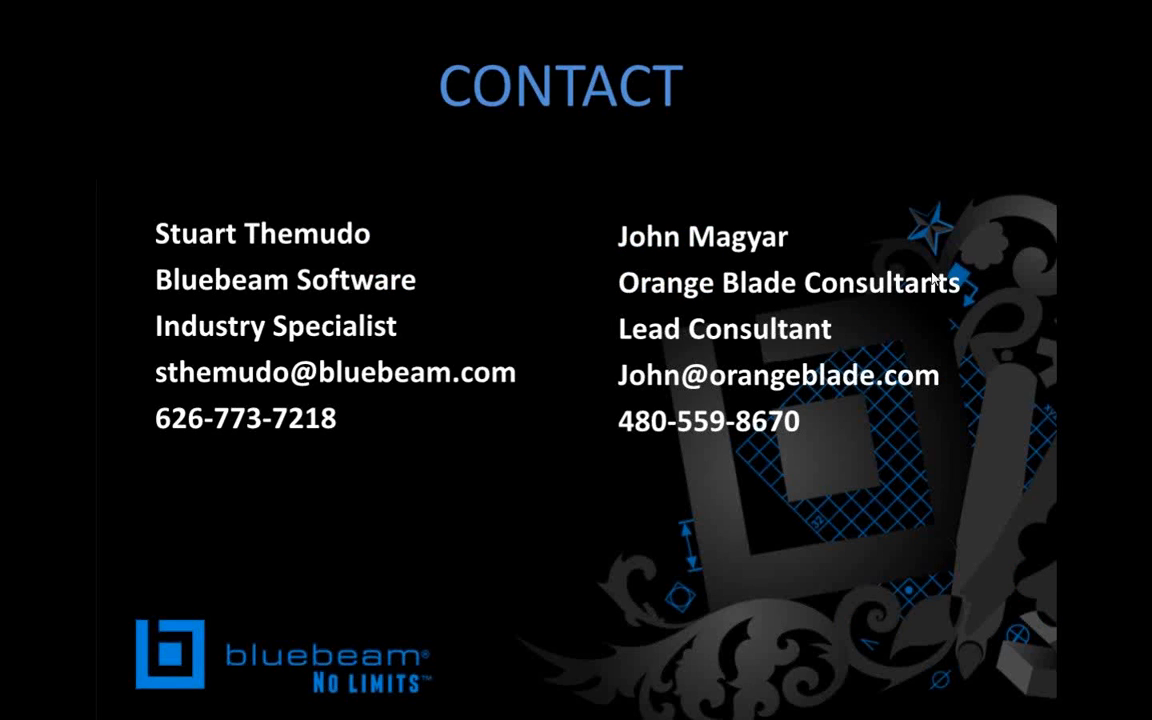
left_click(1074, 15)
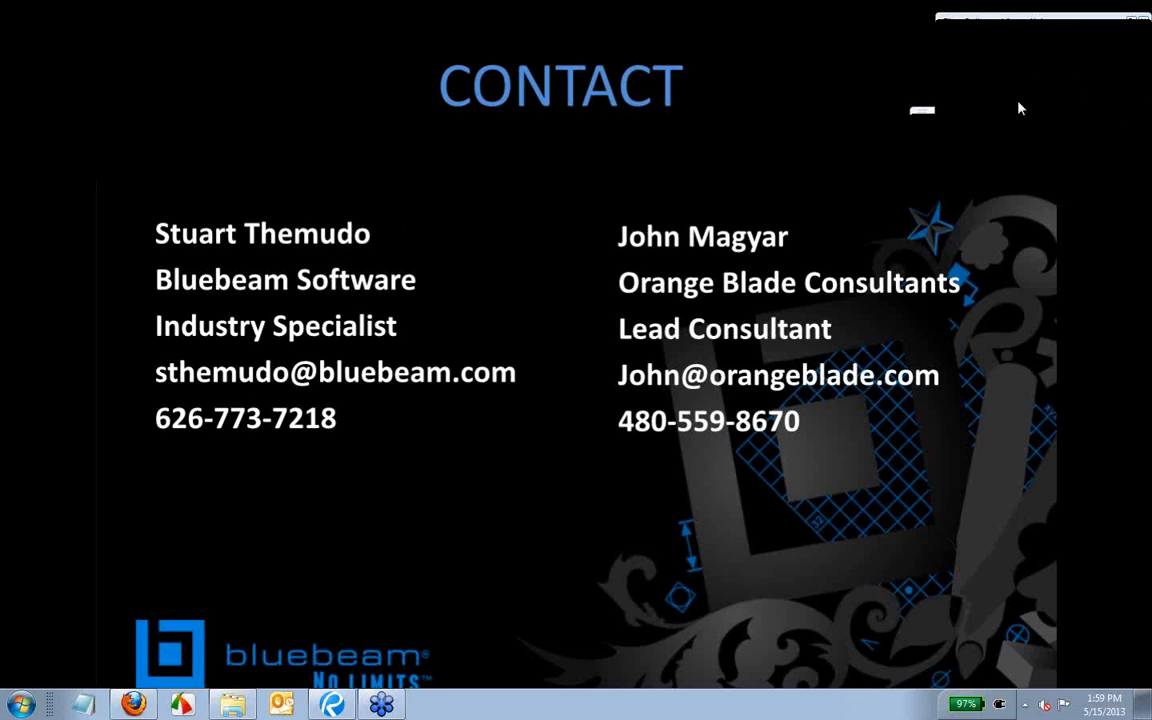